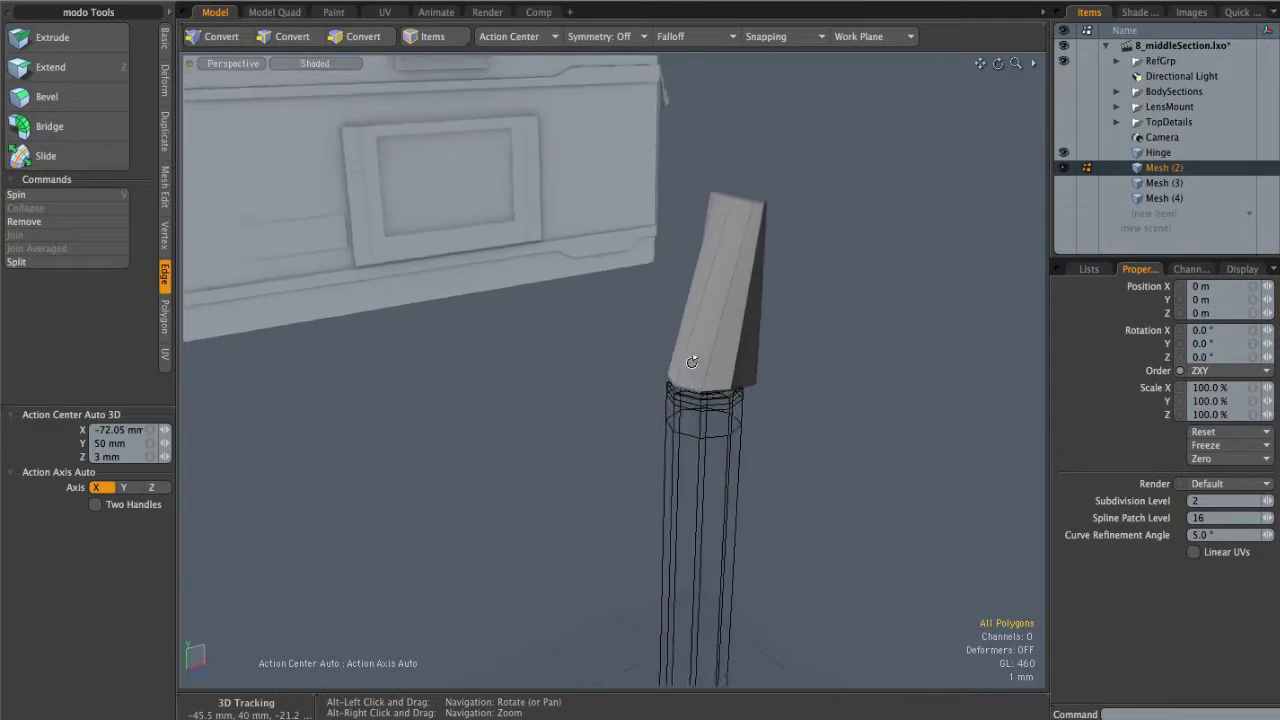
Step: Hide the Hinge item and examine the tapered Mesh (2) piece from below and from the side
left_click(1064, 153)
left_click_drag(690, 200, 709, 266, "alt+shift")
right_click_drag(709, 266, 797, 281, "alt")
left_click_drag(797, 281, 671, 237, "alt")
key("2")
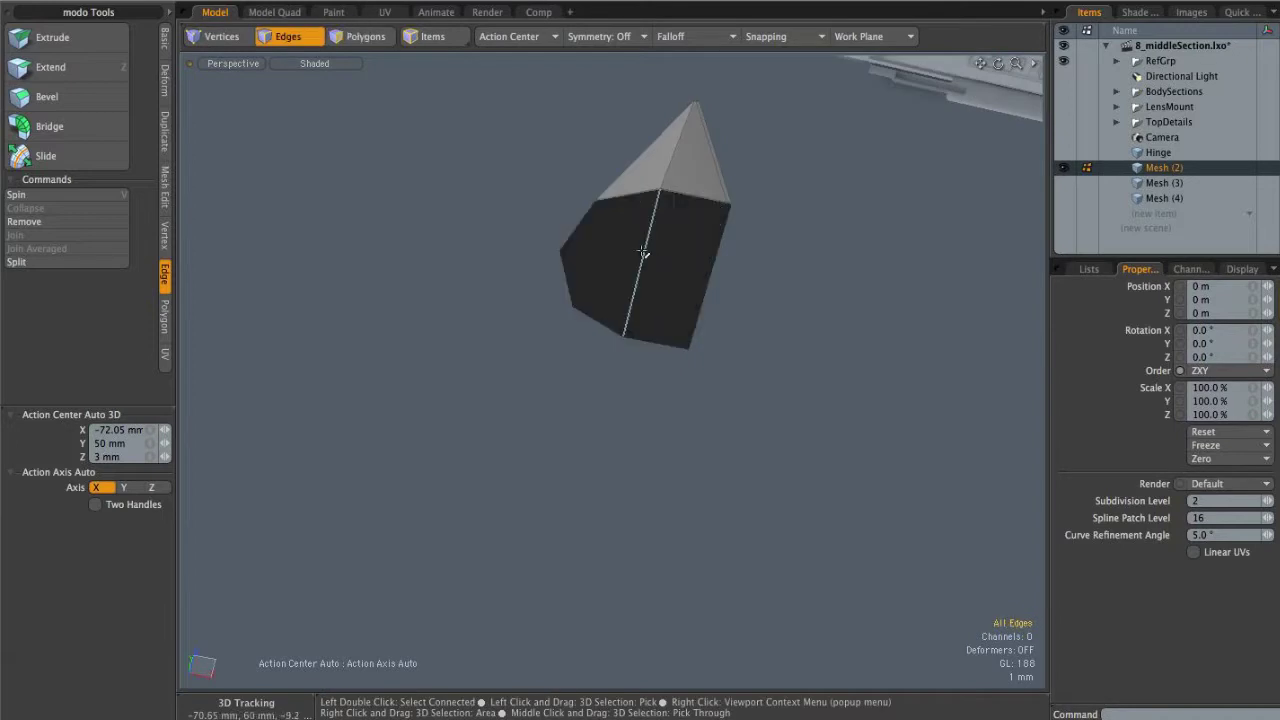
left_click_drag(737, 257, 708, 278, "alt")
left_click_drag(801, 269, 712, 340, "alt")
right_click_drag(712, 340, 732, 344, "alt")
left_click_drag(946, 242, 956, 222, "alt+shift")
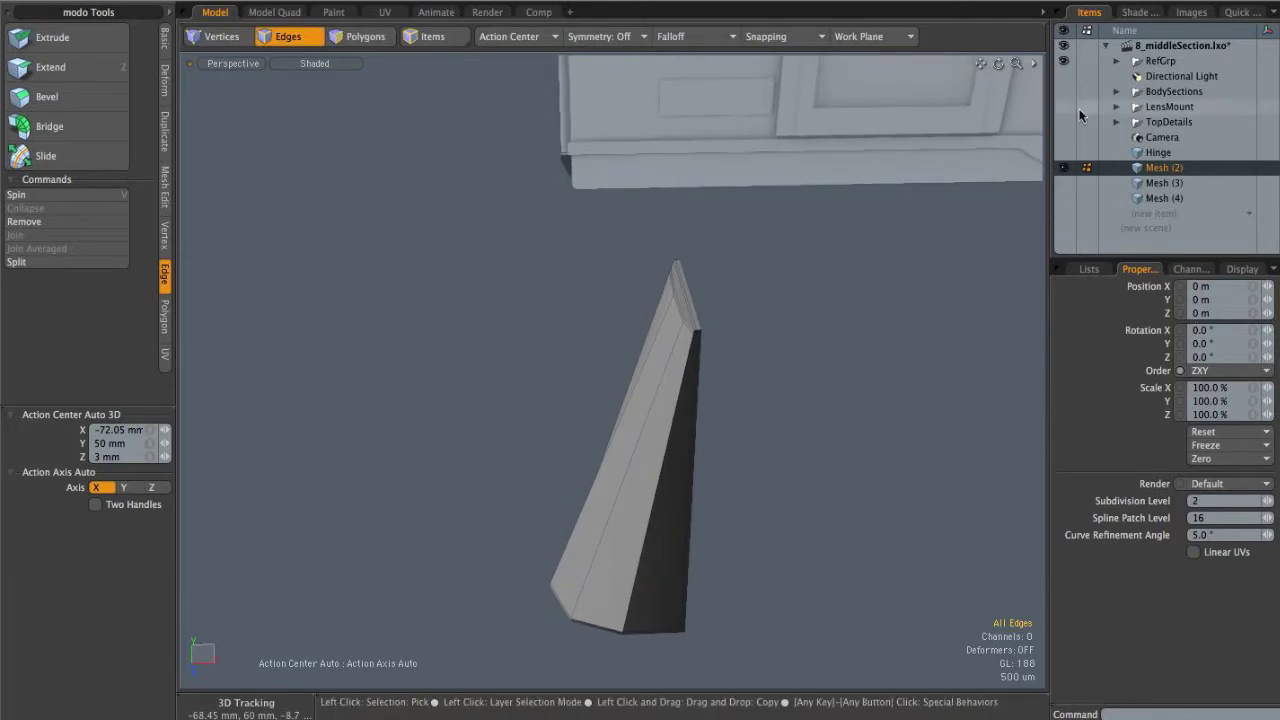
Step: Show the BodySections group and turn on subdivision smoothing for Mesh (2)
left_click(1064, 92)
left_click(1116, 91)
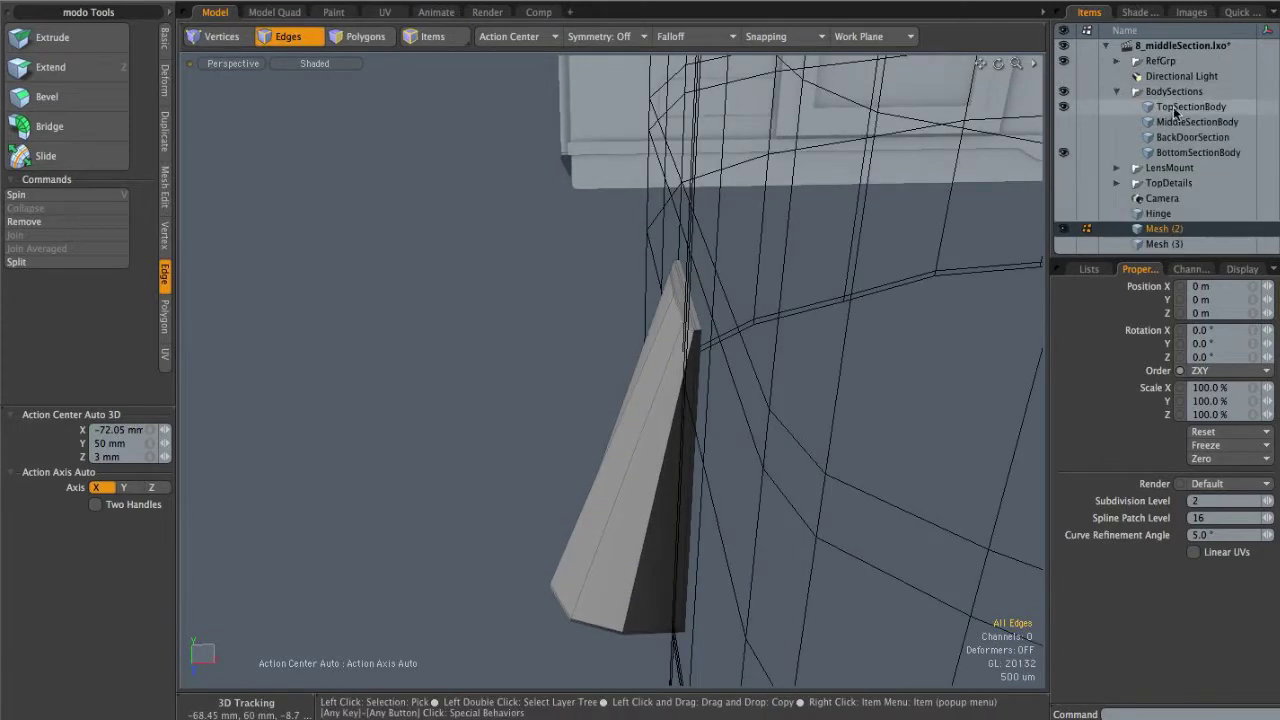
left_click(1188, 112)
left_click(1188, 154, "ctrl")
left_click_drag(694, 359, 945, 300, "alt")
left_click(1162, 231)
key("Tab")
Step: Show the Hinge and view it shaded with Mesh (2), TopSectionBody and BottomSectionBody to check how they fit together
left_click(1163, 215)
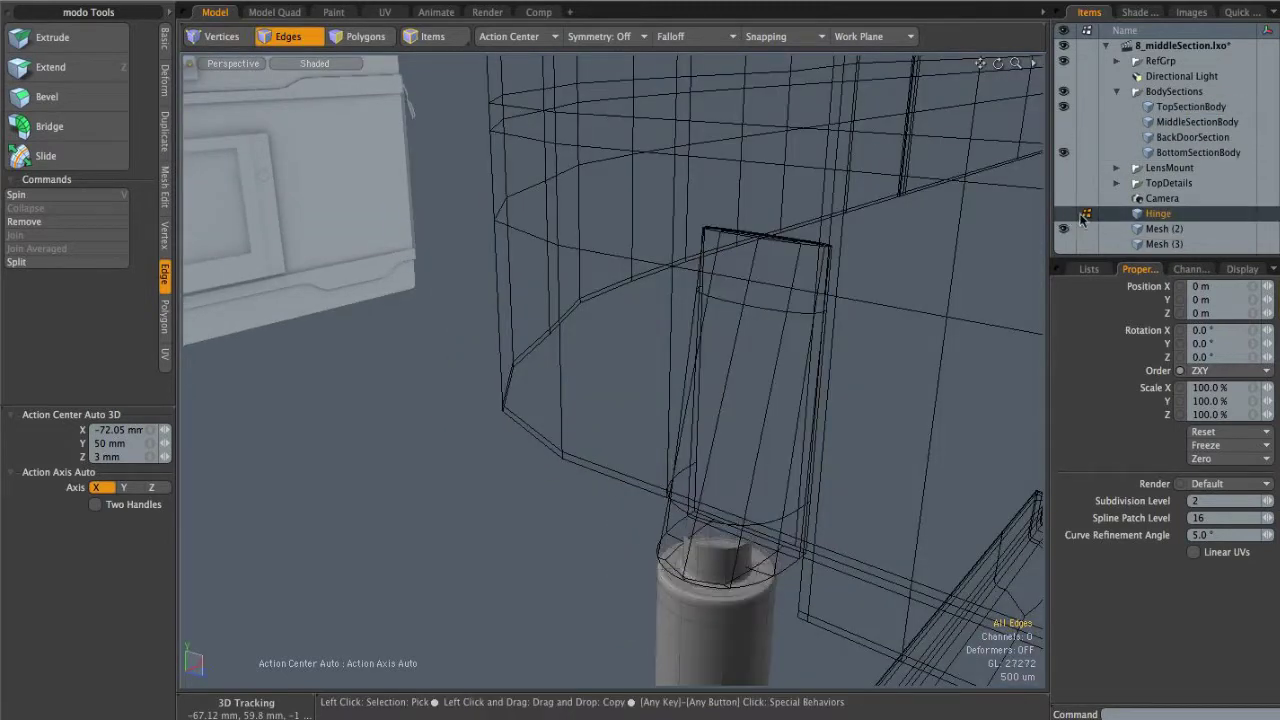
left_click(1162, 229, "ctrl")
left_click(1190, 106, "ctrl")
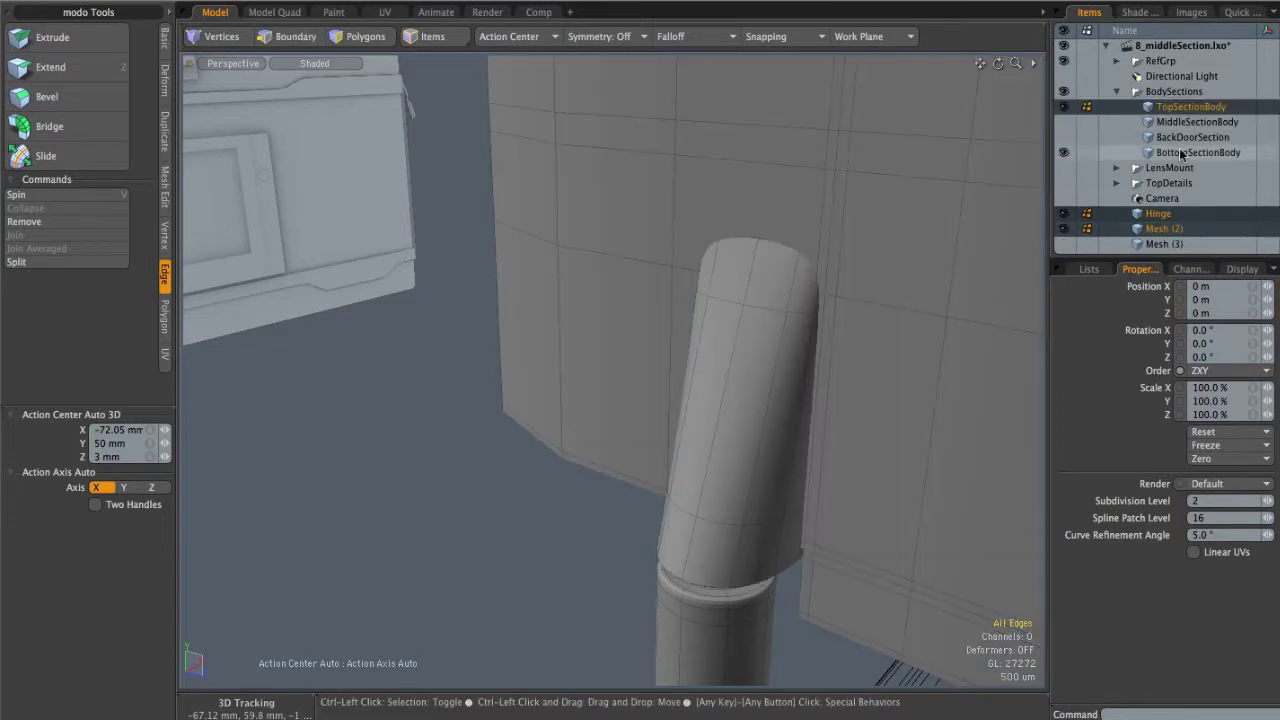
left_click(1196, 152, "ctrl")
scroll(846, 362, "down", 8)
scroll(600, 303, "down", 4)
left_click_drag(734, 477, 651, 354, "alt+shift")
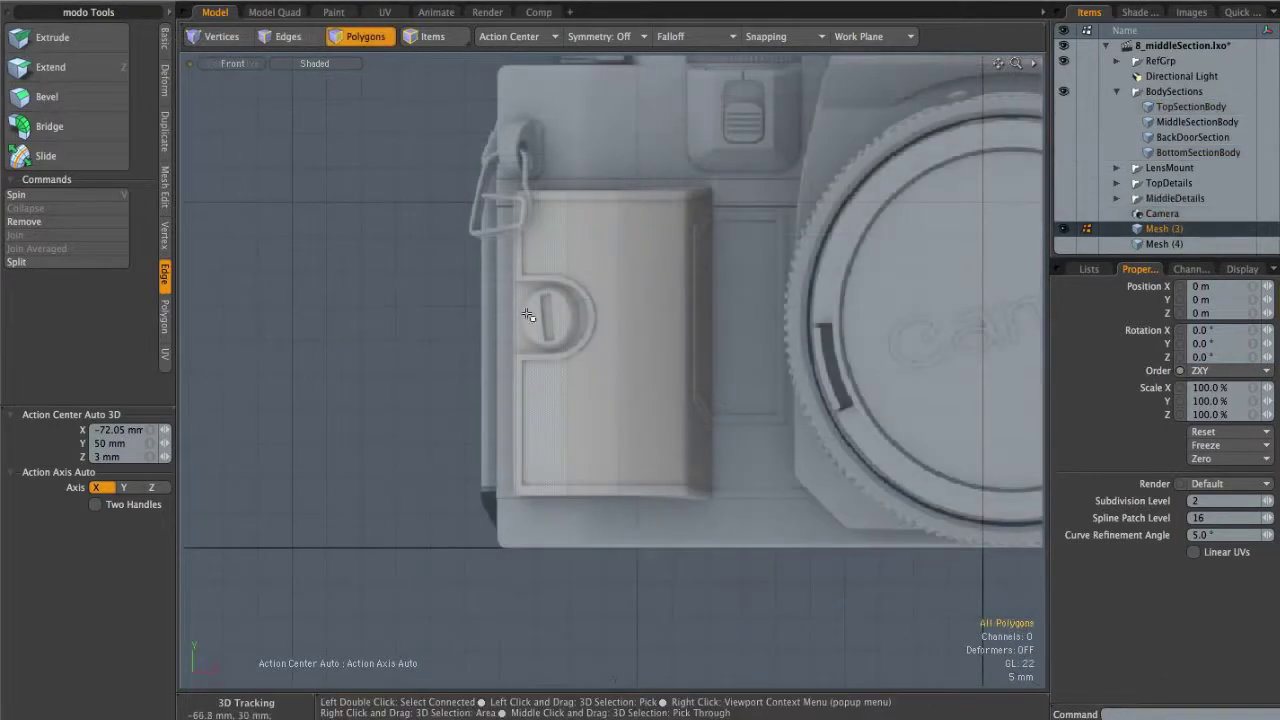
Step: Examine the Mesh (3) grip block in perspective and compare its full outline with the camera reference from above
key("ctrl+space")
left_click(652, 240)
left_click_drag(674, 274, 562, 368, "alt")
double_click(620, 385, "shift")
left_click_drag(652, 366, 660, 375, "alt")
left_click(660, 358)
key("ctrl+space")
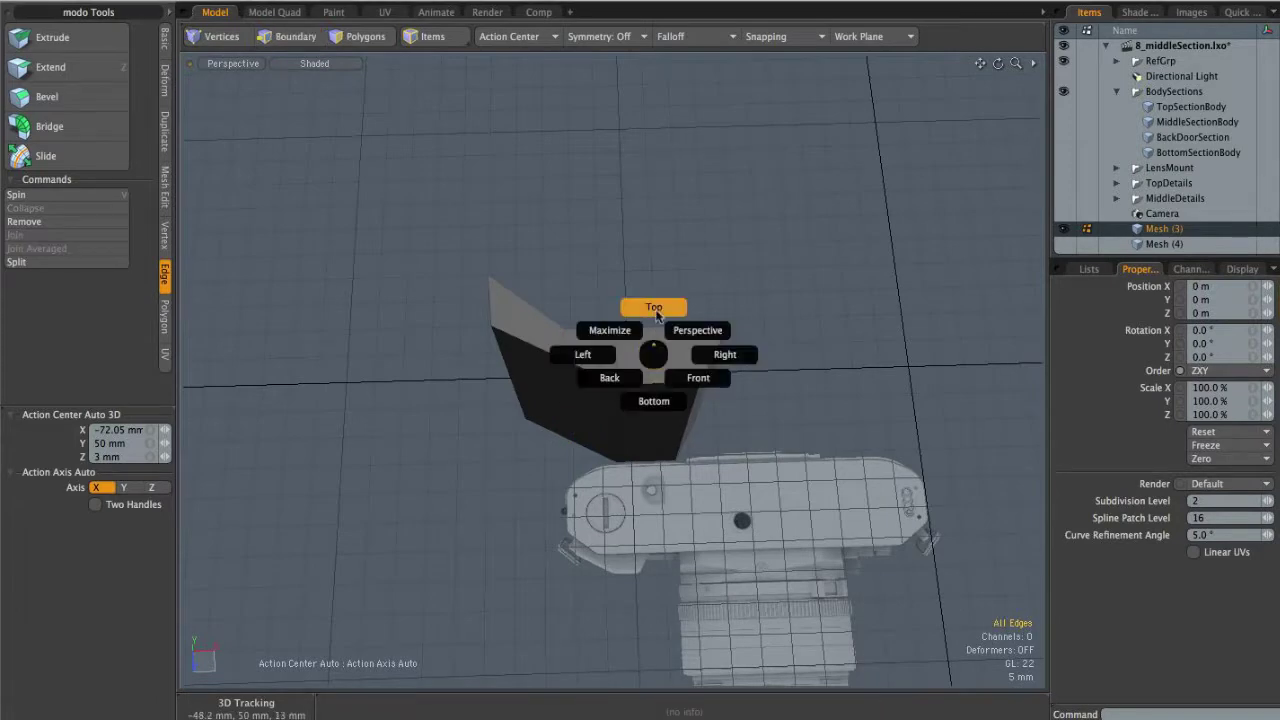
left_click(656, 315)
left_click_drag(656, 330, 656, 273, "alt")
left_click_drag(590, 371, 643, 371, "ctrl+alt")
key("3")
double_click(580, 376)
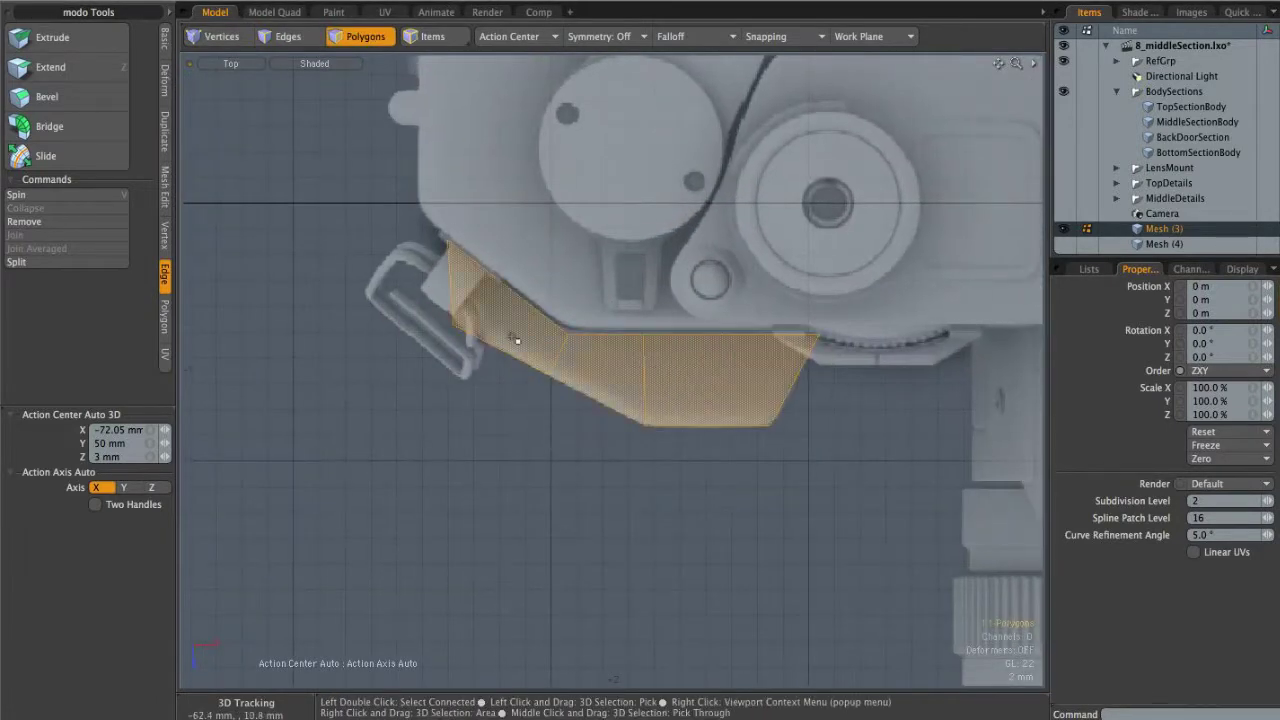
Step: Compare the selected grip block with the side and front camera references, and clear the selection in perspective
key("ctrl+space")
left_click(716, 388)
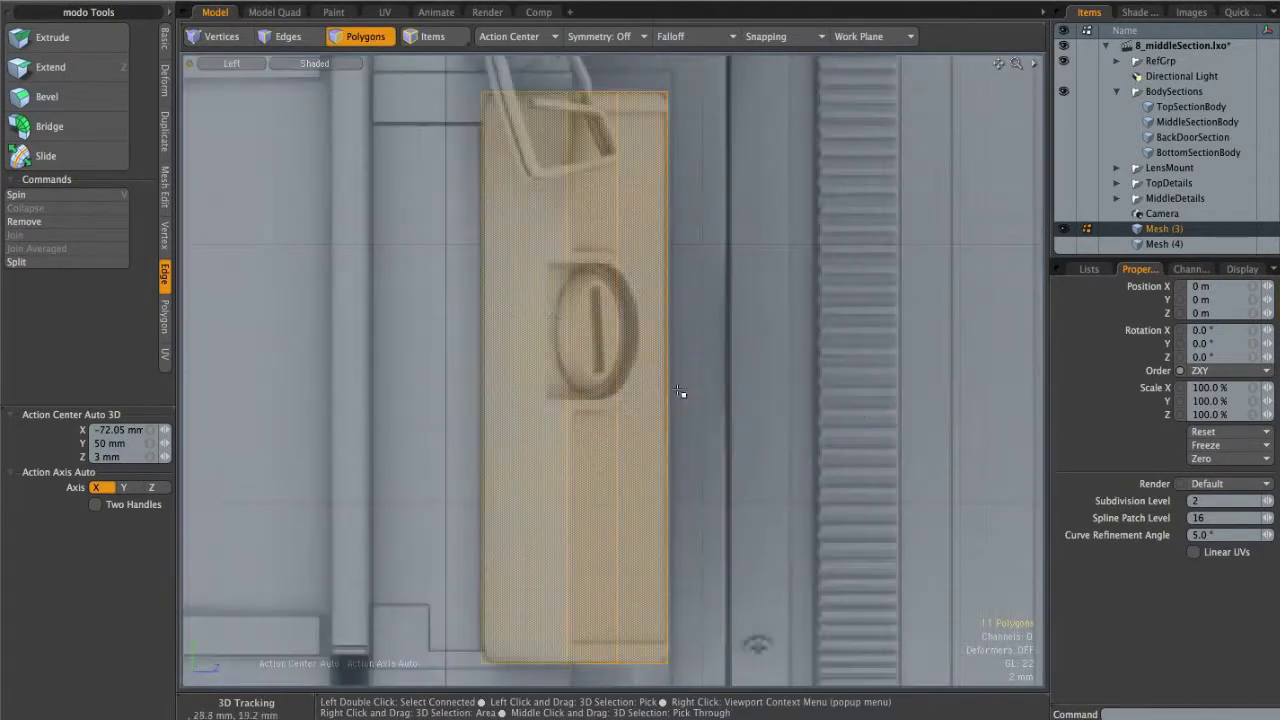
key("ctrl+space")
left_click(738, 347)
scroll(738, 355, "down", 5)
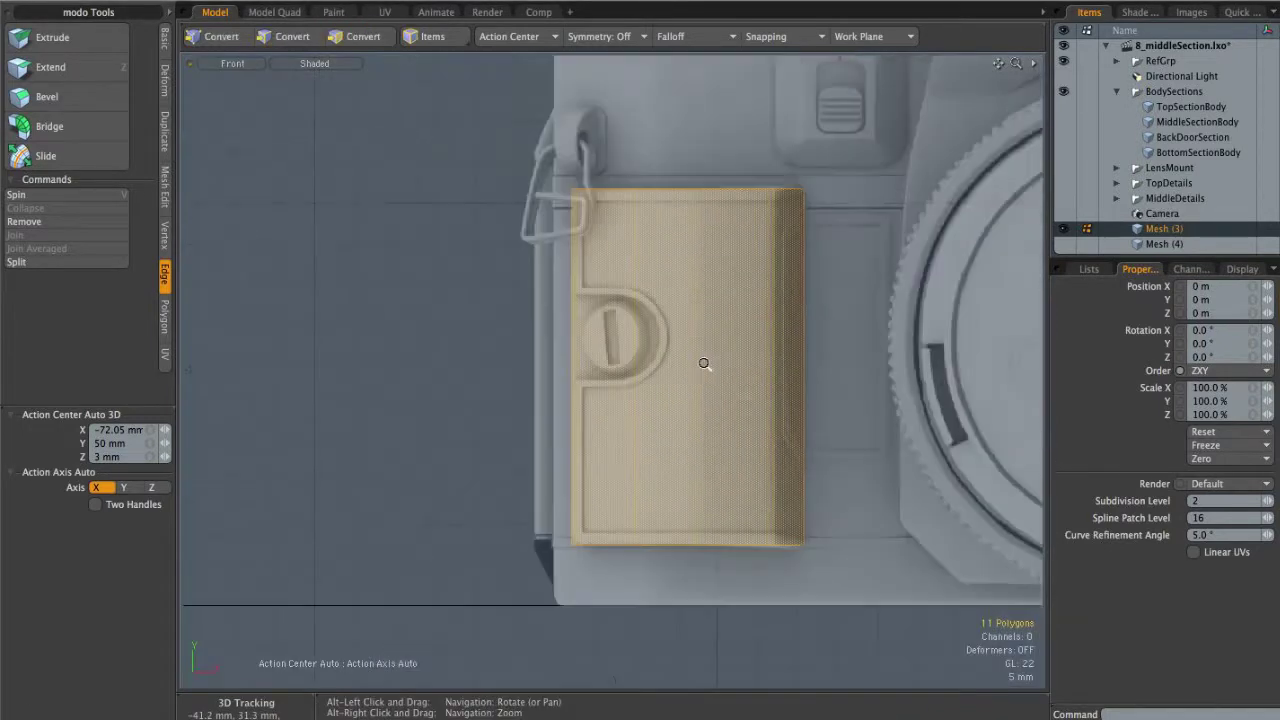
left_click_drag(743, 357, 654, 341, "alt+shift")
scroll(694, 233, "up", 2)
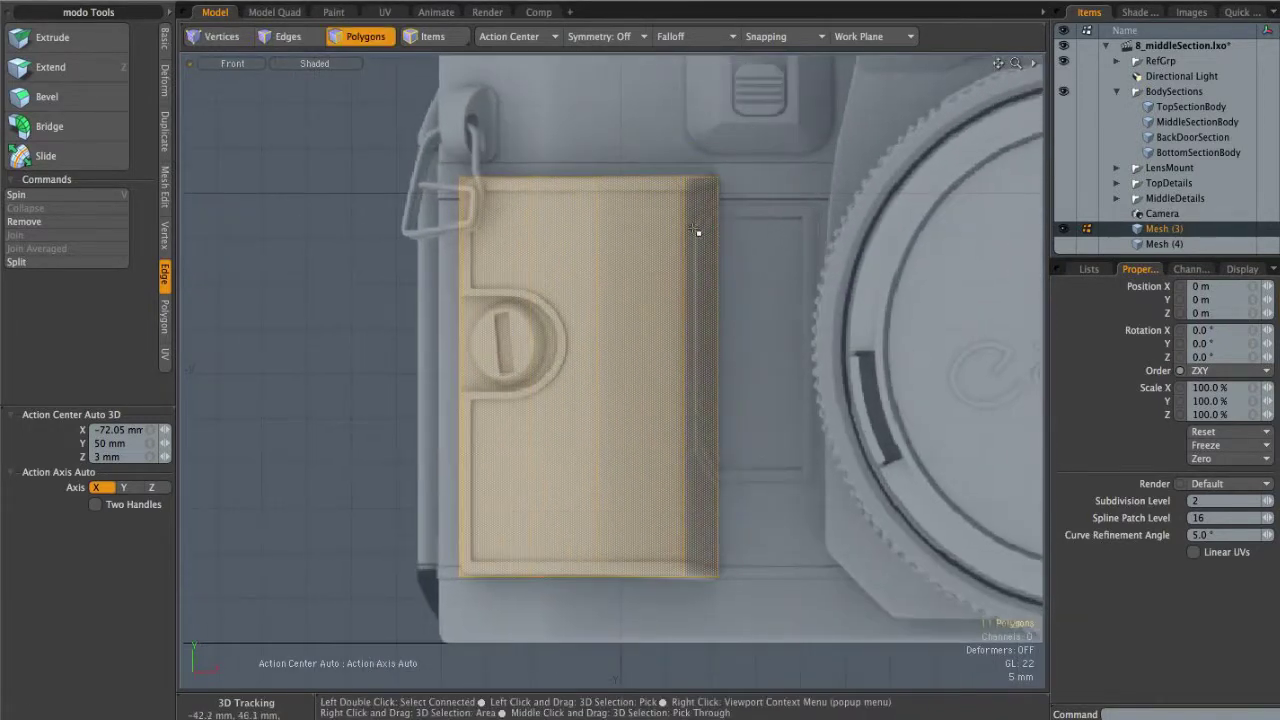
key("ctrl+space")
left_click(728, 278)
left_click_drag(730, 285, 783, 365, "alt")
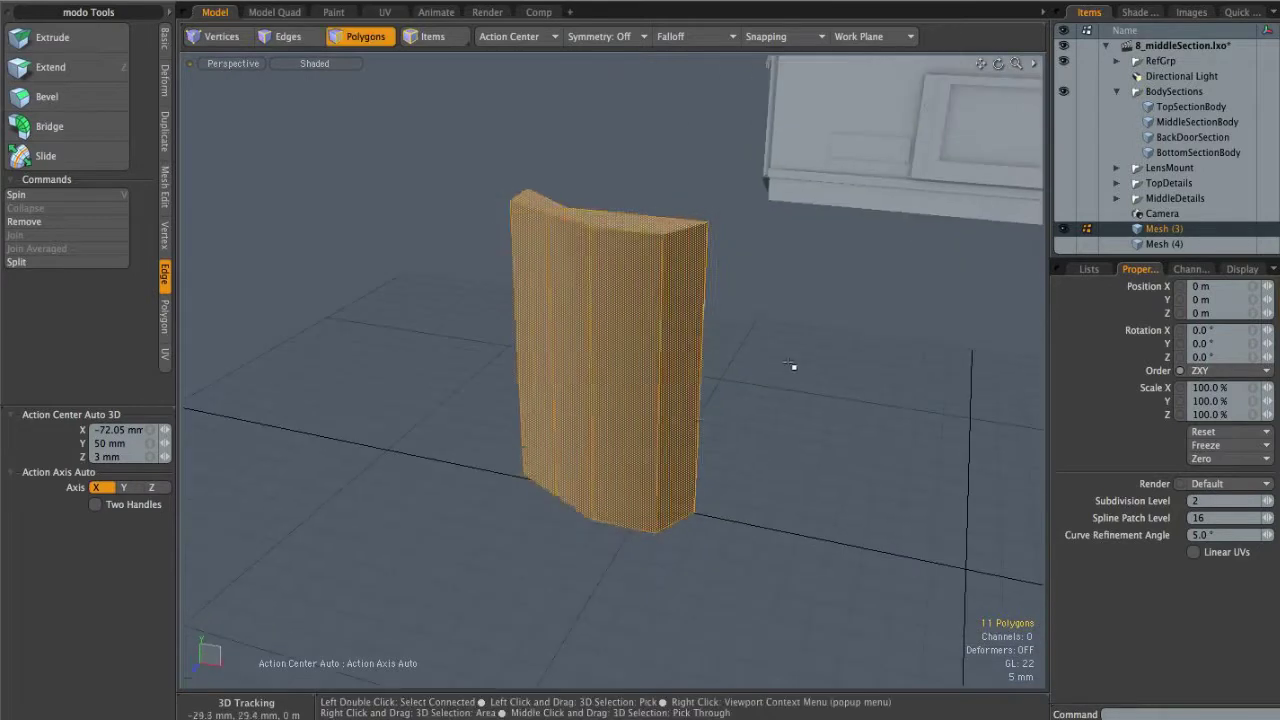
left_click(783, 365)
Step: Show MiddleSectionBody temporarily to check how the grip block meets the recessed panel beside it
left_click(1063, 121)
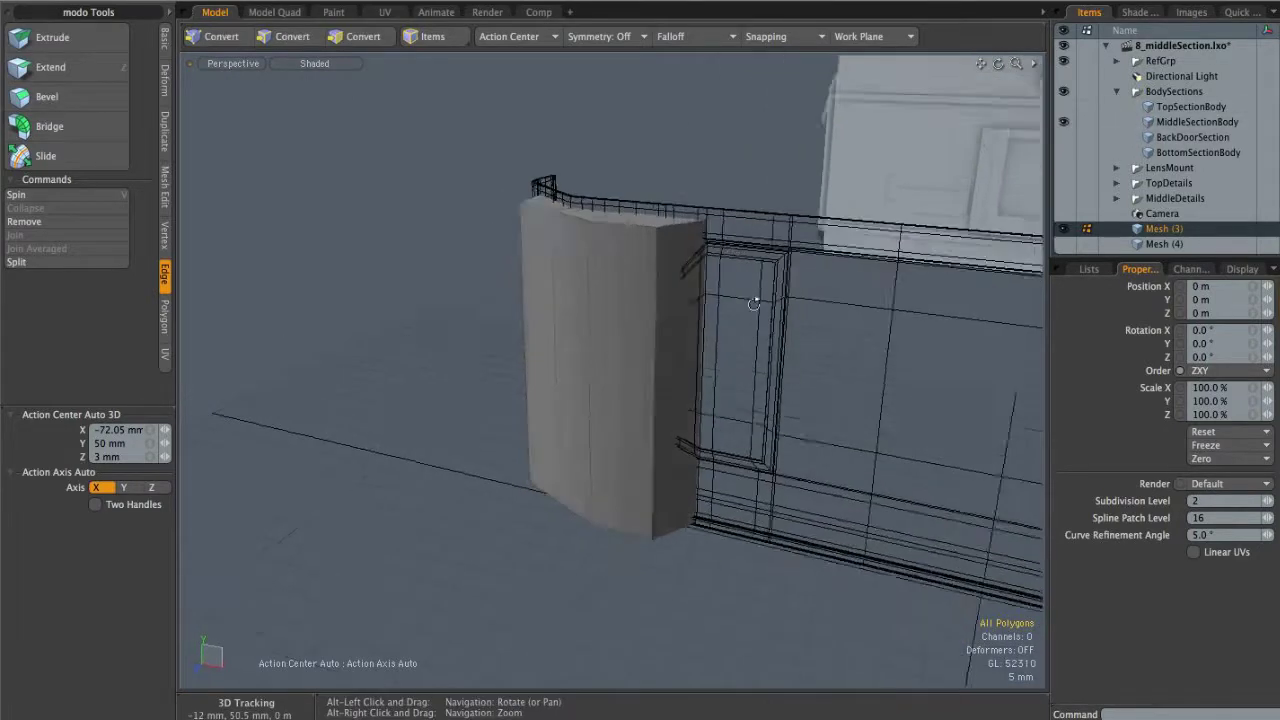
left_click_drag(766, 309, 703, 259, "alt")
left_click_drag(663, 359, 858, 338, "alt")
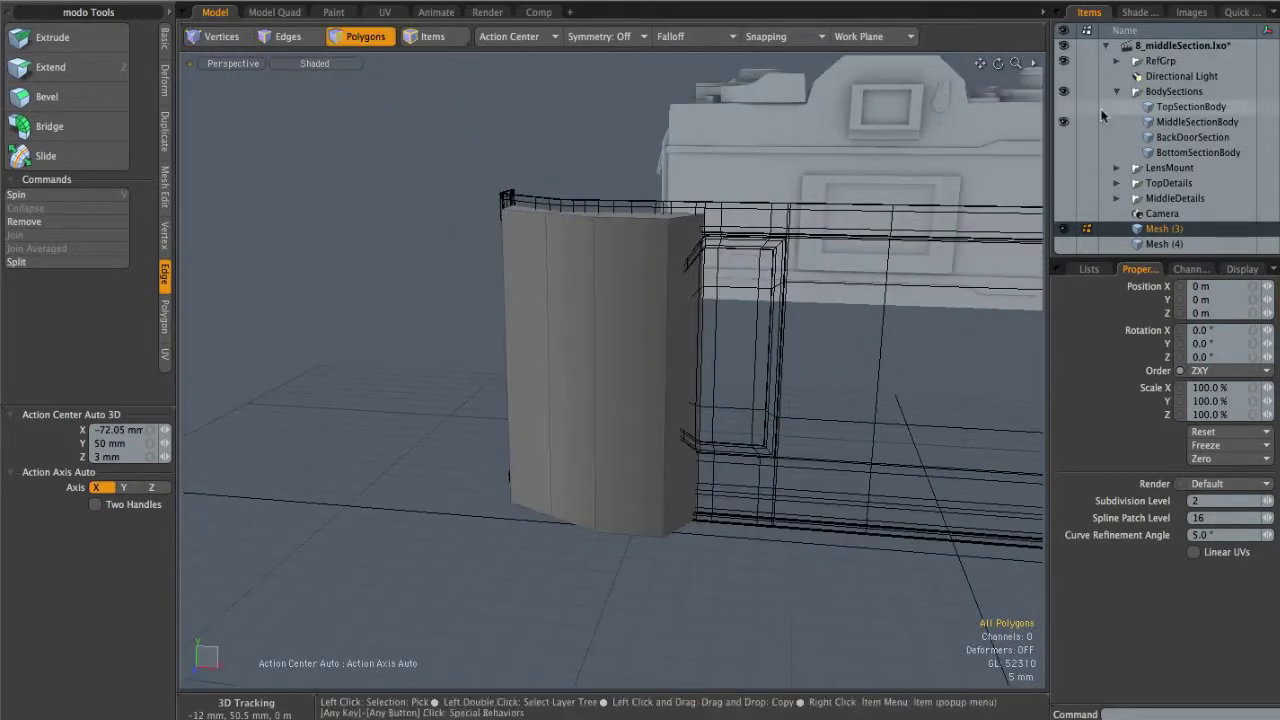
left_click(1065, 122)
Step: Add a horizontal loop slice around the grip block at 80%, matching the upper corner of the side cutout in the front reference
left_click_drag(780, 292, 706, 286, "alt")
key("ctrl+space")
left_click(738, 316)
right_click_drag(736, 314, 719, 234, "alt")
key("2")
left_click(706, 208)
key("alt+c")
left_click_drag(700, 246, 720, 246)
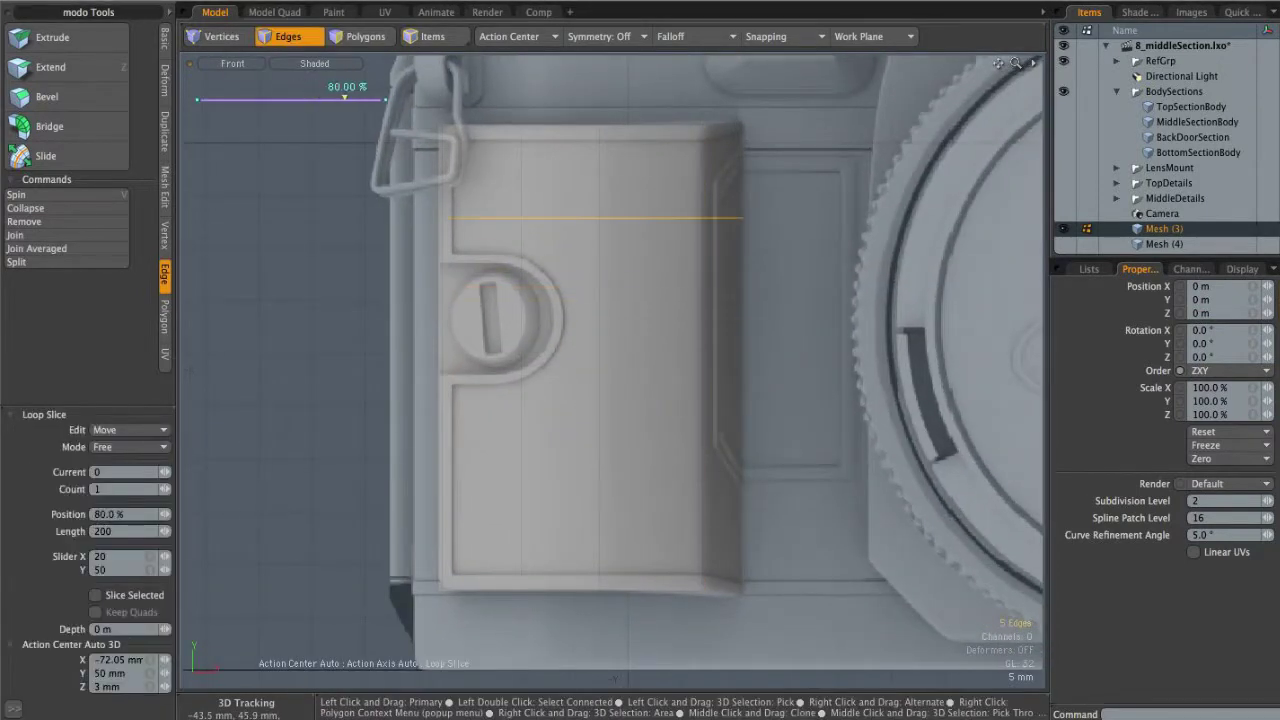
key("q")
Step: Add a second horizontal loop slice around the grip block at 36%, near the lower corner of the side cutout
left_click(700, 447)
key("alt+c")
left_click_drag(694, 447, 707, 449)
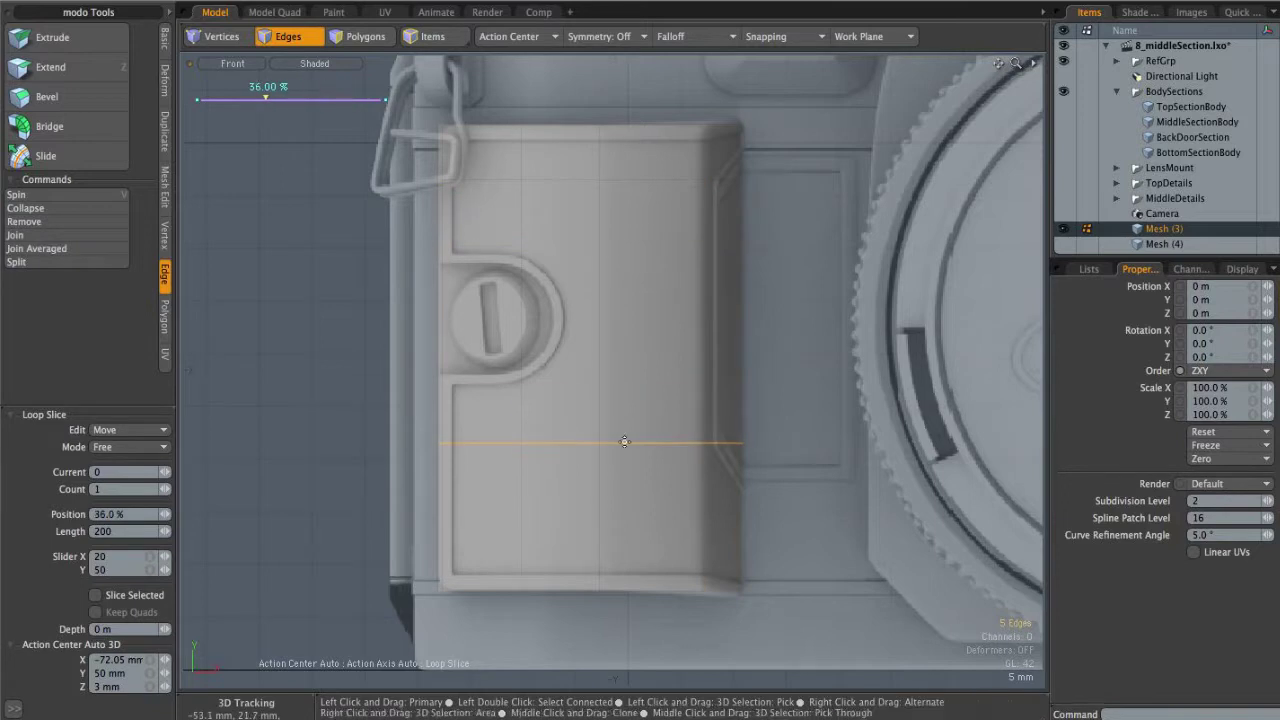
key("space")
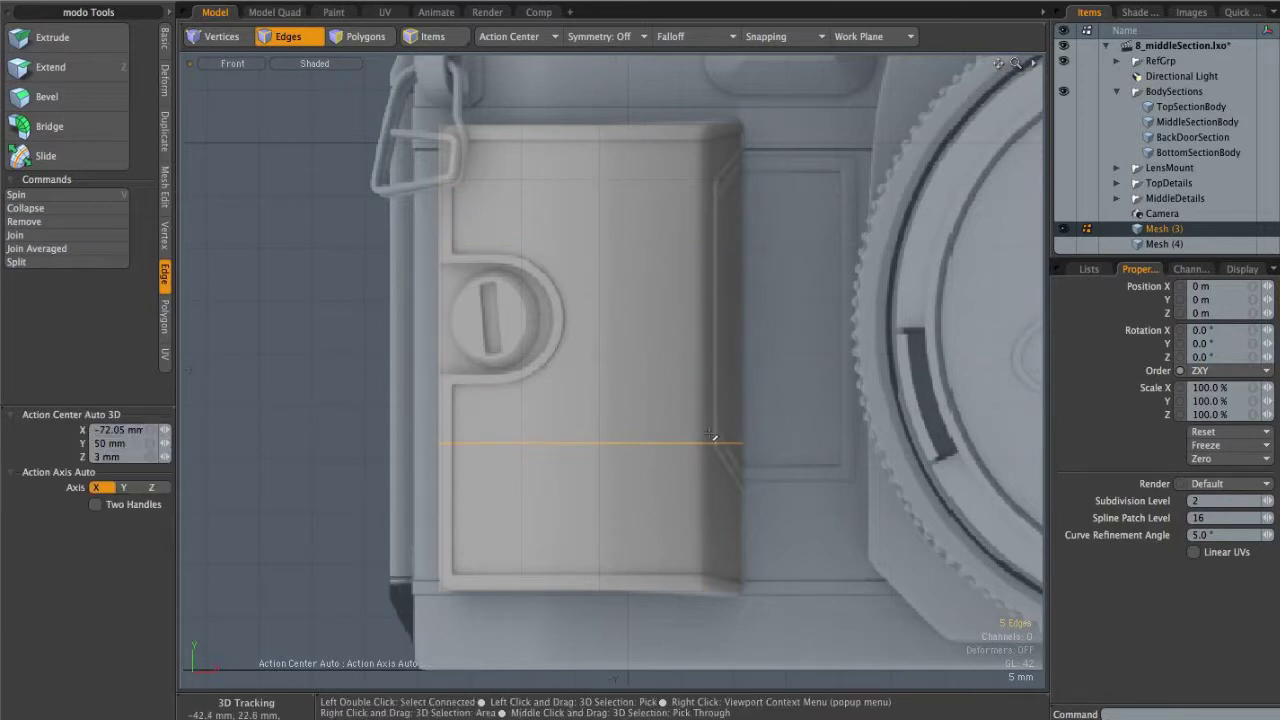
Step: Add a vertical loop slice around the grip block at 31.5%, following the inner line of the side cutout
key("alt+c")
left_click_drag(600, 380, 576, 380)
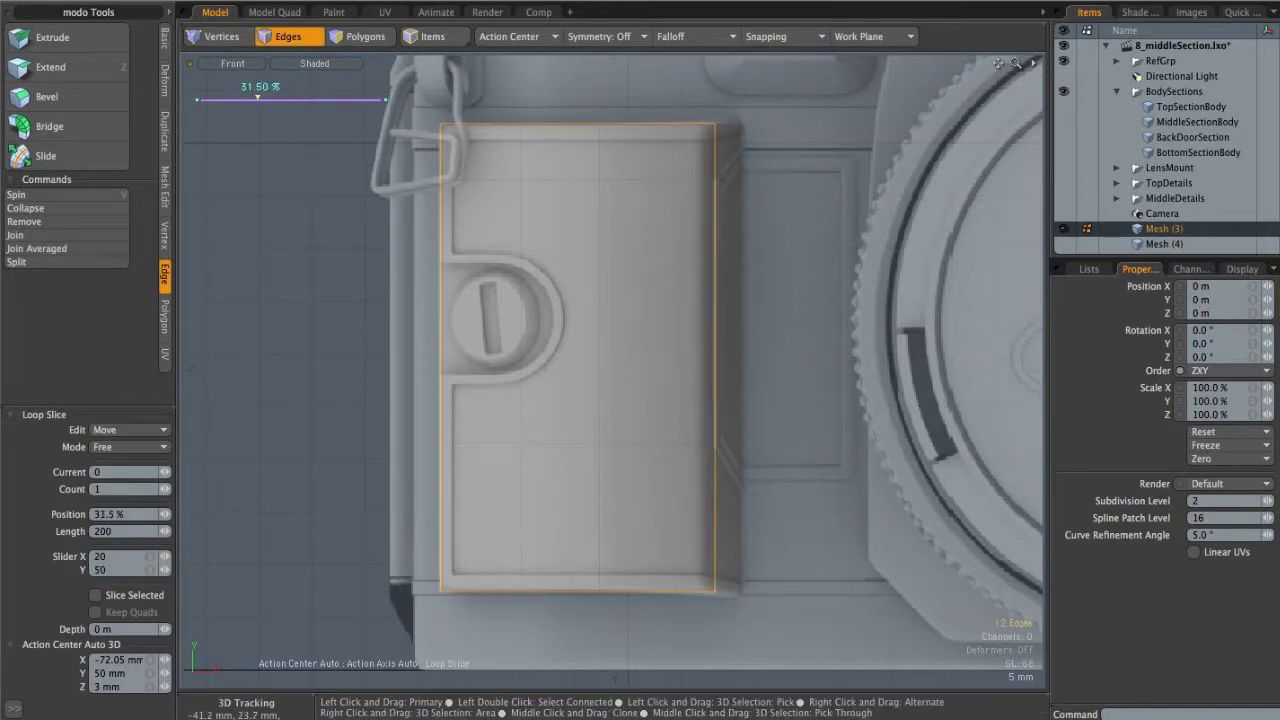
key("space")
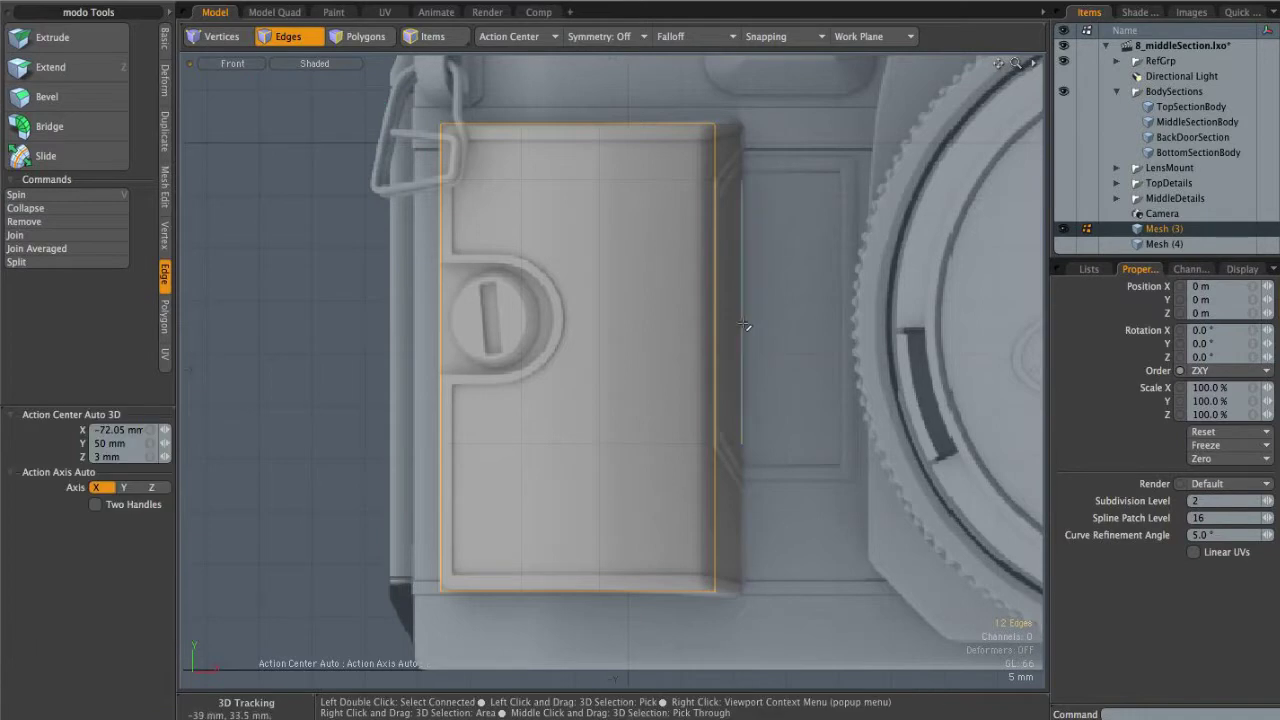
Step: Scale the rear vertical edge on the grip's lens side to 128% in Y to angle the cutout's ends
key("r")
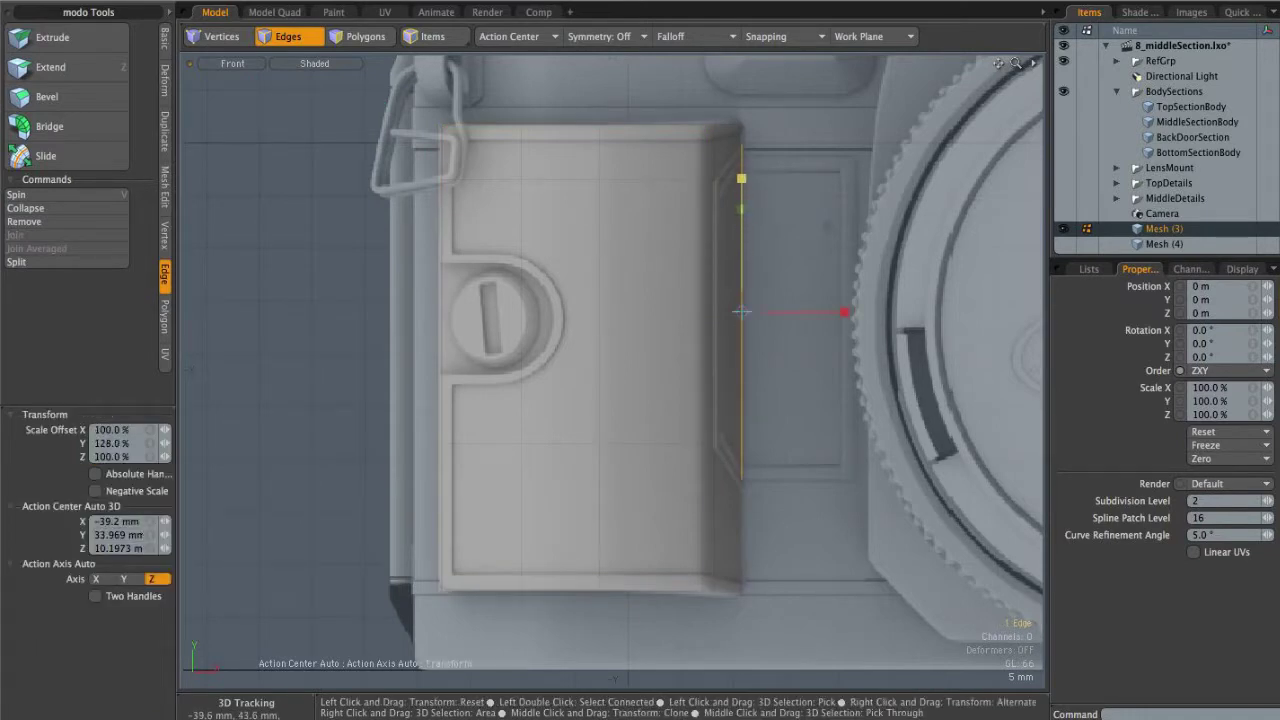
key("ctrl+space")
left_click(775, 198)
left_click_drag(782, 270, 692, 305, "alt")
key("space")
left_click(752, 292)
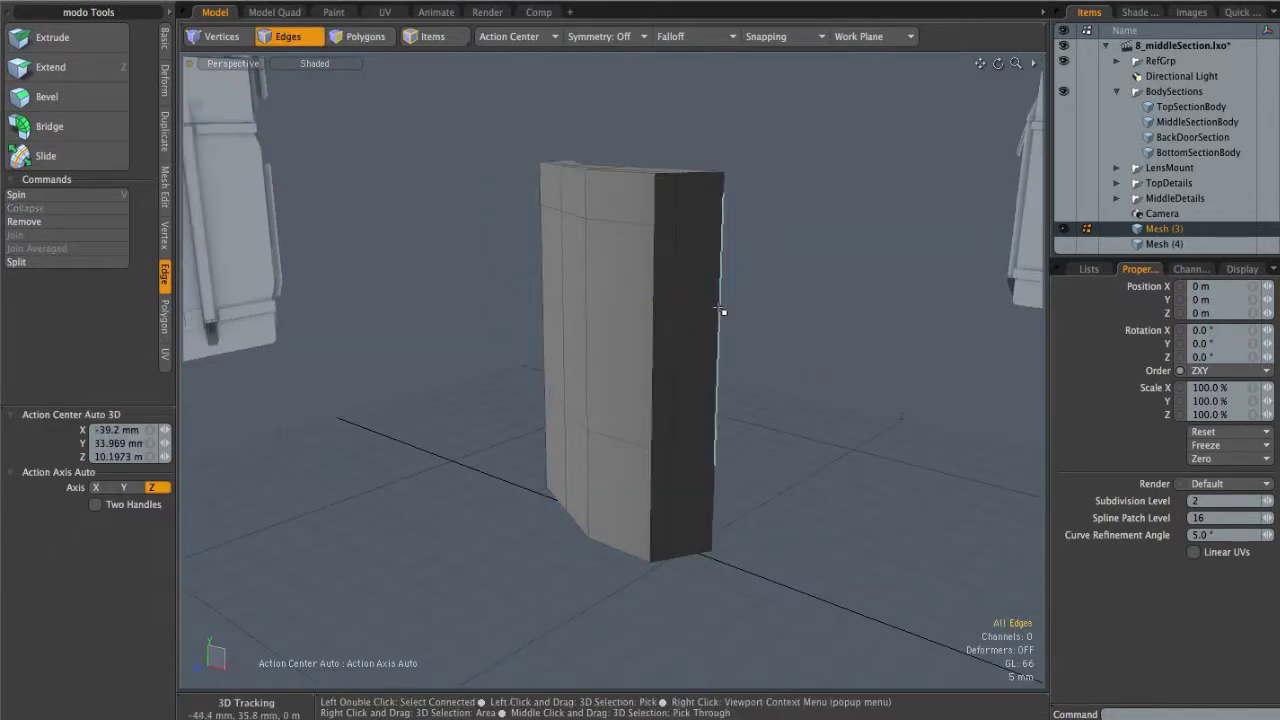
Step: Delete the polygon between the angled edges on the grip's lens side to open the cutout
key("3")
left_click(702, 345)
key("Delete")
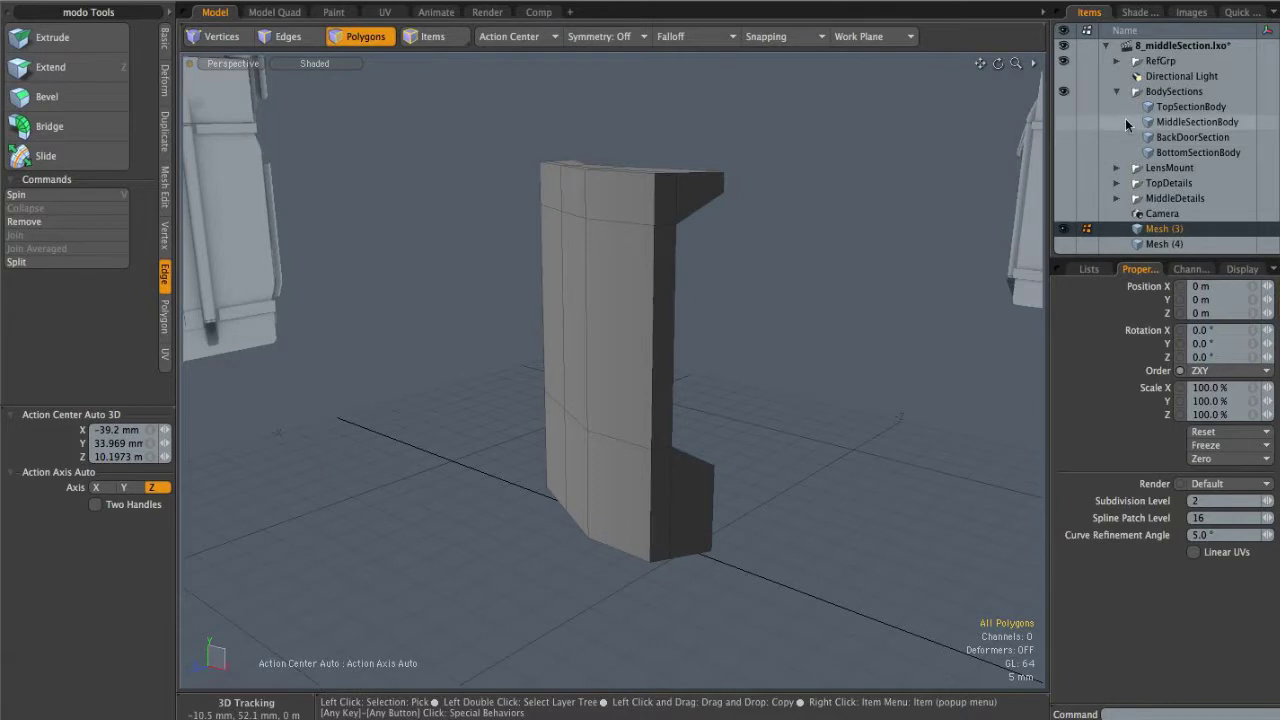
Step: Move the cutout's two lower edges to fit the recessed panel, using MiddleSectionBody as a temporary background reference
left_click(1065, 123)
left_click_drag(845, 262, 630, 446, "alt")
scroll(711, 425, "up", 3)
key("2")
left_click(594, 429)
left_click(652, 456, "shift")
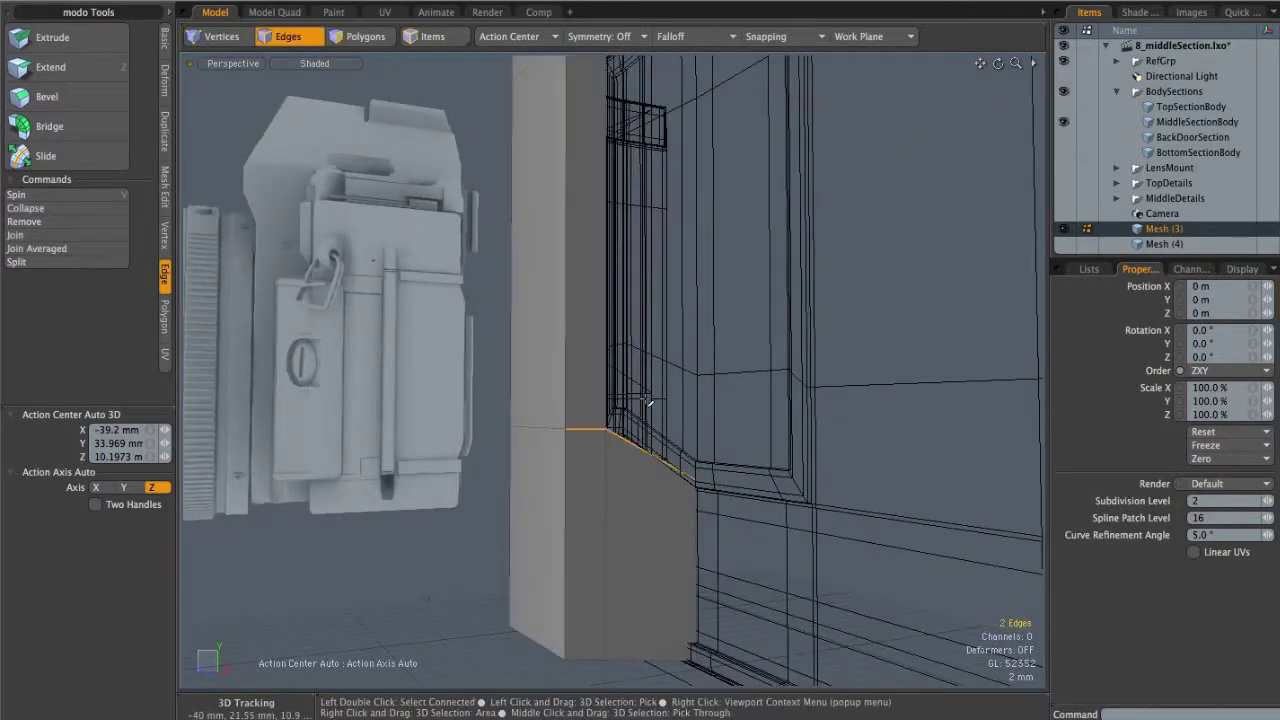
key("w")
key("q")
left_click(619, 391)
scroll(617, 391, "down", 3)
left_click_drag(617, 391, 772, 393, "alt")
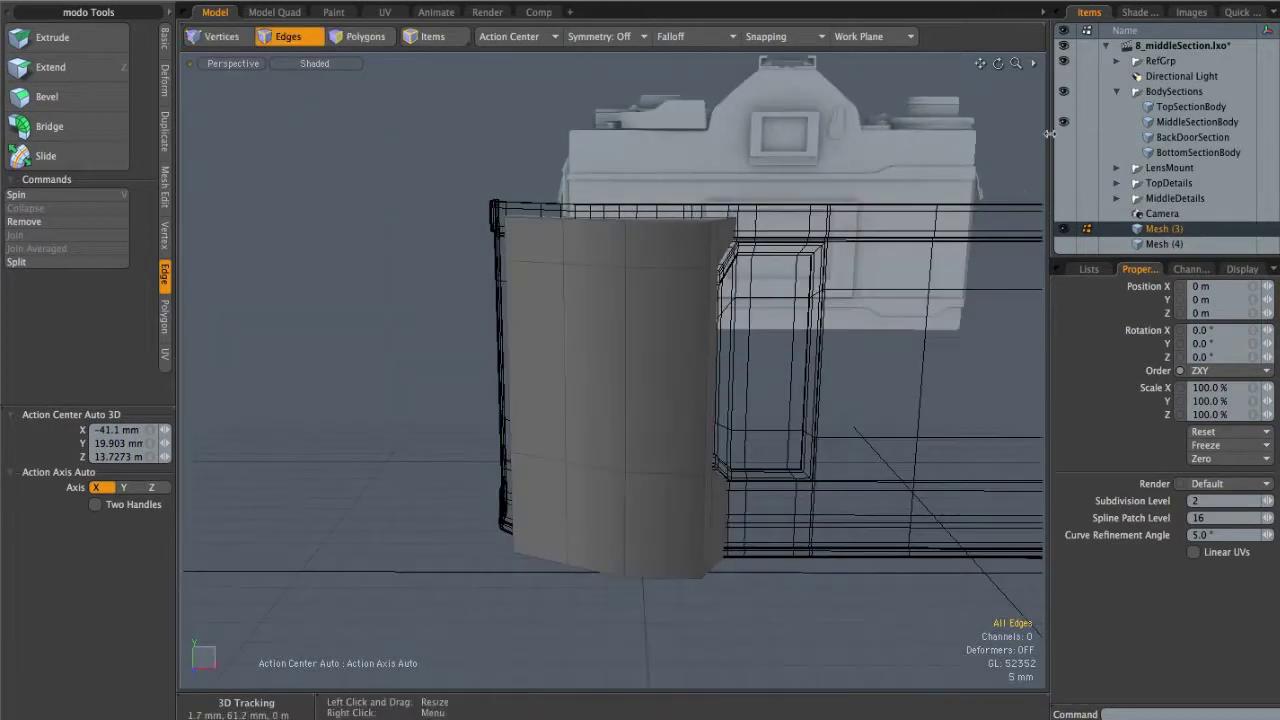
left_click(1063, 121)
Step: Show the Mesh (4) disc over the round coin-slot cover in the front view
left_click_drag(650, 316, 751, 315, "alt")
key("ctrl+space")
left_click(796, 350)
scroll(614, 329, "down", 1)
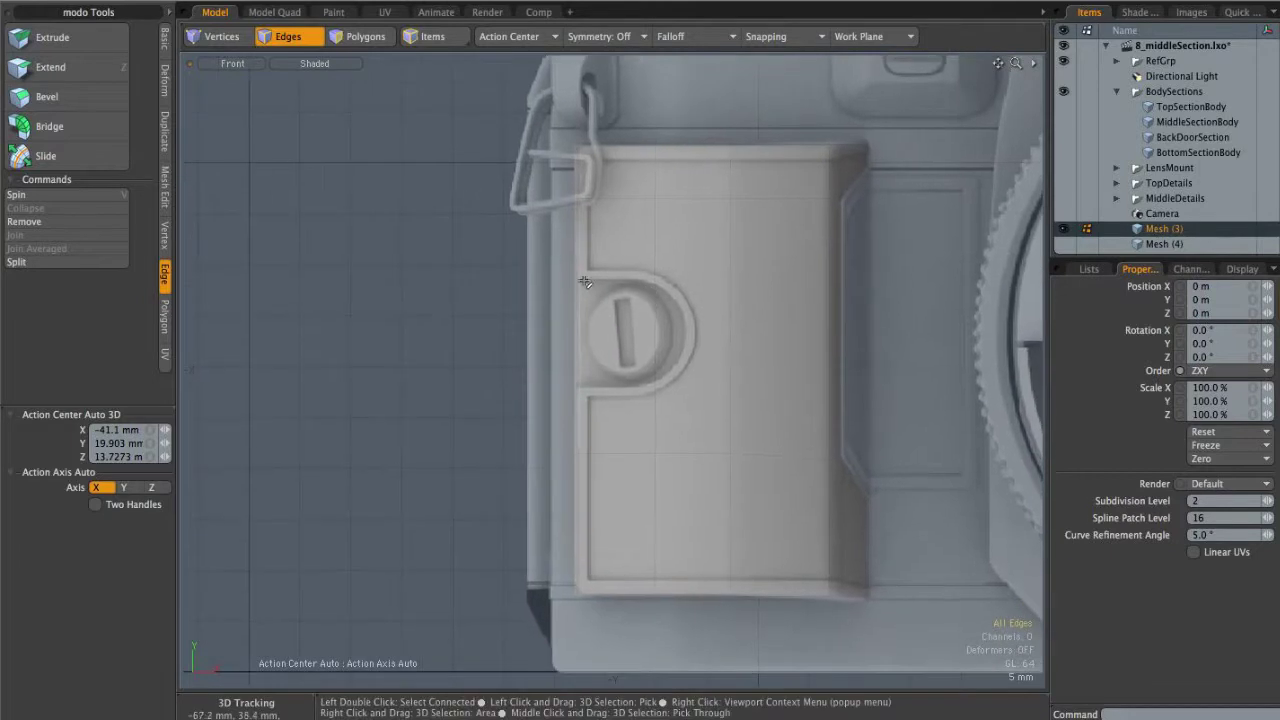
left_click_drag(686, 301, 641, 318, "alt+shift")
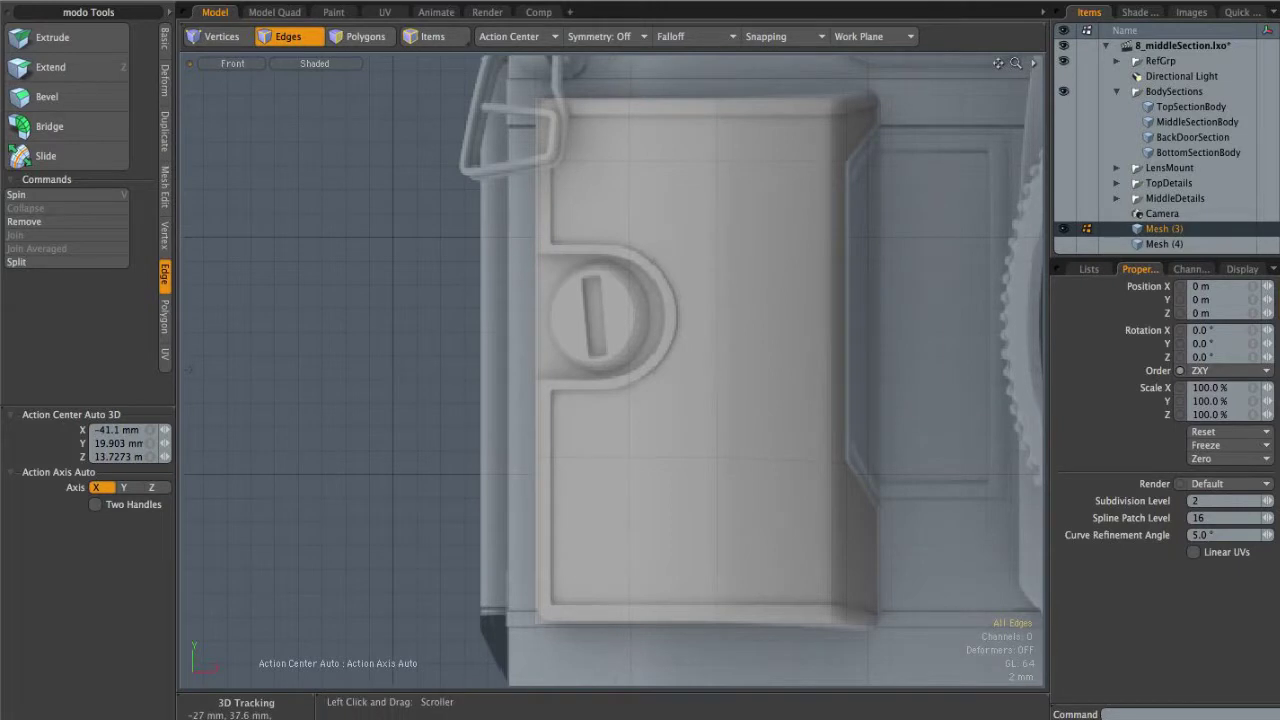
scroll(1166, 222, "down", 2)
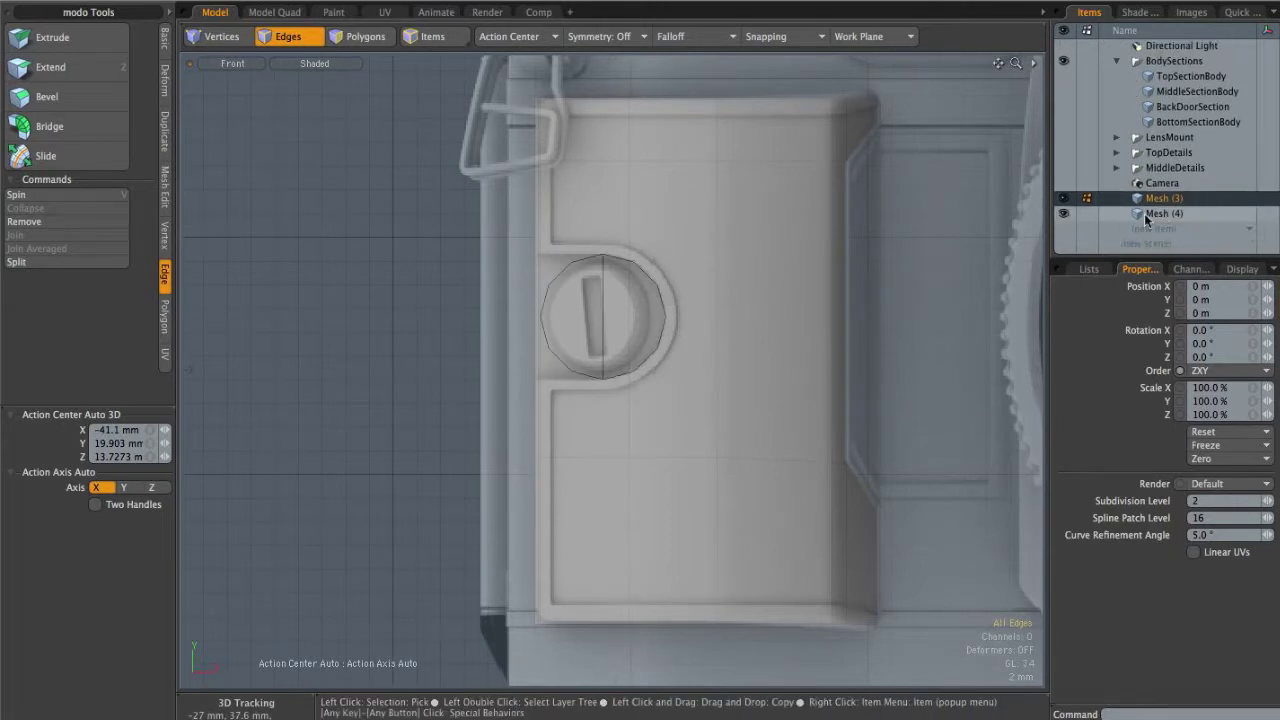
Step: Make Mesh (4) active and delete the outer half of its disc, keeping the half nearest the lens
left_click(1157, 214)
double_click(628, 312)
left_click_drag(629, 311, 773, 310, "ctrl+alt")
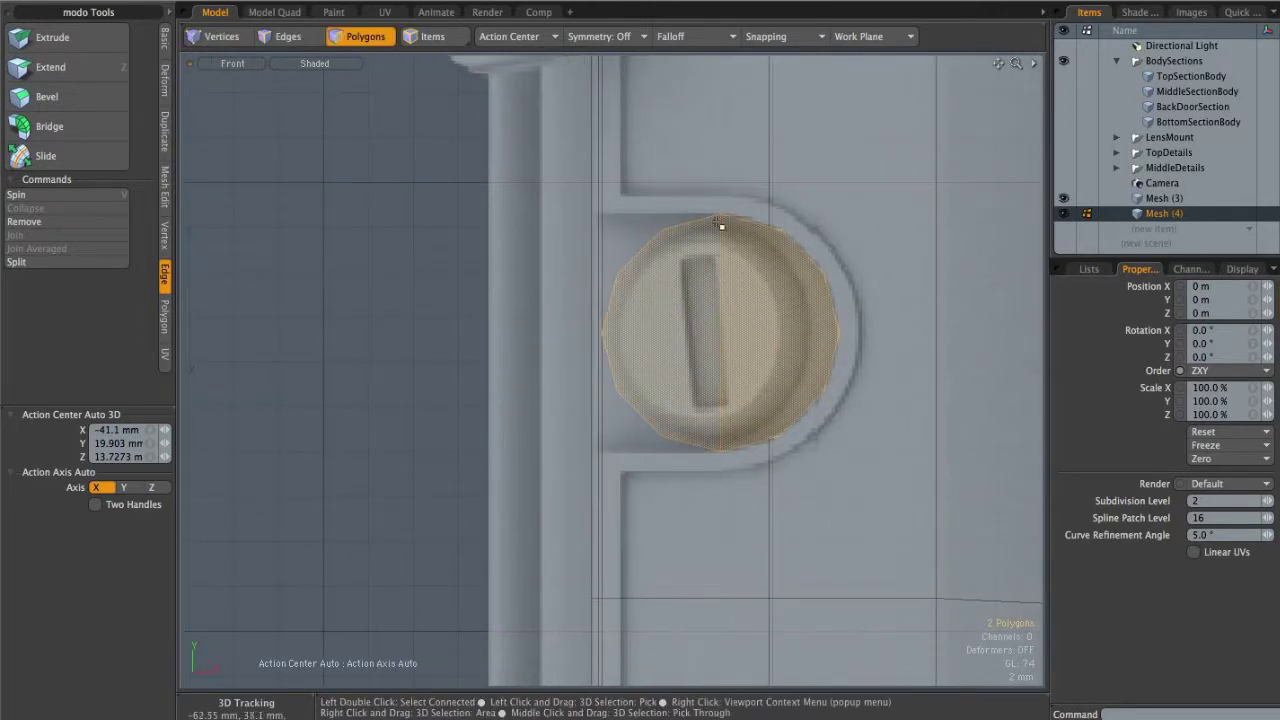
left_click(677, 342)
left_click(703, 526)
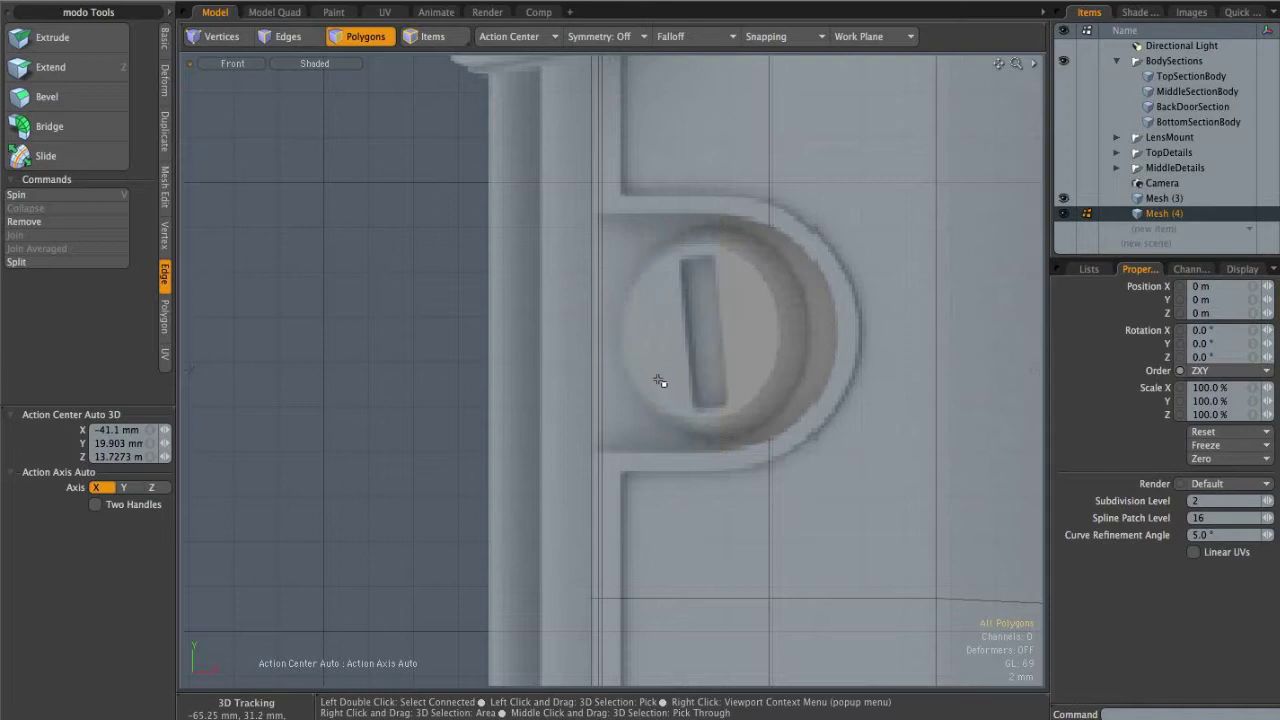
Step: Extend the half disc's straight edge outward past the grip's outer side to form a D-shaped profile
key("2")
left_click(713, 320)
key("z")
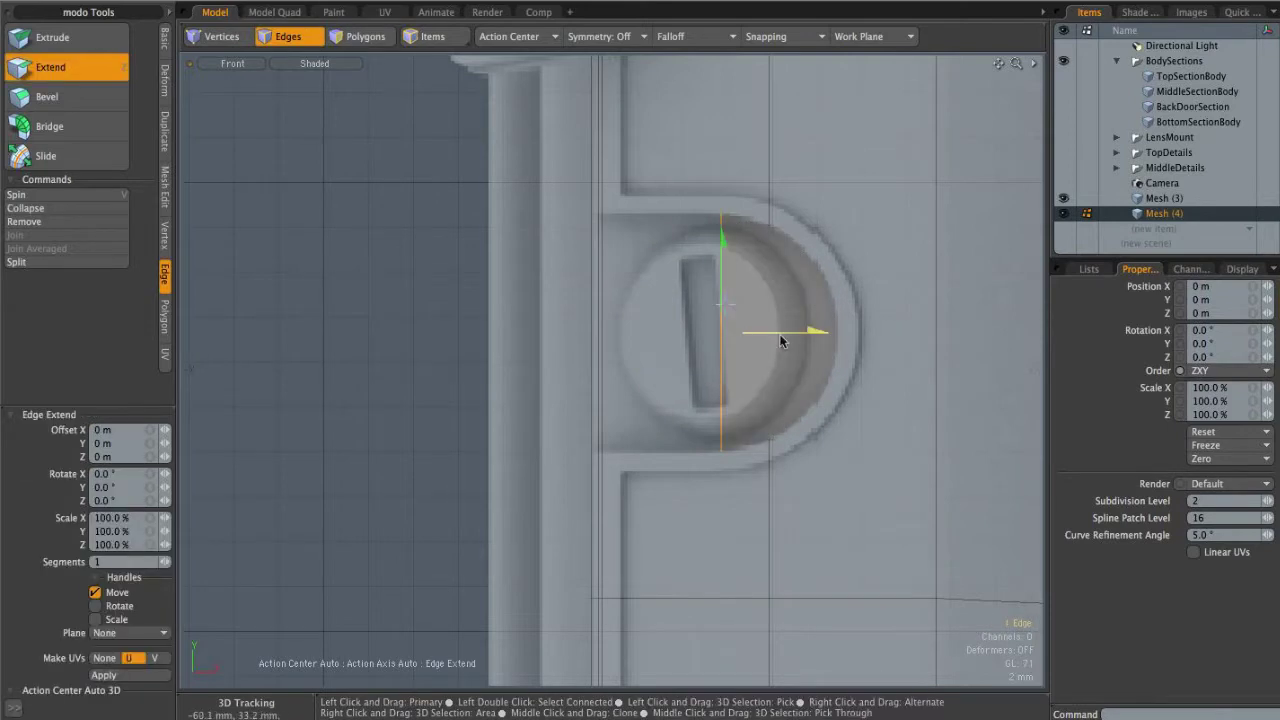
left_click_drag(787, 331, 800, 386)
key("ctrl+space")
left_click(737, 289)
key("3")
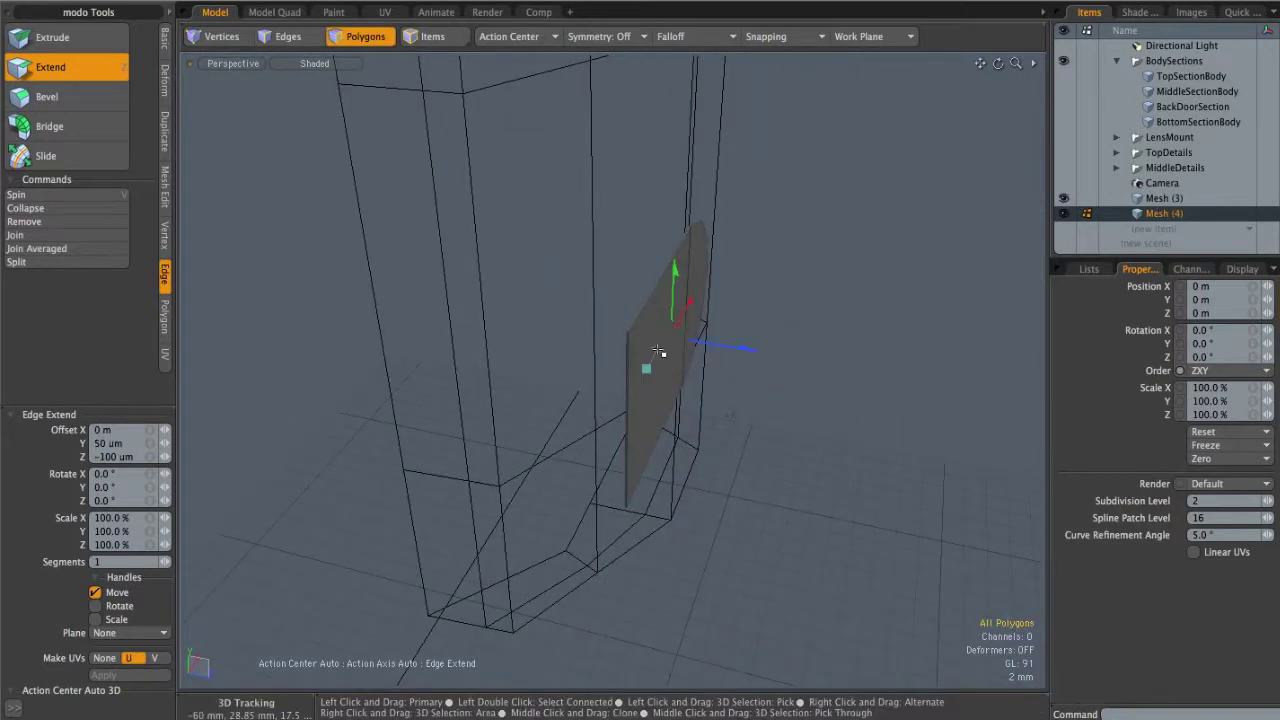
key("q")
Step: Extrude both polygons of the D-shaped profile by -21.5 mm in Z so the block passes through the grip
left_click_drag(675, 357, 372, 295)
key("shift+x")
left_click_drag(472, 248, 642, 197, "alt+shift")
scroll(642, 197, "down", 3)
left_click_drag(743, 289, 572, 305, "alt")
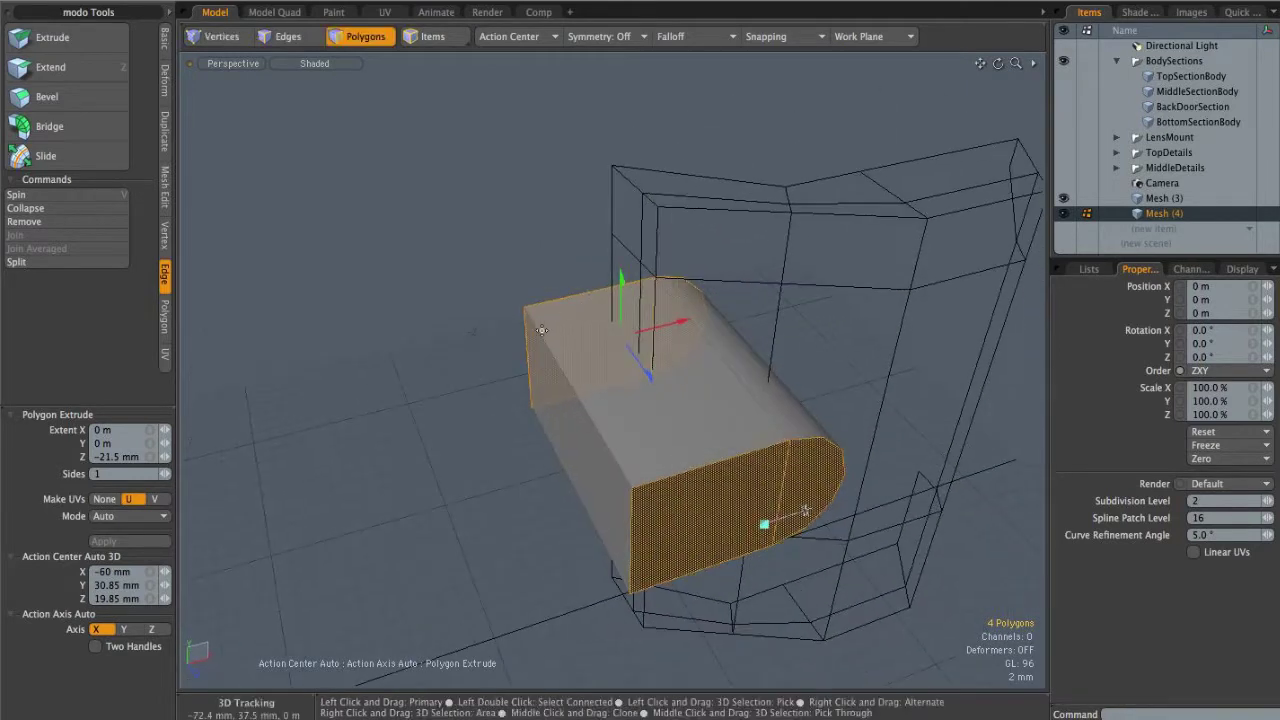
key("q")
left_click(475, 331)
left_click_drag(651, 321, 578, 283, "alt+shift")
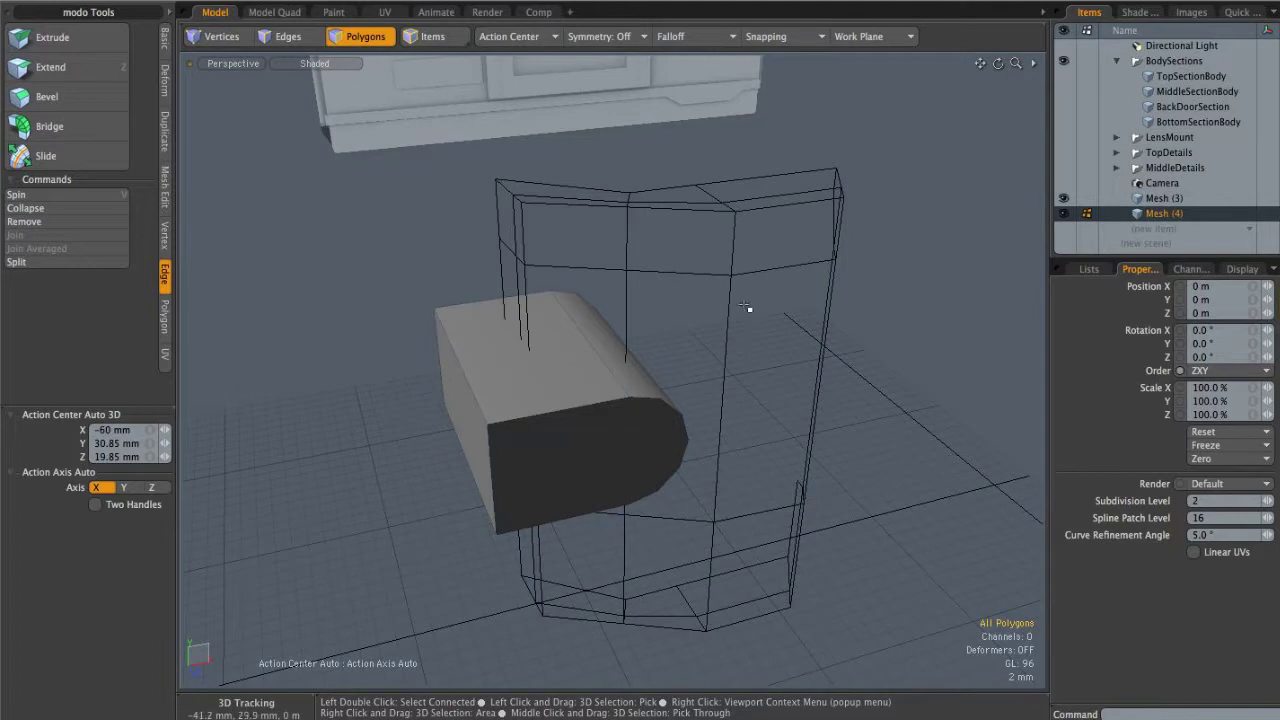
Step: Cut the Mesh (4) block's outline into the Mesh (3) grip with Solid Drill, using the Stencil operation and the background as cutting mesh
left_click(1173, 202)
left_click_drag(690, 258, 666, 311, "alt")
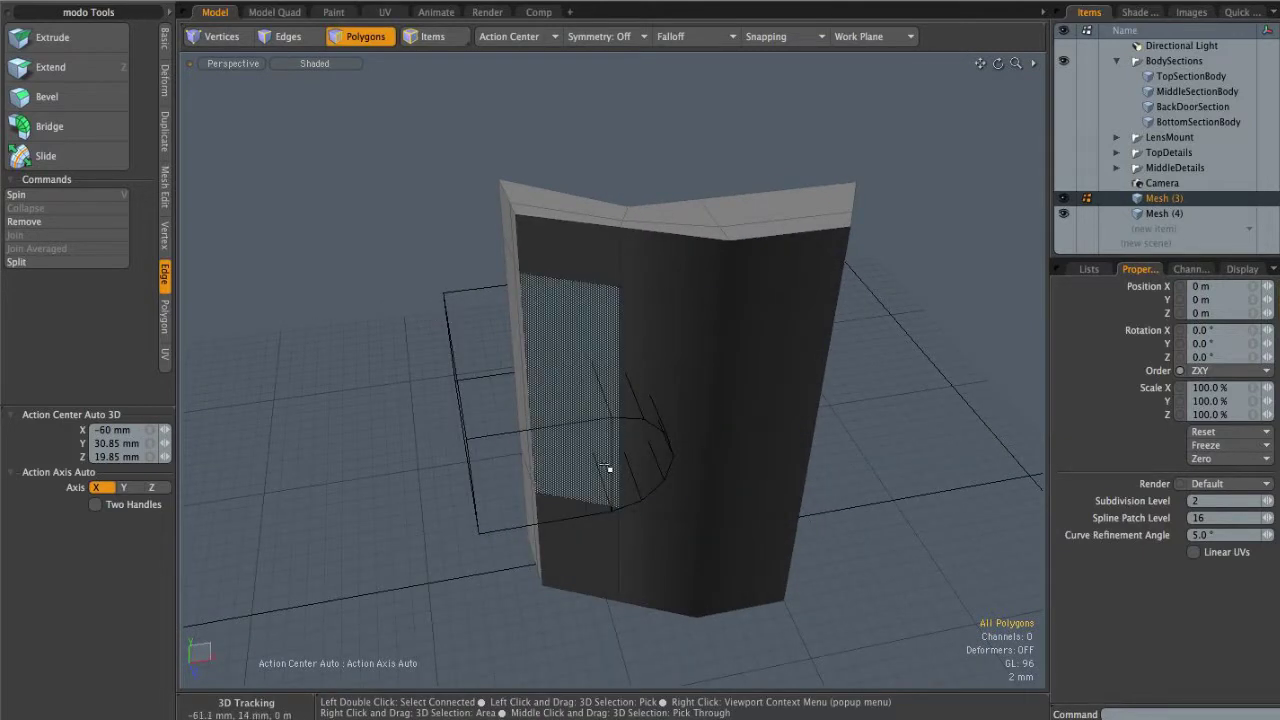
left_click(166, 192)
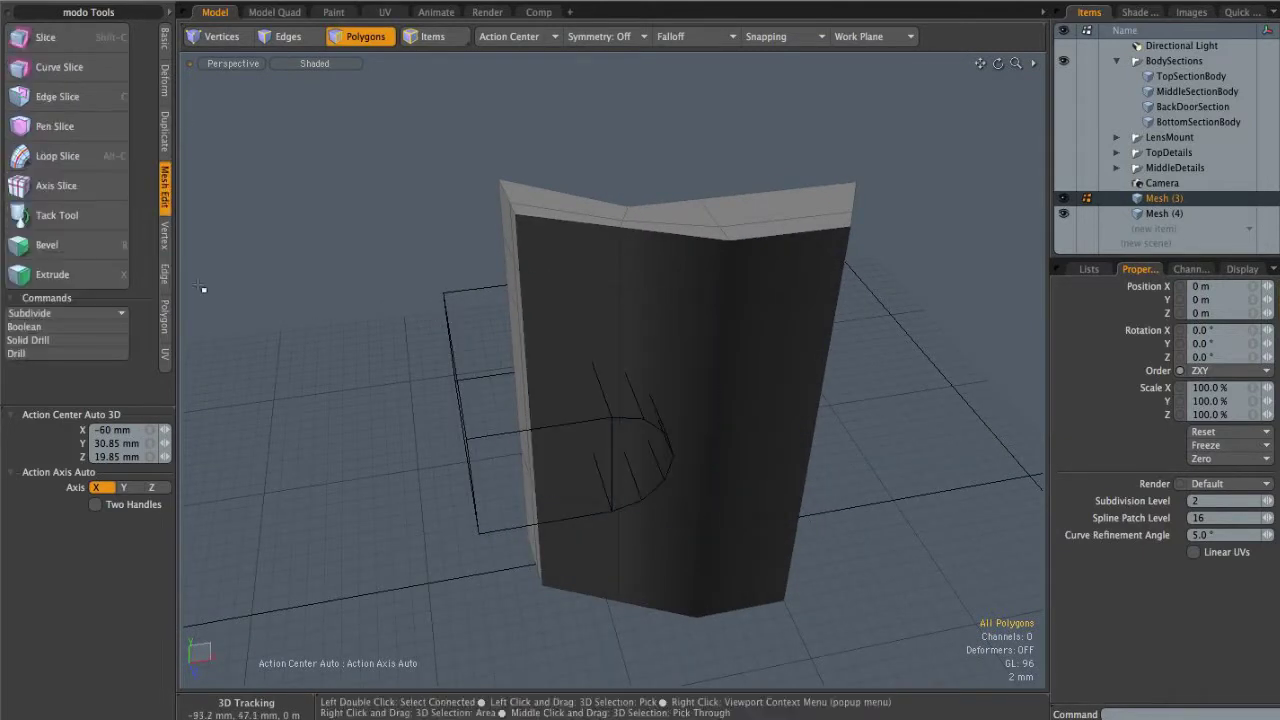
left_click(68, 339)
left_click_drag(737, 451, 381, 72)
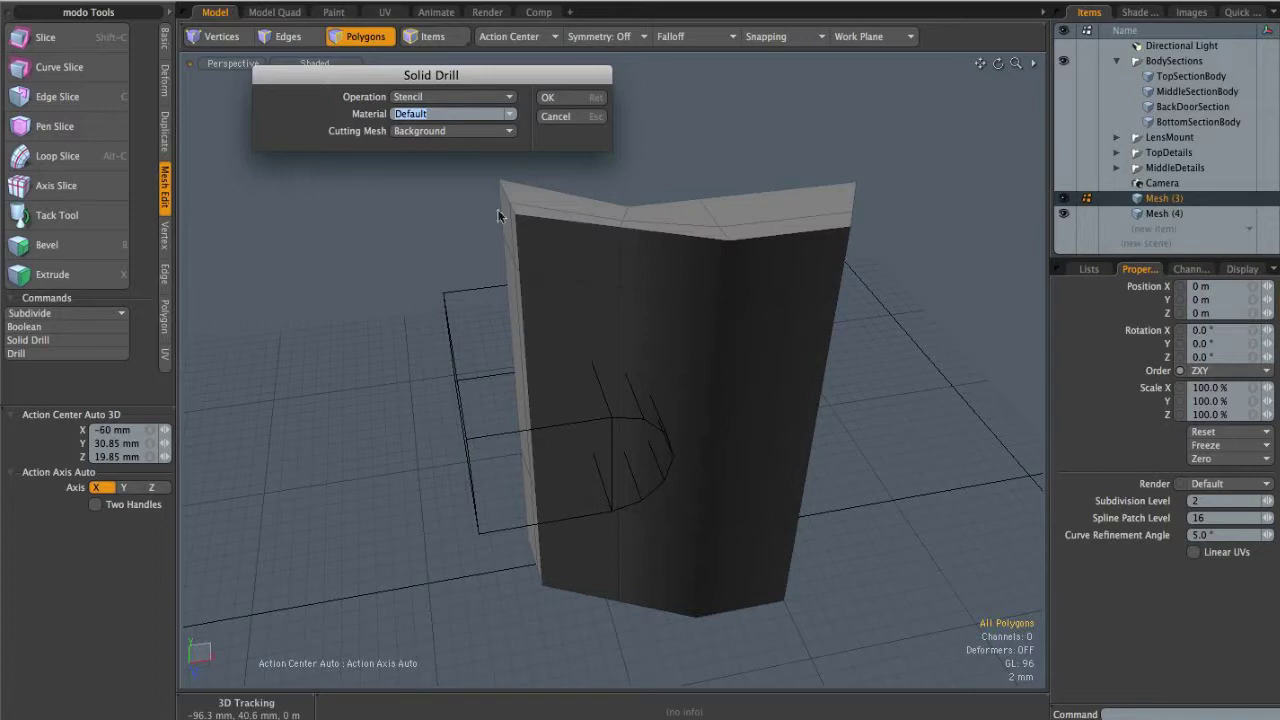
left_click(561, 100)
left_click_drag(570, 322, 668, 468, "alt")
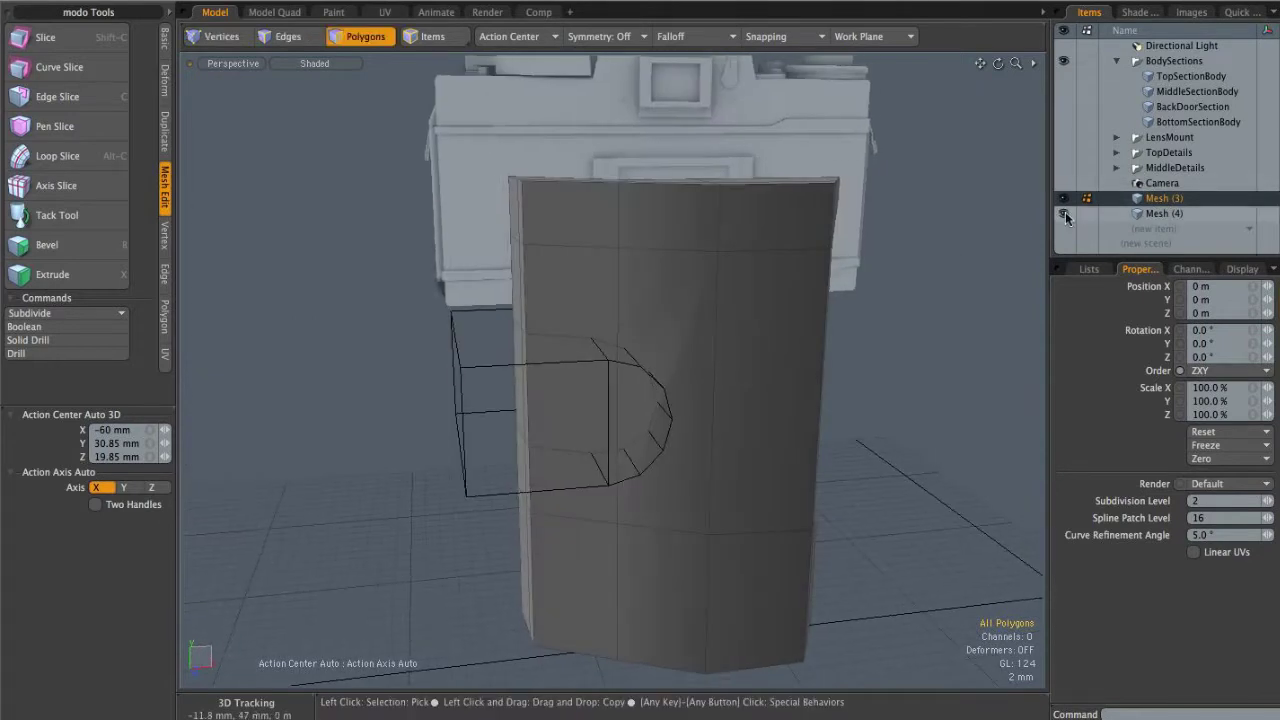
Step: Hide Mesh (4) and delete the two polygons on the grip's outer side that adjoin the D-shaped outline
left_click_drag(680, 373, 747, 260, "alt")
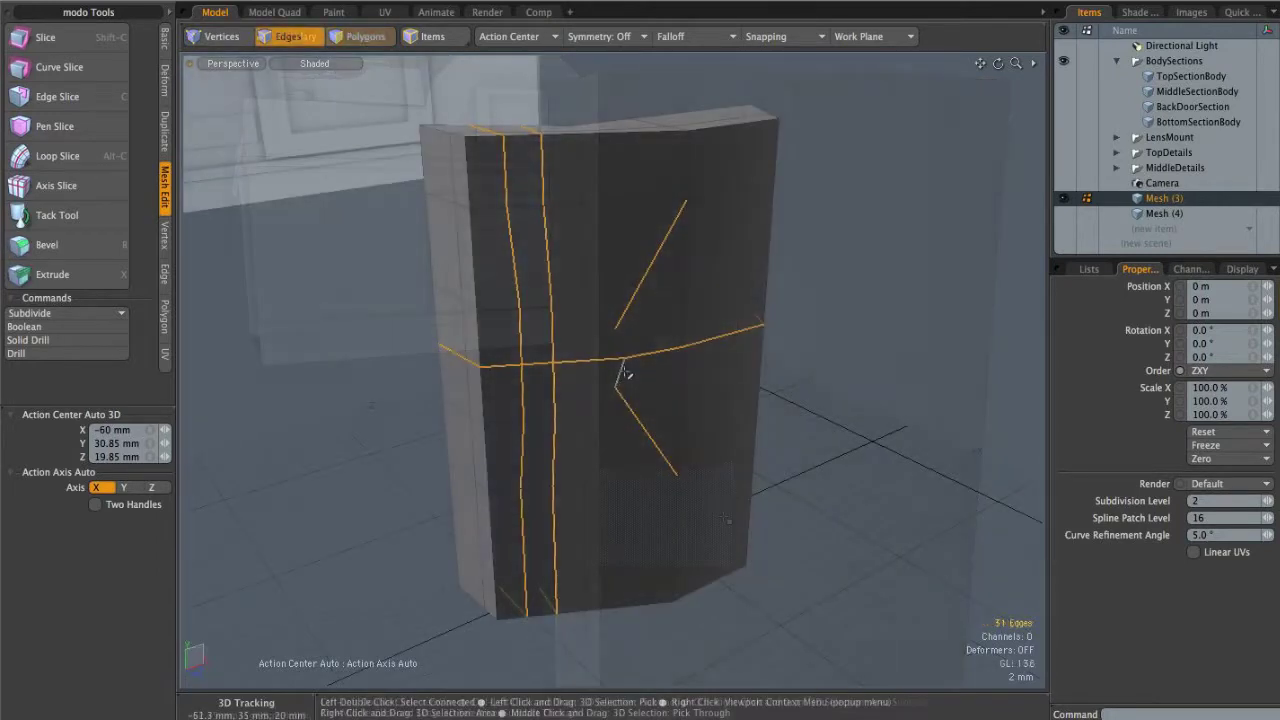
left_click_drag(700, 371, 785, 355, "alt")
key("3")
left_click(791, 354)
left_click_drag(577, 363, 617, 320, "alt")
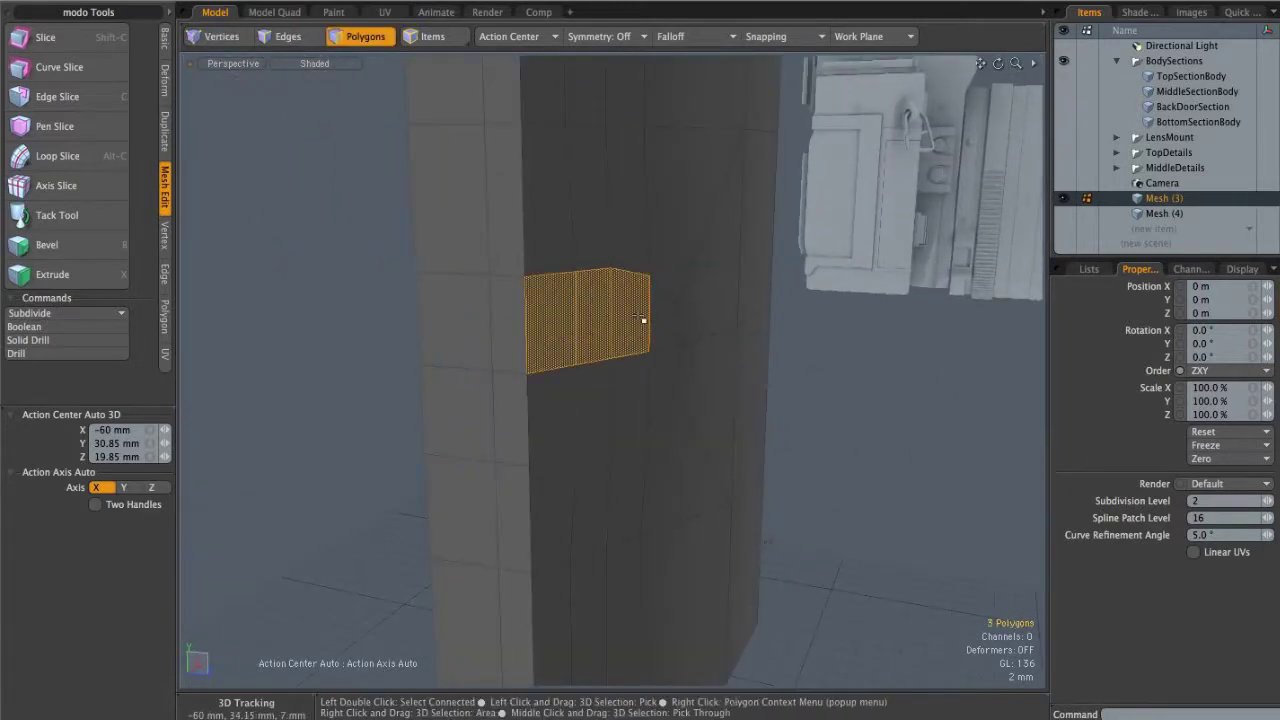
mouse_move(642, 385)
left_mouse_down()
mouse_move(560, 408)
mouse_move(678, 370)
left_mouse_up()
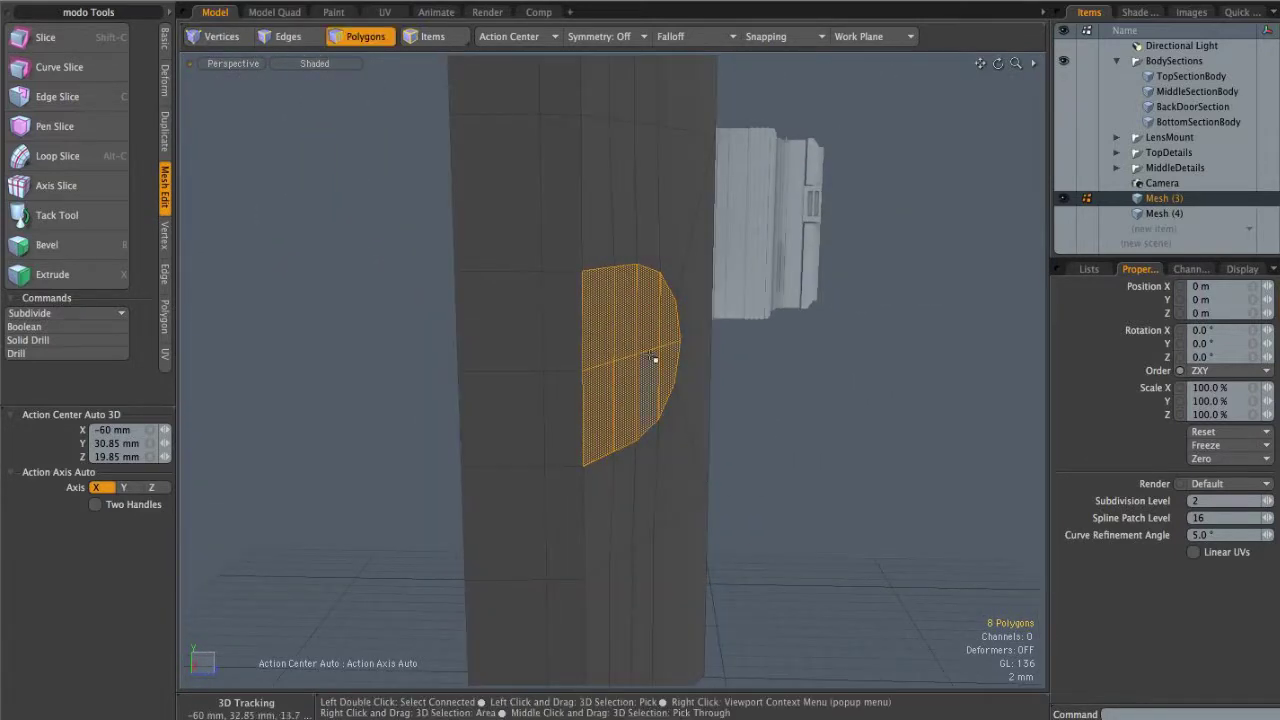
left_click_drag(592, 414, 578, 428, "alt")
left_click_drag(538, 350, 547, 396)
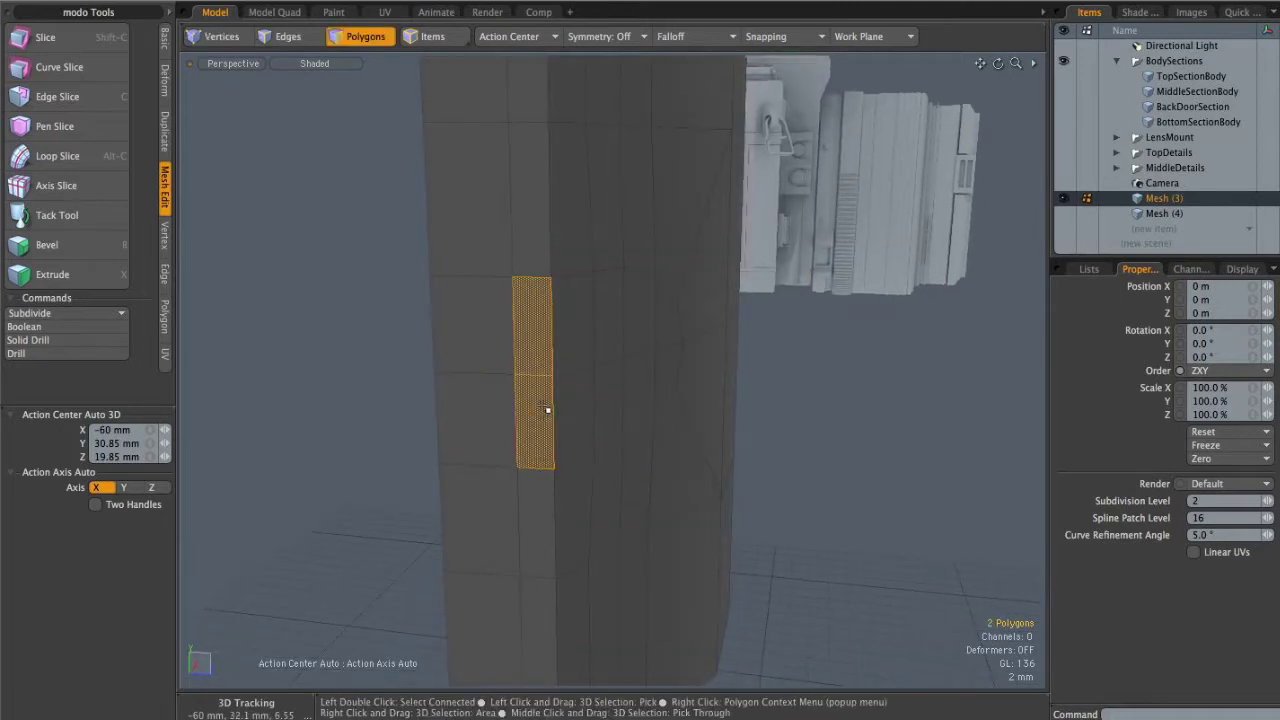
key("Delete")
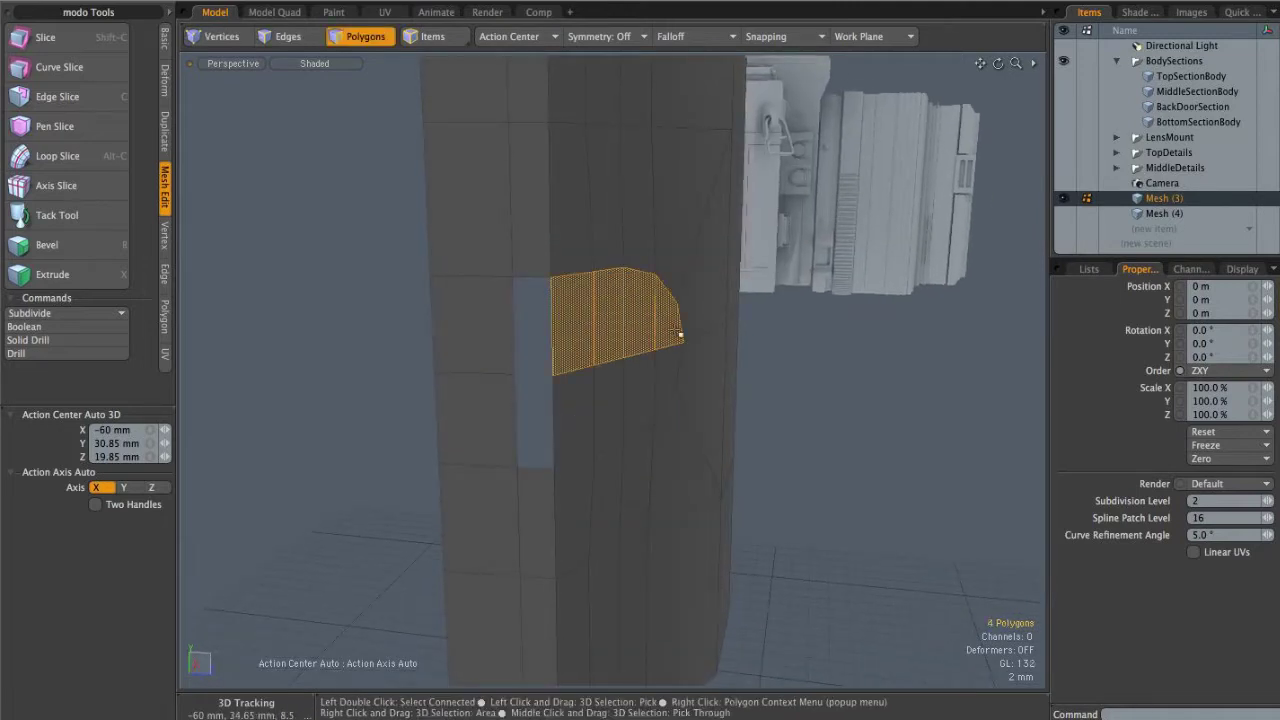
Step: Bevel the eight polygons inside the D-shaped outline and move them -2.05 mm in Z to form a recess
left_click_drag(598, 402, 582, 406)
left_click_drag(598, 346, 672, 324, "alt+shift")
scroll(674, 328, "up", 3)
key("b")
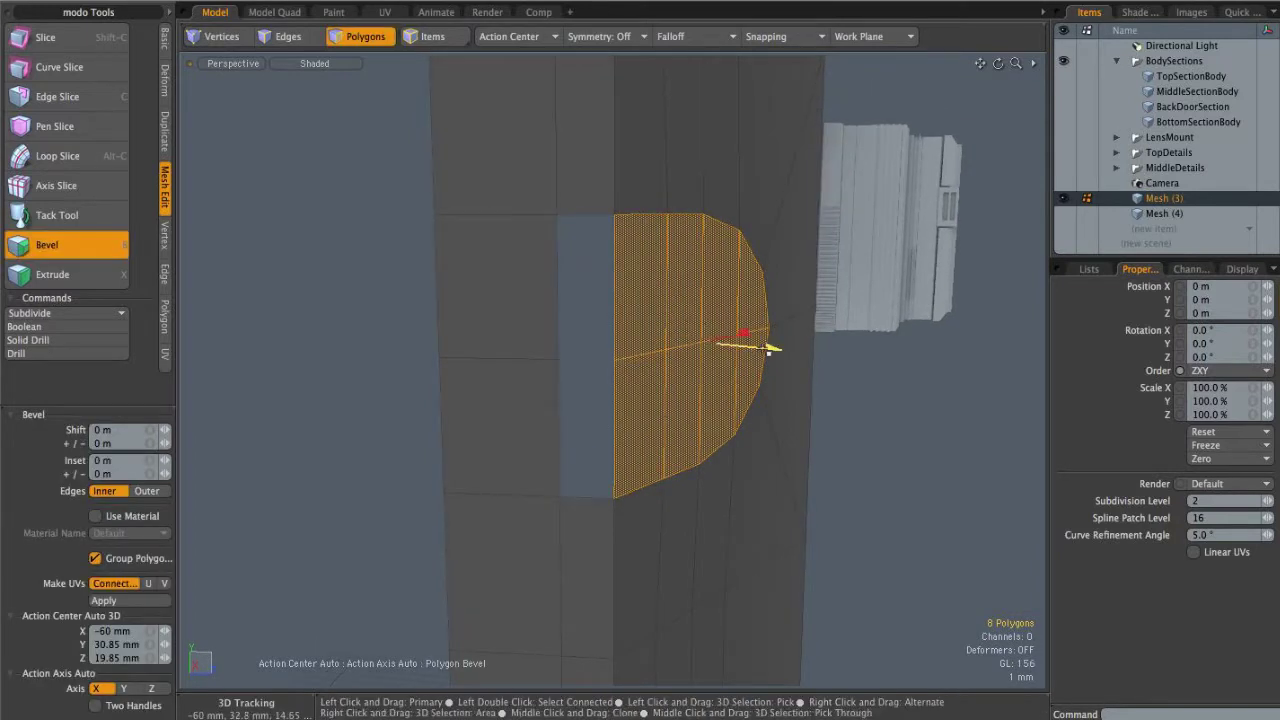
key("w")
left_click_drag(771, 349, 743, 353, "alt")
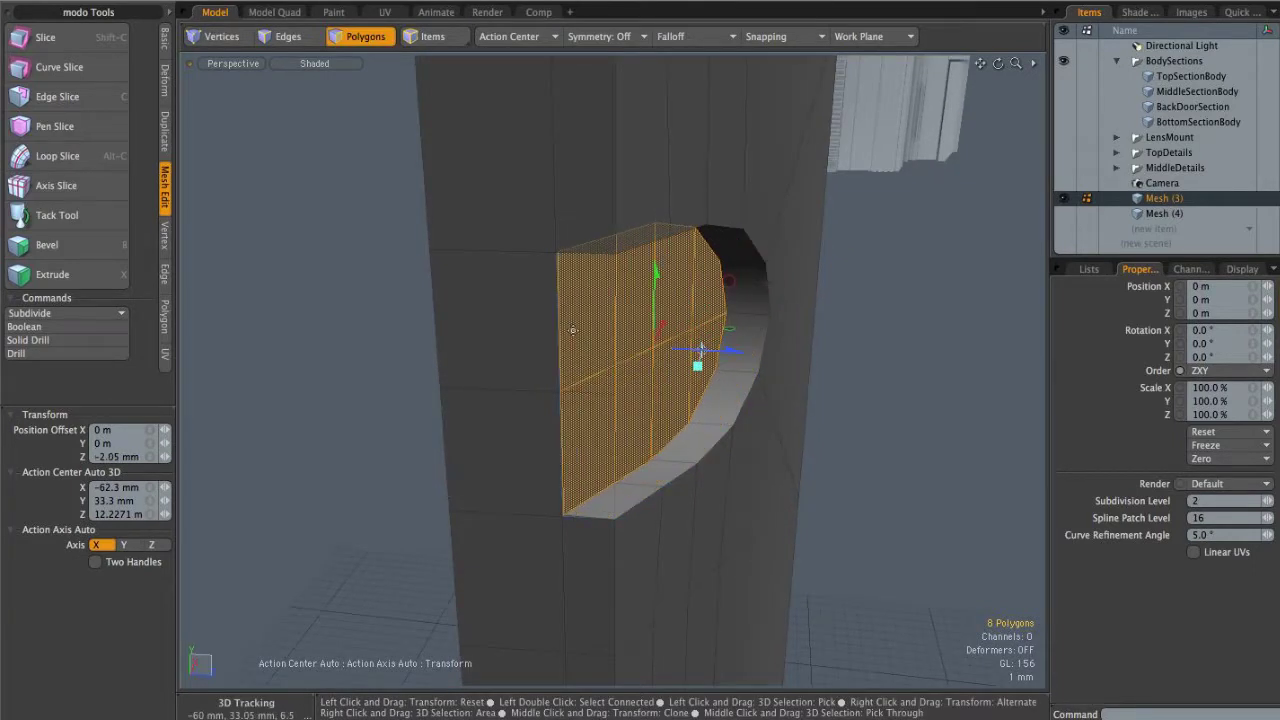
mouse_move(580, 345)
left_mouse_down("alt")
mouse_move(597, 340)
mouse_move(580, 341)
left_mouse_up("alt")
key("q")
left_click(895, 406)
Step: Join the three vertex pairs along the recess's open outer edge to close the gap in the grip's side
left_click_drag(780, 385, 663, 311, "alt")
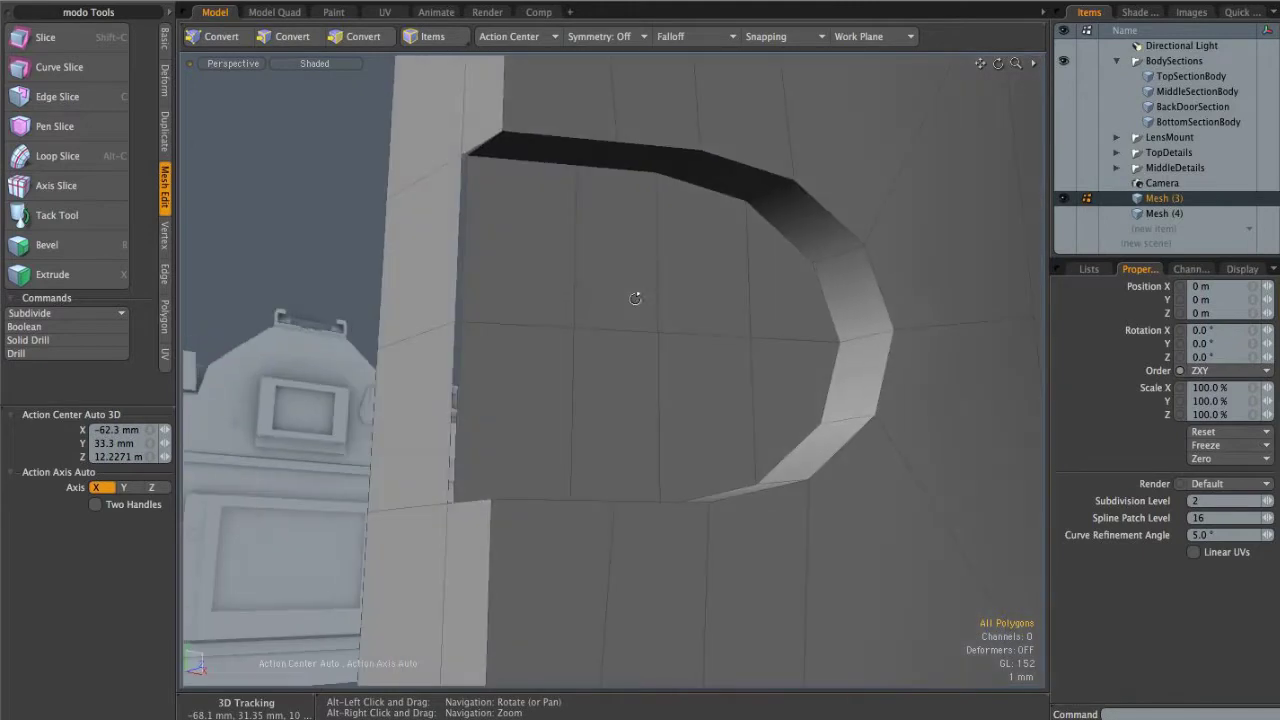
left_click_drag(473, 160, 460, 156)
key("shift+j")
left_click_drag(475, 324, 459, 323)
key("shift+j")
left_click_drag(490, 365, 457, 512, "alt")
key("shift+j")
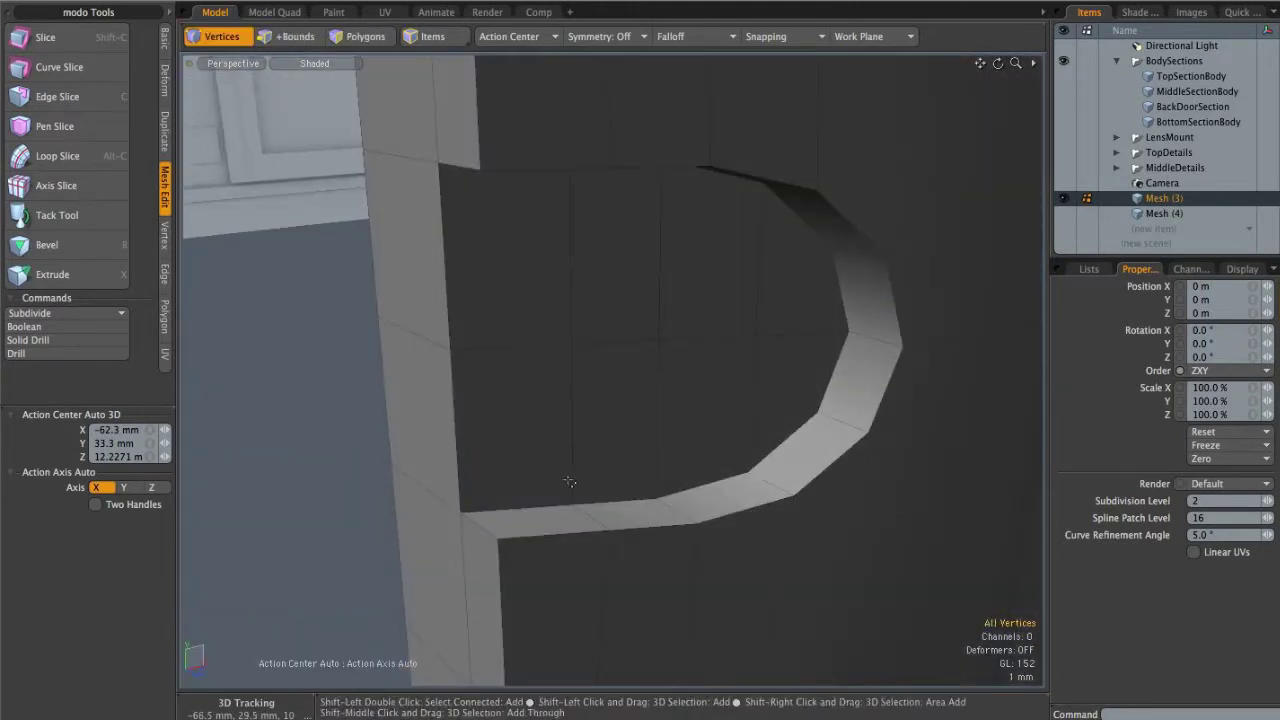
Step: Bevel the grip's 28 front and inner-side polygons, excluding the recess, with a 1.16 mm inset to match the reference border
scroll(651, 447, "down", 4)
left_click_drag(651, 447, 640, 340, "alt")
scroll(623, 407, "down", 3)
key("ctrl+space")
left_click(684, 363)
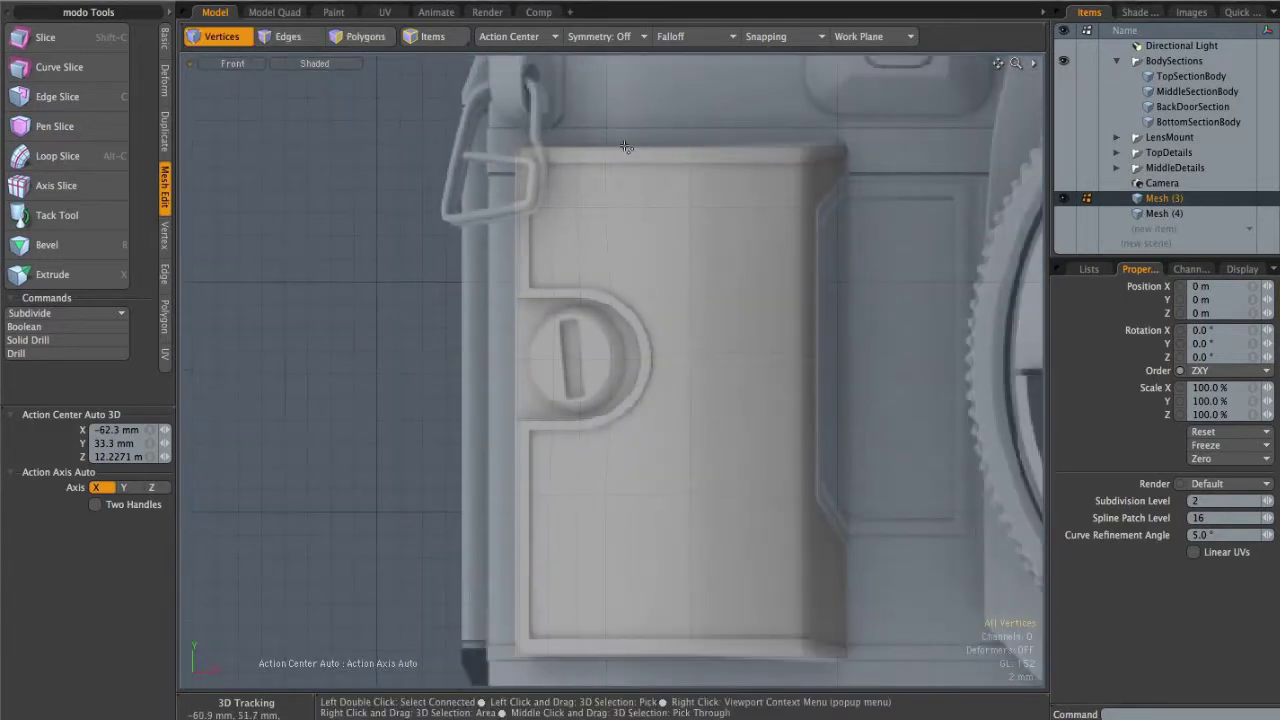
key("ctrl+space")
left_click(688, 268)
mouse_move(686, 270)
left_mouse_down("alt")
mouse_move(598, 268)
mouse_move(655, 440)
left_mouse_up("alt")
key("3")
mouse_move(565, 465)
left_mouse_down()
mouse_move(724, 526)
mouse_move(735, 243)
mouse_move(622, 312)
left_mouse_up()
left_click(745, 252, "shift")
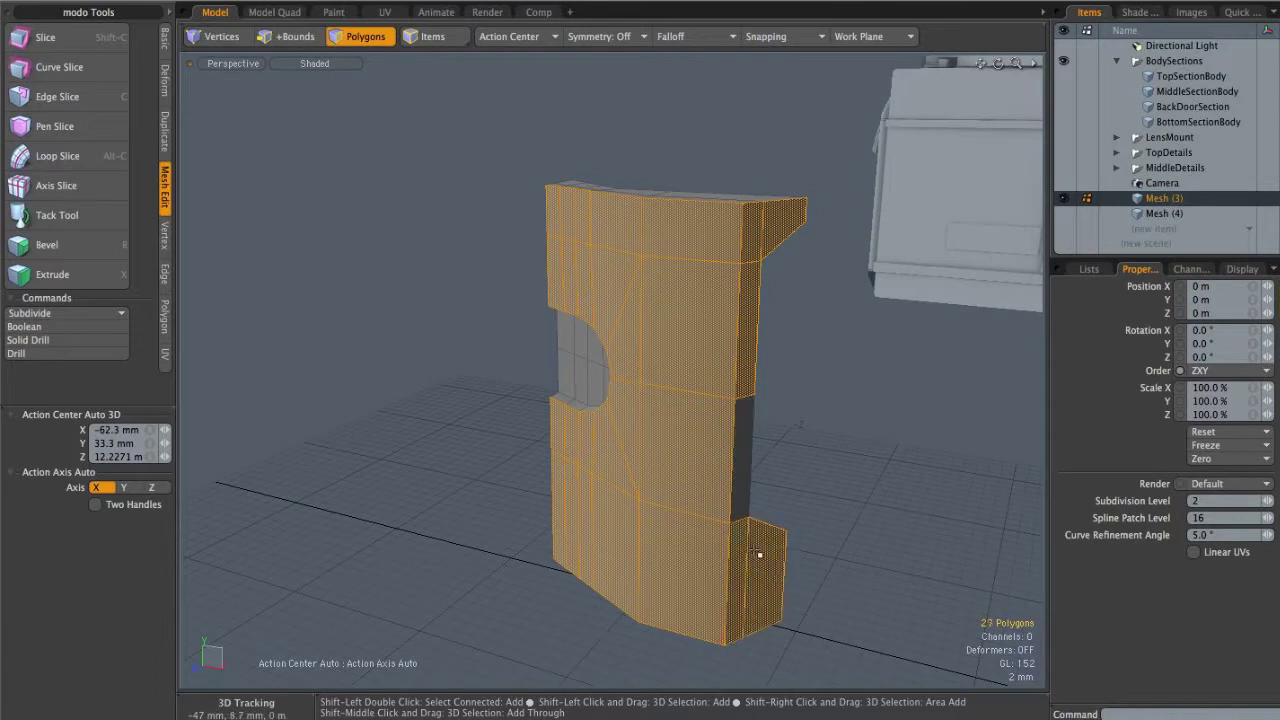
key("ctrl+space")
left_click(697, 357)
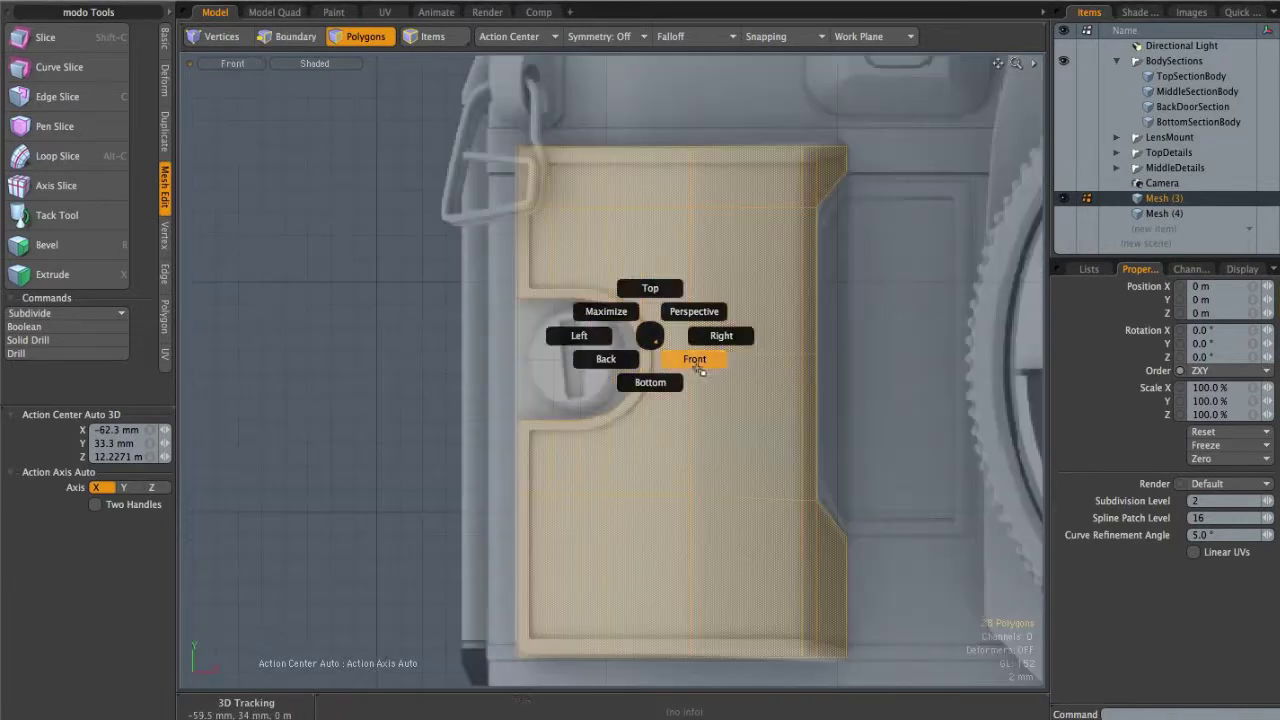
left_click_drag(697, 338, 685, 299, "alt+shift")
key("b")
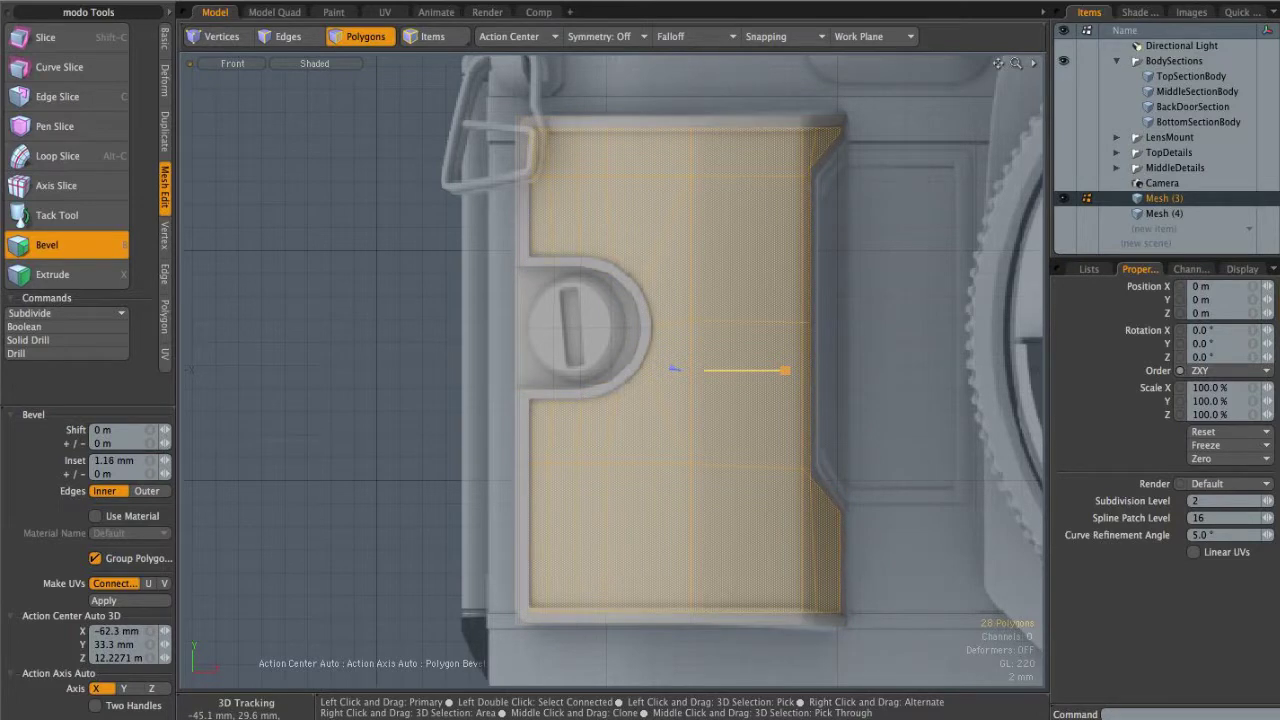
Step: Bevel the inset face inward to leave a raised rim, and add another narrow inset on the sunken face
key("ctrl+space")
left_click(746, 300)
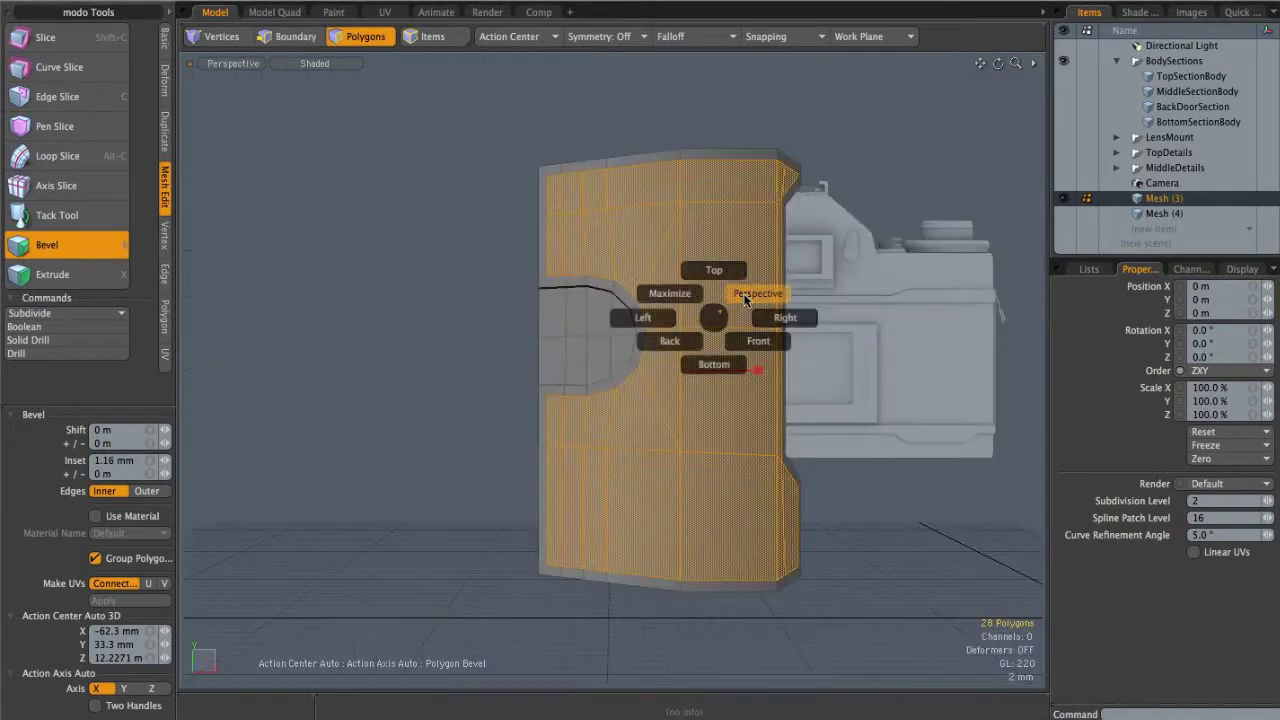
left_click_drag(691, 419, 686, 266, "alt")
right_click_drag(686, 266, 724, 355, "alt")
left_click(660, 362, "shift")
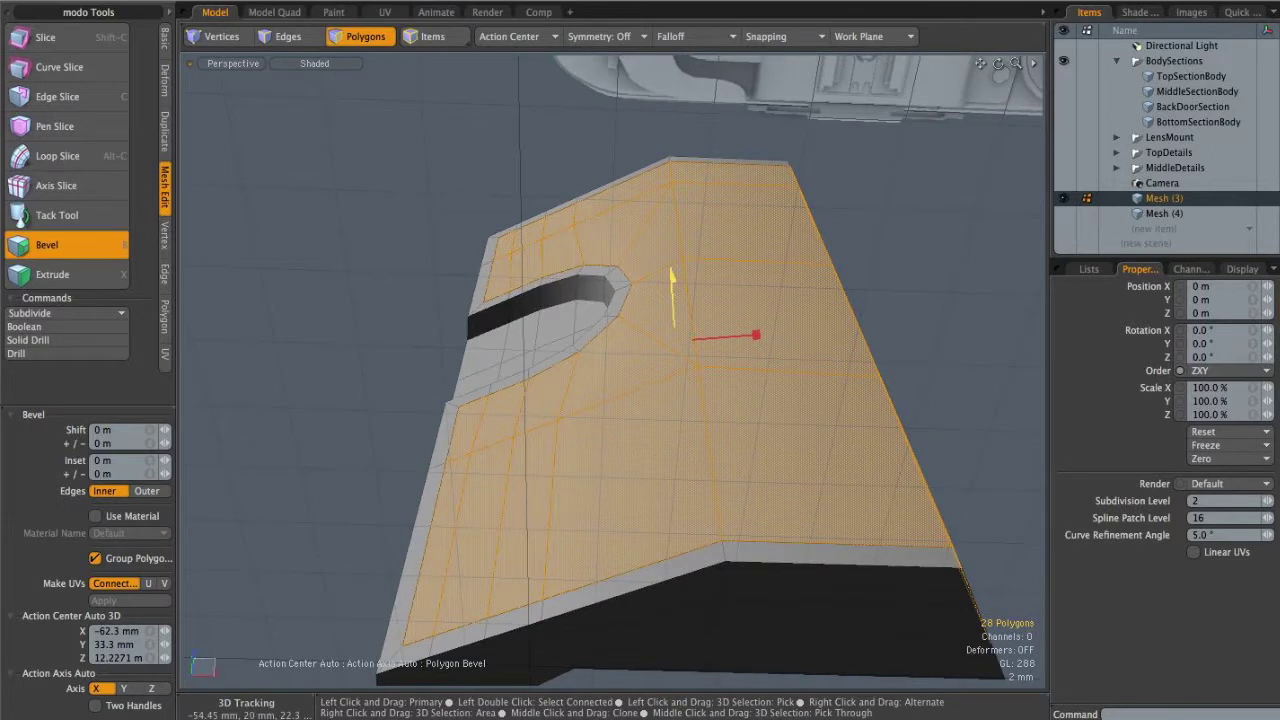
left_click_drag(674, 286, 659, 348)
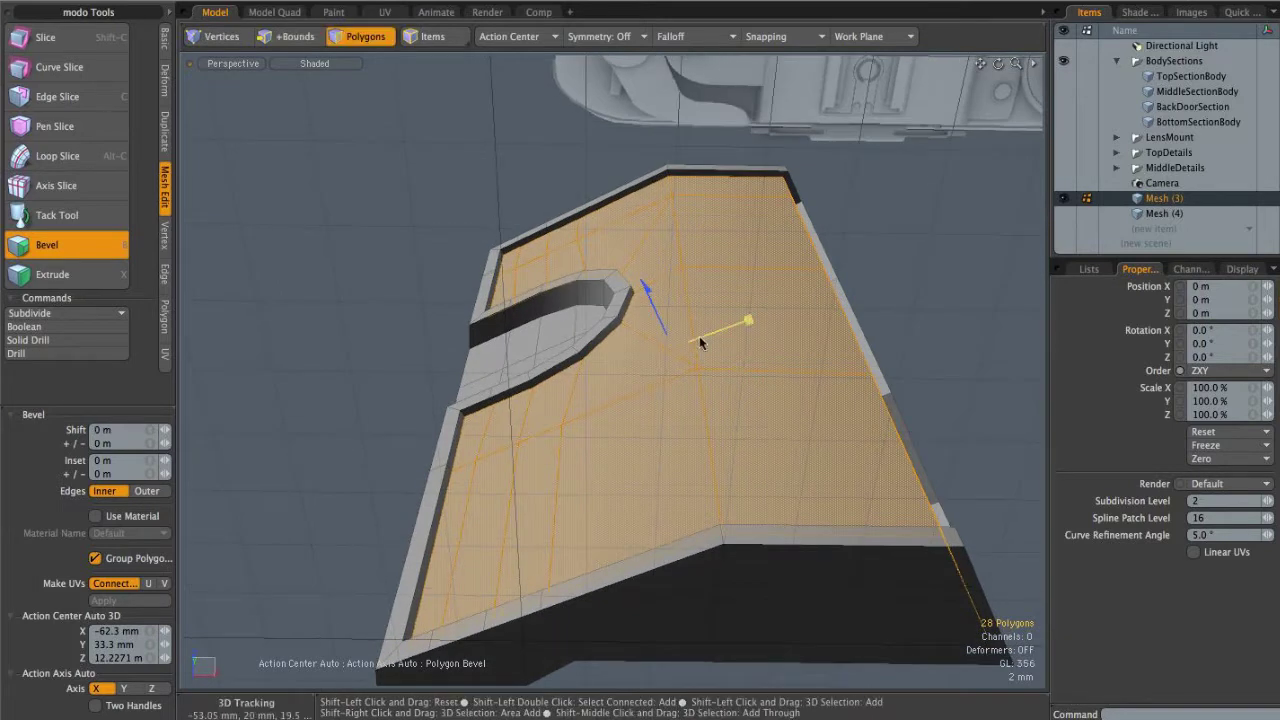
left_click_drag(748, 320, 731, 376)
key("space")
left_click(823, 374)
left_click_drag(823, 374, 654, 341, "alt")
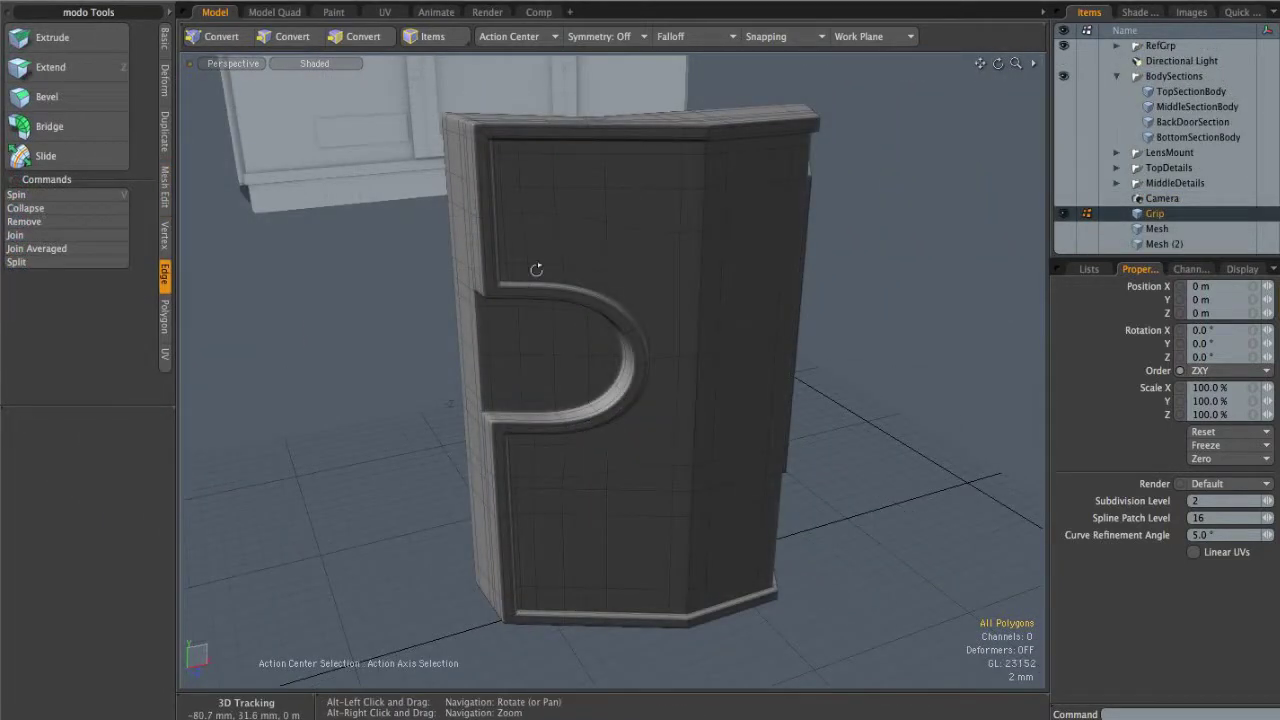
Step: Turn off subdivision on the finished Grip and examine the edge loops supporting the coin-slot recess
left_click_drag(745, 291, 814, 294, "alt")
right_click_drag(454, 157, 529, 134, "alt")
left_click_drag(581, 259, 540, 334, "alt")
key("Tab")
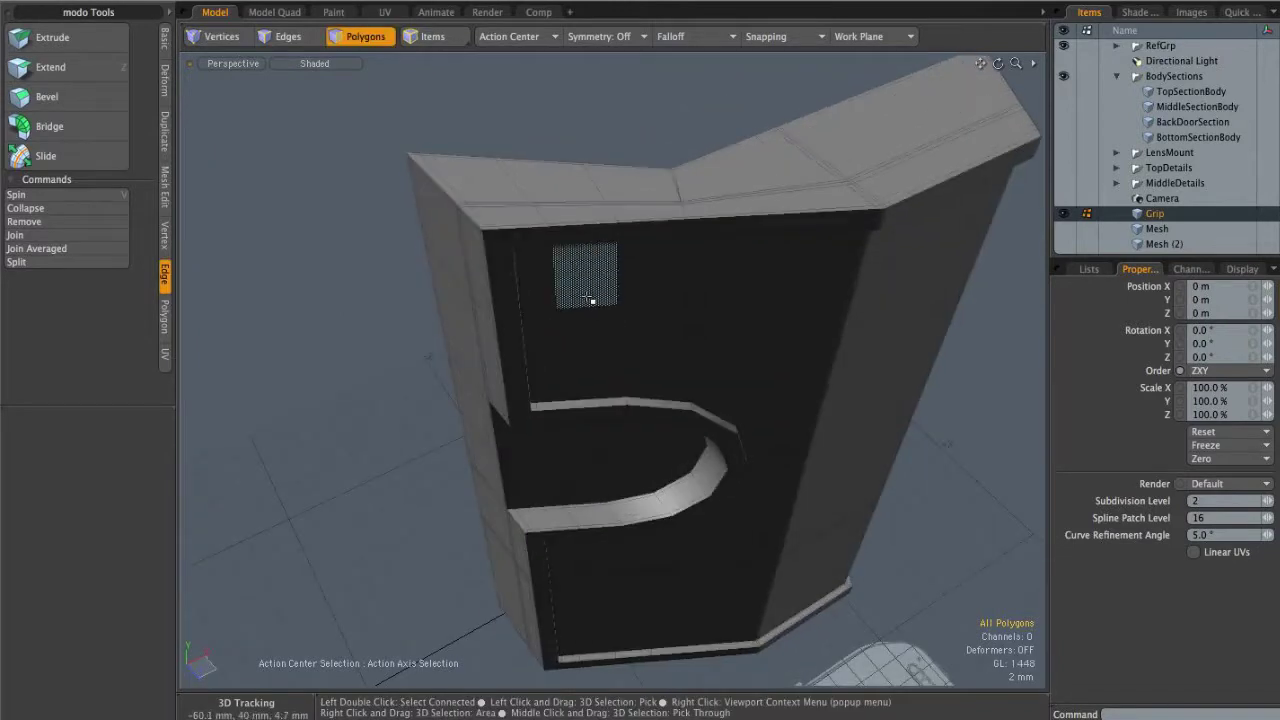
left_click_drag(621, 469, 616, 300, "alt")
left_click_drag(616, 300, 641, 292, "alt+shift")
right_click_drag(520, 275, 580, 266, "alt")
left_click_drag(580, 266, 567, 262, "alt")
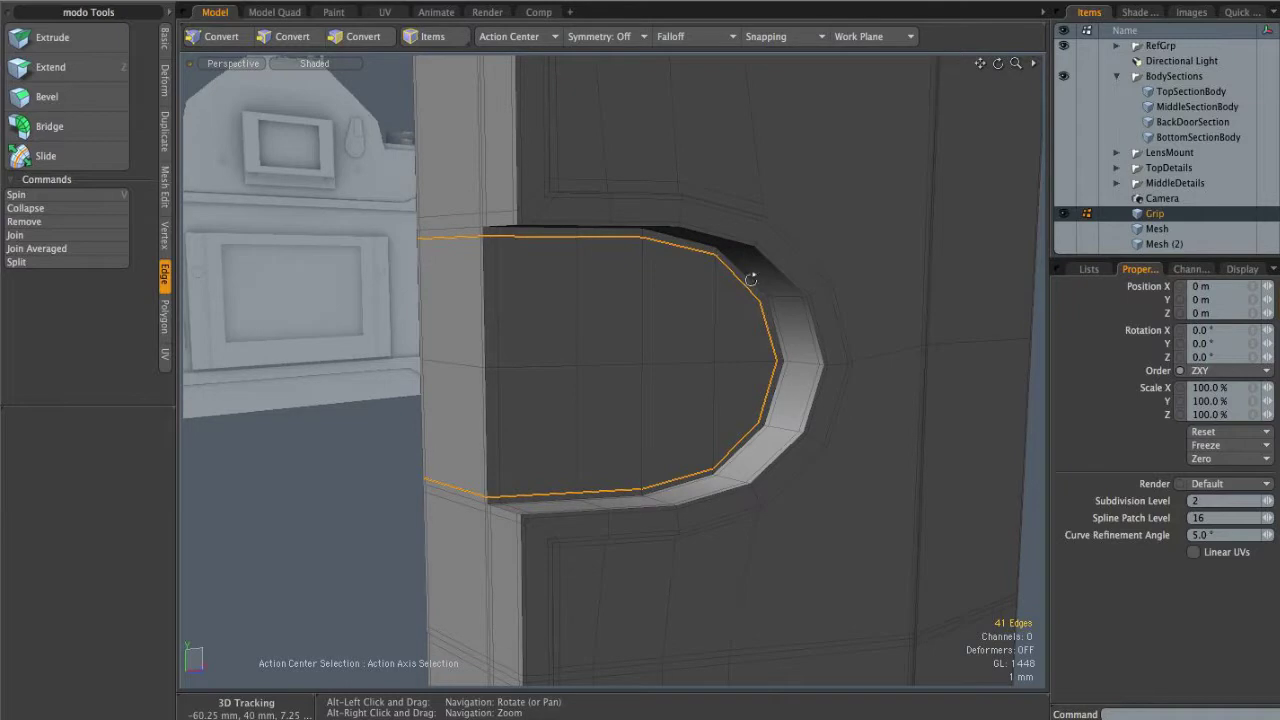
left_click_drag(572, 500, 645, 503, "alt")
right_click_drag(620, 512, 730, 502, "alt")
left_click_drag(647, 469, 551, 474, "alt")
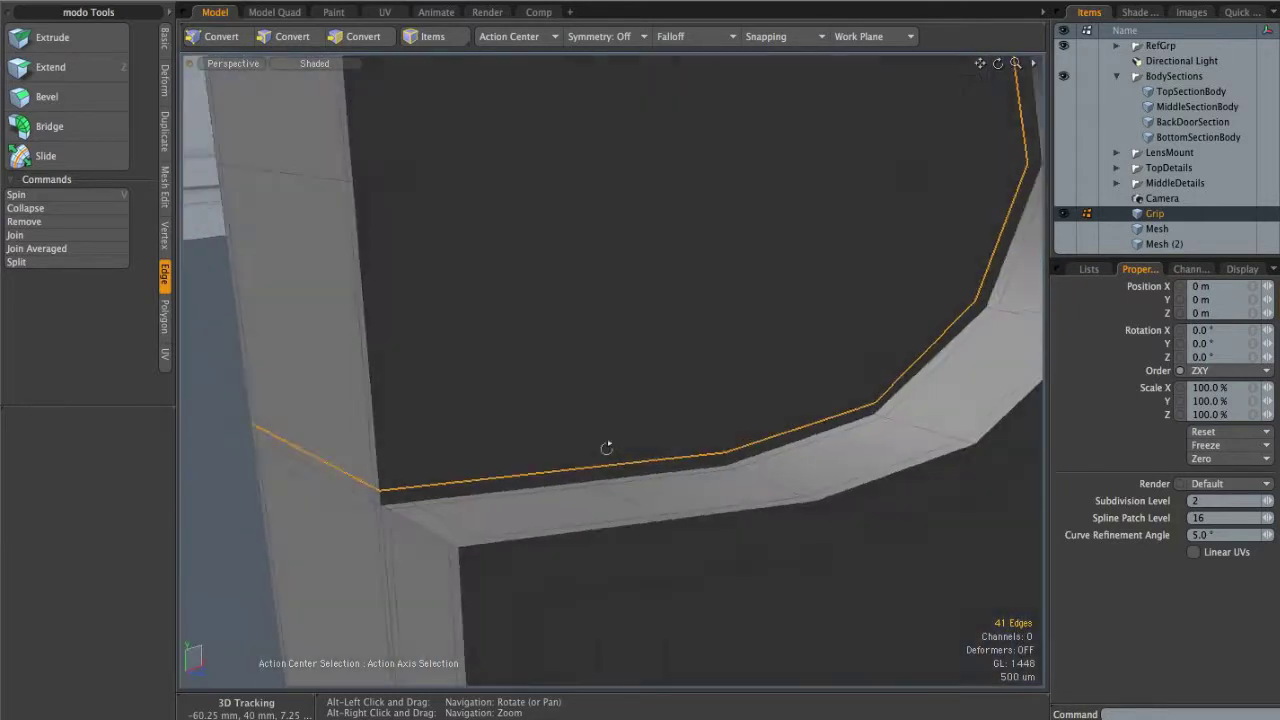
Step: Examine the tapered edge loops at the crease on the grip's top side, toggling subdivision to compare
right_click_drag(551, 474, 480, 465, "alt")
left_click_drag(609, 366, 693, 301, "alt+shift")
left_click_drag(657, 444, 664, 428, "alt")
scroll(692, 262, "up", 6, "alt")
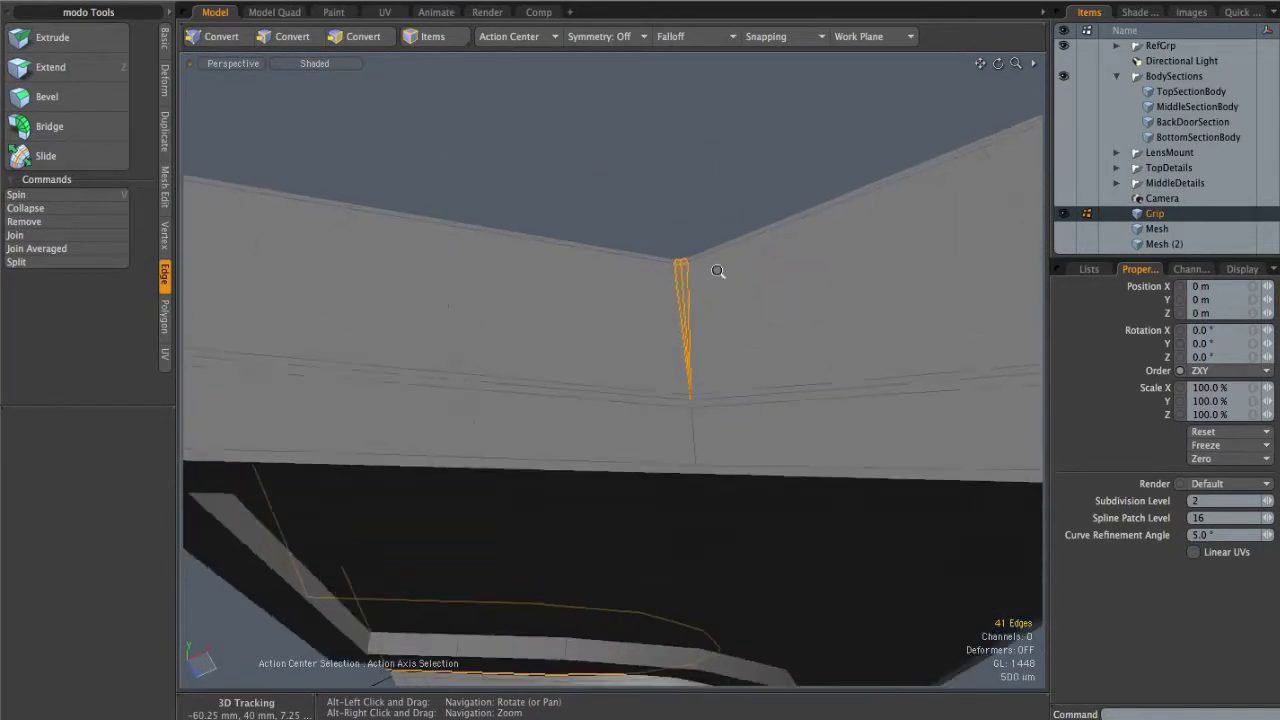
left_click(740, 220)
key("Tab")
key("Tab")
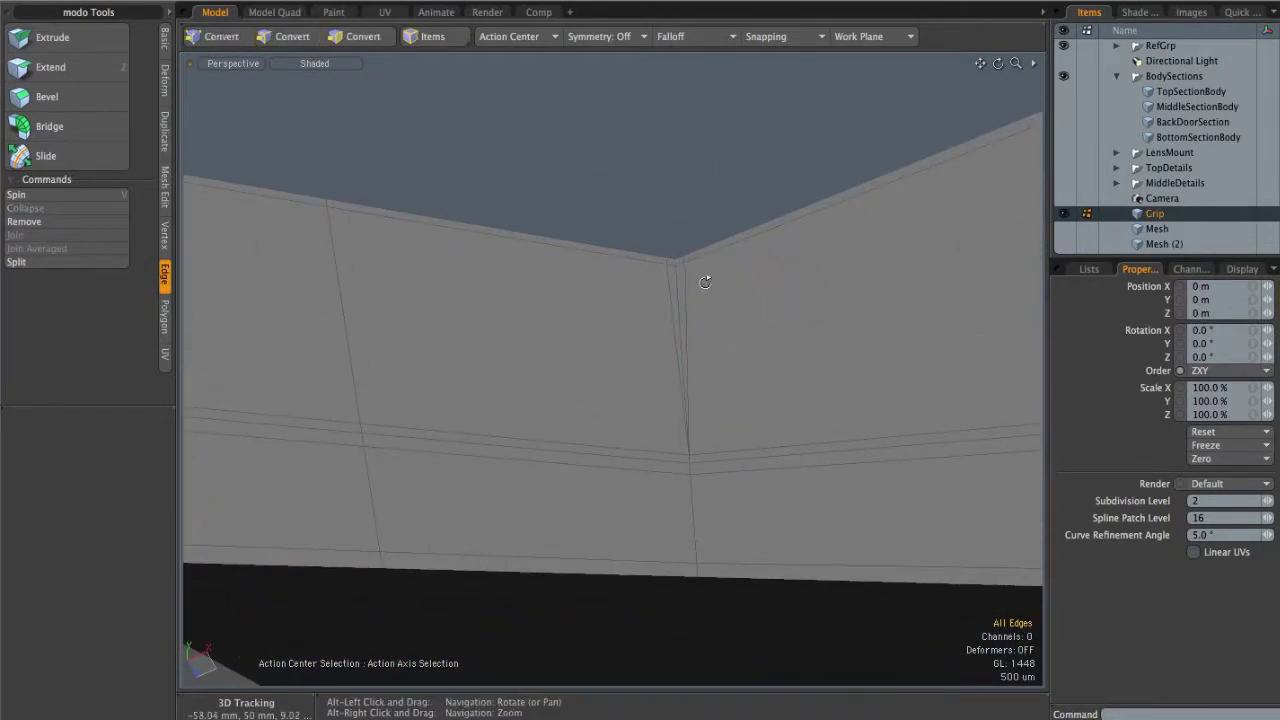
left_click_drag(710, 278, 669, 266, "alt")
scroll(669, 266, "up", 3, "alt")
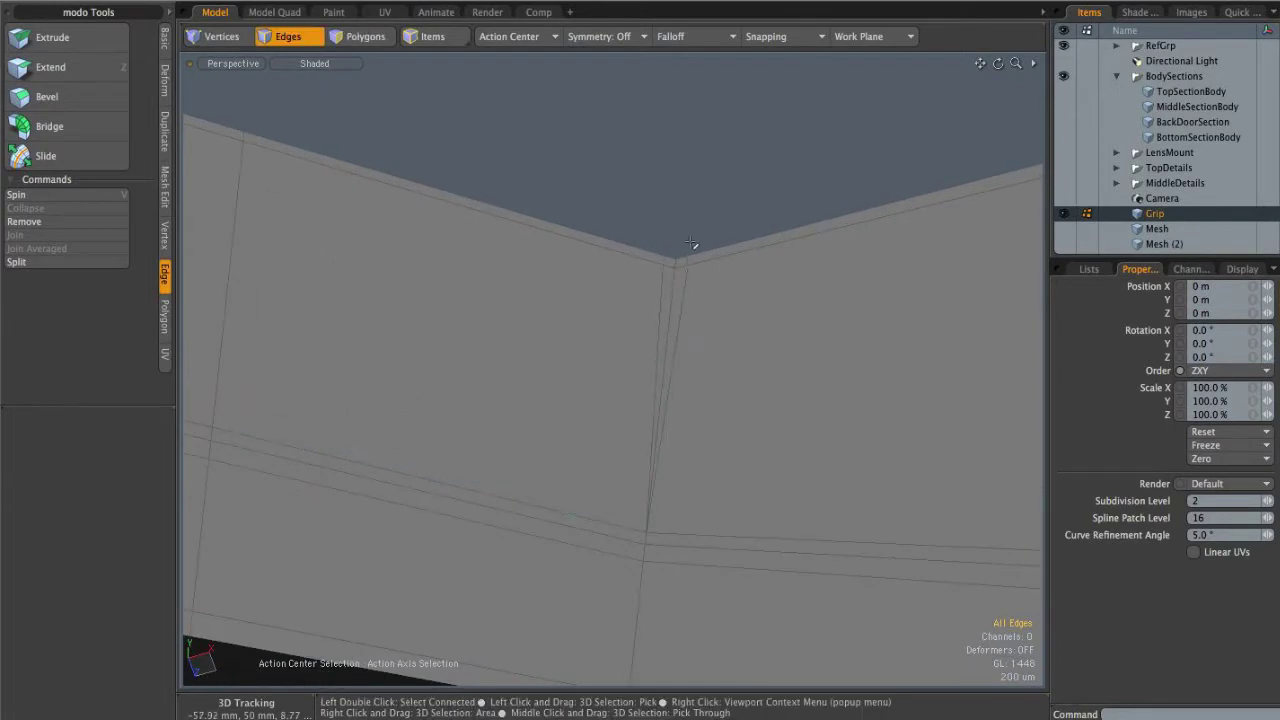
Step: Look over the remaining edge loops of the grip from several angles, finishing at the coin-slot recess
scroll(757, 356, "down", 6, "alt")
left_click_drag(723, 426, 645, 271, "alt+shift")
left_click_drag(681, 580, 657, 315, "alt")
left_click_drag(693, 214, 701, 289, "alt+shift")
scroll(680, 172, "up", 4)
right_click_drag(699, 292, 592, 297, "alt")
key("Tab")
left_click_drag(592, 297, 716, 450, "alt")
left_click_drag(716, 450, 676, 291, "alt+shift")
left_click_drag(666, 353, 705, 348, "alt")
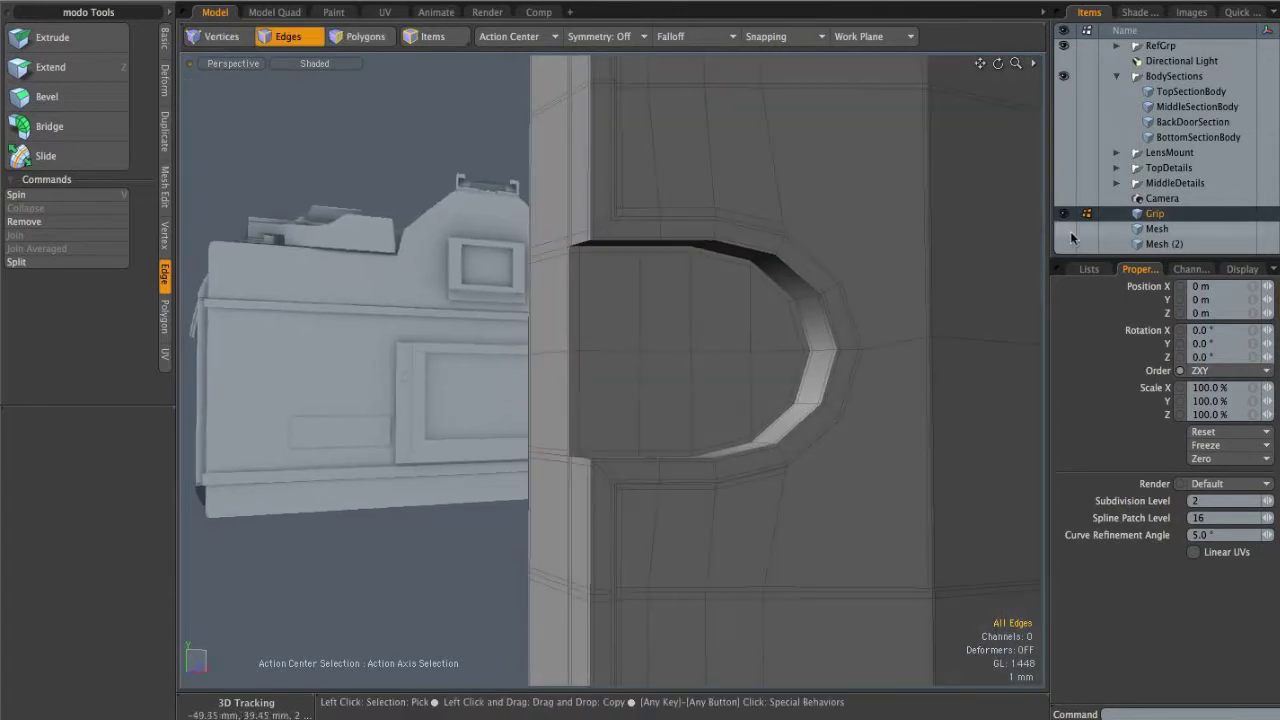
Step: Show the Mesh disc in the grip's recess and the Mesh (2) rectangular slot on its face
left_click(1160, 230)
left_click_drag(589, 360, 561, 336, "alt")
key("3")
left_click_drag(757, 354, 451, 354, "alt")
left_click(451, 354)
left_click_drag(774, 326, 704, 308, "alt")
left_click_drag(704, 308, 651, 320, "alt+shift")
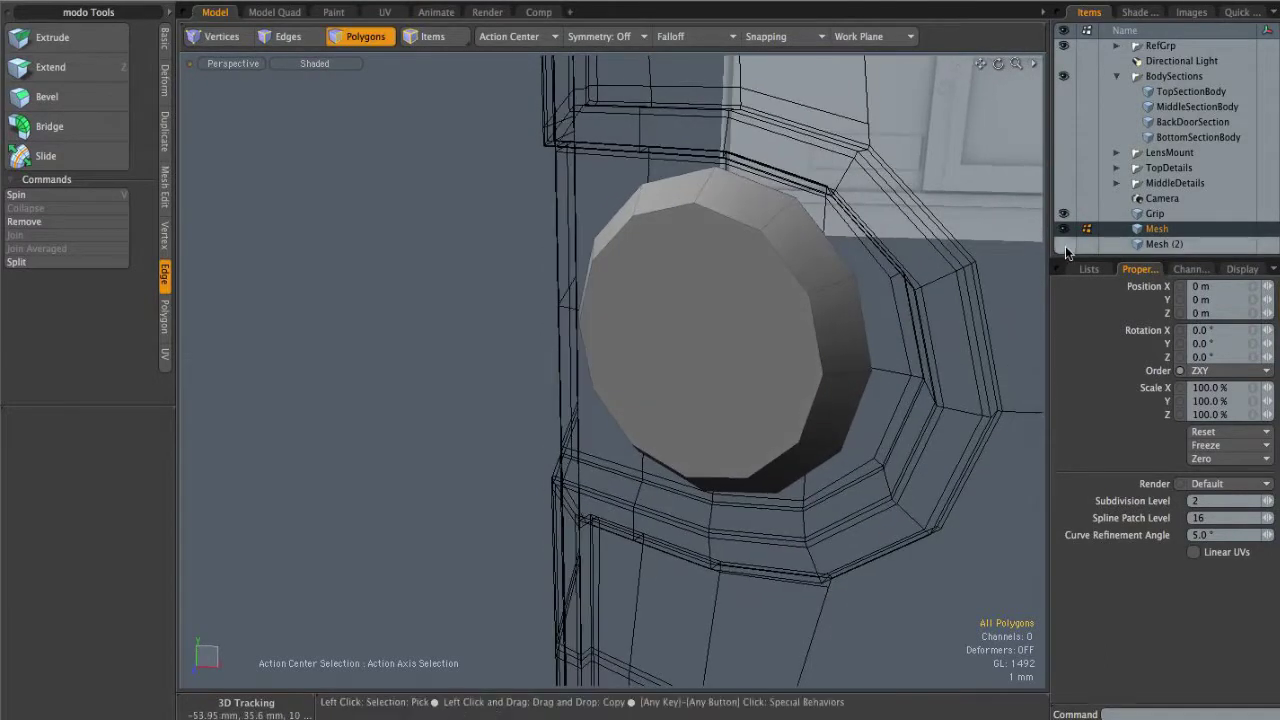
left_click(1162, 244)
mouse_move(734, 354)
left_mouse_down("alt")
mouse_move(654, 297)
mouse_move(594, 334)
mouse_move(694, 431)
mouse_move(629, 303)
mouse_move(670, 253)
mouse_move(740, 289)
mouse_move(657, 249)
mouse_move(623, 354)
mouse_move(567, 272)
mouse_move(720, 314)
mouse_move(791, 289)
mouse_move(711, 284)
mouse_move(640, 300)
mouse_move(629, 317)
mouse_move(897, 286)
mouse_move(677, 331)
mouse_move(914, 278)
left_mouse_up("alt")
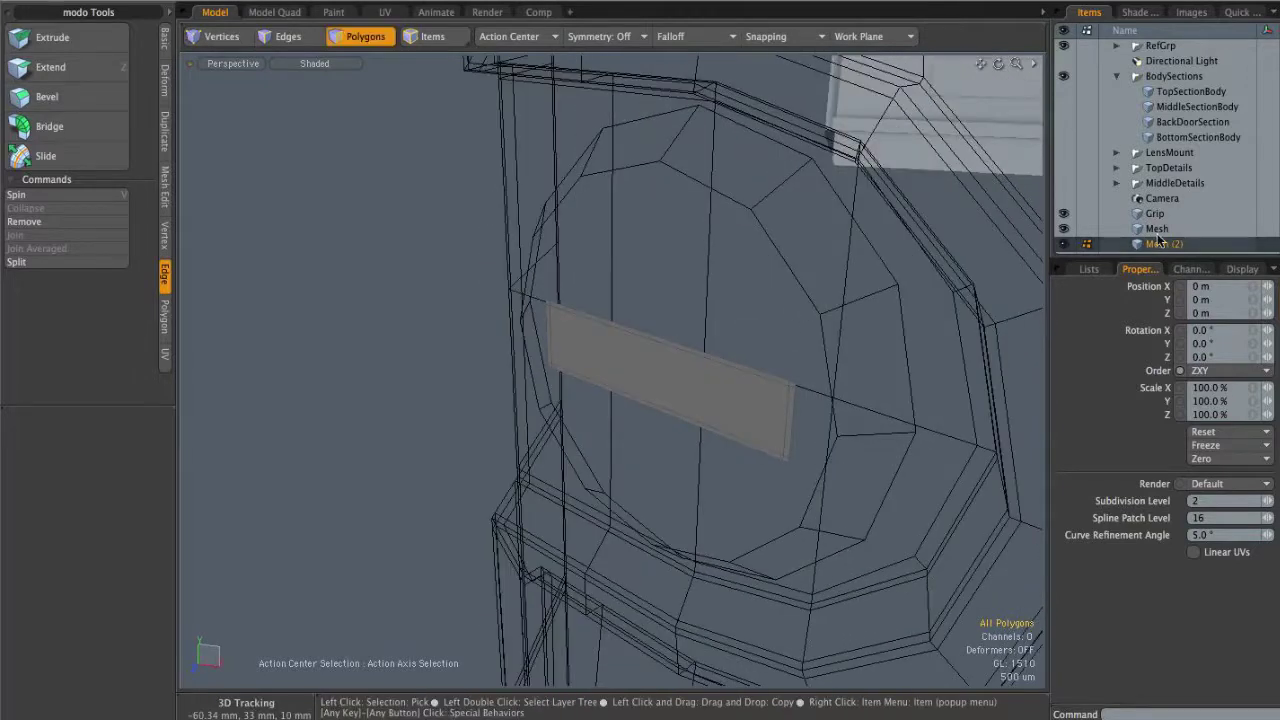
Step: Inset the Mesh disc's front polygon by 128 um and delete the inner polygon to open the disc's face
left_click(1189, 230)
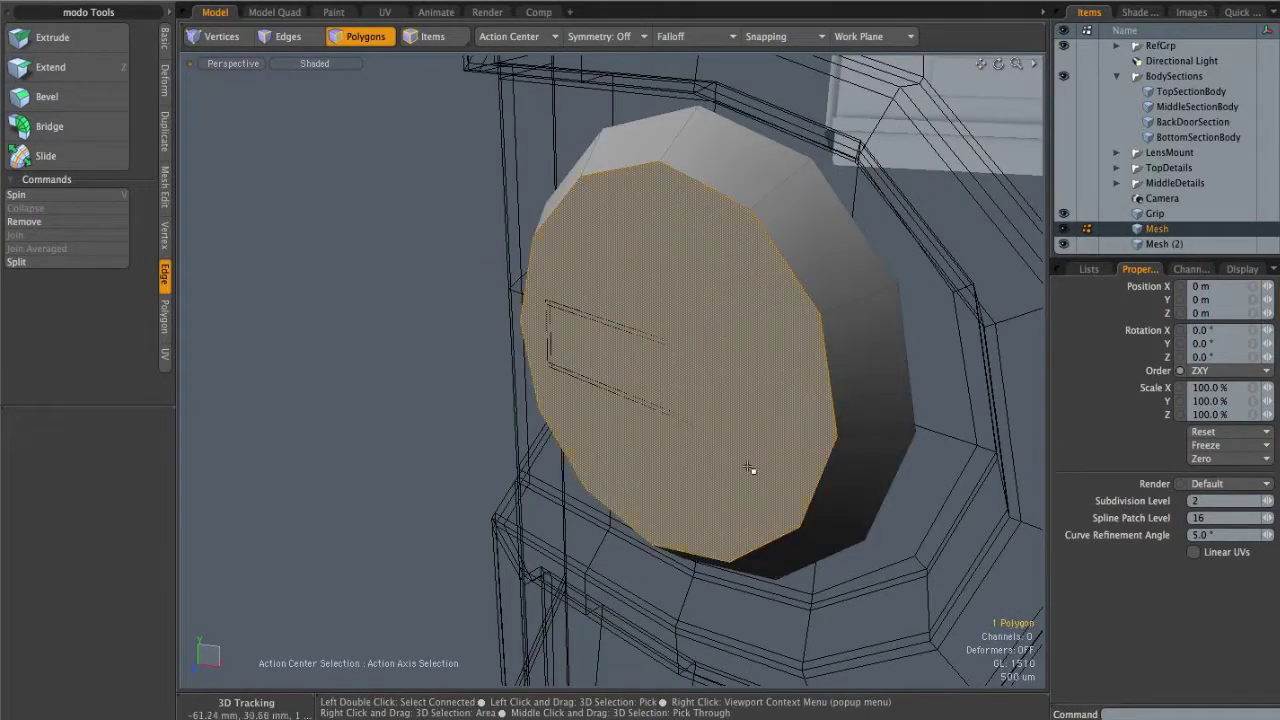
key("b")
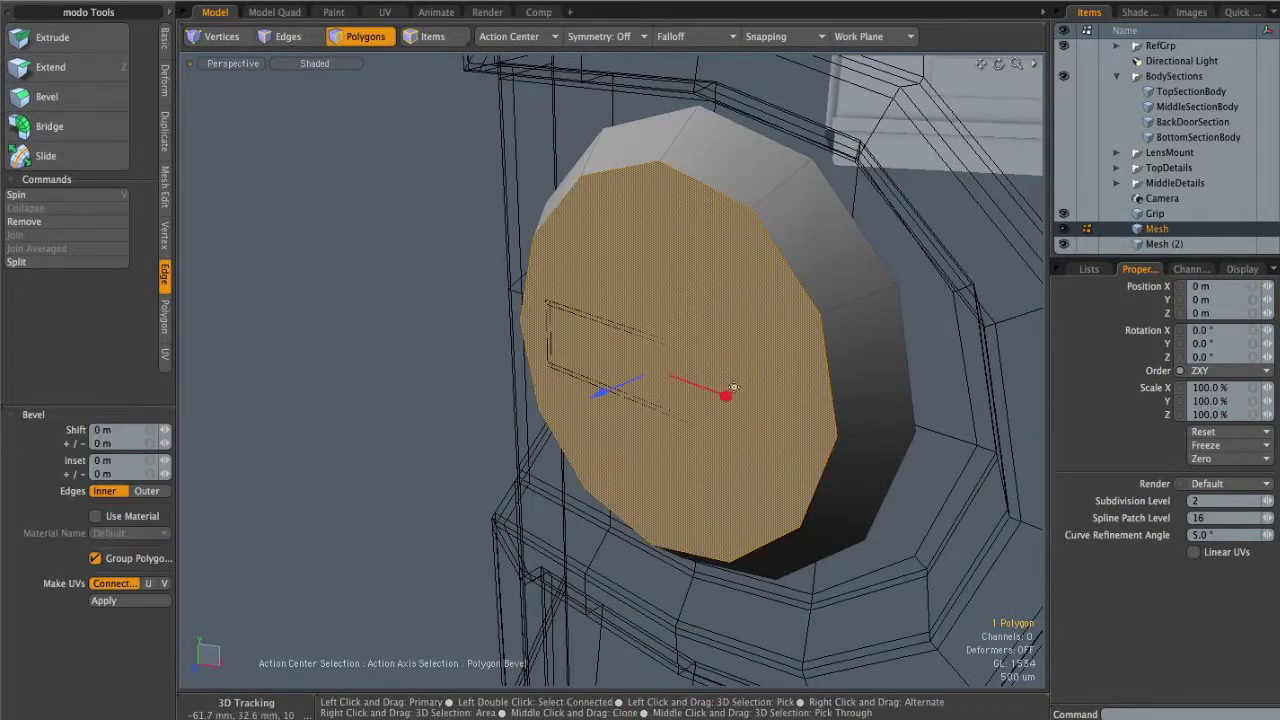
key("Delete")
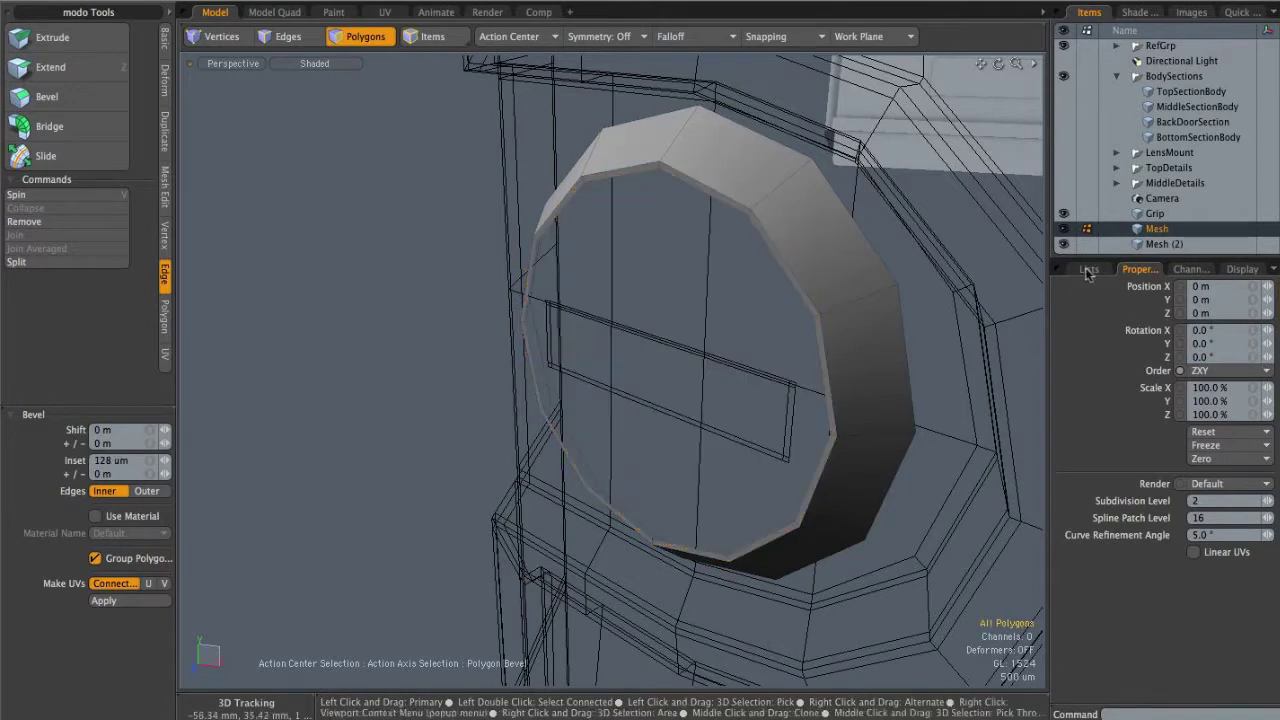
Step: Cut the slot geometry from Mesh (2) and paste it into the Mesh disc's layer
left_click(1163, 246)
key("super+x")
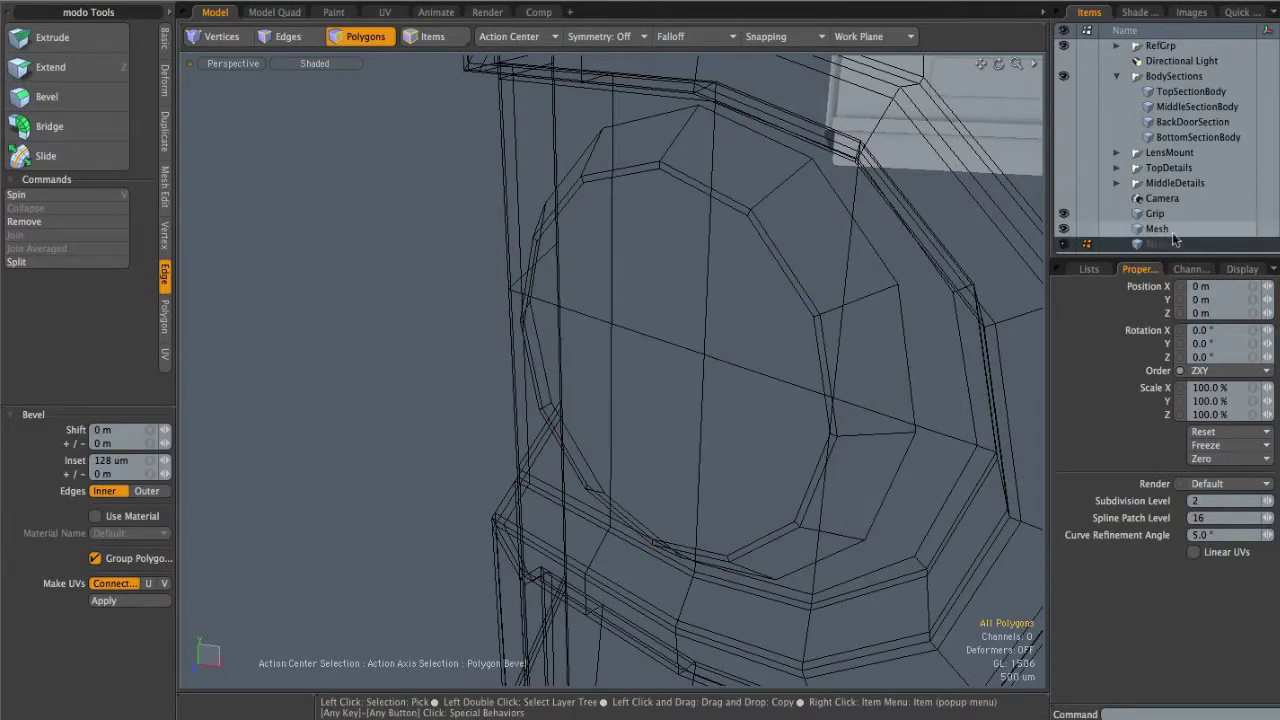
left_click(1160, 229)
key("super+v")
Step: Bridge the disc's open front edge loop to the outer edges of the rectangular slot to close the face
left_click_drag(660, 364, 682, 338, "alt+shift")
left_click_drag(682, 338, 760, 251, "alt")
scroll(760, 249, "up", 2)
key("2")
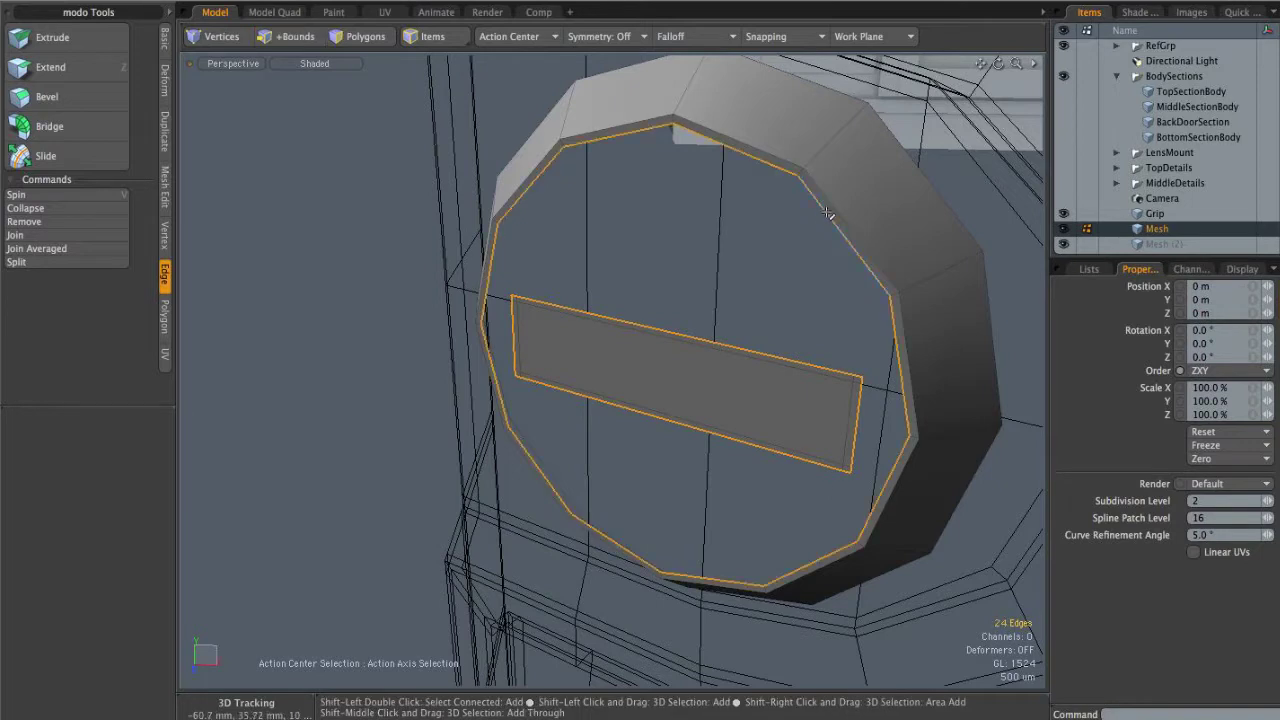
left_click(103, 126)
key("q")
left_click(431, 479)
Step: Bevel the slot's nine face polygons inward into the disc and check the shape with subdivision smoothing
mouse_move(646, 372)
left_mouse_down("alt")
mouse_move(686, 303)
mouse_move(677, 351)
mouse_move(691, 360)
mouse_move(678, 374)
left_mouse_up("alt")
scroll(506, 332, "up", 2)
key("3")
key("shift+Up")
key("b")
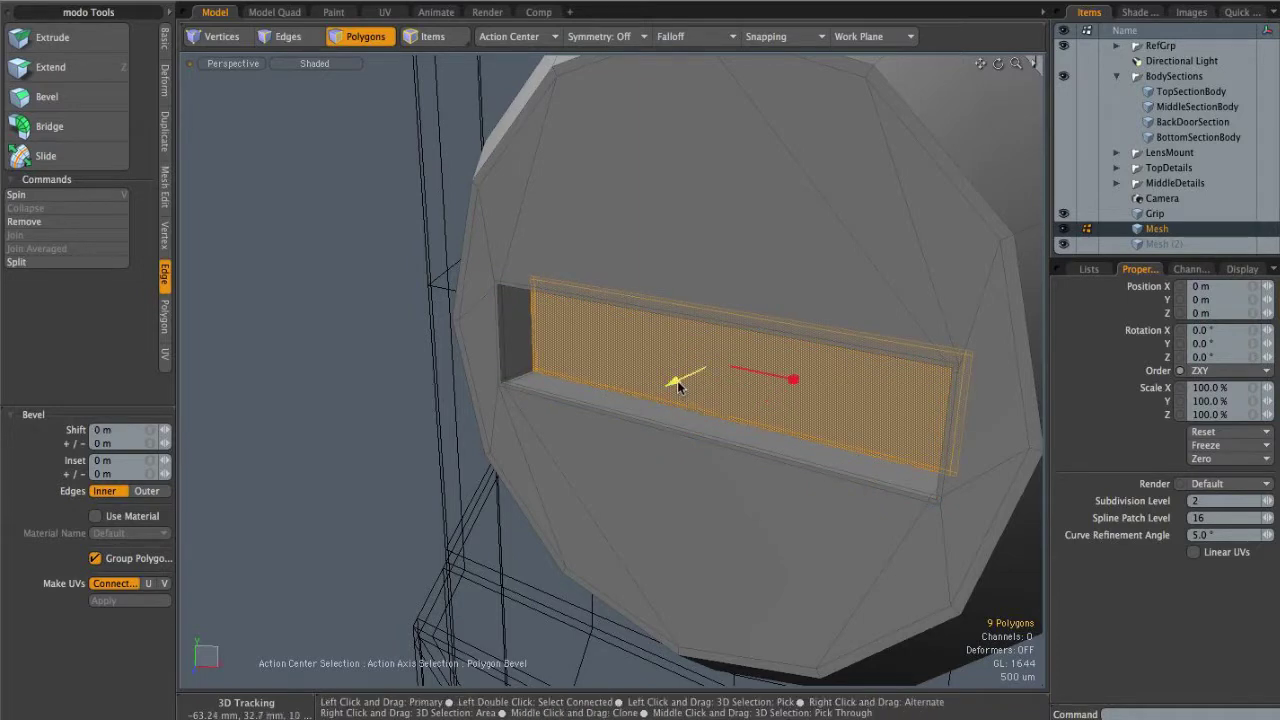
key("q")
left_click(409, 471)
key("Tab")
left_click_drag(643, 399, 705, 341, "alt")
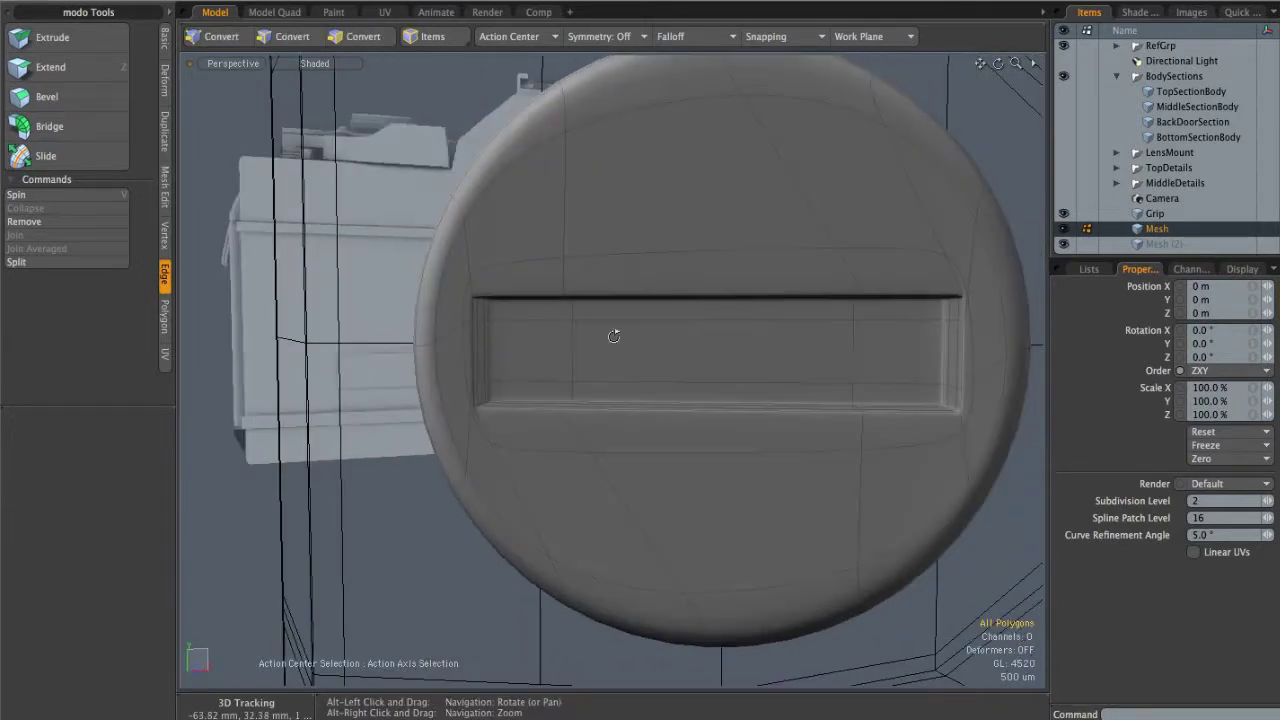
left_click_drag(835, 290, 694, 340, "alt+shift")
key("Tab")
left_click_drag(820, 310, 706, 334, "alt")
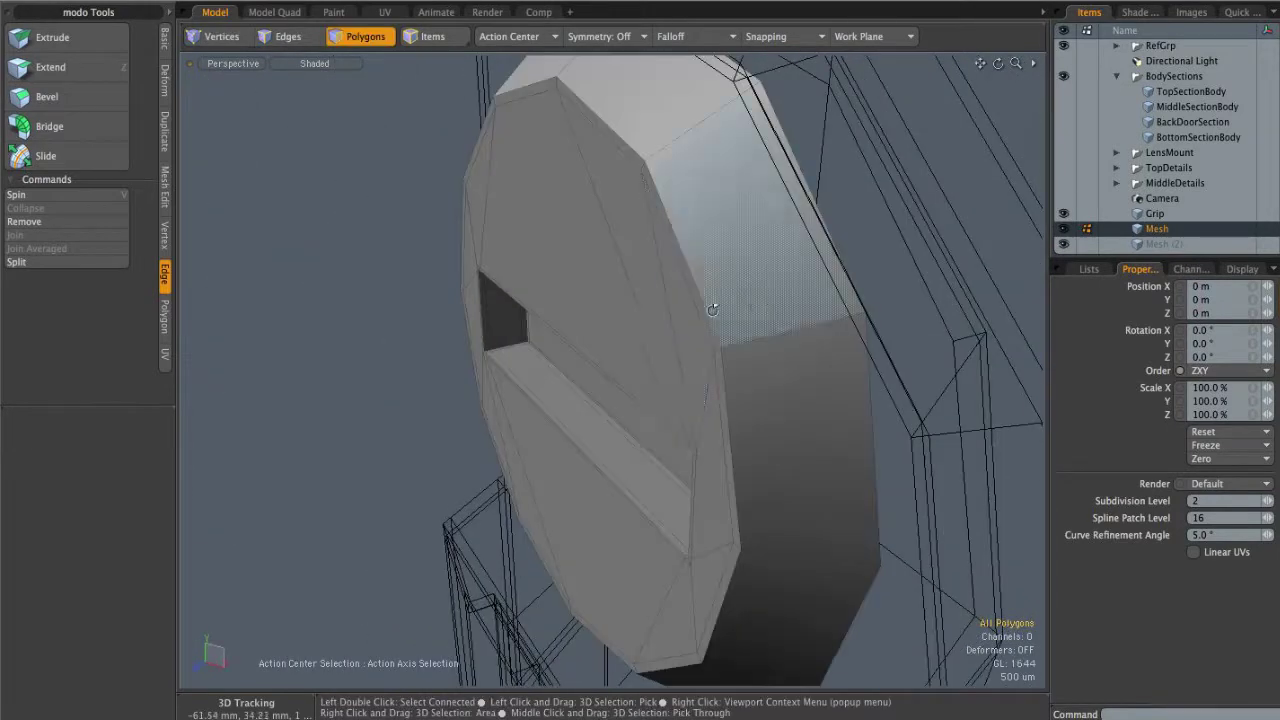
Step: Loop-slice the disc's side wall at 9.5% near the front edge and once more near the rear edge
scroll(706, 334, "up", 2)
key("2")
key("alt+c")
left_click(771, 384)
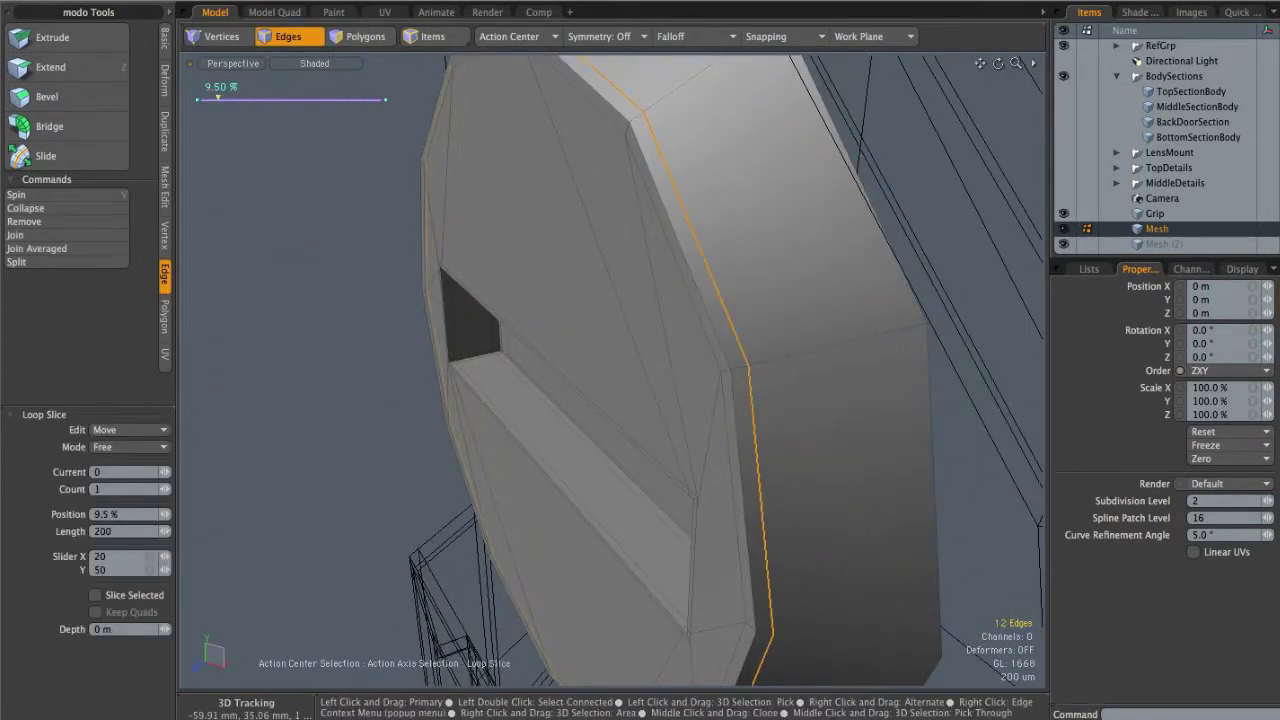
key("q")
key("alt+c")
left_click_drag(849, 338, 758, 362)
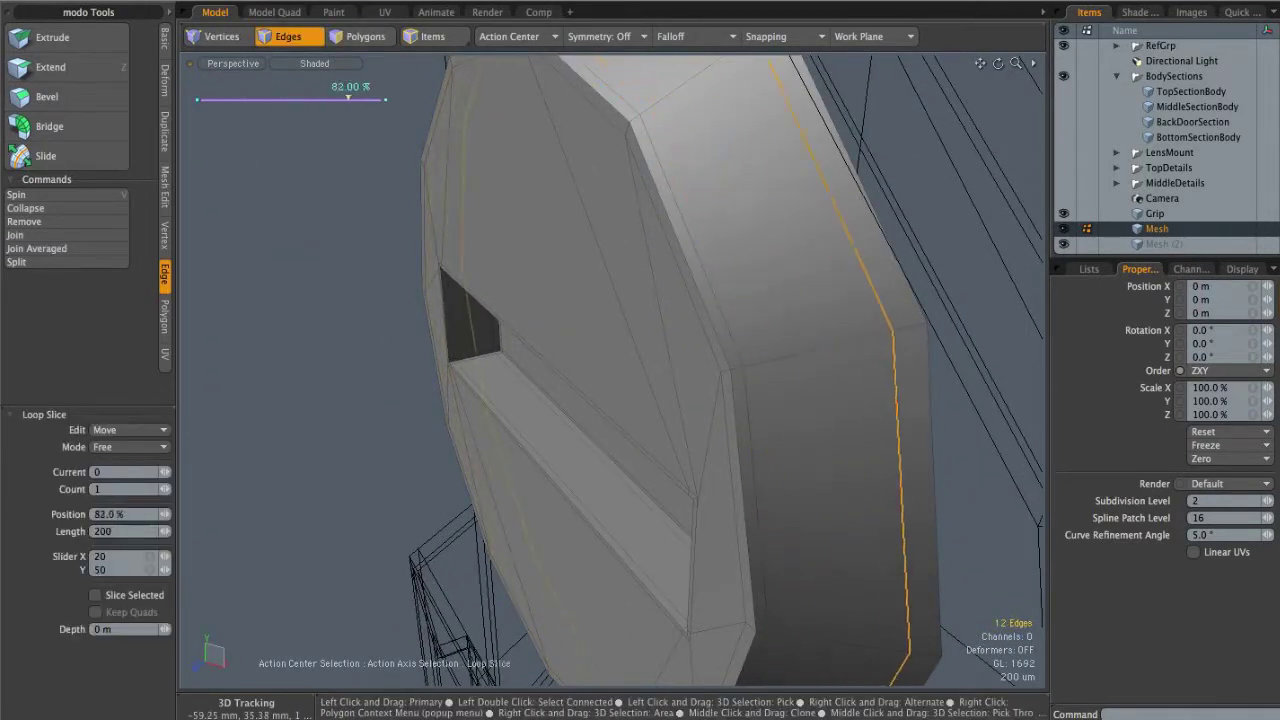
left_click_drag(960, 330, 1114, 286)
key("q")
Step: Bevel the disc's back polygon inward to leave a narrow rim and delete the inner polygon
left_click_drag(930, 350, 678, 350, "alt")
scroll(686, 357, "down", 2)
key("3")
double_click(678, 350)
key("b")
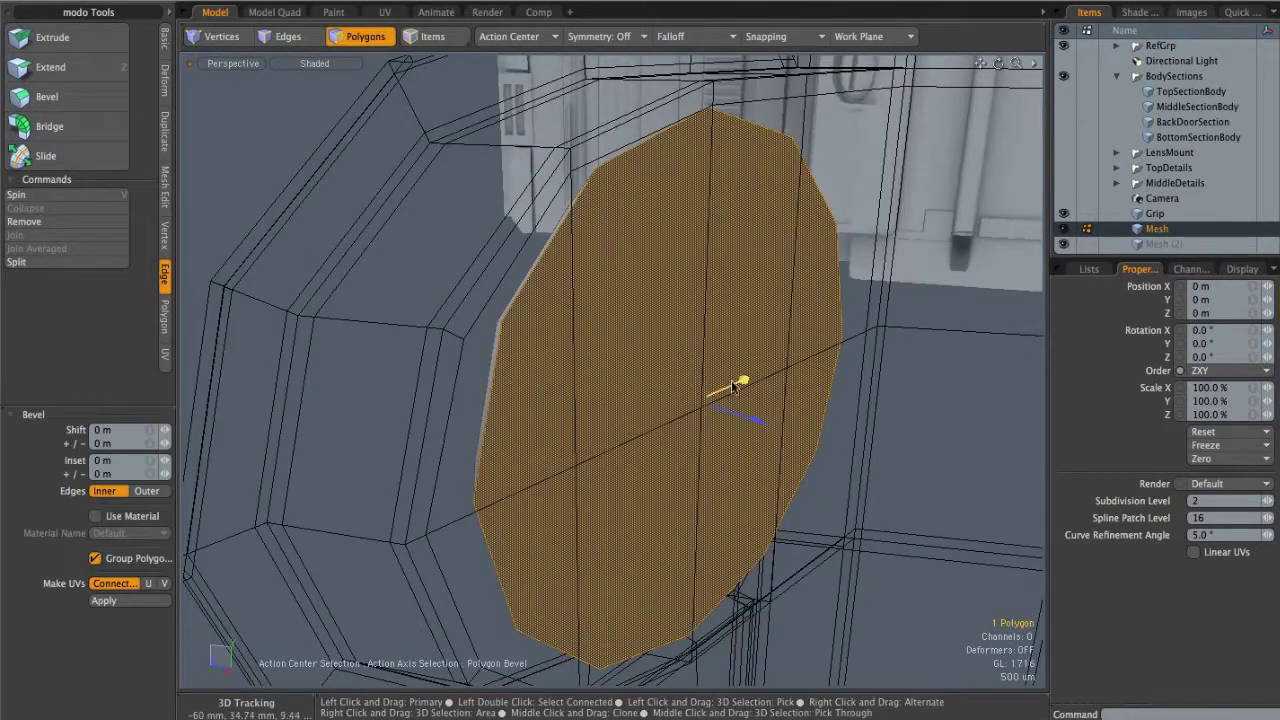
key("space")
key("Delete")
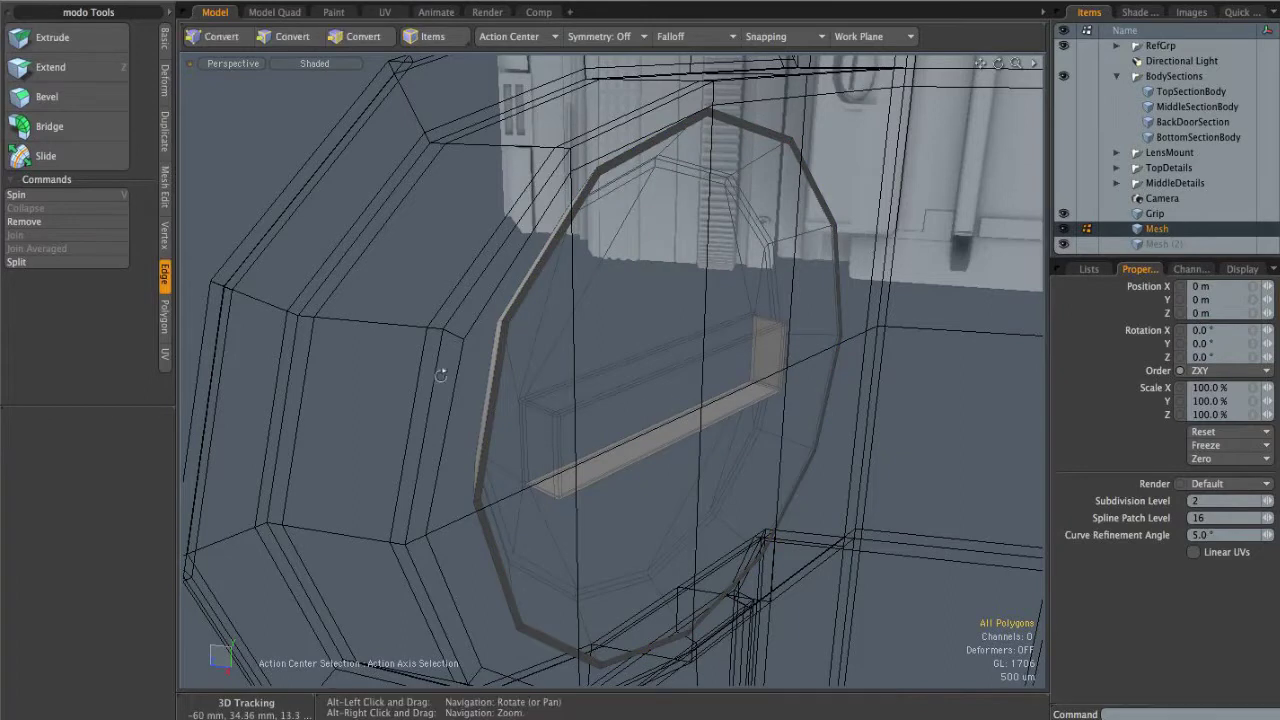
Step: Turn on subdivision for the coin-slot disc and select the Grip and Mesh items together
left_click_drag(435, 374, 880, 357, "alt")
key("Tab")
left_click_drag(680, 374, 978, 278, "ctrl+alt")
left_click(1167, 216)
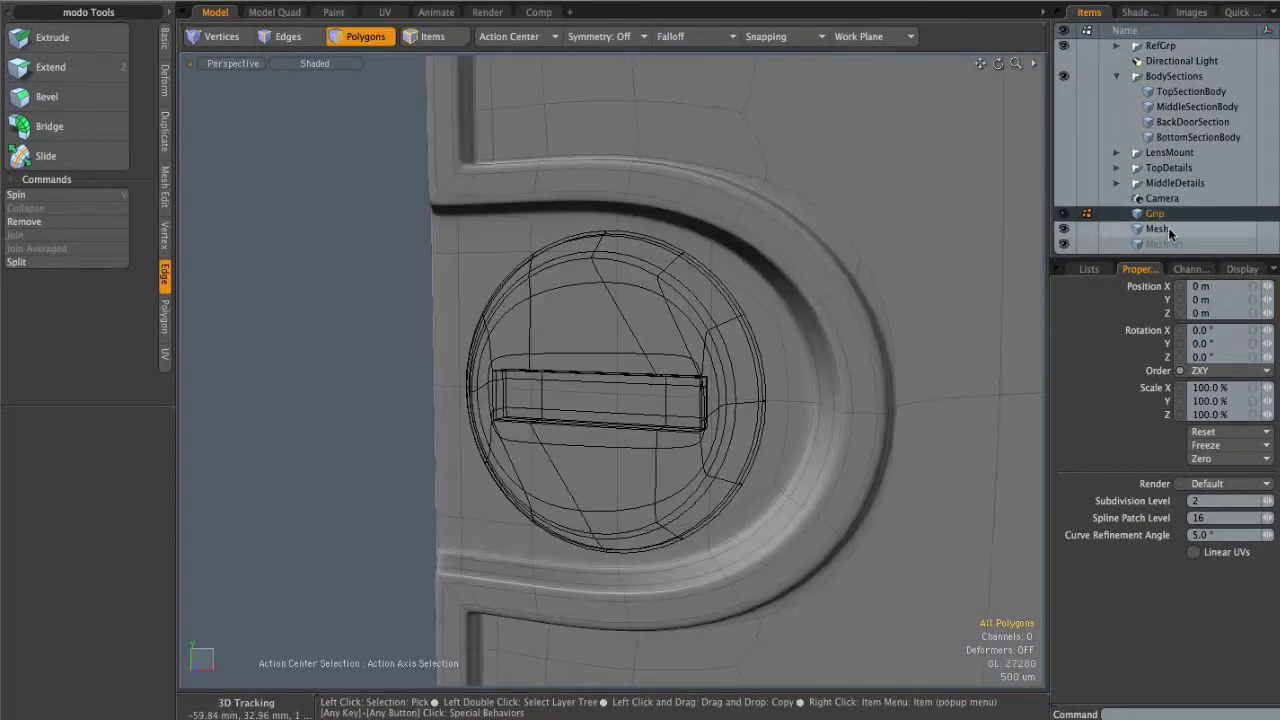
left_click(1168, 230, "shift")
left_click_drag(850, 345, 668, 356, "ctrl+alt")
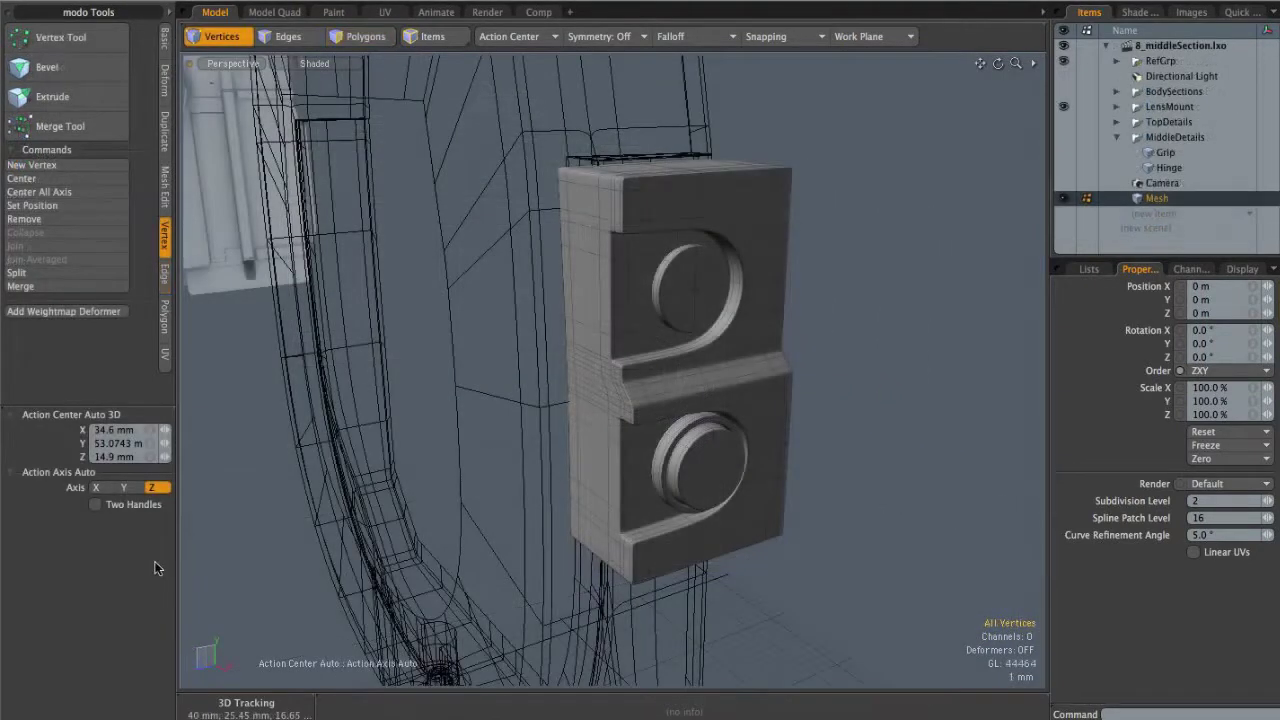
Step: Examine the row of exposure-switch blocks showing the build stages, in perspective and against the reference in the right view
left_click_drag(705, 432, 808, 407, "alt")
scroll(588, 412, "down", 3)
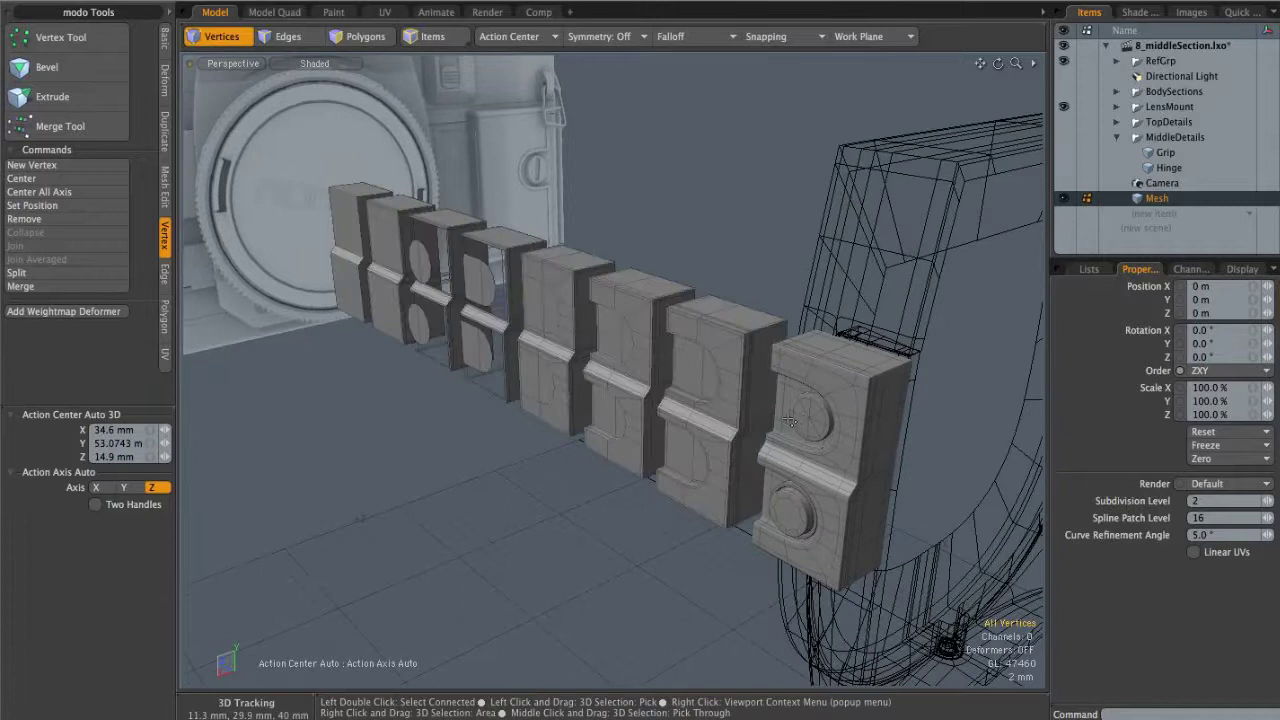
left_click_drag(730, 400, 708, 437, "alt")
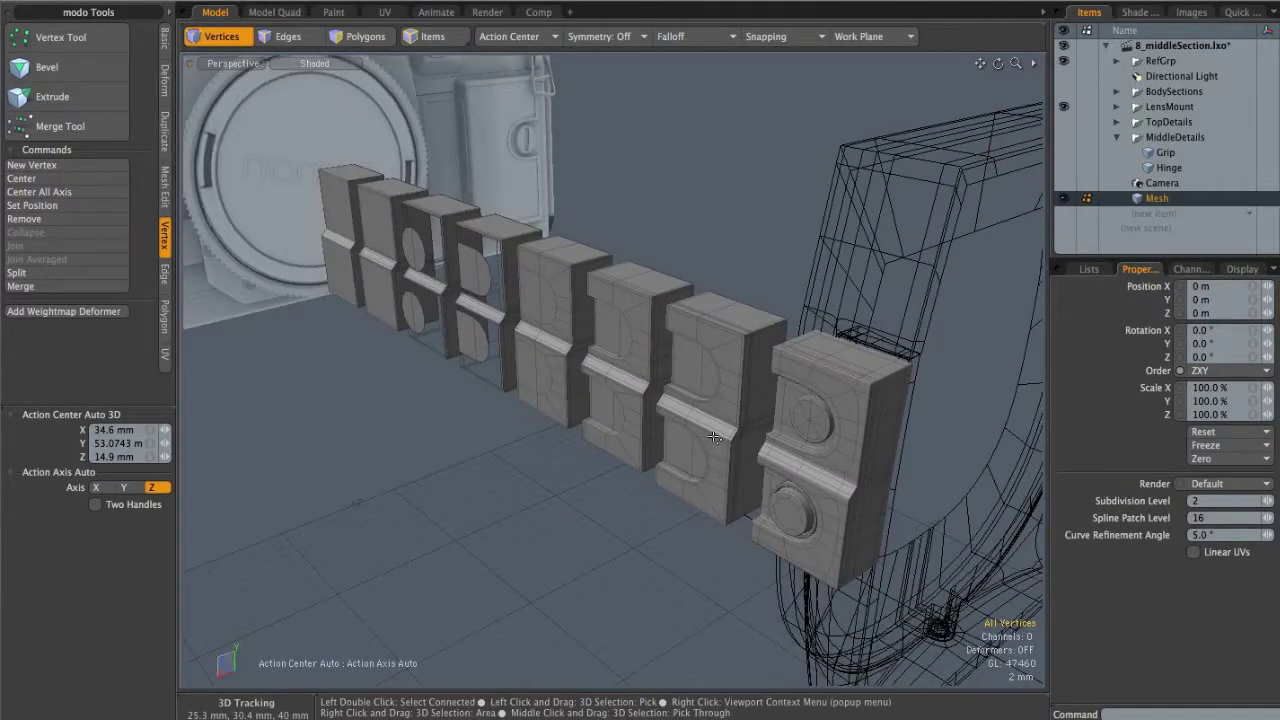
left_click_drag(571, 405, 774, 305, "alt")
key("5")
key("ctrl+space")
left_click(815, 330)
left_click_drag(783, 262, 671, 337, "alt+shift")
key("ctrl+space")
left_click(740, 335)
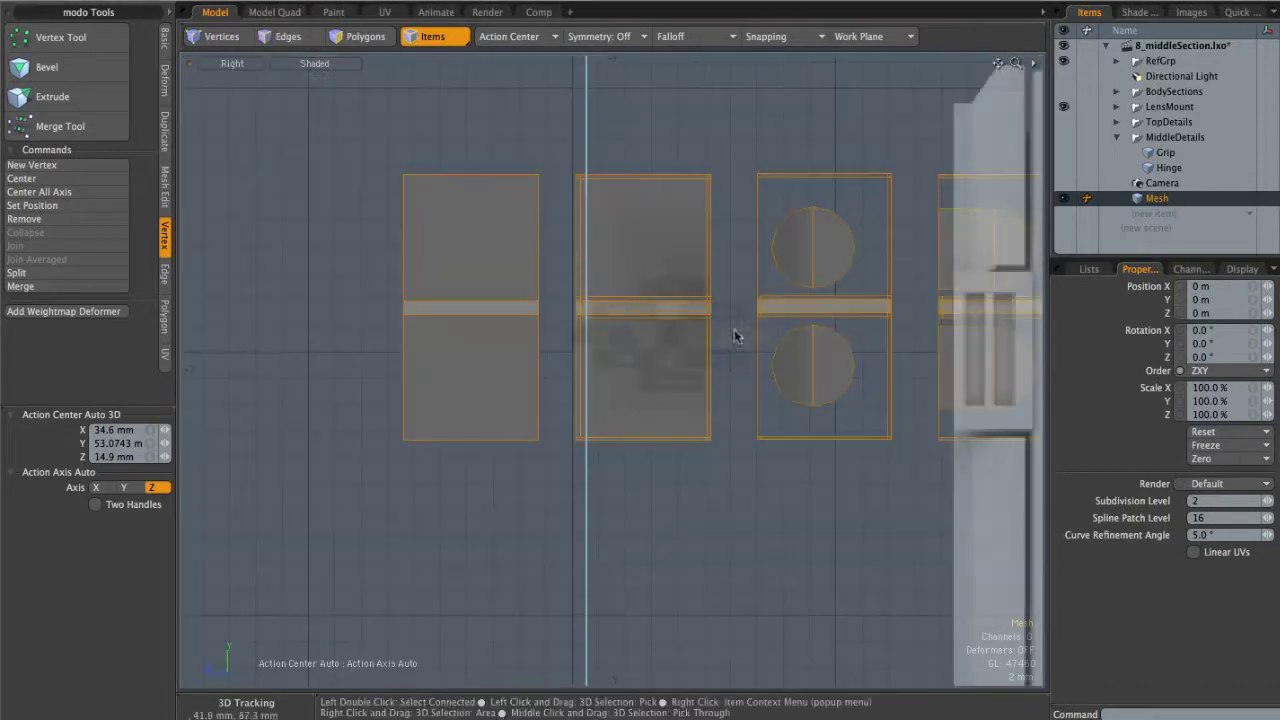
left_click_drag(617, 298, 394, 315, "alt+shift")
left_click_drag(931, 322, 696, 335, "alt+shift")
left_click_drag(1013, 328, 625, 323, "alt+shift")
left_click_drag(393, 376, 735, 375, "alt+shift")
Step: Return to perspective and select the edge loop just inside the front border of the second switch block
key("ctrl+space")
left_click(797, 330)
left_click_drag(400, 345, 755, 400, "alt+shift")
left_click(683, 543)
left_click_drag(645, 480, 534, 267, "alt")
scroll(534, 267, "up", 4)
key("2")
double_click(514, 254)
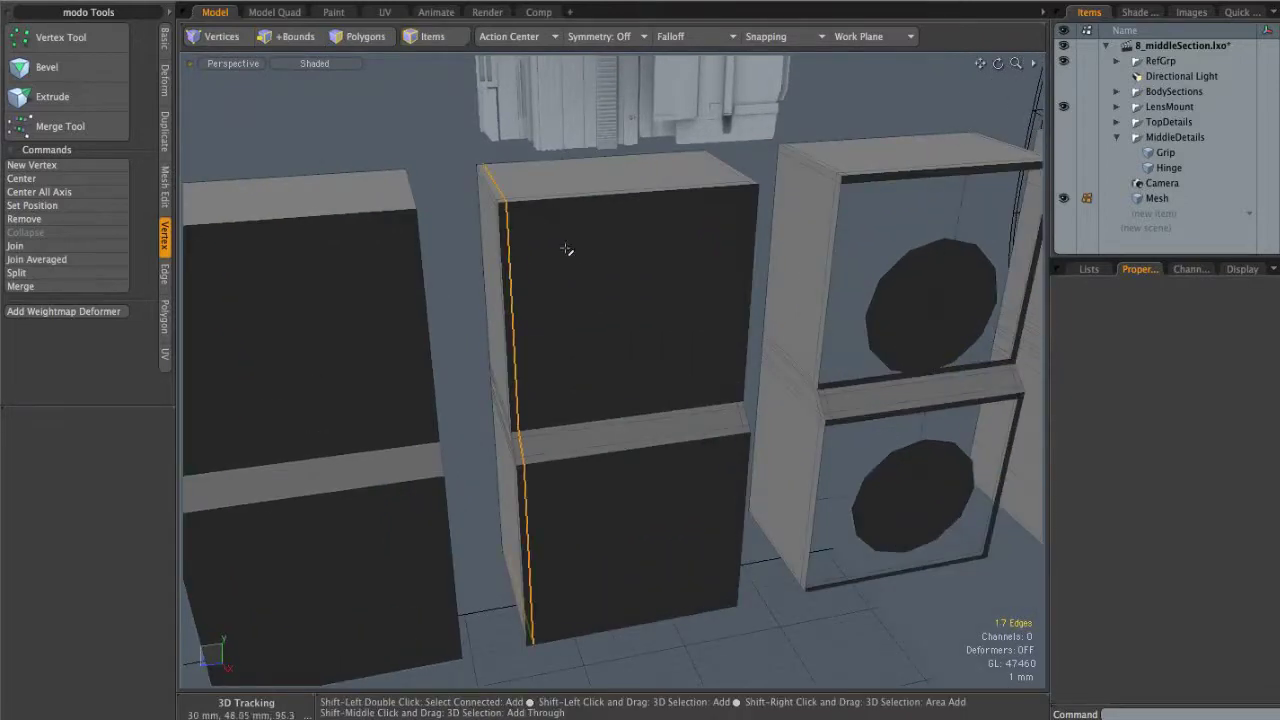
Step: Preview the whole second switch block with subdivision smoothing and restore its plain polygons
key("3")
double_click(717, 251)
key("Tab")
left_click_drag(654, 323, 735, 300, "alt")
left_click(749, 126)
left_click(716, 260)
double_click(716, 260)
key("Tab")
left_click(755, 126)
Step: Compare the switch blocks' circles and recesses with the reference image in the right view
left_click_drag(826, 236, 598, 219, "alt")
left_click_drag(960, 278, 742, 287, "alt+shift")
key("ctrl+space")
left_click(797, 279)
left_click_drag(912, 304, 600, 306, "alt+shift")
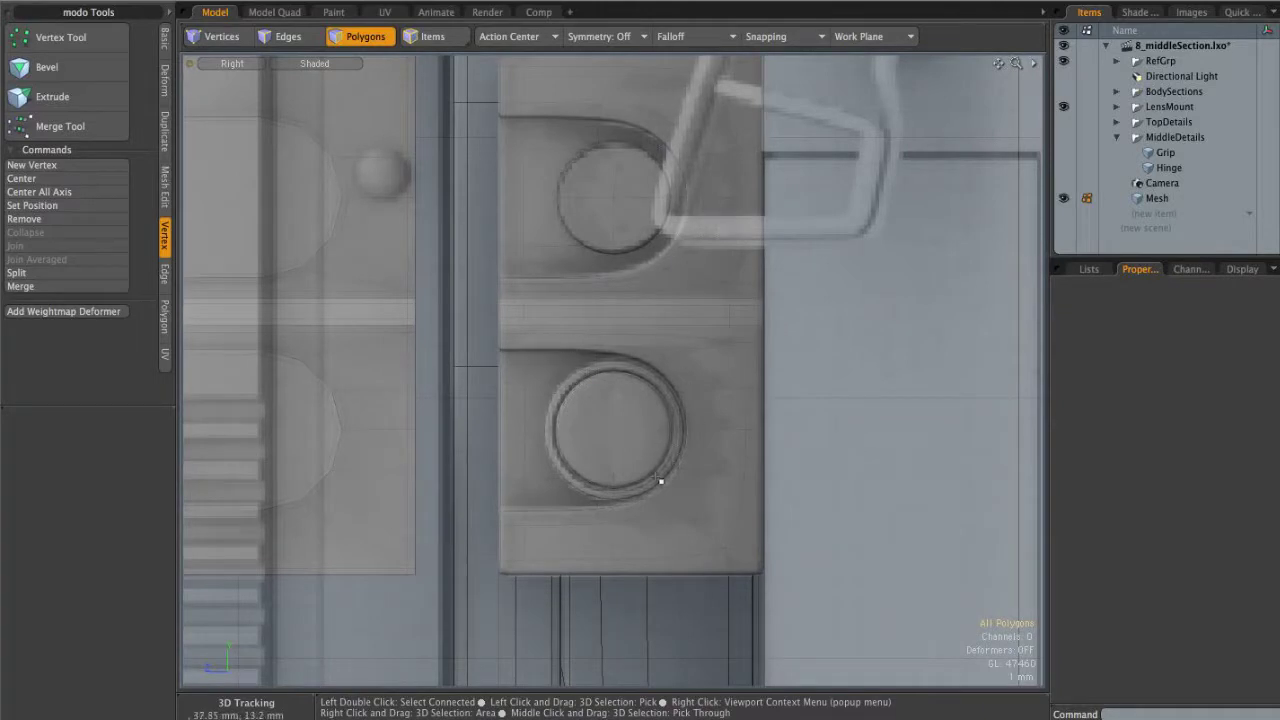
left_click_drag(563, 328, 908, 356, "alt+shift")
key("ctrl+space")
left_click(779, 353)
key("ctrl+space")
left_click(806, 337)
left_click_drag(806, 337, 345, 322, "ctrl+alt")
left_click_drag(345, 322, 626, 309, "alt+shift")
Step: Select the centre edge of the third block's upper disc and the corner vertices of the next block's D-shaped polygons
left_click(597, 312)
key("2")
left_click(611, 338)
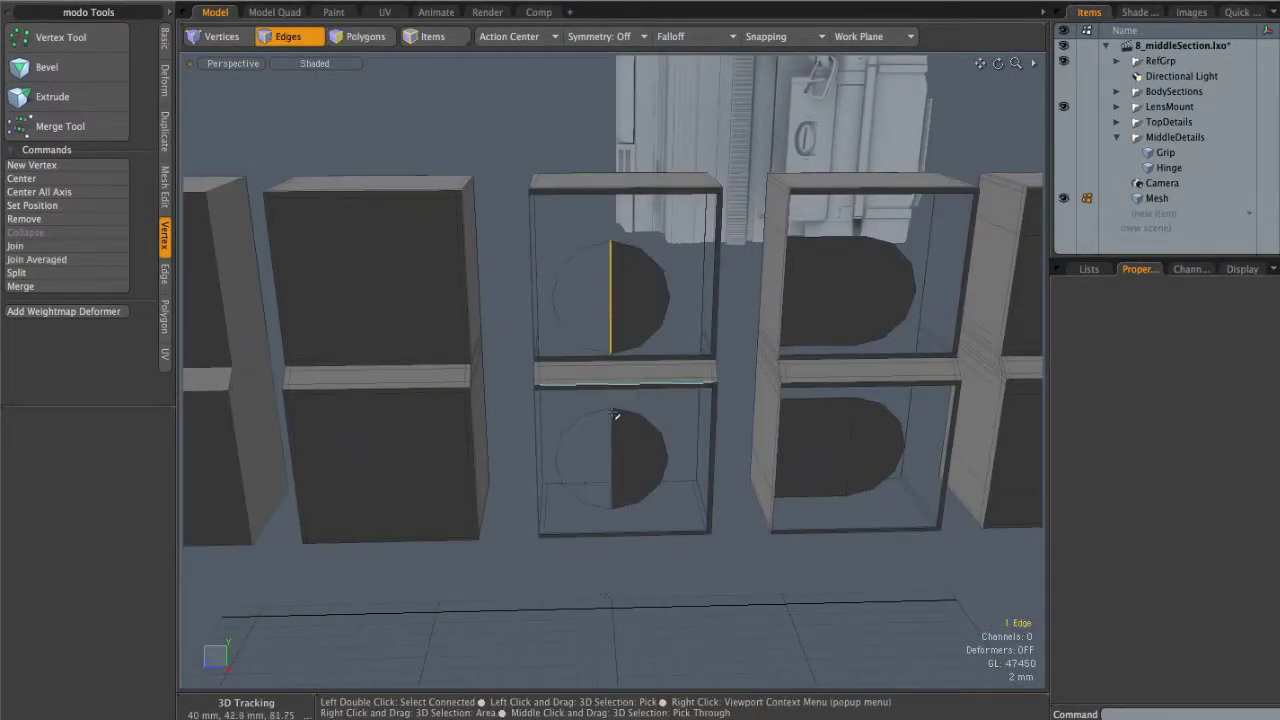
left_click_drag(648, 397, 634, 273, "alt")
mouse_move(536, 285)
left_mouse_down("alt")
mouse_move(569, 295)
mouse_move(556, 291)
left_mouse_up("alt")
left_click_drag(406, 229, 480, 342, "alt")
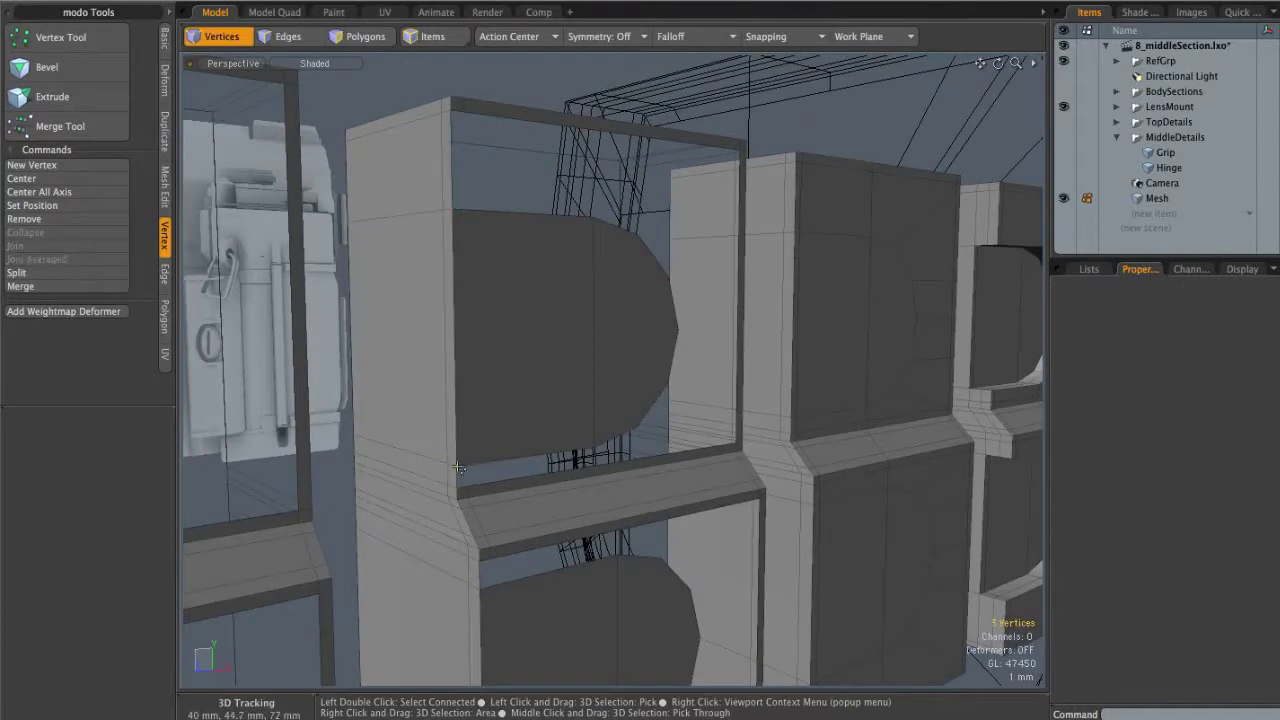
left_click_drag(455, 213, 425, 446, "alt")
left_click_drag(700, 385, 784, 263, "alt+shift")
left_click(580, 431)
Step: Select the four polygons joining the upper D-shaped curve to the side of the fifth block's front face
left_click_drag(730, 371, 744, 249, "alt")
left_click(741, 233)
left_click(744, 275, "shift")
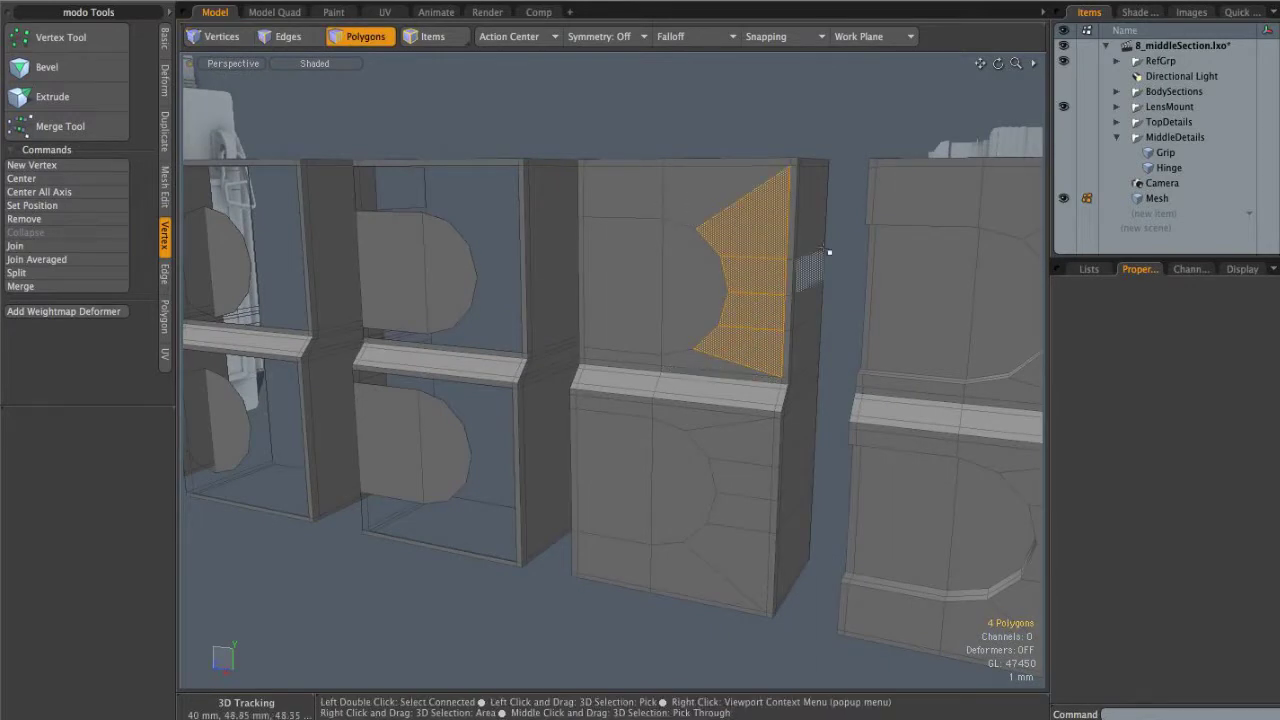
left_click(849, 234)
Step: Add a loop slice at 12% around the fifth block, just behind its front face
left_click_drag(849, 234, 757, 262, "alt")
mouse_move(757, 262)
left_mouse_down("alt")
mouse_move(823, 266)
mouse_move(735, 272)
left_mouse_up("alt")
left_click_drag(530, 283, 640, 242, "alt")
right_click_drag(640, 242, 806, 249, "alt")
left_click_drag(614, 253, 731, 229, "alt+shift")
left_click_drag(494, 256, 600, 256, "alt")
key("2")
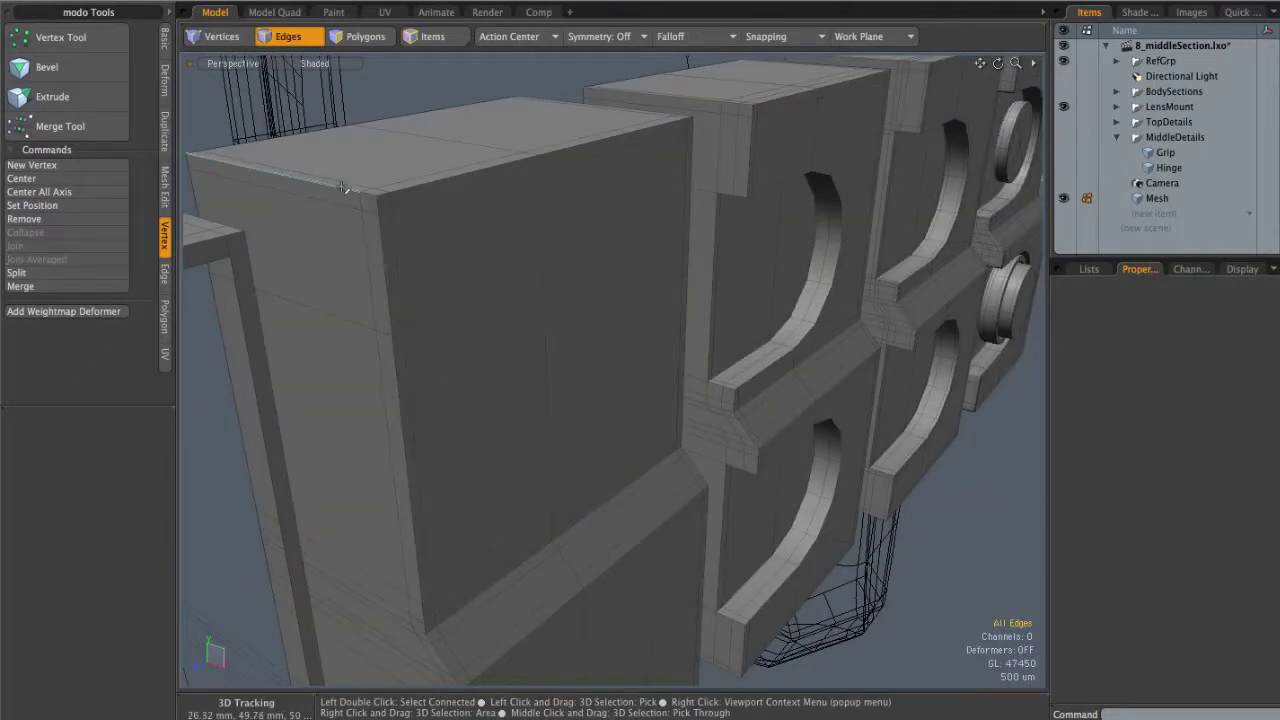
left_click(342, 196)
key("alt+c")
left_click_drag(342, 196, 308, 193)
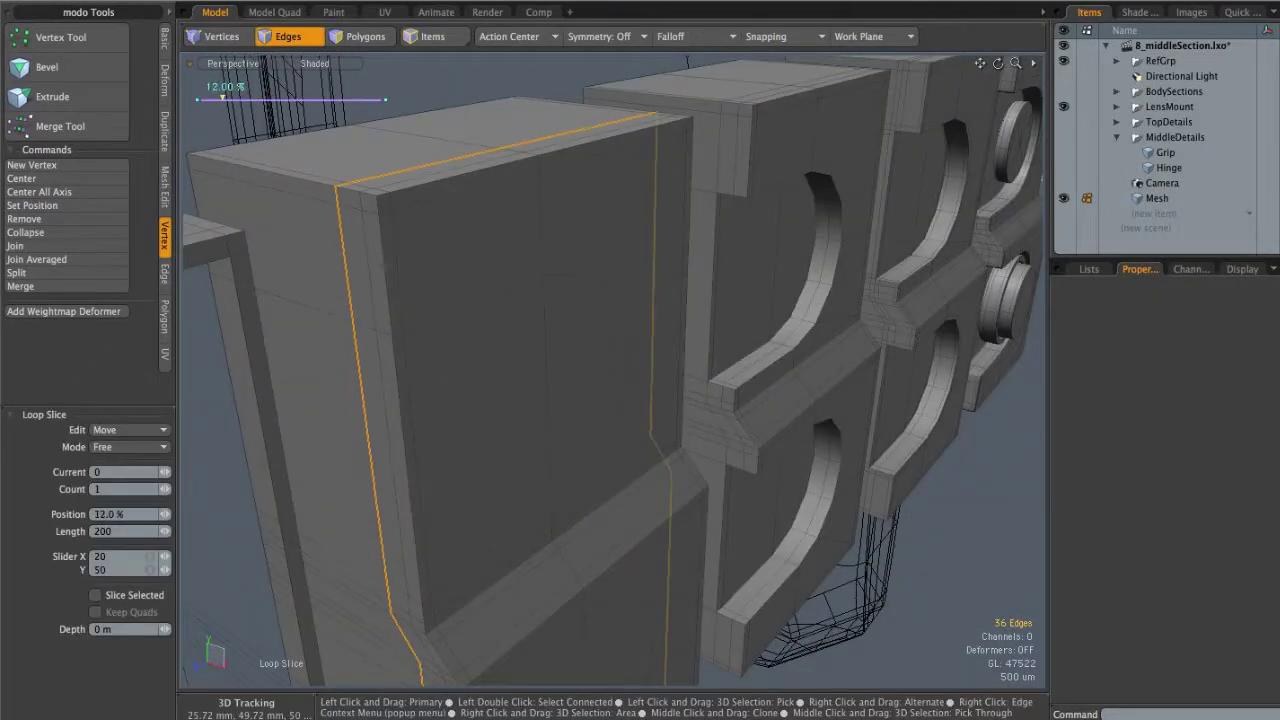
key("space")
Step: Delete the narrow side polygons between the new loop and the front edge beside the upper D shape
key("3")
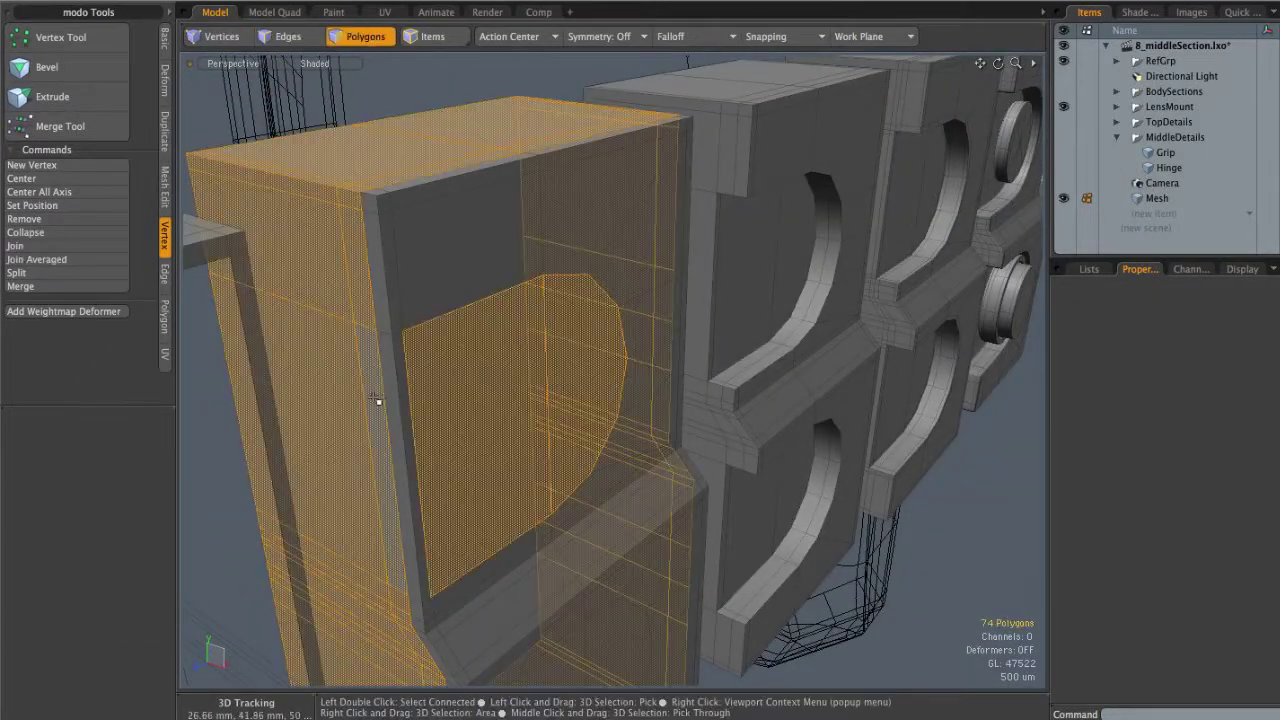
left_click_drag(382, 402, 397, 397)
left_click_drag(471, 337, 471, 337, "alt")
Step: Bevel the upper D shape's three polygons with a shift of -620 um and delete the leftover geometry
left_click_drag(409, 363, 566, 345)
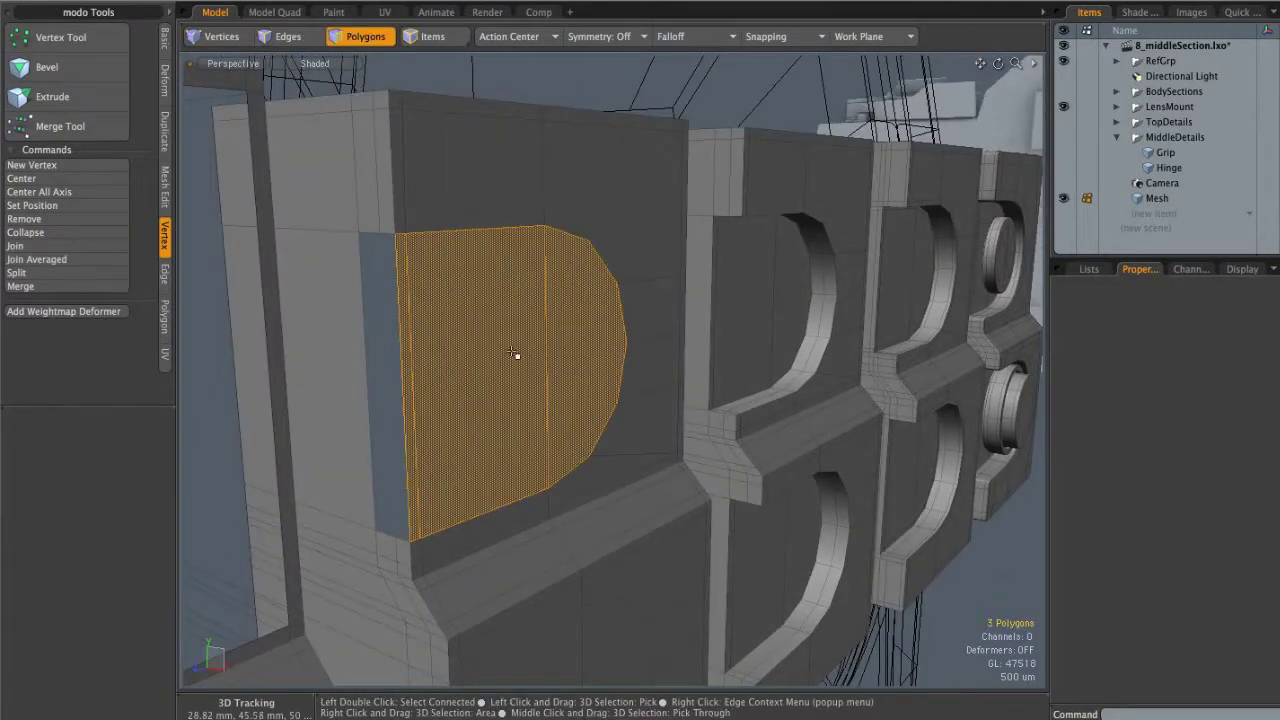
key("b")
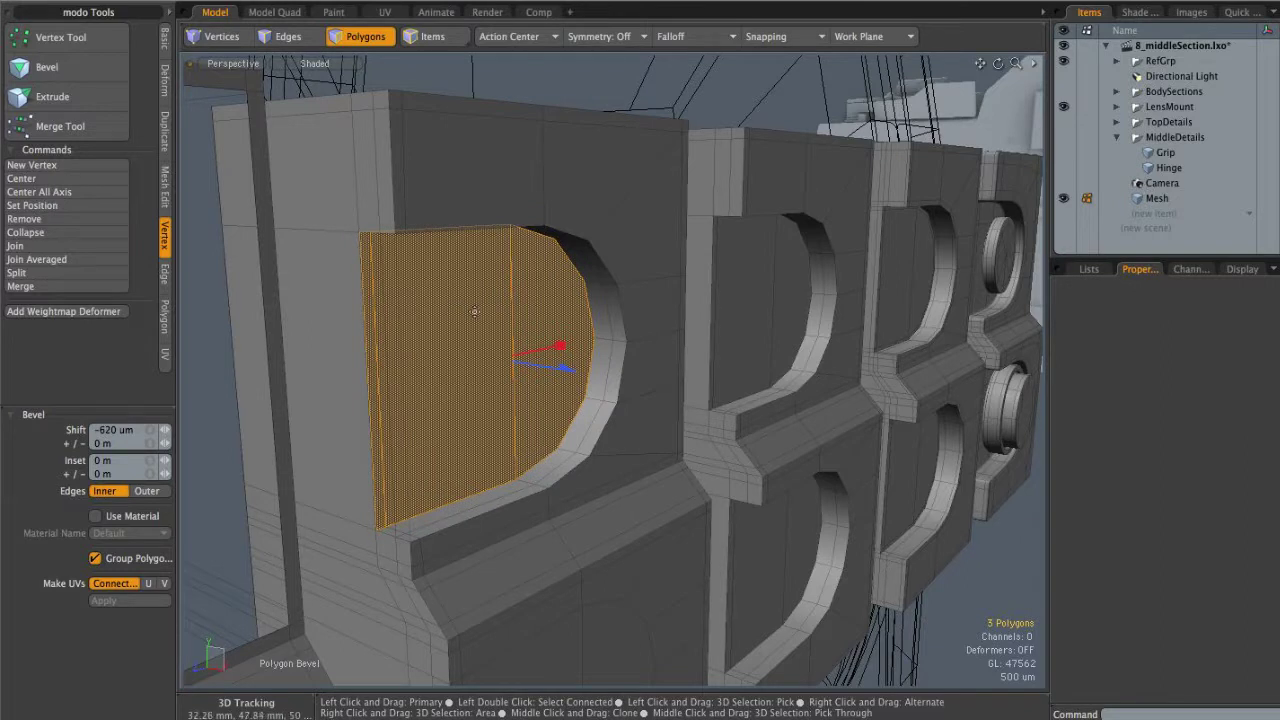
key("space")
left_click_drag(460, 363, 515, 183, "alt")
left_click(535, 297)
key("Delete")
Step: Examine the remaining switch-block stages with their recesses and round buttons from several angles
left_click_drag(660, 282, 410, 330, "alt")
left_click_drag(410, 330, 560, 290, "alt+shift")
left_click_drag(720, 290, 600, 236, "alt+shift")
left_click(606, 194)
left_click_drag(713, 243, 676, 229, "alt")
left_click_drag(714, 302, 730, 298, "alt")
left_click_drag(842, 122, 625, 262, "alt")
Step: Select a complete switch block, turn on subdivision for it and check the smoothed shape
left_click(687, 222)
double_click(688, 223)
key("Tab")
scroll(771, 246, "down", 5)
left_click_drag(771, 246, 590, 220, "alt+shift")
scroll(672, 269, "up", 5)
left_click_drag(672, 269, 867, 360, "alt")
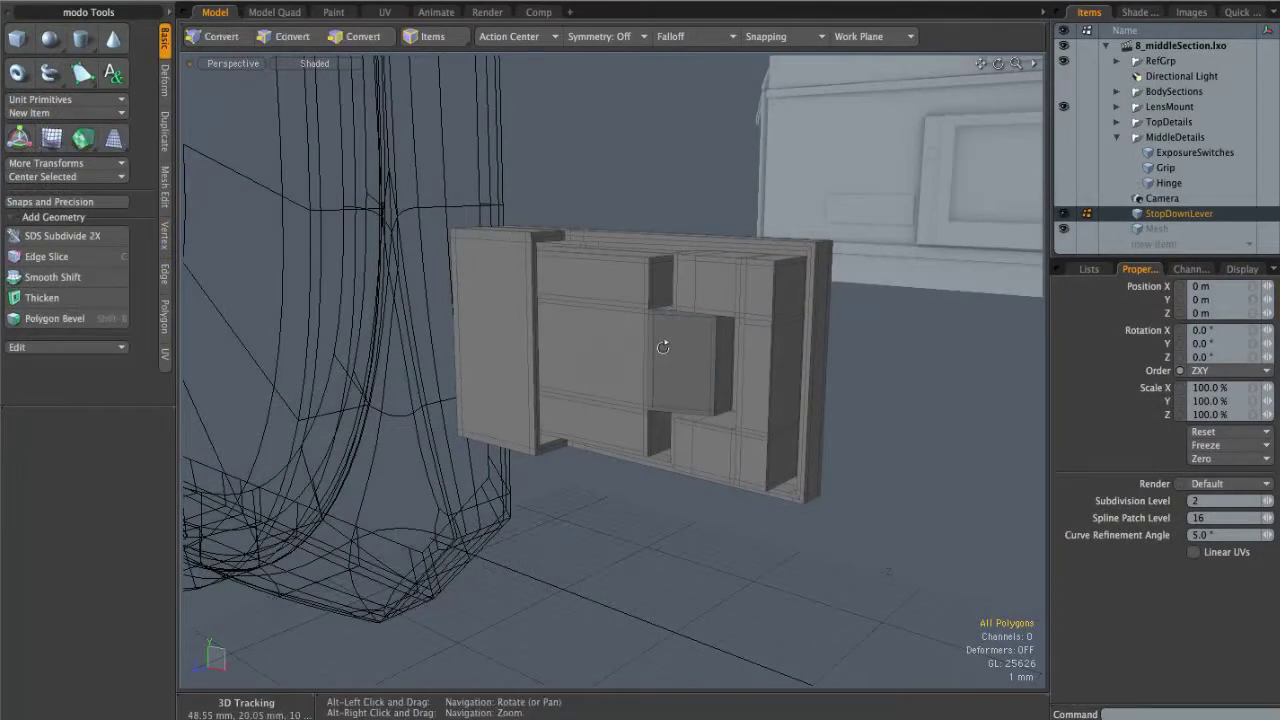
Step: Examine the StopDownLever model from several angles and unhide its other build stages
left_click_drag(663, 347, 538, 311, "alt")
left_click_drag(786, 226, 628, 247, "alt")
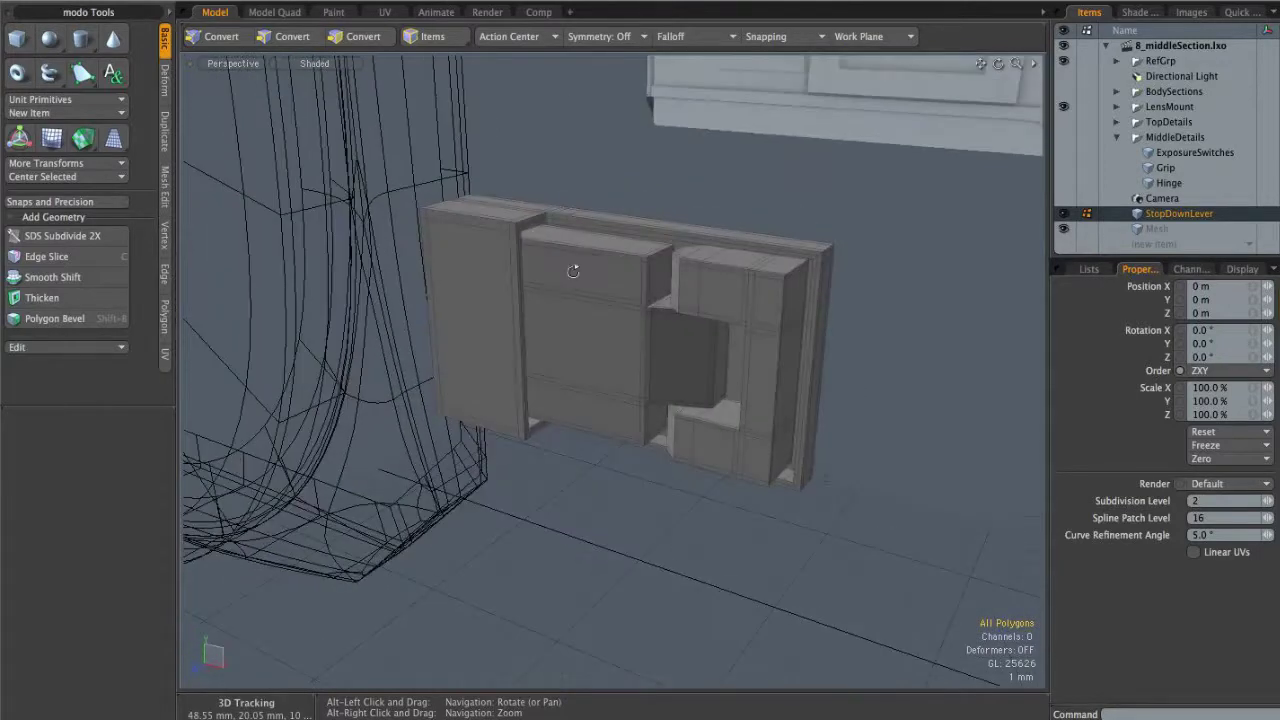
left_click_drag(508, 382, 718, 289, "alt")
left_click_drag(694, 406, 718, 309, "alt")
scroll(639, 237, "up", 2)
scroll(603, 240, "down", 4)
key("u")
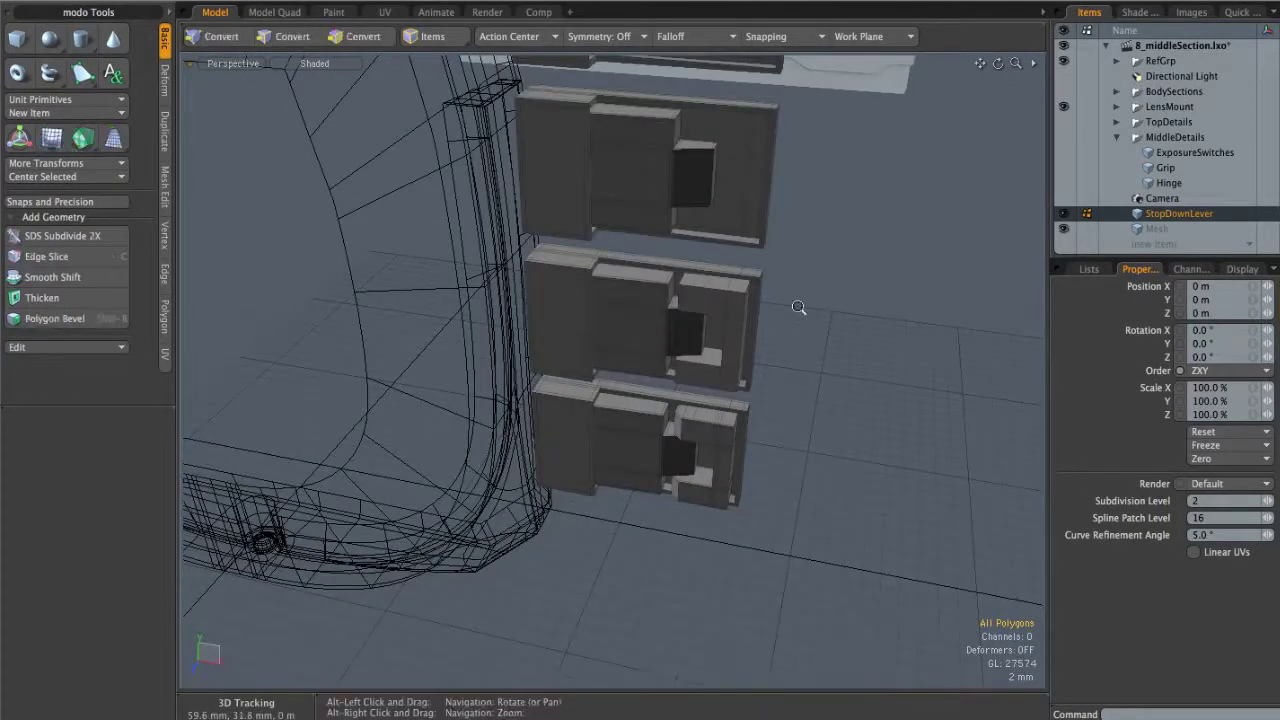
Step: Select the horizontal and vertical edge loops around the first stage box of the stop-down lever
scroll(820, 300, "down", 4)
left_click_drag(711, 190, 724, 308, "alt+shift")
scroll(715, 333, "up", 3)
double_click(758, 306)
scroll(729, 274, "up", 2)
key("2")
double_click(737, 263)
double_click(606, 255, "shift")
Step: Compare the lever box and its selected edge loops with the reference images in the top and right views
scroll(748, 280, "down", 3)
key("ctrl+space")
left_click(728, 274)
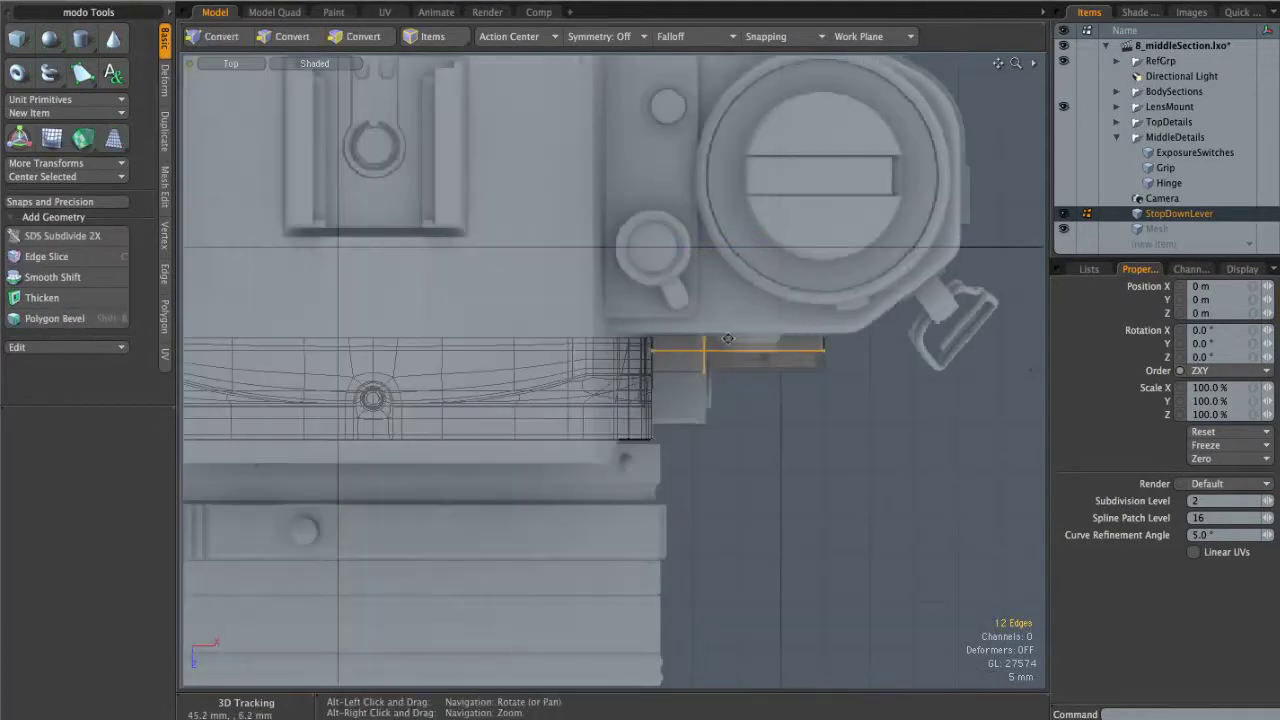
scroll(751, 350, "up", 3)
left_click_drag(751, 350, 767, 363, "alt")
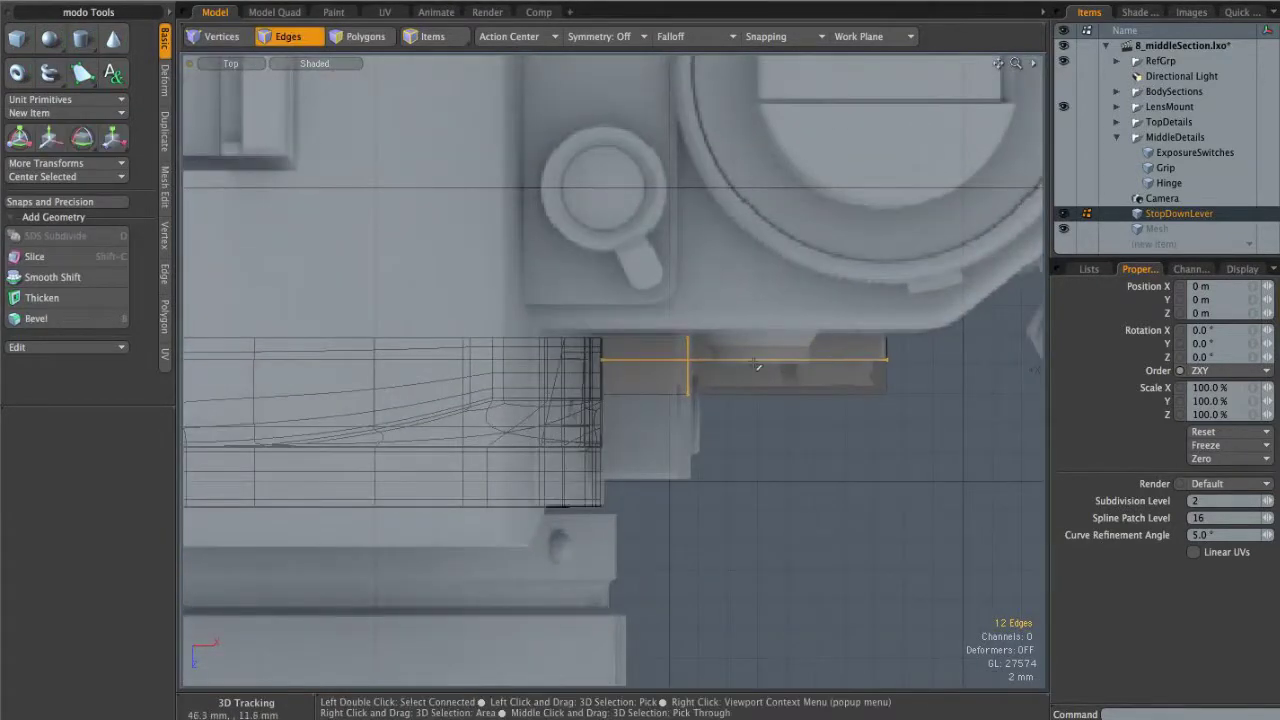
key("ctrl+space")
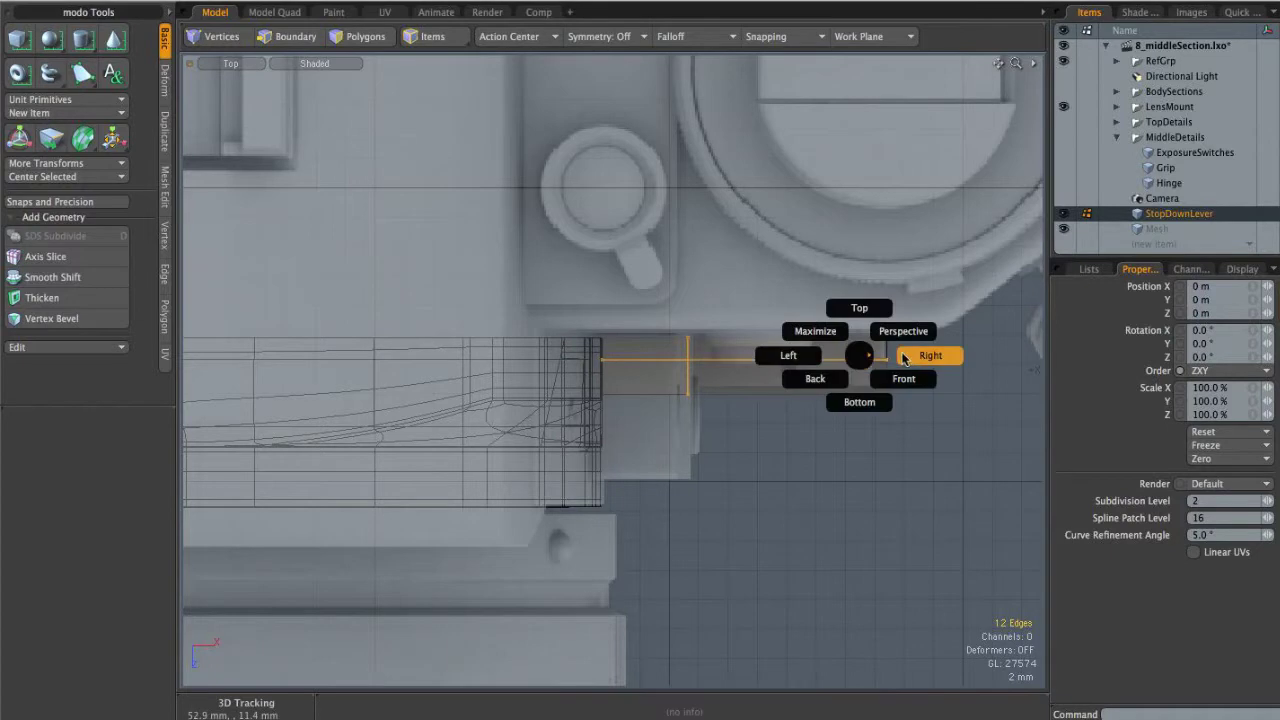
left_click(905, 357)
left_click_drag(750, 556, 743, 329, "alt+shift")
mouse_move(701, 600)
left_mouse_down("alt+shift")
mouse_move(704, 358)
mouse_move(720, 374)
mouse_move(743, 288)
left_mouse_up("alt+shift")
scroll(756, 324, "up", 3)
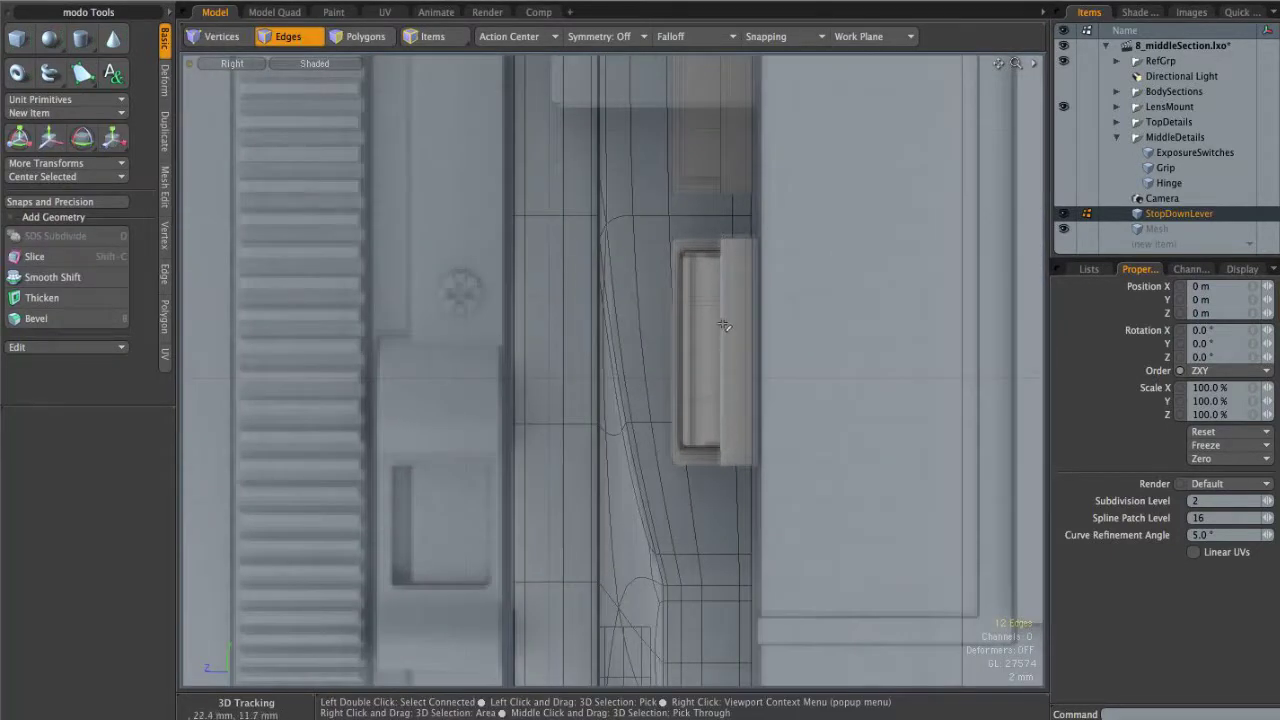
Step: Delete the unneeded faces of the stop-down lever's first-stage box so that it becomes an open shell
scroll(723, 426, "down", 6)
left_click_drag(785, 120, 745, 357, "alt+shift")
key("ctrl+space")
left_click(797, 328)
left_click_drag(791, 281, 890, 295, "alt")
left_click_drag(868, 300, 758, 366, "alt+shift")
scroll(812, 282, "up", 3)
key("3")
left_click_drag(834, 236, 758, 150, "alt")
scroll(696, 230, "up", 3)
left_click_drag(765, 124, 778, 215)
key("Delete")
Step: Select the whole shell of the next lever stage and thicken it with an offset of about -450 um
left_click_drag(752, 437, 709, 257, "alt")
double_click(654, 206)
left_click_drag(694, 174, 661, 267, "alt+shift")
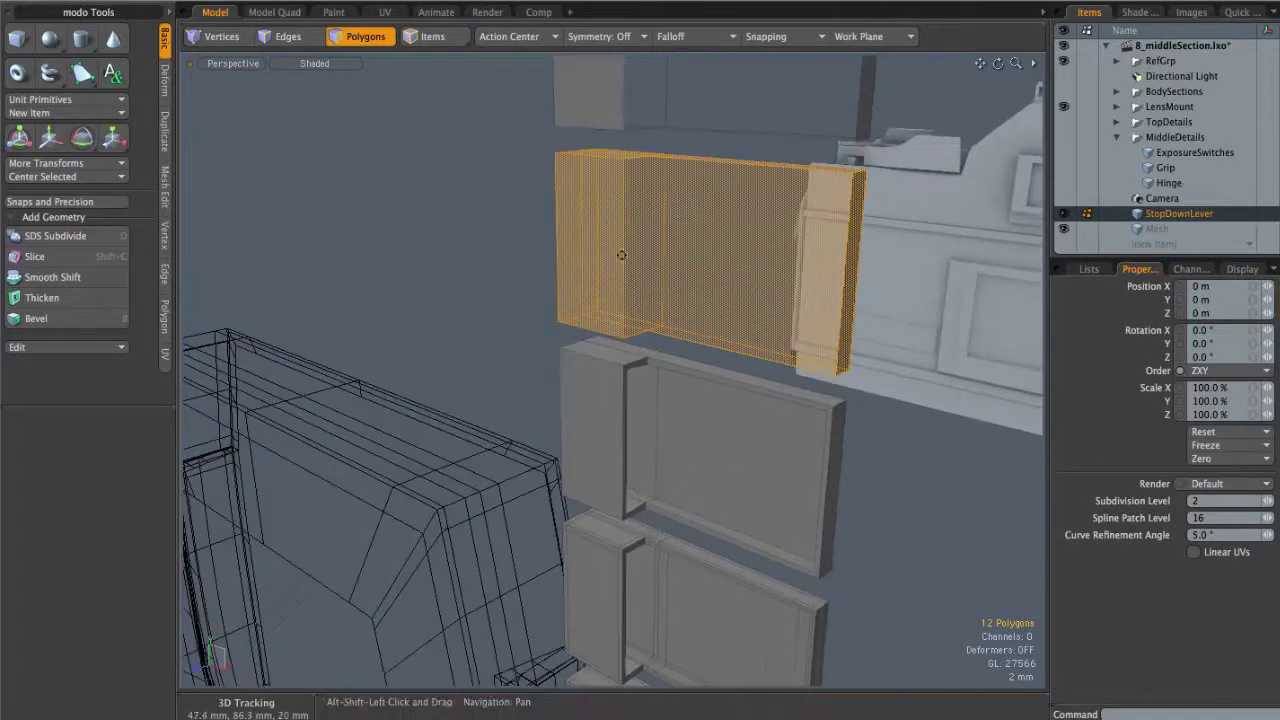
left_click(166, 316)
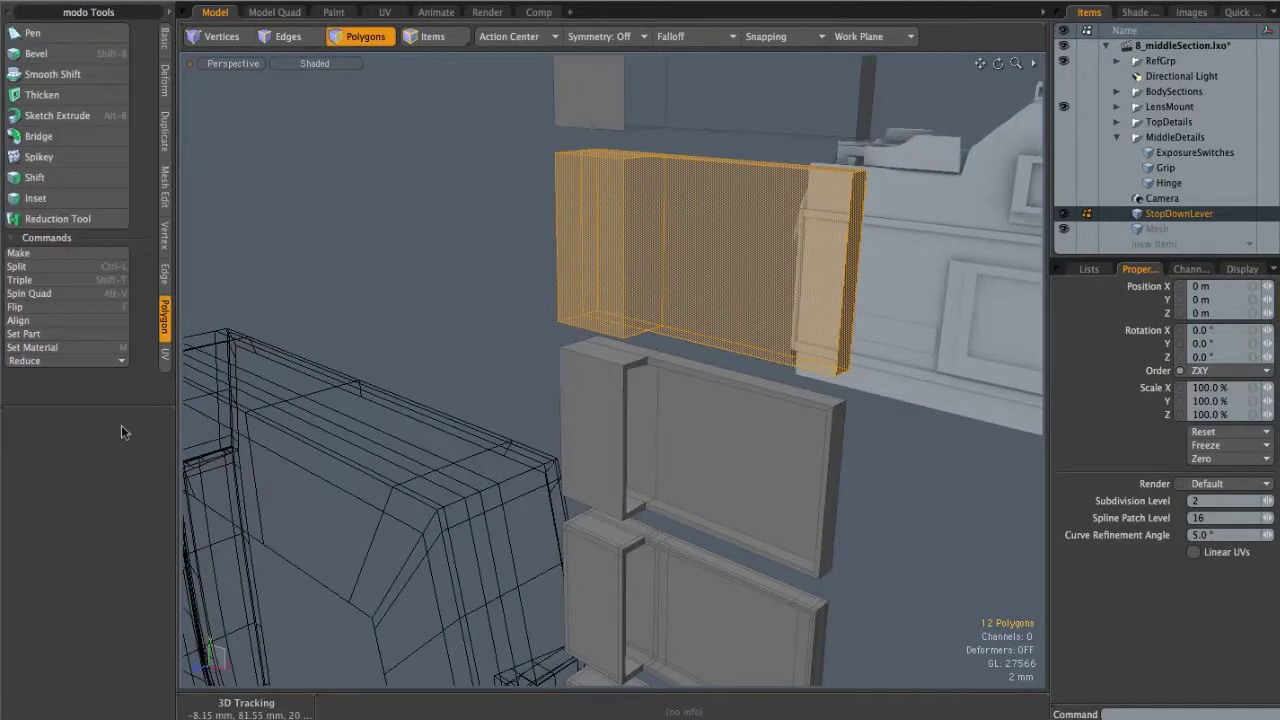
left_click(43, 98)
left_click_drag(744, 263, 700, 277, "alt")
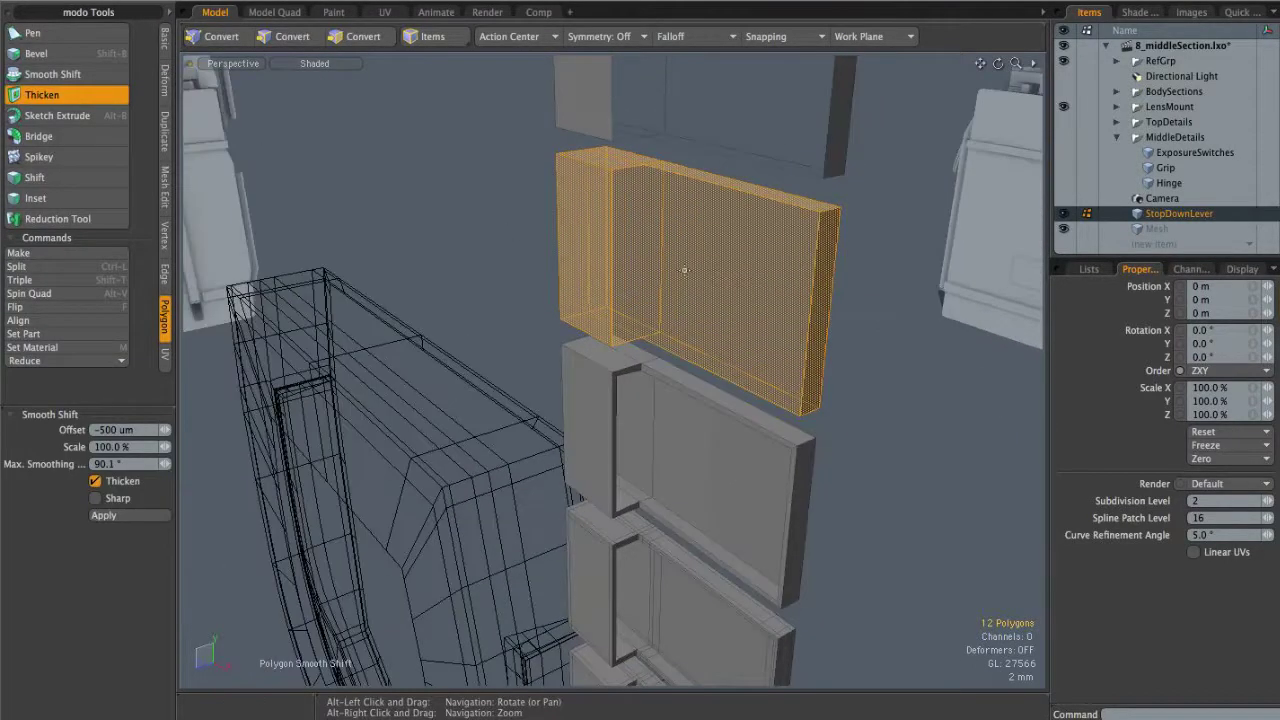
left_click(647, 289)
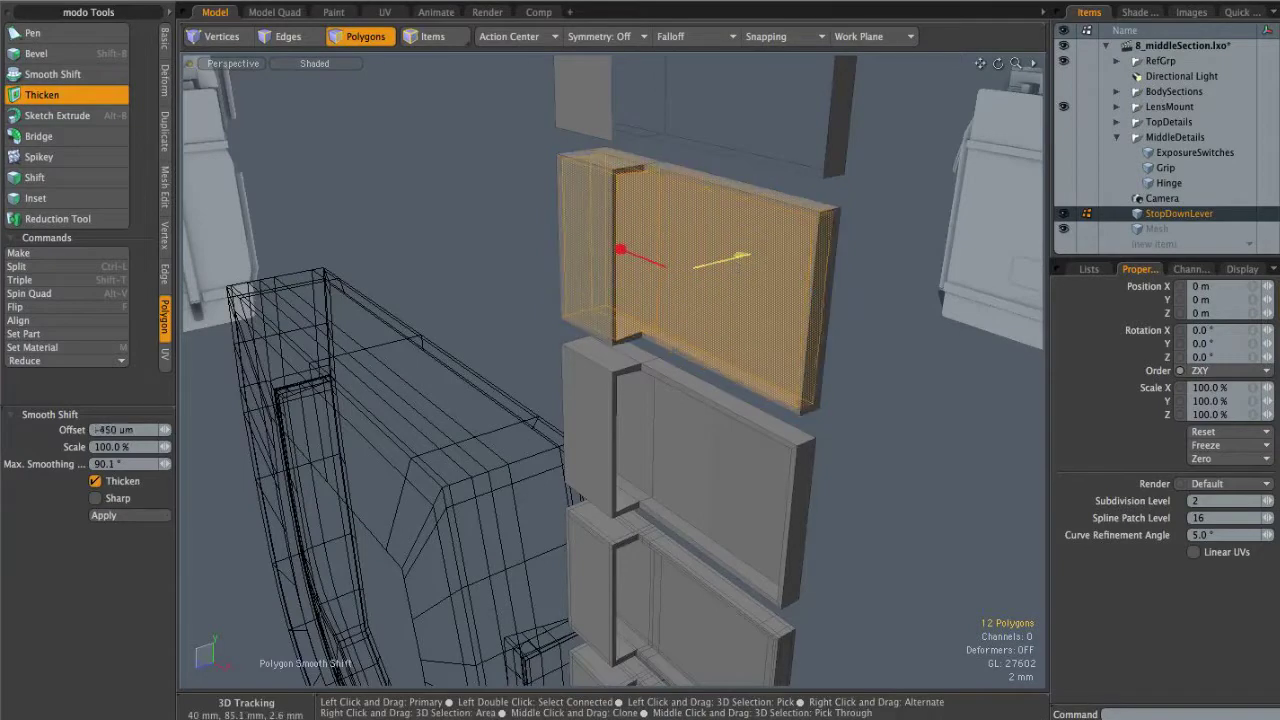
key("q")
Step: Select the reinforced shell in the following lever stage and turn on subdivision for it
left_click(891, 289)
left_click_drag(891, 289, 890, 235, "alt")
left_click_drag(789, 580, 574, 277, "alt+shift")
right_click_drag(574, 277, 640, 255, "alt")
left_click_drag(640, 255, 574, 269, "alt")
double_click(574, 269)
left_click_drag(895, 371, 854, 397, "alt")
key("Tab")
Step: Select the connected pieces of the next lever stage and turn on subdivision to smooth them together
left_click_drag(737, 489, 731, 360, "alt+shift")
double_click(663, 391)
left_click(854, 361)
scroll(708, 372, "up", 3)
left_click_drag(826, 397, 757, 444, "alt")
left_click_drag(700, 410, 722, 424, "alt")
left_click(715, 428)
double_click(715, 428)
double_click(792, 266, "shift")
key("Tab")
left_click(840, 229)
Step: Examine the C-shaped catch block and its inner corner edges in the next lever stage
left_click_drag(842, 230, 837, 391, "alt")
right_click_drag(692, 300, 775, 318, "alt")
left_click_drag(775, 320, 826, 337, "alt")
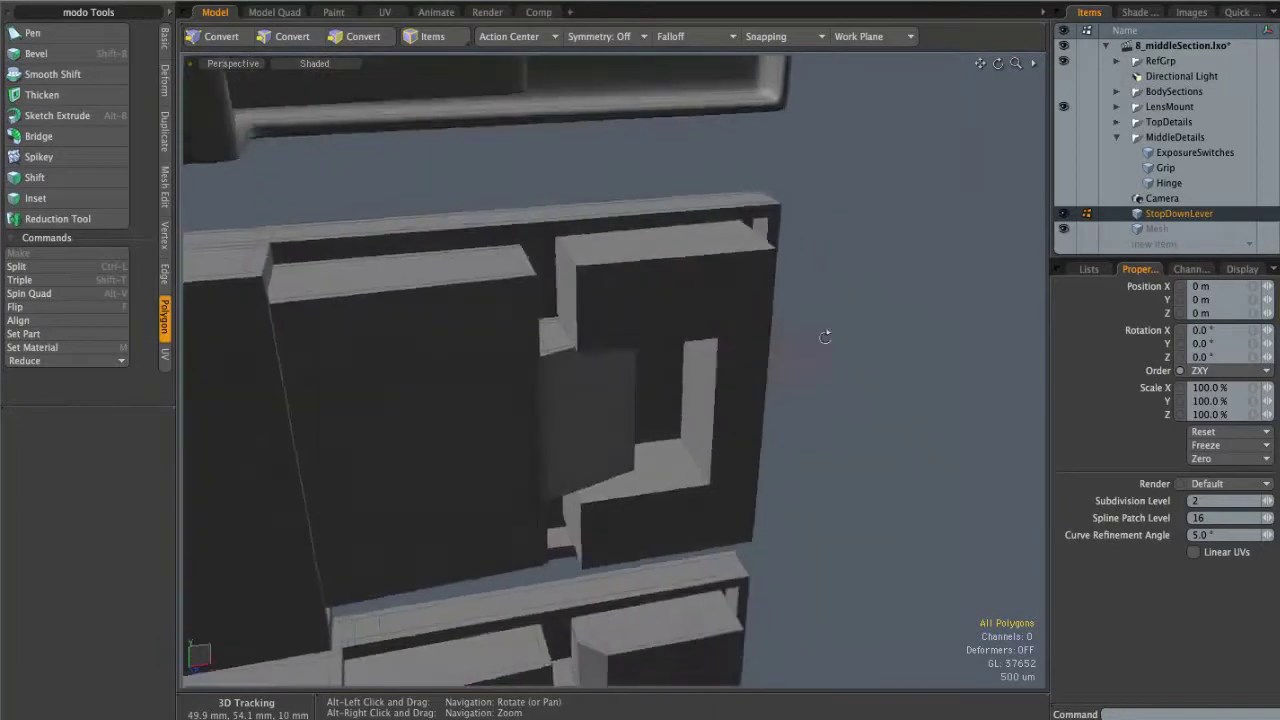
left_click_drag(690, 312, 747, 348, "alt")
left_click(777, 452, "shift")
left_click_drag(764, 538, 736, 507, "alt")
key("2")
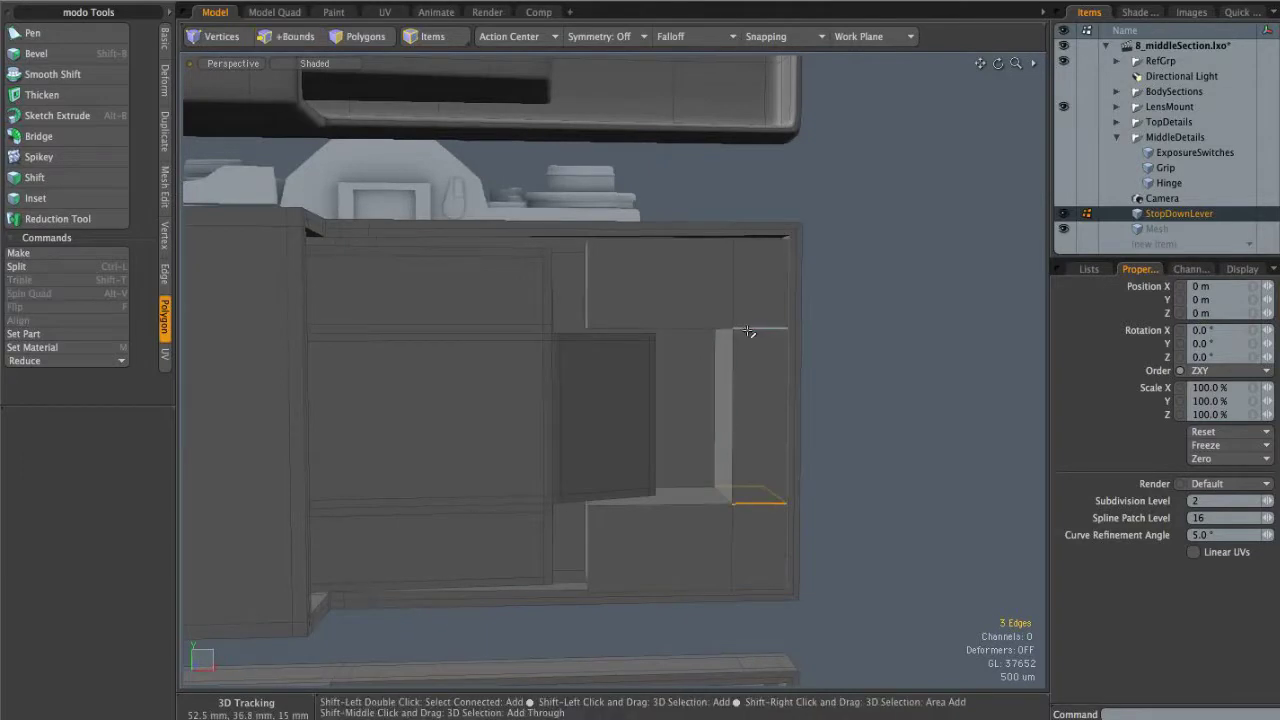
left_click(862, 364)
left_click_drag(796, 304, 710, 318, "alt")
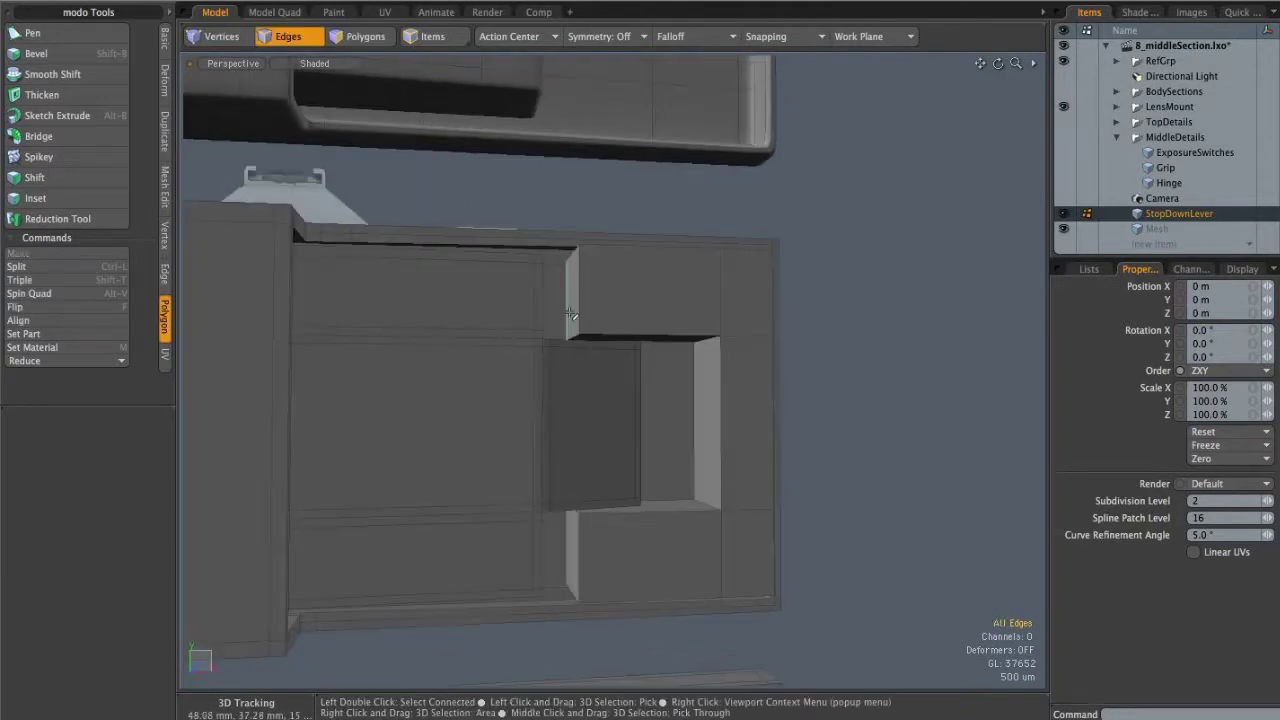
Step: Select the entire C-shaped block and hide everything else to isolate it
left_click_drag(620, 560, 680, 466, "alt+shift")
left_click_drag(653, 264, 653, 382, "alt+shift")
key("3")
double_click(714, 394)
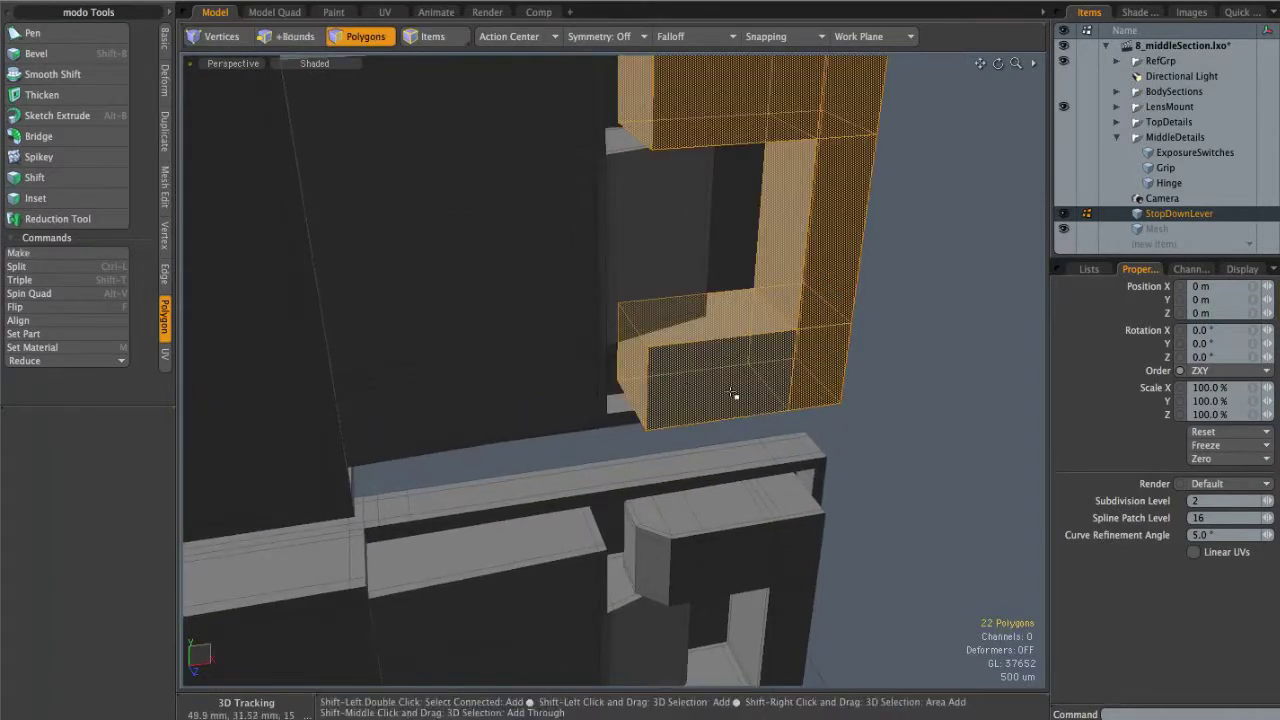
key("shift+h")
left_click_drag(705, 319, 729, 382, "alt+shift")
left_click_drag(703, 424, 708, 405, "alt")
Step: Bevel the four vertical edges at the open ends of the C-shaped block to chamfer both arms
left_click(662, 347)
key("2")
left_click(650, 455)
left_click_drag(678, 176, 607, 170, "shift")
left_click_drag(714, 166, 676, 188, "alt")
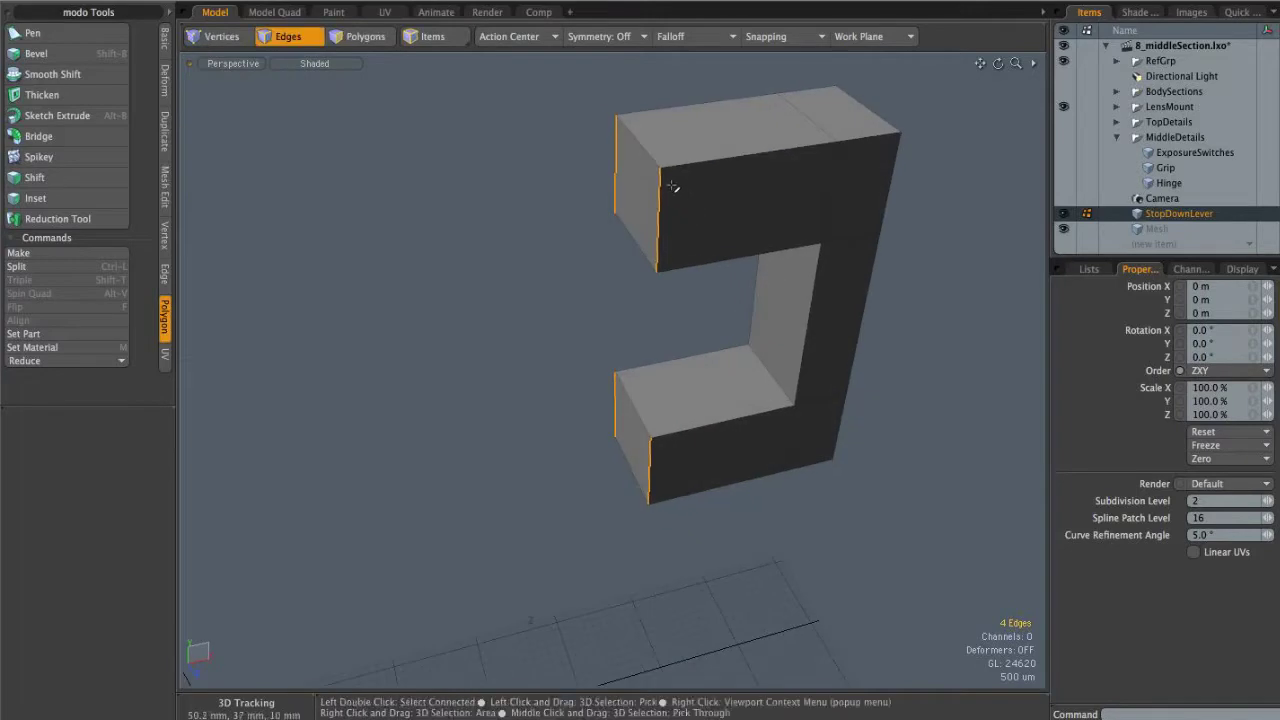
key("b")
left_click(692, 195)
left_click_drag(625, 354, 620, 354)
key("space")
left_click(620, 354)
Step: Slice an edge across the upper arm's chamfered end and add a loop slice at 70% along that arm
key("c")
left_click_drag(666, 107, 650, 111)
left_click_drag(749, 297, 693, 278, "alt")
key("space")
left_click(716, 201)
left_click_drag(716, 223, 722, 233, "alt")
key("alt+c")
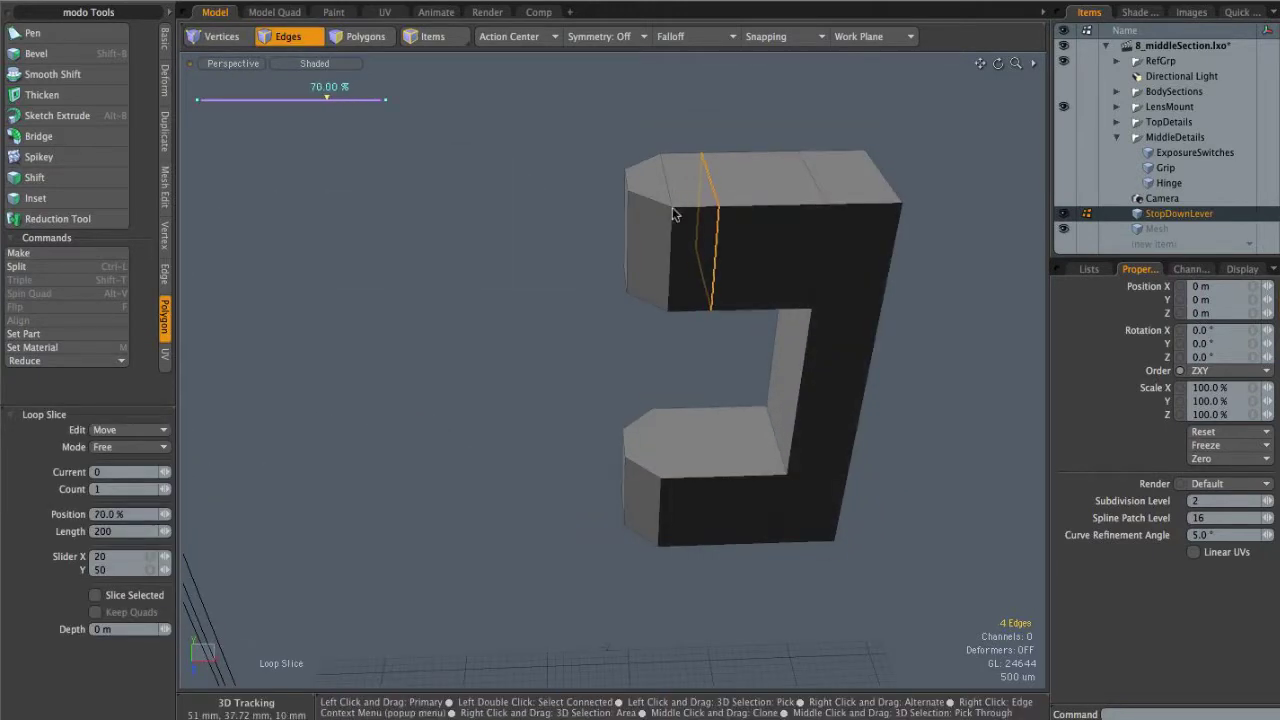
key("space")
key("Escape")
Step: Select the nine outer top, back and bottom faces of the C-shaped block and bevel them as one group
left_click_drag(809, 222, 823, 264, "alt")
left_click_drag(655, 181, 694, 262, "alt")
left_click_drag(777, 257, 545, 280, "alt")
key("3")
left_click_drag(569, 211, 596, 205)
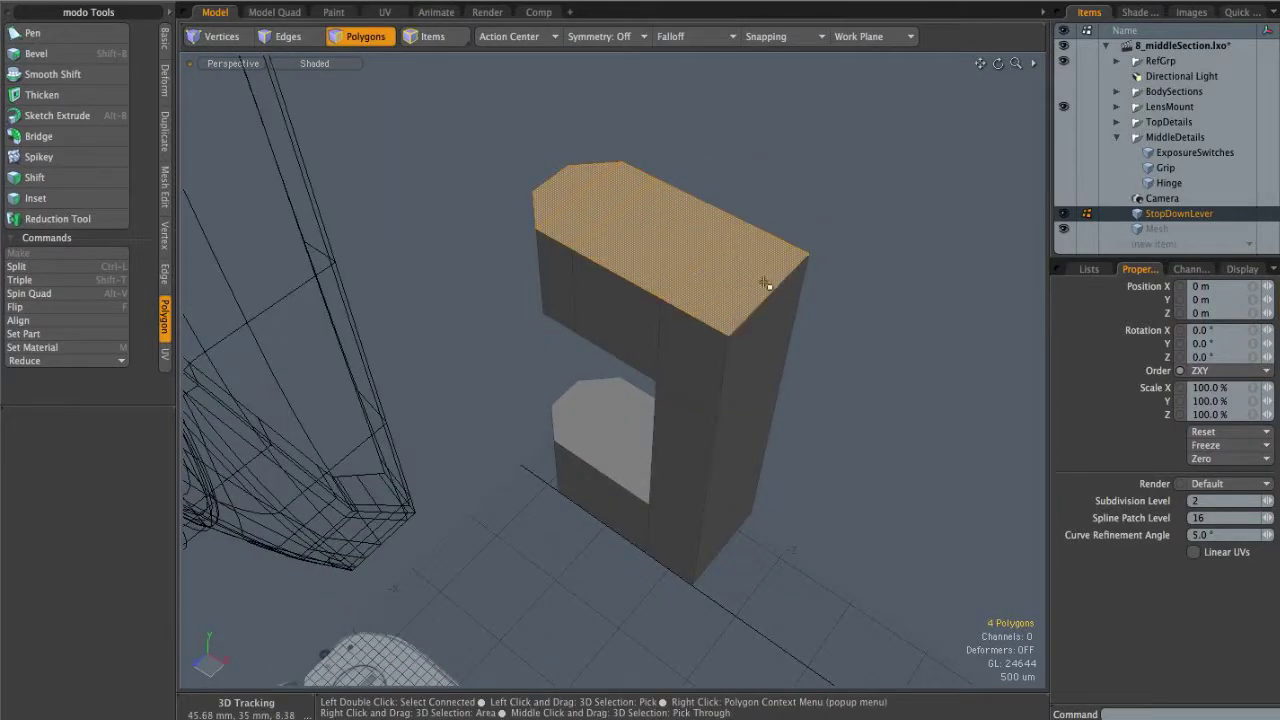
left_click_drag(753, 449, 734, 512)
left_click_drag(734, 512, 697, 501, "alt")
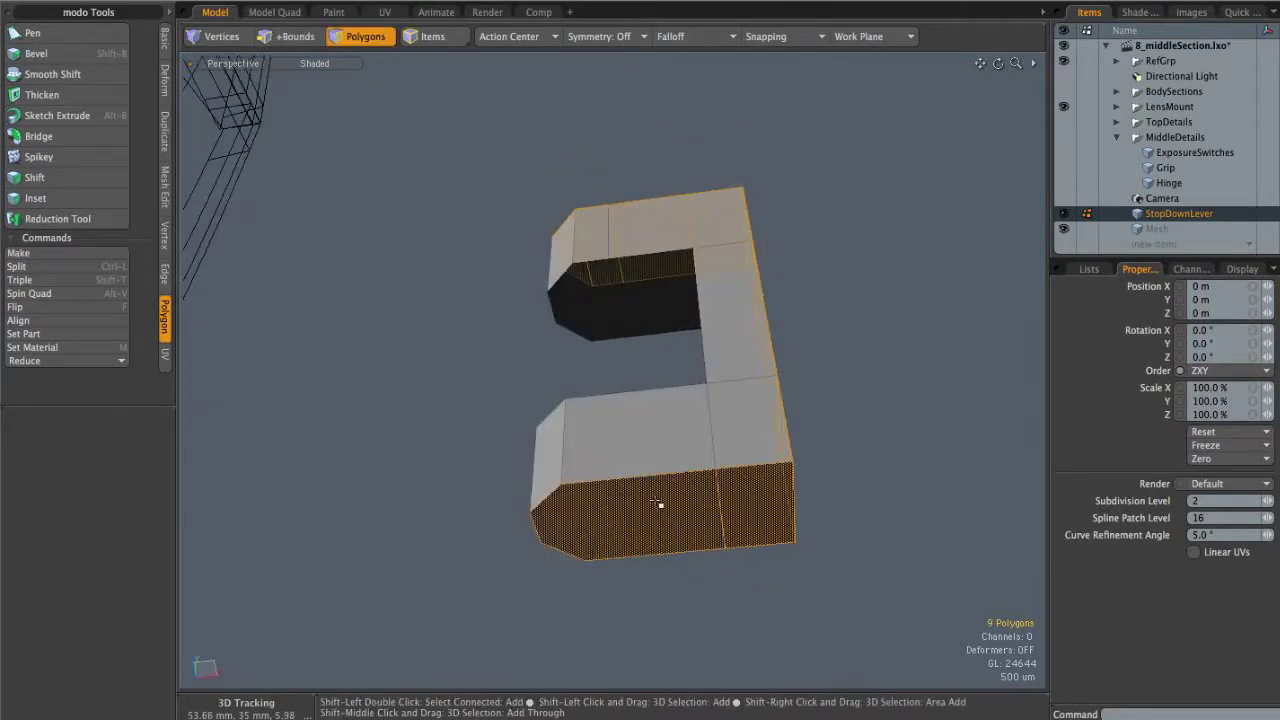
key("shift+b")
left_click_drag(700, 347, 668, 515, "alt")
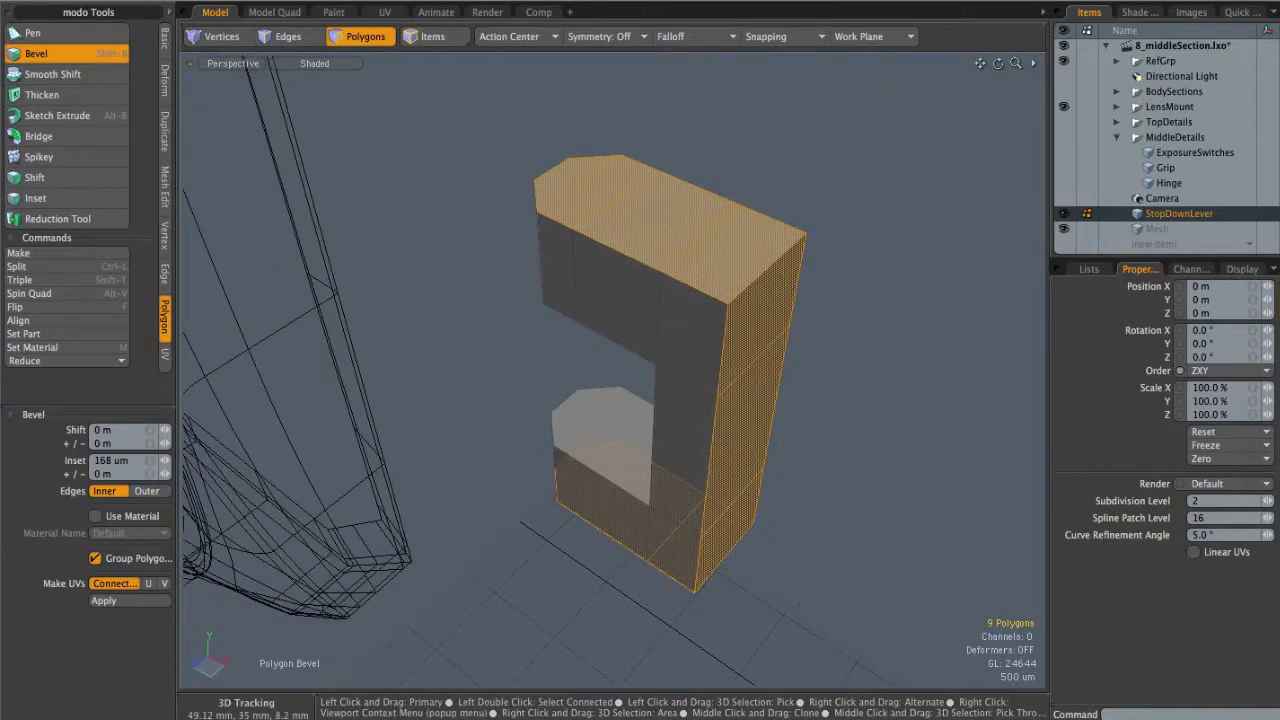
key("space")
left_click(894, 332)
Step: Select the five inner faces of the C-shaped block's opening and bevel them as a group
left_click_drag(894, 332, 670, 270, "alt")
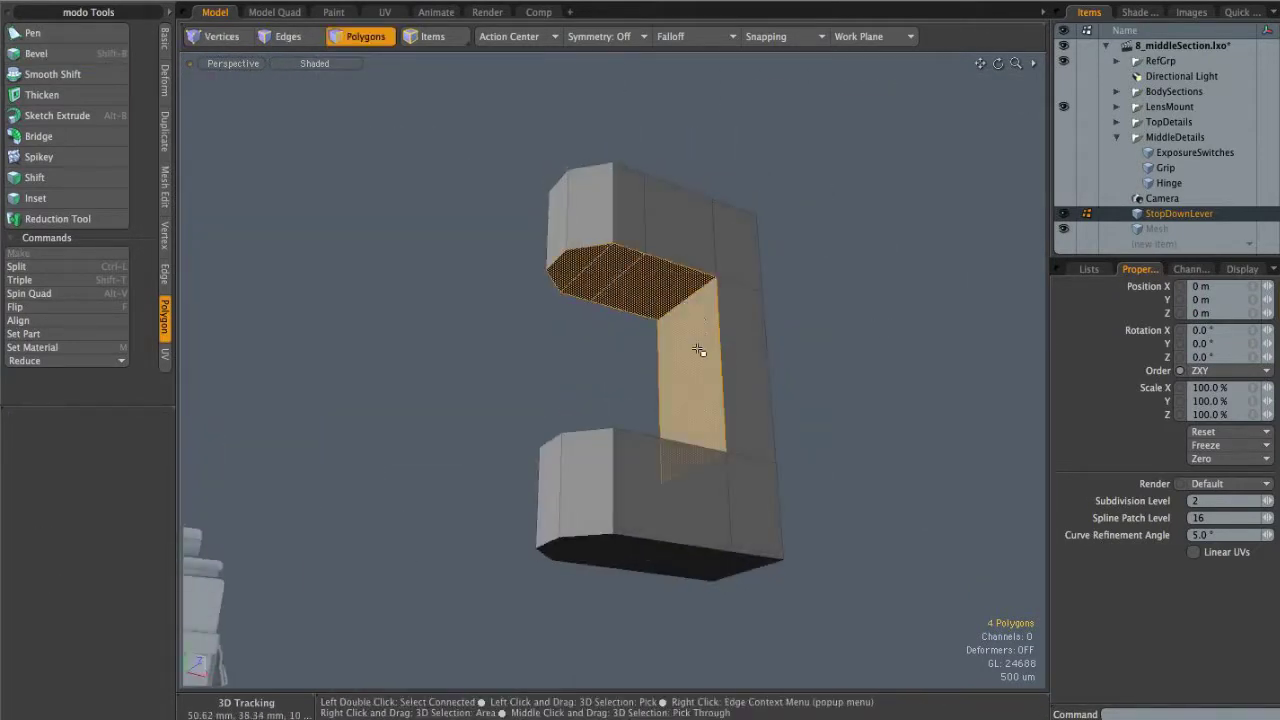
left_click_drag(697, 332, 711, 495, "alt")
left_click_drag(694, 426, 686, 445, "alt")
key("b")
left_click(711, 366)
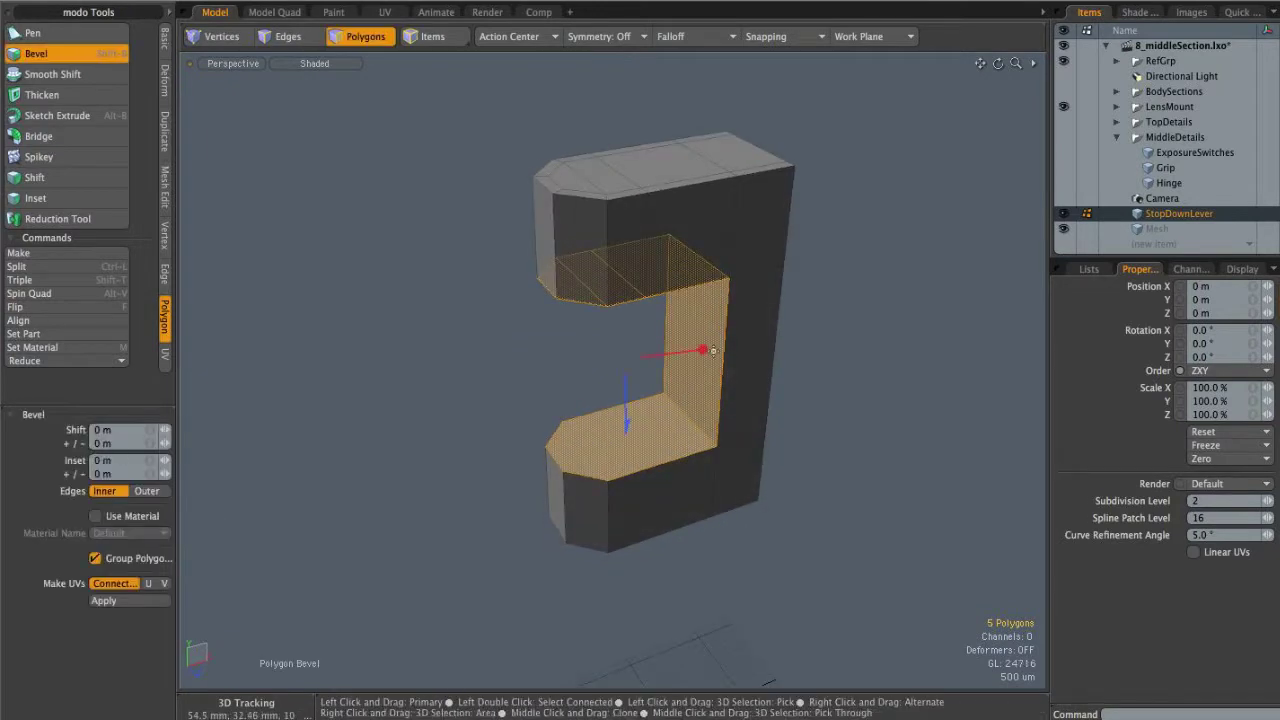
key("space")
left_click(863, 352)
Step: Add loop slices around the C-shaped block's arms, placing the cut near the upper arm's top at 83.5%
left_click_drag(703, 275, 691, 333, "alt")
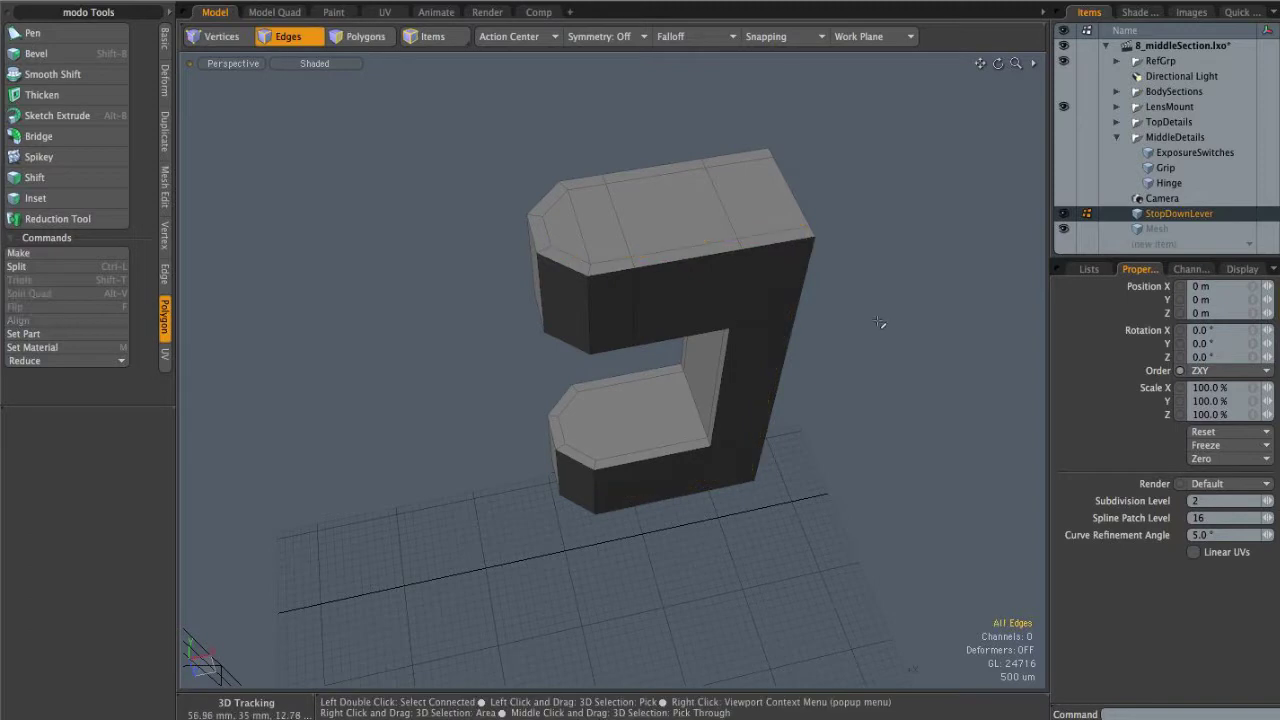
left_click_drag(699, 289, 616, 186, "alt")
key("alt+c")
left_click(624, 280)
key("alt+c")
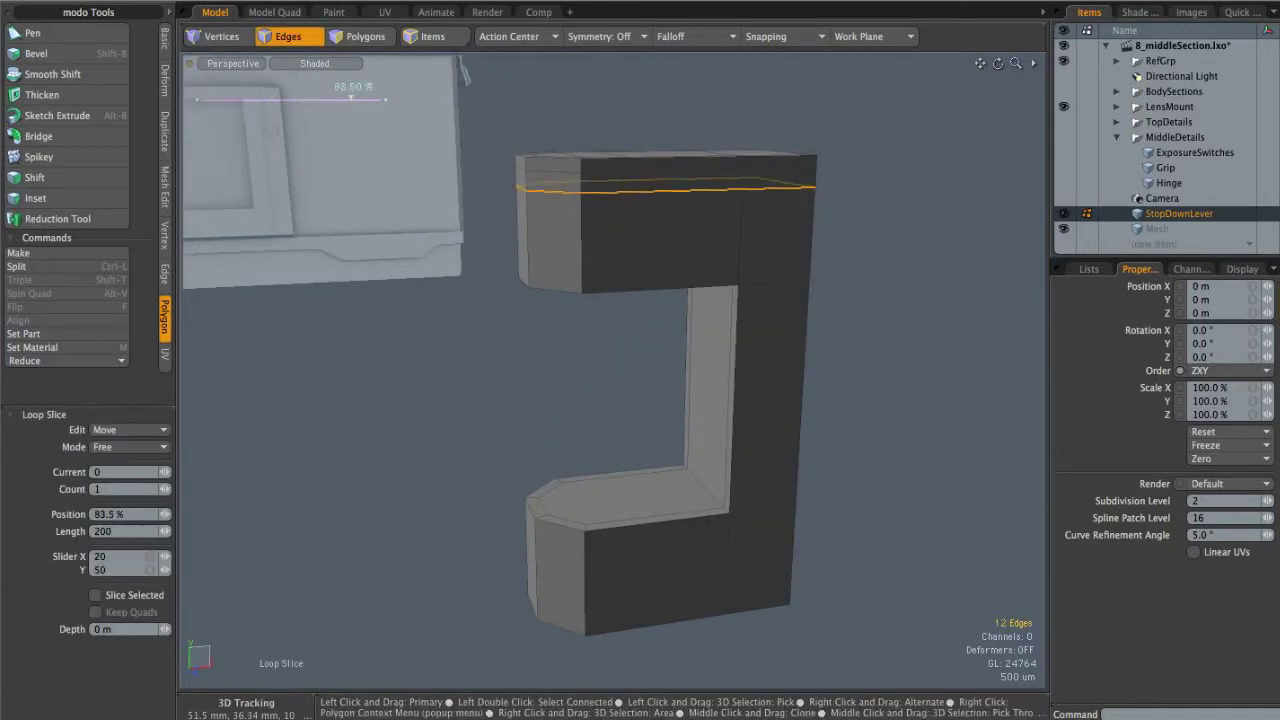
key("space")
left_click(562, 371)
Step: Unhide the remaining lever geometry and bring the final construction stage into view
key("u")
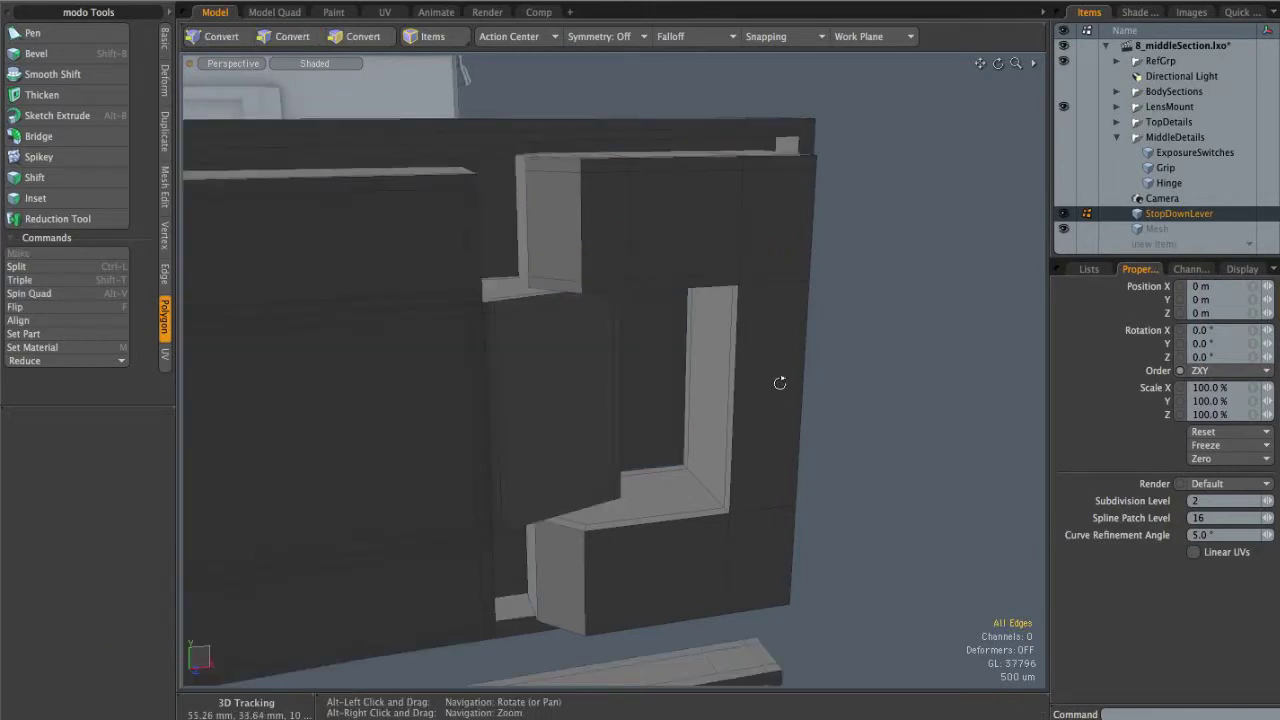
scroll(786, 380, "down", 5)
left_click_drag(770, 385, 725, 250, "alt+shift")
left_click_drag(660, 285, 617, 309, "alt")
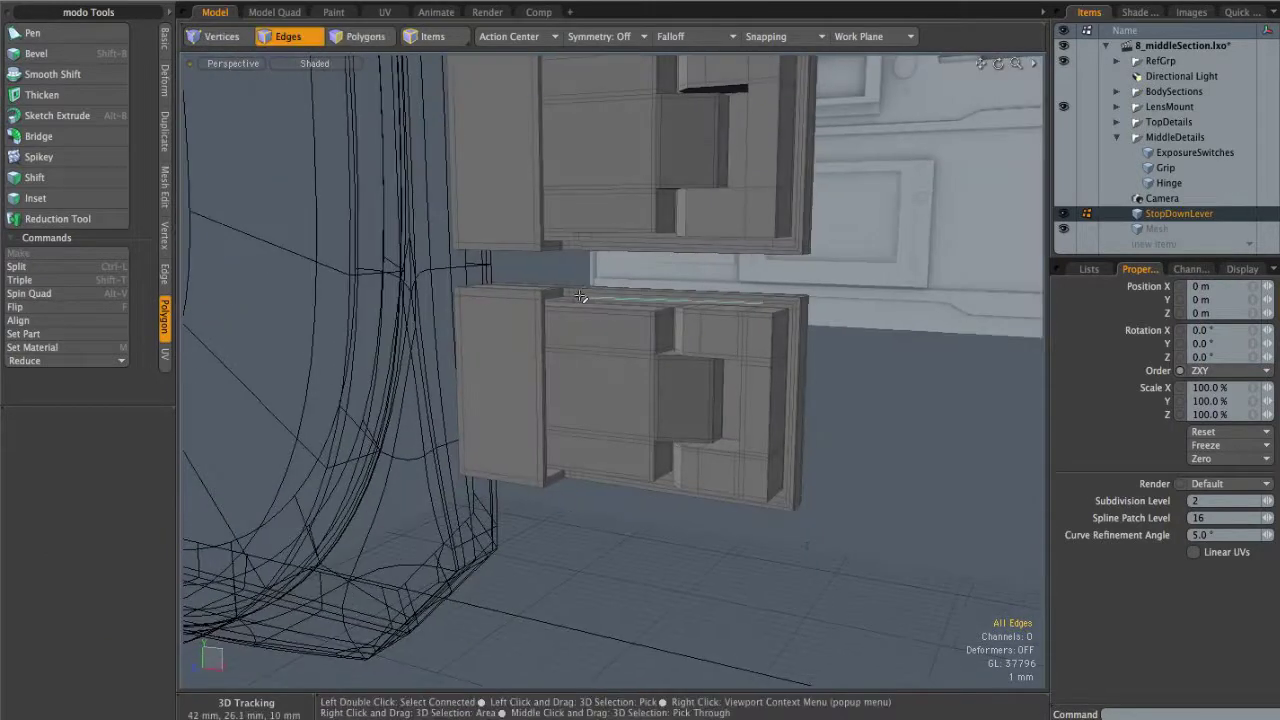
Step: Isolate the complete final lever stage and turn on subdivision for it
right_click_drag(880, 315, 826, 290)
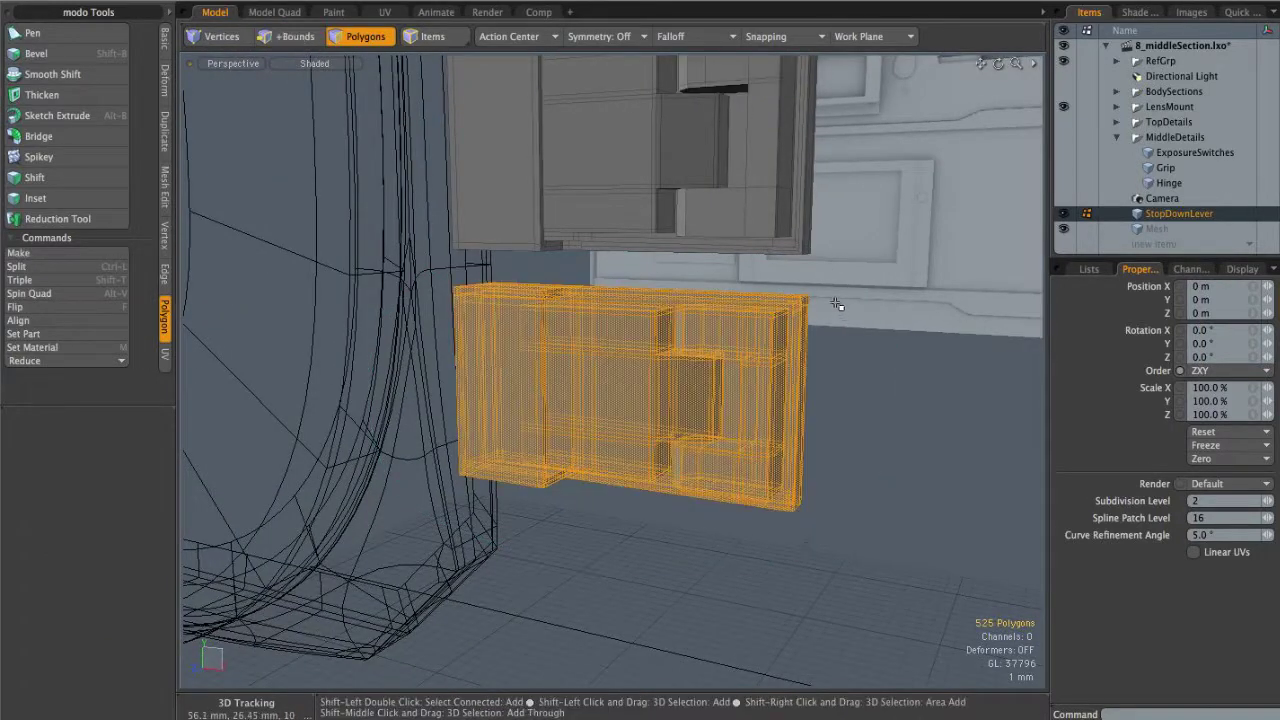
key("shift+h")
key("Tab")
left_click(857, 323)
left_click_drag(858, 324, 791, 436, "alt")
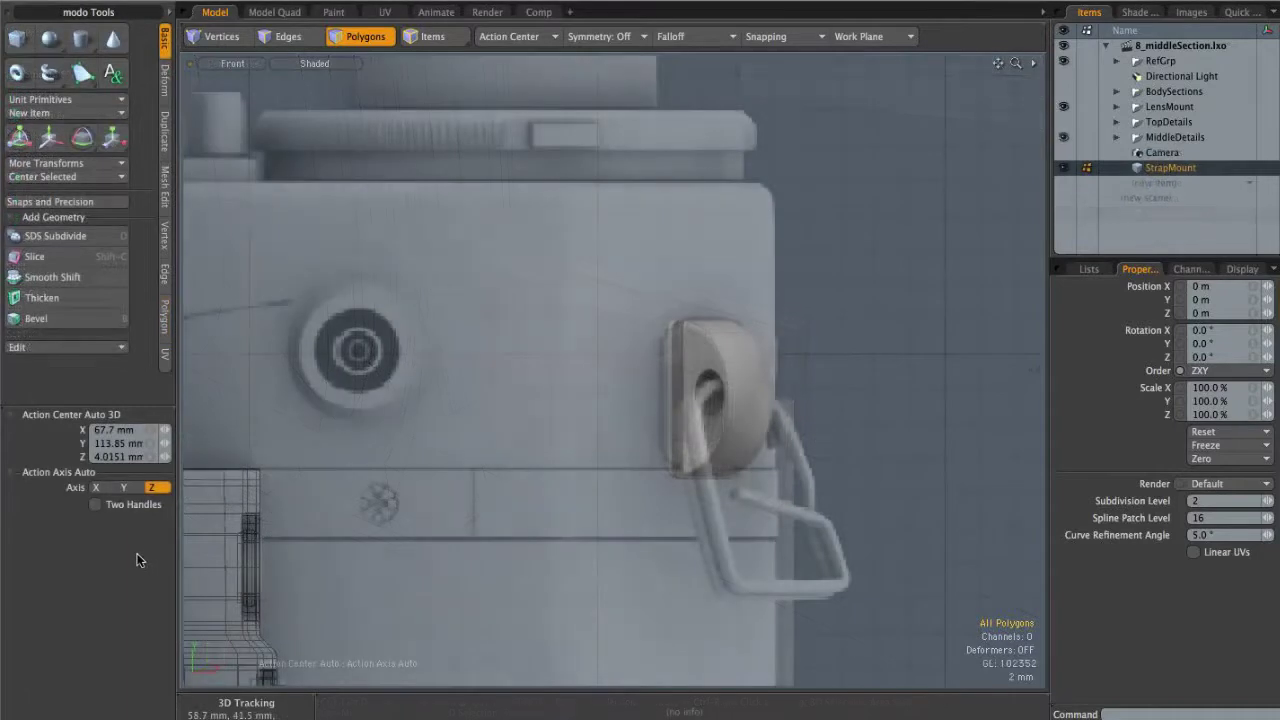
Step: Examine the StrapMount model against the front reference image and from several perspective angles
left_click_drag(775, 317, 729, 310, "alt+shift")
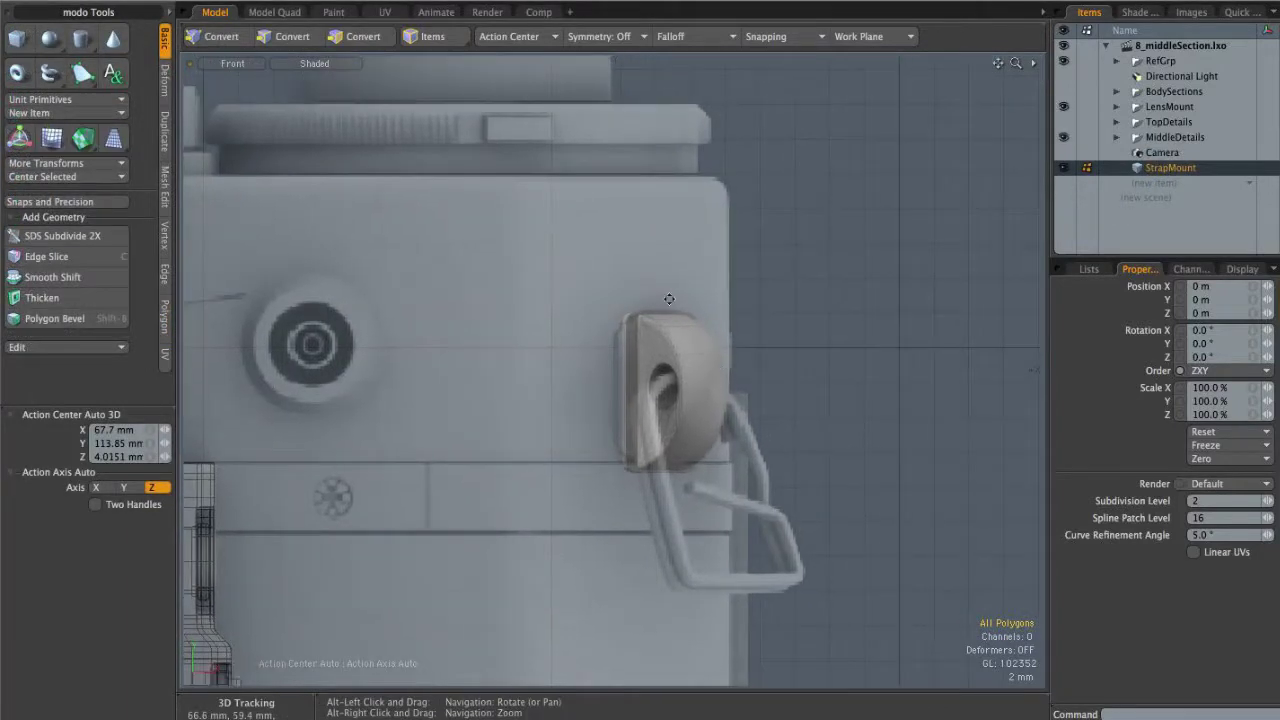
key("ctrl+space")
left_click(723, 375)
left_click_drag(723, 380, 558, 436, "alt")
scroll(558, 436, "down", 10)
left_click_drag(702, 367, 640, 475, "alt+shift")
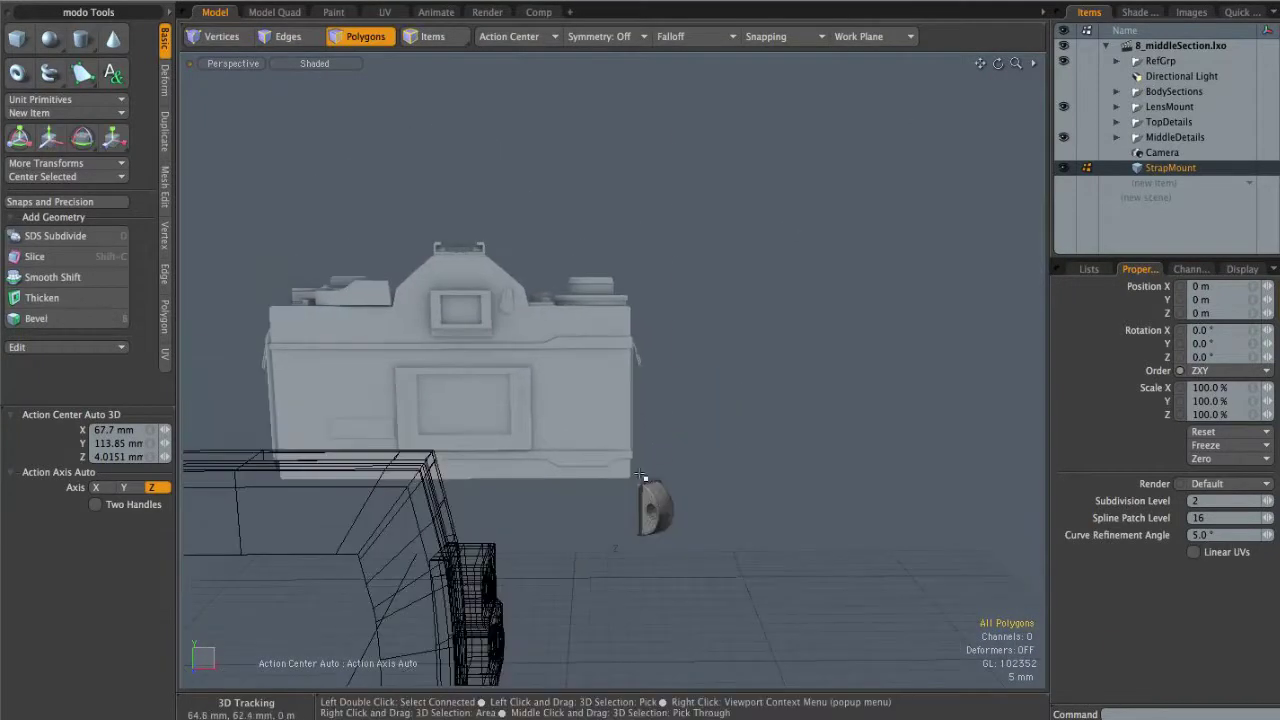
left_click_drag(818, 420, 646, 527, "alt")
left_click_drag(714, 387, 709, 300, "alt")
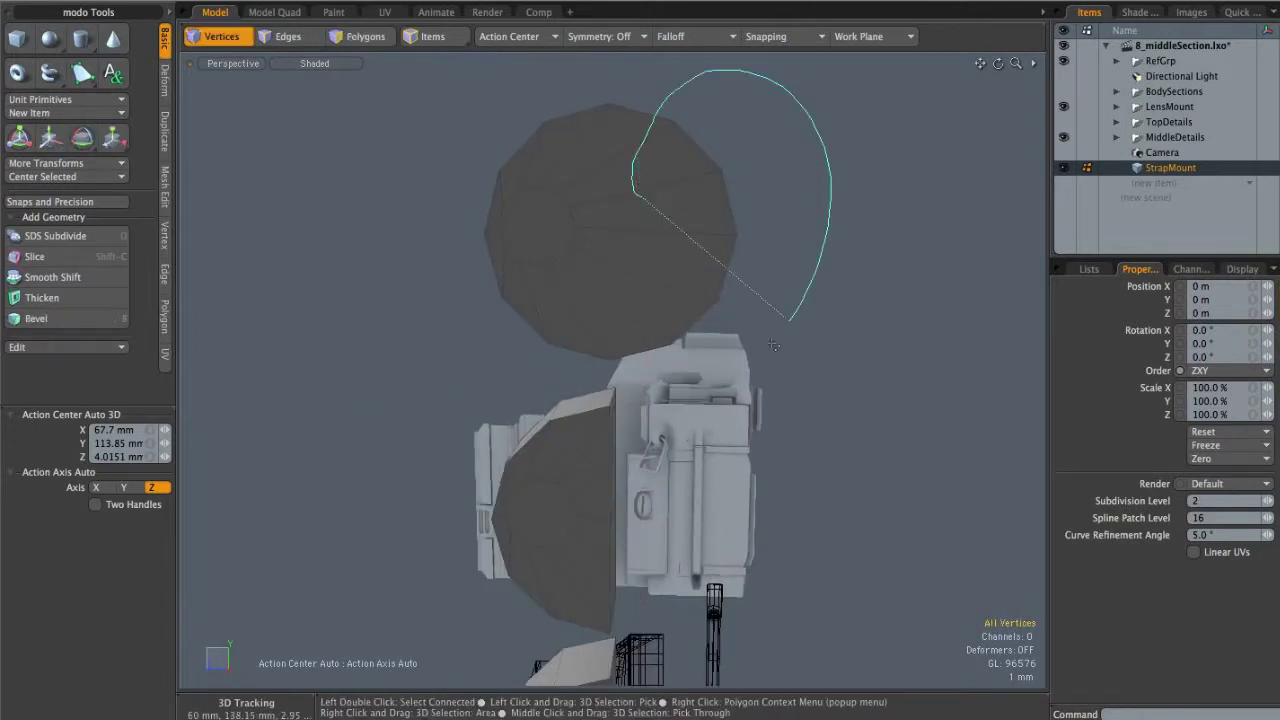
Step: Flatten the ten rear vertices of the strap mount's disc onto a vertical line, offset 3.45 mm along Z
left_click_drag(650, 360, 684, 350, "alt")
key("r")
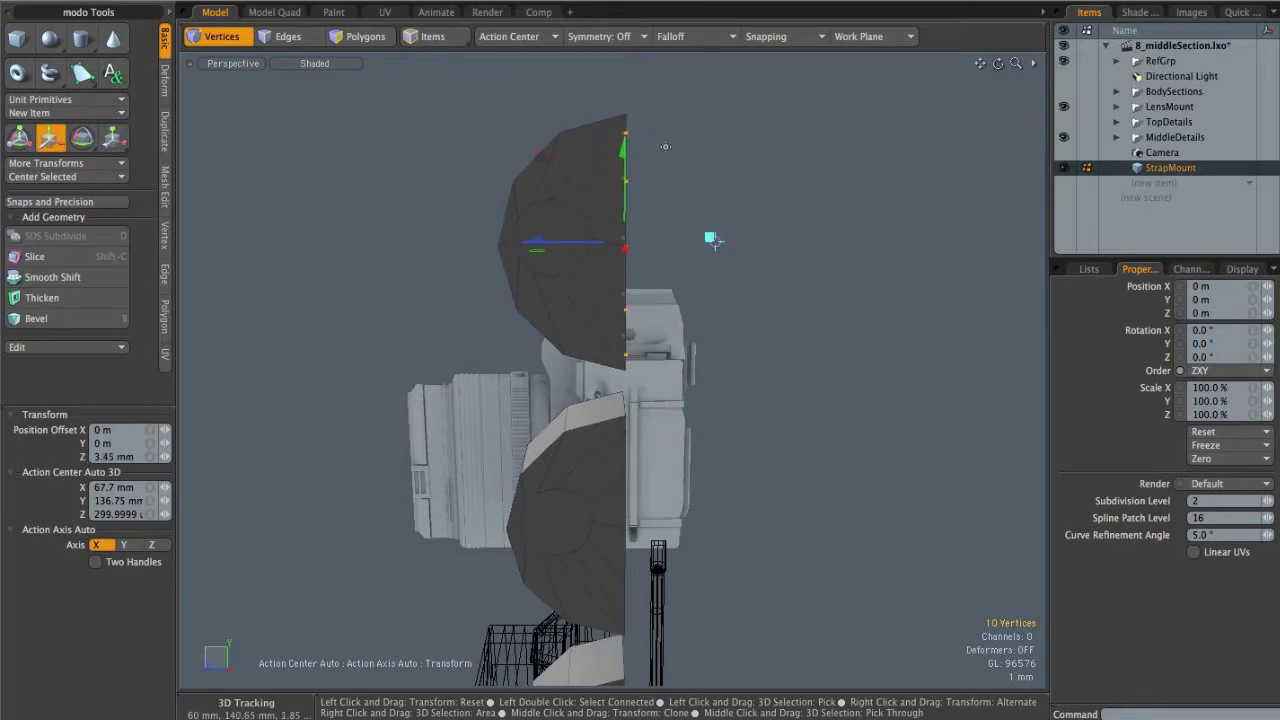
key("q")
left_click_drag(615, 393, 607, 322, "alt+shift")
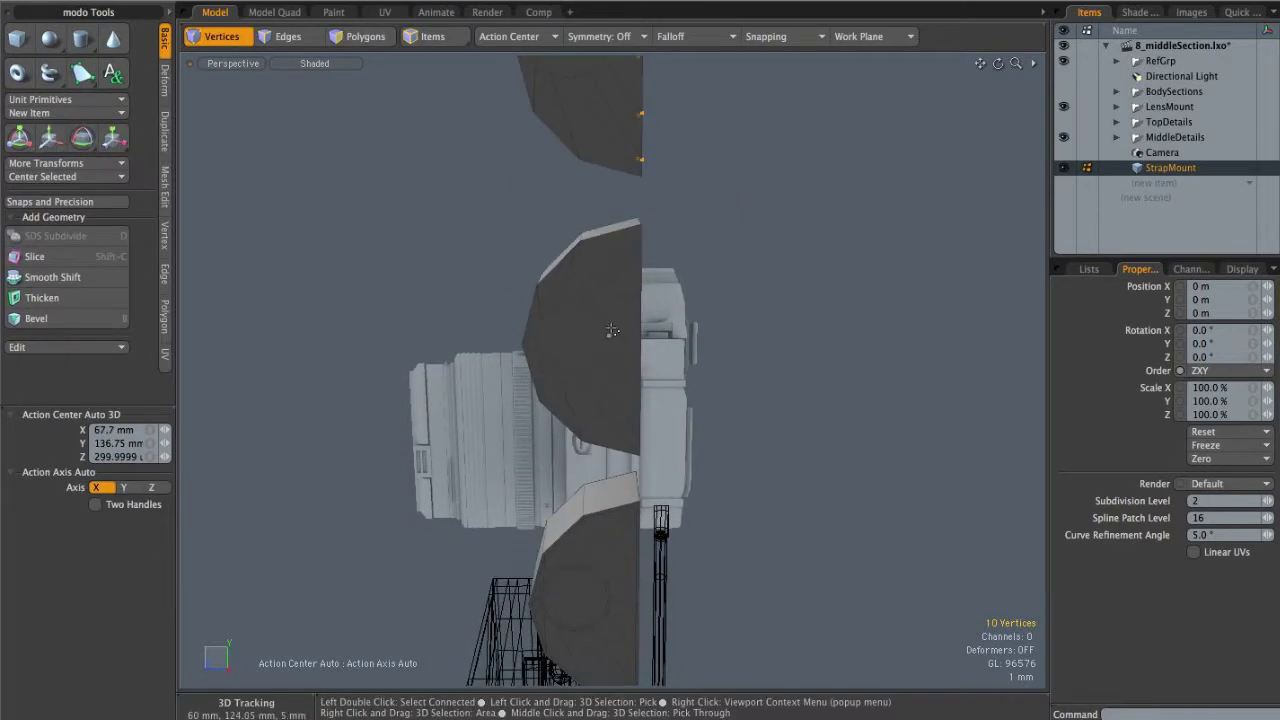
Step: Select the twelve side faces surrounding the circular outline on the strap mount and bevel them
key("2")
left_click_drag(671, 355, 643, 474, "alt")
right_click_drag(643, 474, 656, 472, "alt")
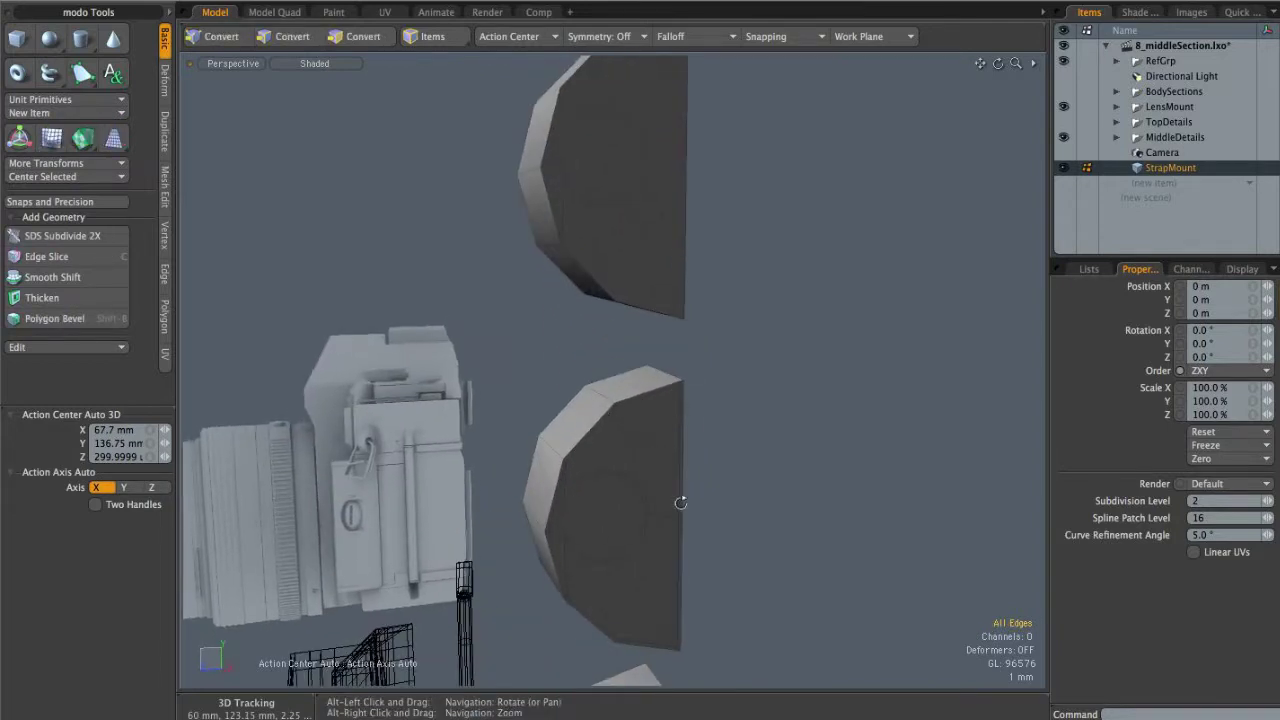
left_click_drag(653, 307, 662, 346, "alt+shift")
left_click_drag(631, 263, 654, 257, "ctrl+alt")
key("3")
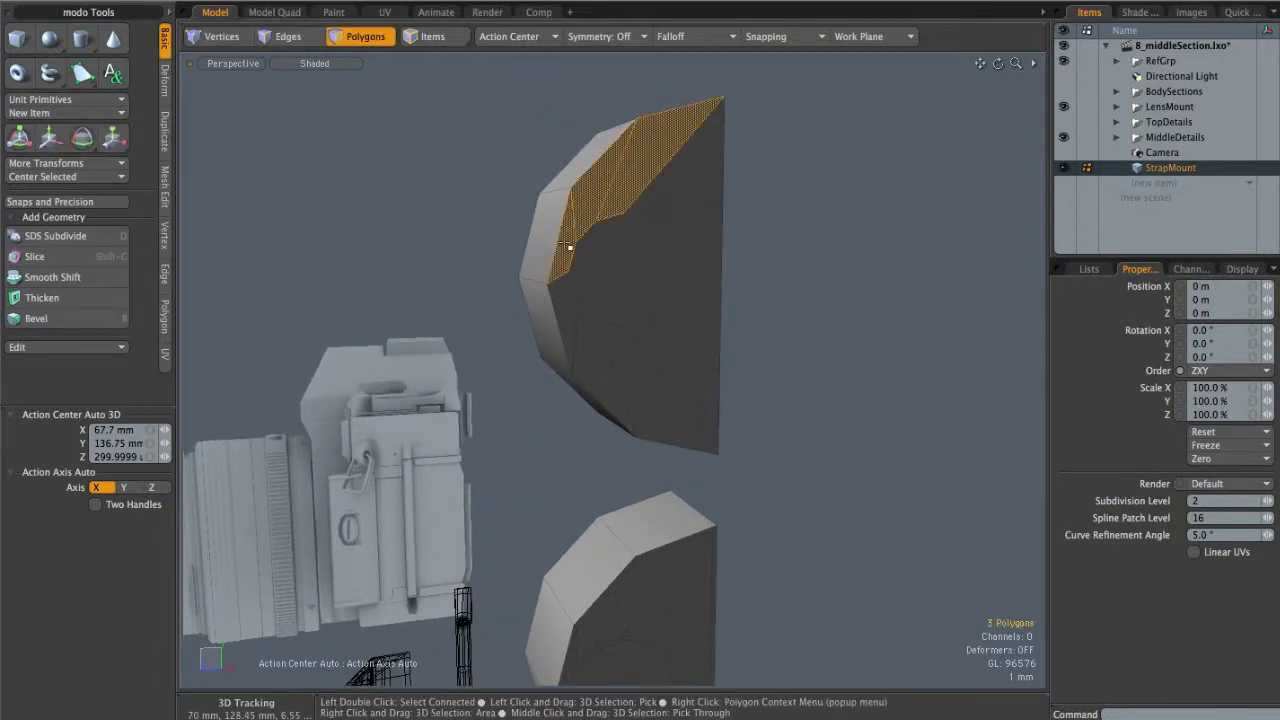
key("b")
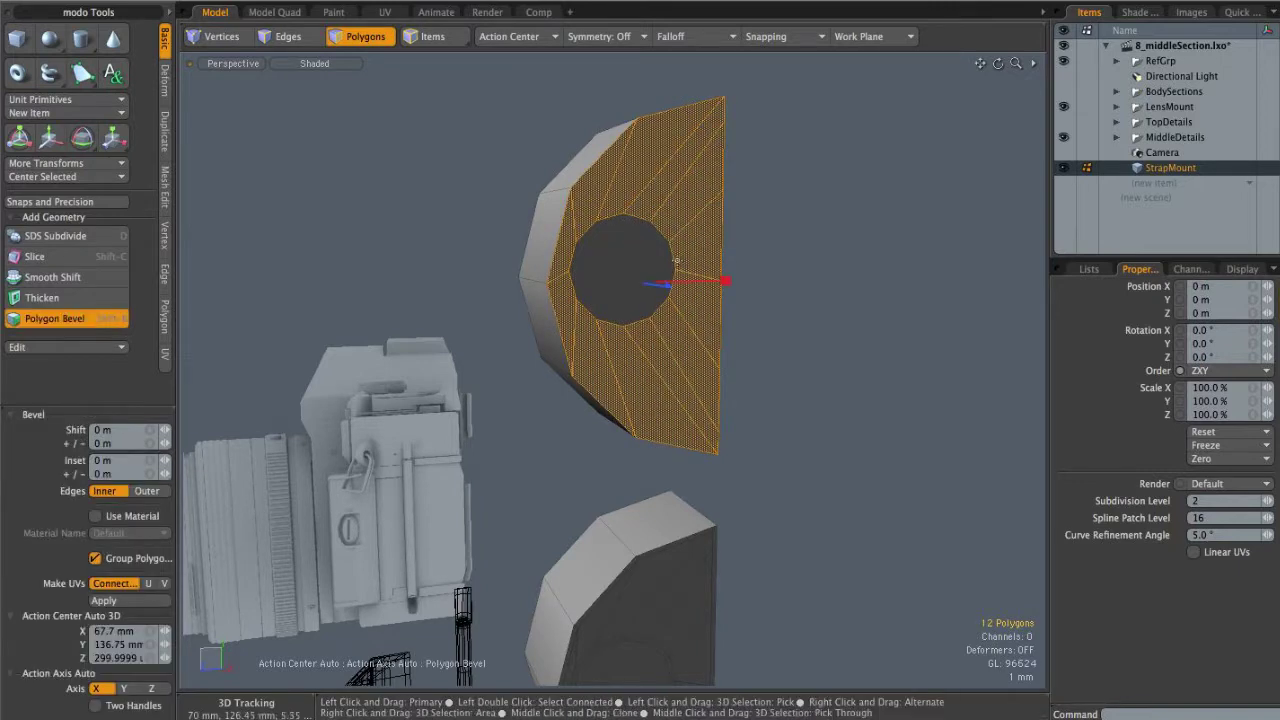
key("Escape")
Step: Select the circular faces on both sides of the strap mount and bevel them inward with a -100 um shift
left_click_drag(618, 568, 588, 374, "alt")
left_click_drag(588, 374, 626, 377, "alt")
left_click_drag(626, 290, 632, 333, "alt+shift")
left_click_drag(547, 275, 510, 296, "alt")
left_click(613, 263, "shift")
right_click_drag(560, 294, 676, 288, "alt")
left_click_drag(676, 288, 633, 266, "alt")
key("shift+b")
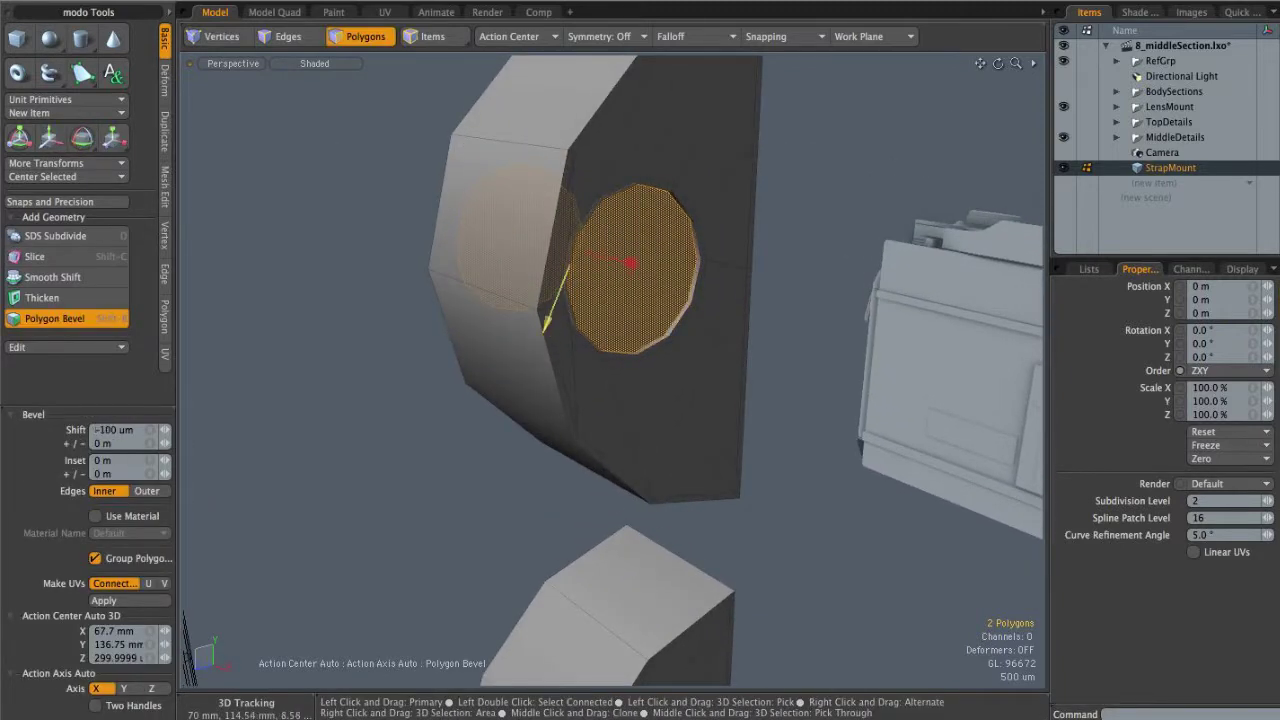
key("q")
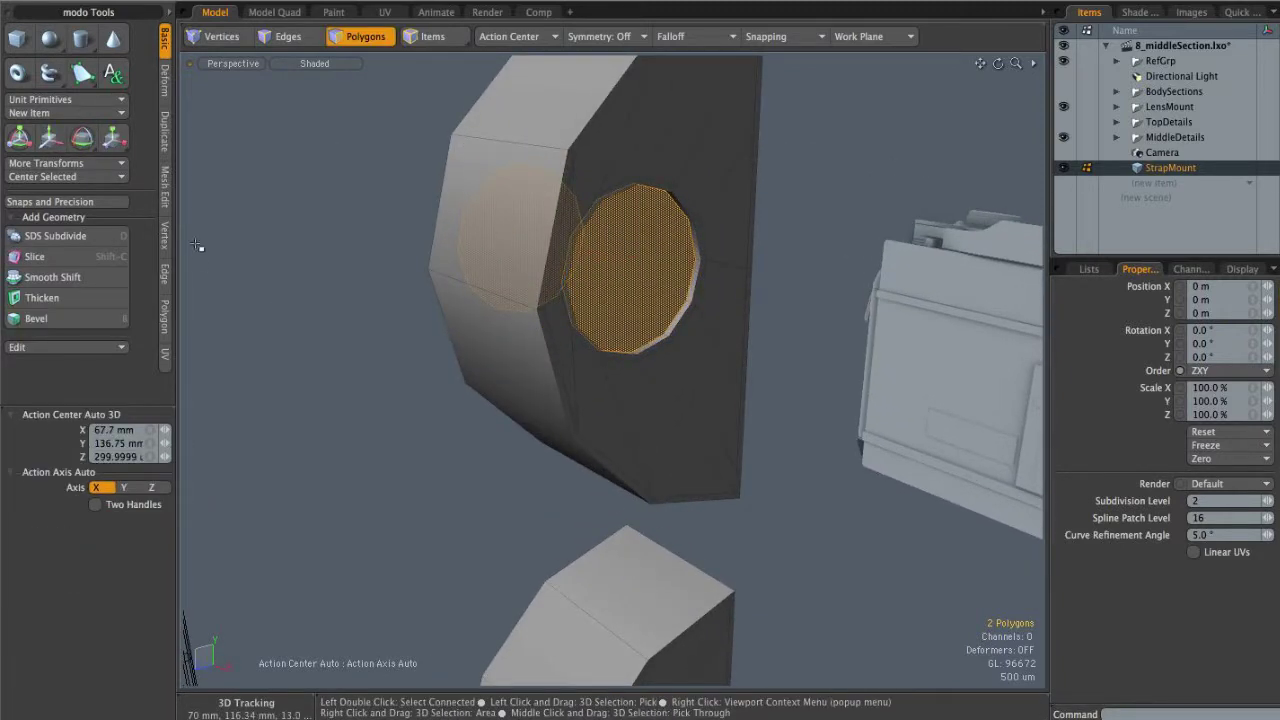
Step: Bridge the two circular faces to open a hole through the strap mount
left_click(165, 325)
left_click(80, 137)
key("q")
Step: Select and remove the flat back faces of the strap mount
left_click_drag(720, 329, 690, 330, "alt")
right_click_drag(690, 330, 560, 435, "alt")
left_click_drag(668, 270, 662, 222, "alt+shift")
right_click_drag(655, 300, 743, 369, "alt")
left_click_drag(743, 369, 621, 323, "alt")
left_click_drag(576, 413, 484, 410, "alt")
left_click_drag(642, 521, 640, 225, "alt")
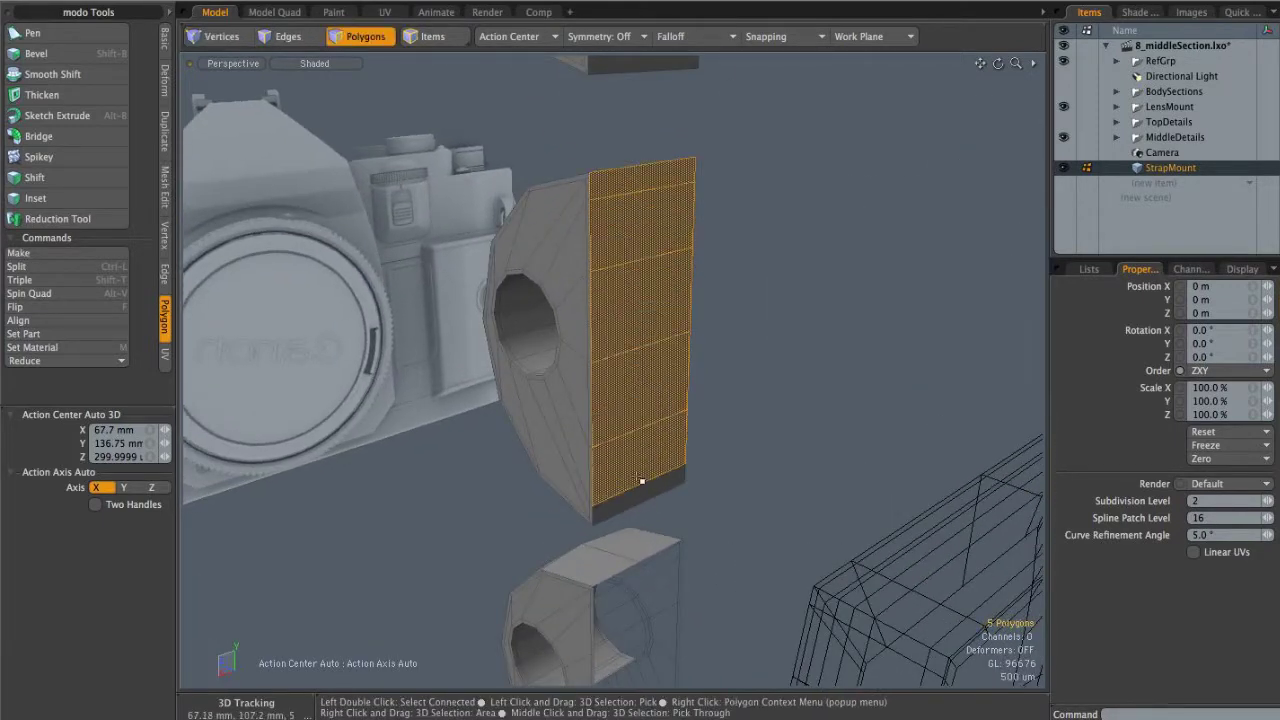
left_click_drag(509, 259, 648, 342, "alt")
Step: Add a single loop slice down the middle of the strap mount's curved outer surface
key("2")
left_click_drag(555, 243, 740, 212, "alt")
left_click(598, 250)
key("alt+c")
left_click(601, 252)
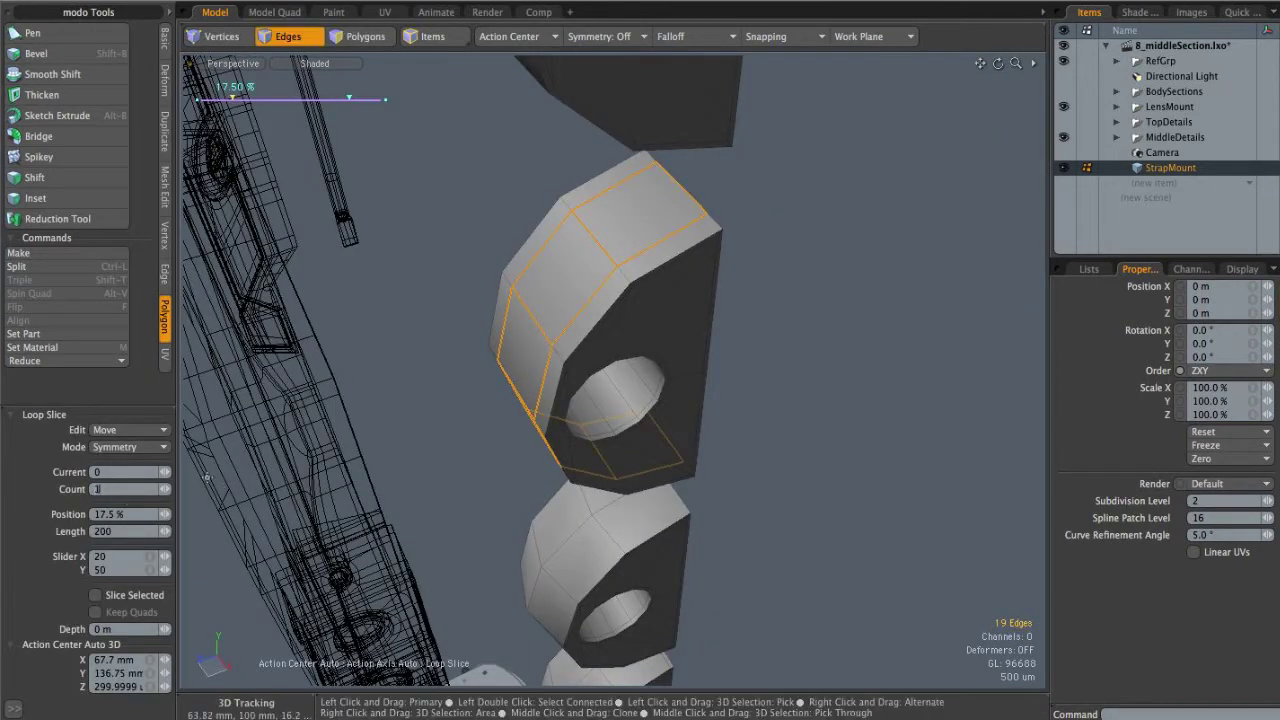
key("q")
Step: Scale the strap mount's middle edge loop to 111% along Z to match the point in the top-view reference
key("ctrl+space")
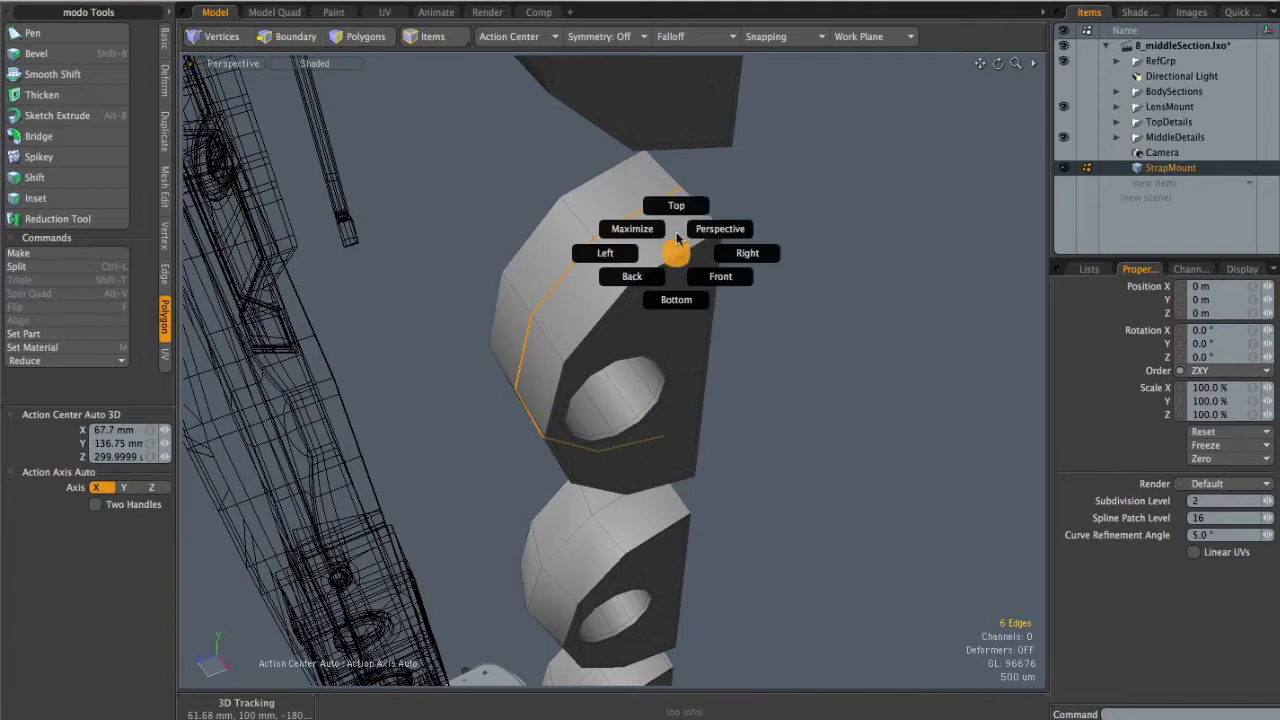
left_click(679, 211)
left_click_drag(624, 306, 677, 262, "alt+shift")
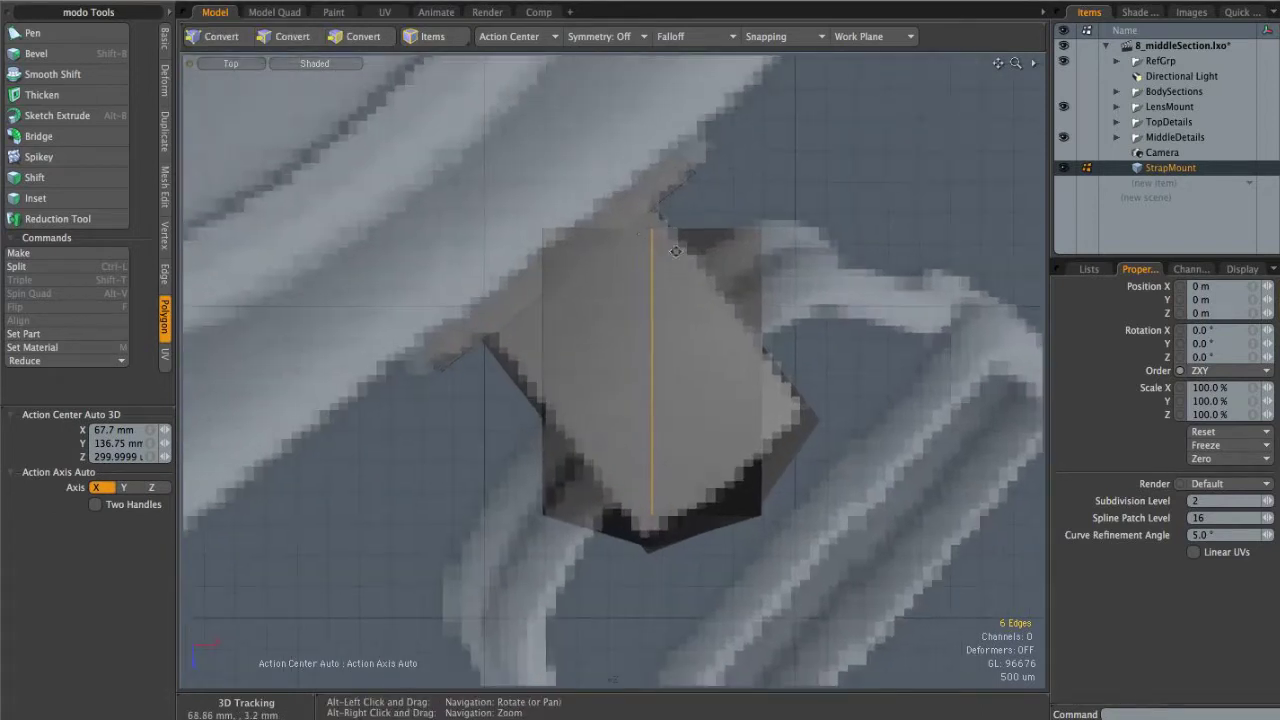
key("r")
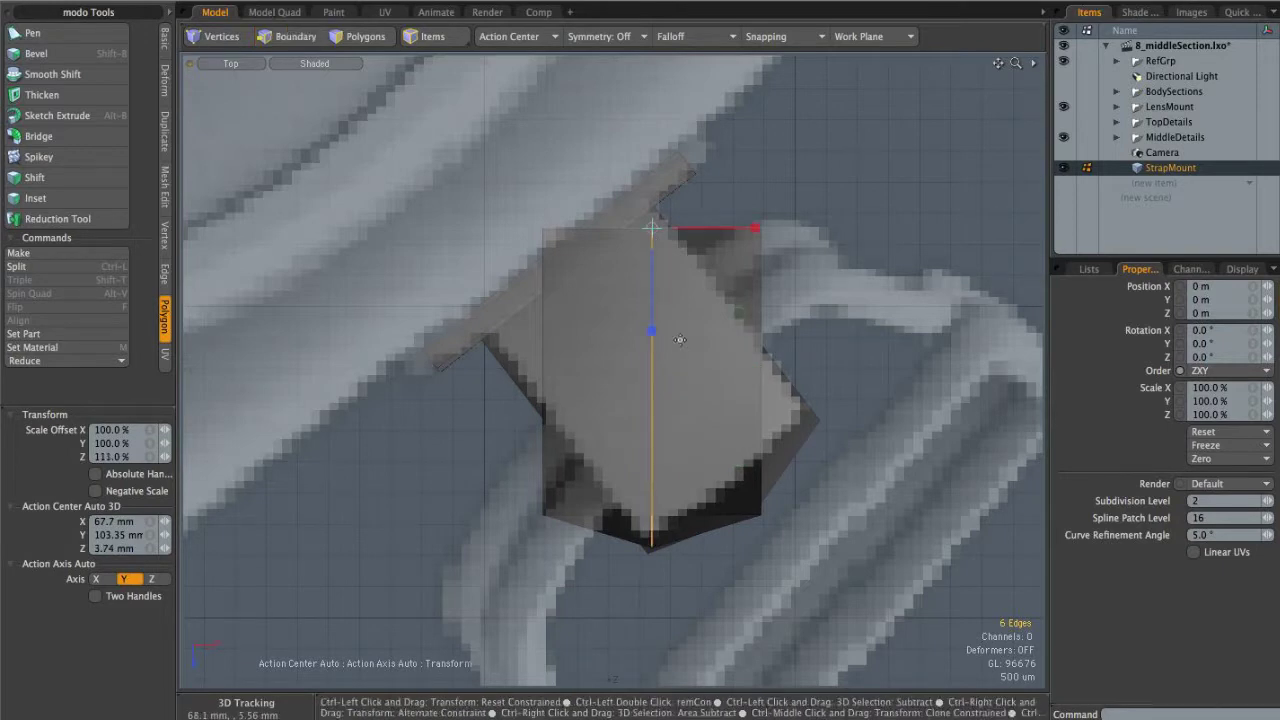
key("ctrl+space")
left_click(729, 311)
left_click_drag(729, 308, 580, 273, "alt")
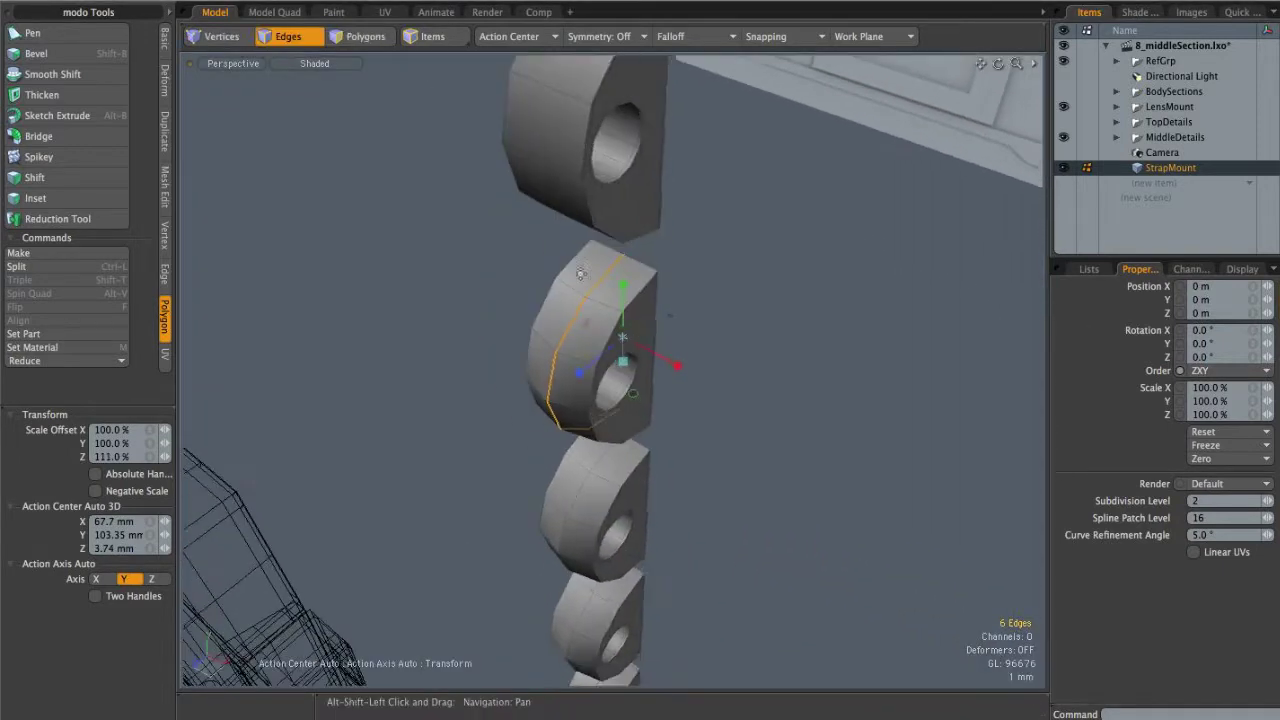
Step: Cut diagonal edges with Edge Slice from the inner vertices to the outer lower back corners on both sides of the strap mount
left_click_drag(622, 490, 634, 503, "alt")
right_click_drag(634, 503, 590, 480, "alt")
left_click_drag(590, 480, 540, 450, "alt+shift")
right_click_drag(590, 440, 791, 406, "alt")
left_click_drag(791, 406, 660, 325, "alt")
left_click_drag(660, 325, 649, 360, "alt+shift")
right_click_drag(649, 360, 590, 375, "alt")
left_click_drag(590, 375, 612, 394, "alt+shift")
right_click_drag(612, 394, 757, 377, "alt")
left_click_drag(757, 377, 677, 317, "alt")
right_click_drag(677, 317, 787, 309, "alt")
left_click_drag(787, 309, 741, 330, "alt")
key("c")
left_click(657, 296)
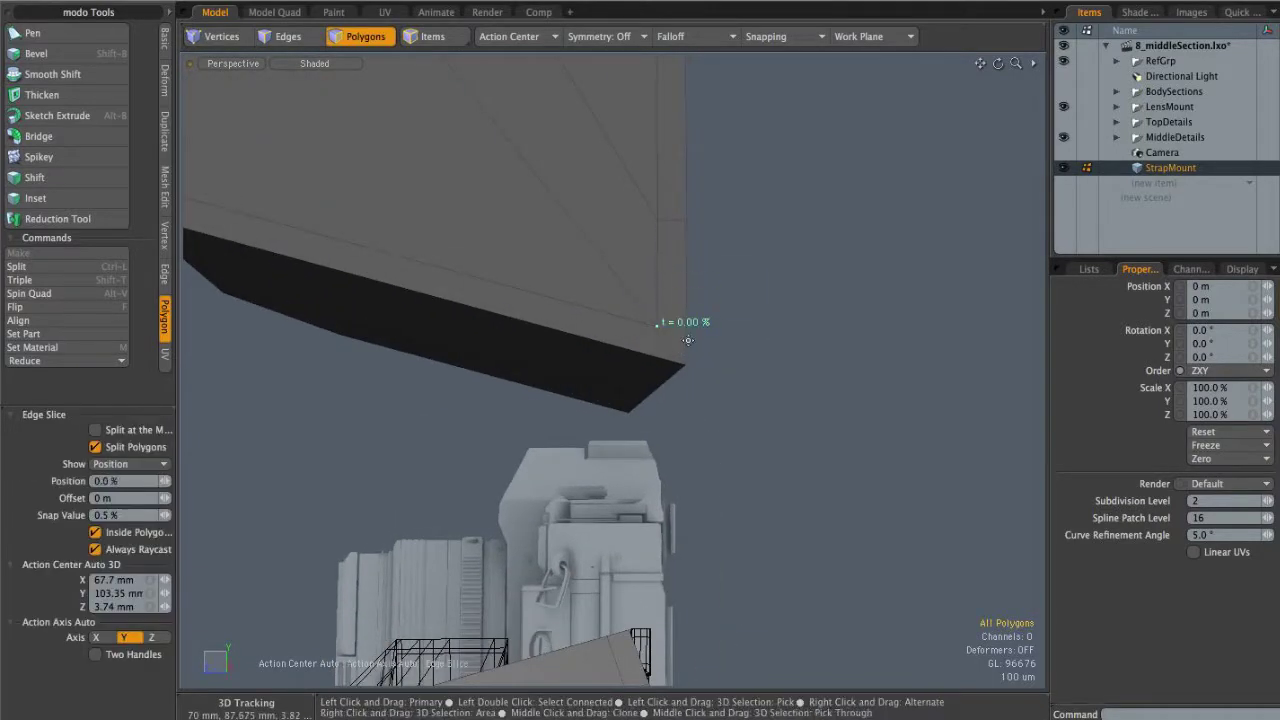
mouse_move(658, 361)
left_mouse_down("alt")
mouse_move(694, 366)
mouse_move(480, 412)
mouse_move(658, 385)
mouse_move(794, 397)
mouse_move(588, 326)
mouse_move(591, 340)
mouse_move(677, 369)
left_mouse_up("alt")
left_click(638, 391)
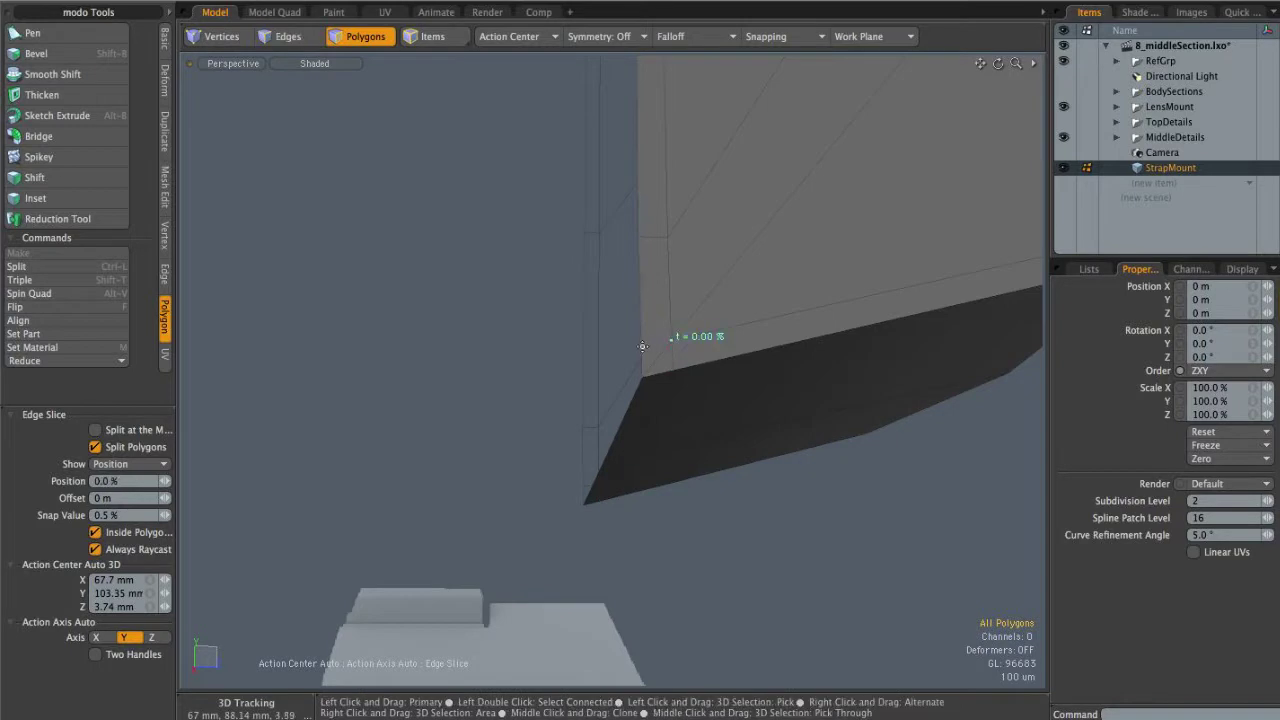
key("space")
Step: Toggle the strap mount's subdivision smoothing on and off to check the newly cut corners
left_click_drag(730, 440, 652, 426, "alt")
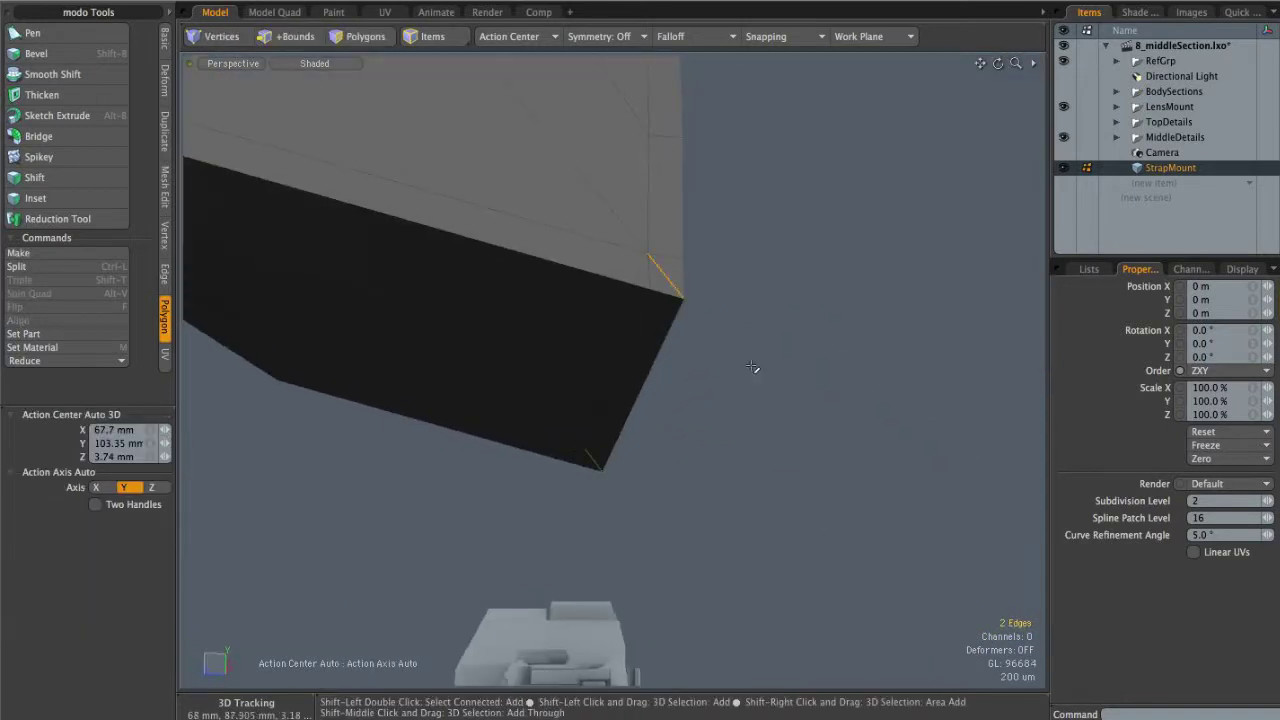
key("Tab")
left_click_drag(778, 330, 745, 353, "alt")
key("Tab")
left_click_drag(811, 390, 816, 474, "alt")
left_click_drag(701, 477, 627, 284, "alt")
Step: Isolate the strap mount's rectangular back plate and convert it to a subdivision surface with rounded corners
key("3")
key("shift+h")
left_click(829, 435)
key("2")
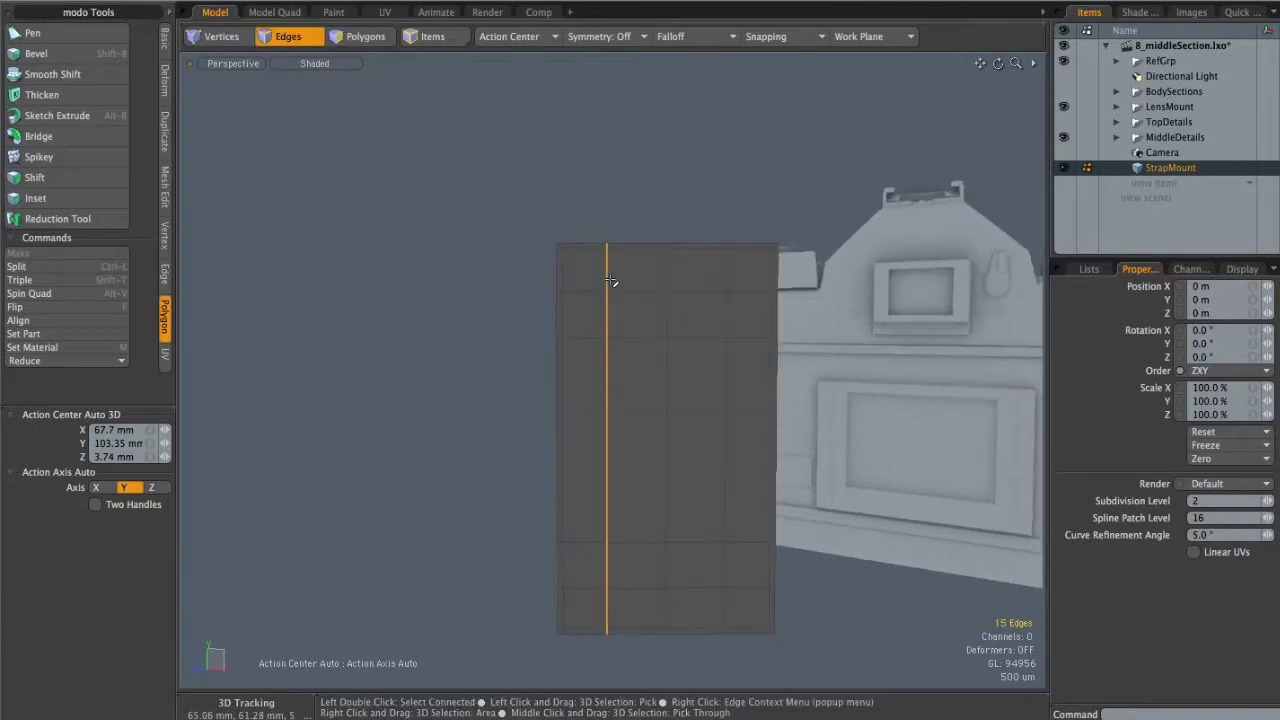
left_click_drag(678, 285, 644, 280, "alt")
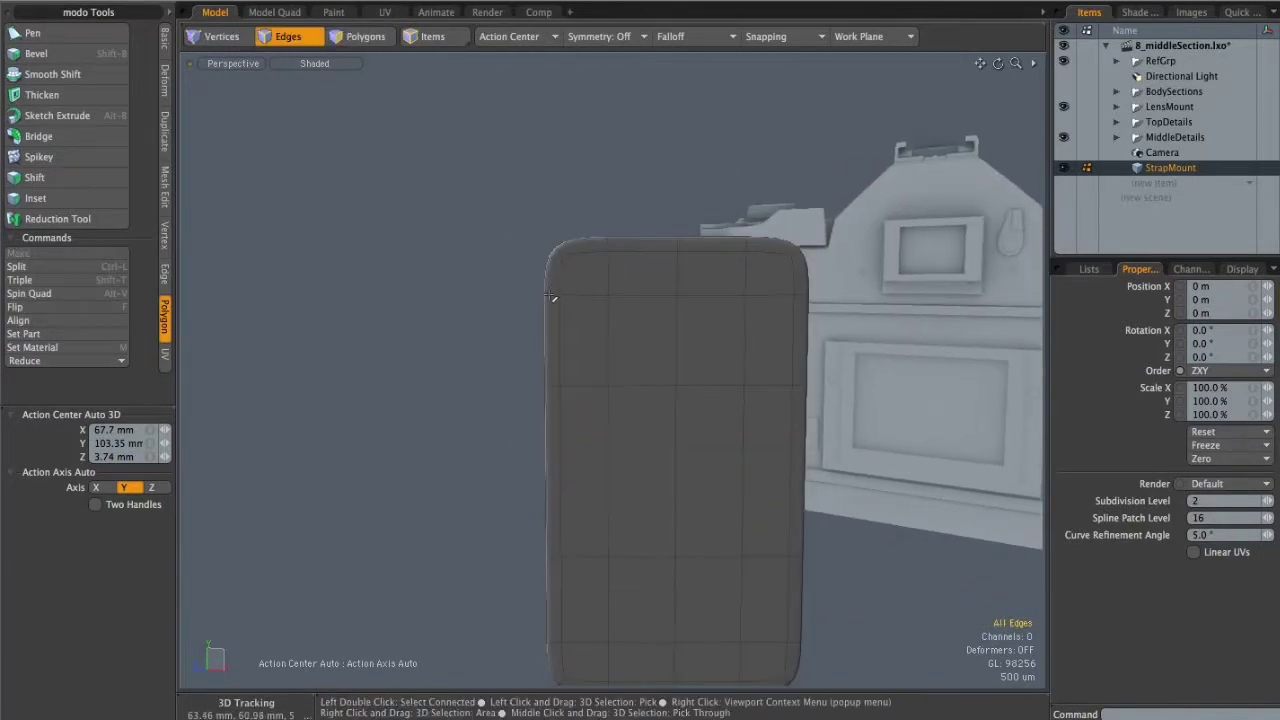
left_click_drag(548, 297, 563, 241, "alt")
left_click_drag(550, 321, 385, 352, "alt")
key("Tab")
left_click_drag(651, 417, 636, 418, "alt")
left_click_drag(655, 467, 663, 352, "alt")
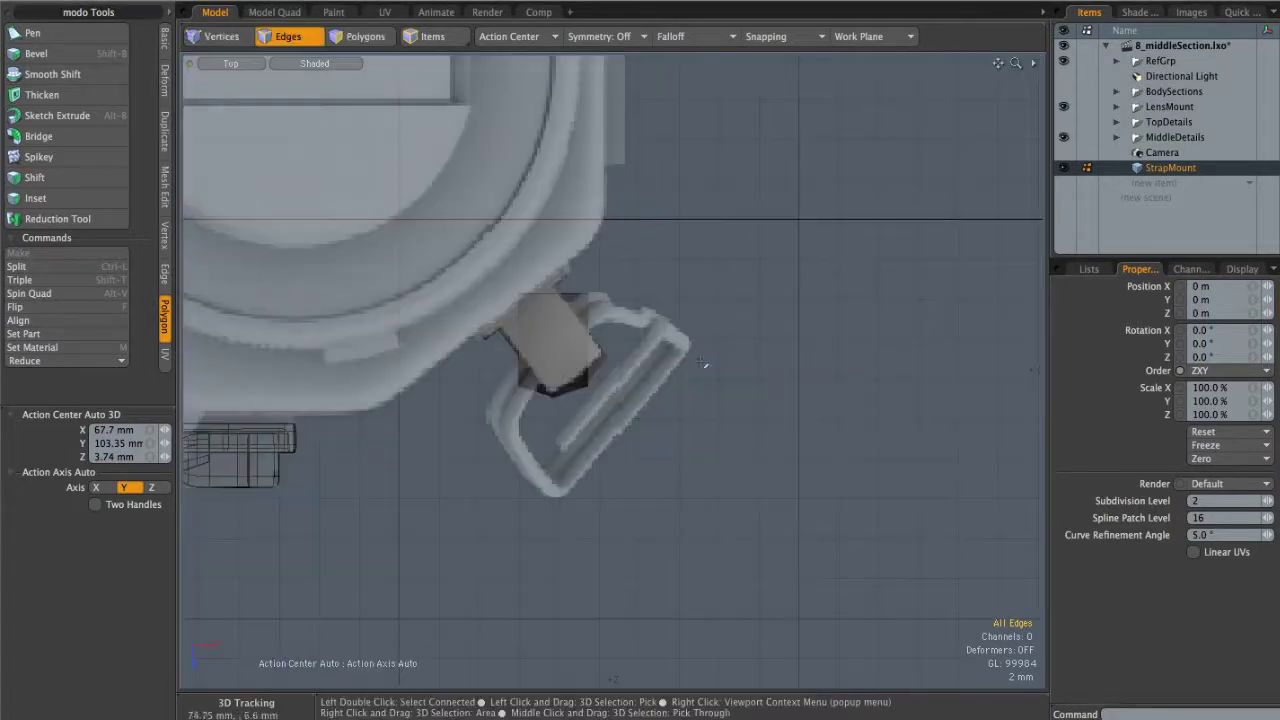
Step: Select the horizontal edge loops running around the strap mount's curved body to examine its edge flow
key("ctrl+space")
left_click(665, 384)
left_click_drag(671, 386, 598, 381, "ctrl+alt")
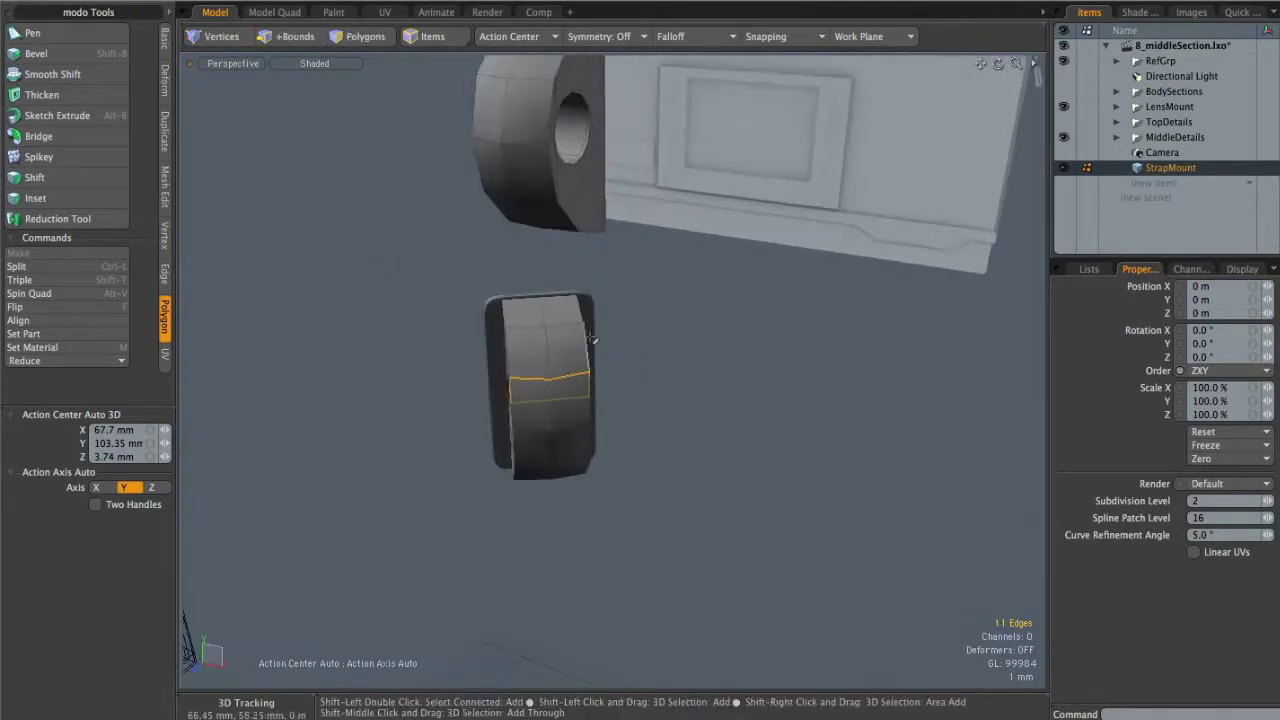
left_click_drag(700, 396, 549, 347, "alt")
left_click(694, 394)
left_click_drag(330, 375, 420, 370, "alt")
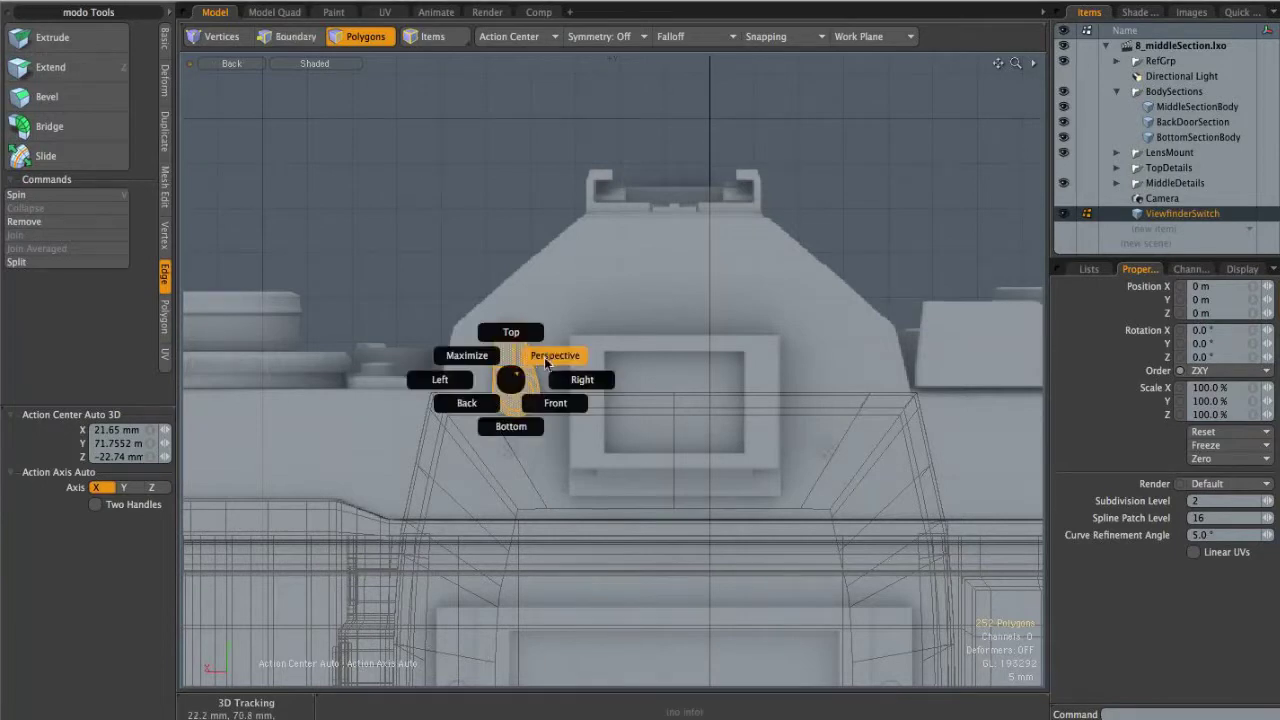
Step: Examine the viewfinder switch's raised block, round pivot and upper end from several angles
left_click(541, 364)
left_click_drag(563, 366, 645, 335, "alt")
left_click_drag(645, 335, 696, 384, "alt")
left_click_drag(611, 437, 593, 330, "alt")
left_click_drag(785, 476, 636, 411, "alt")
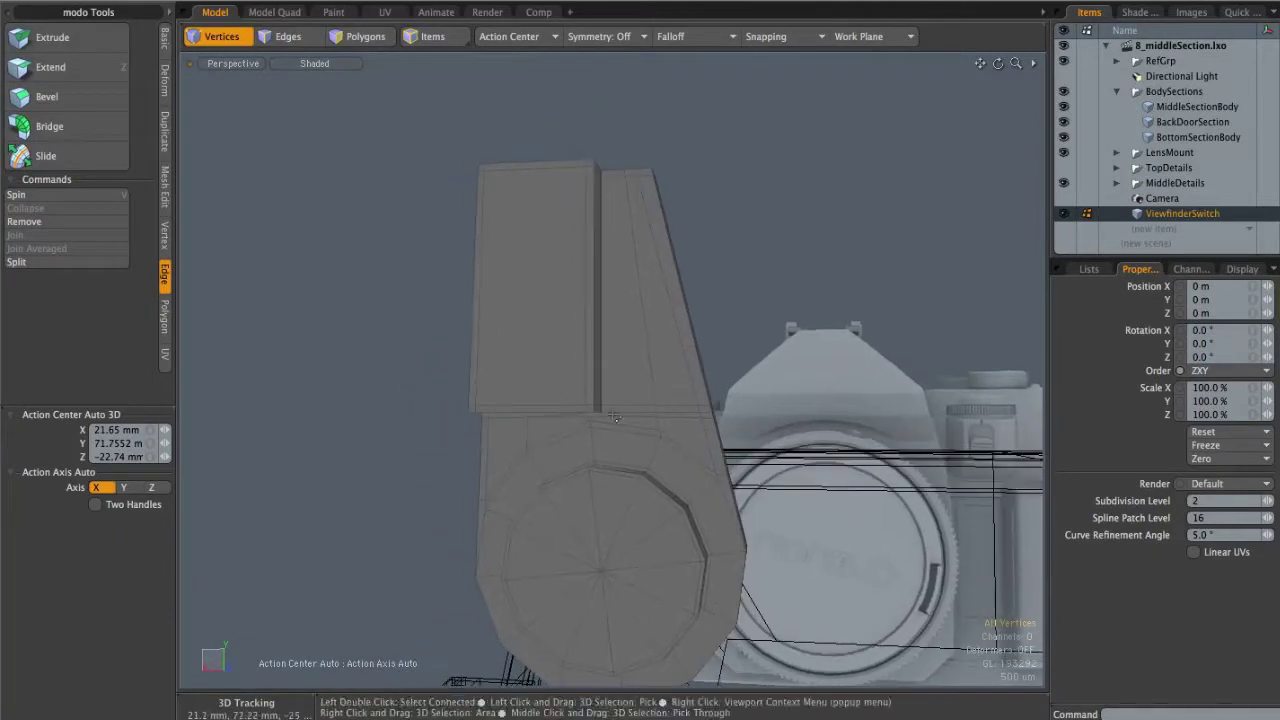
left_click_drag(608, 212, 563, 171, "alt")
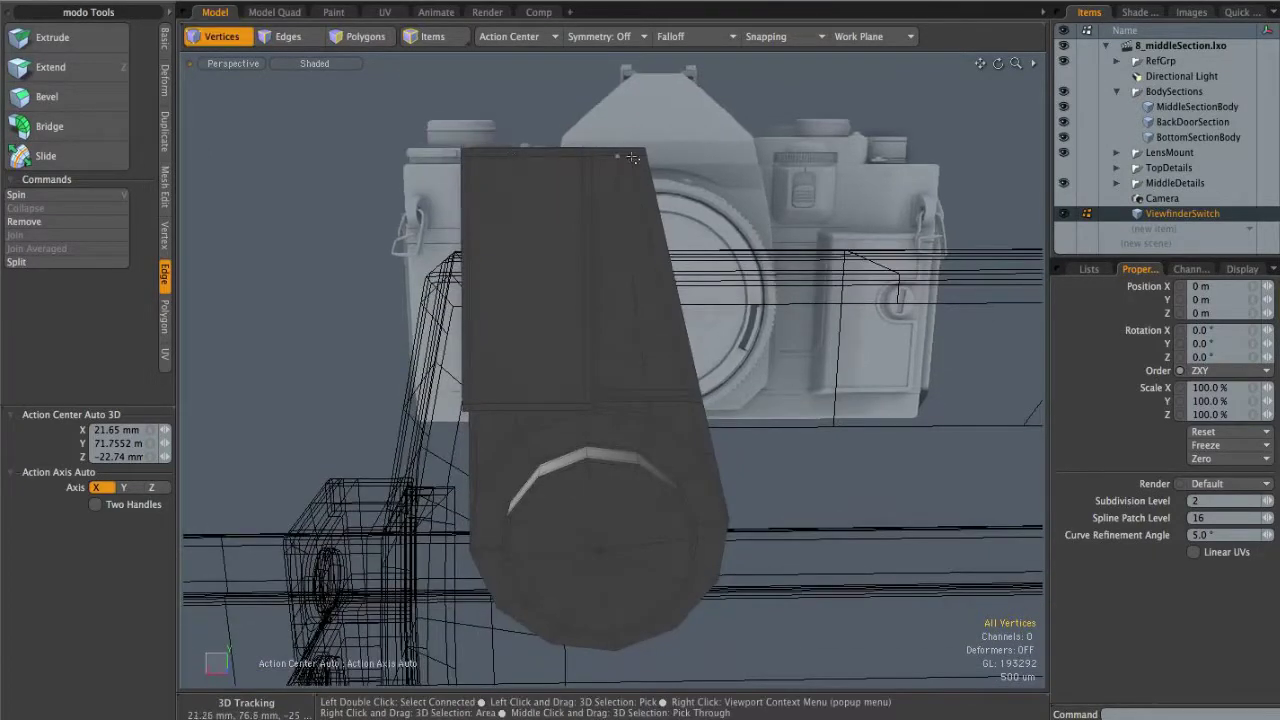
left_click_drag(617, 206, 584, 134, "alt")
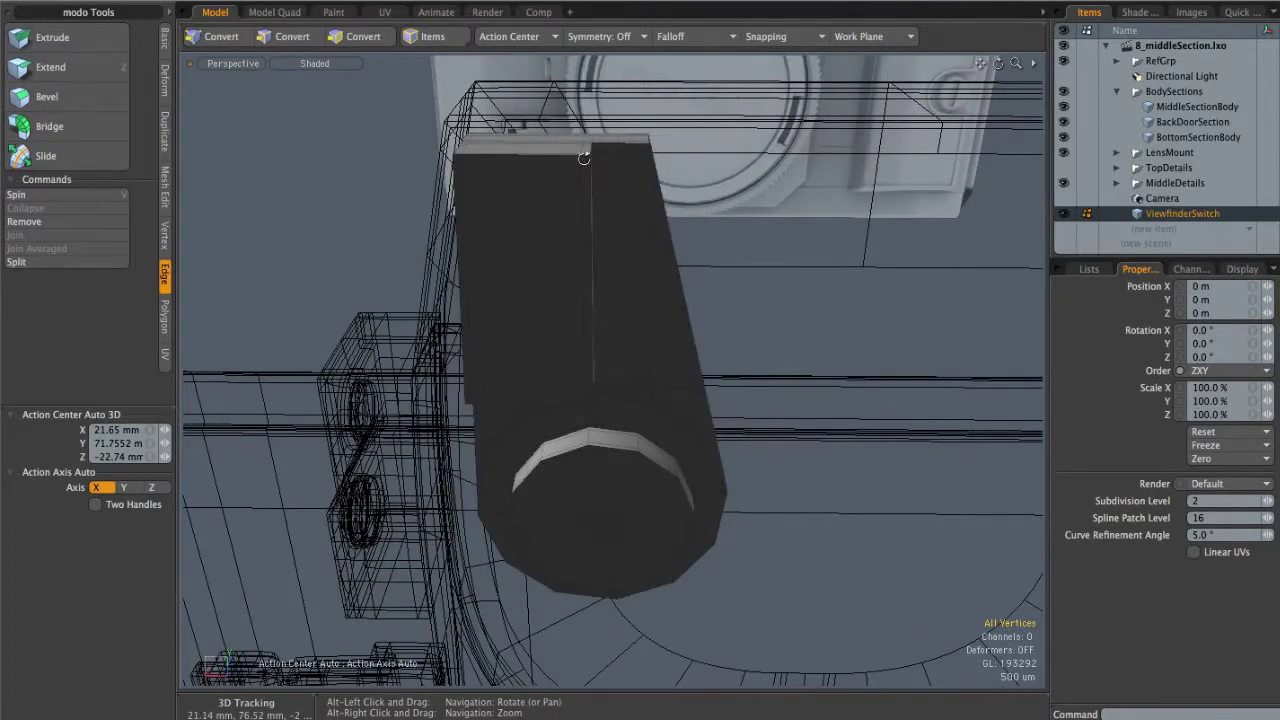
left_click_drag(613, 409, 575, 290, "alt")
Step: Select the raised block's front face and the long tapered side edges of the viewfinder switch to examine its construction
key("3")
left_click(572, 289)
left_click_drag(598, 378, 634, 378, "alt")
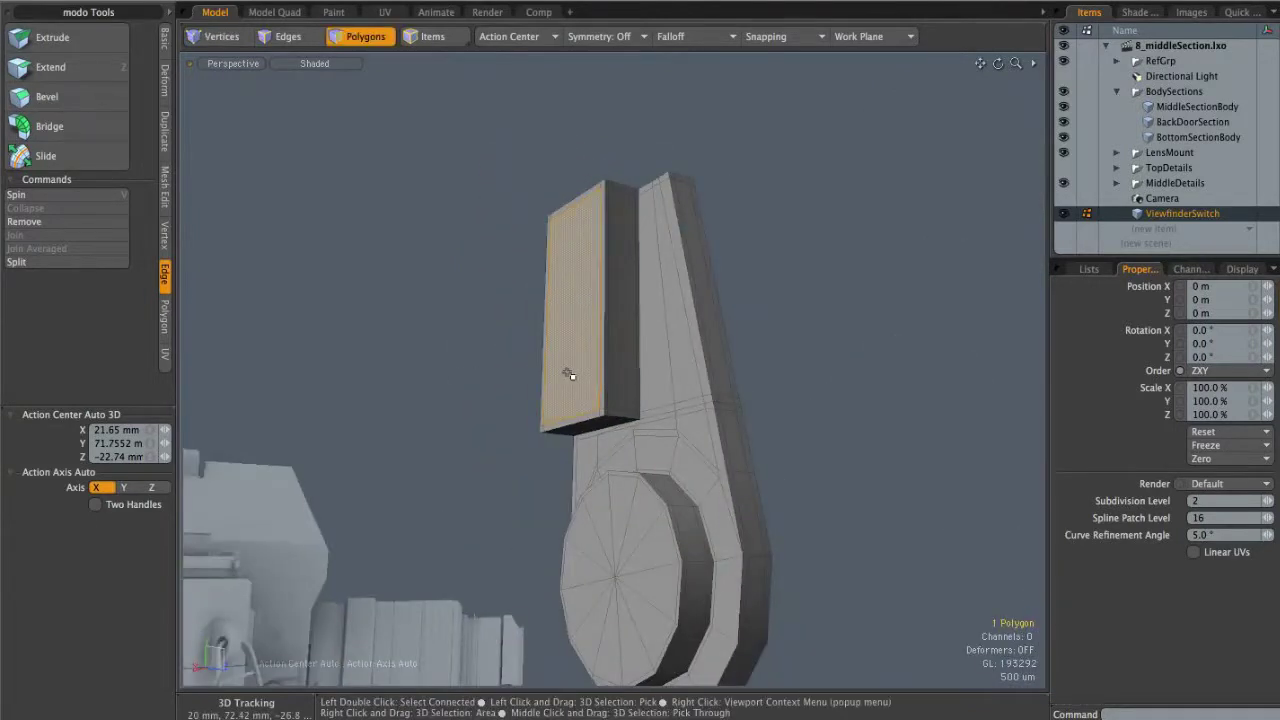
left_click_drag(640, 453, 641, 366, "alt+shift")
left_click_drag(641, 366, 692, 434, "alt")
left_click_drag(688, 481, 714, 329, "alt")
key("2")
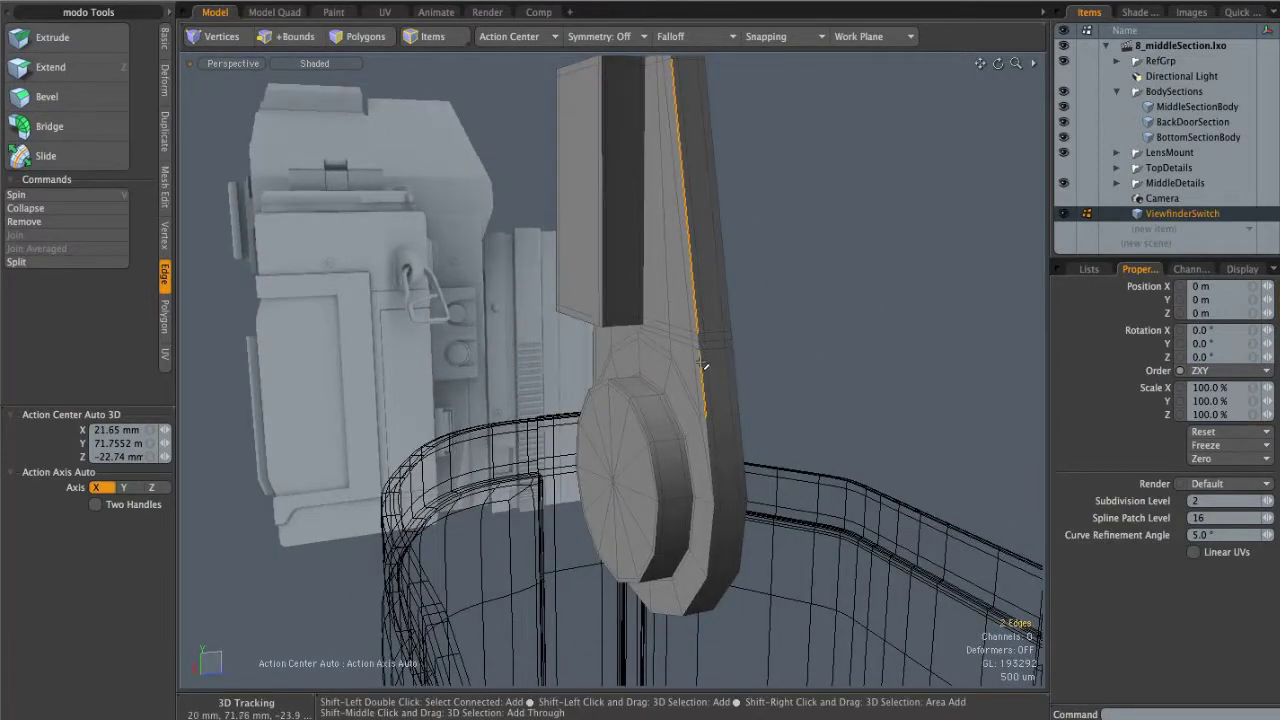
left_click_drag(738, 377, 772, 300, "alt")
left_click(773, 299)
left_click_drag(650, 393, 937, 386, "alt")
scroll(803, 390, "down", 5)
left_click_drag(690, 412, 551, 460, "alt")
scroll(711, 409, "up", 3)
scroll(702, 412, "up", 3)
scroll(560, 455, "down", 5)
left_click_drag(810, 390, 720, 440, "alt")
scroll(730, 370, "up", 3)
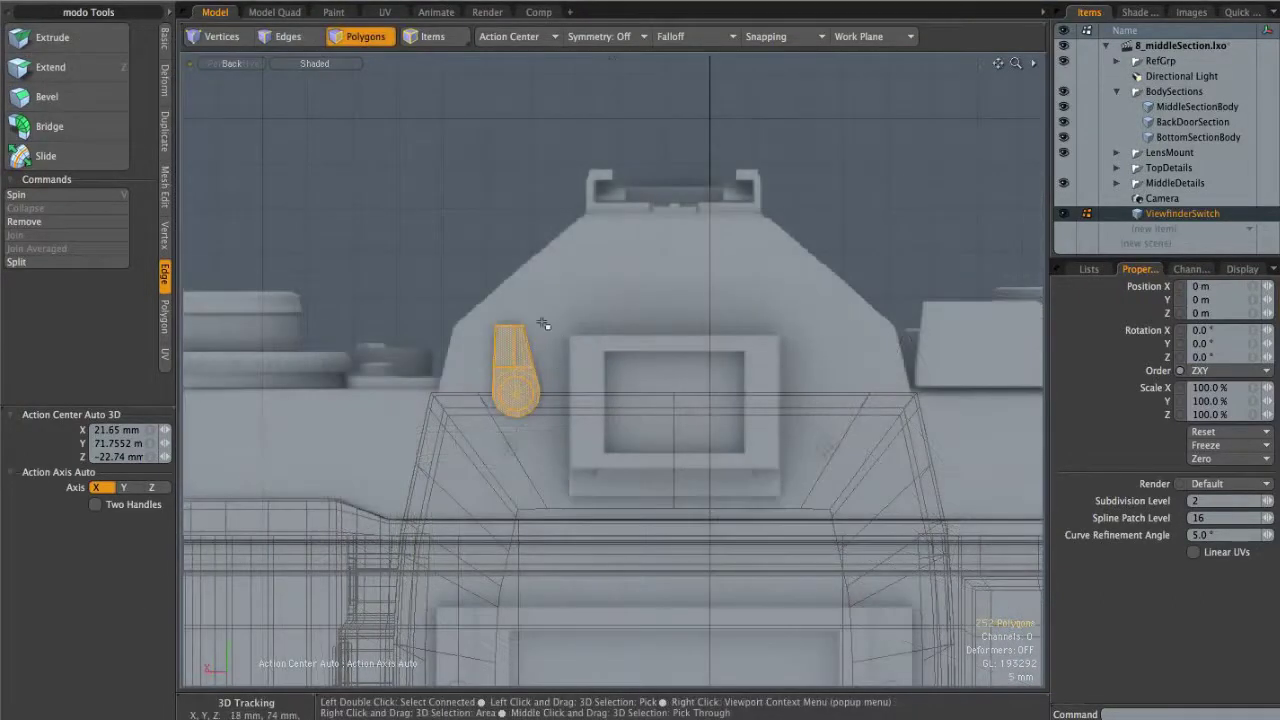
Step: Inspect the viewfinder switch in perspective, checking the topology around its round pivot and along its upper end
left_click(556, 357)
left_click_drag(556, 360, 609, 398, "alt")
right_click_drag(609, 398, 729, 368, "alt")
left_click_drag(729, 367, 622, 345, "alt")
right_click_drag(622, 345, 659, 345, "alt")
left_click_drag(621, 358, 600, 376, "alt")
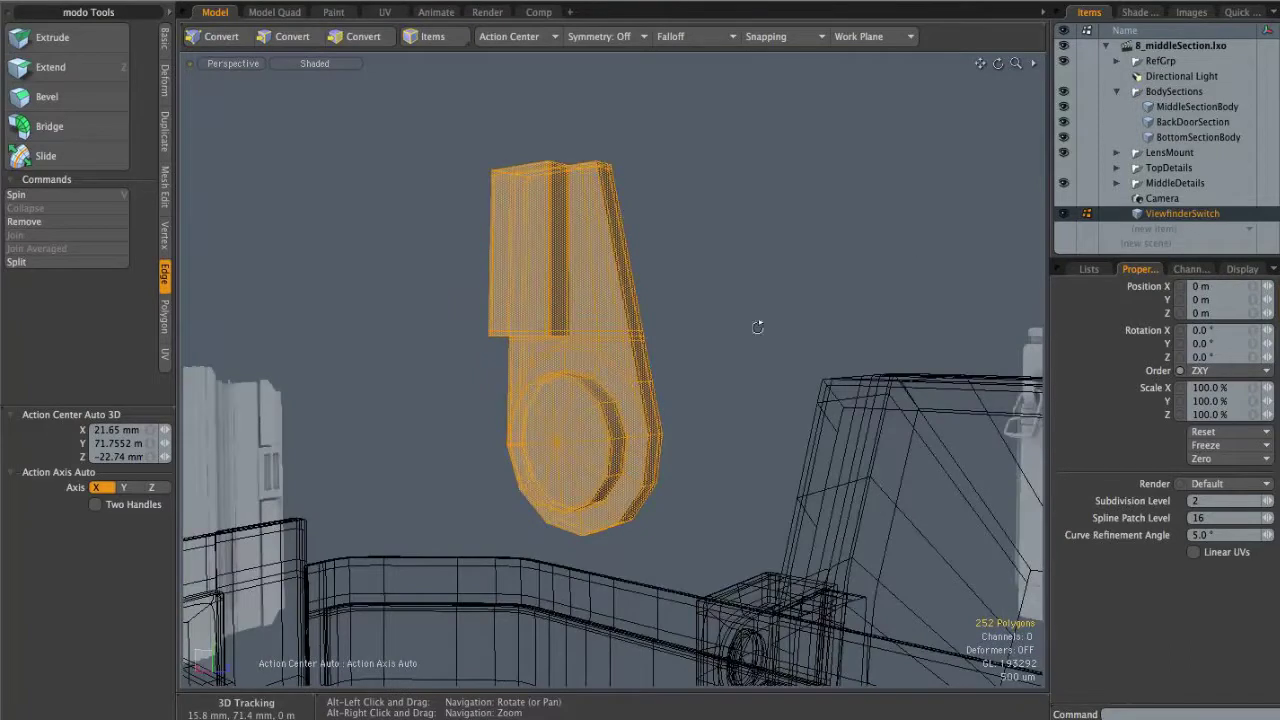
left_click_drag(832, 297, 703, 389, "alt")
key("1")
left_click_drag(646, 426, 800, 400, "alt")
right_click_drag(800, 400, 850, 390, "alt")
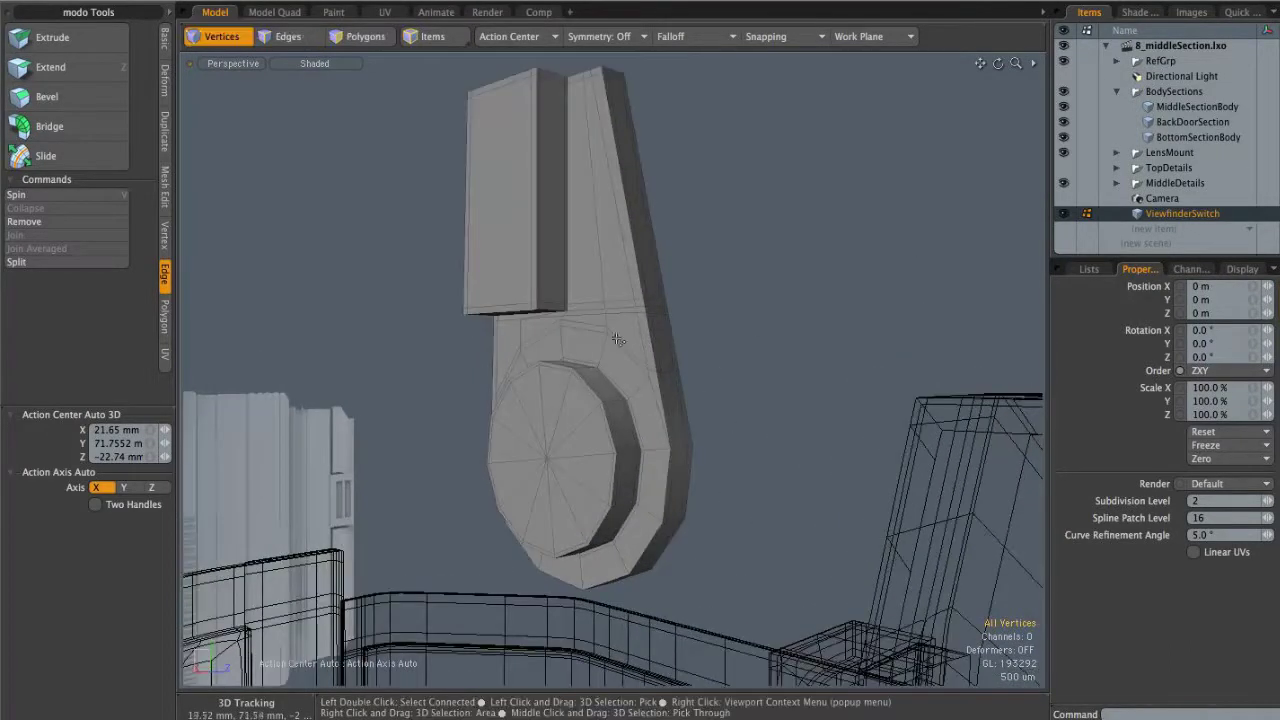
left_click_drag(529, 540, 599, 342, "alt")
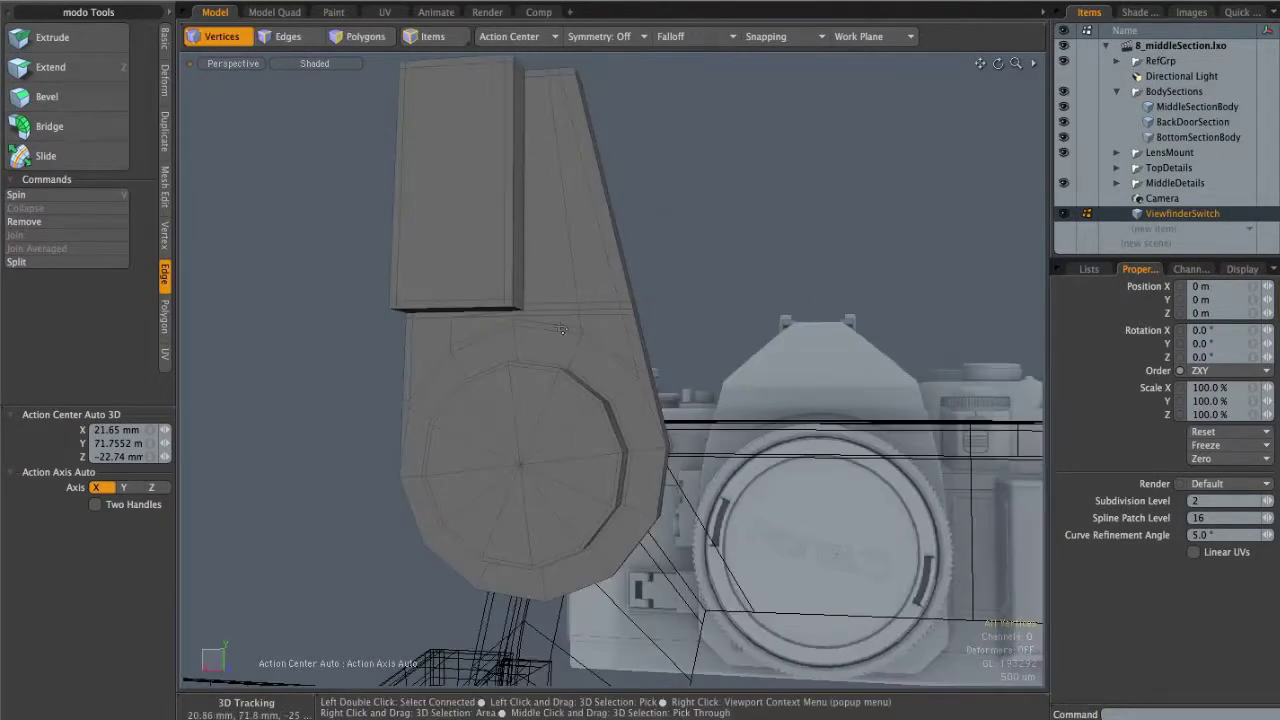
left_click_drag(504, 335, 661, 412, "alt+shift")
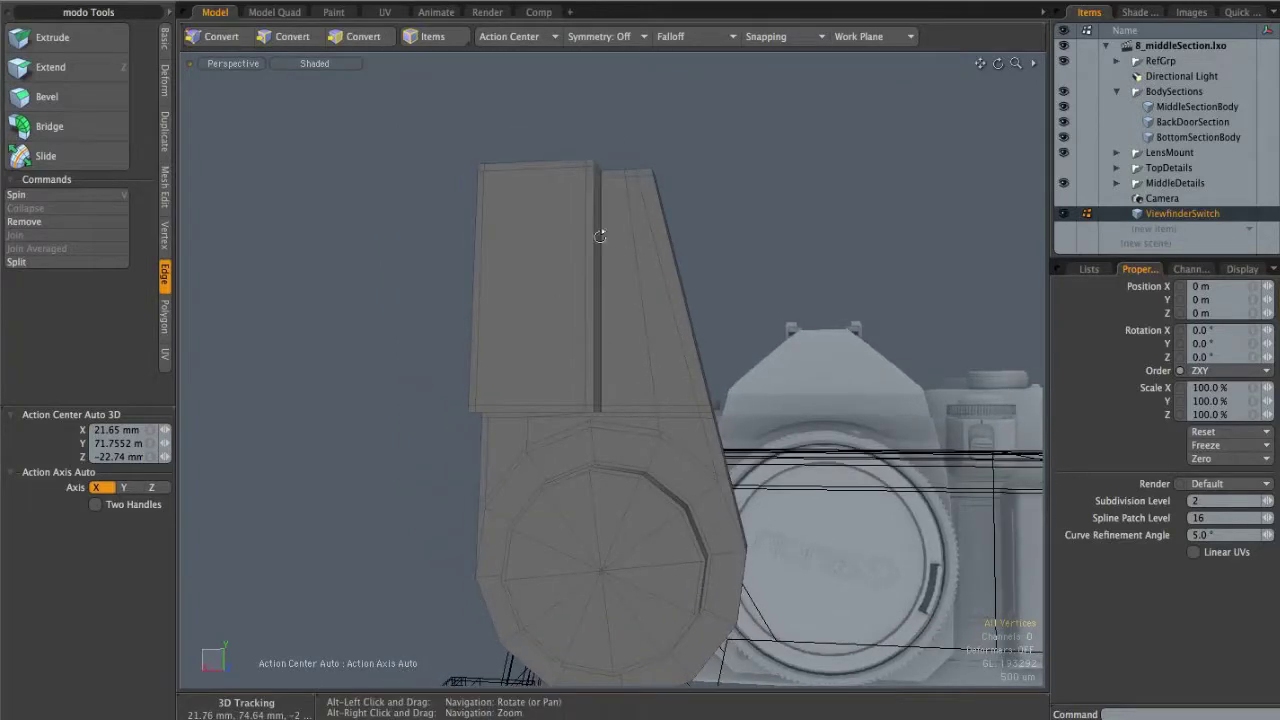
left_click_drag(594, 279, 640, 298, "alt")
left_click_drag(580, 185, 577, 222, "alt")
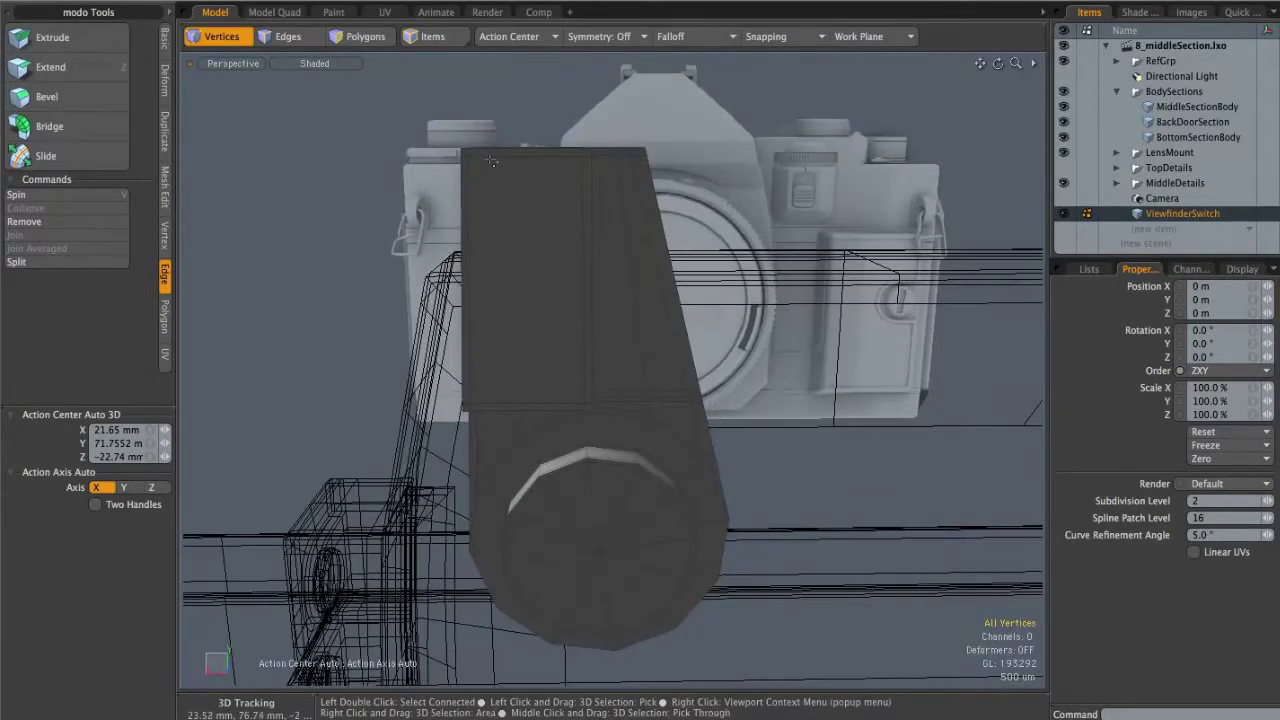
left_click_drag(636, 156, 591, 145, "alt")
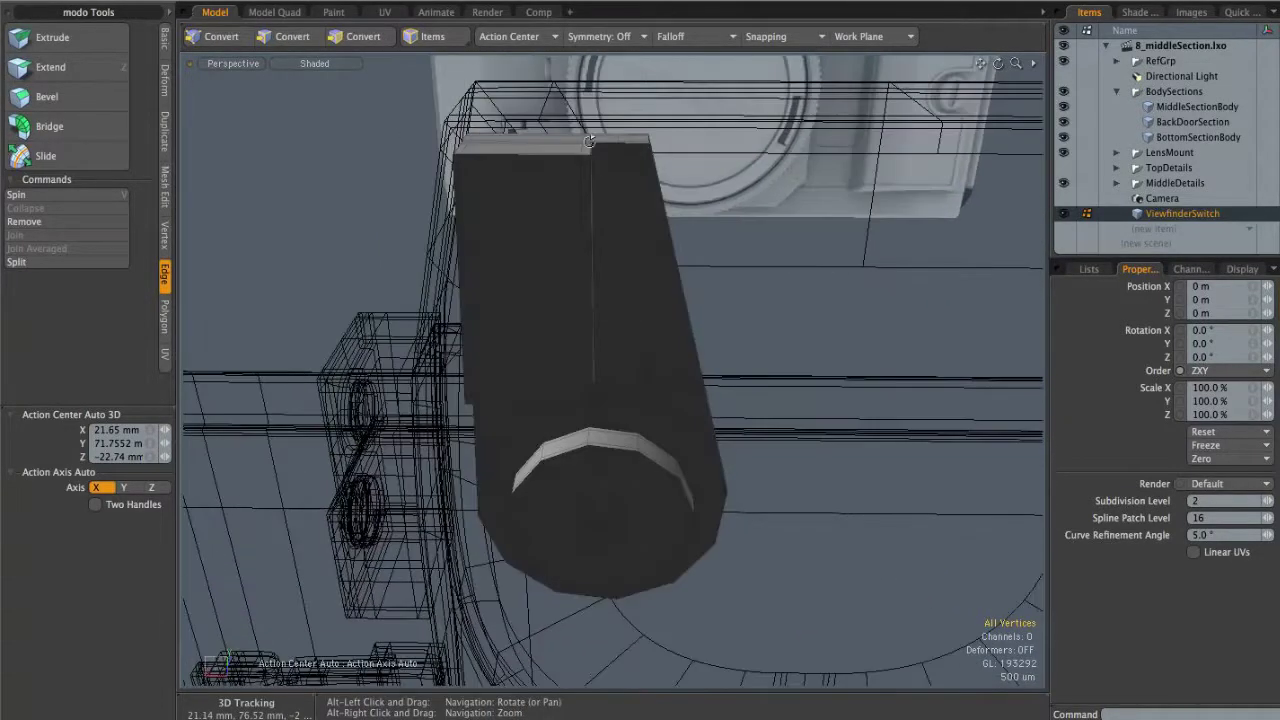
mouse_move(613, 385)
left_mouse_down("alt")
mouse_move(594, 377)
mouse_move(586, 309)
mouse_move(594, 357)
mouse_move(630, 373)
left_mouse_up("alt")
Step: Examine the flat face of the switch's raised block and the edges following its tapered arm and rounded end
key("3")
left_click(584, 312)
left_click_drag(689, 512, 645, 430, "alt+shift")
left_click_drag(665, 487, 757, 377, "alt")
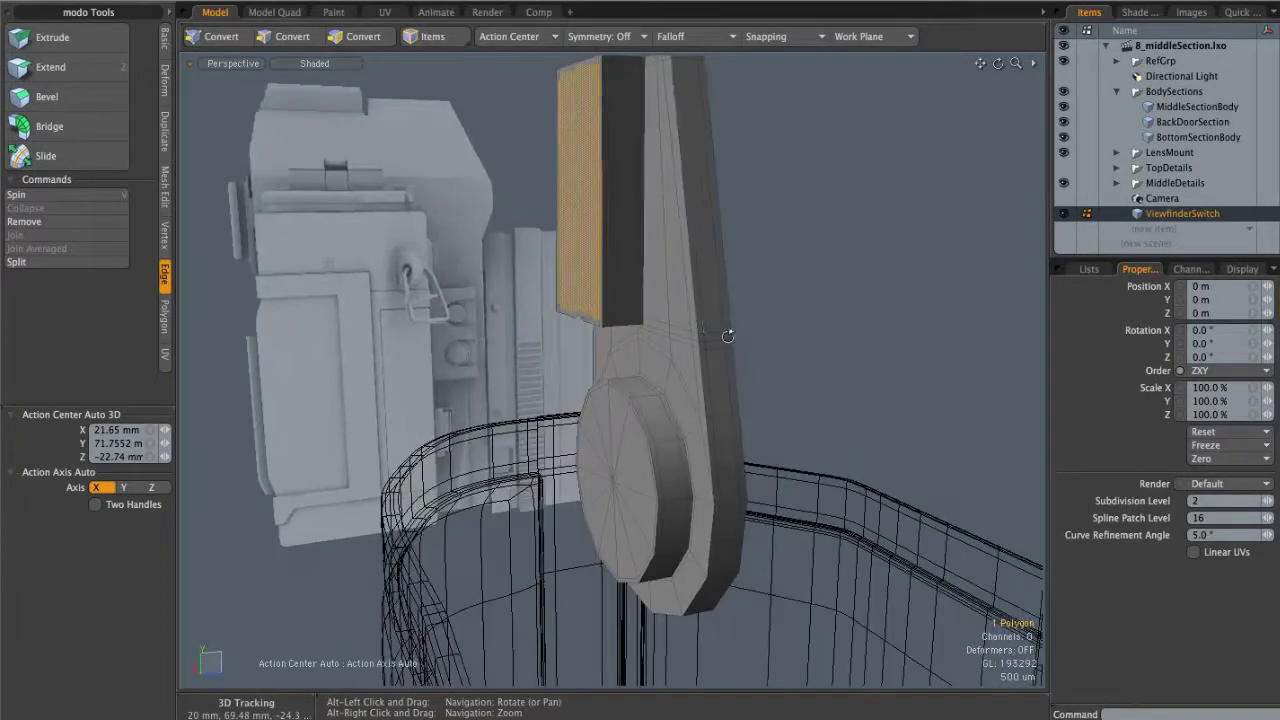
key("2")
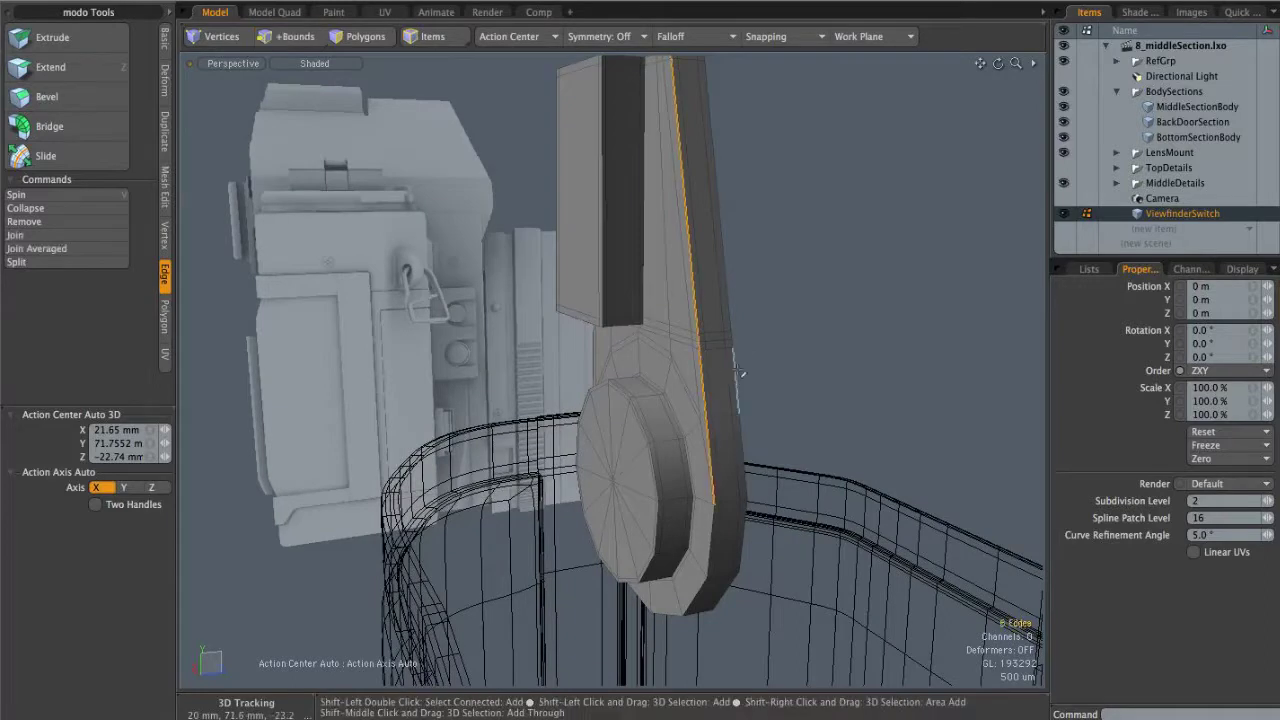
left_click_drag(737, 379, 830, 276, "alt")
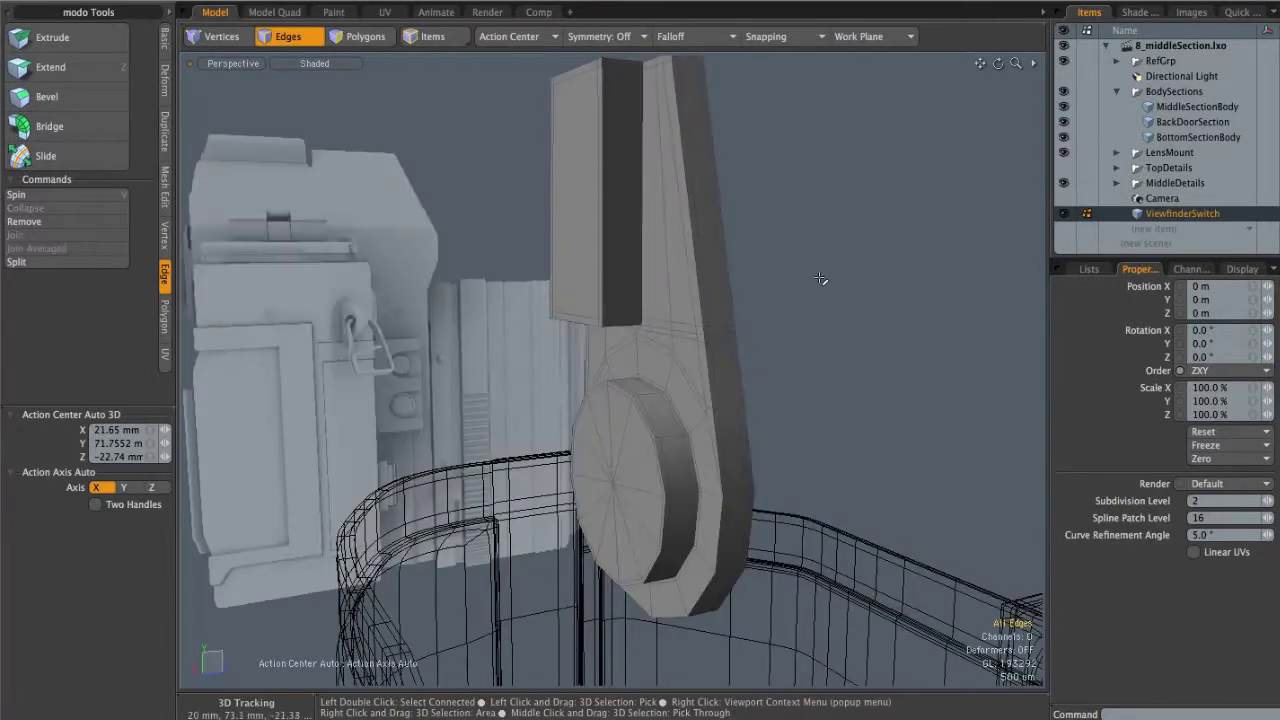
left_click_drag(675, 410, 917, 380, "alt")
scroll(711, 403, "down", 5, "alt")
left_click_drag(711, 403, 677, 341, "alt")
scroll(737, 420, "up", 4, "alt")
left_click_drag(687, 292, 787, 430, "alt")
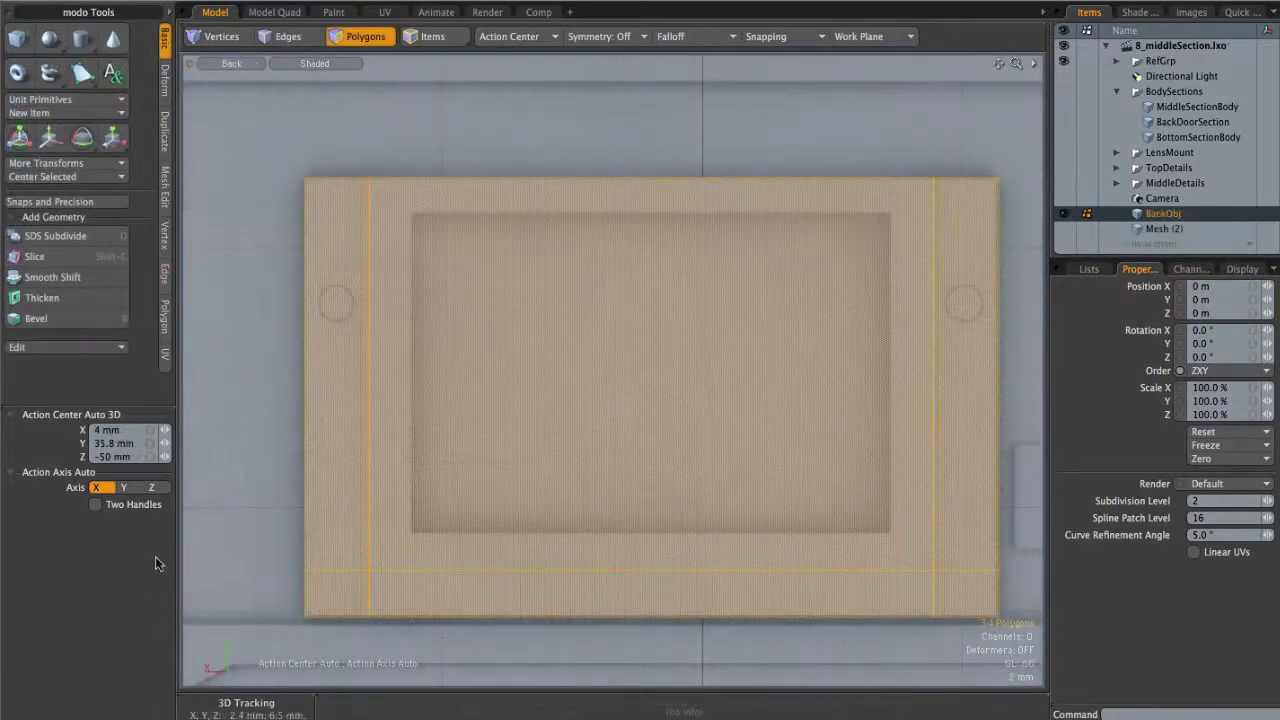
Step: Compare the rectangular back object with the back-view reference and examine its slices in perspective
left_click_drag(820, 430, 662, 370, "alt+shift")
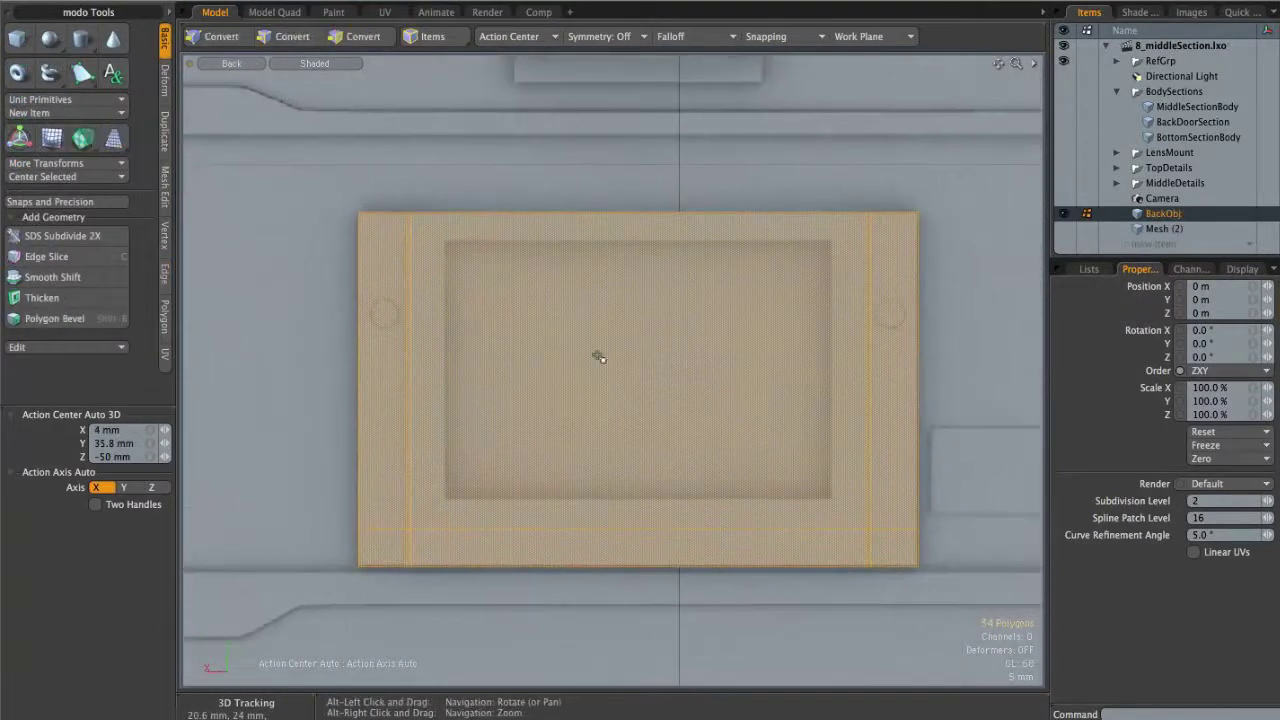
left_click_drag(832, 347, 743, 379, "ctrl+alt")
left_click_drag(743, 379, 693, 474, "alt+shift")
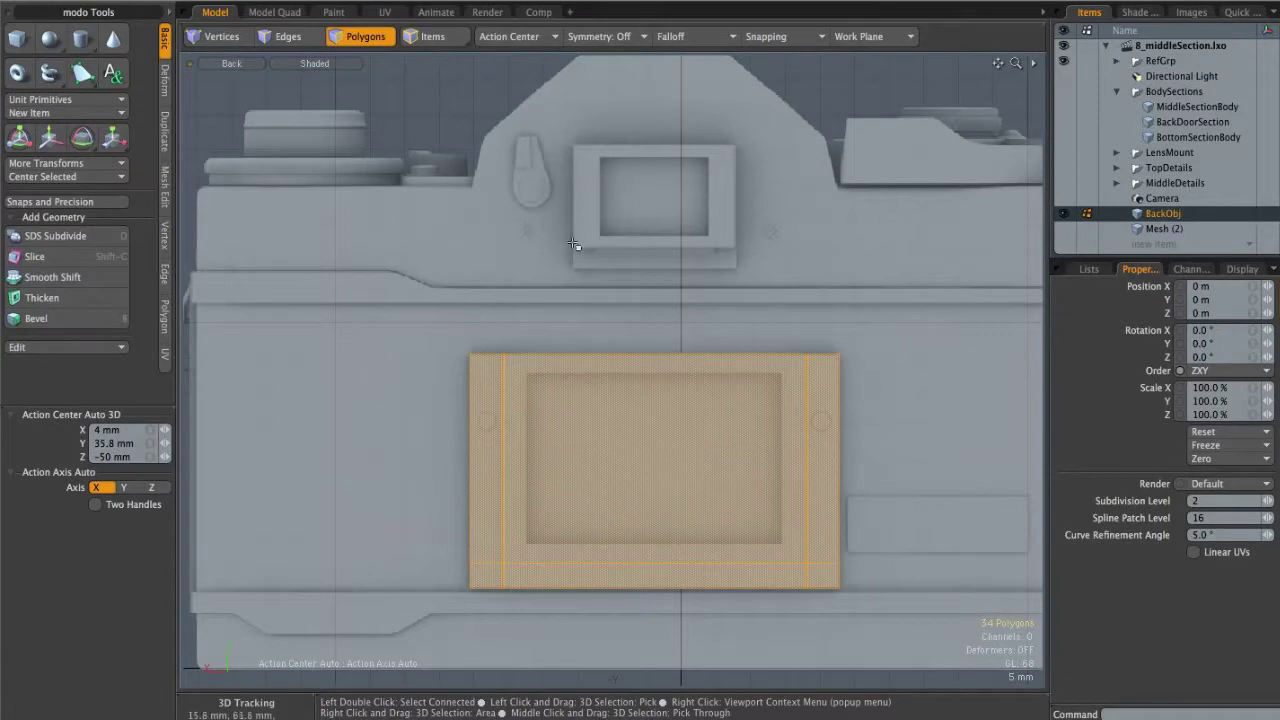
left_click_drag(708, 401, 688, 316, "alt+shift")
left_click_drag(632, 352, 686, 358, "ctrl+alt")
key("ctrl+space")
left_click(760, 348)
left_click_drag(764, 350, 681, 514, "alt")
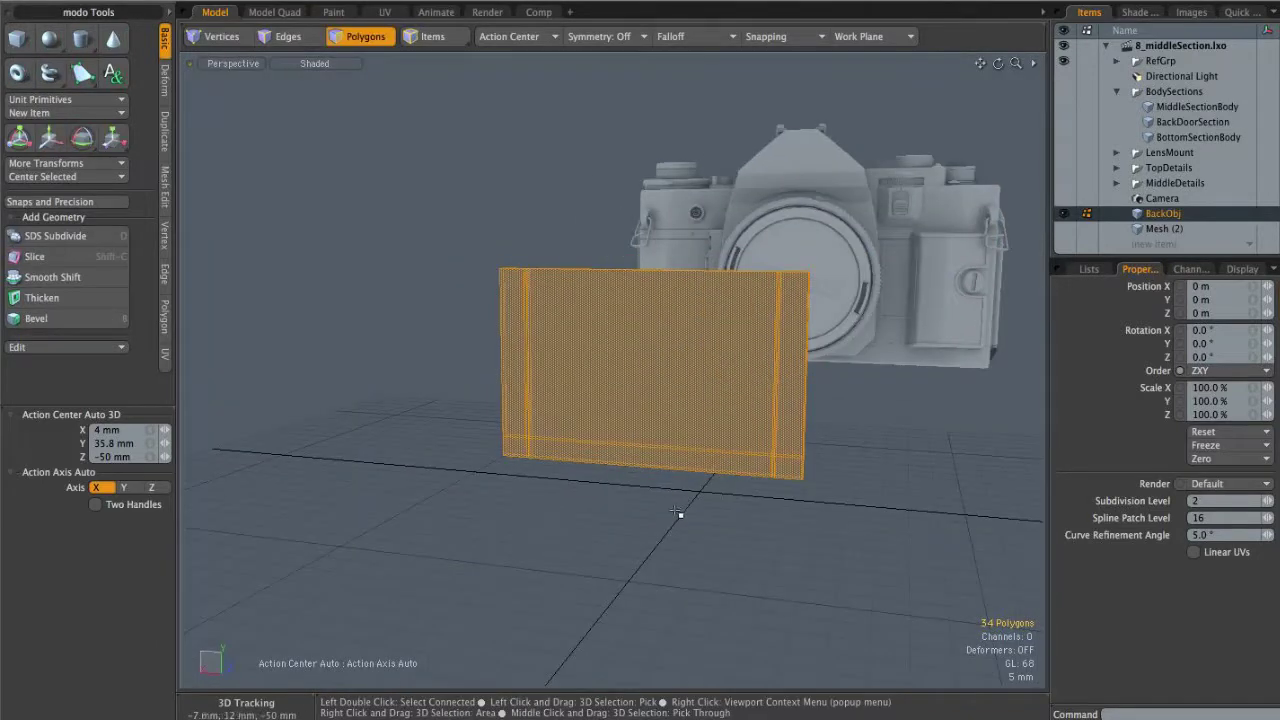
Step: Select the lower horizontal edge loop across the back object and compare it with the slanted lower edge in the side reference
key("1")
left_click_drag(769, 398, 791, 413, "alt")
key("ctrl+space")
left_click(758, 440)
key("2")
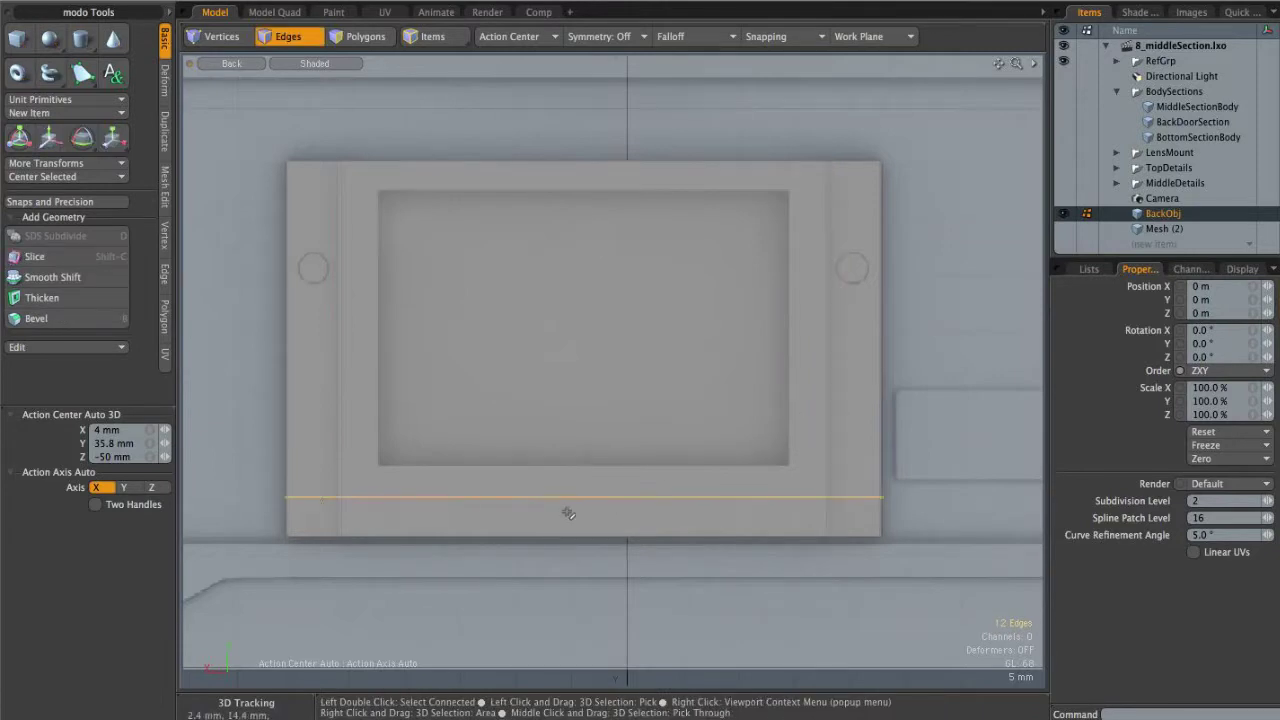
key("ctrl+space")
left_click(692, 491)
left_click_drag(700, 503, 711, 429, "alt")
scroll(710, 430, "up", 4)
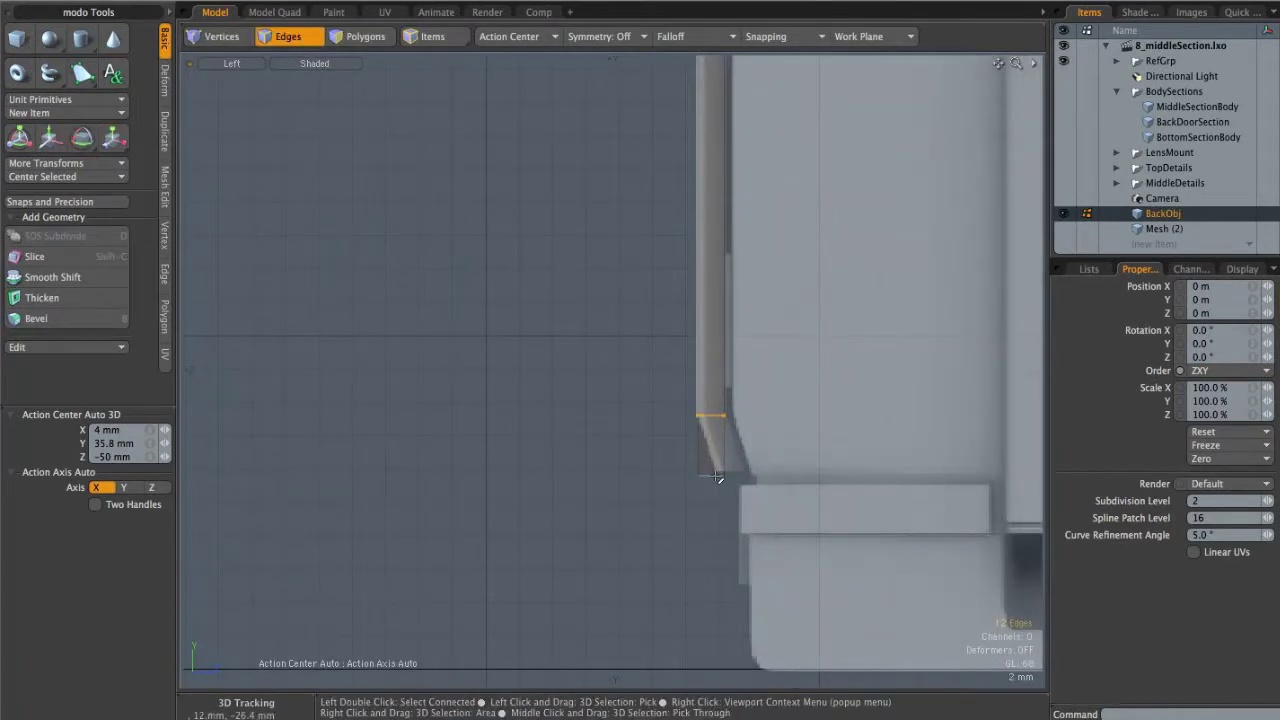
Step: Move six faces of the back object -400 um along Z, and shift the whole object -100 um along Z
key("ctrl+space")
left_click(760, 386)
mouse_move(762, 388)
left_mouse_down("alt")
mouse_move(834, 420)
mouse_move(786, 377)
mouse_move(791, 280)
mouse_move(503, 297)
mouse_move(745, 312)
mouse_move(691, 362)
mouse_move(746, 374)
left_mouse_up("alt")
scroll(786, 377, "down", 3)
left_click(757, 385)
key("ctrl+space")
left_click(681, 368)
key("w")
left_click_drag(774, 253, 770, 253)
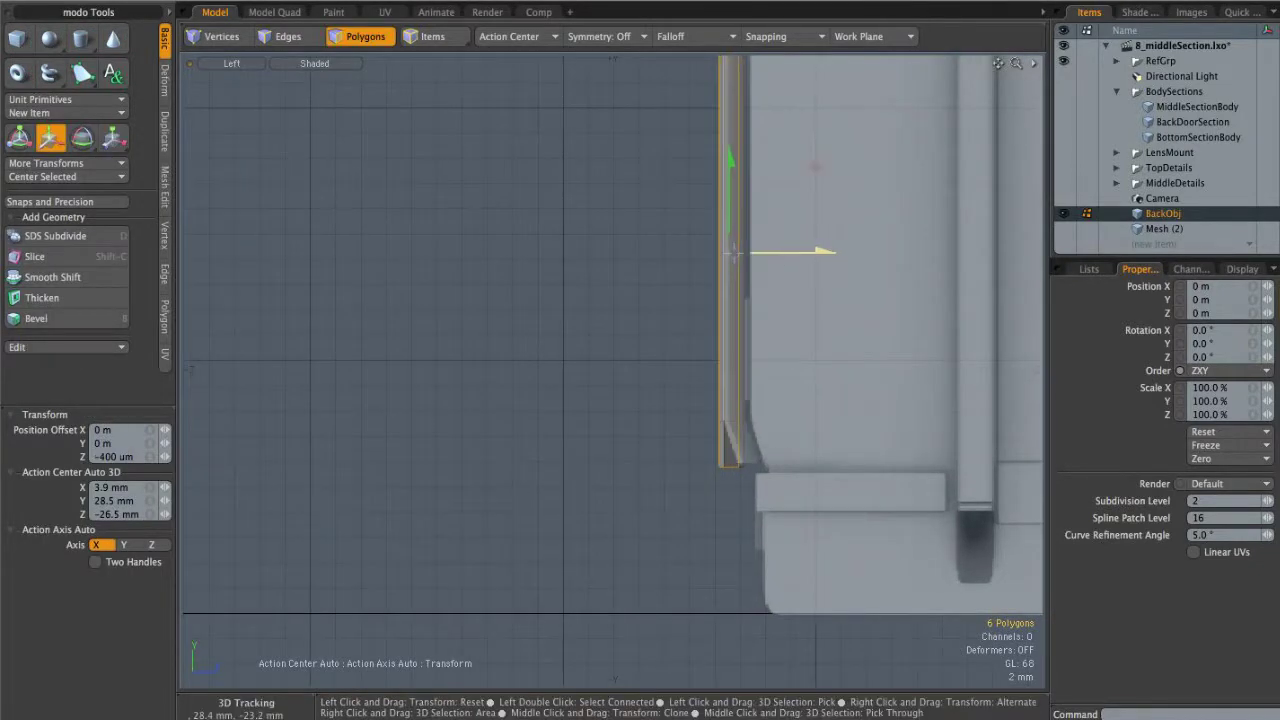
key("space")
left_click(727, 339)
key("w")
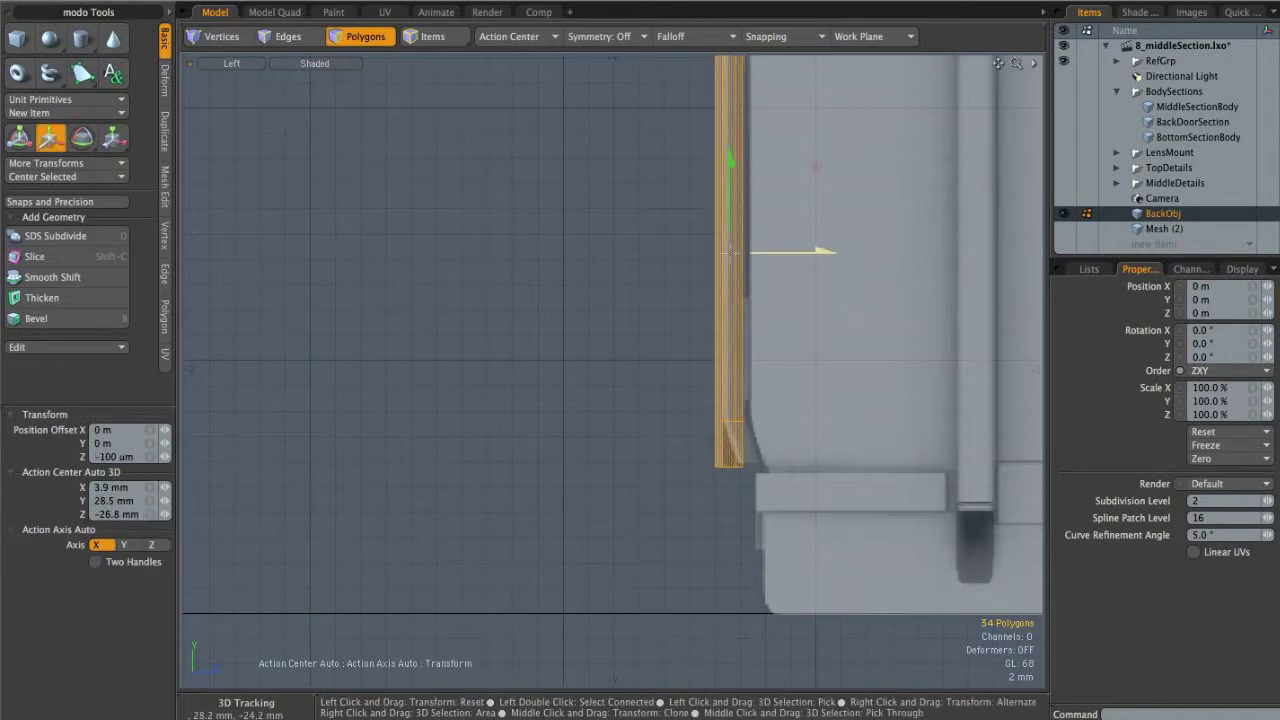
Step: Nudge the whole back object along Z, and move its 12 lower-edge vertices 1.3 mm along Z to slant the bottom
left_click_drag(764, 254, 766, 254)
key("space")
key("space")
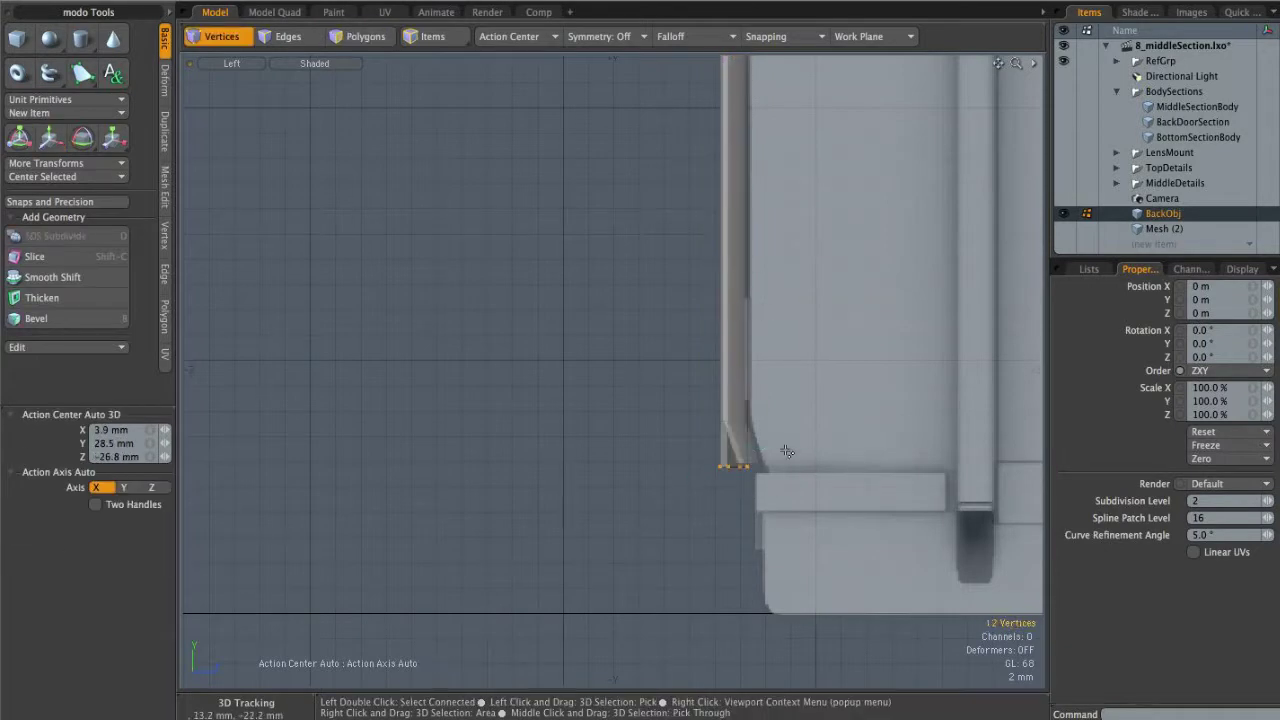
key("w")
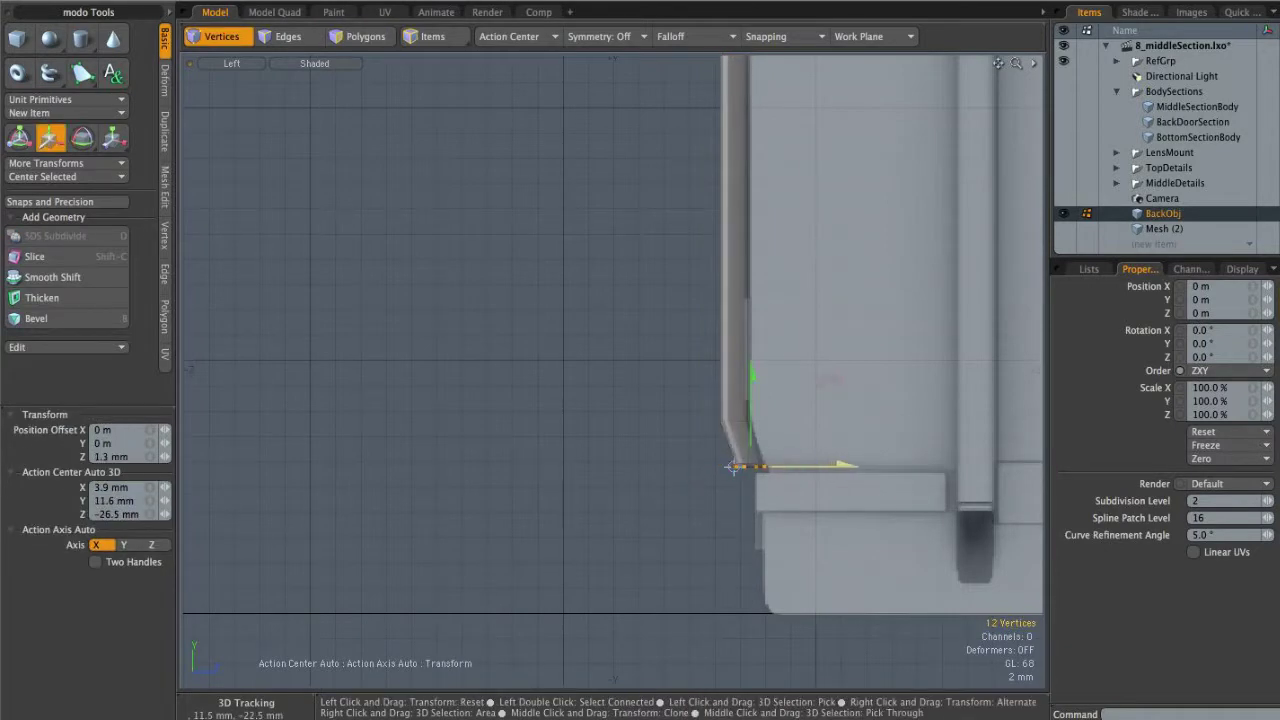
key("ctrl+space")
left_click(708, 446)
key("Escape")
key("Escape")
Step: Inset the large central face of the back object by about 2.3 mm with a polygon bevel
left_click_drag(683, 354, 768, 388, "alt")
right_click_drag(768, 388, 788, 392, "alt")
left_click_drag(789, 391, 750, 303, "alt")
key("3")
left_click(740, 303)
key("shift+b")
left_click(752, 304)
left_click_drag(833, 306, 808, 307)
Step: Adjust the central face's inset against the back reference and scale the face along X to fit the inner rectangle
key("ctrl+space")
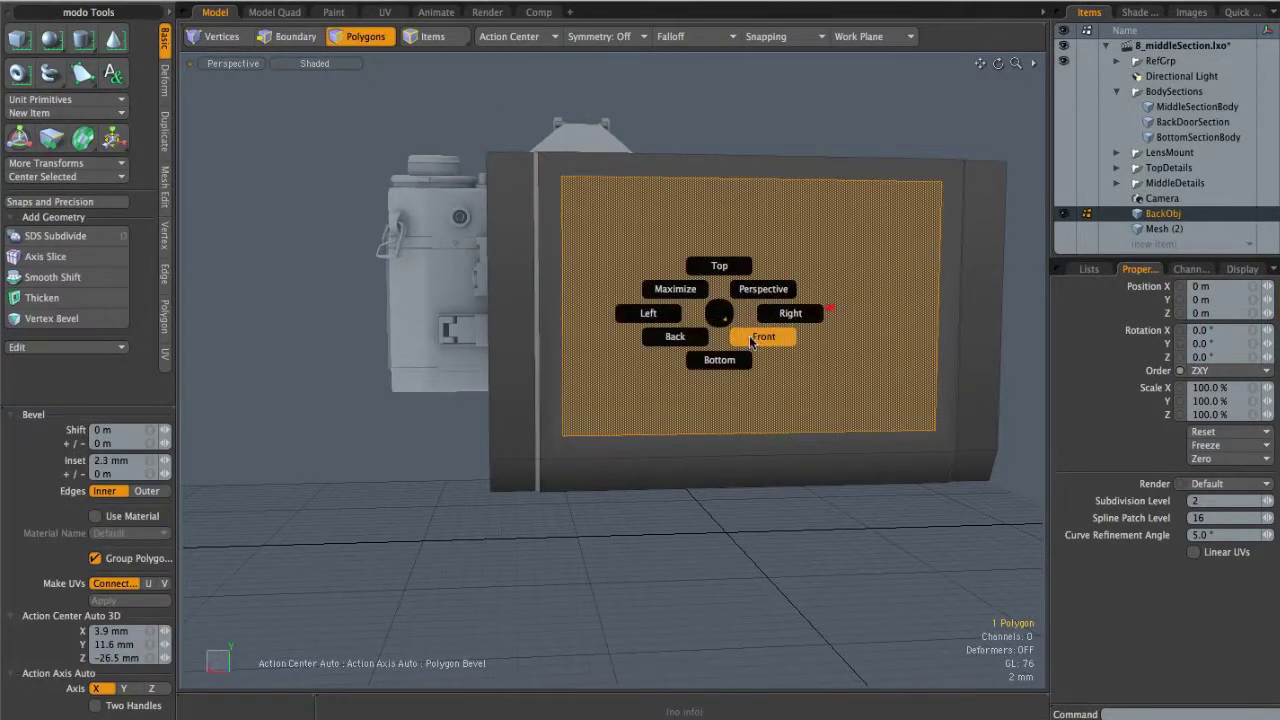
left_click(684, 339)
left_click_drag(906, 290, 764, 327)
key("r")
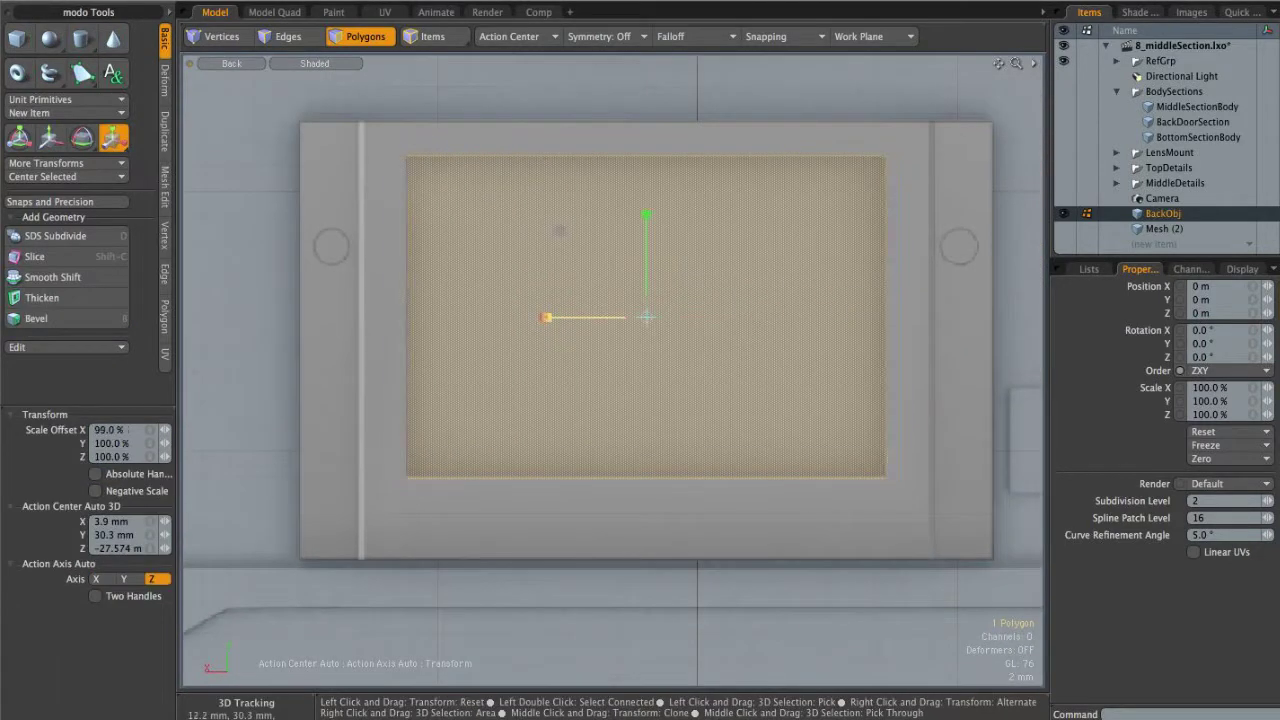
Step: Bevel the inset central face again in successive passes to recess it into the back object's frame
key("b")
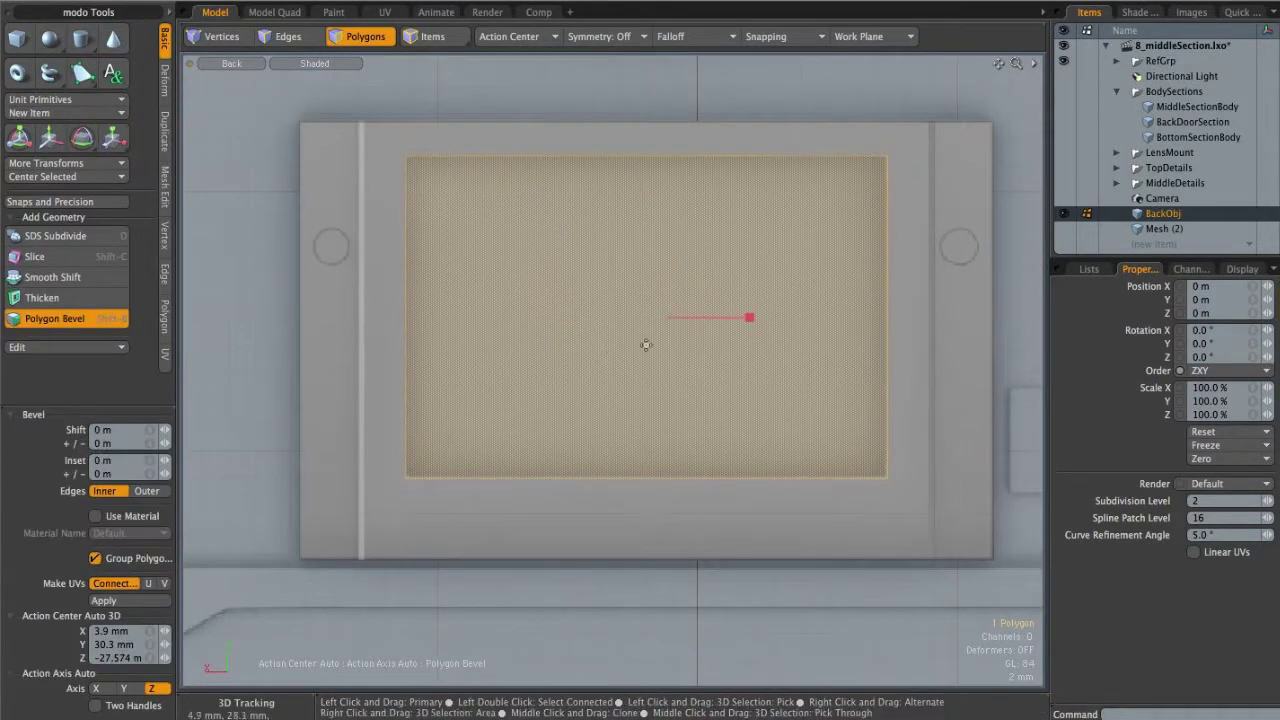
key("ctrl+space")
left_click(771, 286)
left_click_drag(771, 288, 740, 322, "alt")
left_click(602, 366, "shift")
left_click_drag(600, 367, 625, 354)
left_click(608, 340, "shift")
Step: Delete the remaining central face on the back object to leave a rectangular opening through the frame
key("space")
left_click(526, 537)
left_click_drag(745, 400, 537, 421, "alt")
left_click_drag(459, 339, 766, 371, "alt")
left_click(541, 314)
key("Delete")
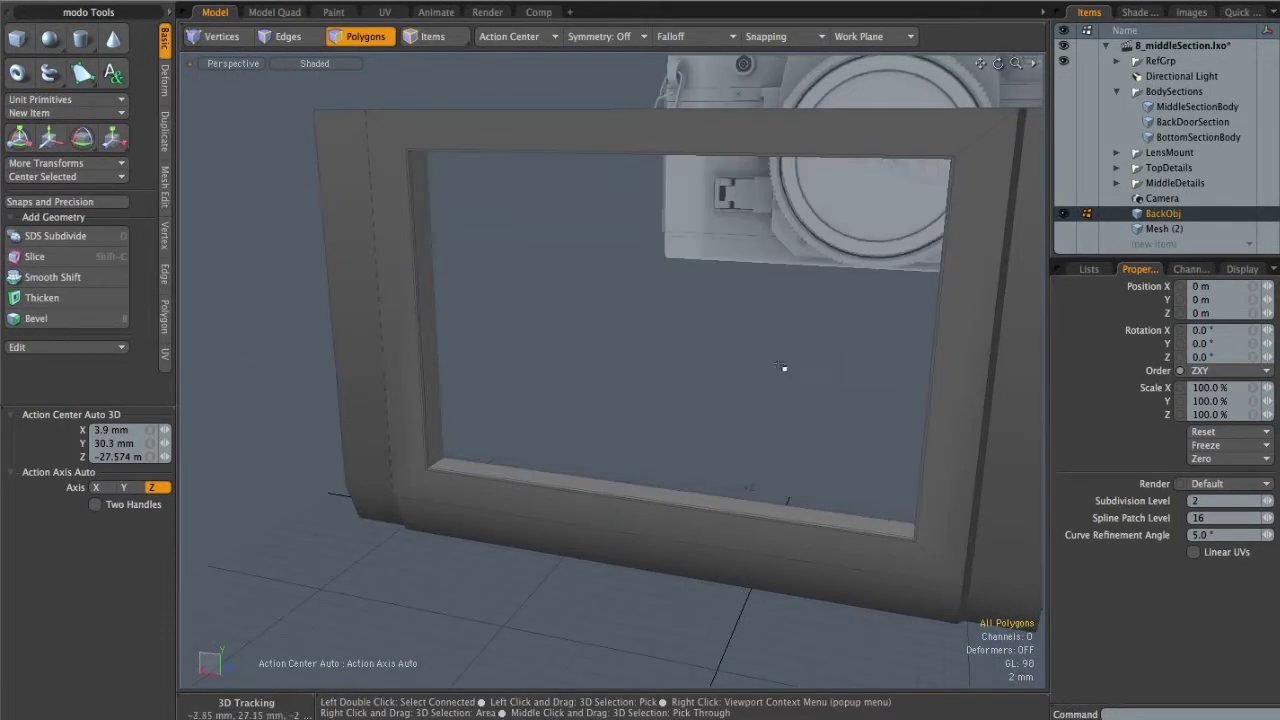
Step: Compare the frame's opening and the hexagonal outlines on both side strips with the back-view reference
left_click_drag(803, 323, 774, 319, "ctrl+alt")
key("ctrl+space")
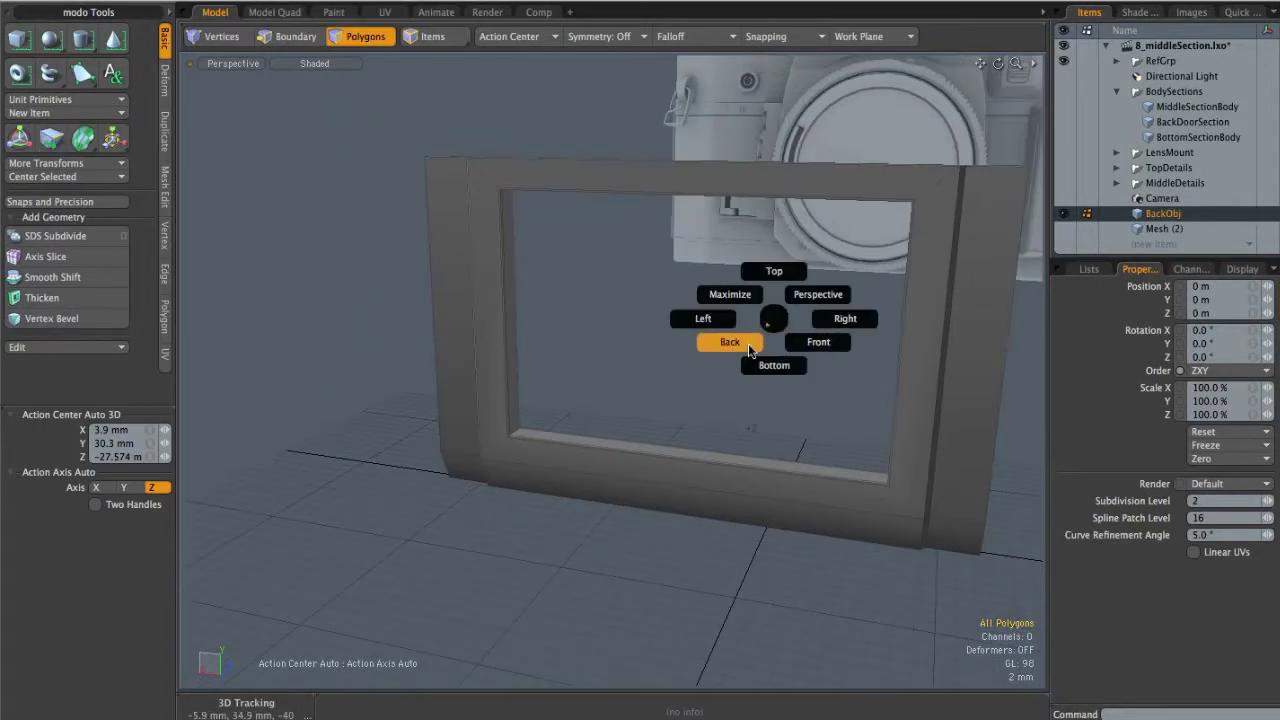
left_click(748, 343)
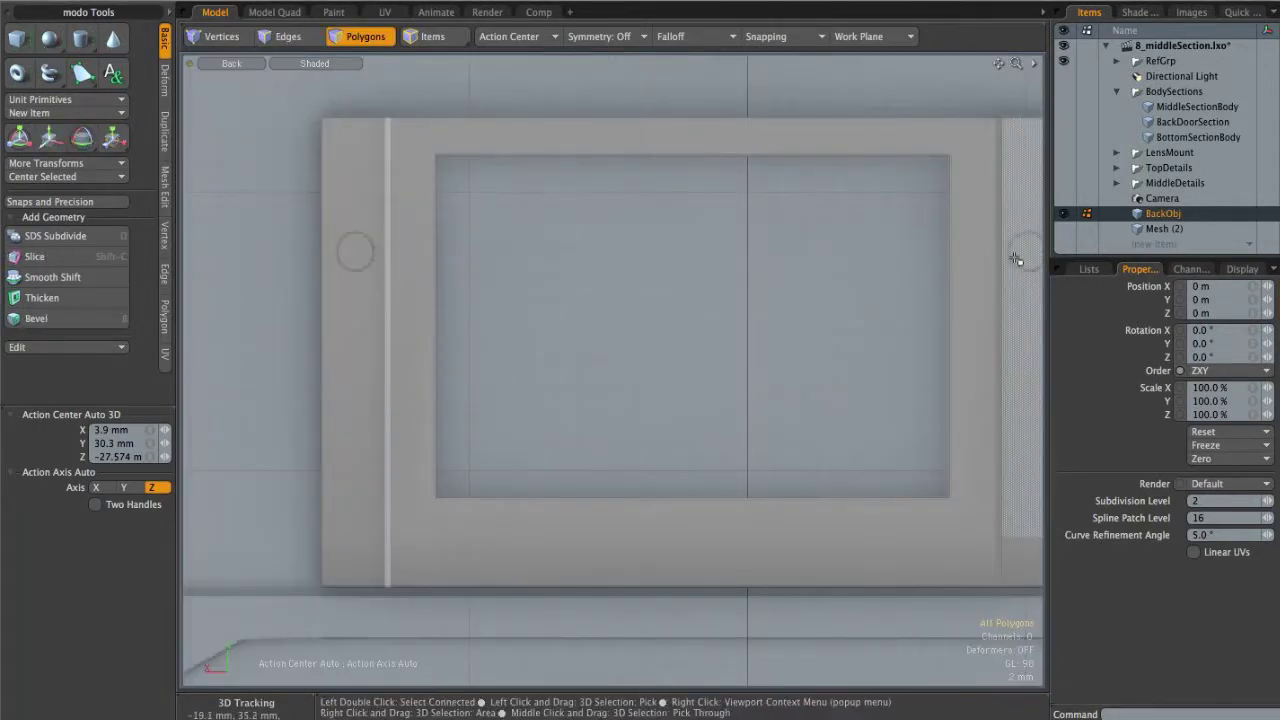
left_click_drag(827, 319, 779, 311, "alt+shift")
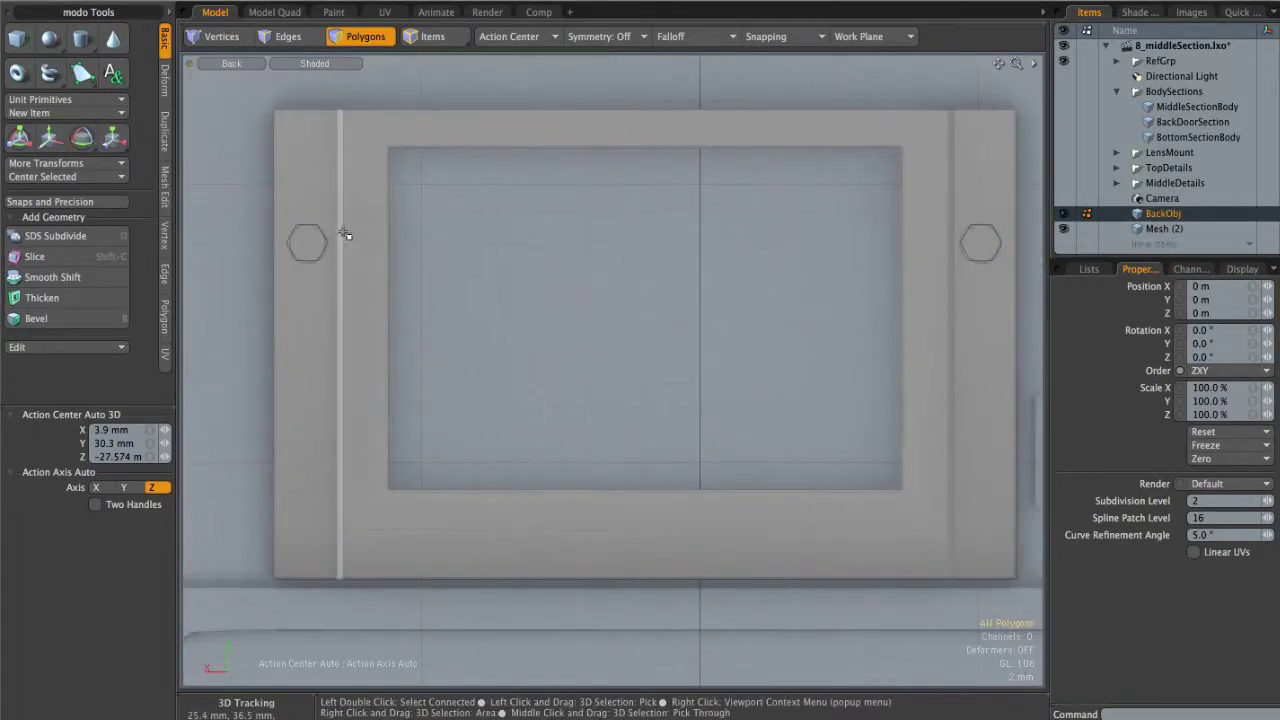
left_click_drag(857, 279, 786, 285, "alt+shift")
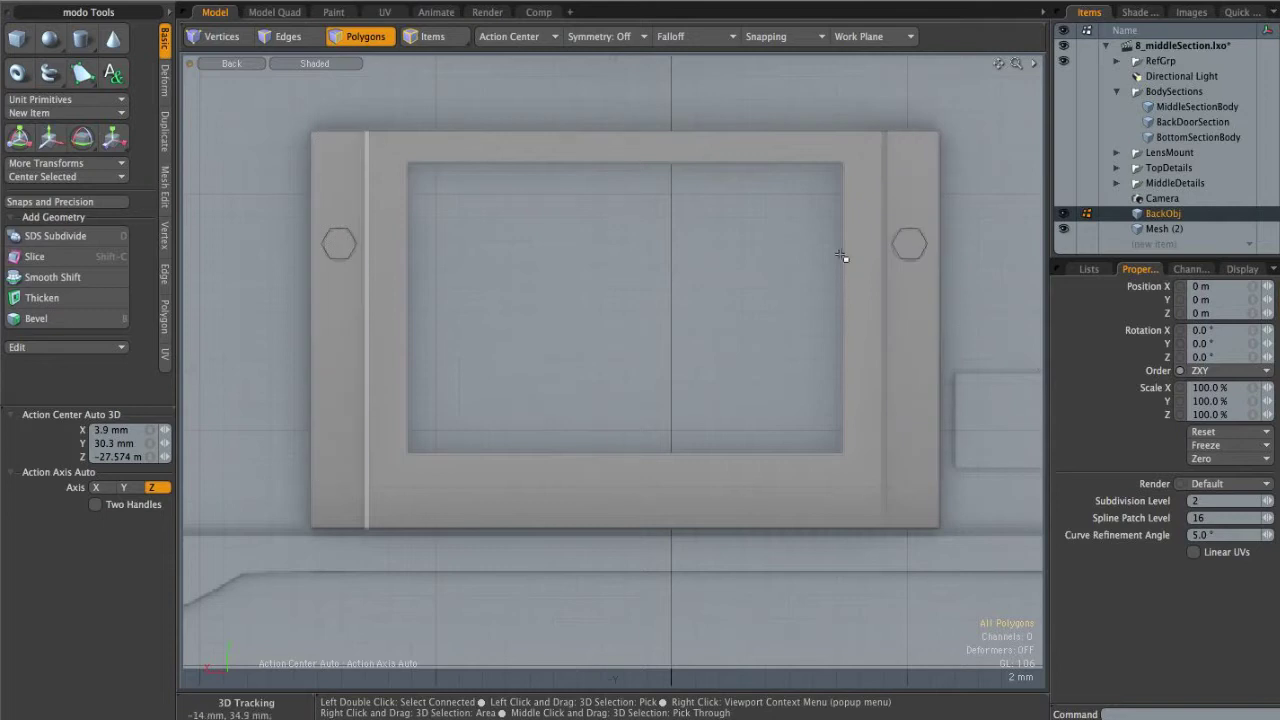
key("ctrl+space")
left_click(829, 287)
left_click_drag(802, 312, 690, 358, "alt")
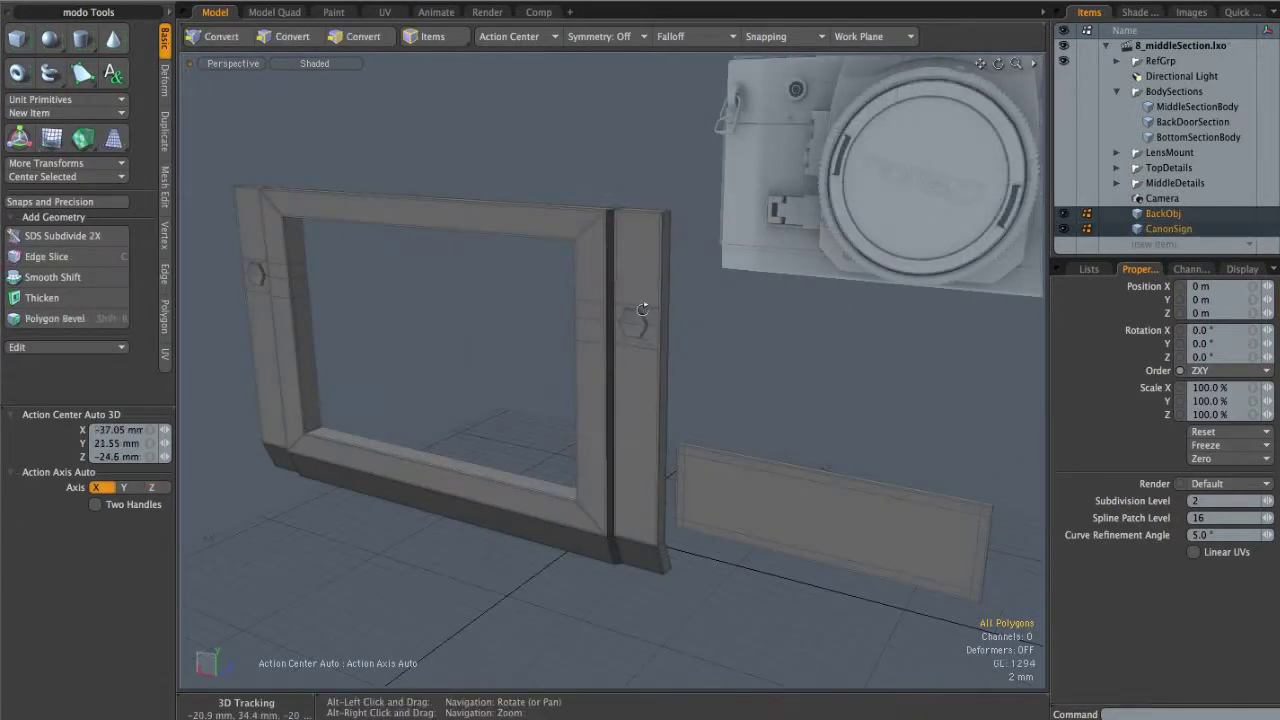
Step: Turn on subdivision for the BackObj and CanonSign meshes and inspect the smoothed hexagonal details
right_click_drag(648, 299, 720, 303, "alt")
left_click_drag(643, 333, 674, 351, "alt+shift")
scroll(766, 349, "up", 5)
key("Tab")
scroll(647, 346, "up", 4)
right_click_drag(548, 349, 566, 350, "alt")
left_click_drag(566, 350, 632, 450, "alt")
scroll(663, 369, "down", 10)
left_click_drag(632, 450, 668, 432, "alt")
Step: Compare the CanonSign plate with the back-view reference and examine its edges in perspective
key("ctrl+space")
left_click(641, 463)
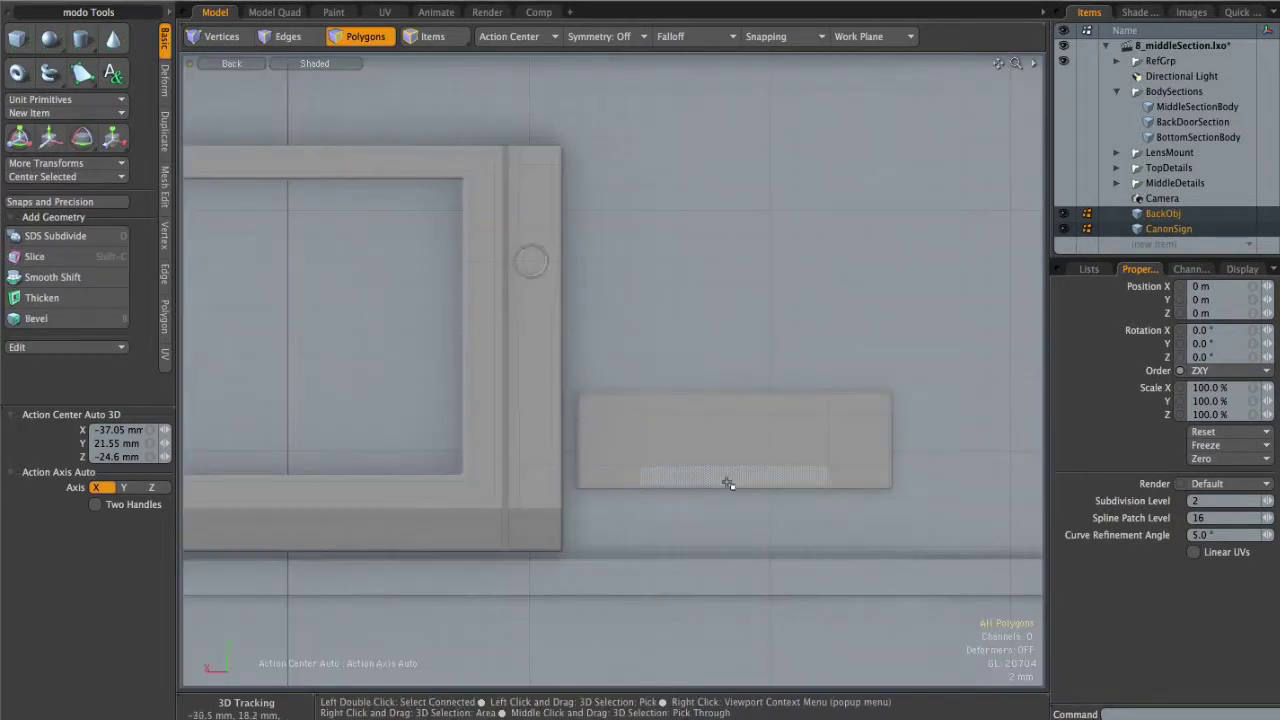
key("ctrl+space")
left_click(882, 399)
left_click_drag(765, 472, 754, 463, "alt")
right_click_drag(754, 463, 893, 447, "alt")
left_click_drag(808, 465, 818, 428, "alt")
right_click_drag(818, 428, 705, 416, "alt")
left_click_drag(705, 416, 738, 654, "alt")
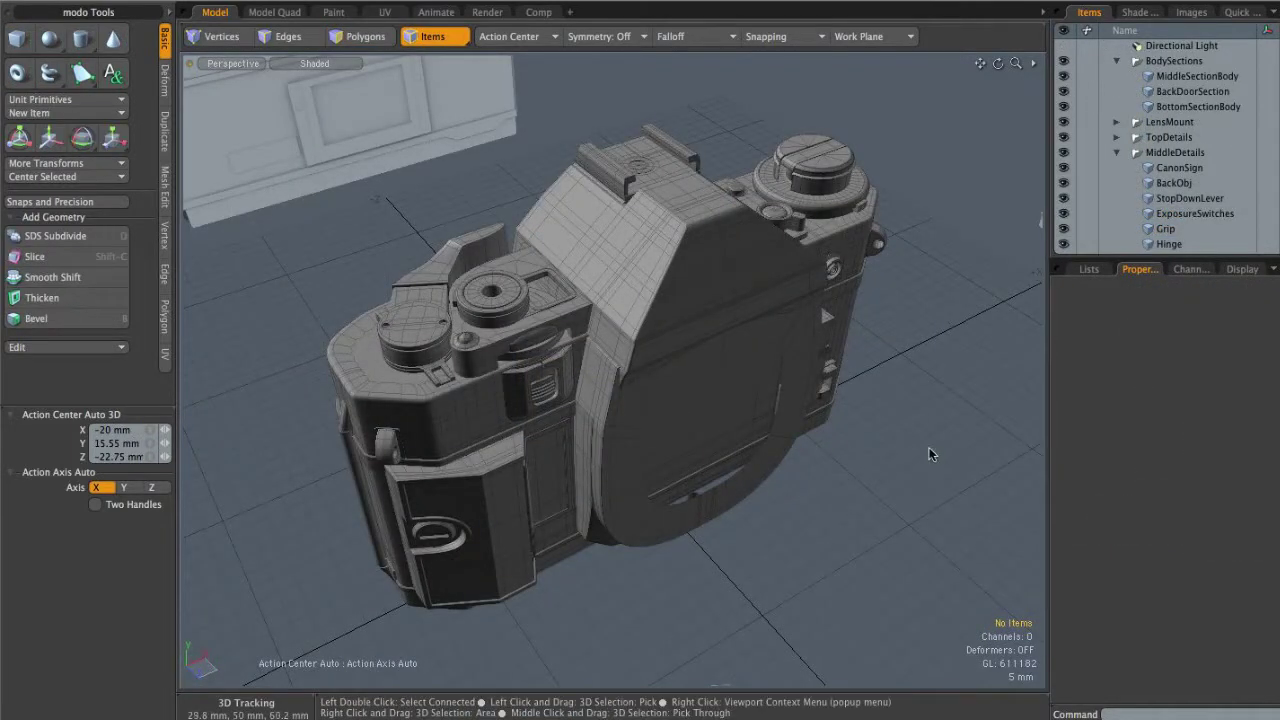
Step: Review the complete camera body with its middle-section details from the front and the grip side
left_click_drag(685, 443, 949, 443, "alt")
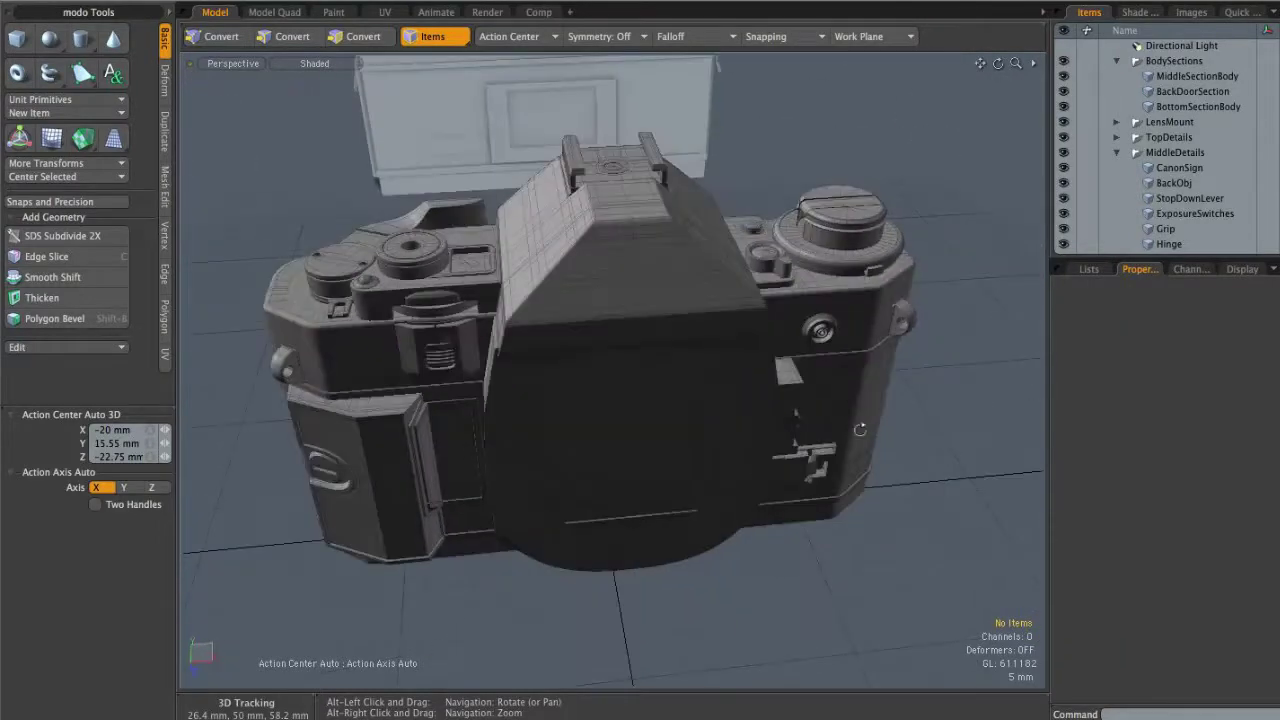
mouse_move(554, 423)
left_mouse_down("alt")
mouse_move(783, 400)
mouse_move(914, 423)
mouse_move(880, 400)
mouse_move(857, 457)
mouse_move(820, 490)
mouse_move(443, 323)
mouse_move(712, 325)
mouse_move(514, 369)
mouse_move(438, 405)
mouse_move(535, 412)
left_mouse_up("alt")
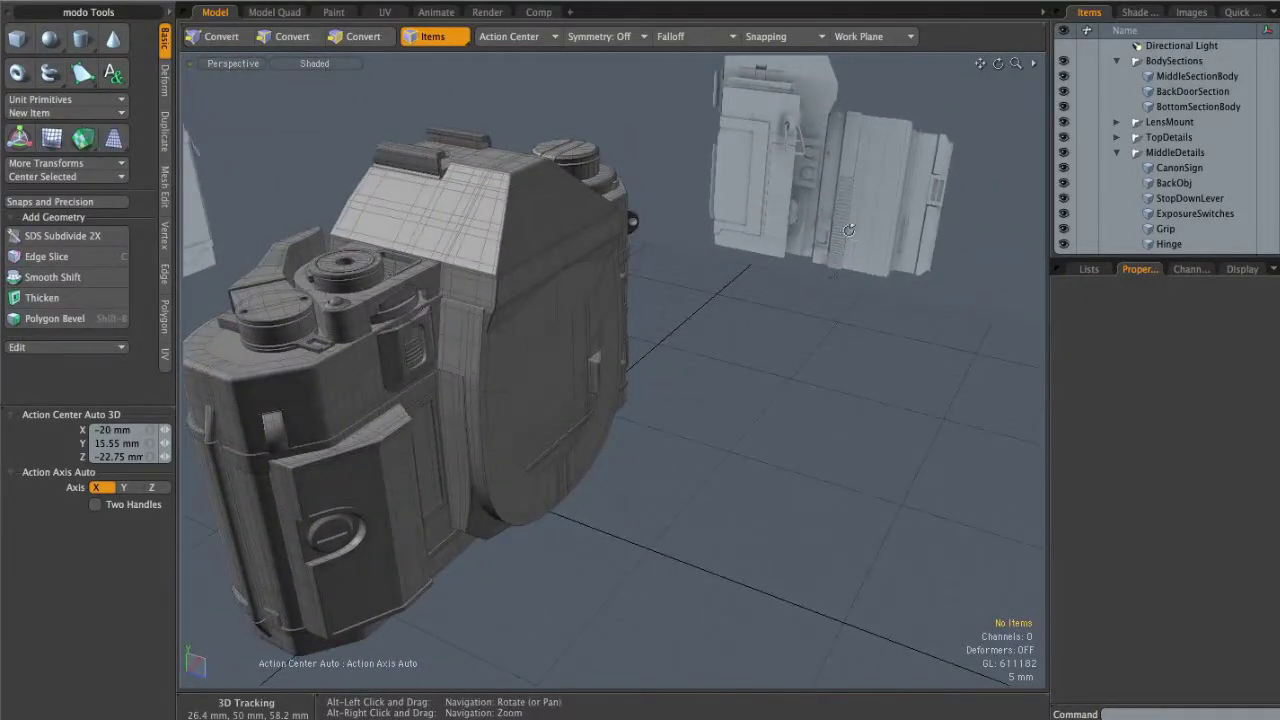
left_click_drag(594, 357, 606, 317, "alt+shift")
key("ctrl+space")
left_click(668, 320)
right_click_drag(606, 317, 676, 306, "alt")
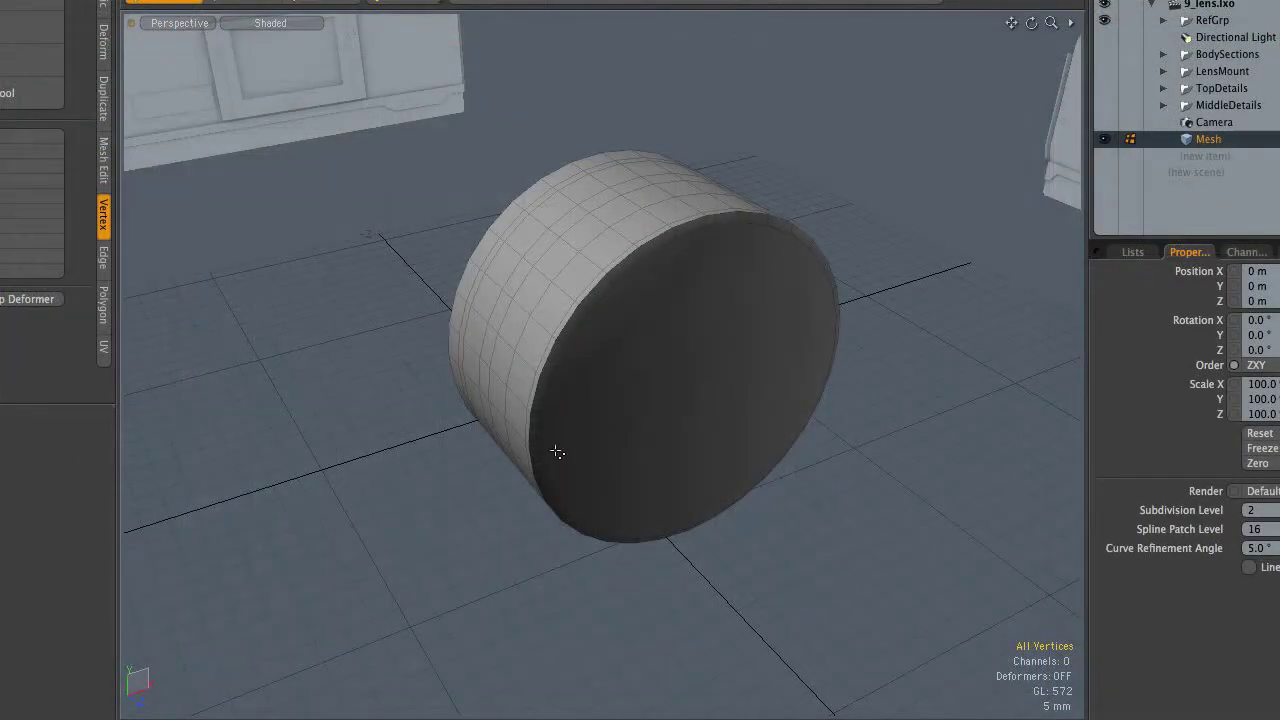
Step: Examine the LensTemplate item in the RefGrp group against the lens cylinder, and reselect the cylinder's Mesh item
left_click_drag(557, 451, 681, 334, "alt")
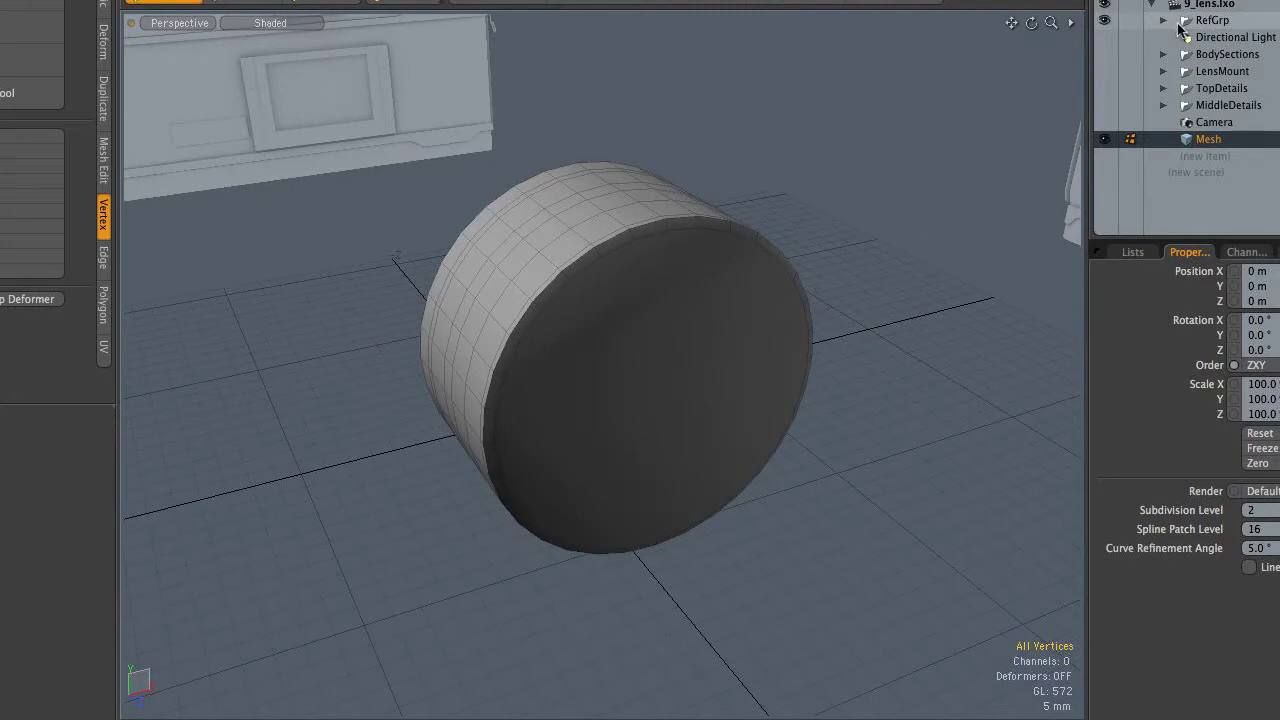
left_click(1163, 20)
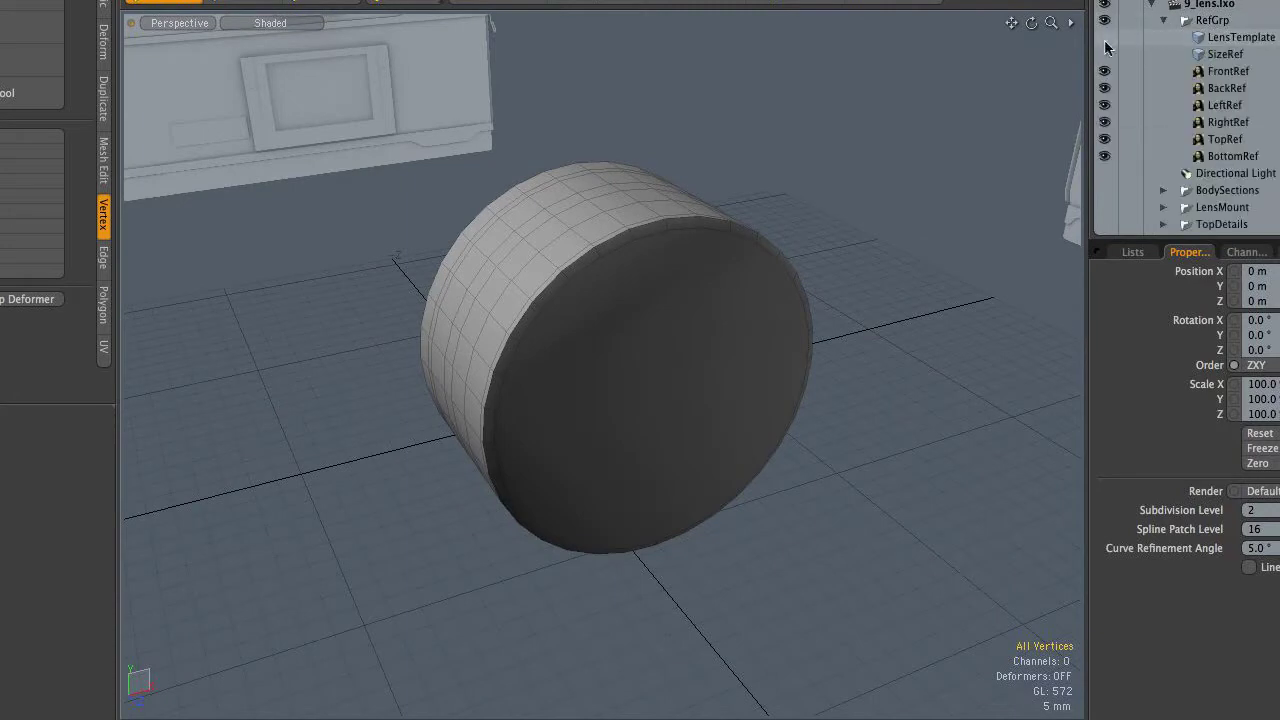
left_click(1240, 37)
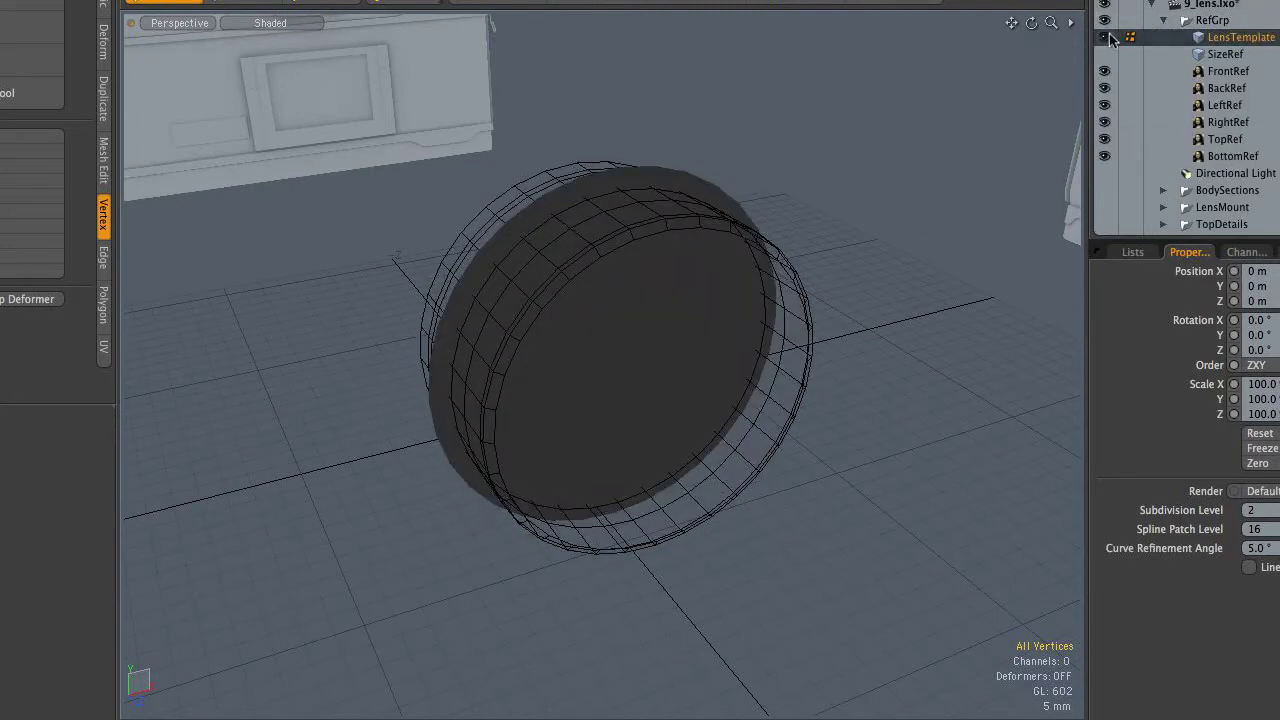
left_click(1163, 20)
left_click(1211, 143)
left_click_drag(834, 308, 643, 314, "alt")
Step: Compare the lens cylinder's outline and segments with the front and left reference images
key("ctrl+space")
left_click(688, 343)
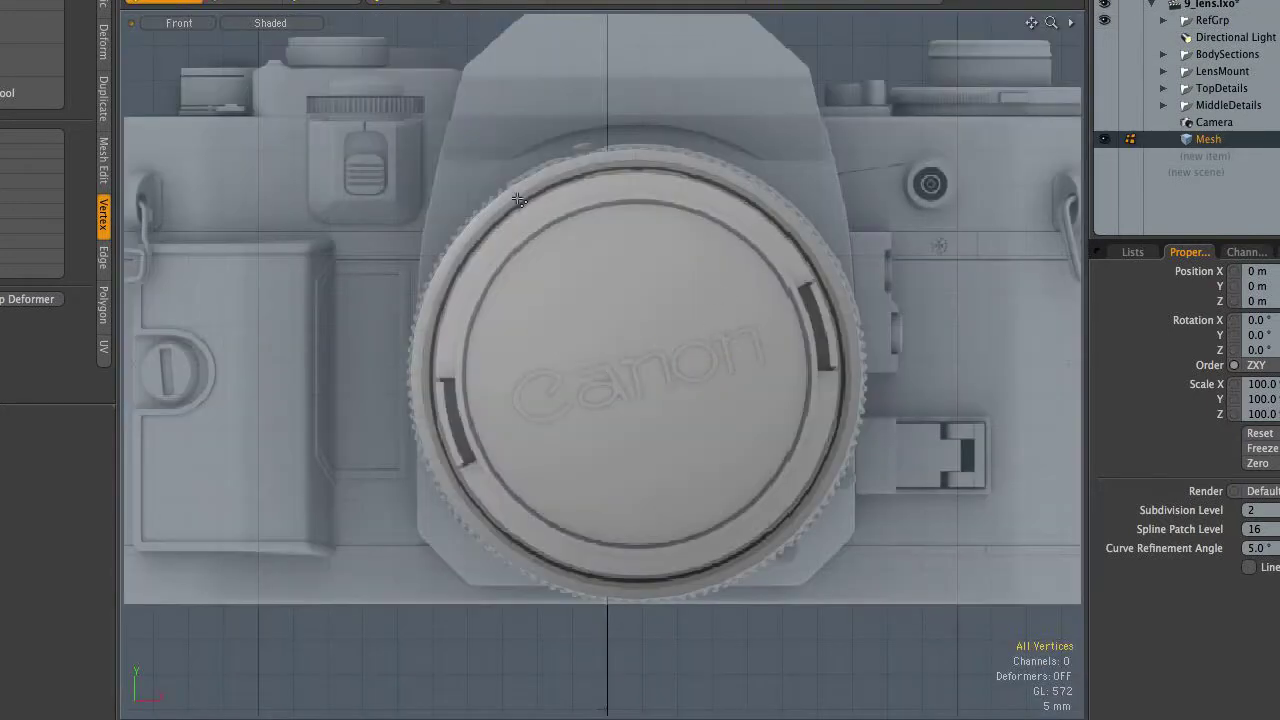
key("ctrl+space")
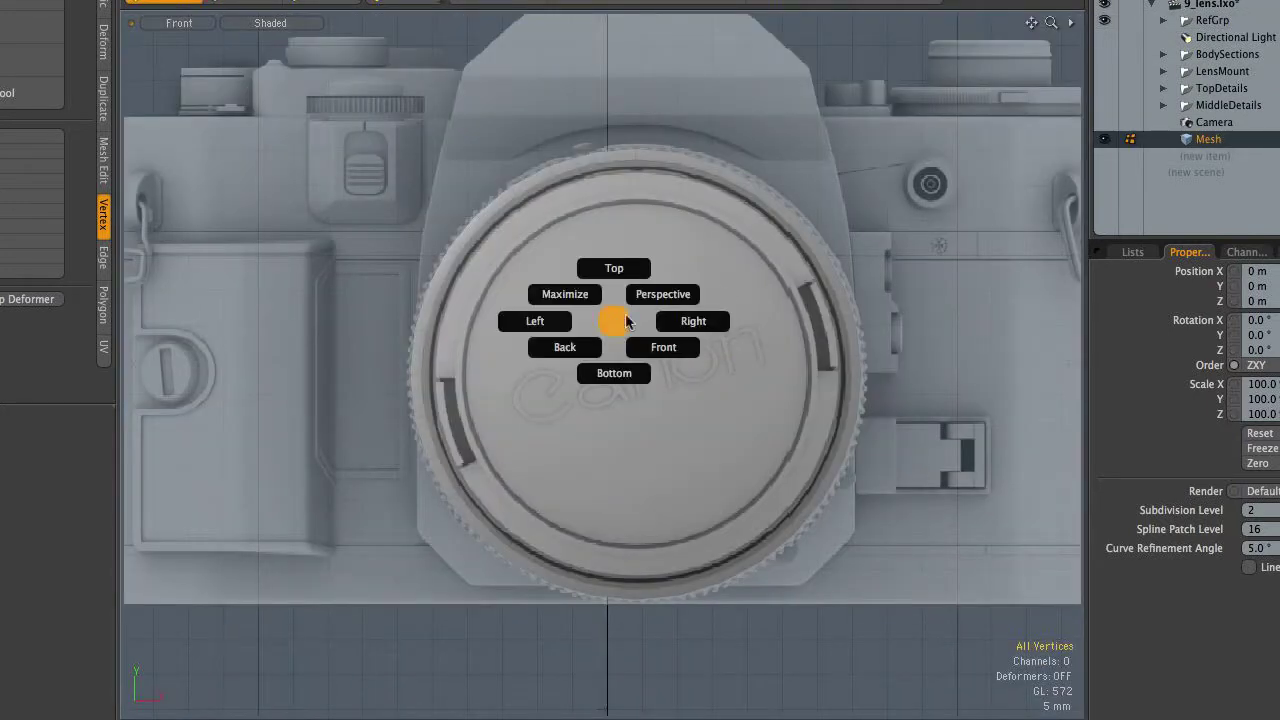
left_click(655, 300)
left_click_drag(657, 303, 701, 334, "alt")
key("ctrl+space")
left_click(652, 336)
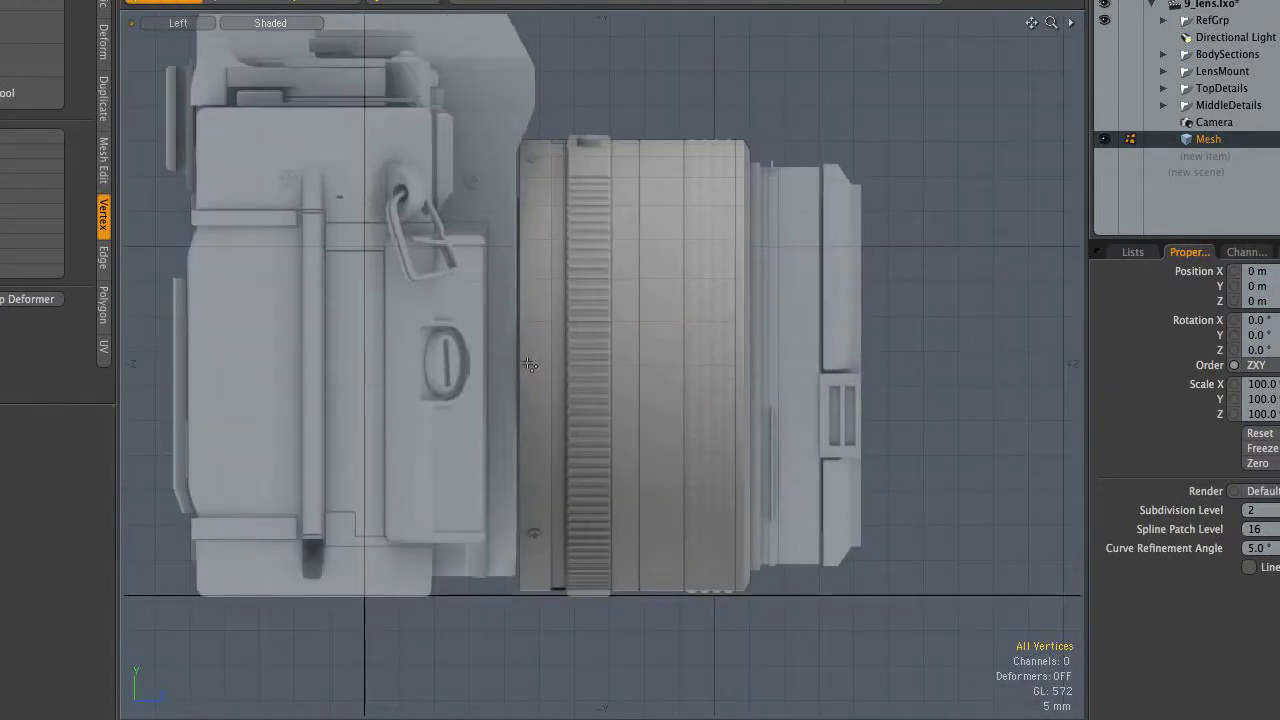
scroll(738, 180, "up", 4)
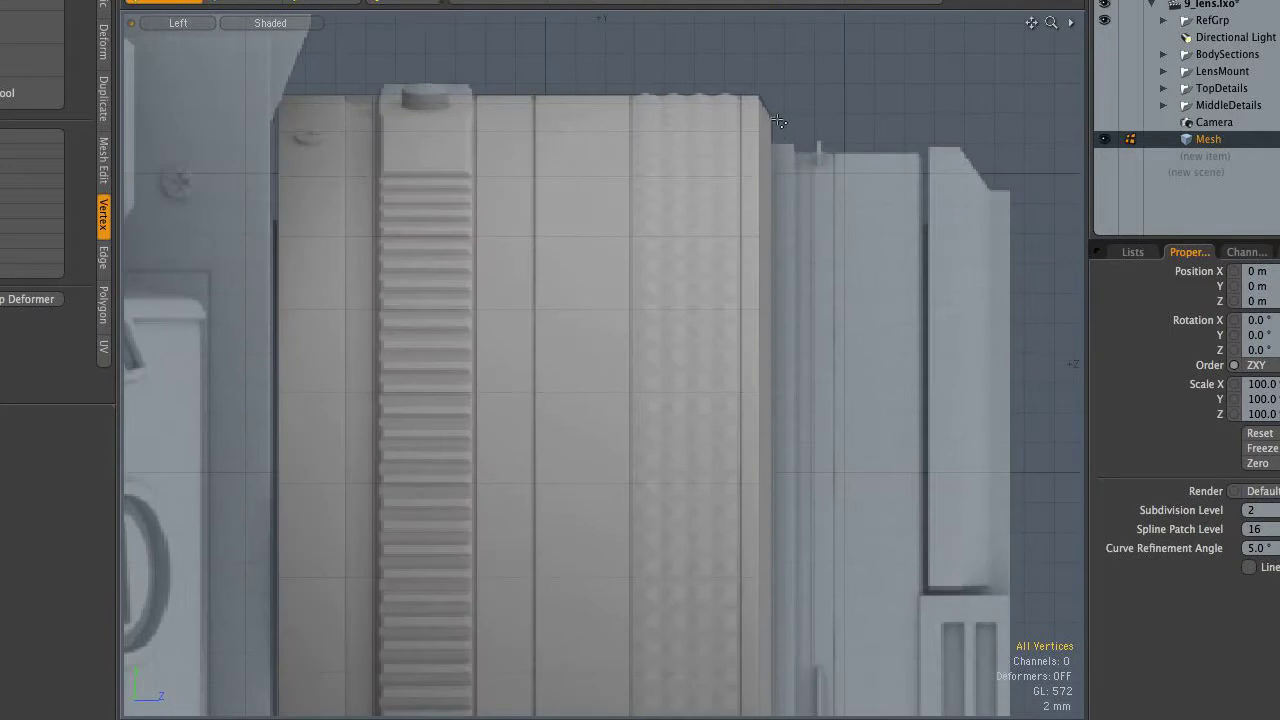
left_click_drag(765, 362, 734, 361, "ctrl+alt")
left_click_drag(578, 282, 615, 194, "alt+shift")
Step: Select the edge loops around the lens cylinder and compare them with the ring divisions in the side reference
key("2")
left_click_drag(463, 196, 794, 210)
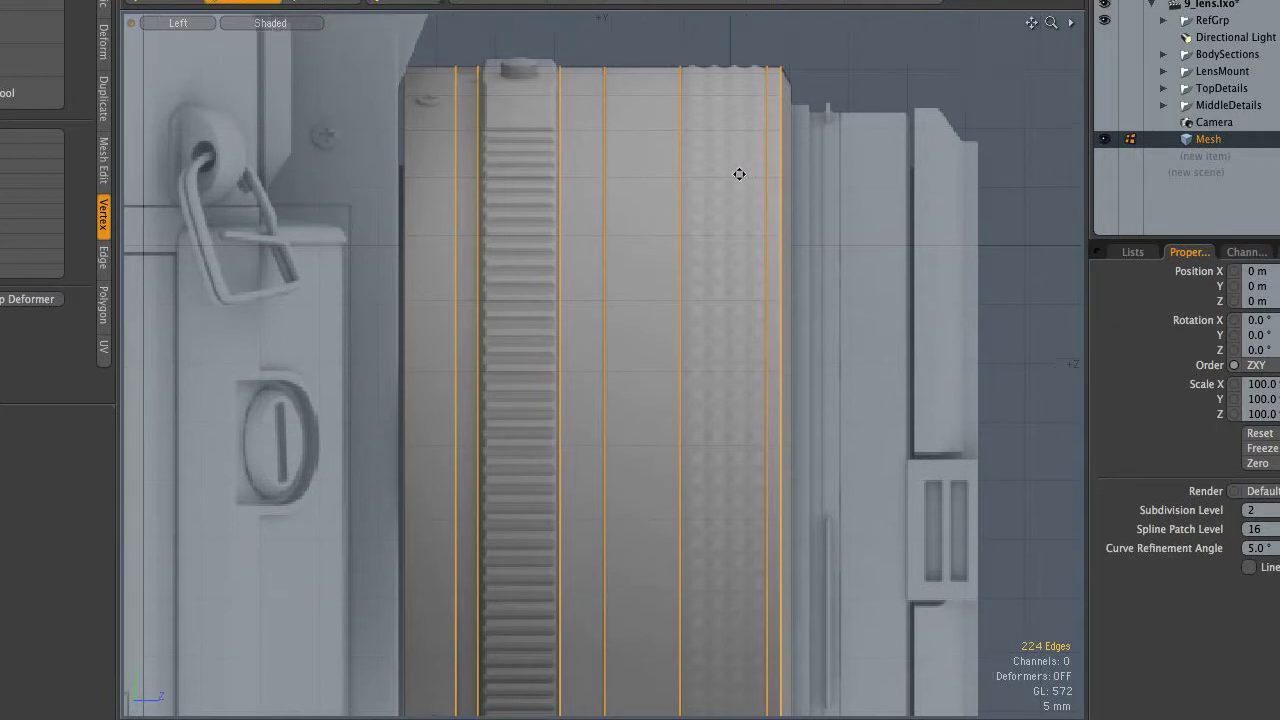
scroll(751, 169, "up", 2)
scroll(736, 146, "up", 1)
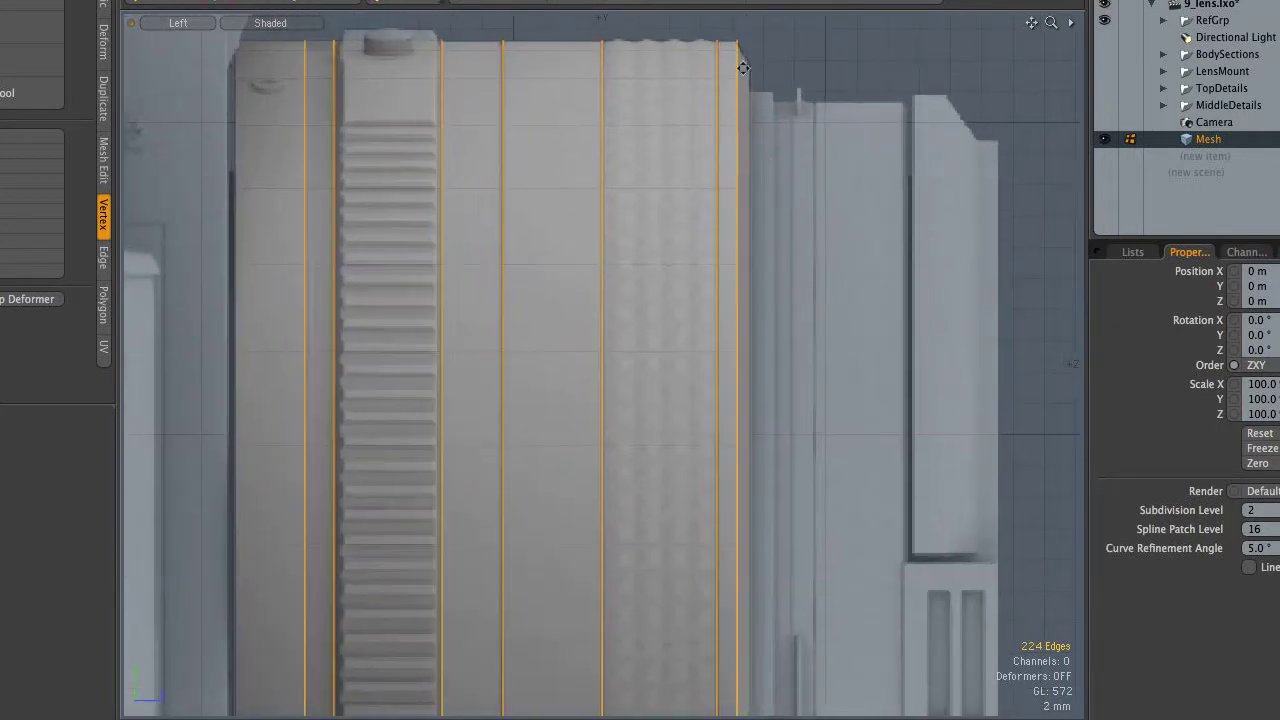
key("ctrl+space")
left_click(814, 106)
left_click_drag(835, 137, 766, 169, "alt")
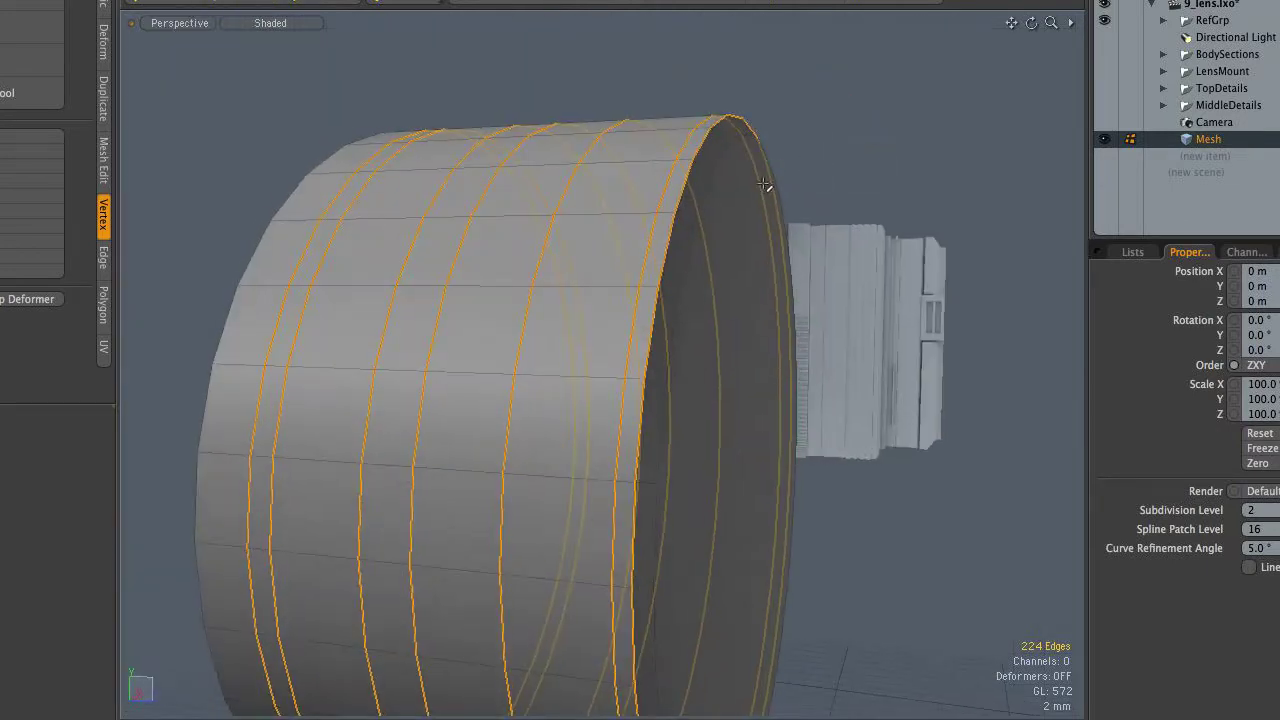
Step: Inset the lens cylinder's front cap polygon by 860 um to match the rim in the front reference
key("3")
left_click(757, 264)
left_click_drag(757, 266, 741, 173, "alt")
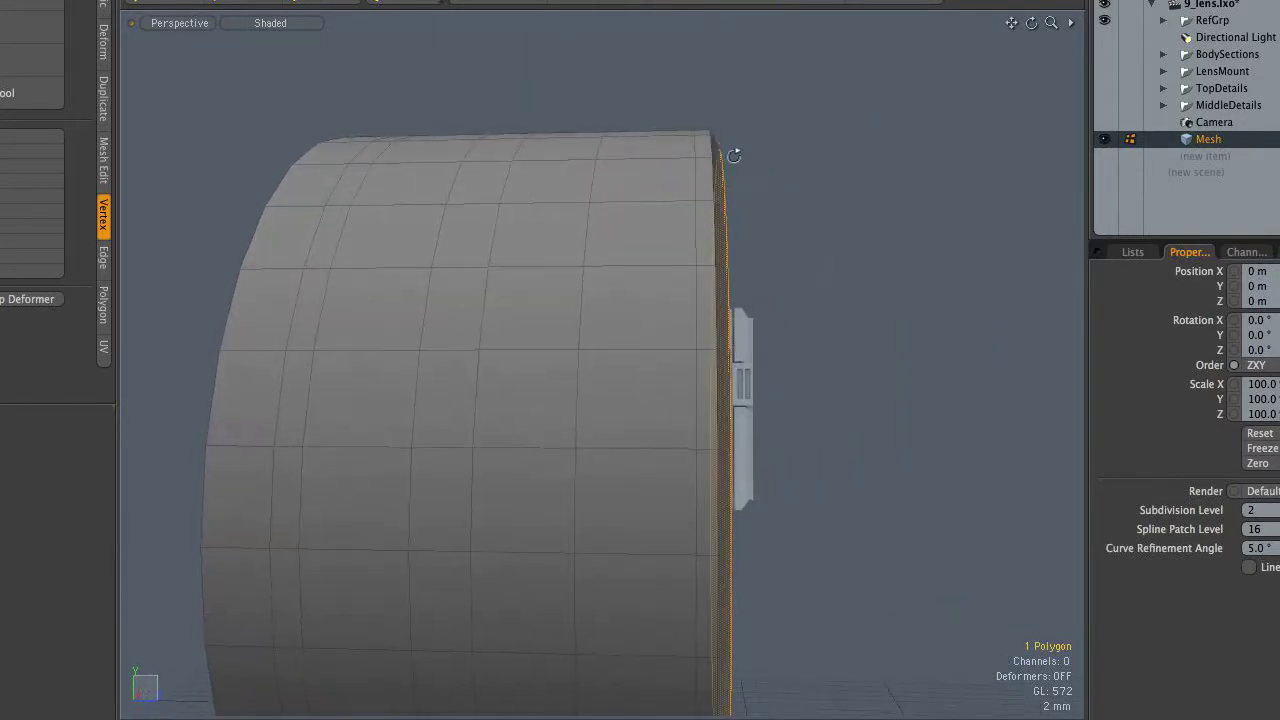
left_click_drag(748, 233, 720, 261, "alt")
key("ctrl+space")
left_click(788, 323)
left_click_drag(790, 312, 681, 209, "alt")
key("b")
left_click_drag(757, 266, 737, 286, "alt")
left_click(765, 303)
left_click_drag(785, 484, 721, 485)
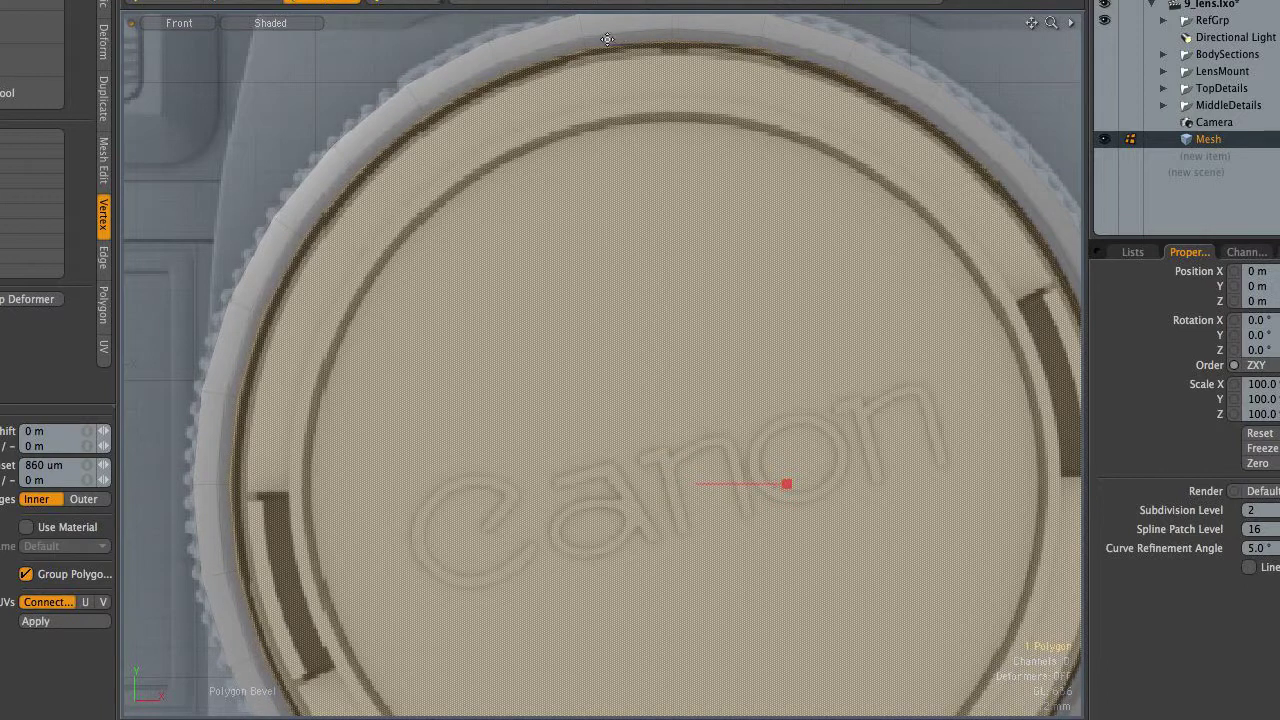
Step: Bevel the inset cap polygon backwards into the lens cylinder to form the barrel's inner wall
key("ctrl+space")
left_click(671, 109)
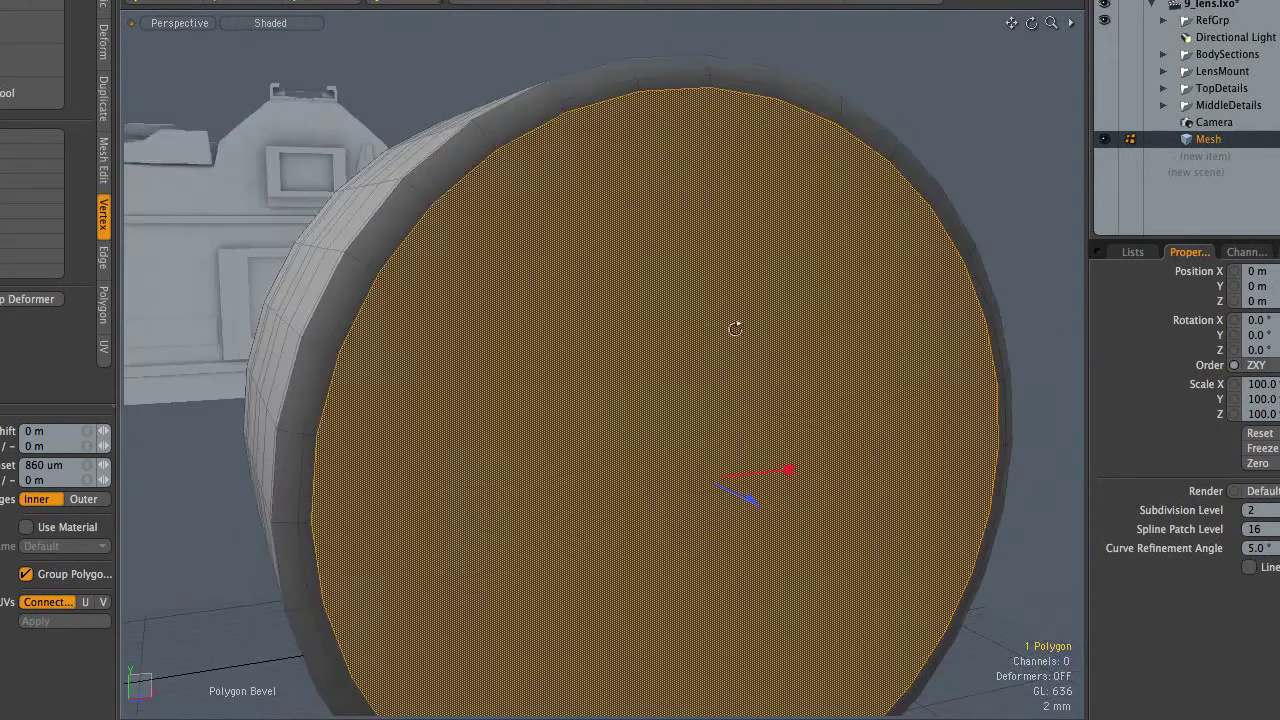
left_click_drag(800, 485, 611, 435)
left_click_drag(514, 469, 533, 418, "alt+shift")
key("space")
Step: Cut the recessed cap polygon, paste it into a new mesh item, and reselect the original barrel Mesh
key("ctrl+x")
left_click(1182, 162)
left_click(1158, 162)
key("ctrl+v")
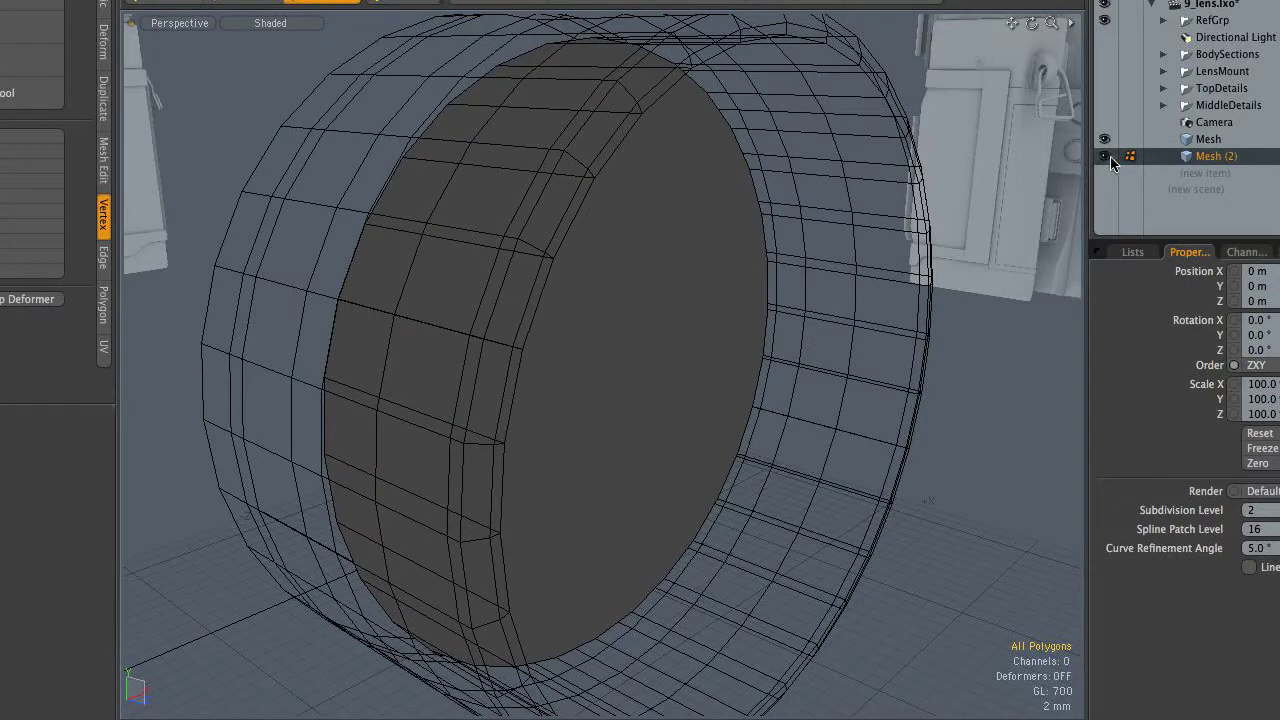
left_click(1209, 141)
Step: Try to split the lens barrel into separate rings by deleting its second and fourth polygon loops from the back
mouse_move(840, 340)
left_mouse_down("ctrl+alt")
mouse_move(737, 326)
mouse_move(837, 332)
mouse_move(663, 334)
mouse_move(746, 349)
mouse_move(597, 331)
mouse_move(416, 242)
mouse_move(560, 334)
mouse_move(563, 354)
mouse_move(502, 287)
mouse_move(455, 268)
mouse_move(434, 287)
left_mouse_up("ctrl+alt")
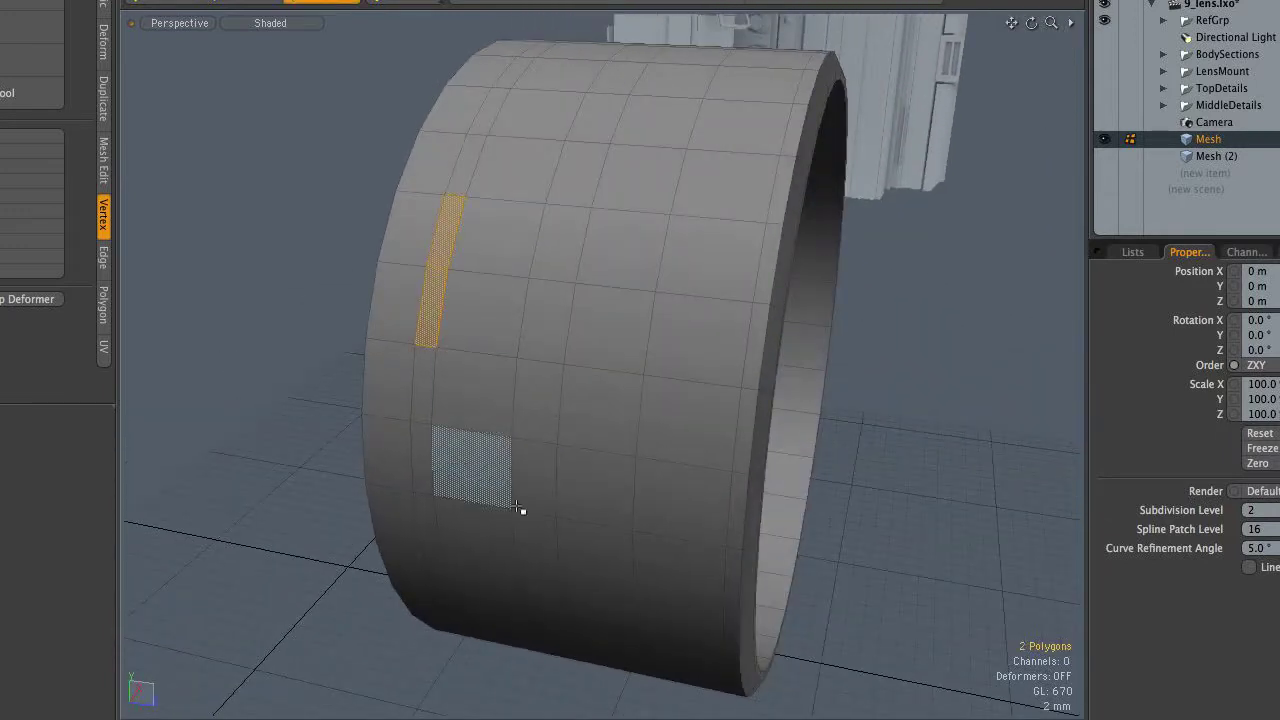
key("l")
left_click_drag(566, 248, 552, 310, "shift")
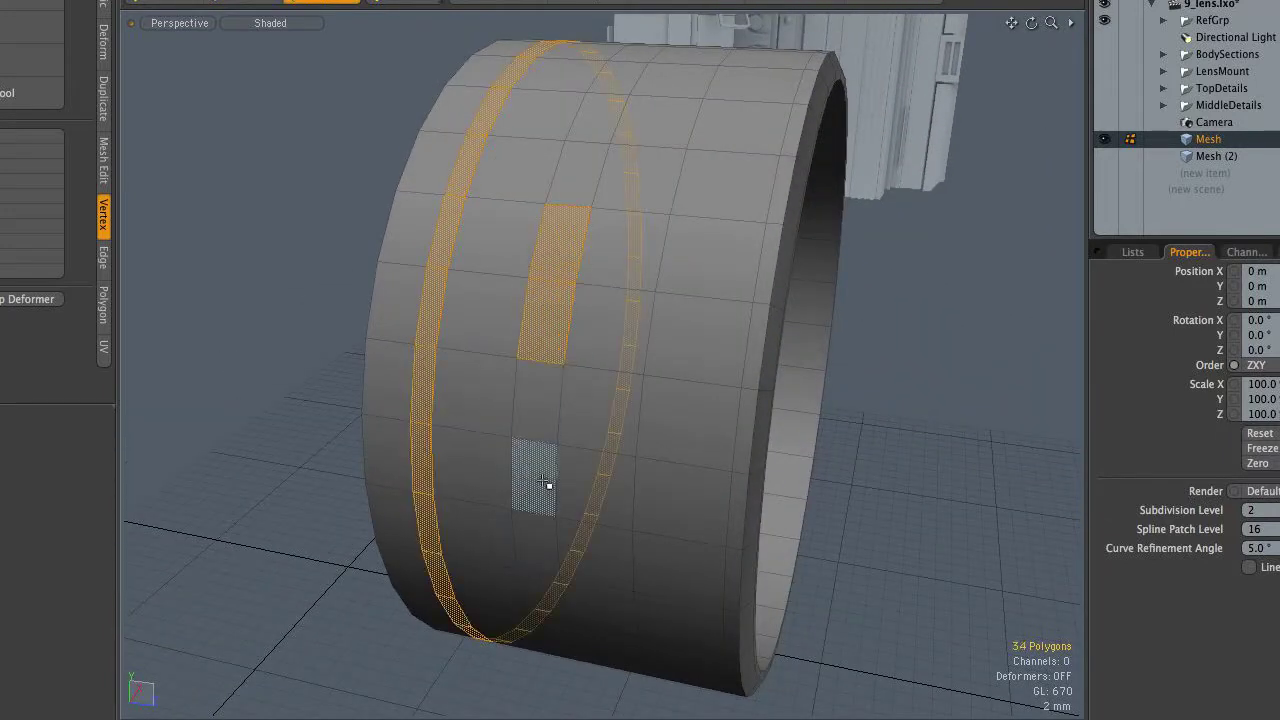
key("l")
left_click_drag(688, 330, 634, 309, "alt")
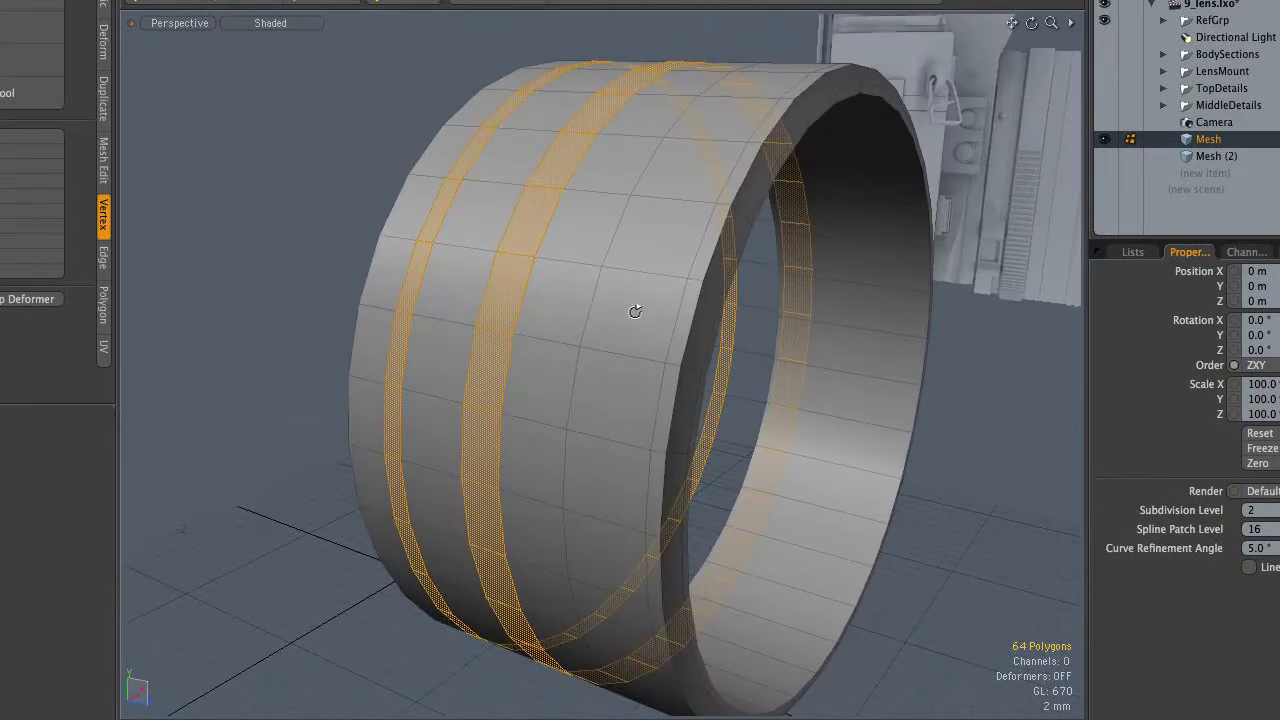
key("Delete")
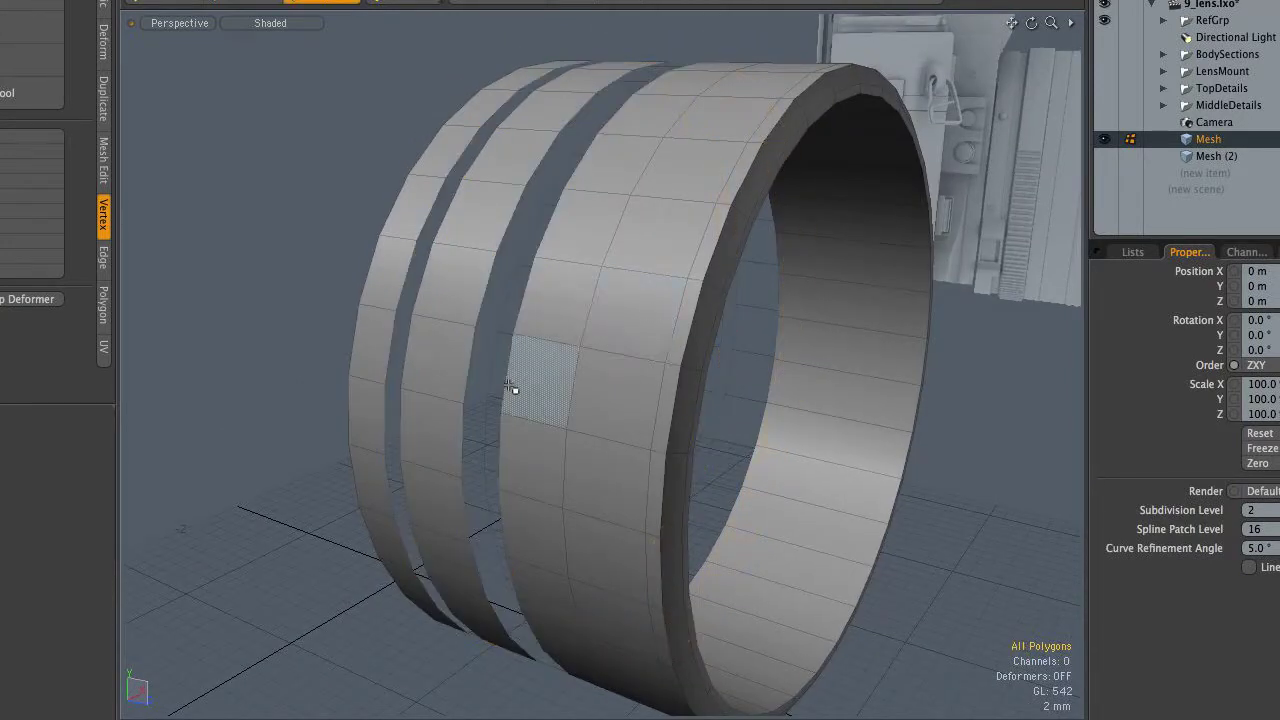
key("ctrl+z")
key("1")
left_click_drag(510, 376, 551, 374, "alt")
key("3")
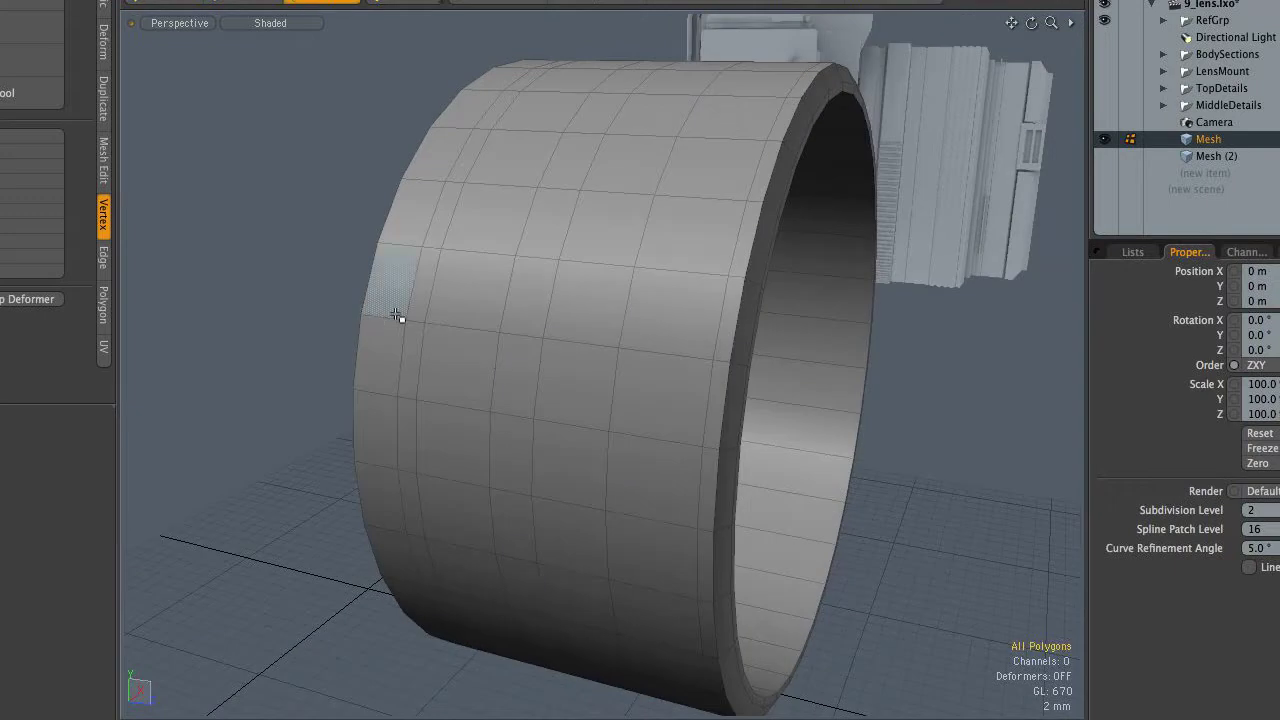
Step: Try to remove the narrow second polygon loop from the back of the lens barrel, working in the Left view
key("ctrl+space")
left_click(447, 308)
left_click_drag(629, 325, 565, 326, "ctrl+alt")
left_click_drag(565, 326, 574, 286, "alt+shift")
scroll(532, 253, "down", 1)
scroll(490, 230, "up", 1)
key("1")
key("3")
left_click(472, 231)
key("l")
mouse_move(472, 231)
left_mouse_down()
mouse_move(472, 267)
mouse_move(505, 231)
mouse_move(503, 265)
left_mouse_up()
key("l")
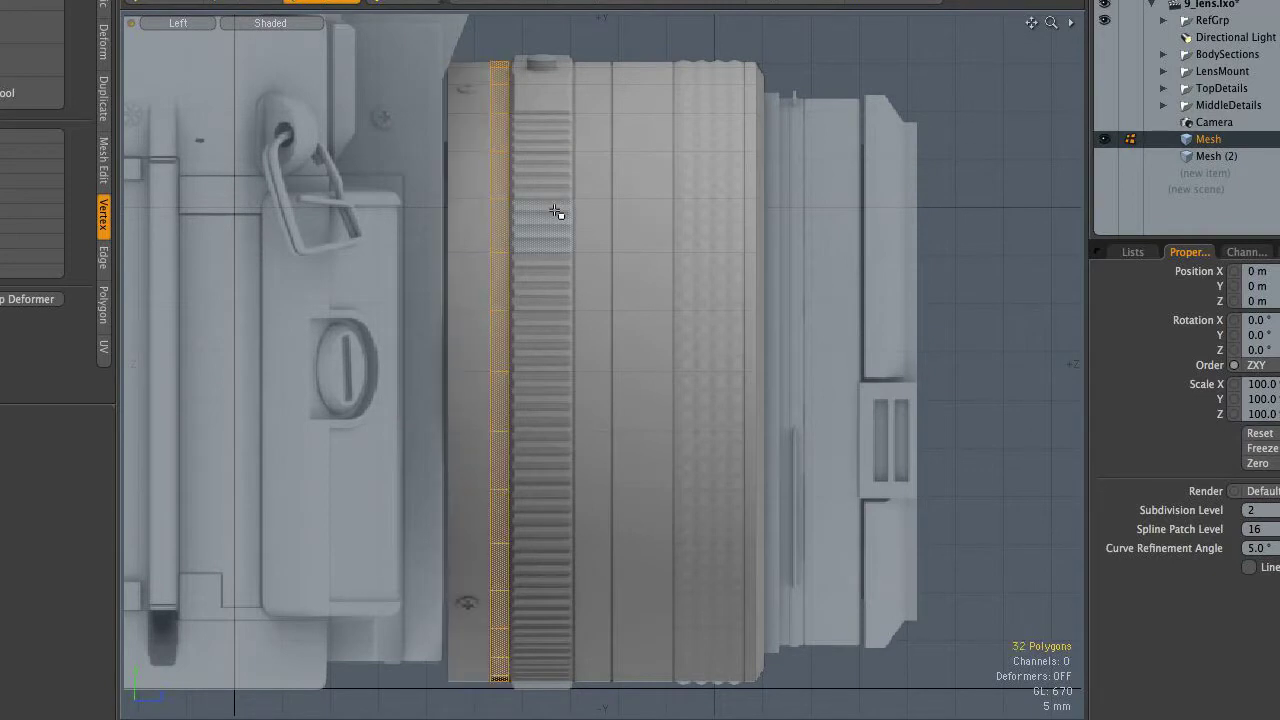
Step: Try to separate the barrel behind and in front of its fourth polygon loop by removing that loop, and select the connected front section
left_click_drag(557, 209, 555, 196)
key("l")
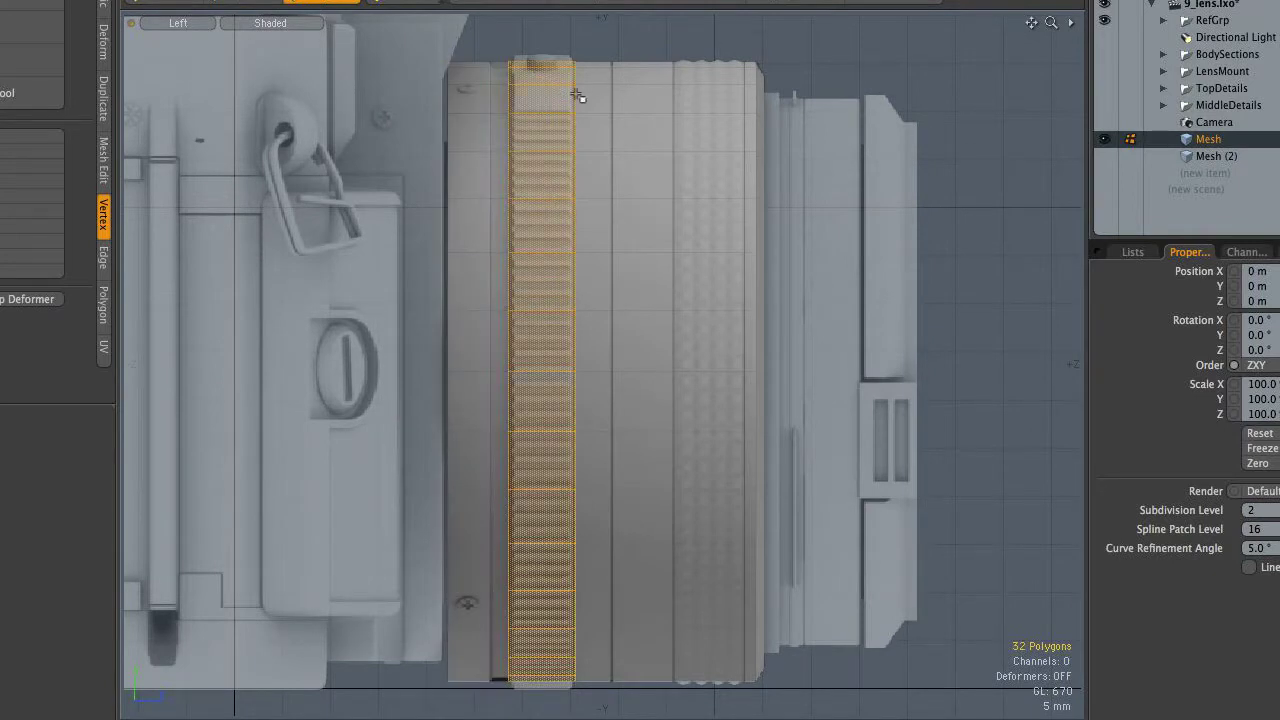
double_click(603, 107)
left_click(670, 214)
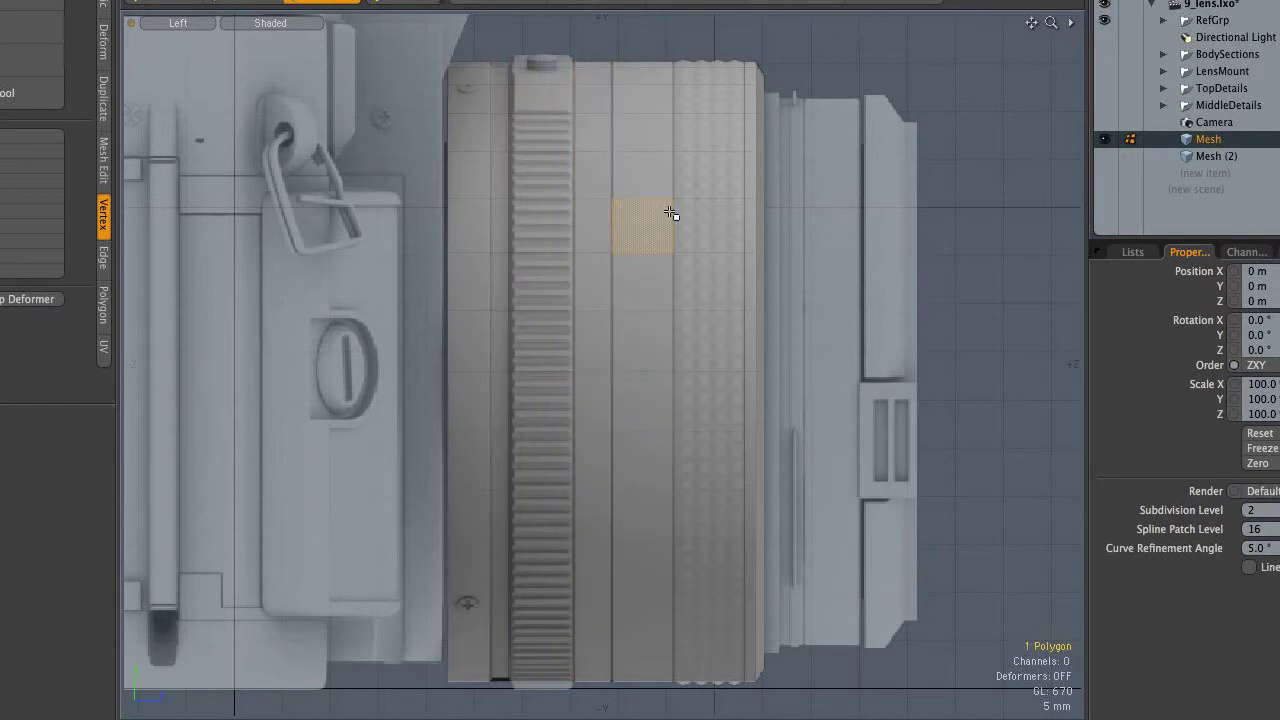
double_click(670, 212)
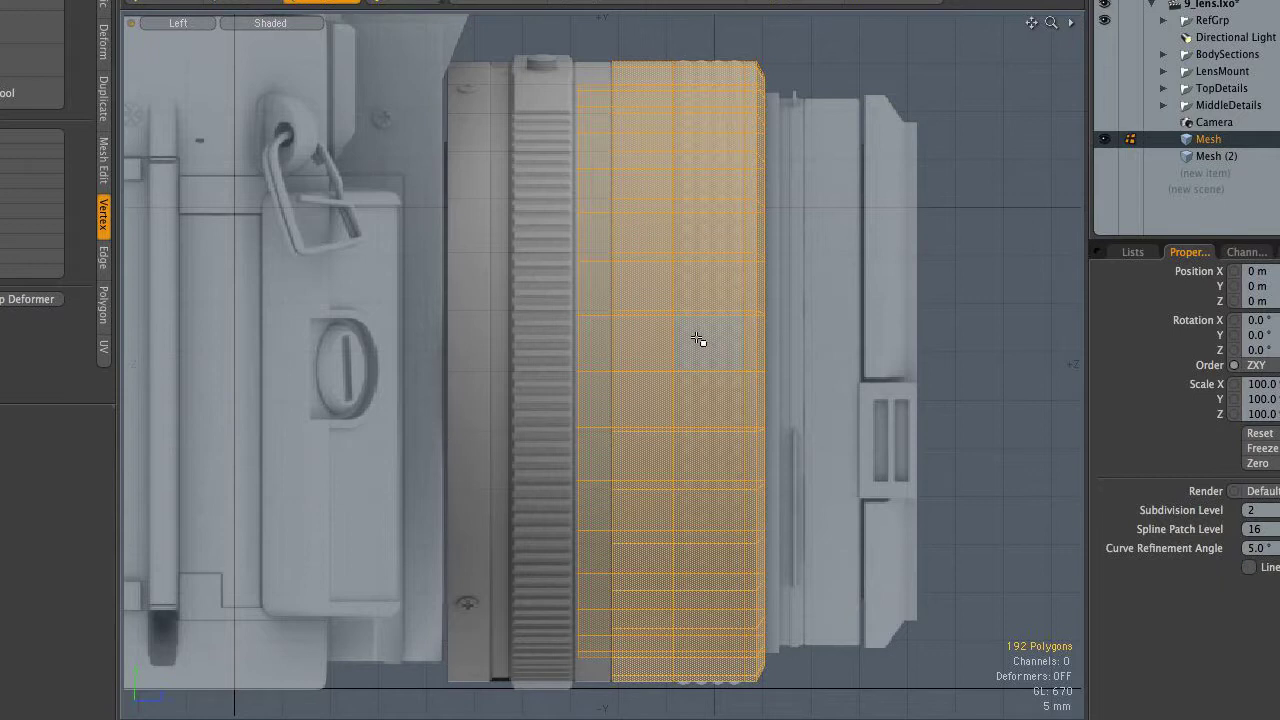
key("ctrl+space")
left_click(818, 307)
left_click_drag(698, 322, 806, 389, "alt")
left_click(909, 440)
left_click_drag(733, 372, 479, 216, "alt")
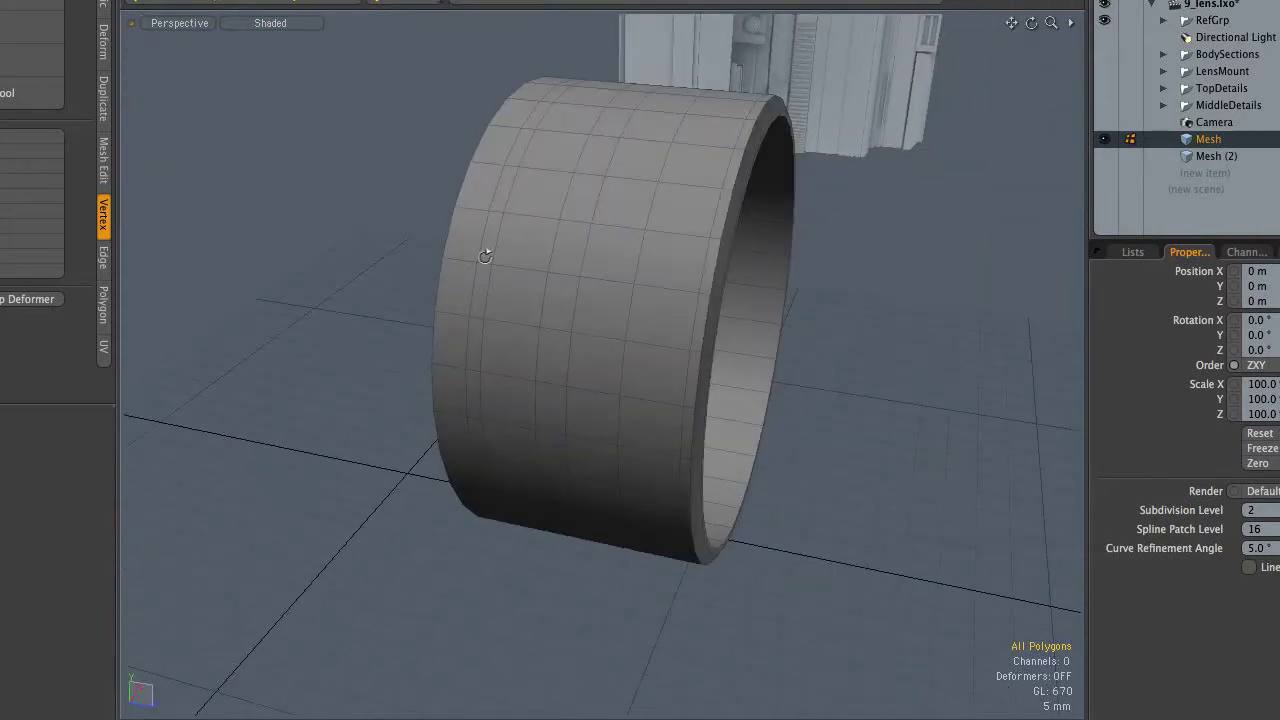
left_click_drag(549, 246, 610, 259, "alt")
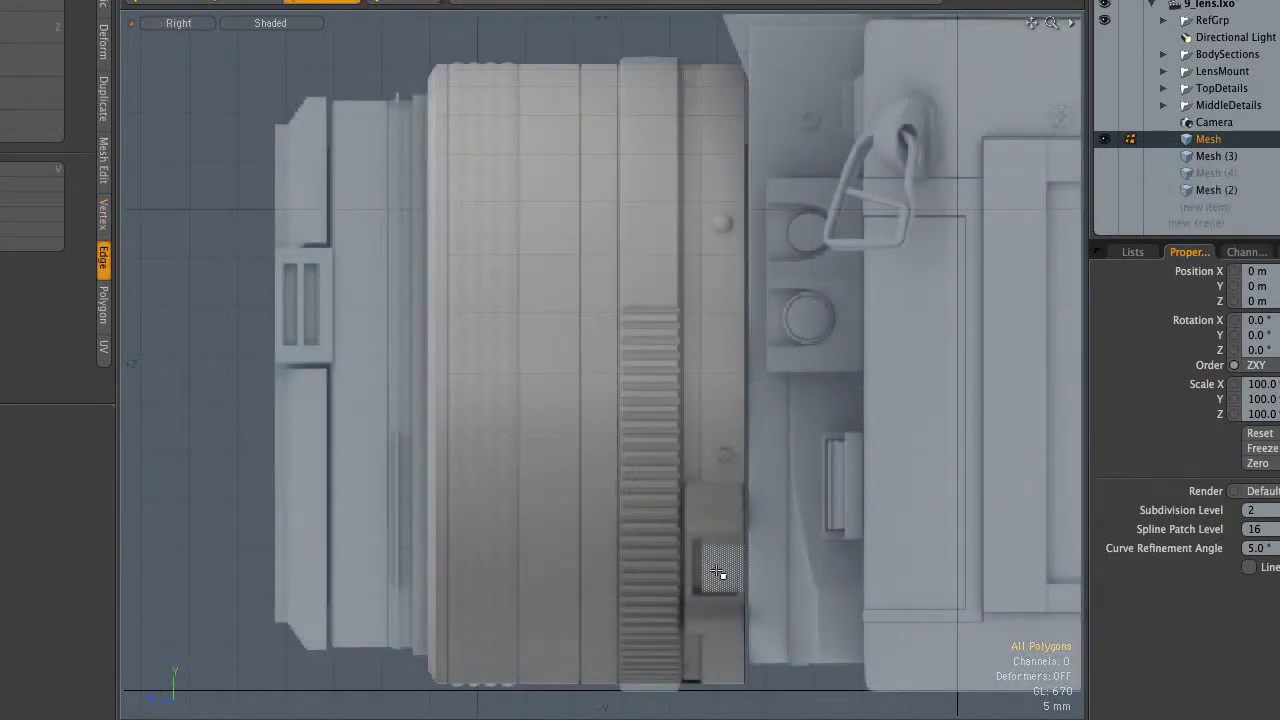
Step: Move the barrel's edge loop behind the ribbed ring forward to line up with the groove's front edge in the Right view reference
scroll(704, 110, "up", 4)
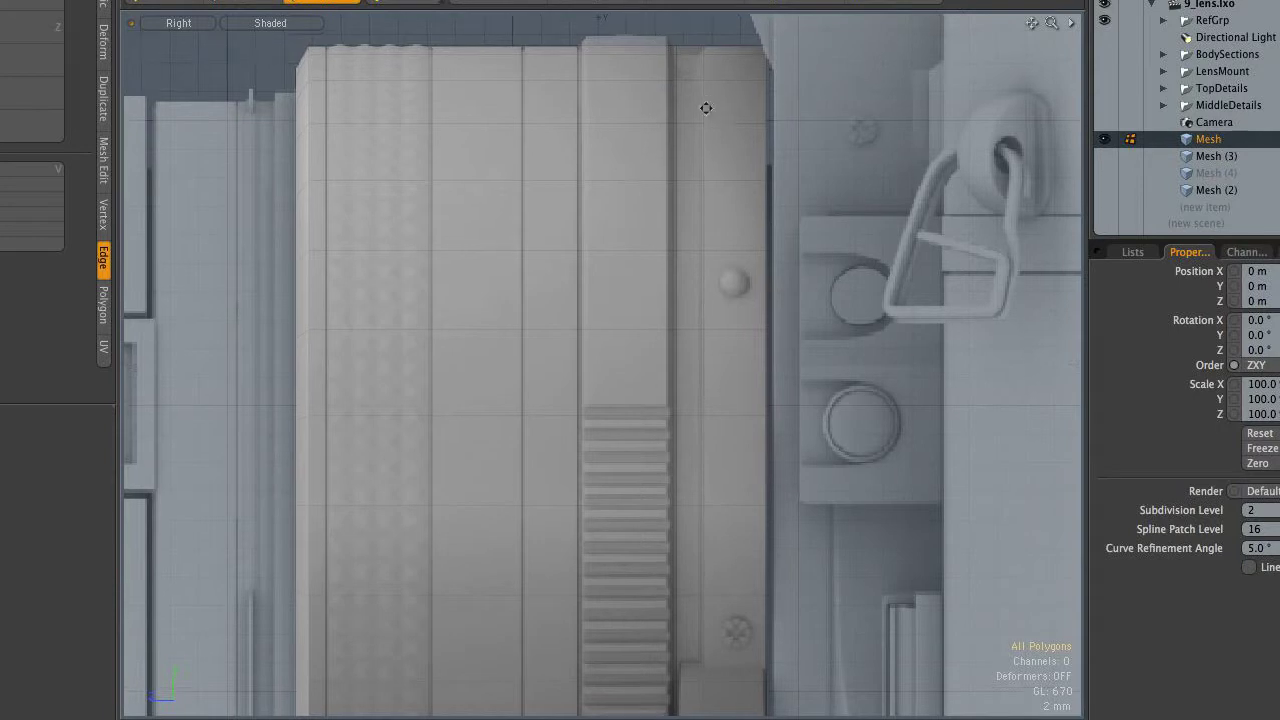
left_click_drag(706, 99, 706, 133, "alt+shift")
scroll(708, 133, "up", 5)
scroll(661, 138, "up", 2)
left_click(659, 135)
key("l")
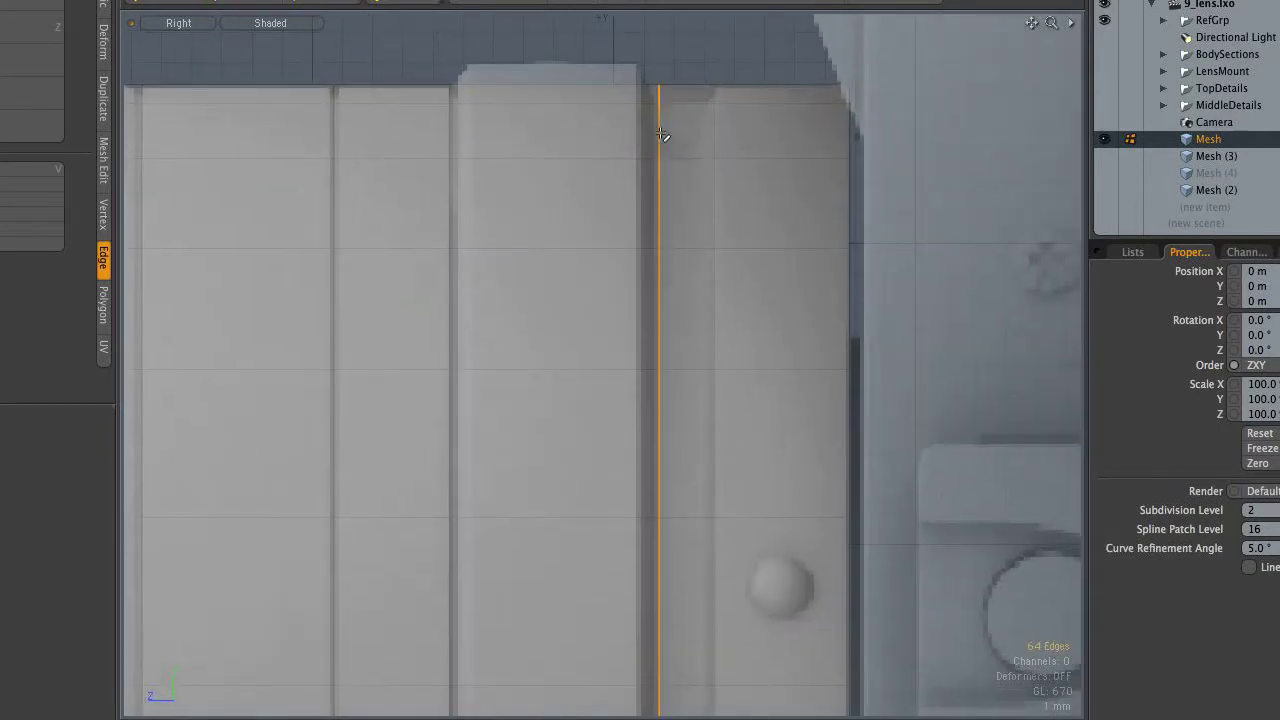
key("w")
left_click(670, 145)
left_click_drag(634, 146, 612, 146)
key("q")
Step: Loop slice the band behind the ribbed ring with two cuts in Symmetry mode at 20 %
left_click(727, 63)
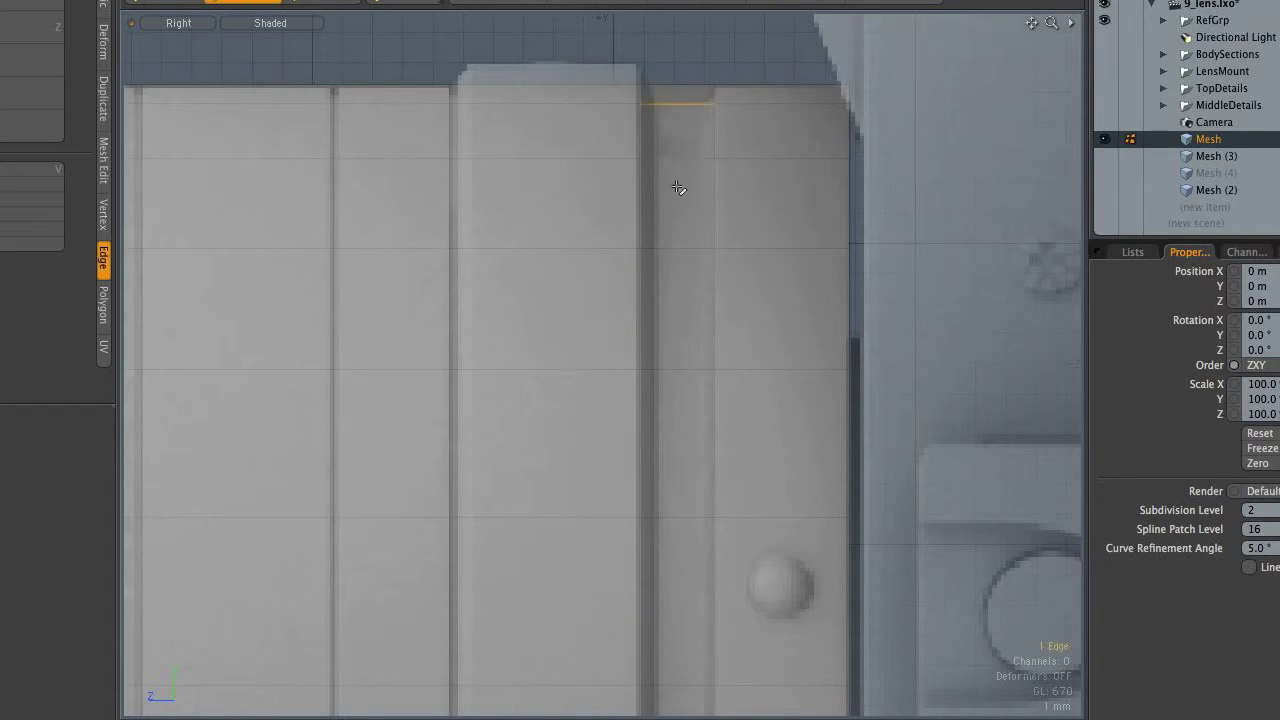
key("alt+c")
left_click(687, 133)
left_click_drag(40, 496, 4, 496)
type("2")
left_click(46, 449)
left_click(82, 452)
left_click_drag(638, 259, 638, 255)
left_click(55, 452)
left_click(54, 481)
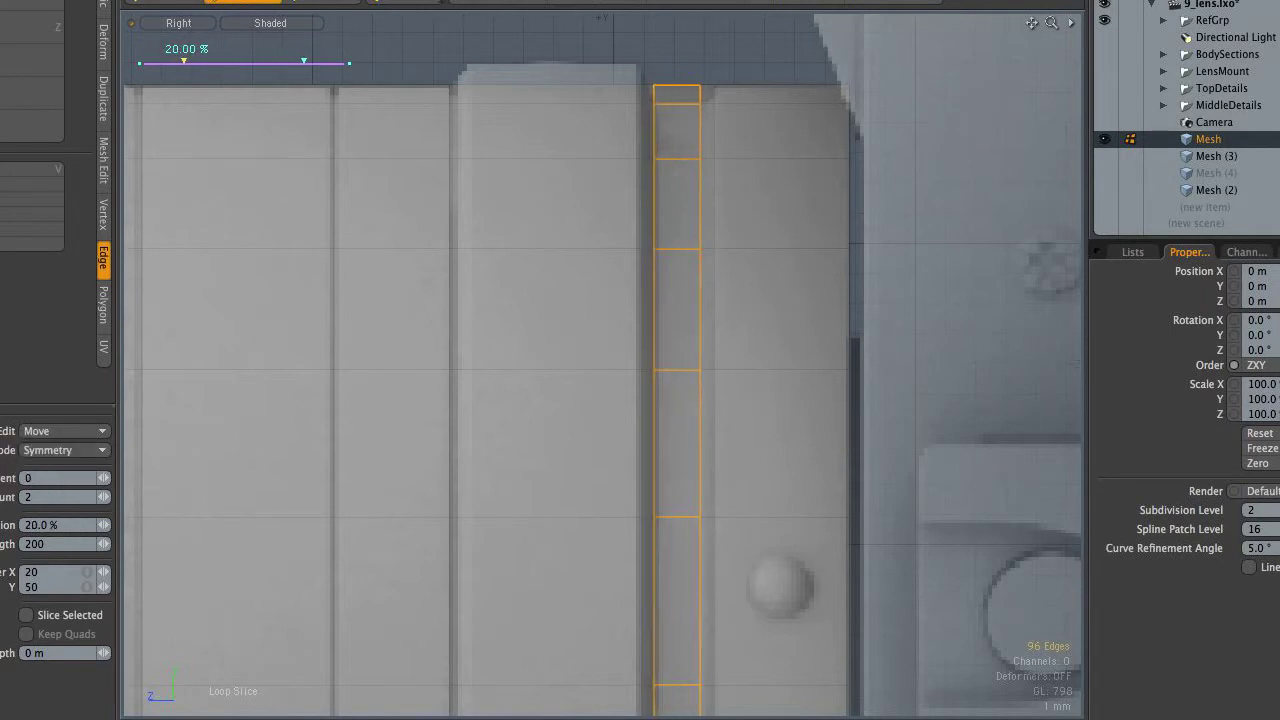
Step: Select the narrow polygon loop between the two new cuts and scale it inward to form the groove shown in the reference
key("space")
key("space")
left_click_drag(682, 93, 680, 177)
key("l")
left_click_drag(780, 402, 701, 409, "ctrl+alt")
left_click_drag(701, 409, 670, 229, "alt+shift")
key("r")
scroll(718, 495, "down", 1)
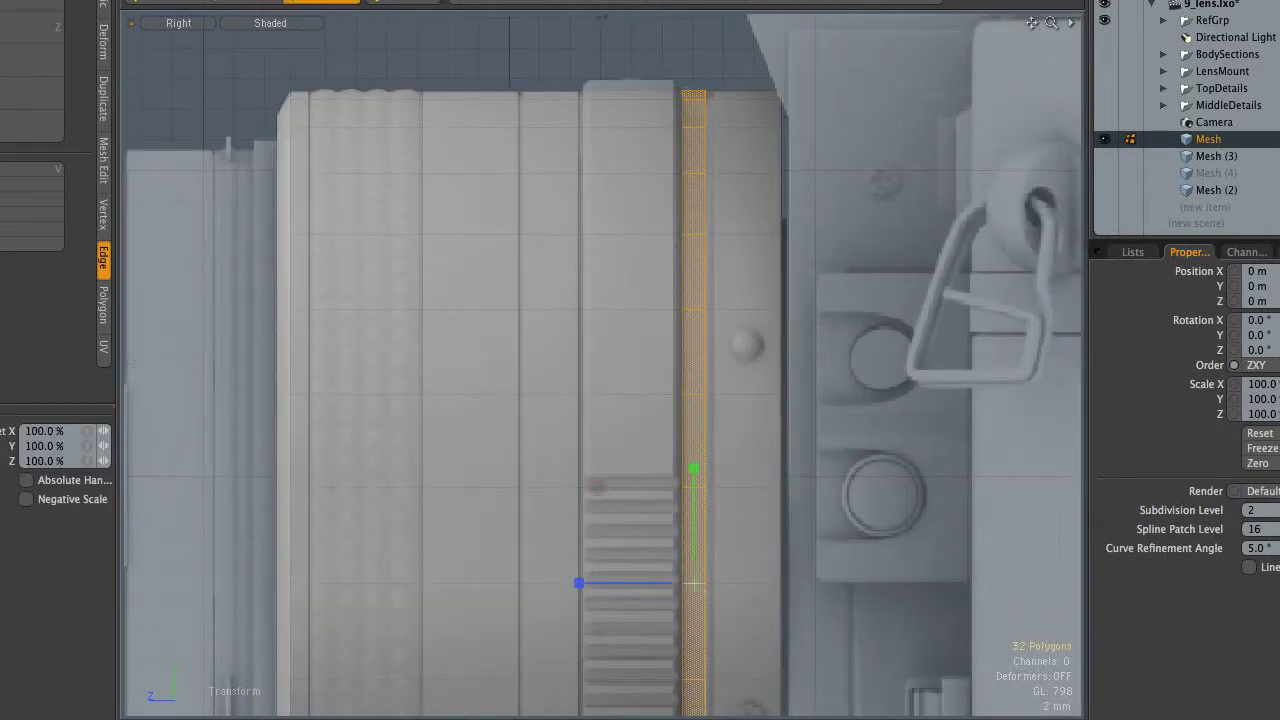
left_click_drag(694, 583, 690, 581)
key("q")
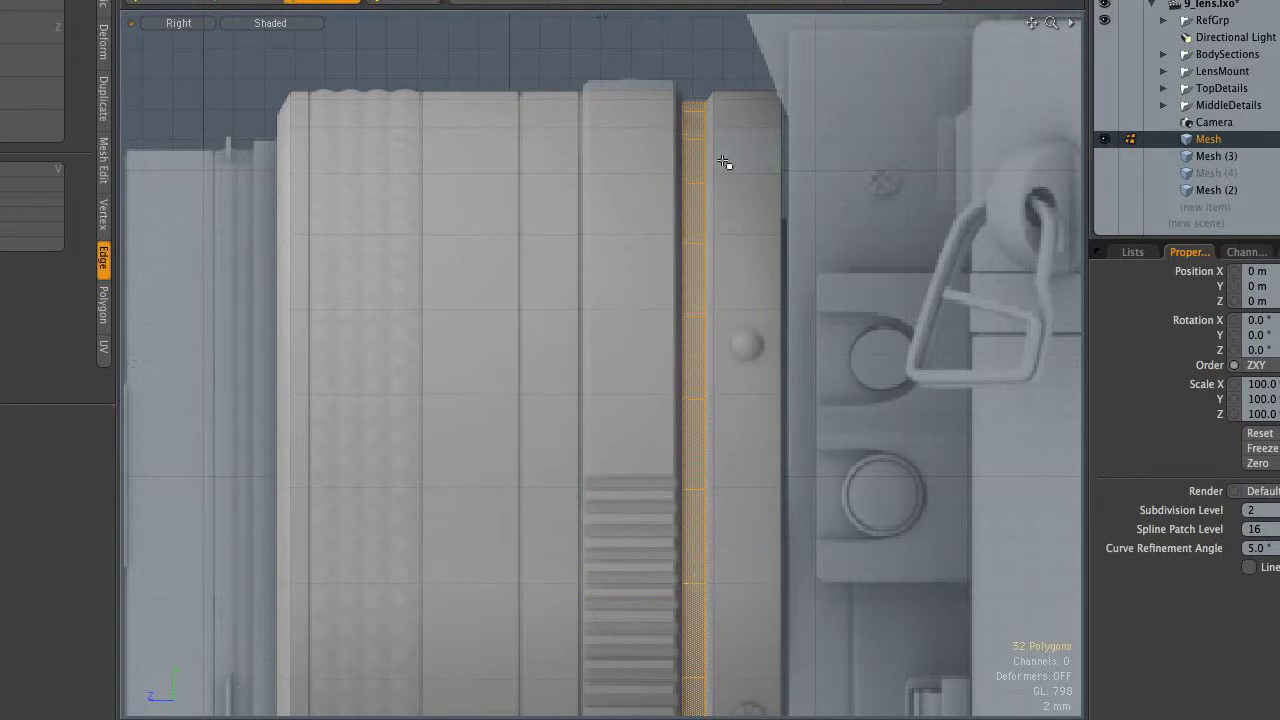
Step: Inspect the recessed groove of the lens barrel in the Perspective view and against the side reference
key("space")
scroll(706, 112, "up", 5)
scroll(769, 95, "down", 2)
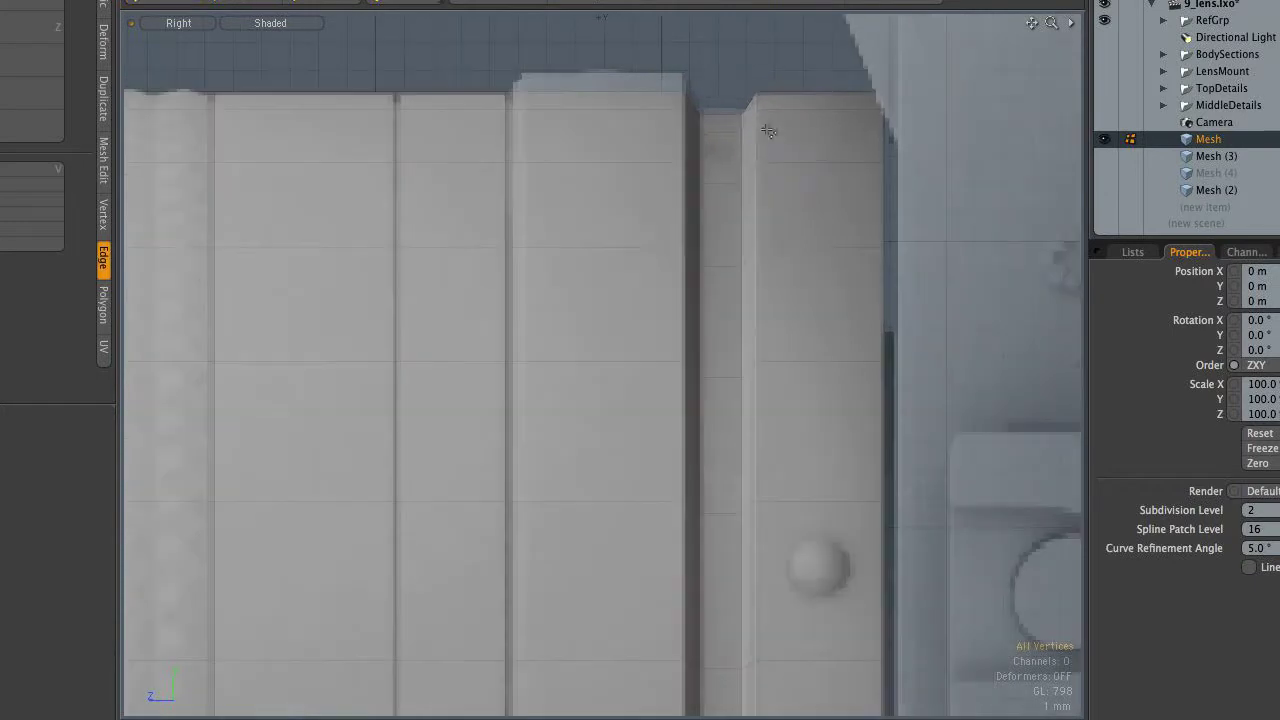
key("ctrl+space")
left_click(793, 134)
left_click_drag(796, 180, 838, 222, "alt")
left_click_drag(777, 294, 691, 277, "alt")
key("ctrl+space")
left_click(798, 279)
scroll(770, 330, "down", 3)
left_click_drag(720, 357, 663, 151, "alt+shift")
scroll(720, 225, "down", 2)
left_click_drag(719, 307, 683, 311, "alt+shift")
scroll(706, 244, "up", 2)
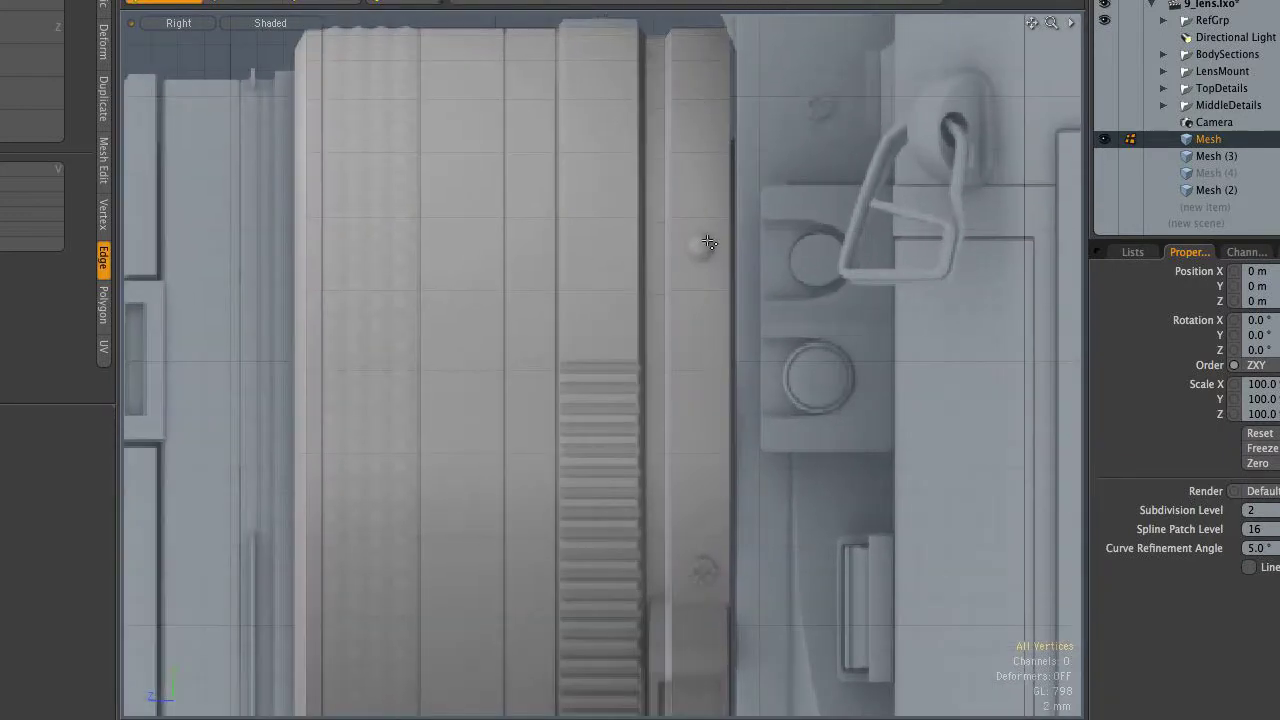
Step: Inspect the small ball in the Mesh (3) item beside the barrel's rear ring in the Perspective view
key("ctrl+space")
left_click(752, 218)
left_click_drag(660, 270, 441, 192, "alt")
left_click(1222, 157)
scroll(508, 288, "up", 3)
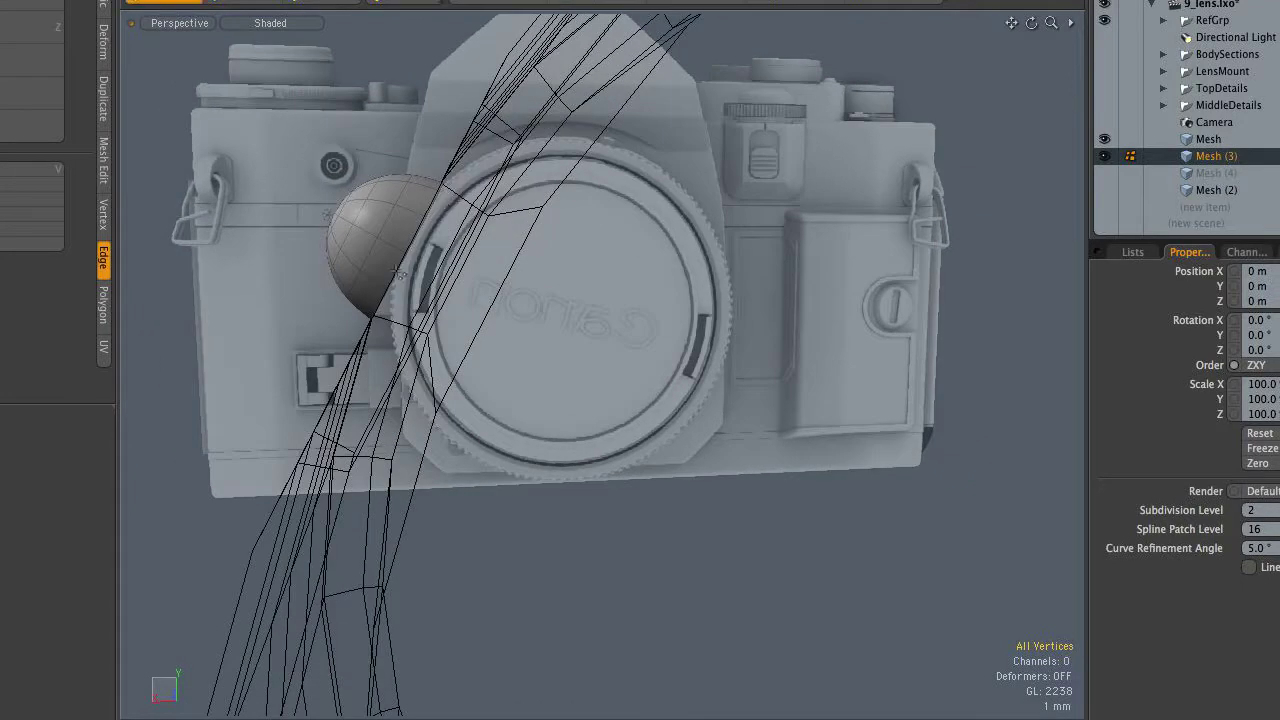
scroll(422, 232, "down", 2)
left_click_drag(422, 234, 721, 286, "alt")
scroll(721, 286, "down", 4)
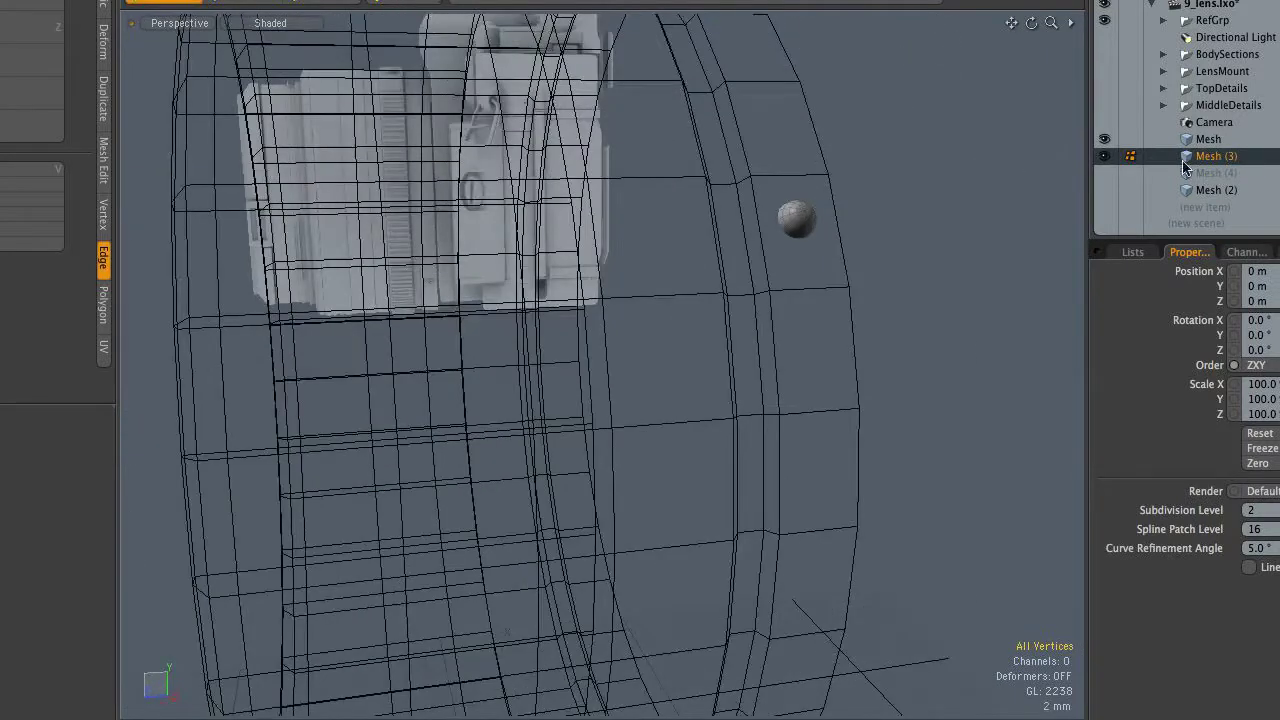
Step: Draw a four-point polygon with the Pen tool in the Mesh (4) item, tracing the tab beneath the ribbed ring in the Front view
key("ctrl+space")
left_click(895, 277)
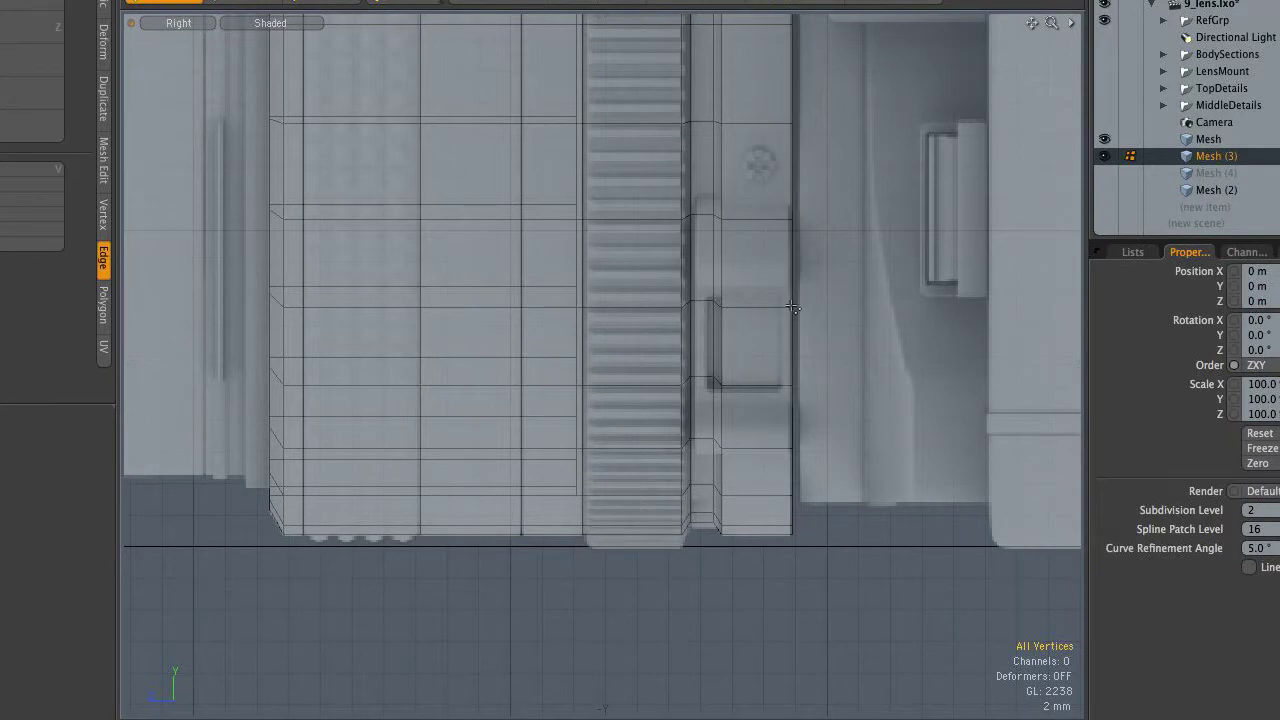
left_click(1210, 174)
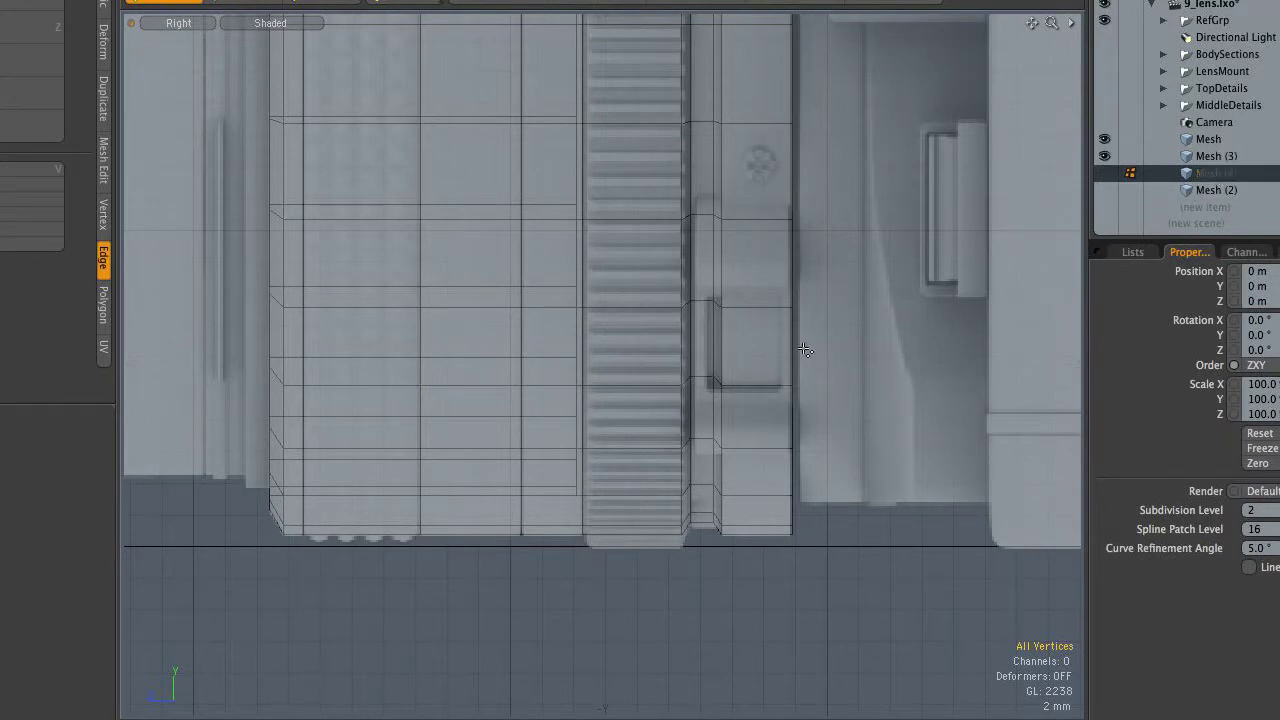
key("ctrl+space")
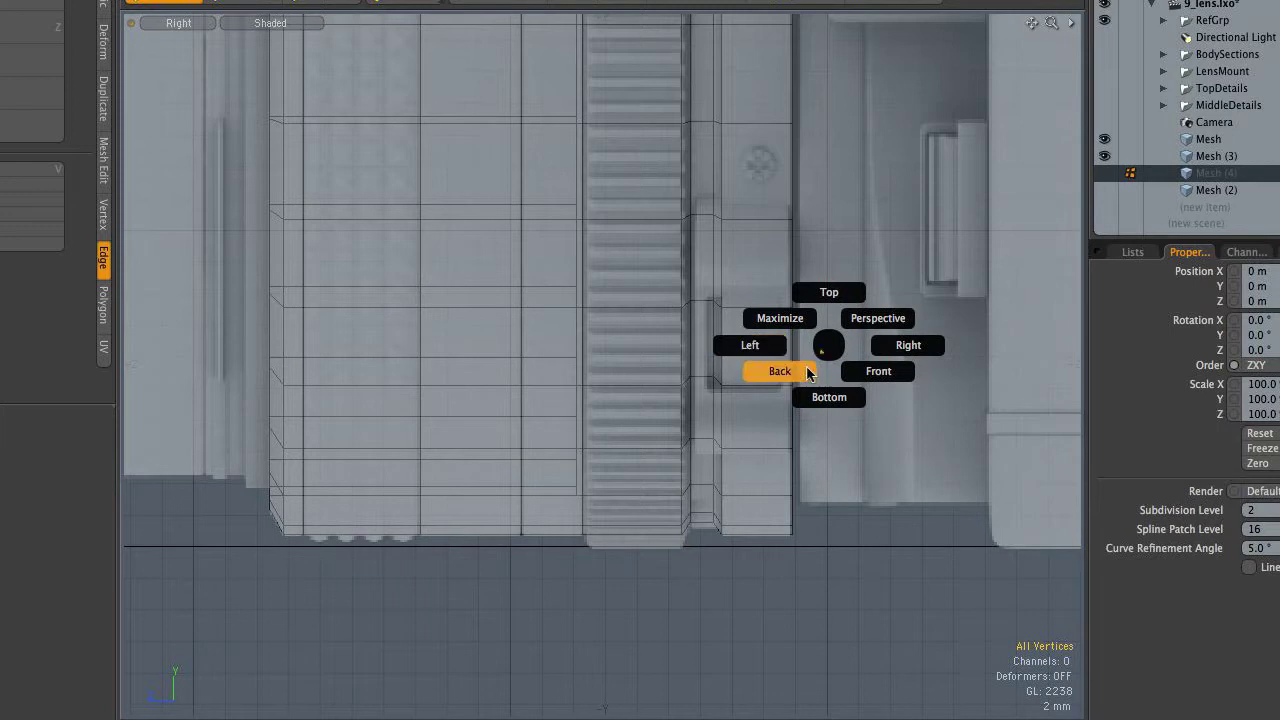
left_click(876, 375)
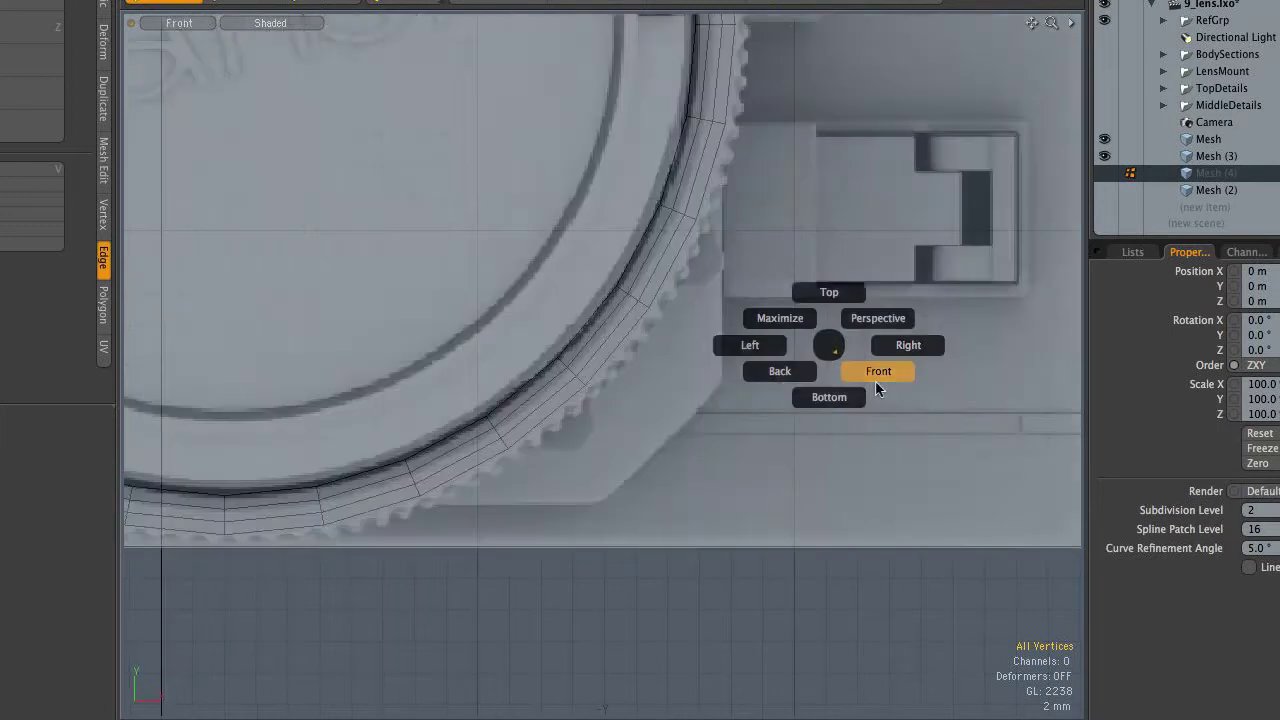
left_click(105, 3)
left_click(14, 38)
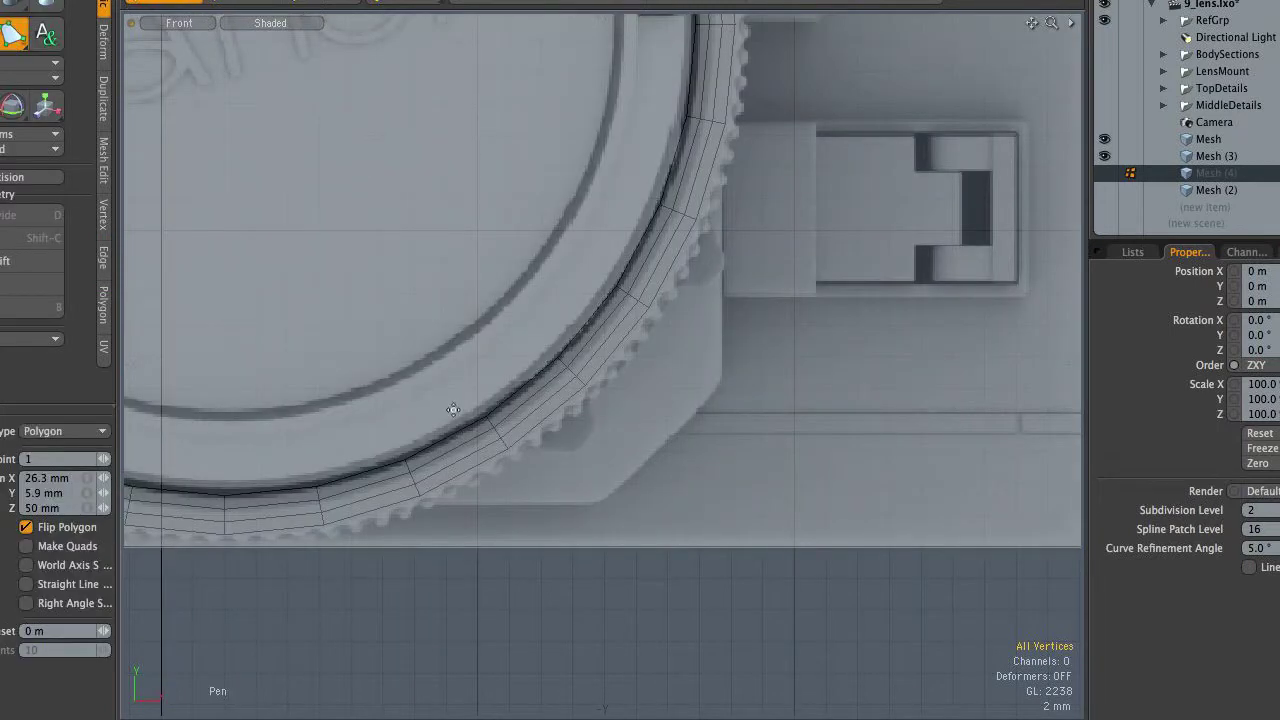
left_click_drag(503, 377, 547, 384, "ctrl+alt")
left_click_drag(547, 384, 521, 425, "alt+shift")
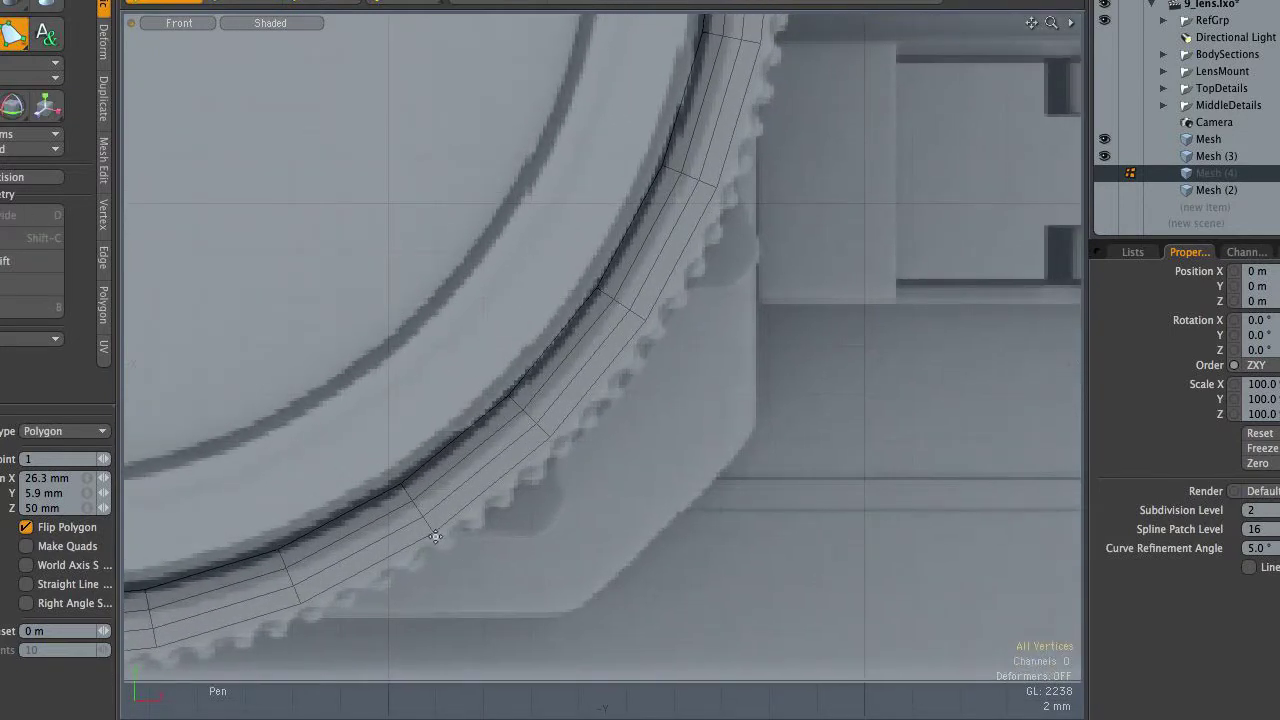
left_click(724, 160)
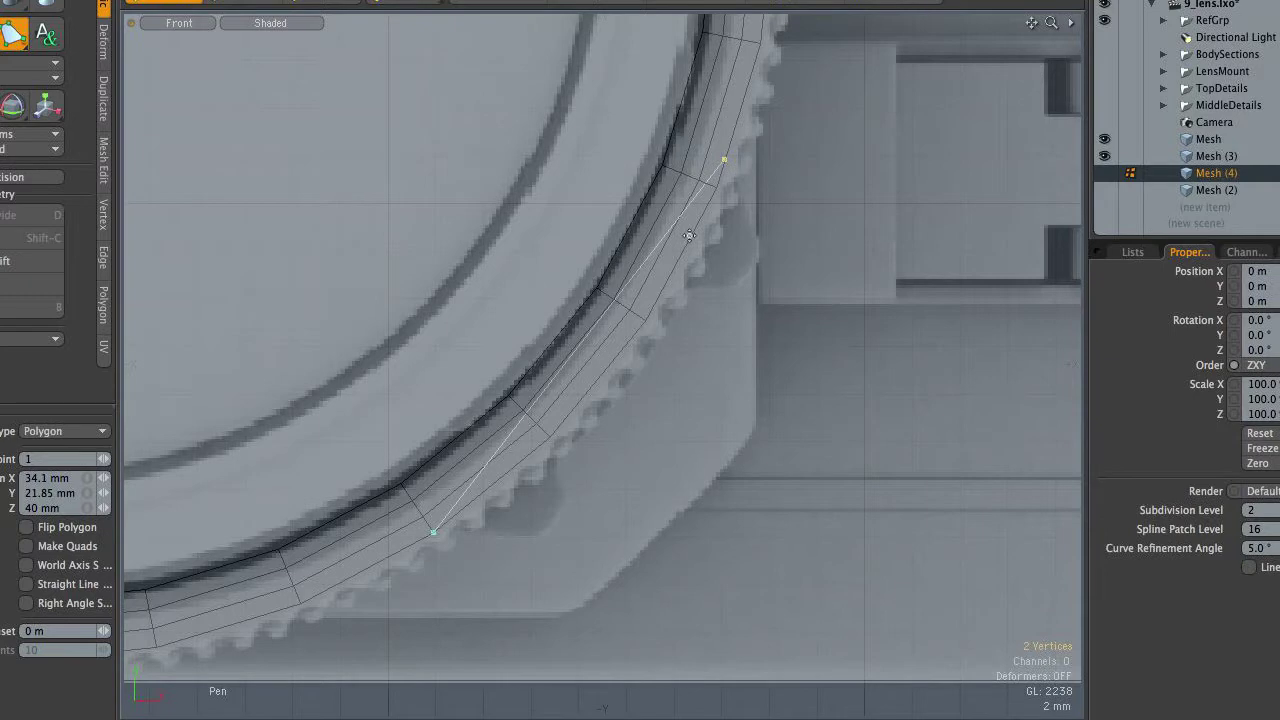
left_click(761, 253)
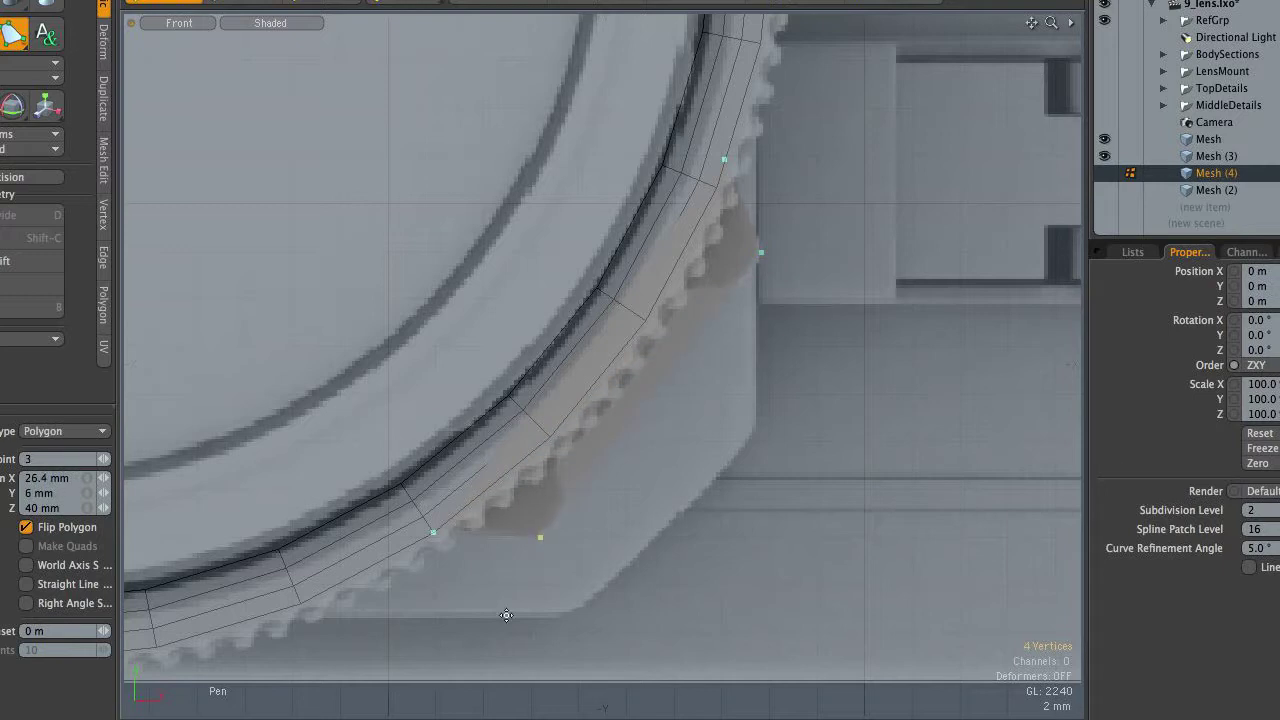
key("space")
Step: Loop slice the tab polygon once lengthwise in Free mode at 50 %
key("2")
left_click(503, 535)
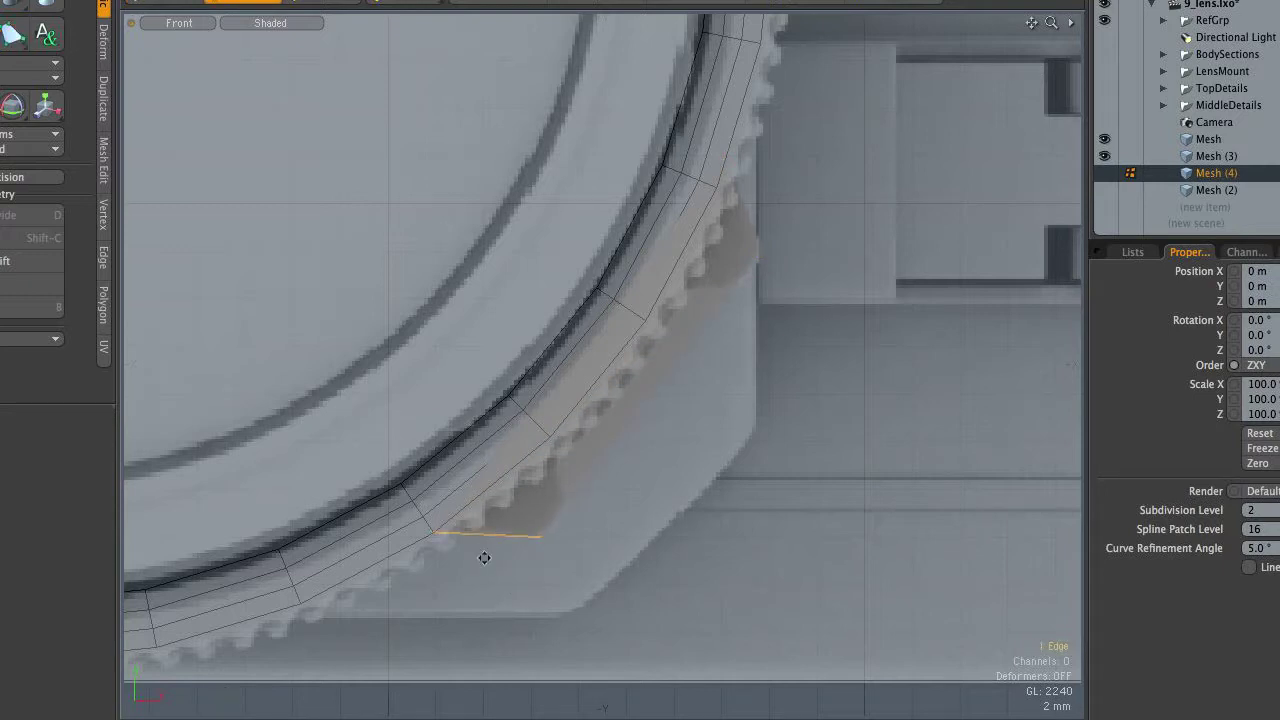
key("alt+c")
left_click_drag(499, 535, 482, 535)
left_click_drag(103, 525, 111, 525)
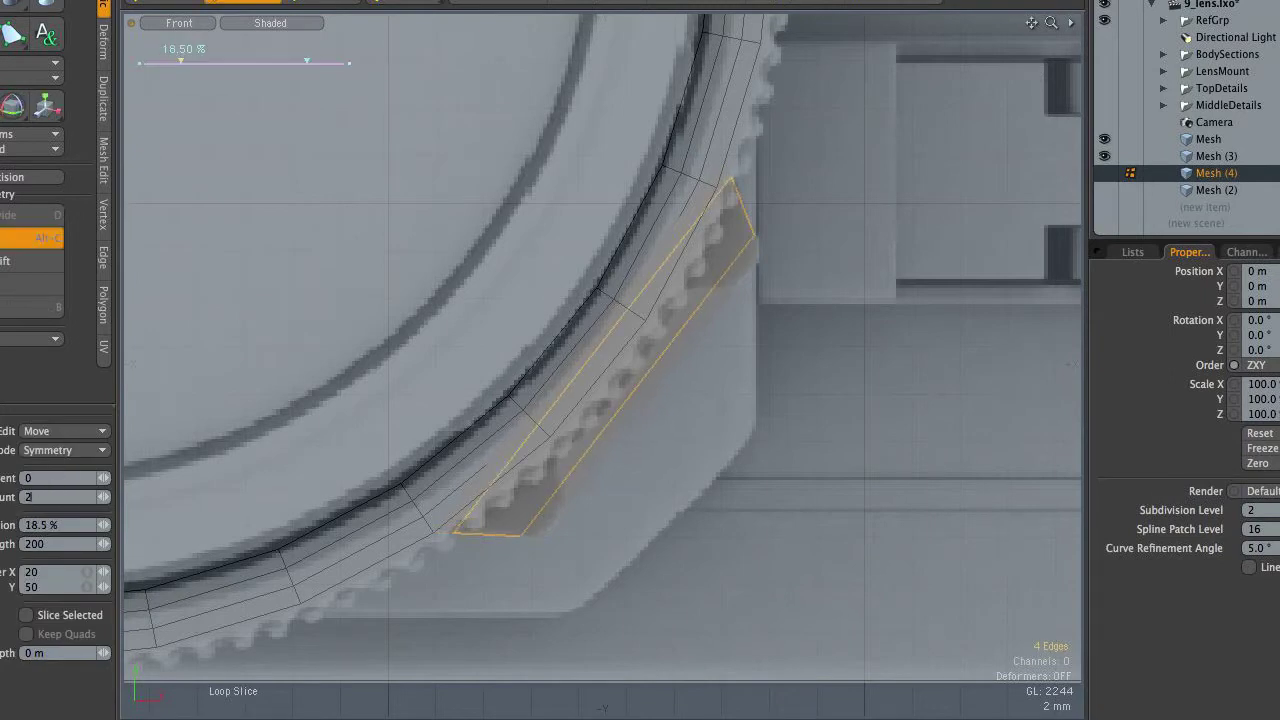
left_click(61, 454)
left_click(61, 428)
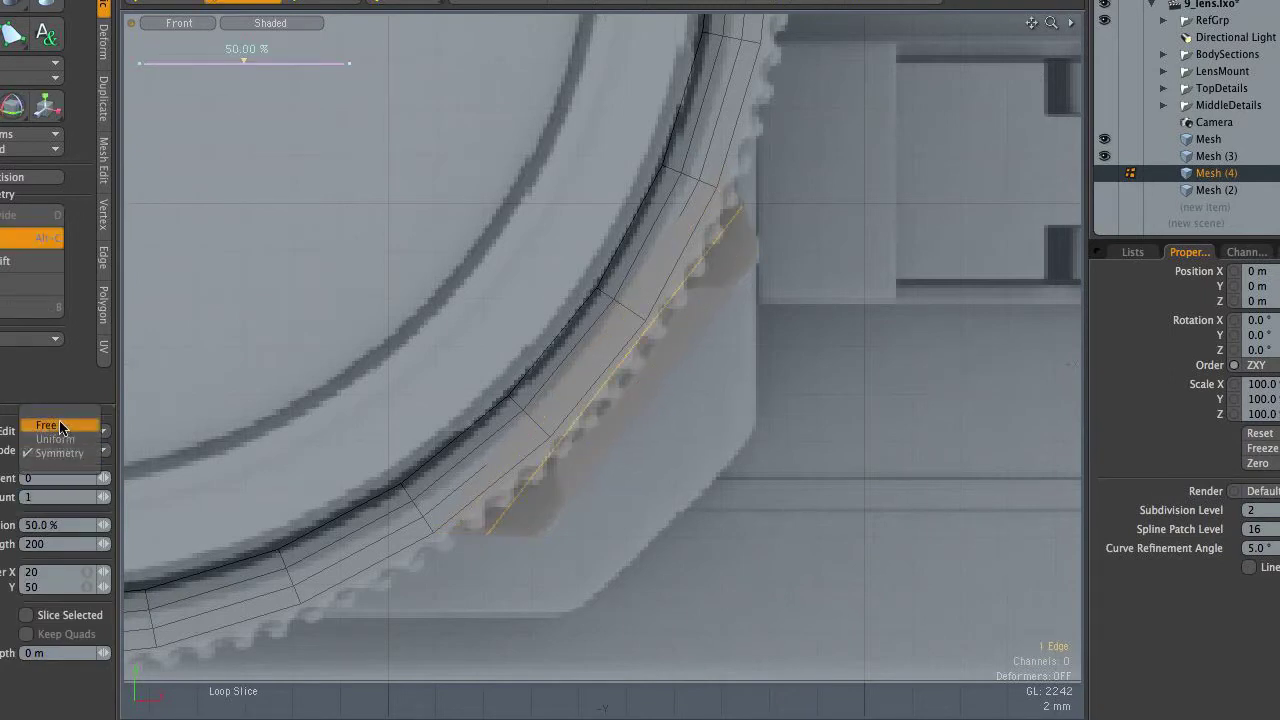
left_click(60, 427)
left_click_drag(545, 417, 544, 417)
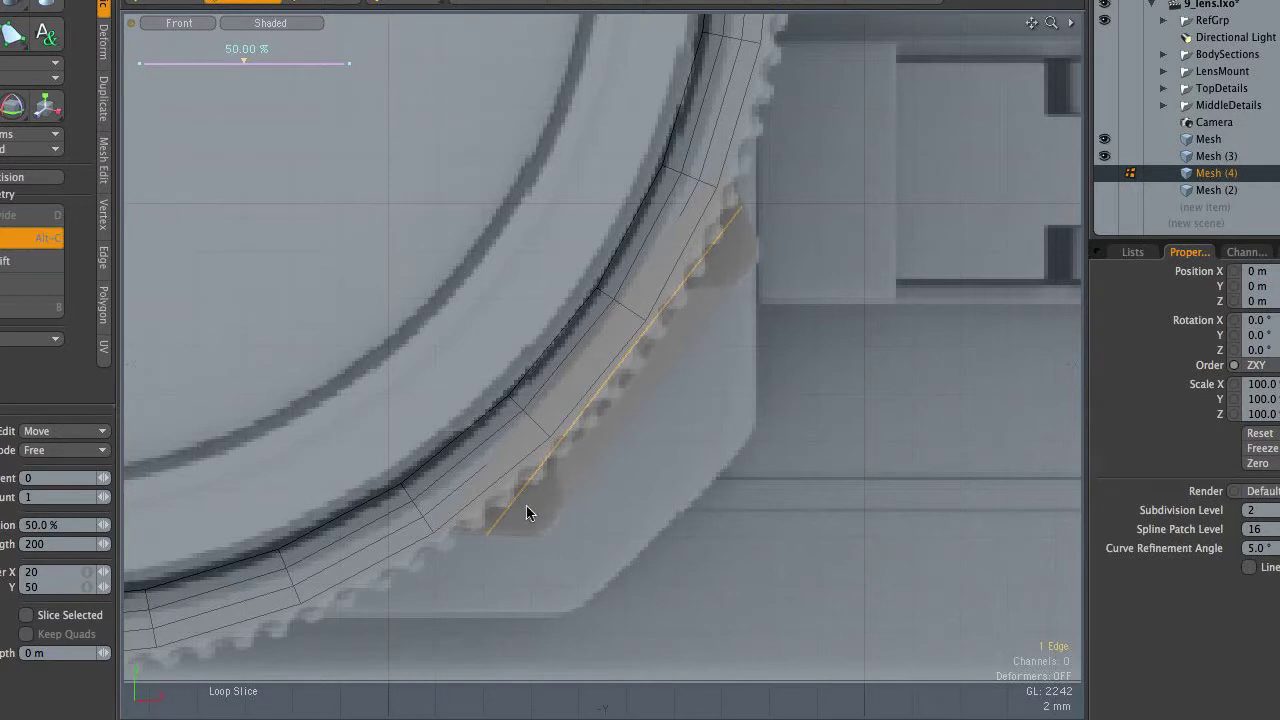
key("space")
Step: Loop slice the tab polygon crosswise with two cuts in Symmetry mode at 11.5 % near its ends
key("alt+c")
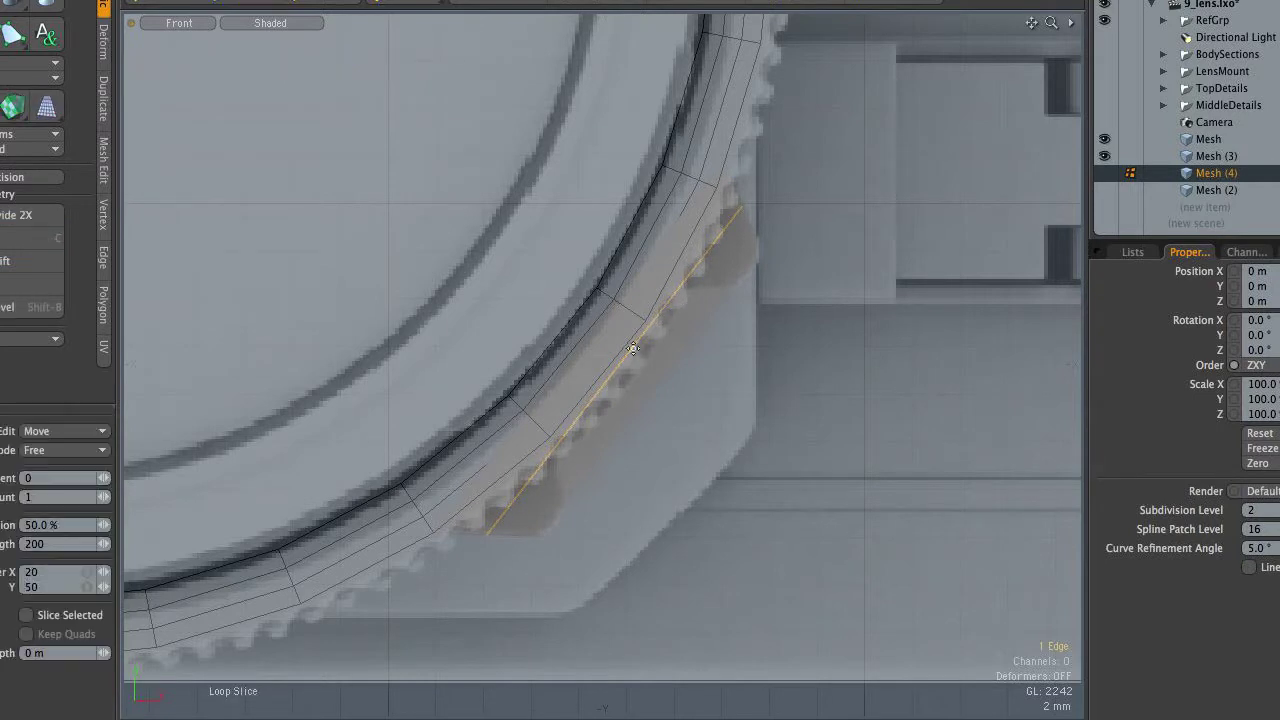
type("2")
left_click(54, 450)
left_click(53, 478)
left_click_drag(614, 335, 570, 338)
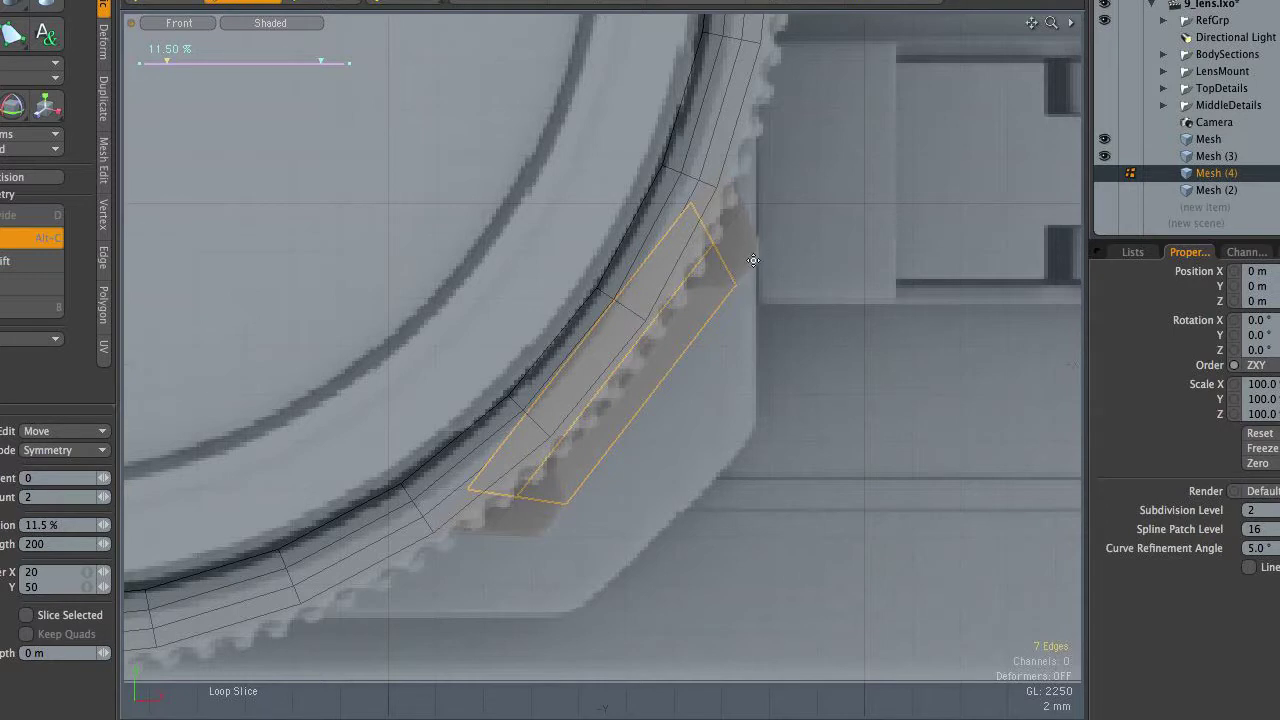
key("space")
Step: Adjust the short inner cross edge near the tab polygon's upper end, and select the matching edge at its lower end
left_click(706, 230)
left_click(104, 258)
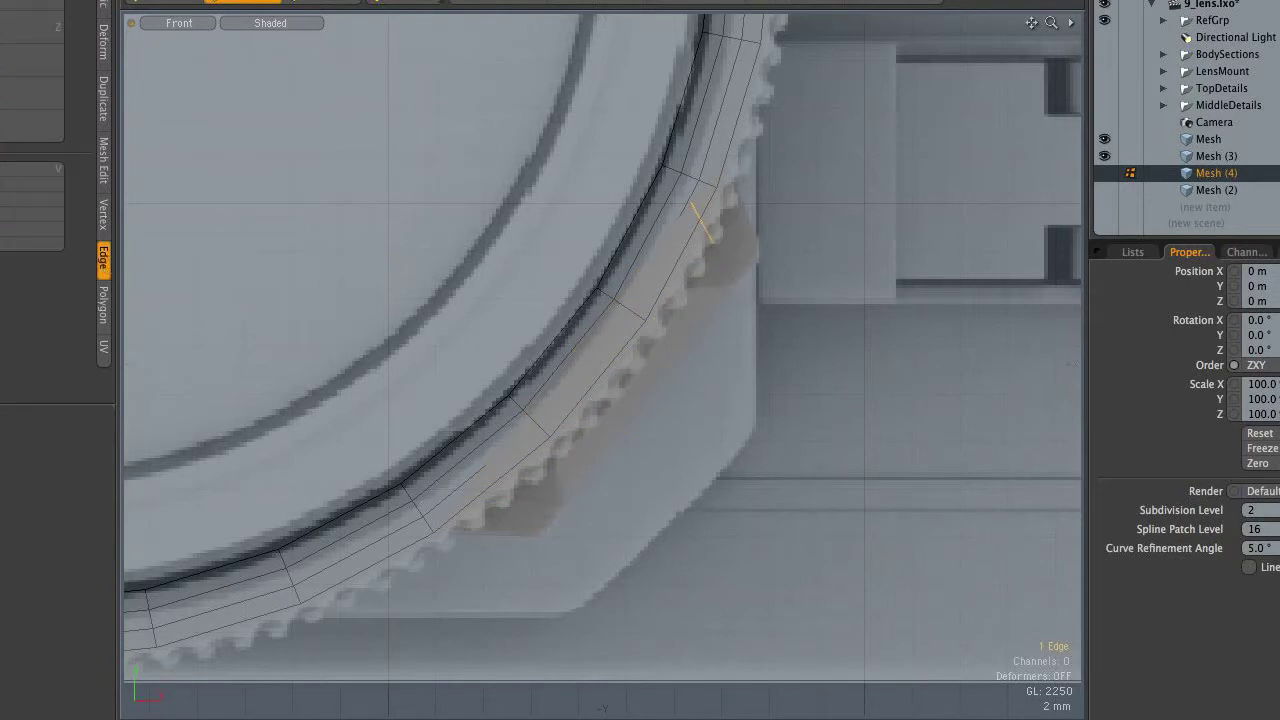
left_click(32, 126)
left_click_drag(103, 526, 113, 526)
key("space")
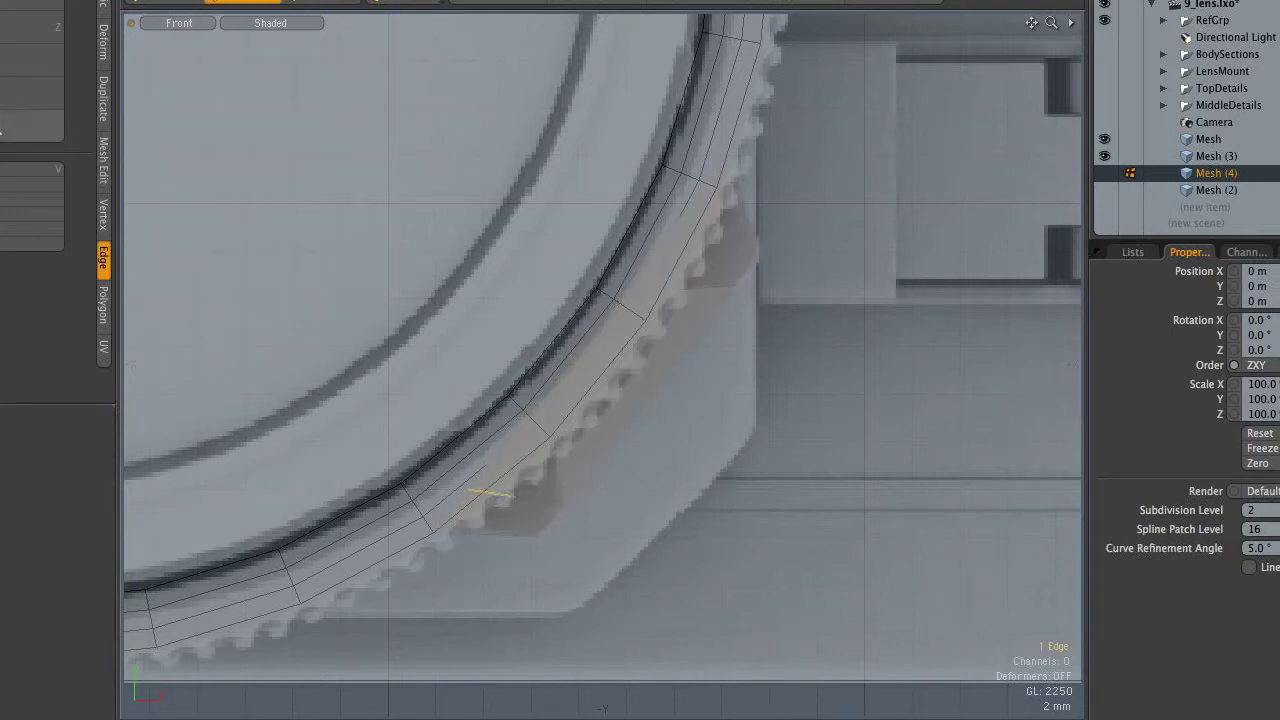
Step: Slide the selected edge of the bracket profile about 2.5 mm along the ring, and delete the outer polygon bridging the two end blocks
left_click(50, 130)
left_click_drag(564, 479, 620, 479)
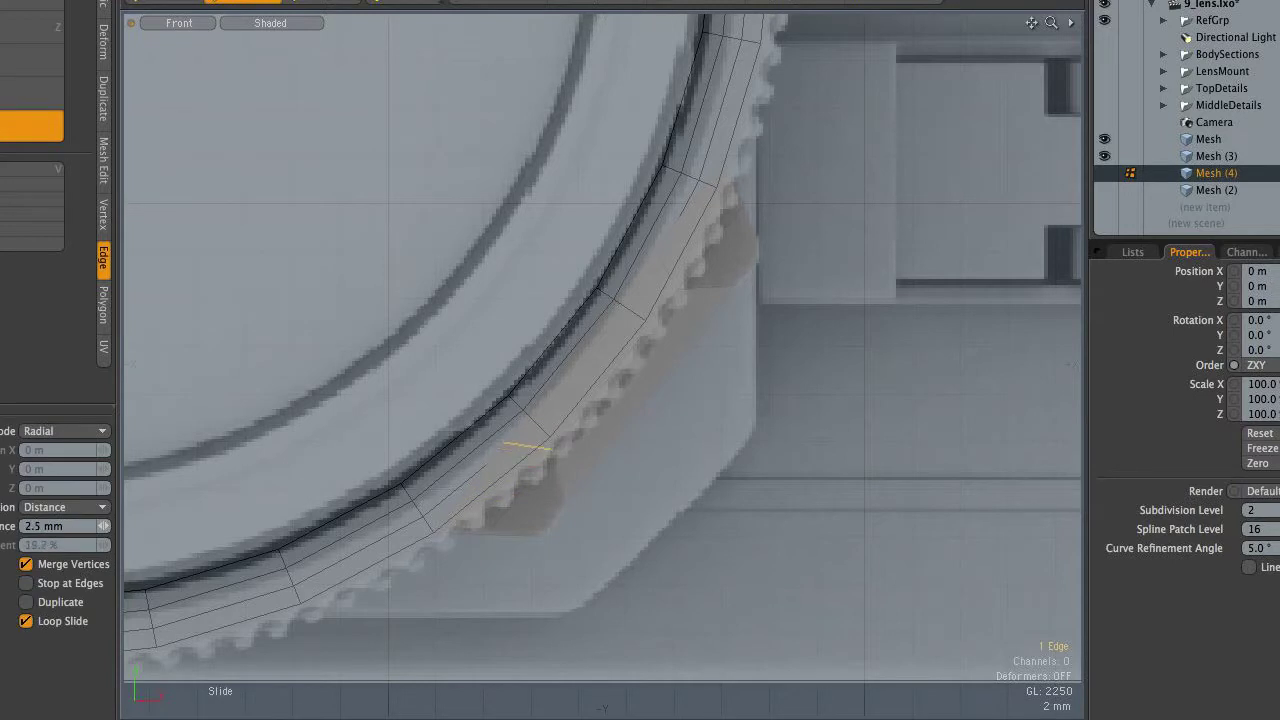
key("3")
left_click(633, 392)
key("Delete")
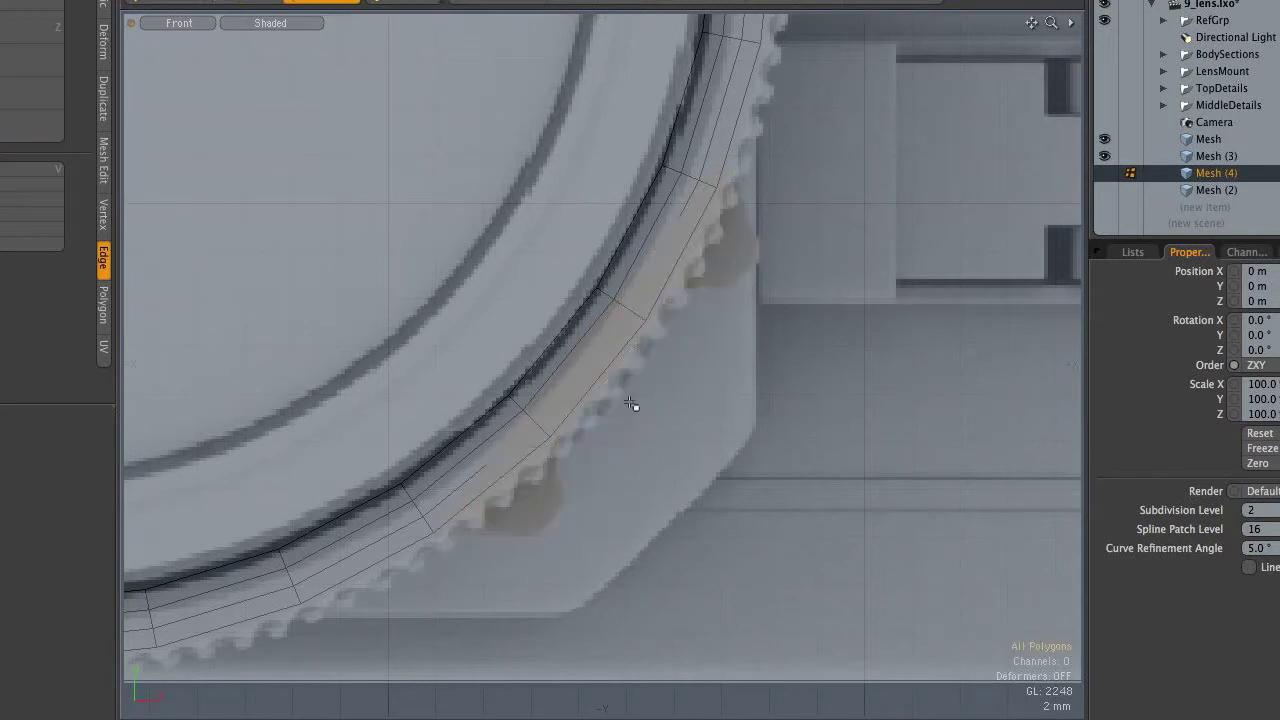
Step: Select the five bracket profile polygons and move them about -11.7 mm along Z to the reference bracket's position
mouse_move(560, 491)
left_mouse_down()
mouse_move(586, 366)
mouse_move(772, 270)
left_mouse_up()
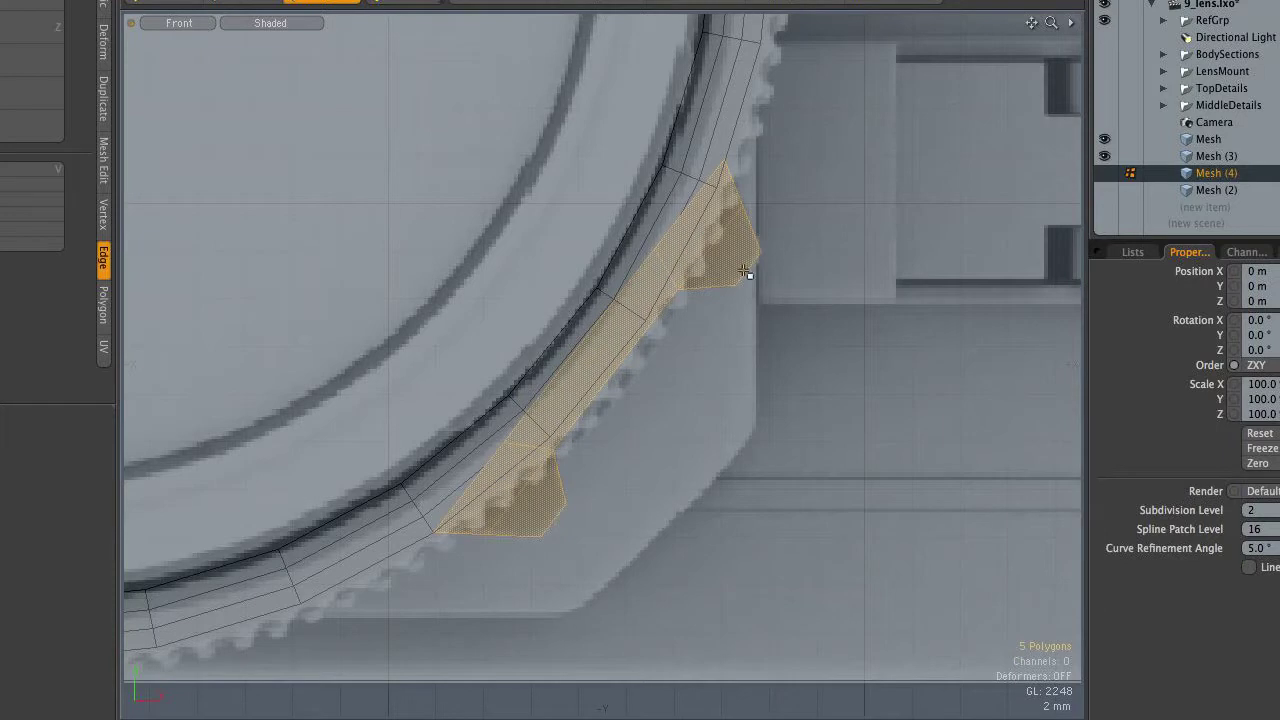
key("ctrl+space")
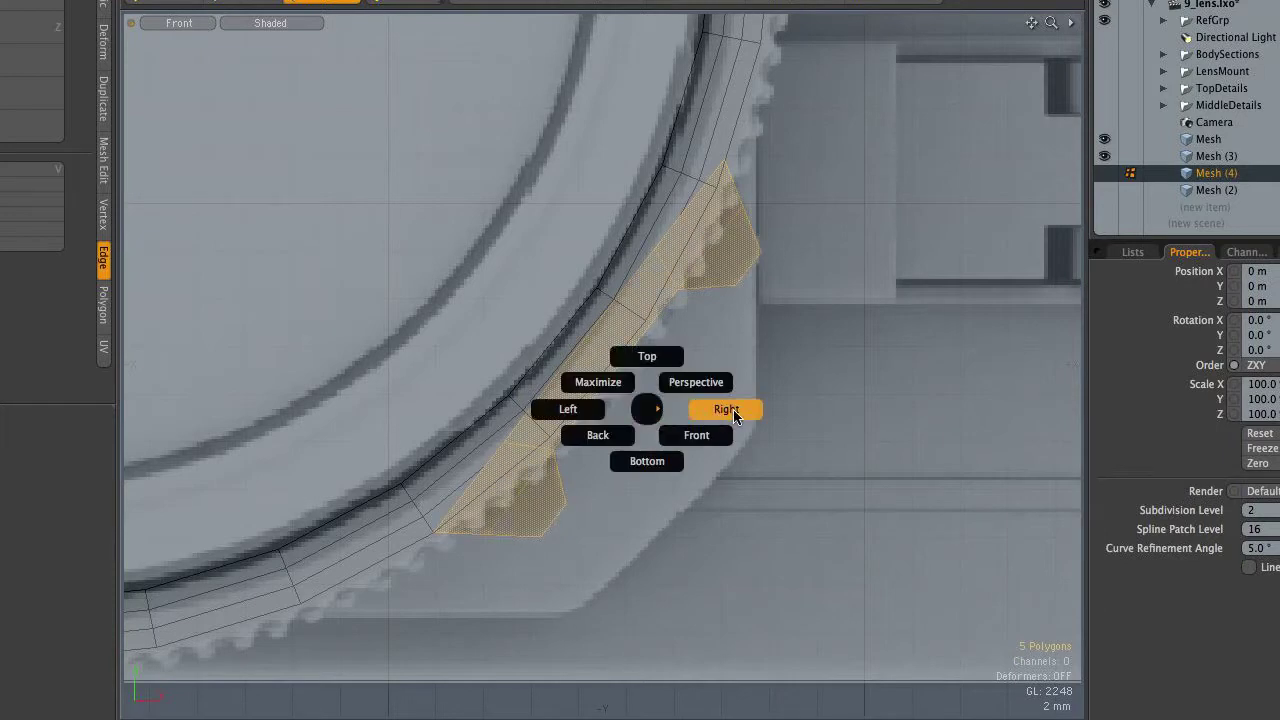
left_click(734, 416)
scroll(737, 406, "down", 4)
scroll(703, 363, "up", 2)
left_click_drag(703, 363, 503, 317, "alt+shift")
key("w")
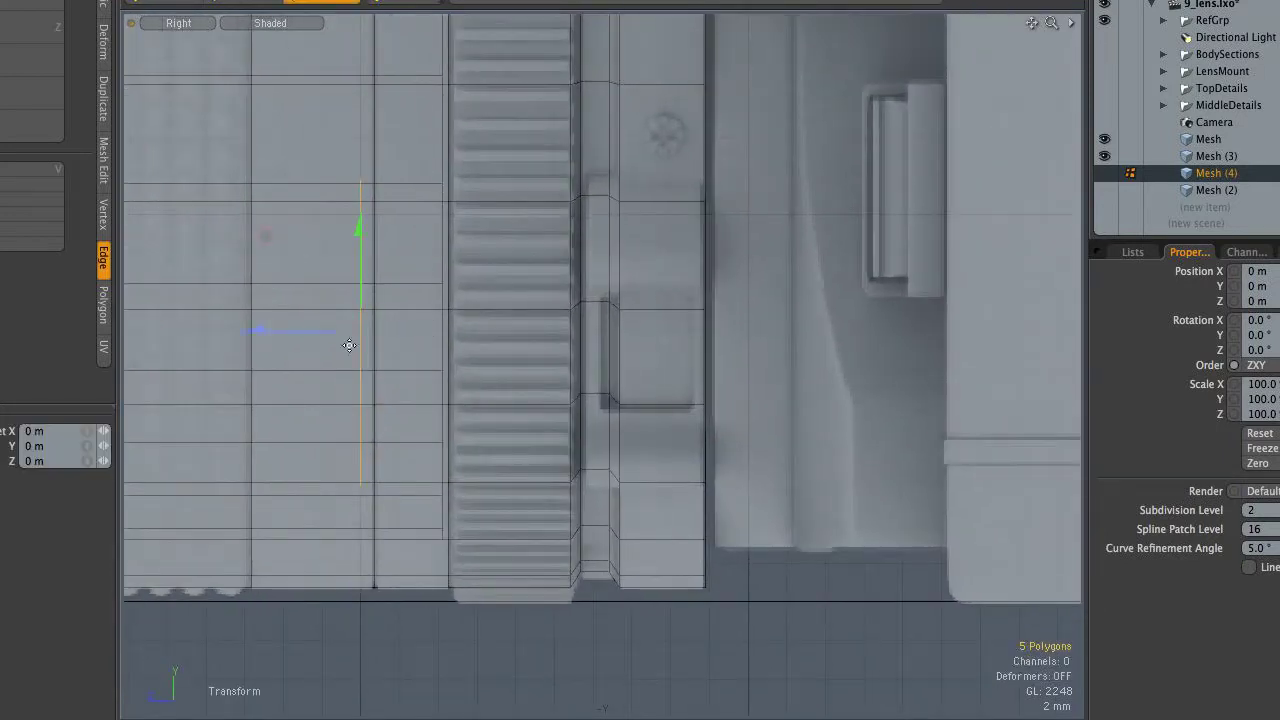
left_click_drag(290, 331, 516, 331)
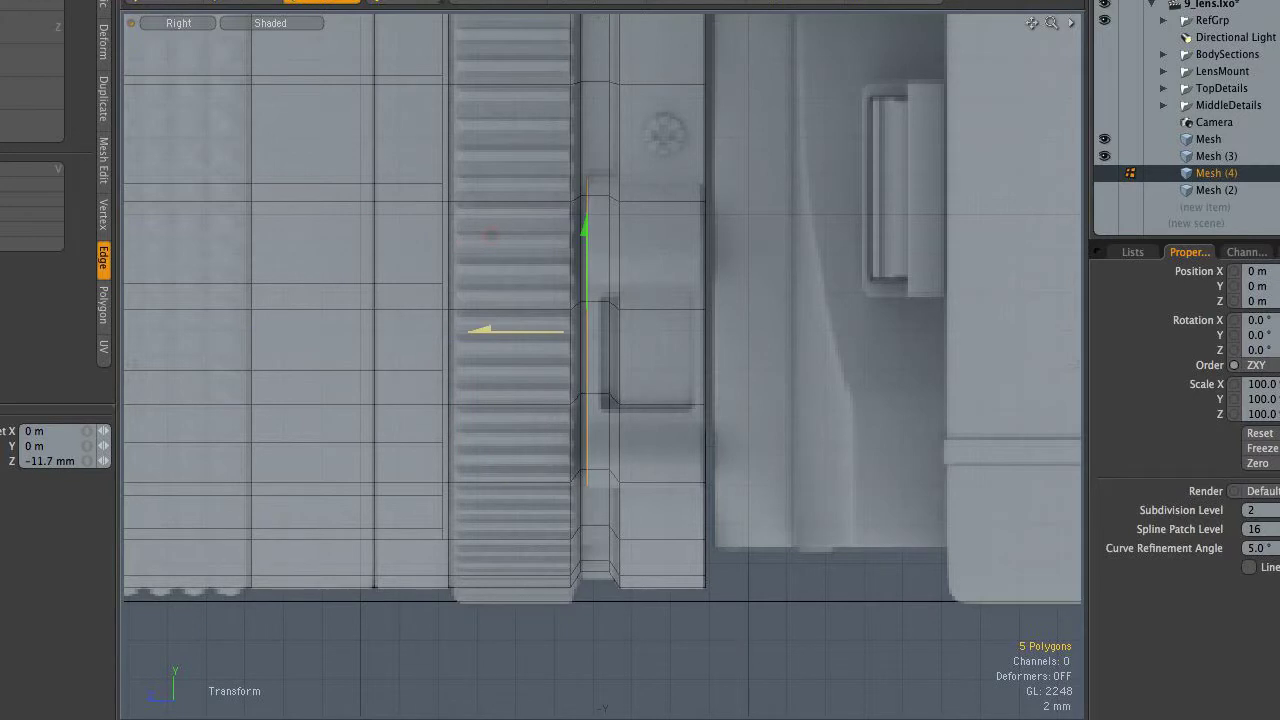
Step: Extrude the bracket profile about -5.9 mm along Z to match the reference's depth
left_click_drag(605, 353, 557, 363, "alt+shift")
key("shift+x")
left_click(549, 357)
left_click_drag(436, 338, 552, 340)
key("ctrl+space")
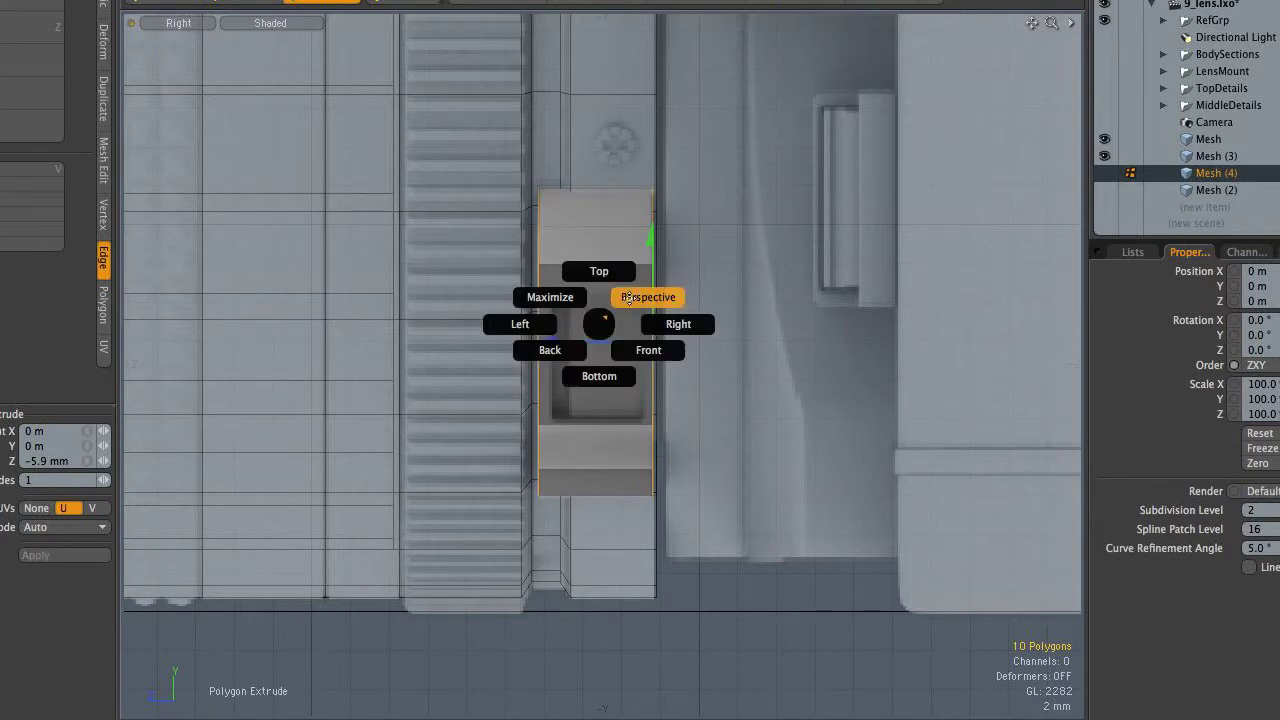
left_click(630, 302)
key("space")
left_click(651, 343)
Step: Bevel the bracket's three ring-facing polygons as a group with a 1.3 mm shift toward the ring
left_click_drag(615, 383, 629, 287, "alt")
scroll(786, 334, "up", 3)
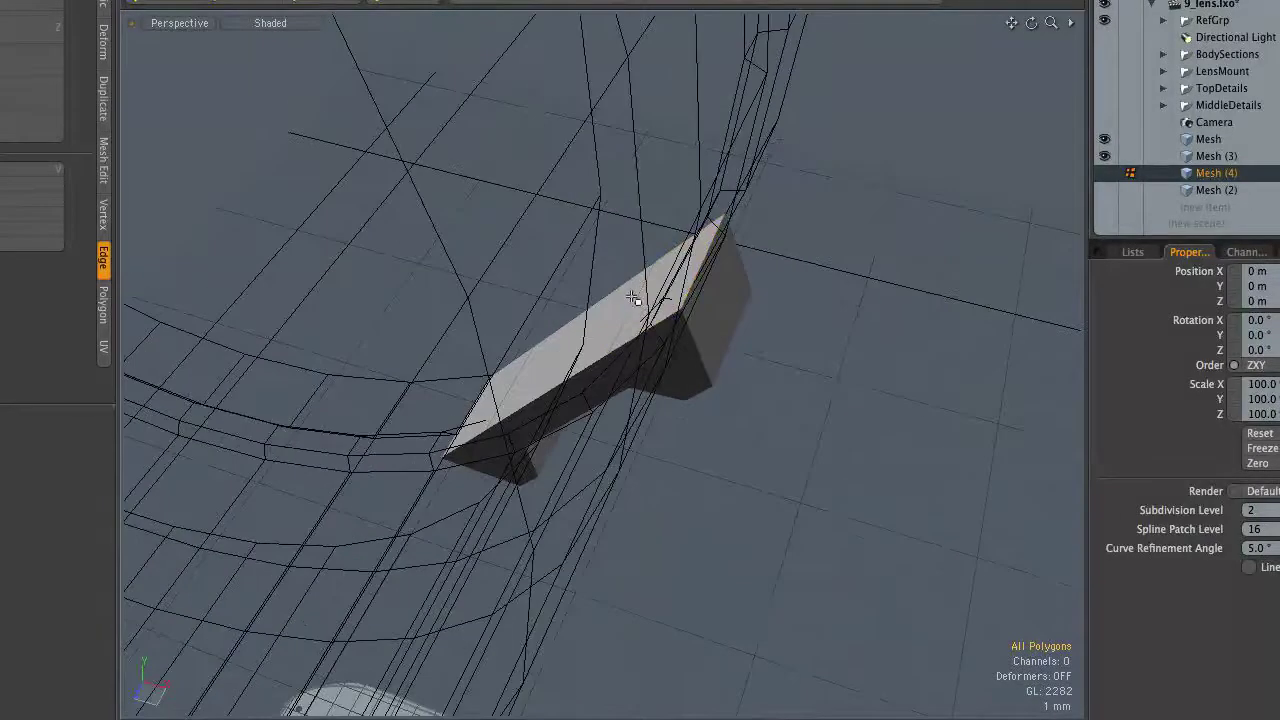
left_click(596, 334, "shift")
left_click_drag(596, 334, 715, 225, "alt")
left_click(520, 506, "shift")
left_click_drag(522, 504, 529, 373, "alt")
key("b")
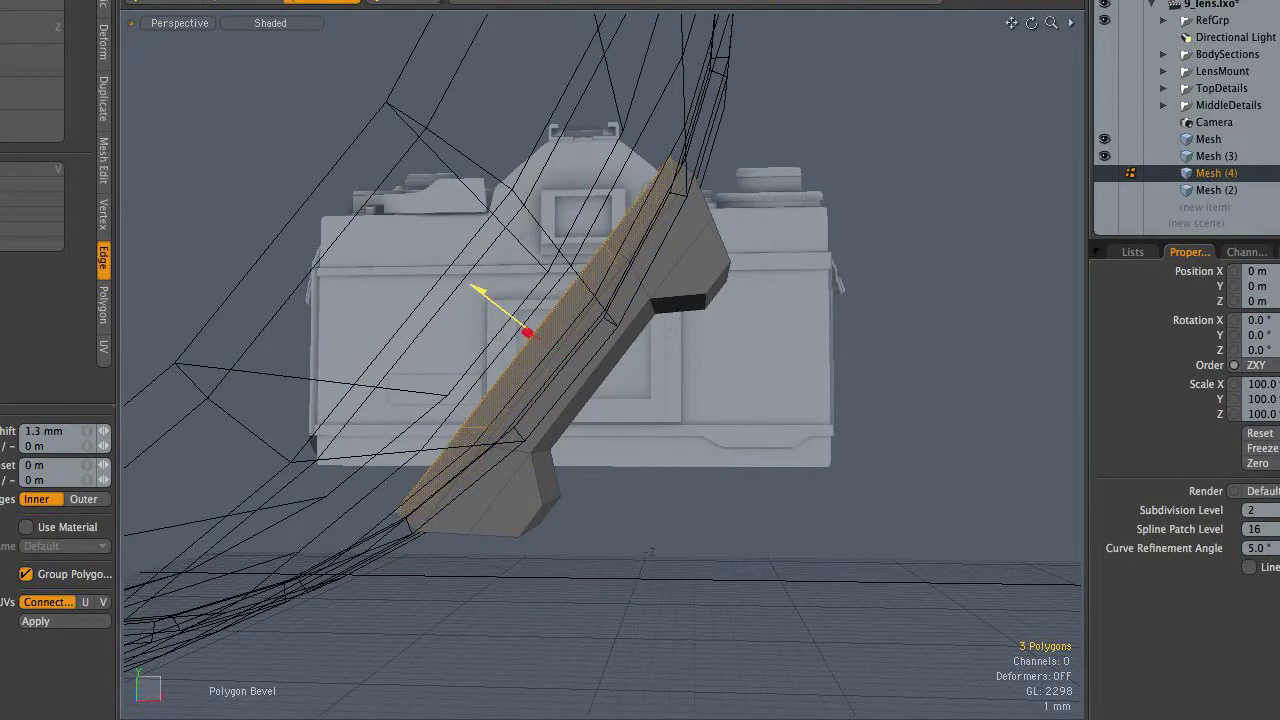
left_click_drag(591, 303, 581, 312, "alt")
key("space")
Step: Examine the bracket from several angles and preview it with subdivision smoothing
left_click_drag(740, 429, 655, 378, "alt")
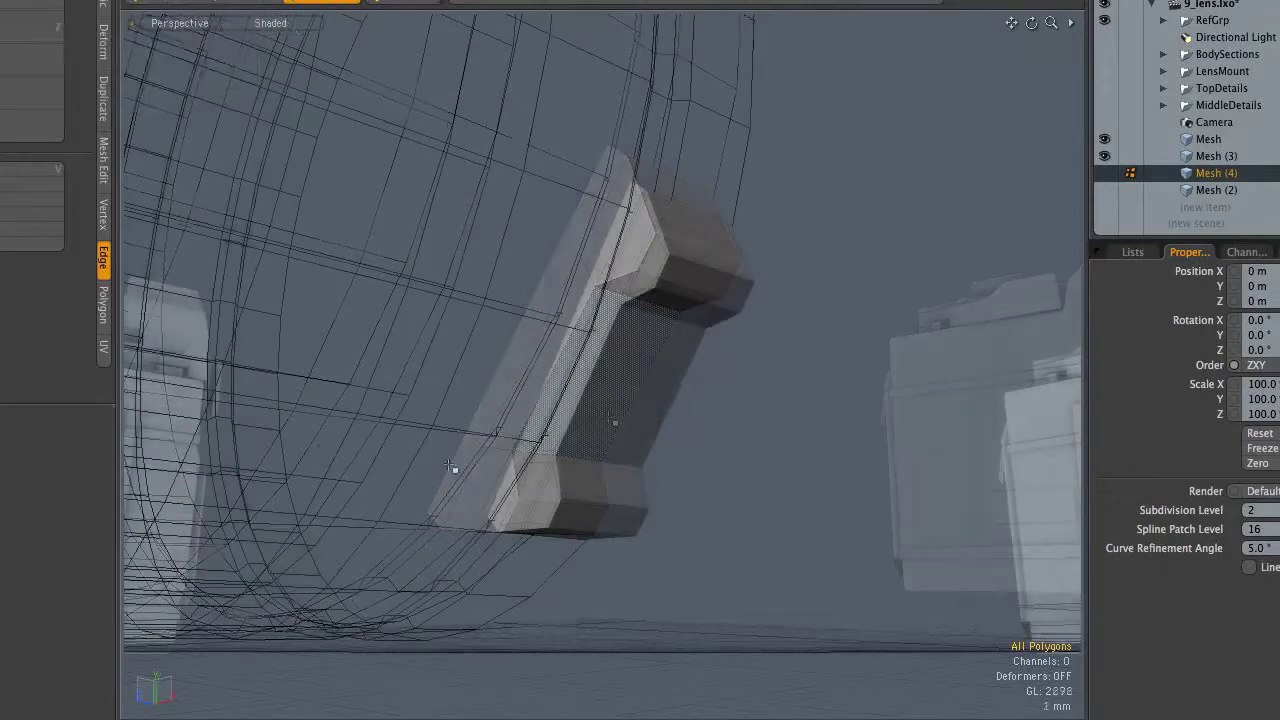
left_click_drag(600, 432, 668, 438, "alt")
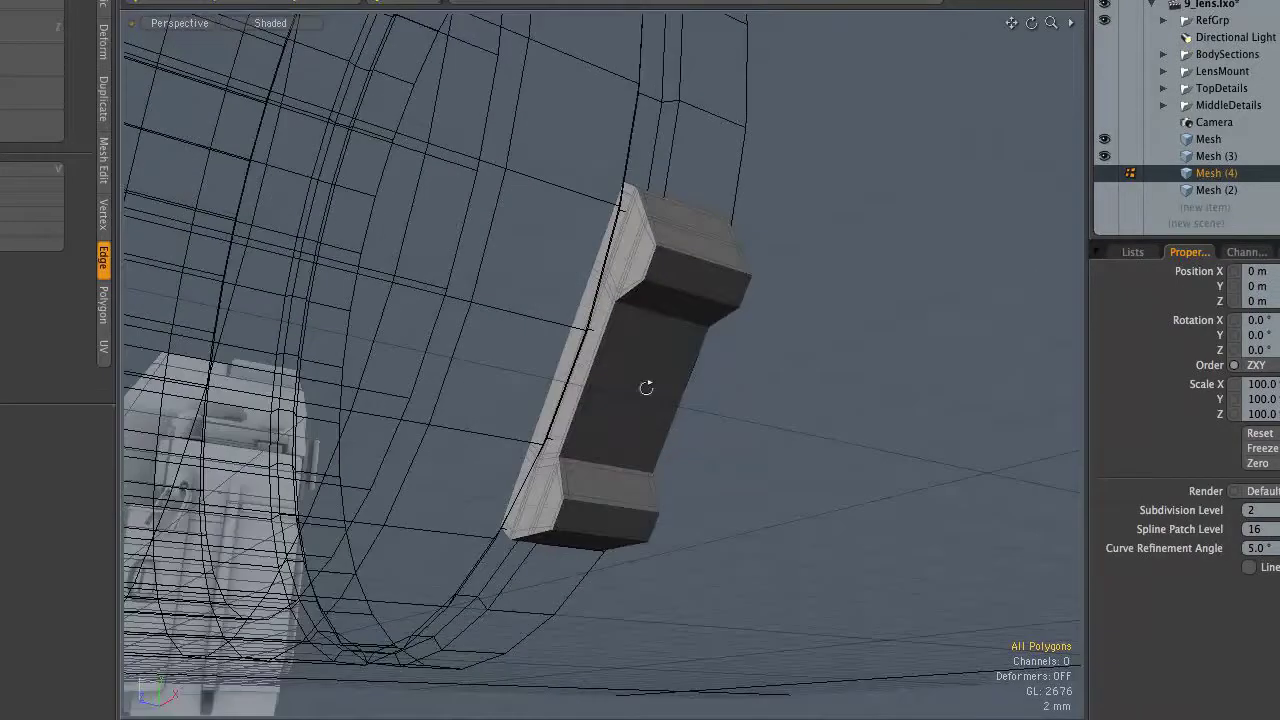
left_click_drag(646, 387, 654, 331, "alt")
key("2")
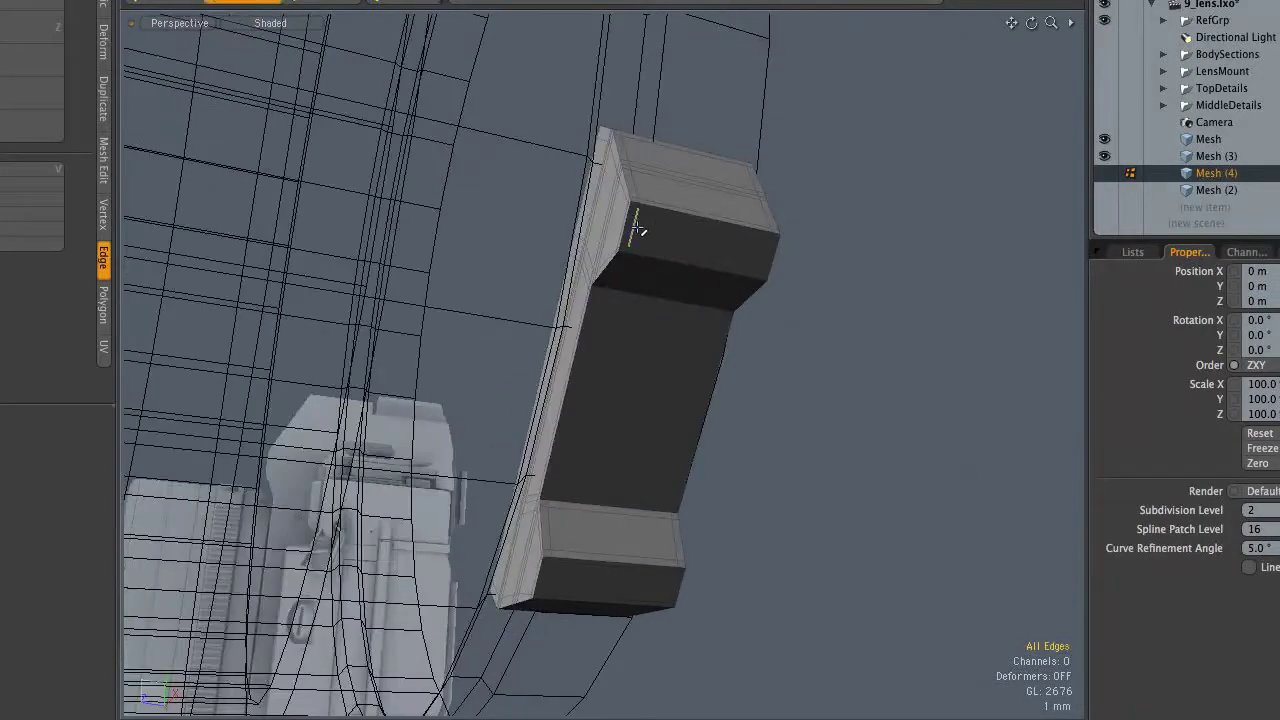
key("l")
left_click_drag(767, 254, 713, 244, "alt")
left_click(766, 360)
key("Tab")
left_click_drag(630, 302, 500, 348, "alt")
key("Tab")
left_click_drag(713, 368, 609, 341, "alt")
Step: Bevel the bracket's recessed middle face with a 440 um inset, comparing its size with the side reference image
key("3")
left_click(649, 388)
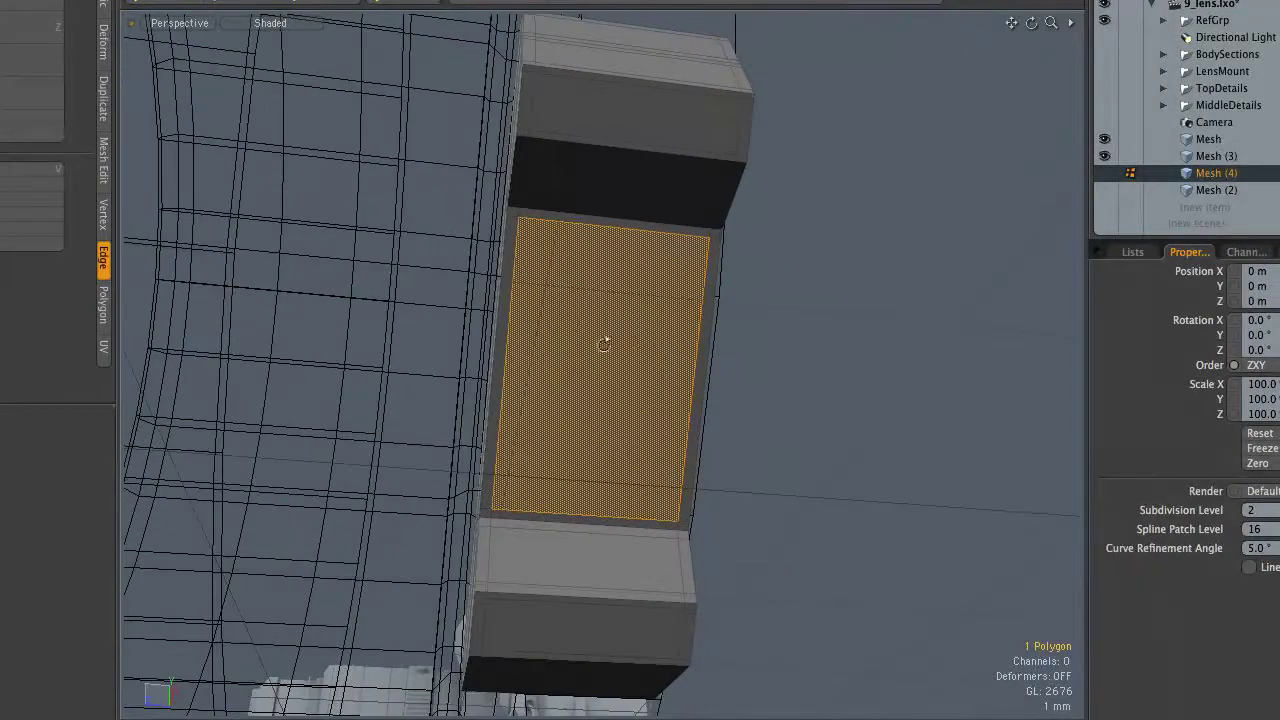
key("b")
left_click_drag(691, 382, 630, 379)
key("ctrl+space")
left_click(703, 381)
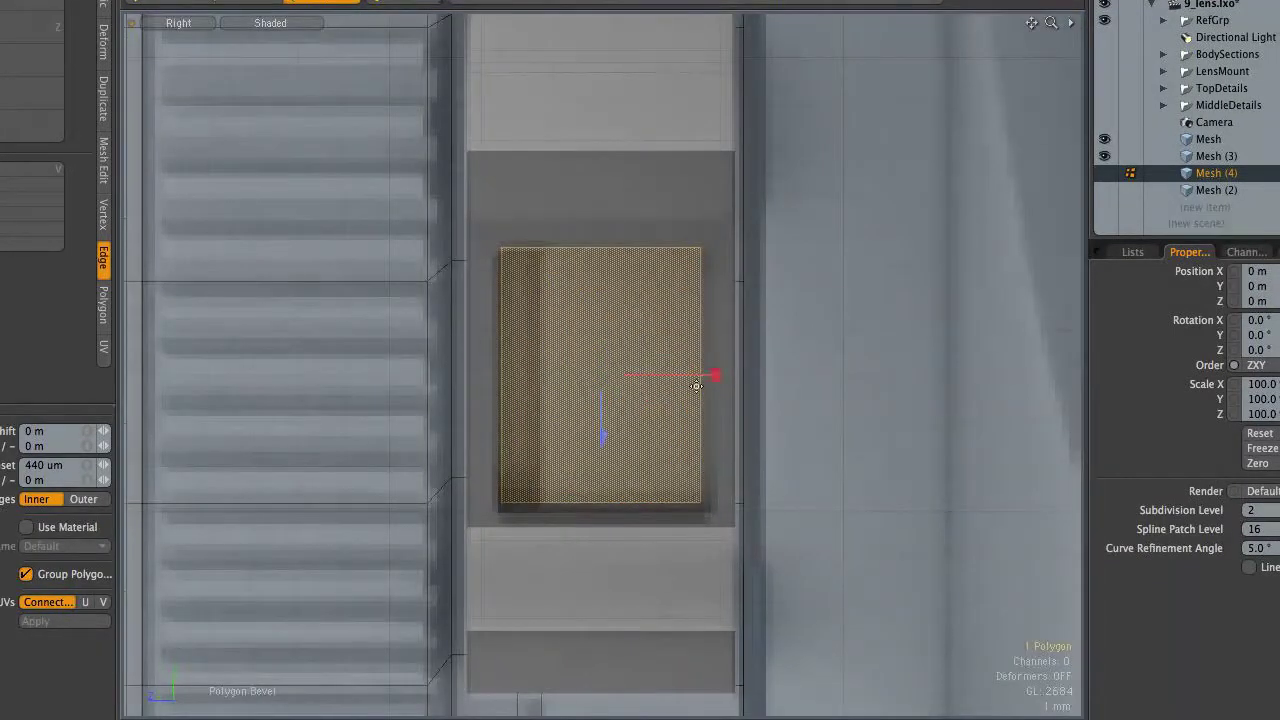
key("ctrl+space")
left_click(711, 302)
left_click_drag(694, 317, 643, 344, "alt")
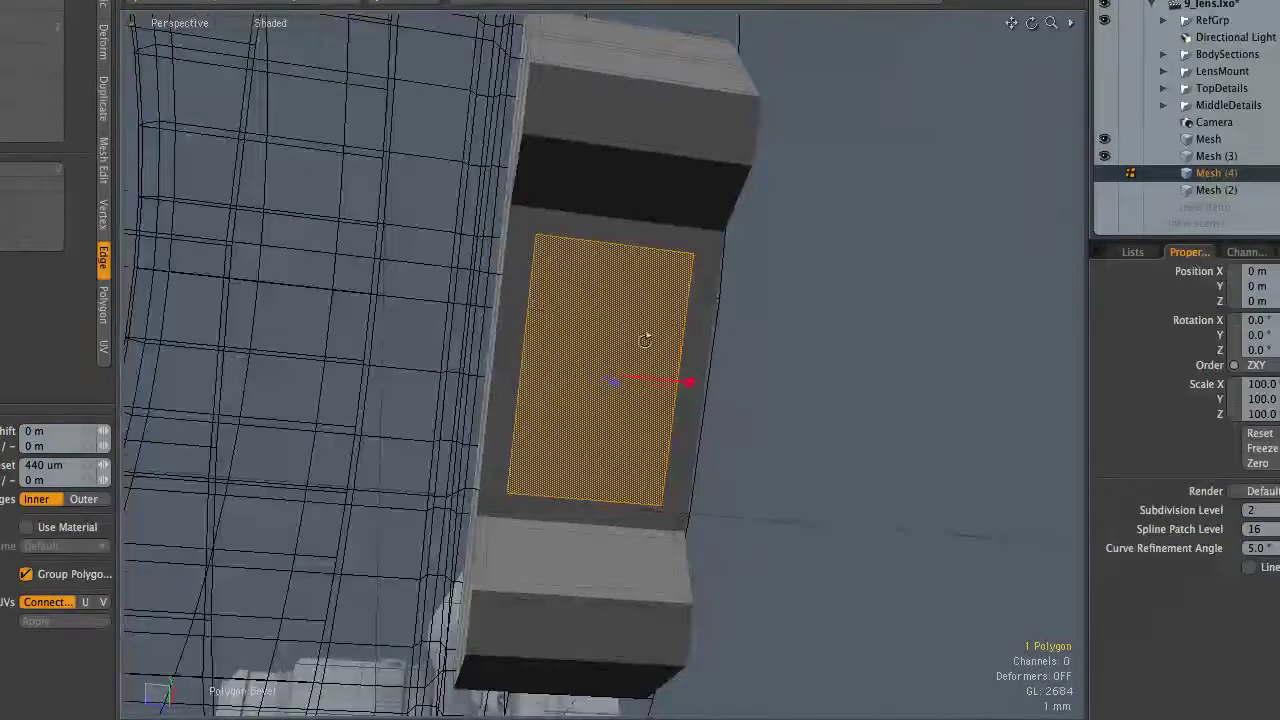
Step: Apply a series of bevels to the inset middle face to form a raised rectangular pad on the bracket
scroll(628, 334, "up", 1)
left_click_drag(686, 388, 568, 399)
left_click(586, 417, "shift")
left_click(613, 406, "shift")
left_click_drag(686, 345, 693, 342)
left_click_drag(571, 396, 517, 440)
left_click(558, 433, "shift")
left_click(580, 408, "shift")
left_click_drag(643, 374, 571, 268)
key("space")
left_click(500, 470)
Step: Add two loop slices to the bracket to tighten its corners for subdivision
key("Tab")
left_click_drag(756, 310, 625, 254, "alt")
key("Tab")
left_click_drag(625, 254, 690, 238, "ctrl+alt")
key("2")
left_click(669, 237)
key("alt+c")
key("space")
left_click_drag(814, 326, 812, 298, "alt")
mouse_move(850, 290)
left_mouse_down()
mouse_move(878, 291)
mouse_move(843, 294)
left_mouse_up()
key("alt+c")
key("space")
left_click(991, 311)
Step: Turn on subdivision smoothing for the bracket and check its rounded shape from the side
key("Tab")
left_click_drag(991, 311, 870, 331, "alt")
mouse_move(808, 362)
left_mouse_down("alt")
mouse_move(800, 314)
mouse_move(851, 374)
mouse_move(820, 378)
left_mouse_up("alt")
mouse_move(820, 378)
left_mouse_down("alt")
mouse_move(880, 411)
mouse_move(736, 409)
mouse_move(820, 361)
left_mouse_up("alt")
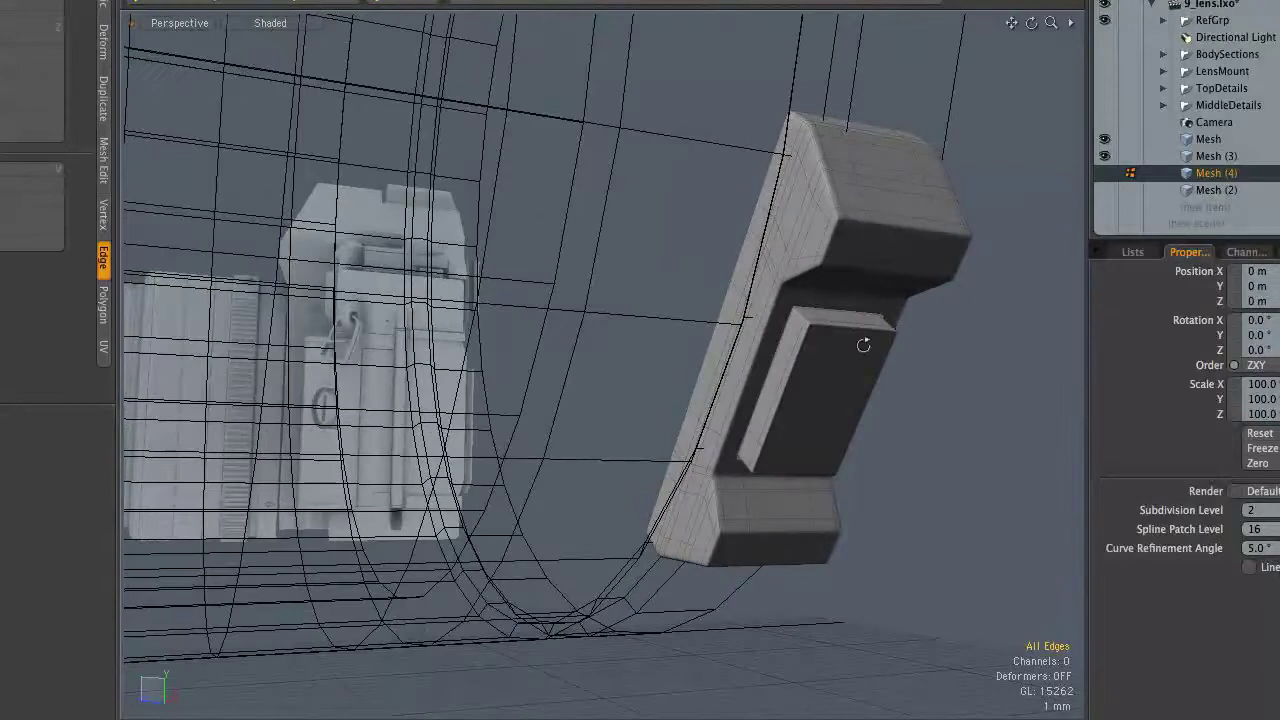
Step: Cut the finished bracket out of Mesh (4) and paste it into the Mesh item holding the lens ring
key("super+x")
left_click(1228, 157)
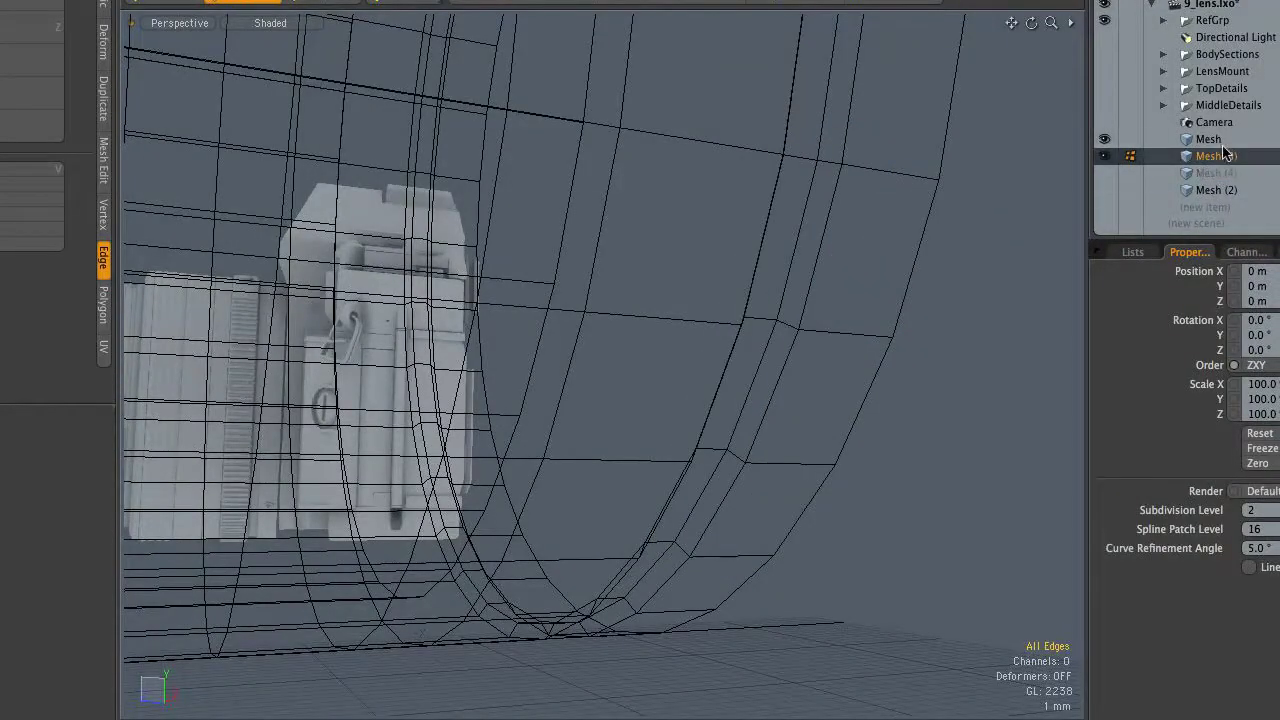
left_click(1231, 144)
key("super+v")
left_click_drag(937, 314, 710, 432, "alt")
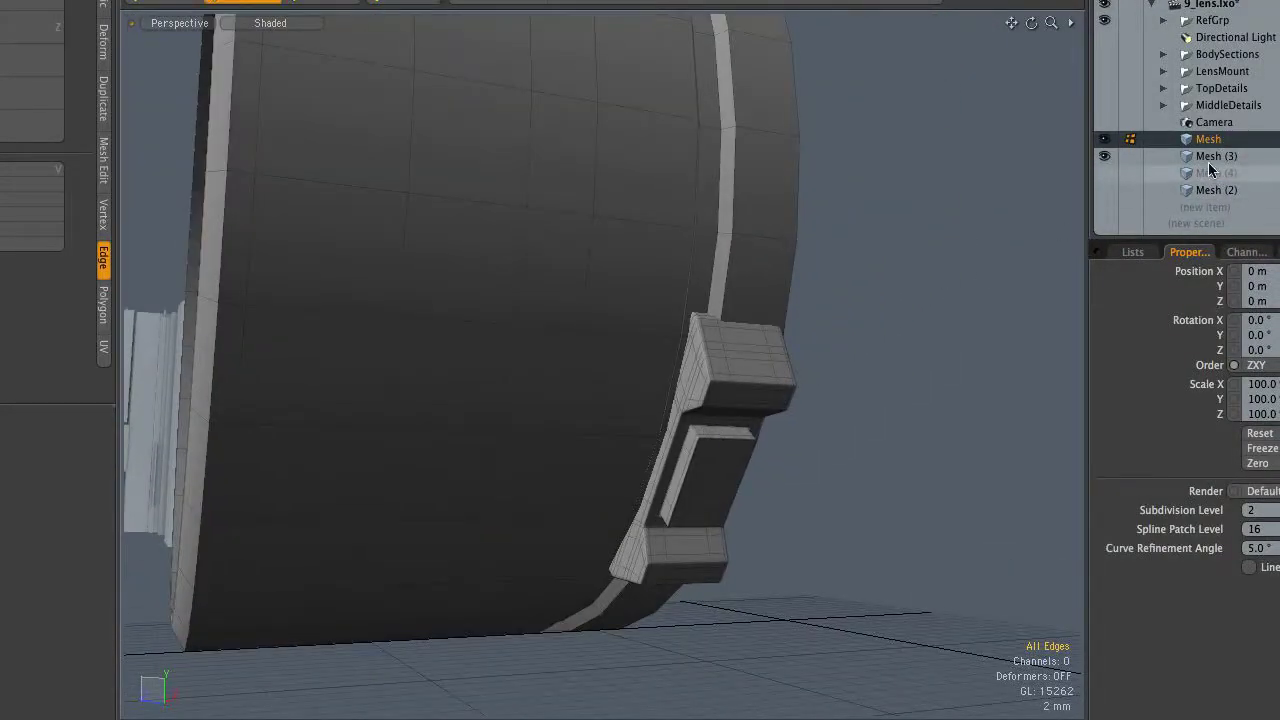
Step: Transfer the geometry of Mesh (3) into the Mesh item by cutting and pasting it
left_click(1195, 159)
key("super+x")
left_click(1222, 143)
key("super+v")
left_click_drag(781, 303, 805, 365, "alt")
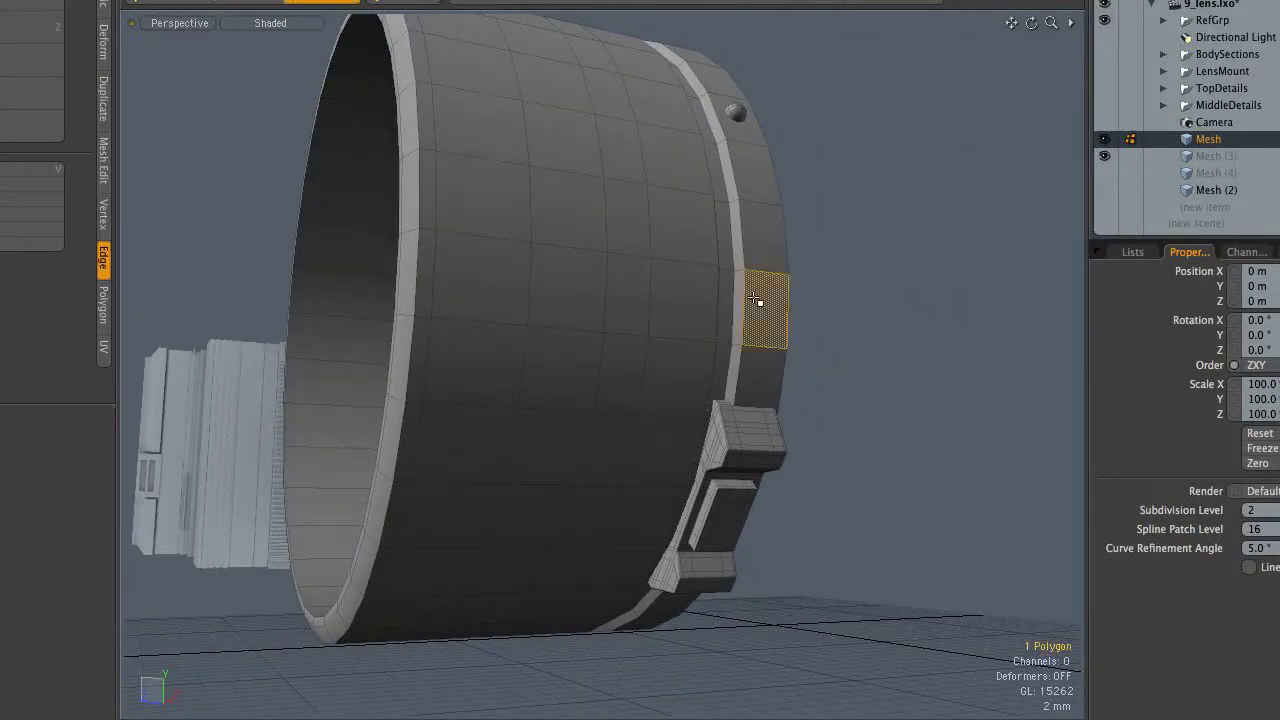
Step: Delete the large circular cap polygon closing the camera-side end of the lens ring
left_click_drag(764, 371, 797, 457, "alt")
left_click(846, 343)
left_click_drag(738, 418, 592, 352, "alt")
left_click_drag(751, 306, 705, 333, "ctrl+alt")
left_click(711, 327)
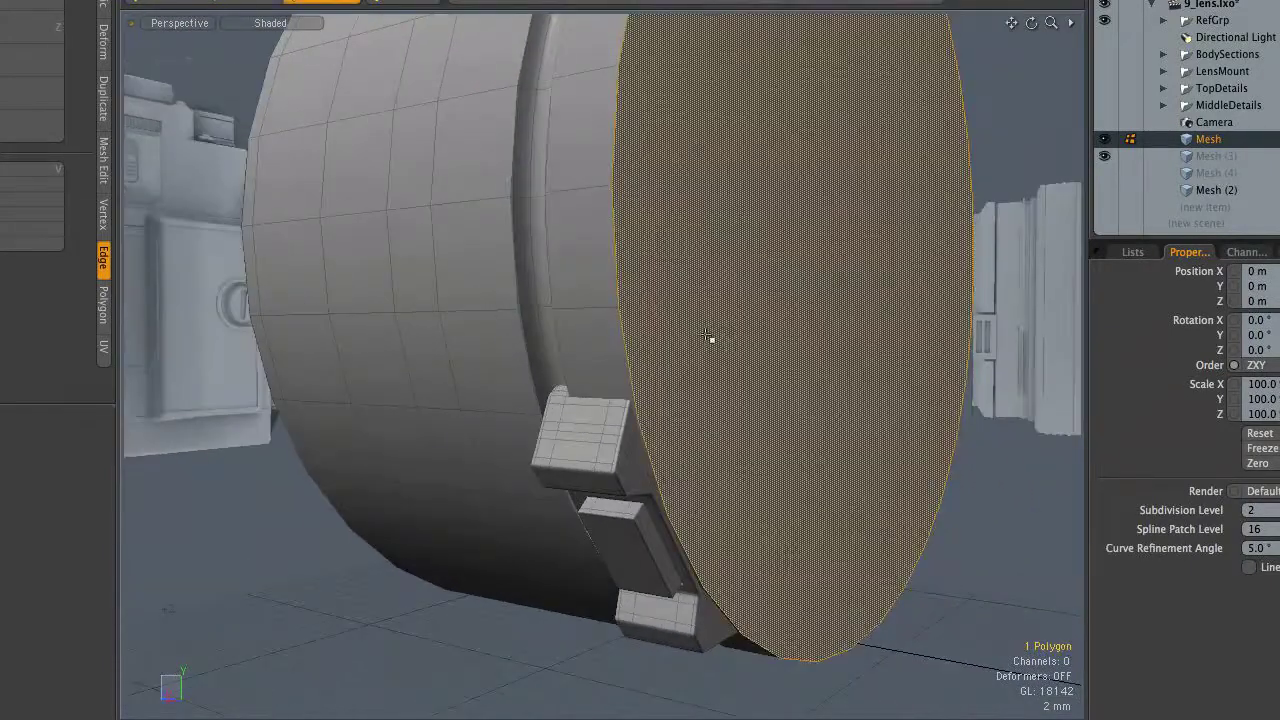
key("Delete")
Step: Select all connected polygons of the stepped ring behind the bracket and hide everything else
left_click_drag(569, 337, 690, 222, "alt")
left_click_drag(690, 222, 648, 158, "alt")
left_click_drag(829, 389, 716, 302, "alt")
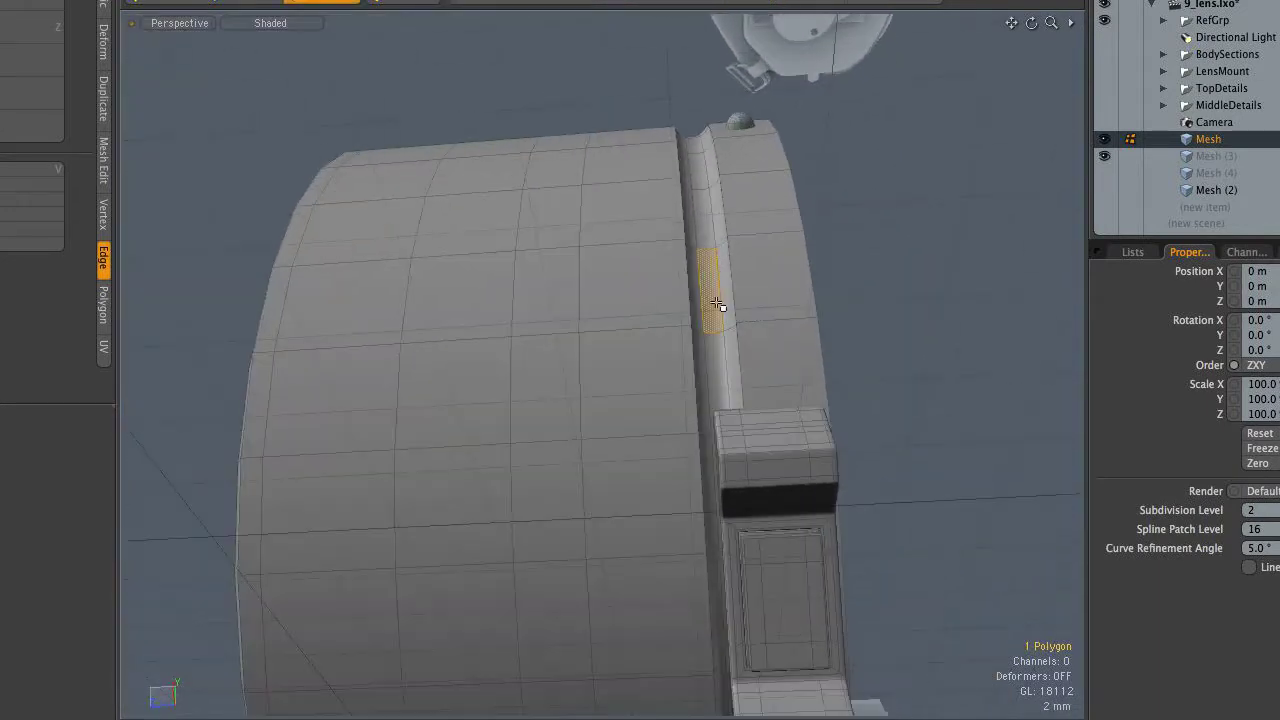
mouse_move(815, 334)
left_mouse_down("alt")
mouse_move(760, 337)
mouse_move(817, 306)
mouse_move(806, 331)
mouse_move(826, 334)
left_mouse_up("alt")
left_click_drag(826, 334, 844, 337, "alt")
mouse_move(757, 334)
left_mouse_down()
mouse_move(705, 333)
mouse_move(684, 160)
left_mouse_up()
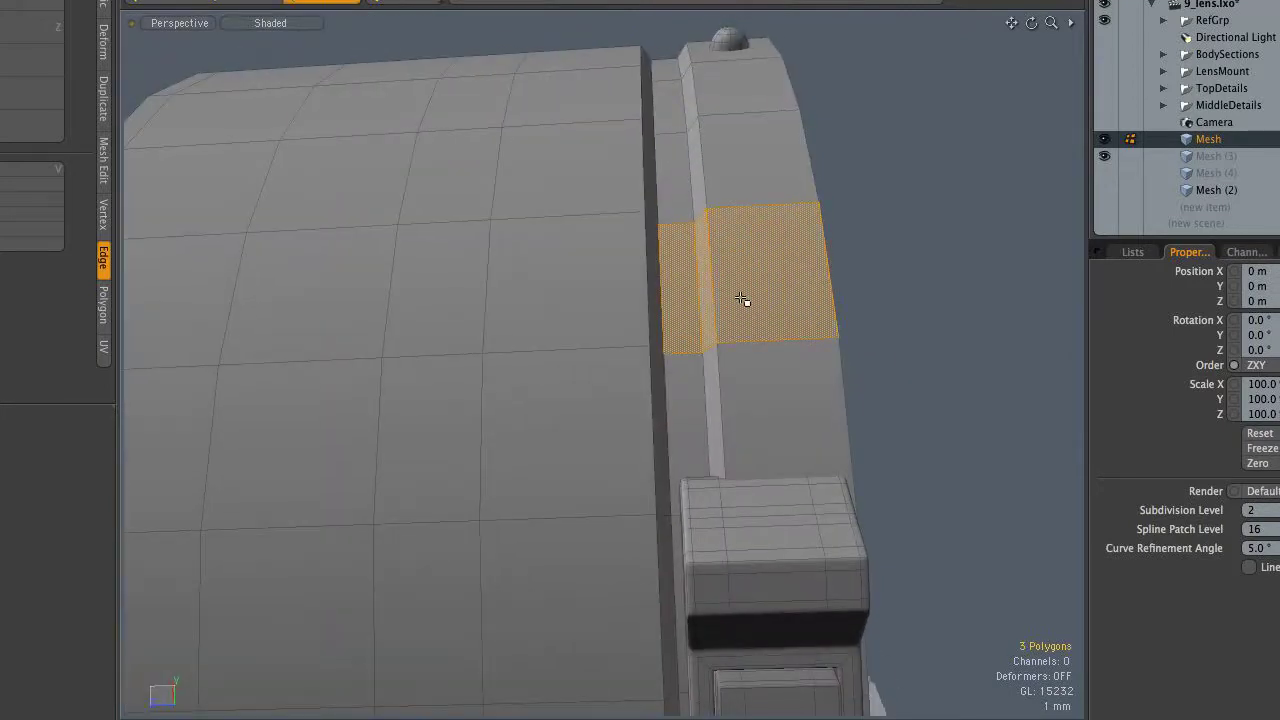
key("bracketright")
mouse_move(794, 402)
left_mouse_down("alt")
mouse_move(803, 375)
mouse_move(789, 407)
left_mouse_up("alt")
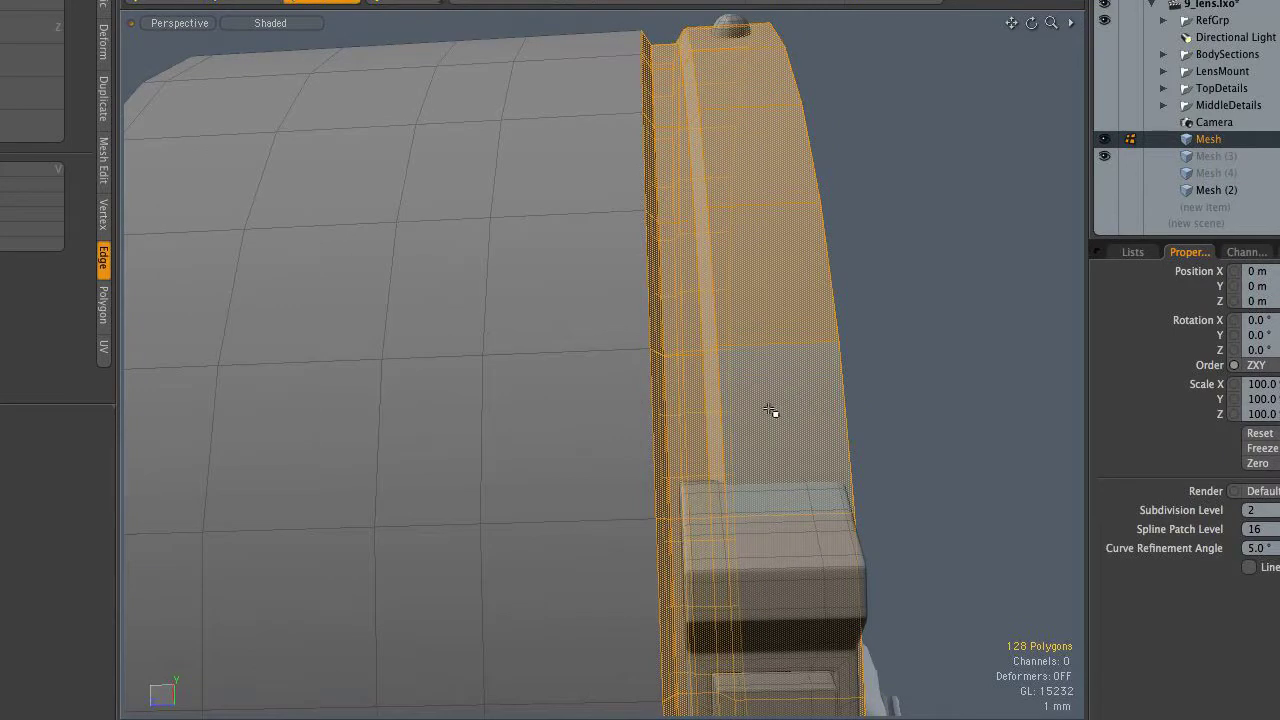
key("shift+h")
Step: Add a single free-mode loop slice at 0.5% on the wide band, right beside the sloped band
key("1")
left_click_drag(756, 328, 824, 342, "ctrl+alt")
key("alt+c")
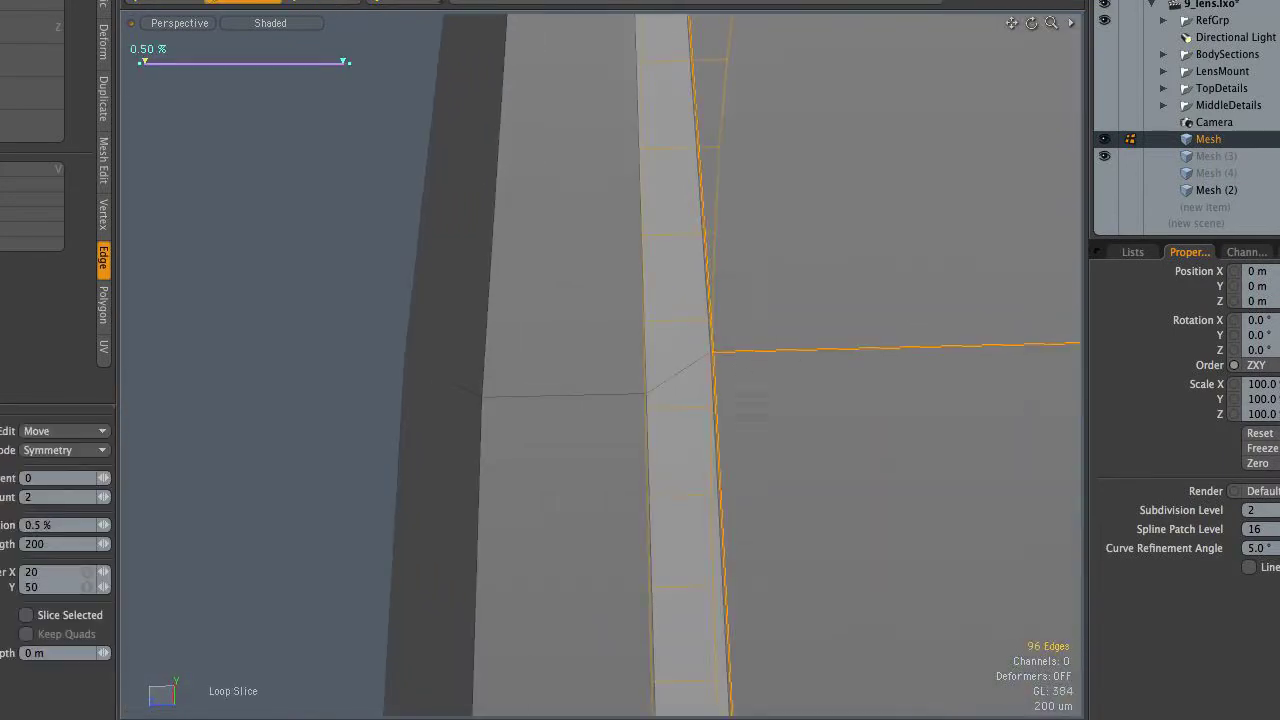
left_click_drag(743, 360, 184, 421, "ctrl+alt")
left_click(54, 453)
left_click(54, 421)
left_click_drag(345, 348, 698, 337, "ctrl+alt")
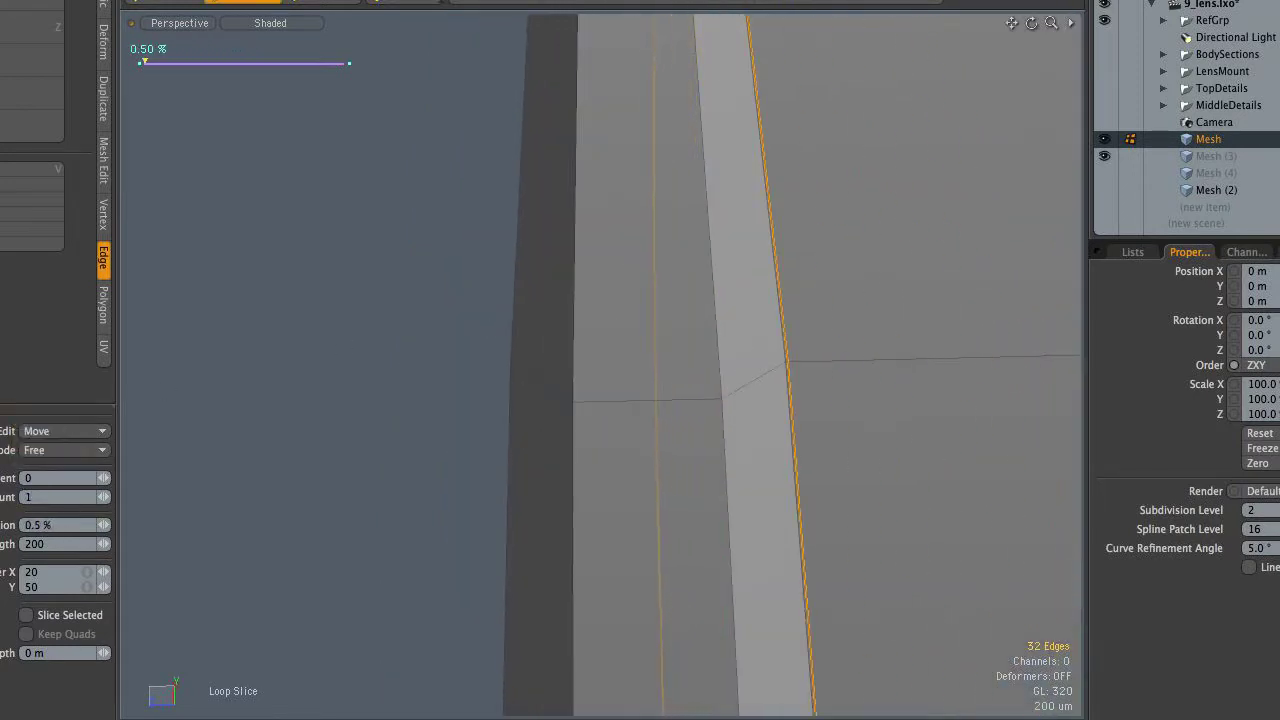
key("space")
key("Escape")
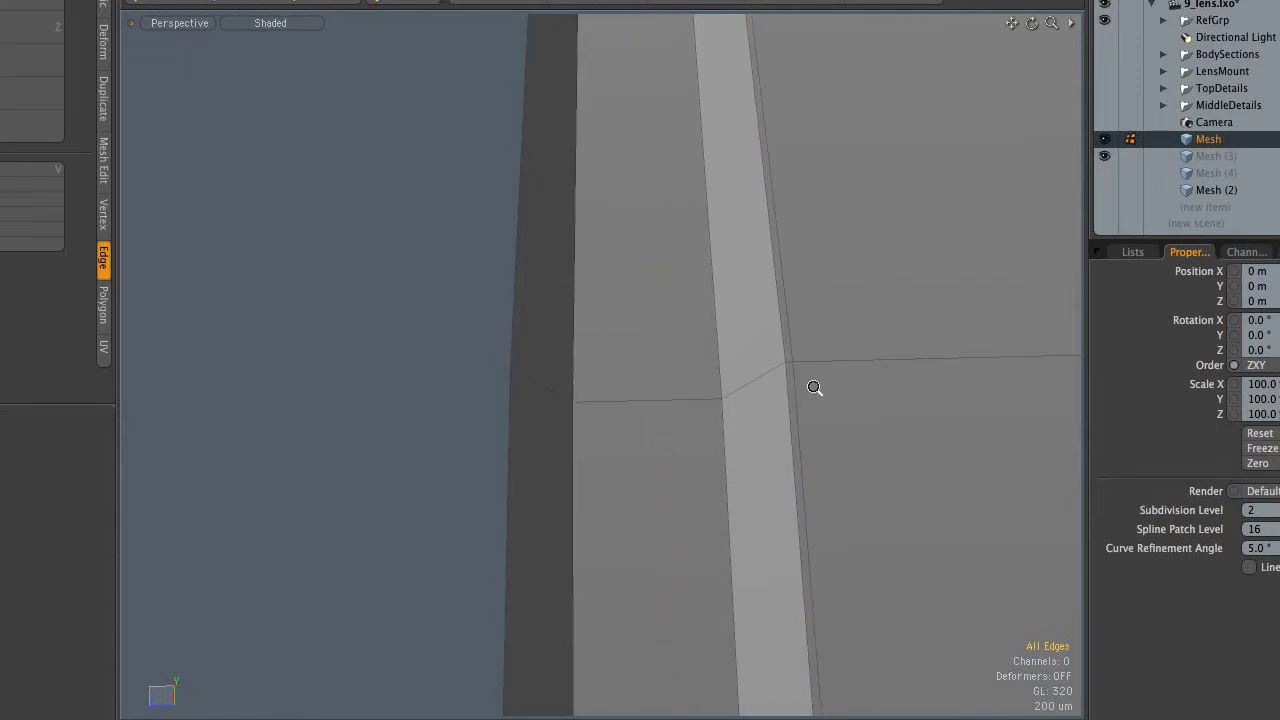
Step: Delete the thin polygon loop between the sloped and wide bands to open a narrow gap around the ring
scroll(807, 373, "up", 3)
key("3")
left_click_drag(779, 345, 787, 400)
key("l")
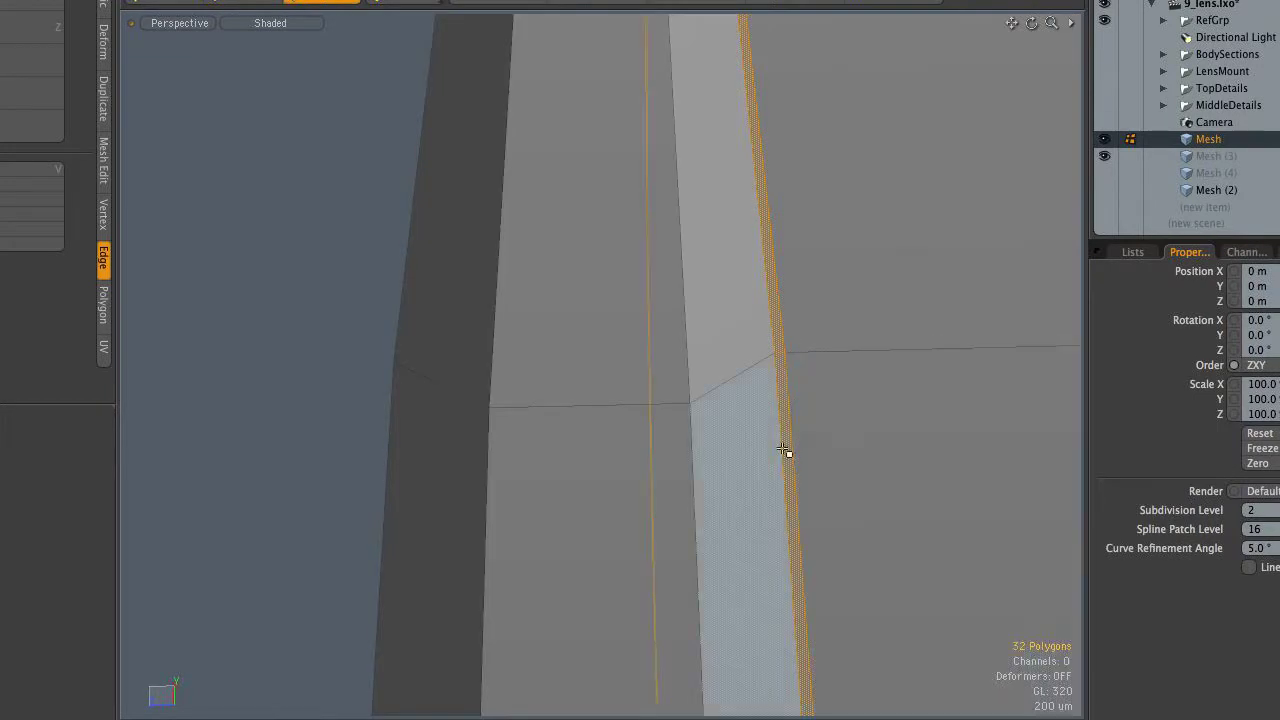
key("Delete")
Step: Extend the ring's open border edges twice and scale the new edges inward to give the separated bands thickness
left_click_drag(893, 347, 765, 323, "ctrl+alt")
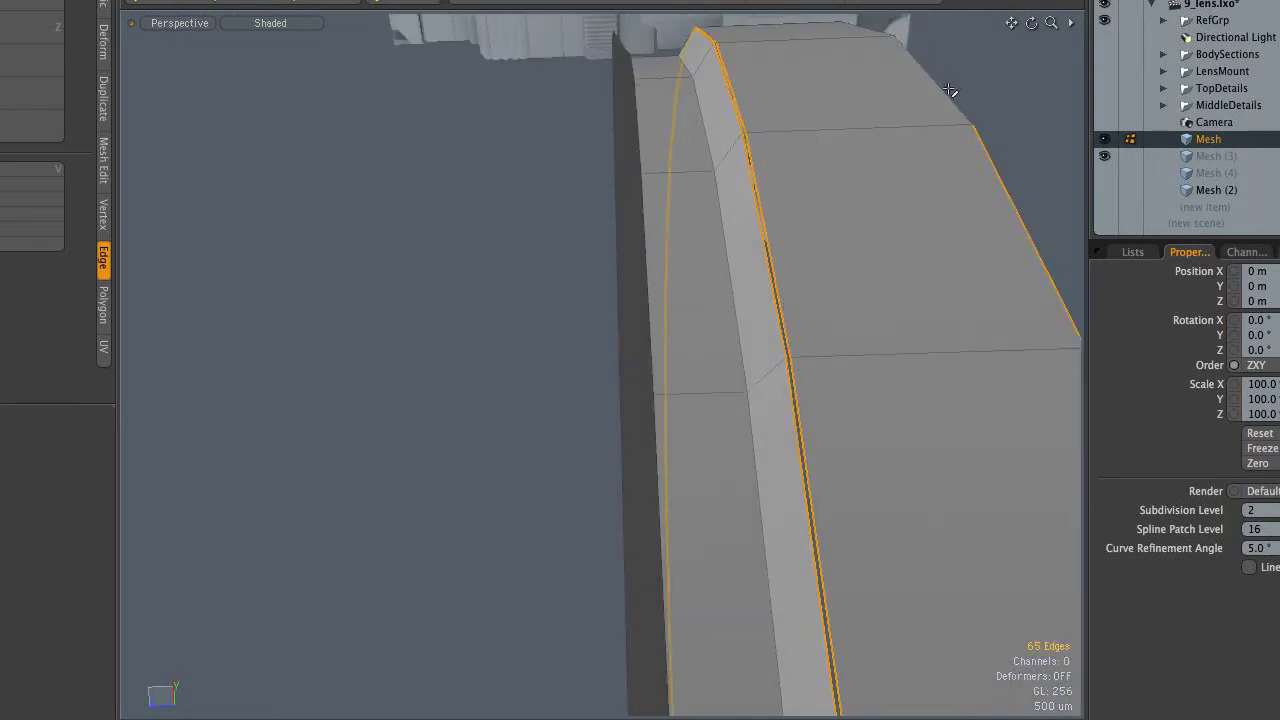
left_click_drag(664, 218, 734, 359, "alt")
key("z")
key("z")
key("r")
left_click_drag(514, 477, 484, 392, "alt")
left_click_drag(390, 367, 389, 367)
key("space")
left_click(677, 374)
Step: Edge-bevel the border loops along the thickened ring bands with a 55 um inset
left_click_drag(690, 374, 716, 371, "alt")
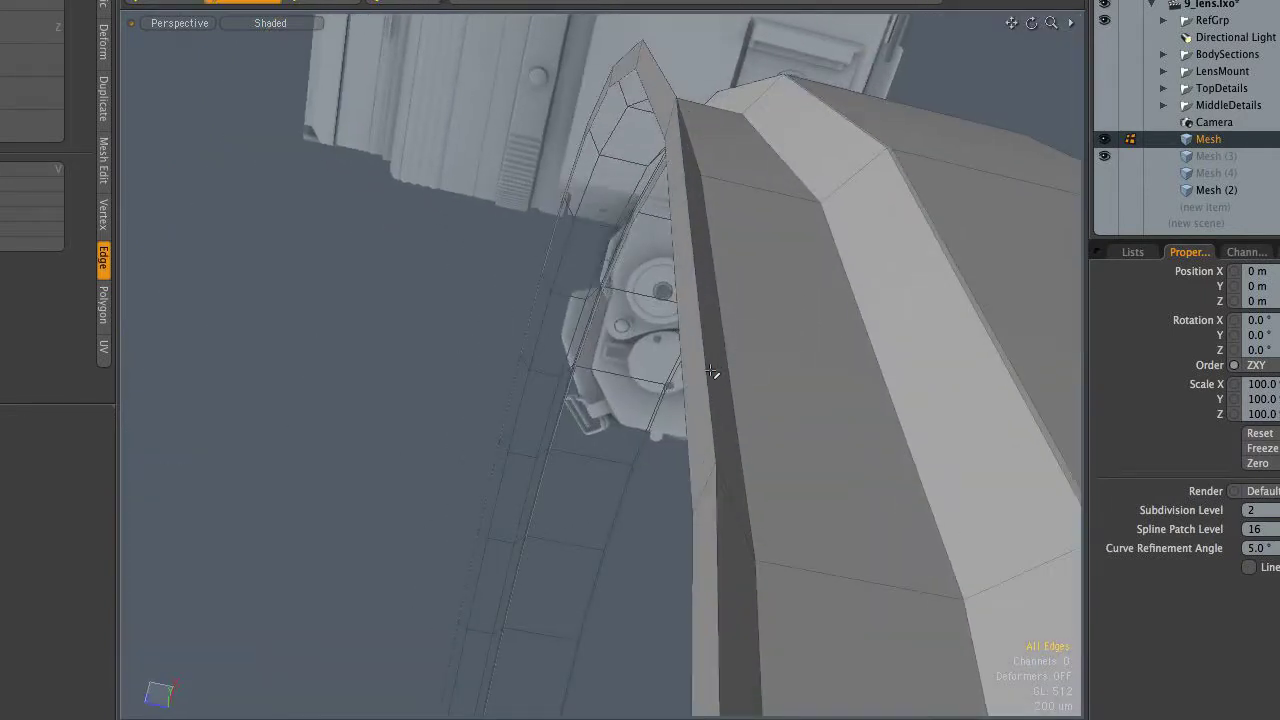
left_click_drag(817, 394, 750, 347, "alt")
double_click(808, 330, "shift")
key("b")
key("space")
left_click_drag(826, 326, 797, 323, "alt")
double_click(880, 323)
key("b")
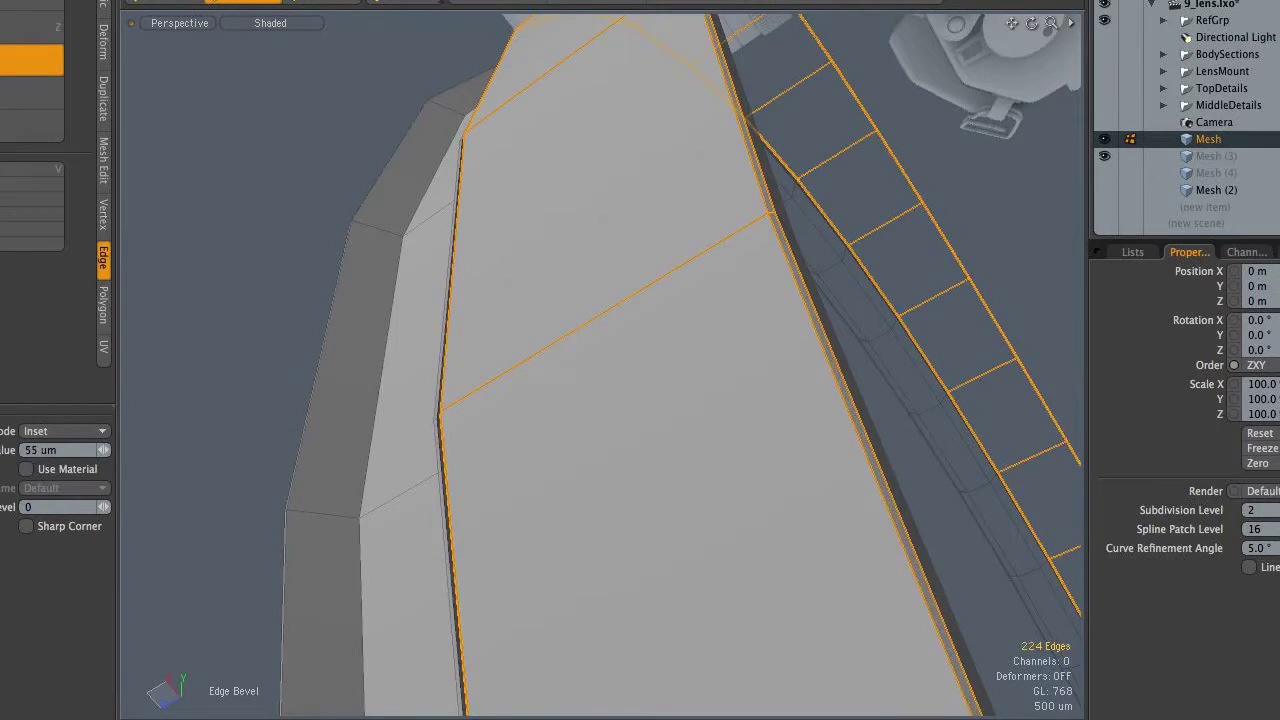
key("space")
left_click(890, 262)
left_click_drag(877, 269, 774, 320, "alt")
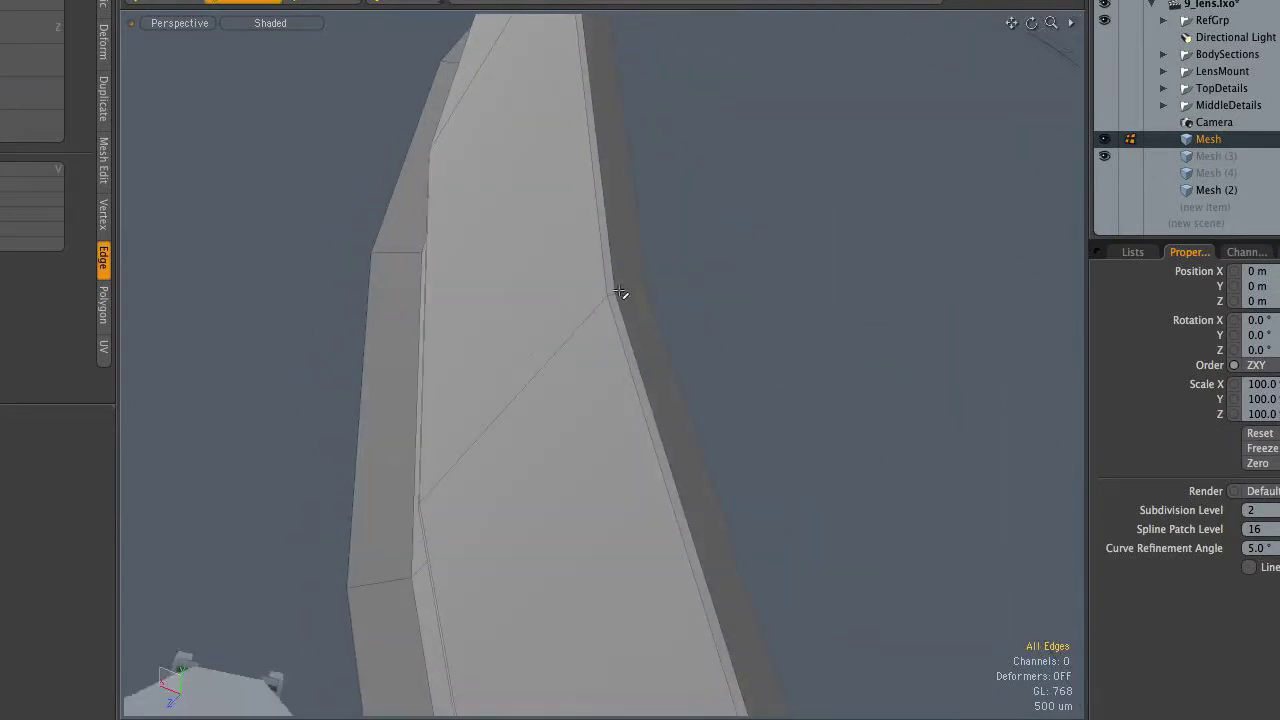
Step: Add a loop slice at 20% around the side wall next to the light outer band
key("alt+c")
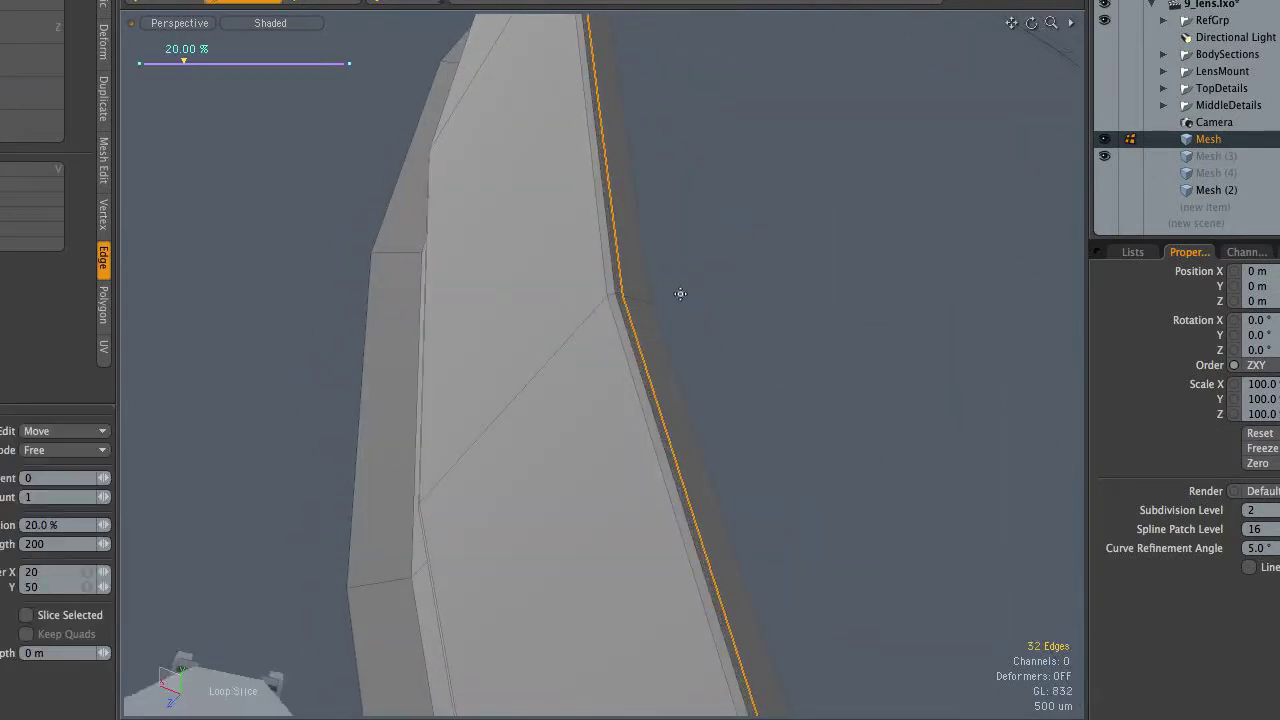
key("space")
left_click(569, 380)
Step: Add a loop slice at 98% around the ring beside the narrow gap
left_click_drag(569, 380, 874, 447, "alt")
scroll(874, 447, "up", 4)
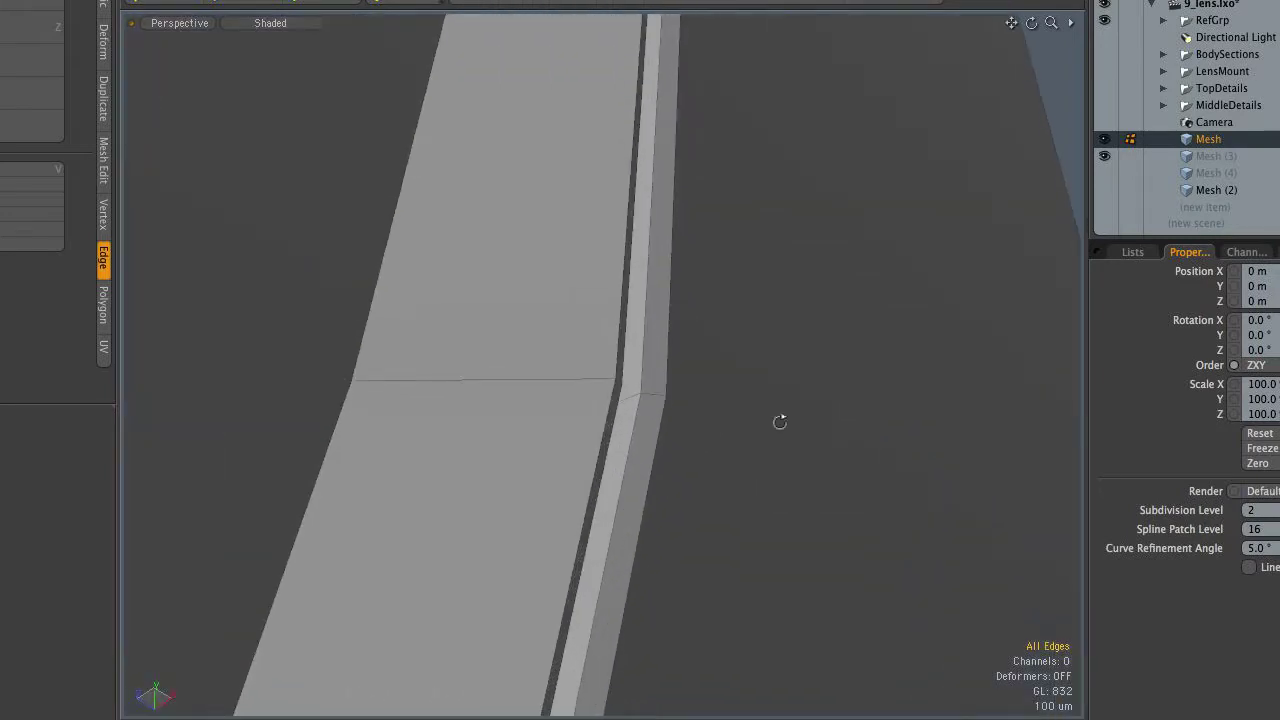
left_click_drag(654, 391, 535, 334, "alt")
key("alt+c")
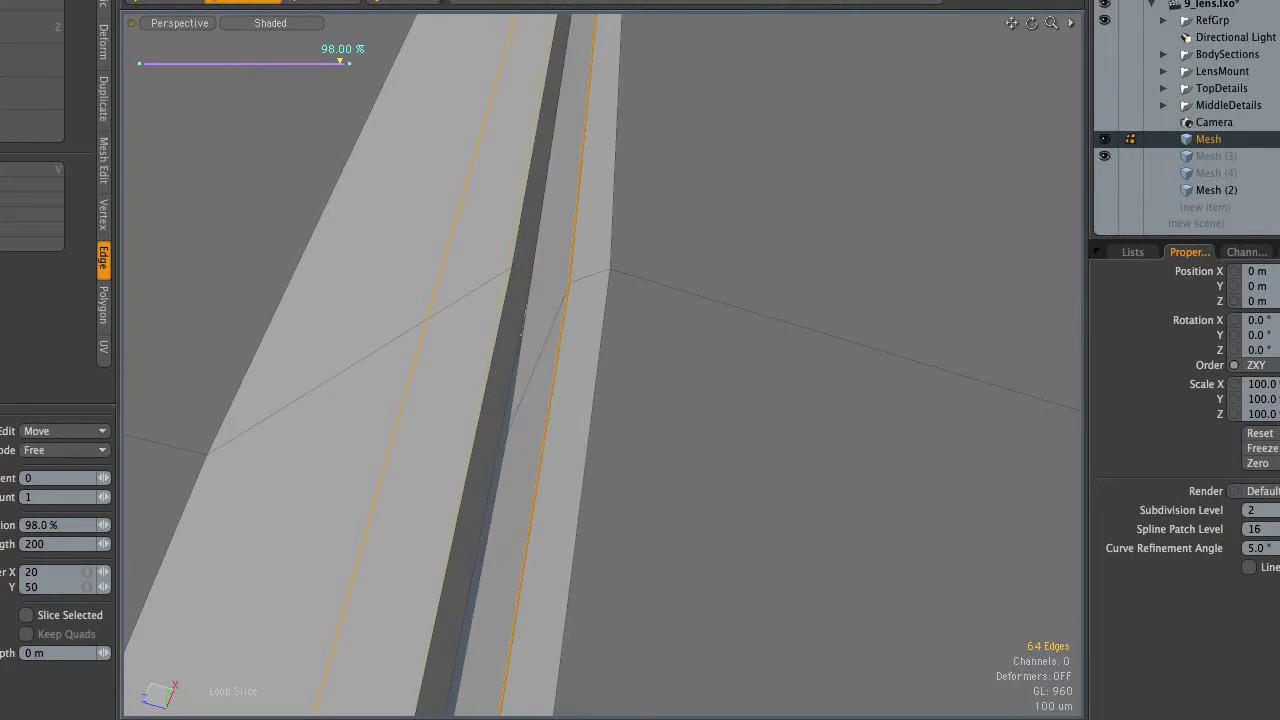
key("space")
Step: Add a loop slice around the dark inner wall of the narrow gap between the ring bands
left_click_drag(620, 403, 593, 317, "alt")
left_click(421, 385)
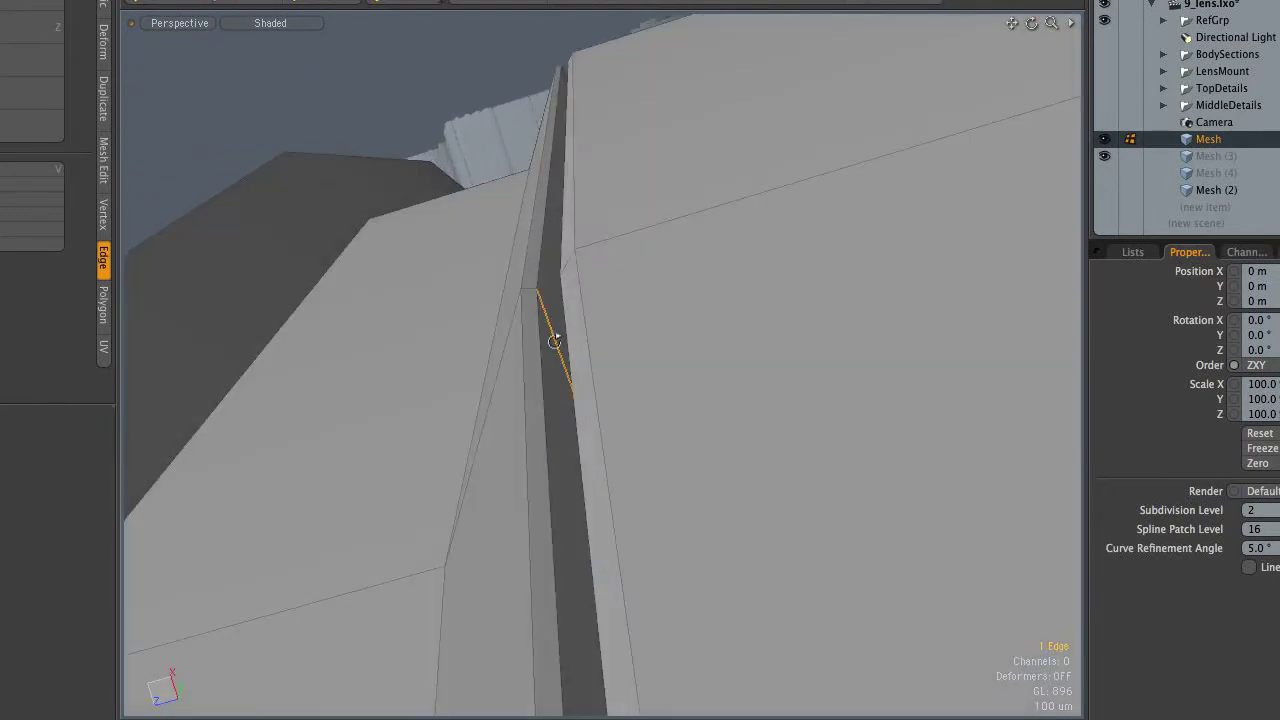
key("alt+c")
left_click(553, 338)
left_click_drag(510, 268, 498, 260)
left_click_drag(580, 318, 606, 385, "alt")
key("space")
Step: Add a loop slice at about 10% around the wide outer band, close to its edge at the gap
key("3")
left_click_drag(1047, 115, 760, 262, "ctrl+alt")
left_click_drag(760, 262, 694, 268, "alt")
key("2")
left_click(674, 308)
key("alt+c")
left_click(674, 306)
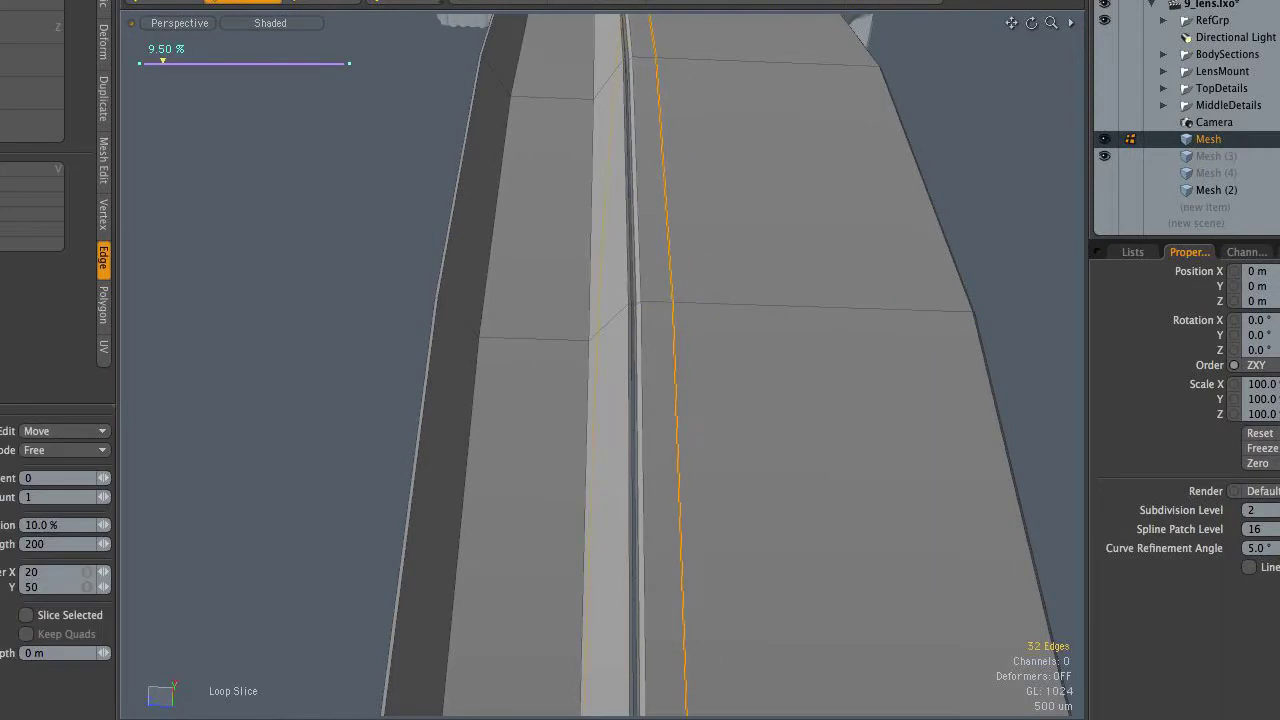
key("space")
Step: Add a second loop slice around the remaining width of the wide outer band
left_click(863, 306)
key("alt+c")
left_click_drag(900, 331, 968, 354, "alt+shift")
key("space")
left_click(968, 354)
Step: Add two symmetric loop slices around the middle band between the dark side wall and the light band, one near each border
left_click_drag(545, 345, 630, 314, "alt")
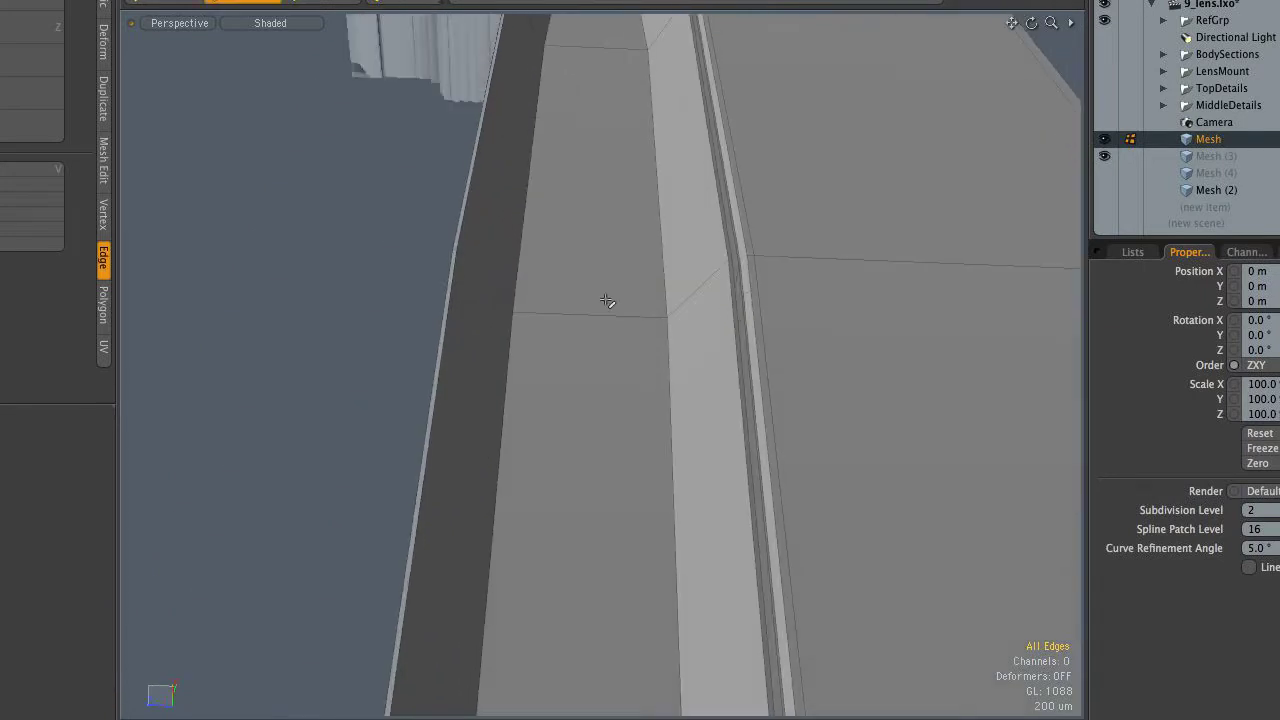
key("alt+c")
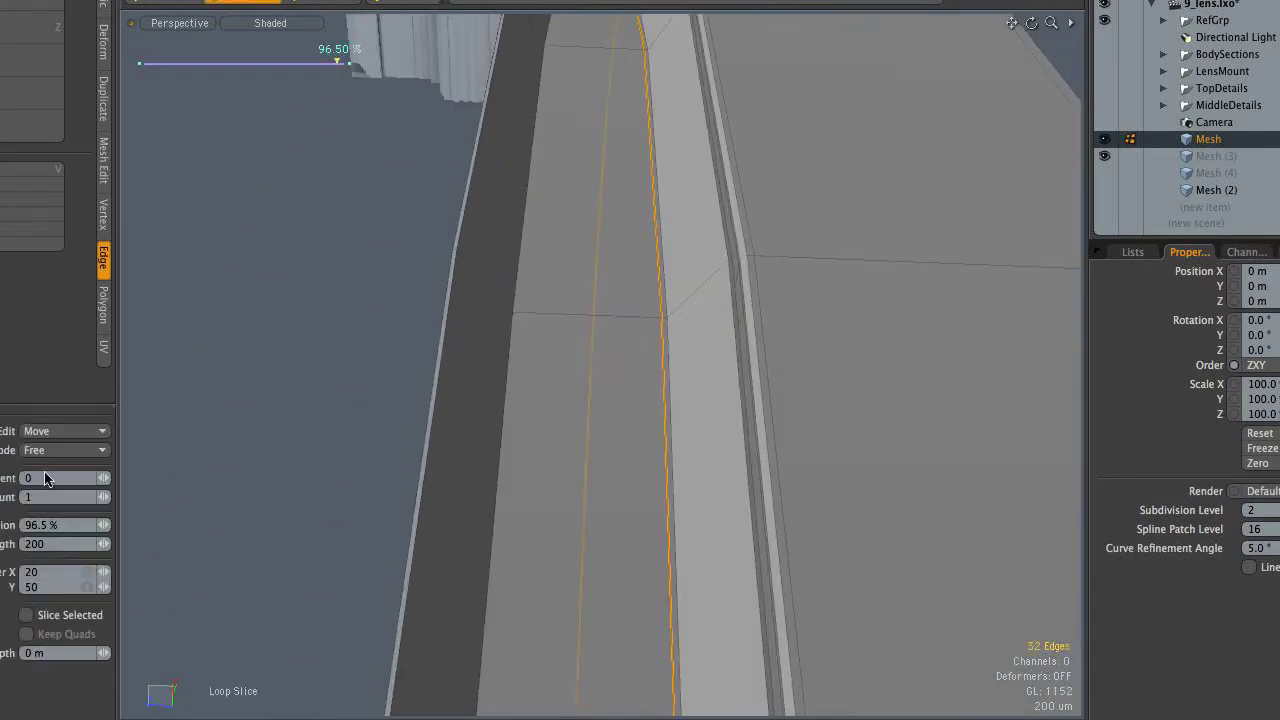
type("2")
left_click(58, 452)
left_click(53, 480)
left_click_drag(252, 425, 186, 425)
key("space")
Step: Add two symmetric loop slices at 10% around both the dark side wall and the light band
left_click(496, 294)
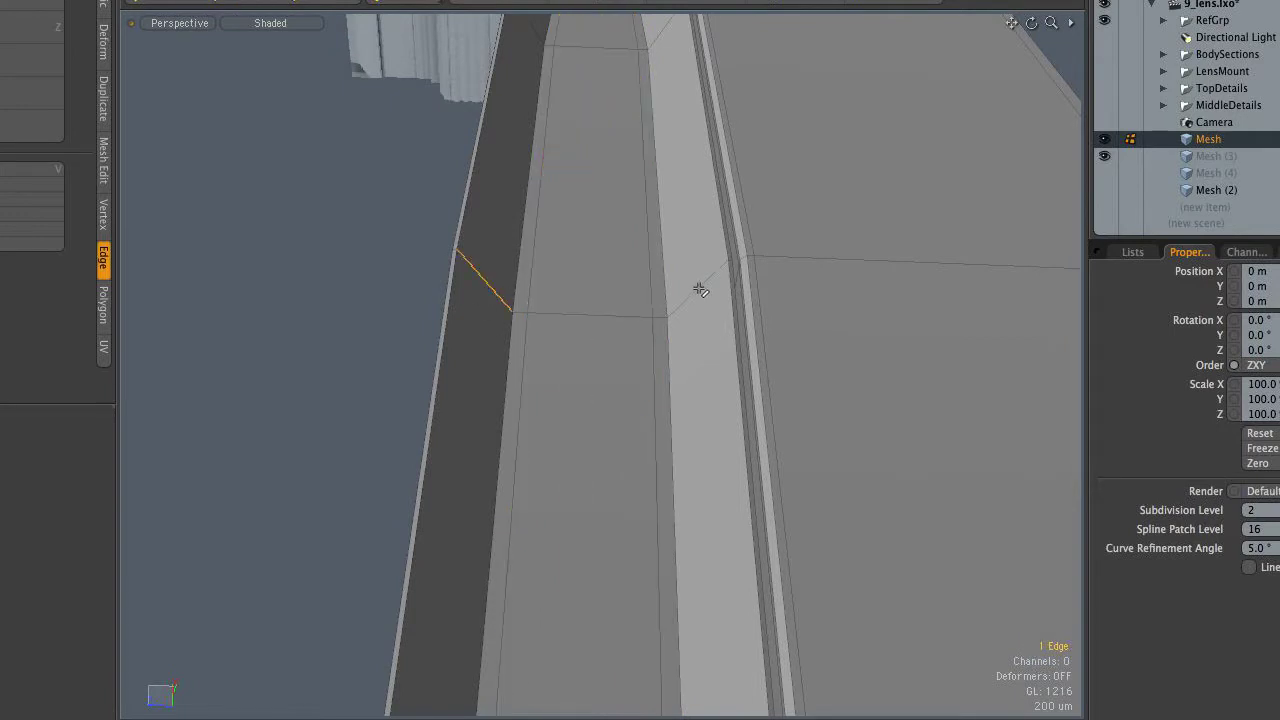
key("alt+c")
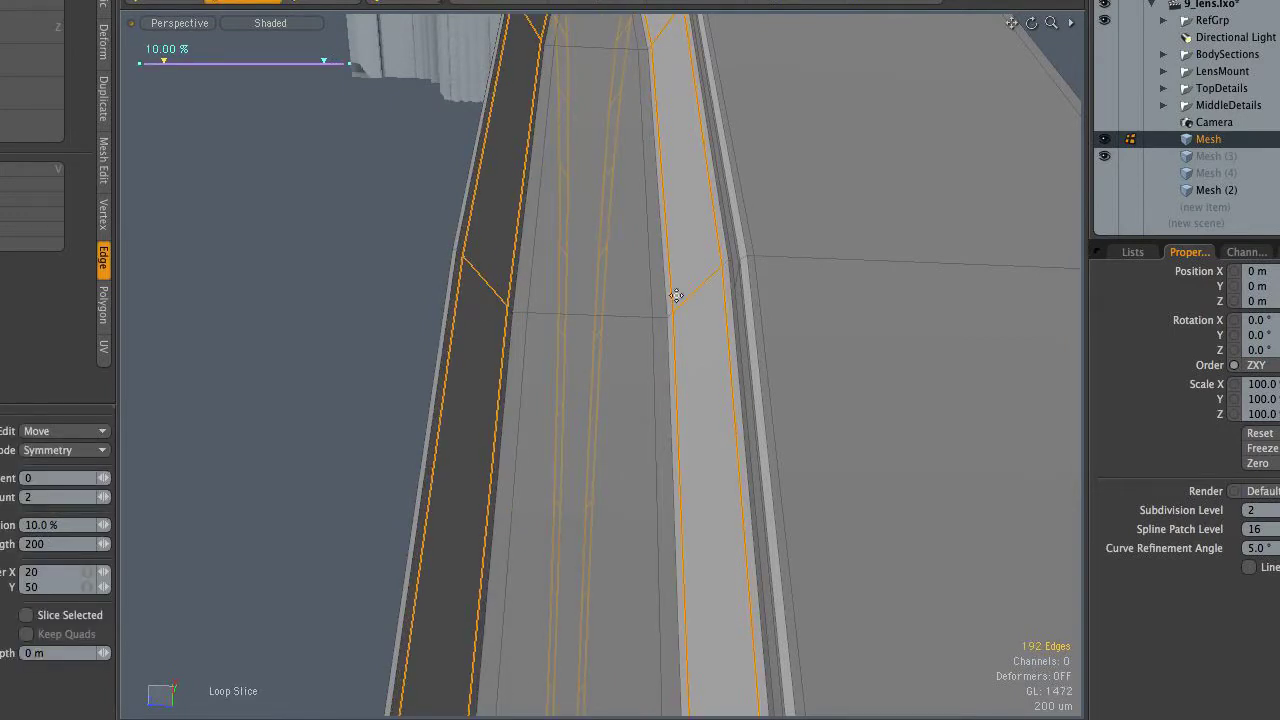
key("space")
left_click(375, 312)
Step: Examine the sliced gap bands and the complete lens ring with its bracket from several angles
left_click_drag(551, 297, 749, 357, "alt")
scroll(749, 357, "up", 5)
left_click_drag(680, 334, 903, 372, "alt")
left_click_drag(743, 317, 769, 391, "alt")
scroll(811, 414, "down", 5)
left_click_drag(816, 461, 735, 503, "alt")
scroll(745, 490, "down", 3)
left_click_drag(760, 390, 735, 510, "alt+shift")
left_click_drag(735, 510, 740, 262, "alt")
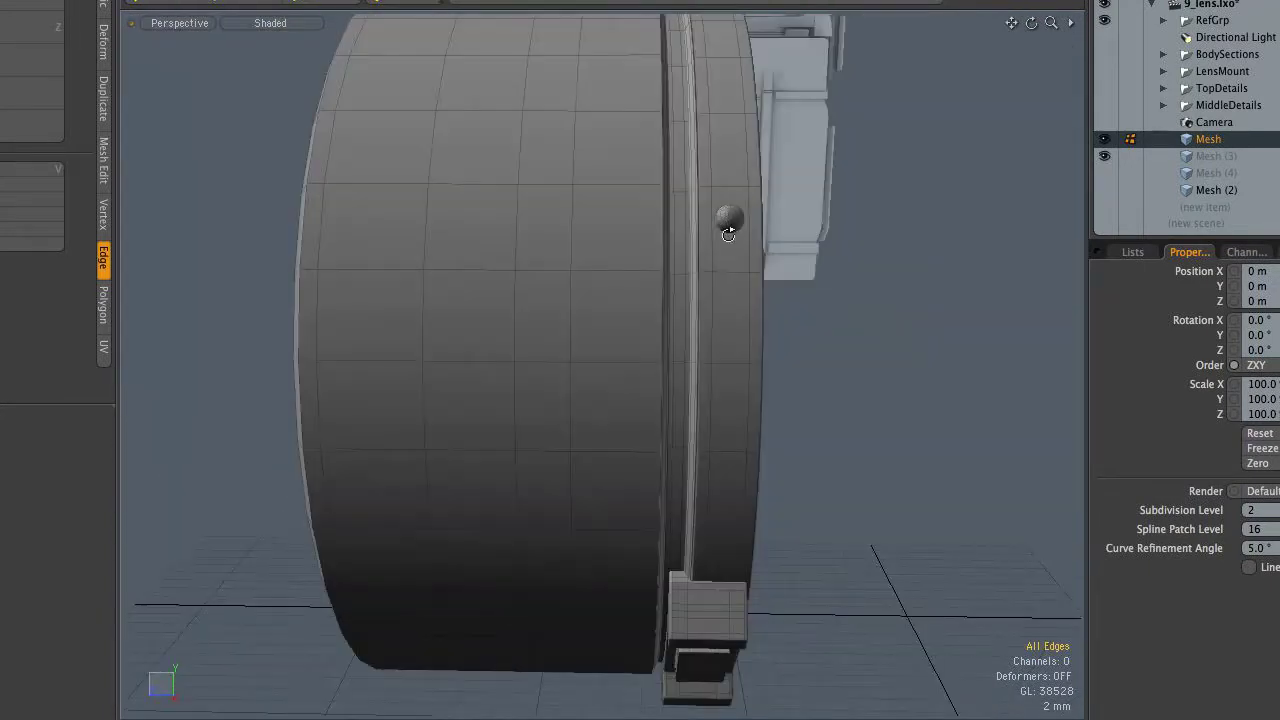
left_click_drag(677, 519, 734, 293, "alt")
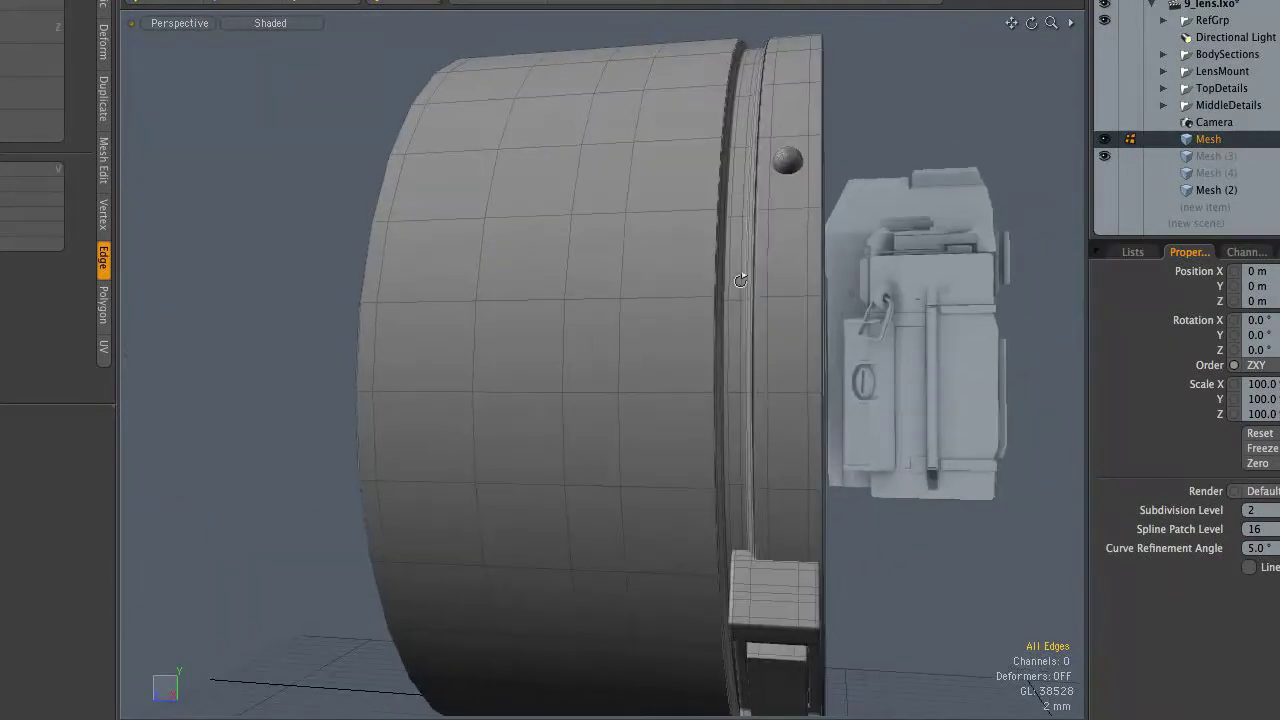
left_click_drag(757, 361, 692, 359, "alt")
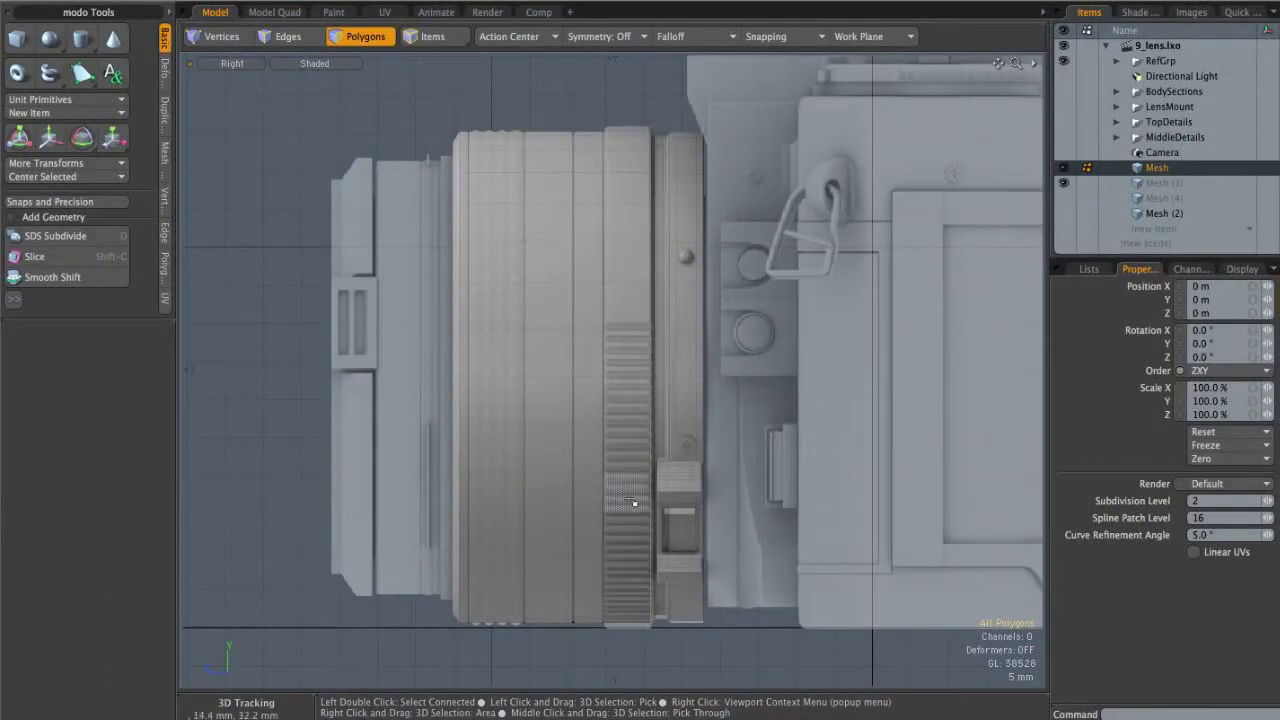
Step: Select the polygon loop over the ribbed reference band and apply SDS Subdivide to it three times
double_click(638, 305)
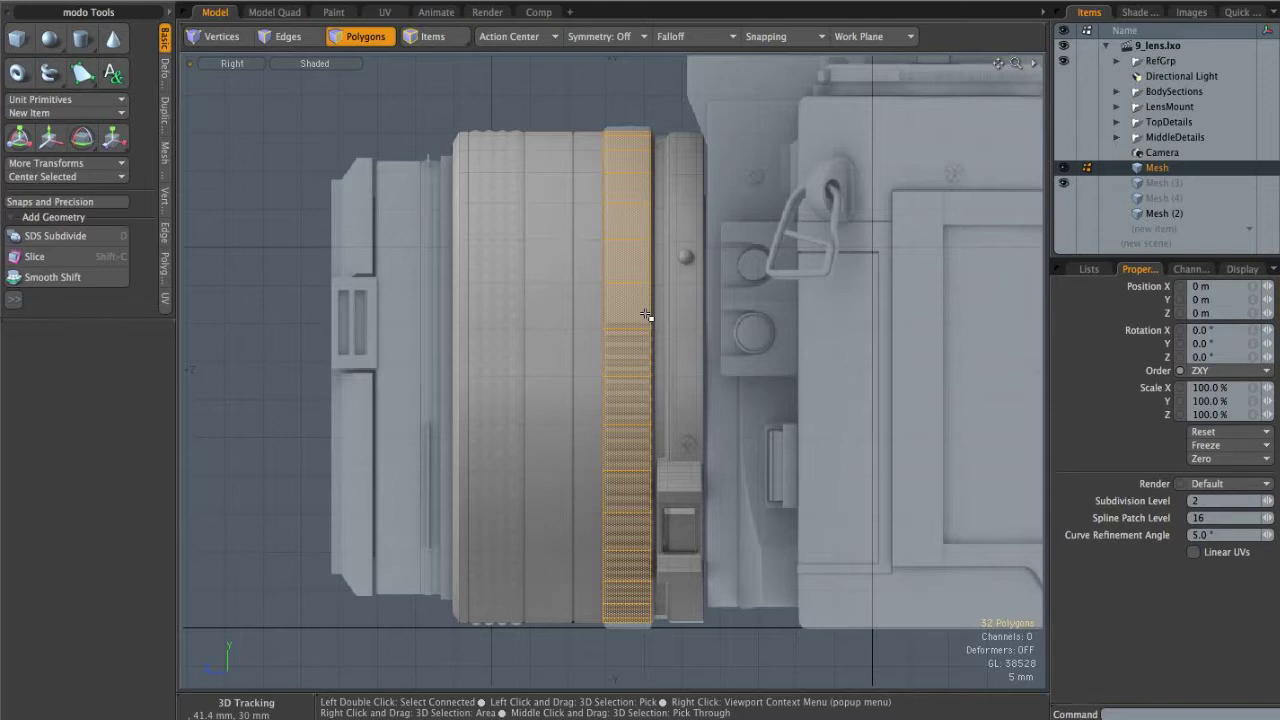
key("ctrl+space")
left_click(626, 309)
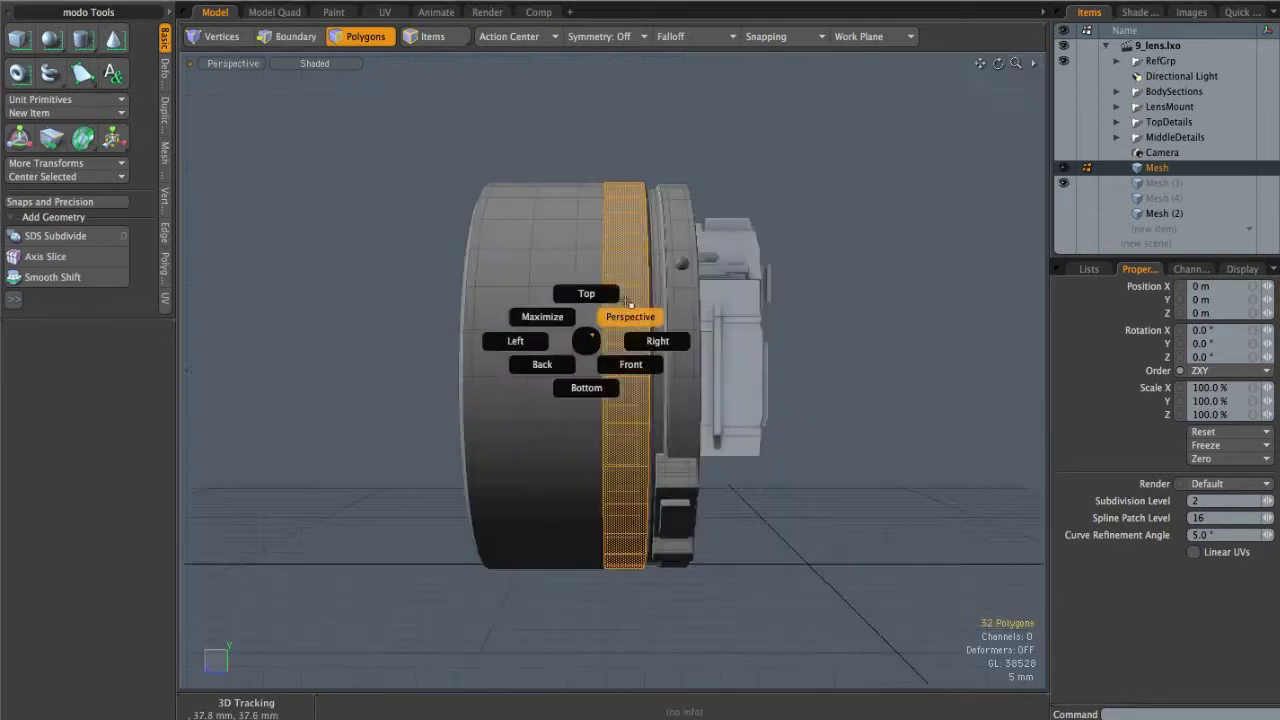
left_click_drag(628, 312, 587, 365, "alt")
scroll(587, 361, "up", 3)
left_click_drag(580, 309, 588, 354, "alt")
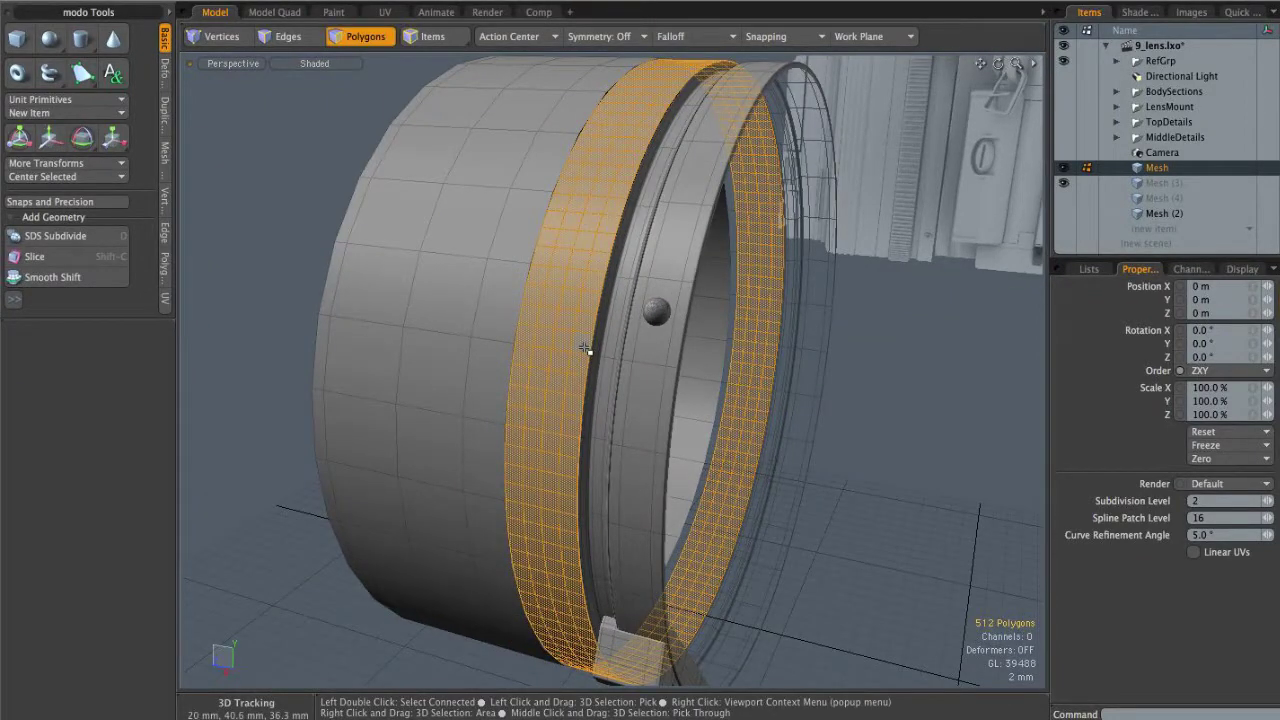
key("d")
left_click_drag(583, 347, 689, 333, "alt")
scroll(682, 328, "up", 3)
Step: Select the interior edge loops running around the subdivided band and remove them, leaving only the narrow crosswise strips
key("space")
scroll(685, 316, "up", 4)
key("space")
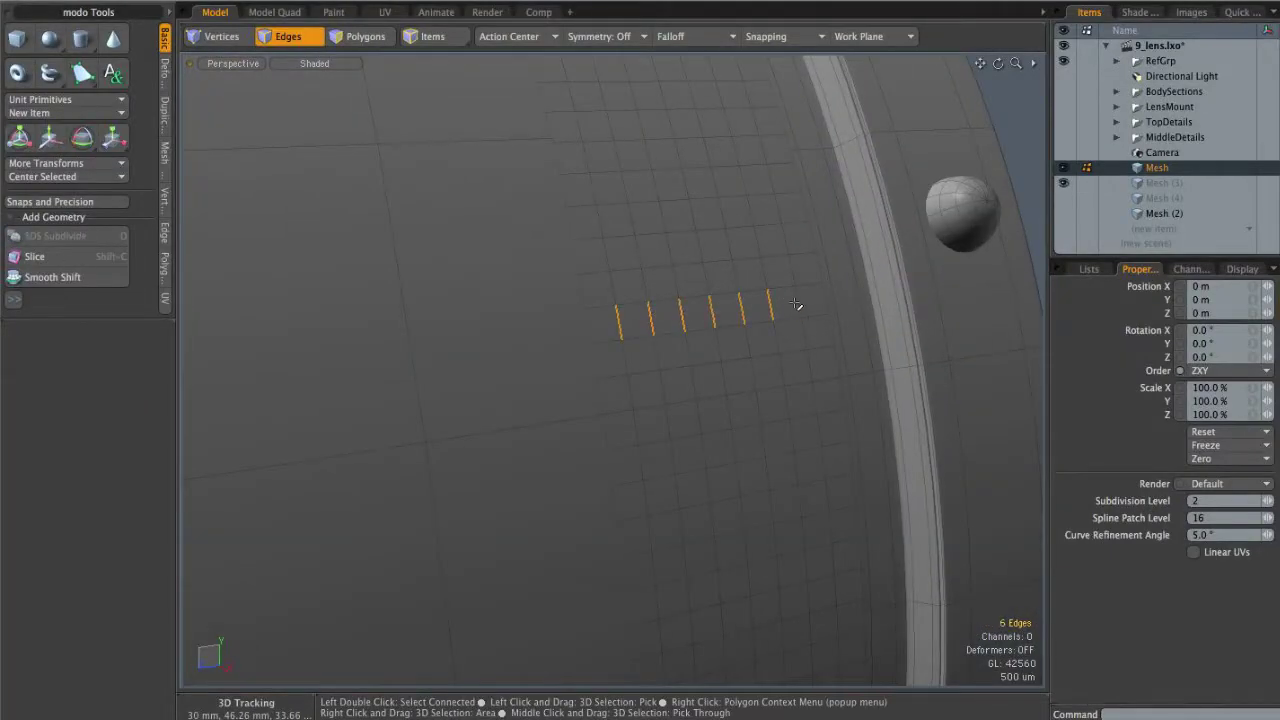
key("l")
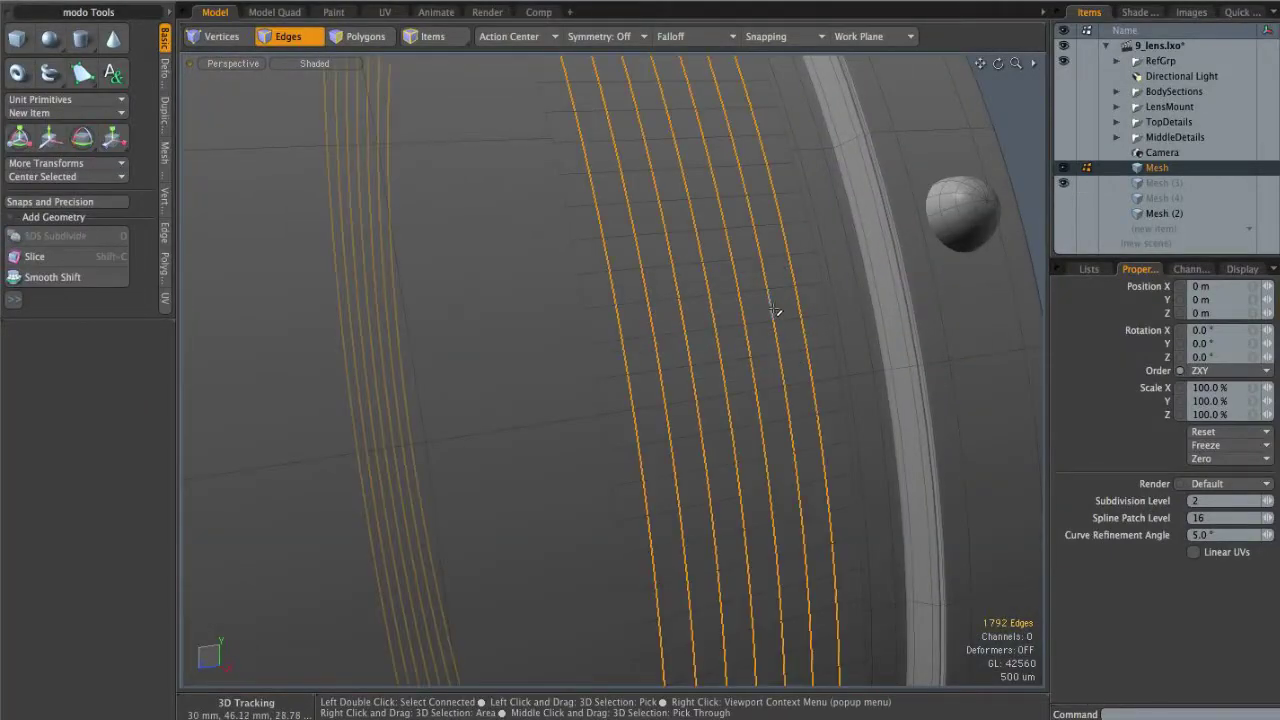
key("BackSpace")
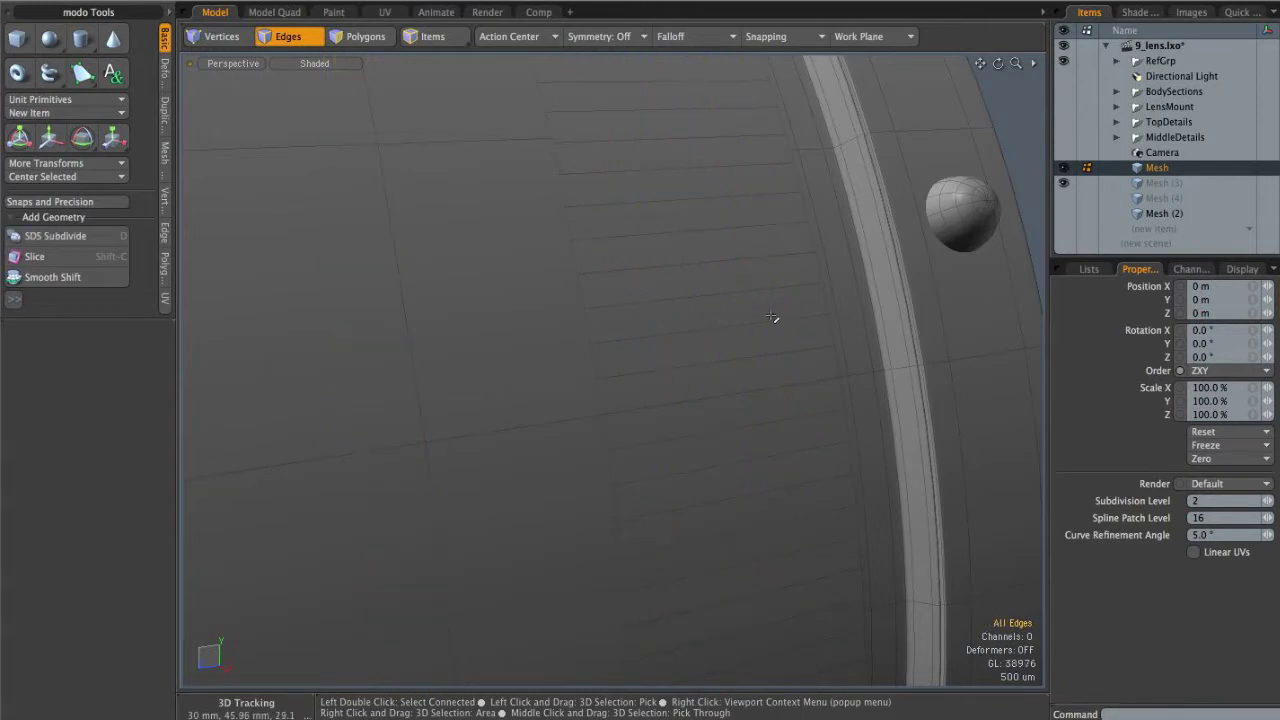
Step: Select three alternating strips of the band that line up with the first raised ridges in the side reference
scroll(754, 320, "down", 5)
left_click_drag(689, 342, 628, 354, "alt")
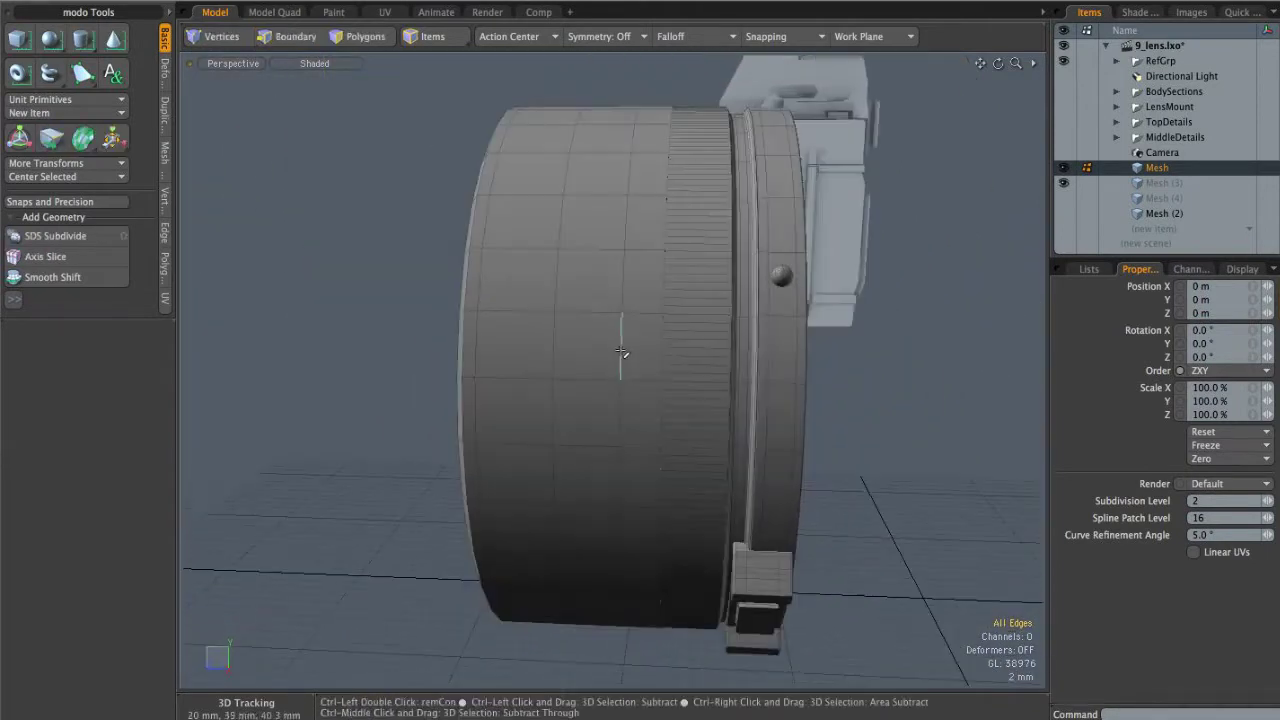
key("ctrl+space")
left_click(681, 349)
left_click_drag(708, 397, 661, 325, "alt")
right_click_drag(664, 315, 723, 289, "alt")
key("3")
left_click(710, 277)
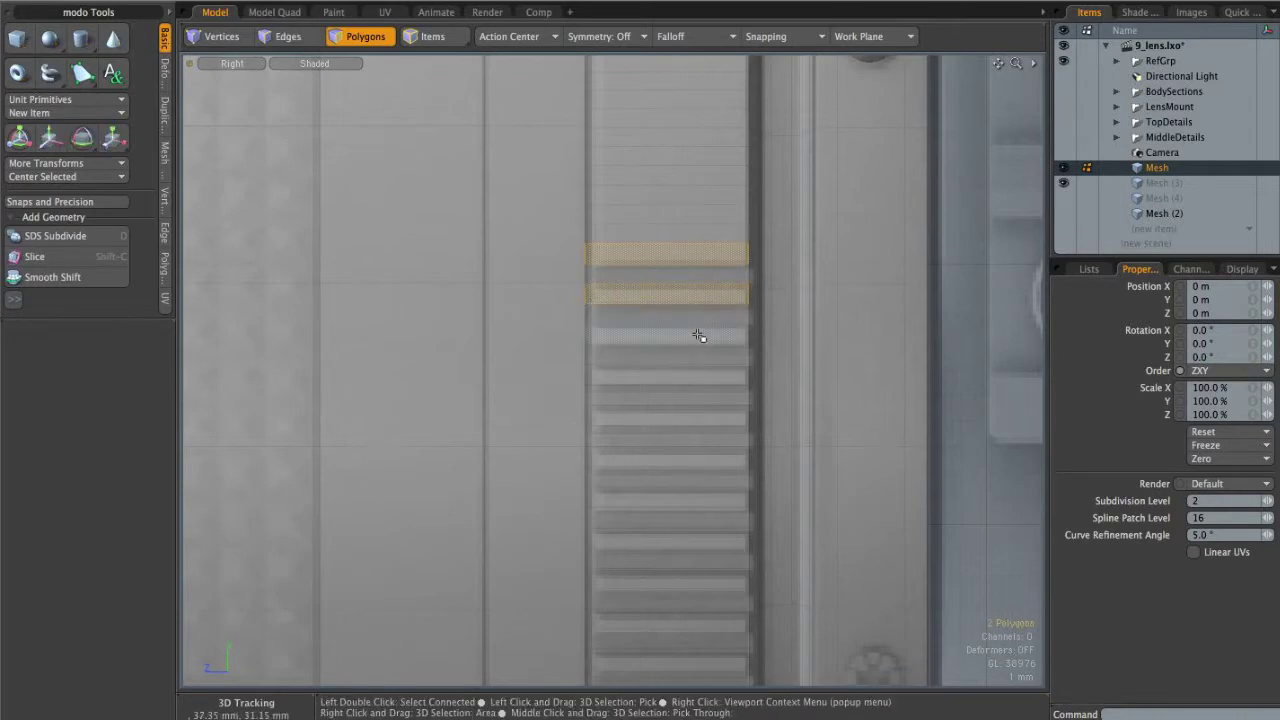
key("shift")
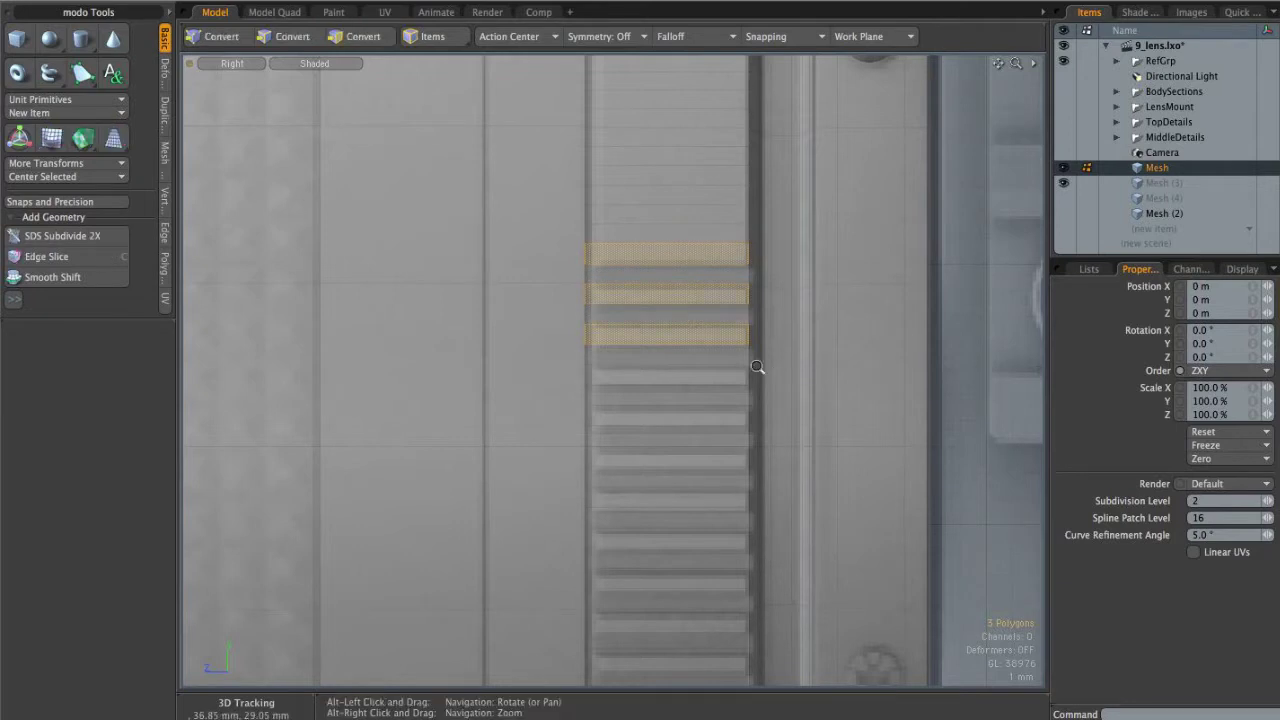
Step: Extend the every-other-strip selection pattern around the band until it reaches the ridges on the opposite side
right_click_drag(774, 368, 703, 391, "alt")
left_click_drag(703, 391, 674, 334, "alt+shift")
key("ctrl+space")
left_click(710, 315)
key("ctrl+space")
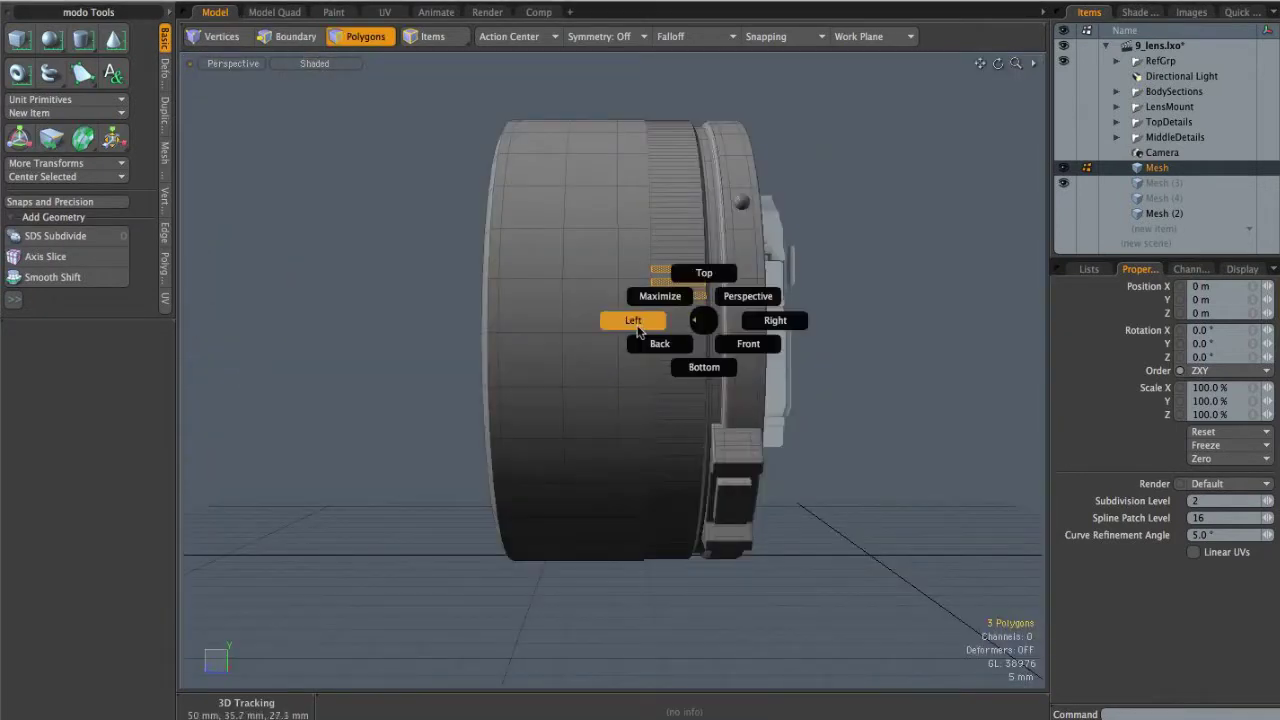
left_click(699, 274)
left_click_drag(725, 329, 1000, 356, "alt+shift")
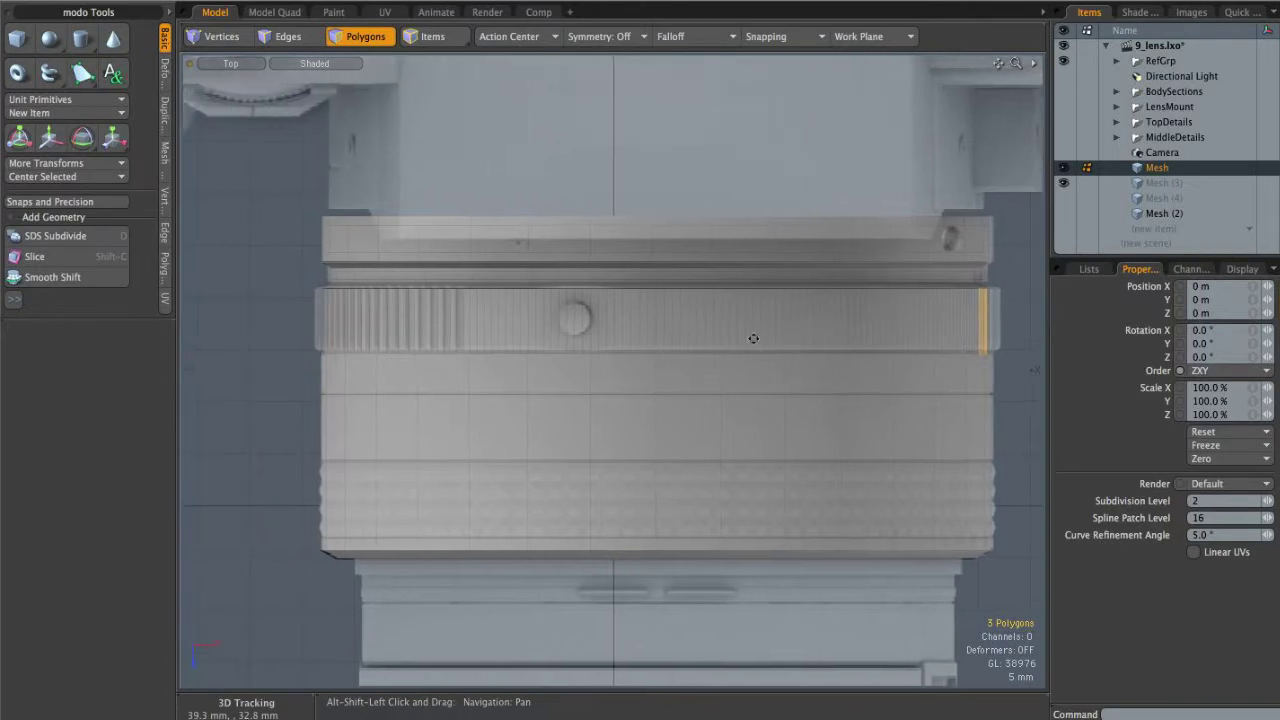
key("Up")
key("Up")
key("Up")
key("Up")
key("Up")
key("Up")
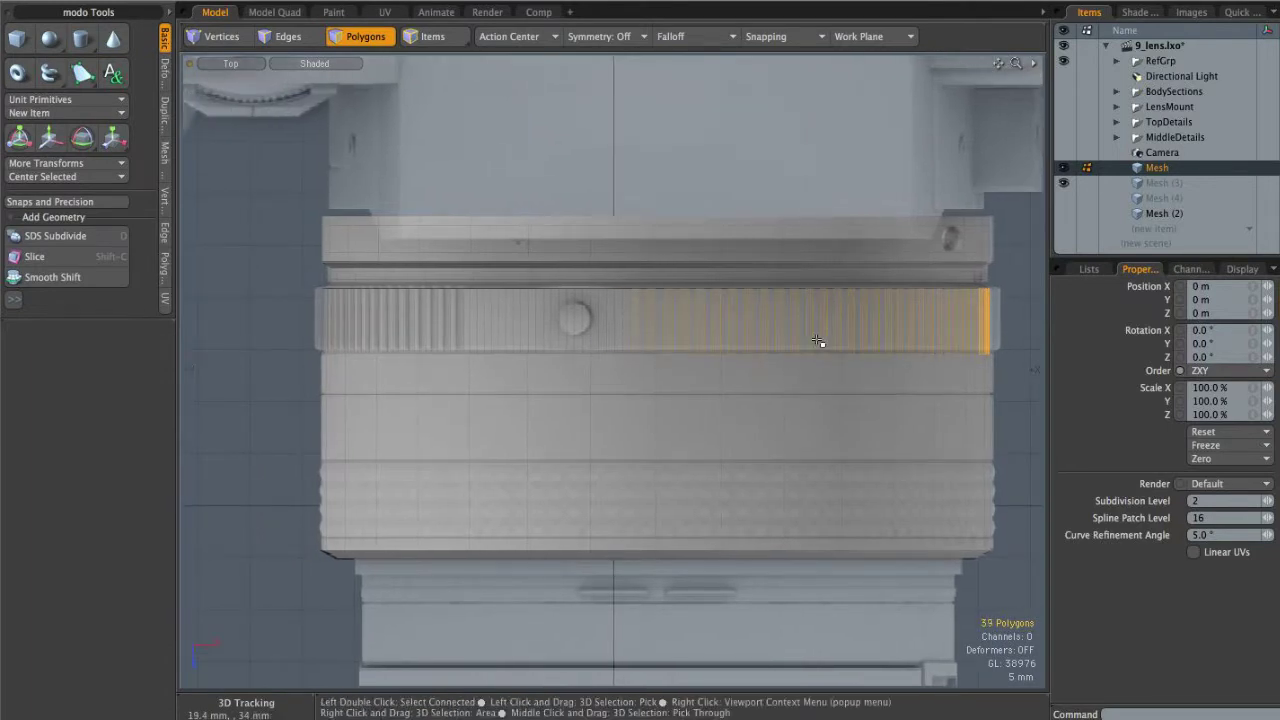
key("Up")
key("Up")
key("Up")
key("Up")
key("Up")
key("Up")
key("Up")
key("Up")
key("Up")
key("Up")
key("Up")
key("Up")
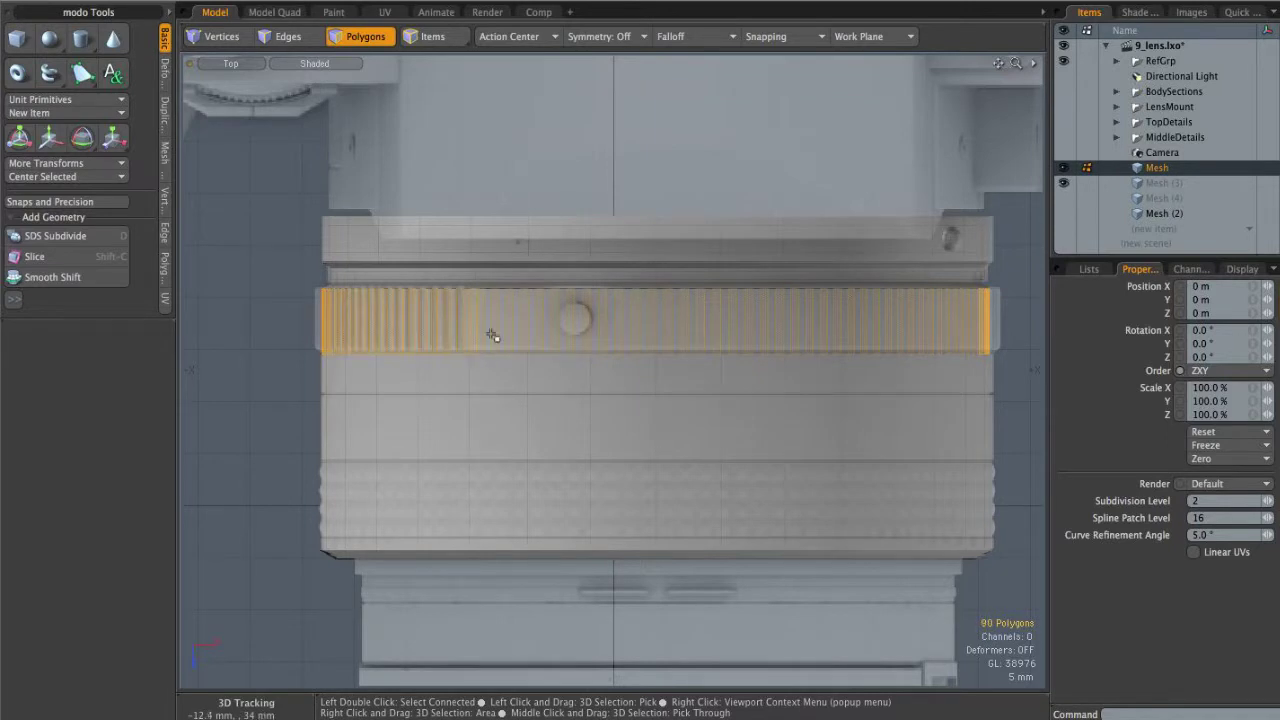
Step: Add all the strips across the band's smooth upper section to the selection
key("ctrl+space")
left_click(546, 306)
mouse_move(547, 305)
left_mouse_down("alt")
mouse_move(590, 267)
mouse_move(500, 243)
mouse_move(526, 194)
mouse_move(662, 78)
left_mouse_up("alt")
scroll(517, 240, "up", 3)
mouse_move(678, 140)
left_mouse_down("alt+shift")
mouse_move(637, 255)
mouse_move(325, 370)
mouse_move(290, 260)
left_mouse_up("alt+shift")
mouse_move(298, 178)
left_mouse_down("shift")
mouse_move(540, 203)
mouse_move(429, 200)
mouse_move(718, 252)
left_mouse_up("shift")
mouse_move(720, 312)
left_mouse_down("alt")
mouse_move(720, 335)
mouse_move(684, 373)
mouse_move(700, 335)
mouse_move(763, 420)
mouse_move(788, 566)
mouse_move(652, 374)
mouse_move(682, 371)
mouse_move(711, 403)
mouse_move(653, 376)
left_mouse_up("alt")
Step: Bevel the selected strips outward as a group with a 250 um shift and no inset
key("b")
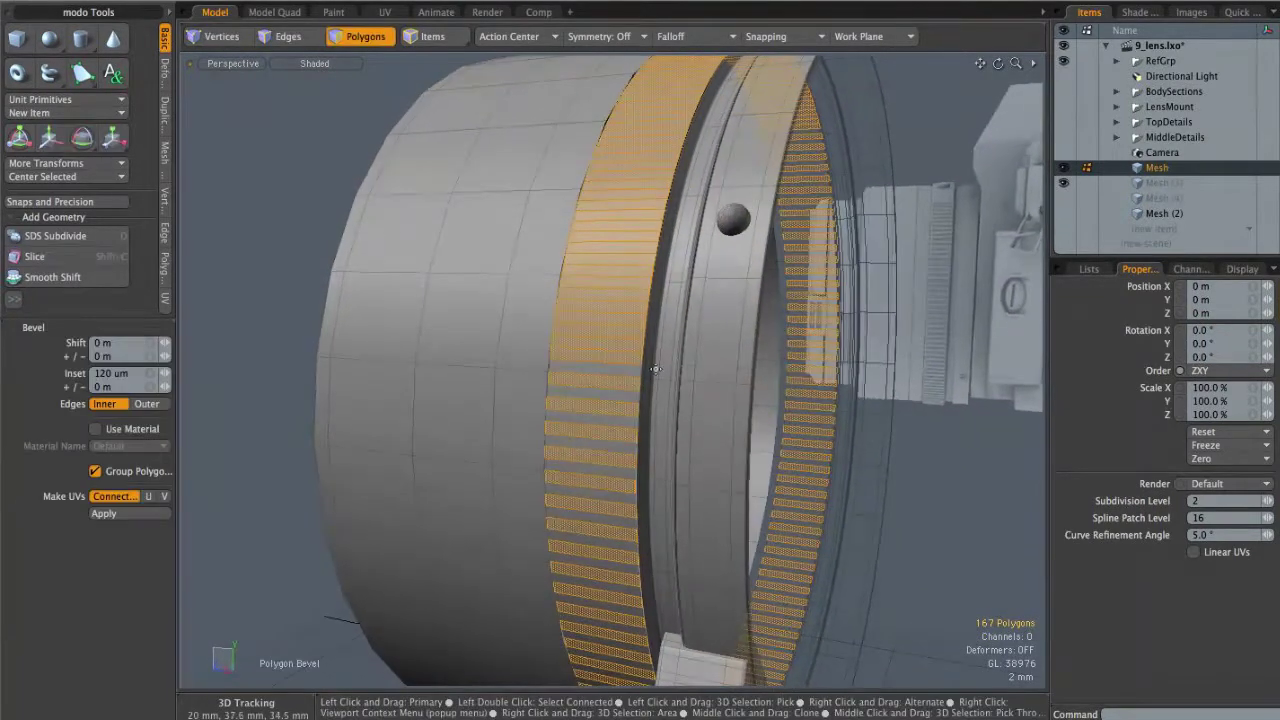
left_click(634, 352)
left_click_drag(671, 331, 732, 374, "ctrl+alt")
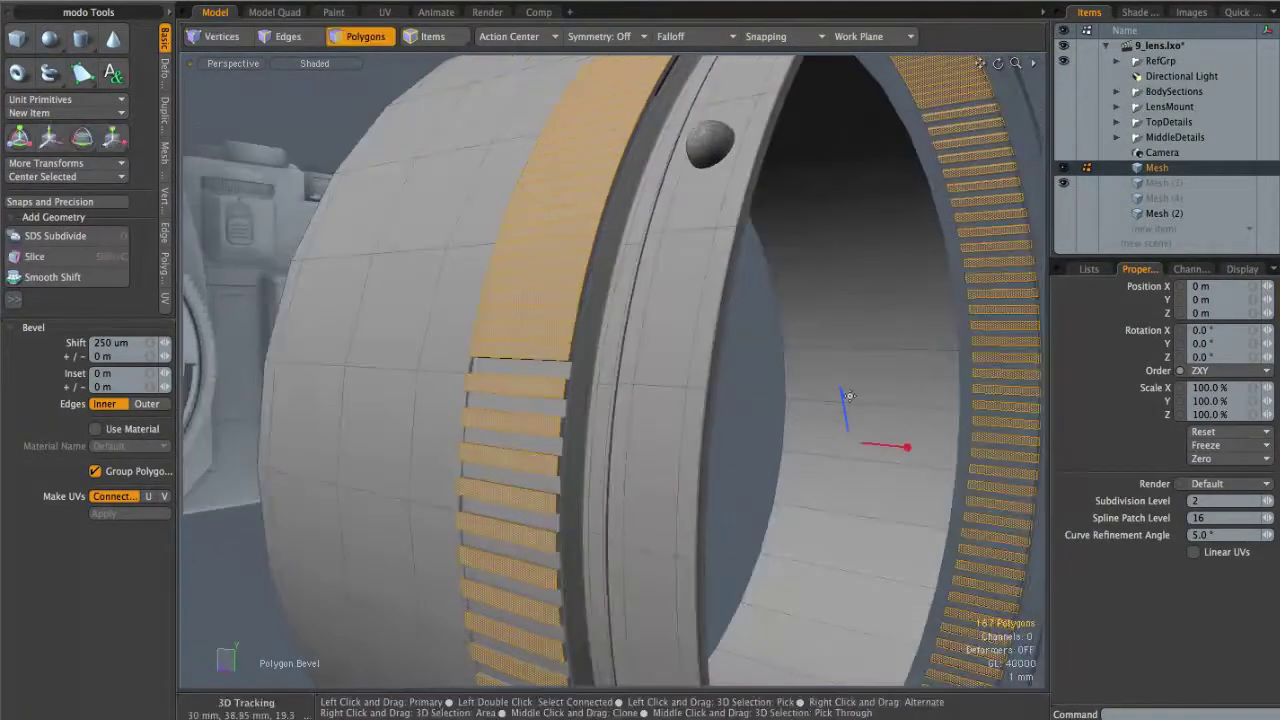
left_click_drag(843, 397, 890, 390)
left_click_drag(794, 385, 714, 411, "ctrl+alt")
Step: Scale the raised strips to 88.5% in Z to taper their ends, and clear the selection
key("r")
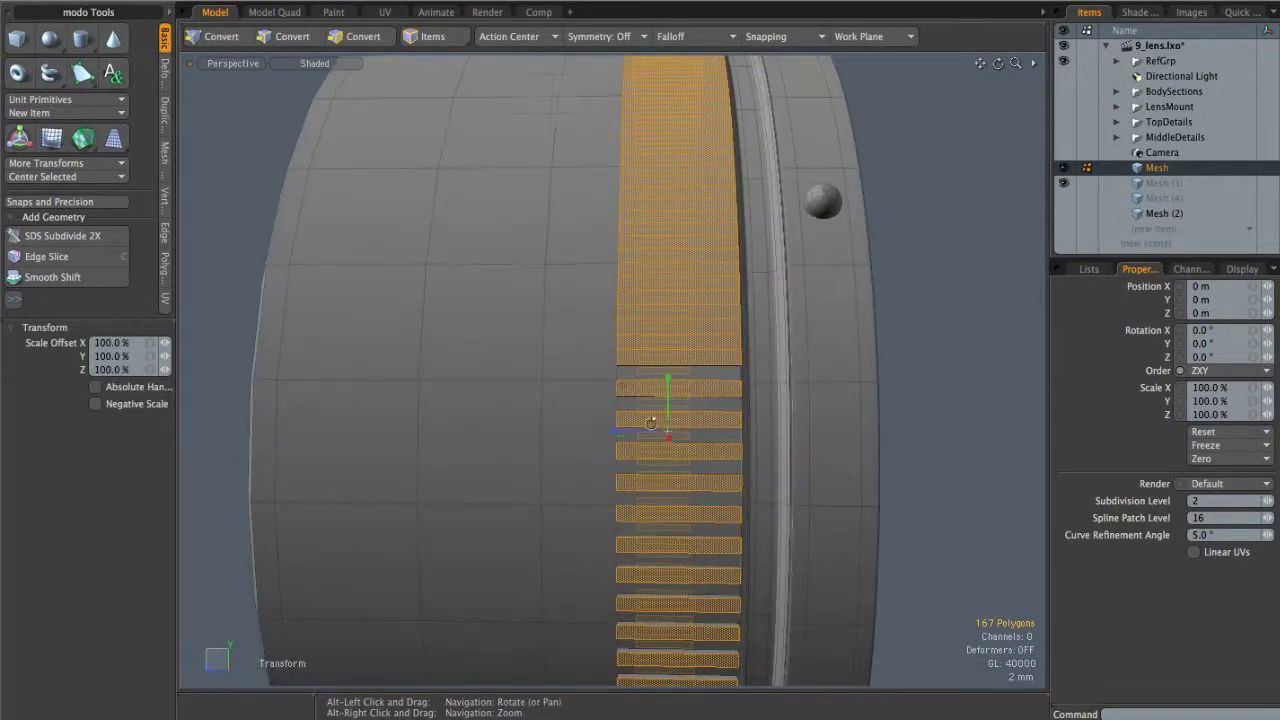
left_click_drag(615, 435, 620, 431)
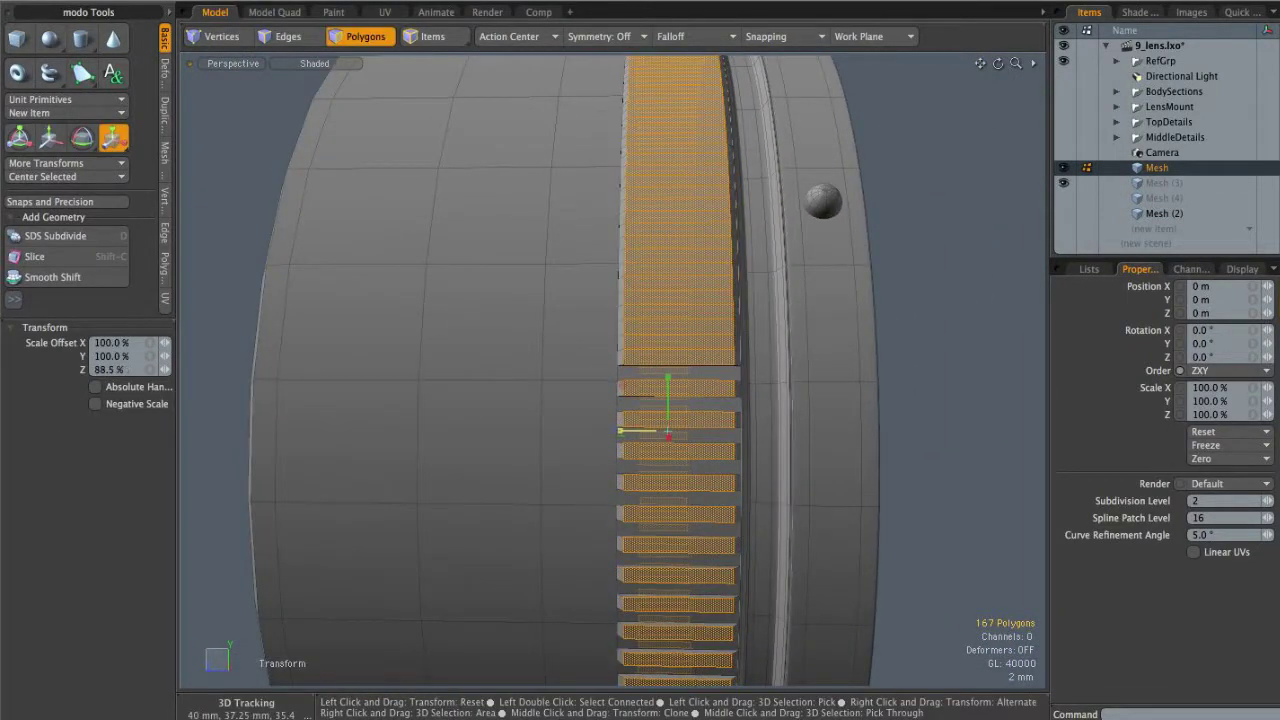
key("q")
left_click(906, 351)
Step: Select the eight strips surrounding the round knob shown in the top reference of the band
left_click_drag(812, 338, 788, 393, "alt")
left_click_drag(788, 393, 735, 393, "ctrl+alt")
left_click_drag(735, 393, 600, 355, "alt")
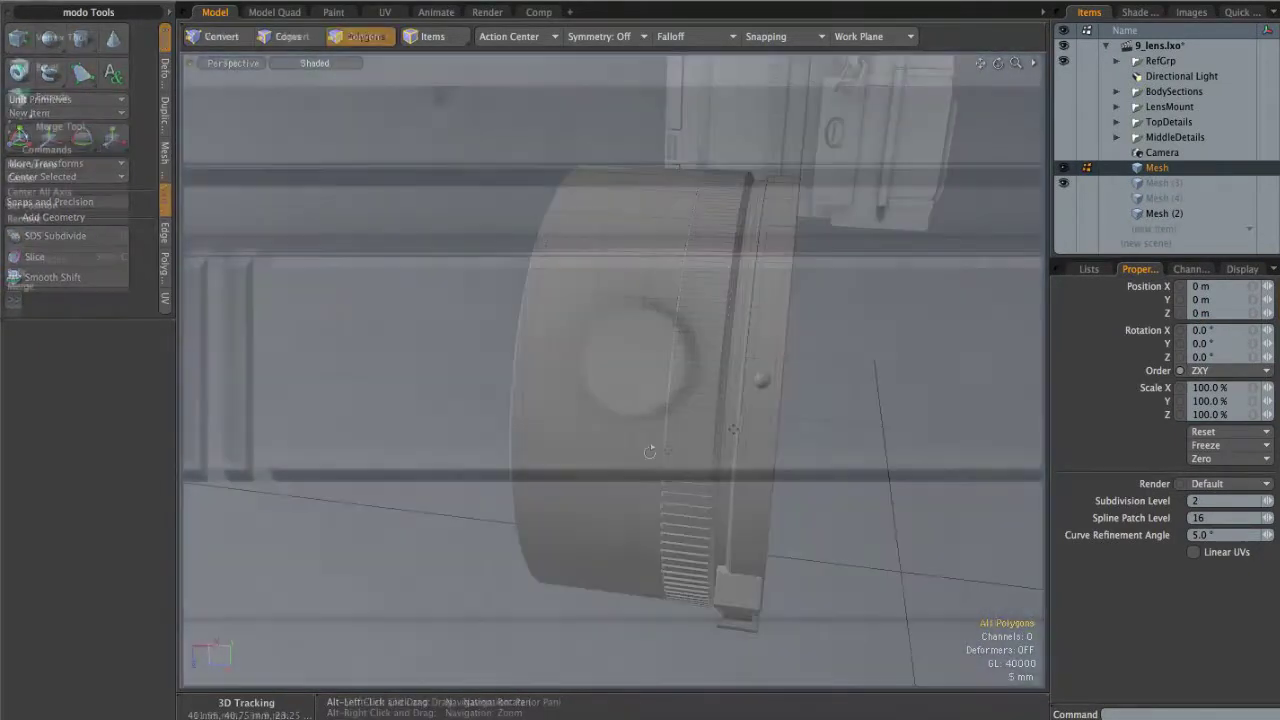
left_click_drag(643, 386, 585, 385, "ctrl+alt")
left_click_drag(585, 385, 746, 364, "alt")
left_click_drag(746, 364, 709, 371, "alt")
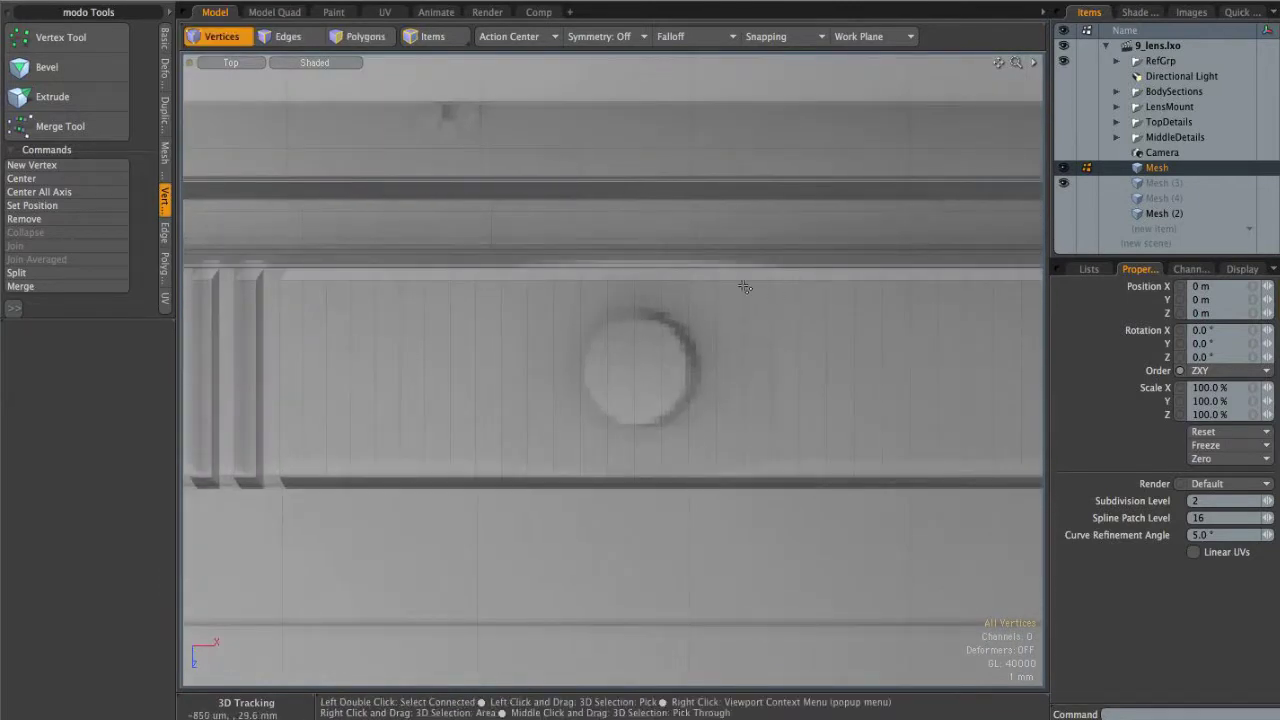
key("space")
key("space")
left_click_drag(591, 377, 727, 368)
left_click_drag(576, 378, 539, 382, "shift")
Step: Set a Y-axis cylinder falloff centred on the knob at X -3.9, Y 60, Z 32 mm, sized 3.9 by 0 by 3.7 mm
left_click(664, 40)
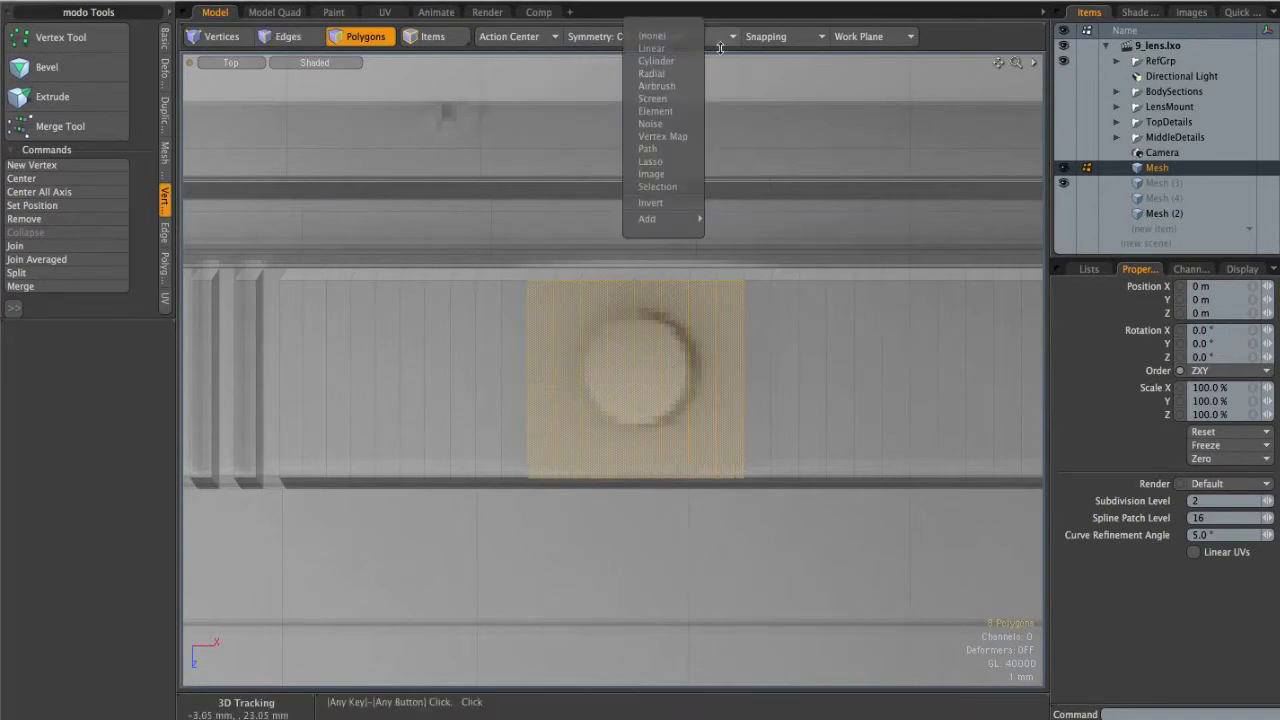
left_click(657, 61)
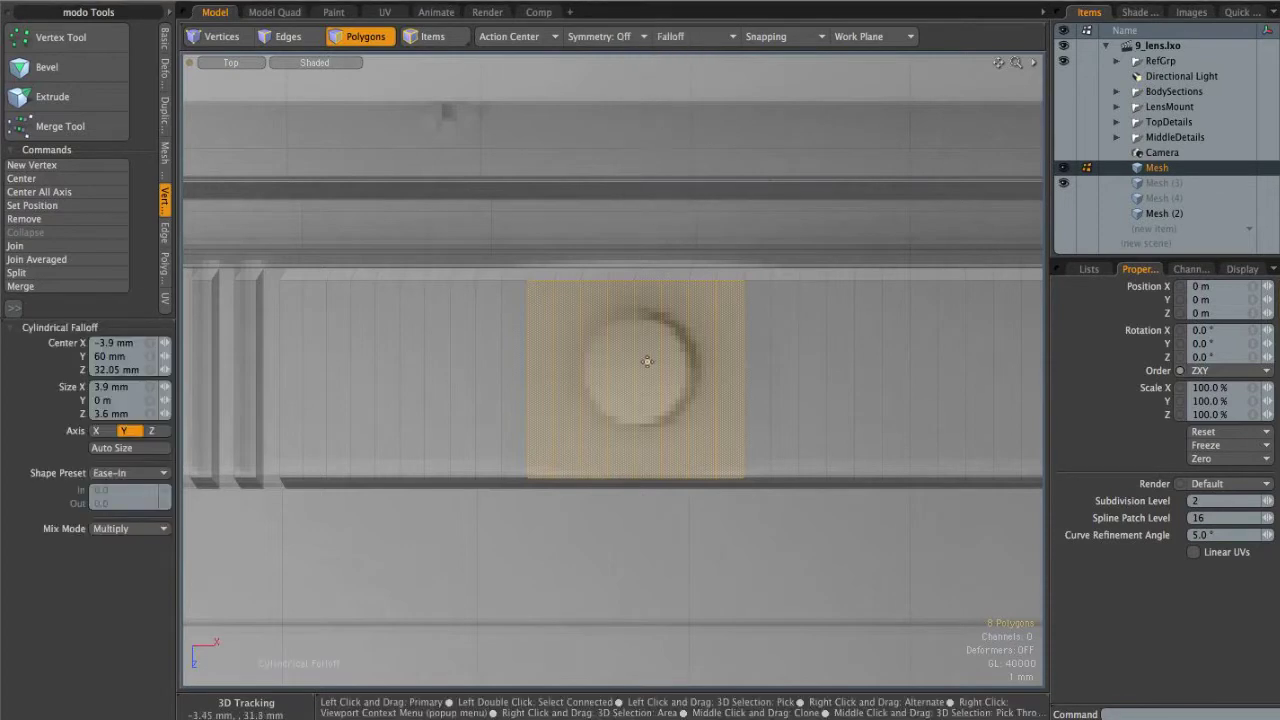
left_click(634, 369)
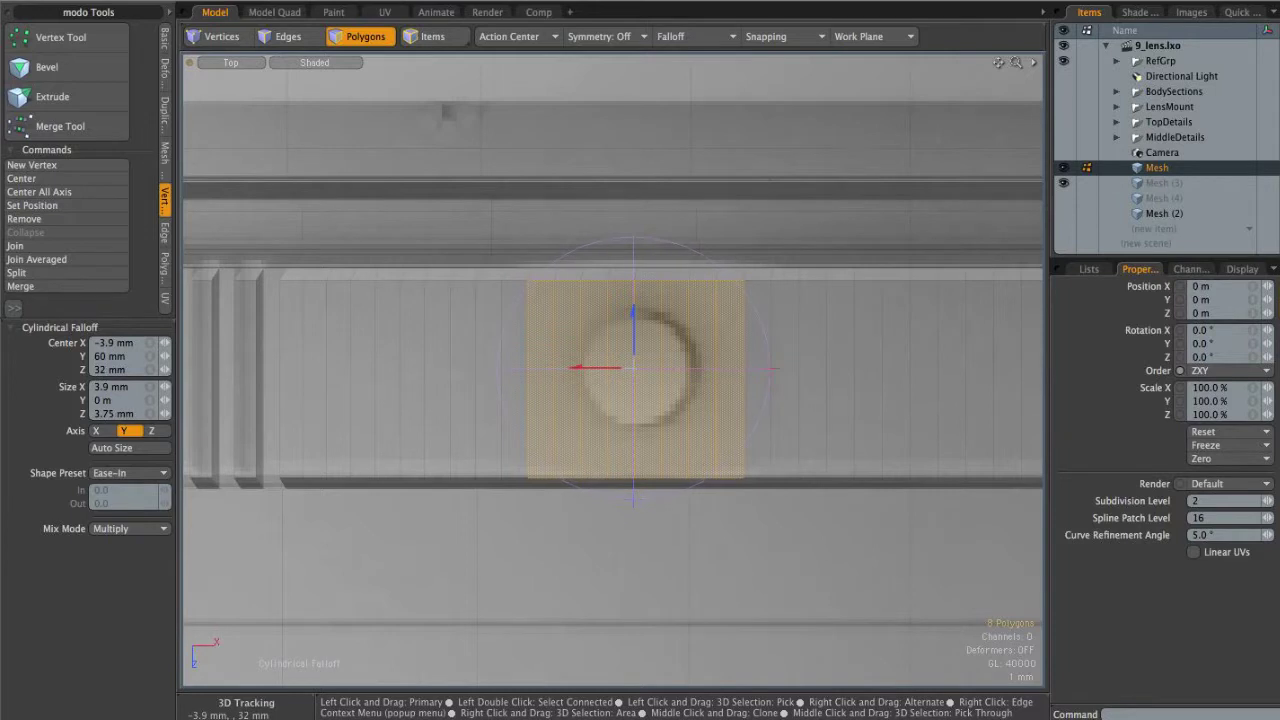
left_click_drag(633, 237, 633, 239)
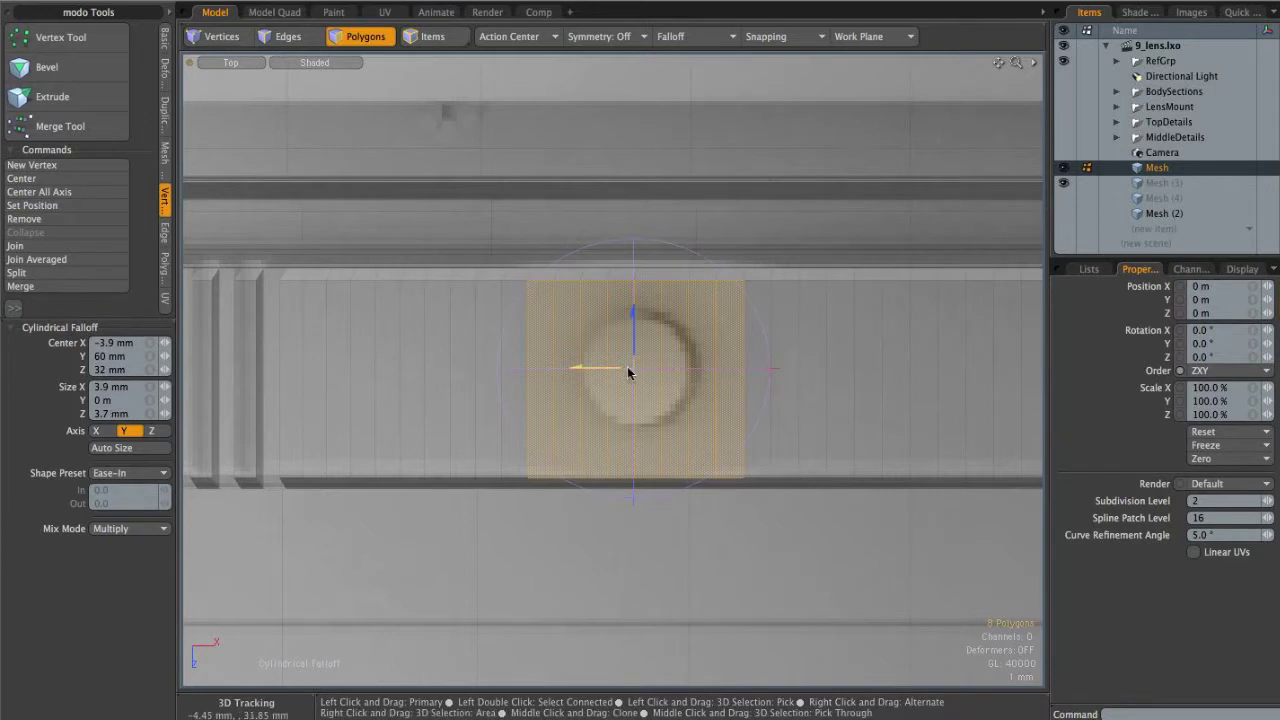
Step: Scale the selected knob strips to 116% in Z with the falloff, and set the falloff back to none
key("r")
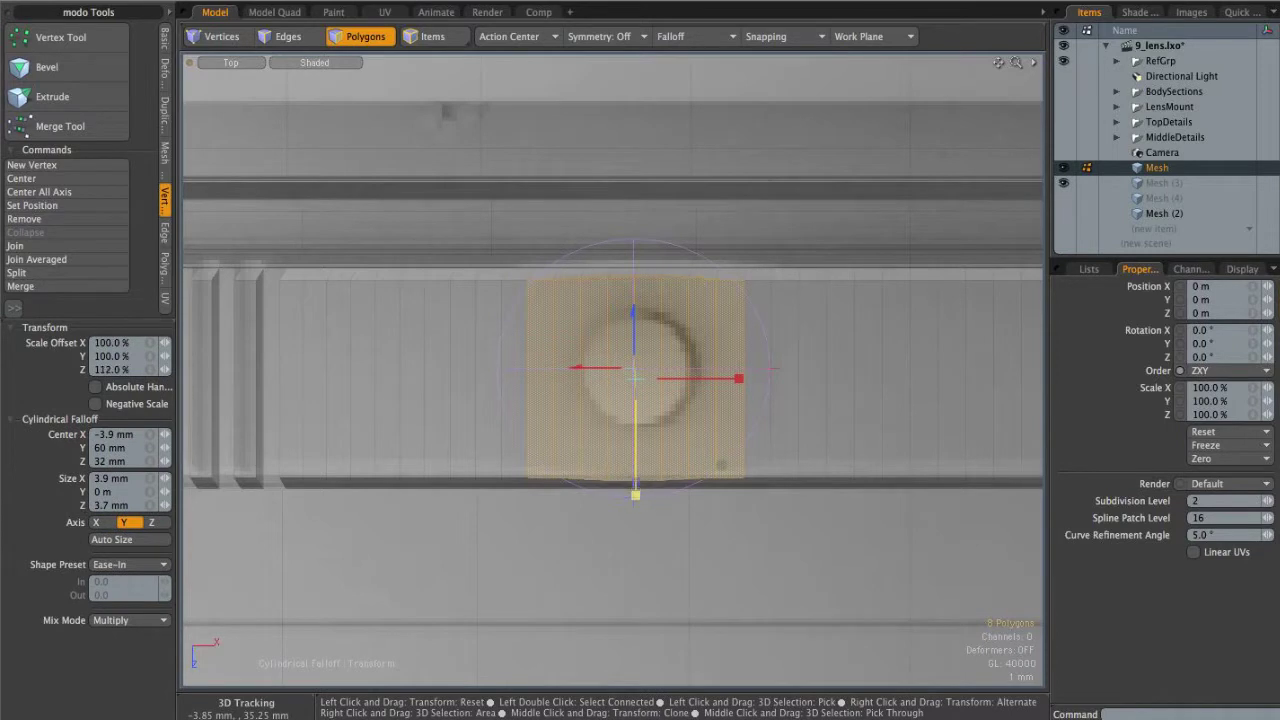
left_click_drag(635, 496, 635, 500)
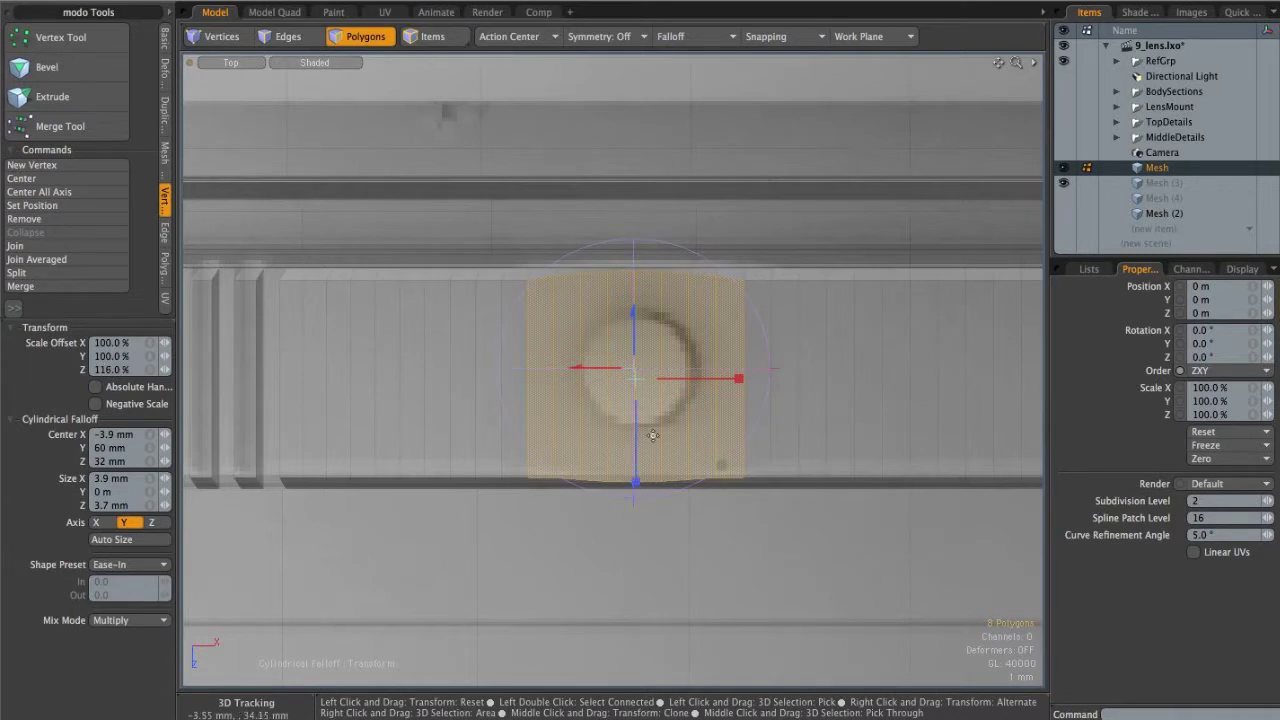
key("q")
left_click(704, 37)
left_click(682, 45)
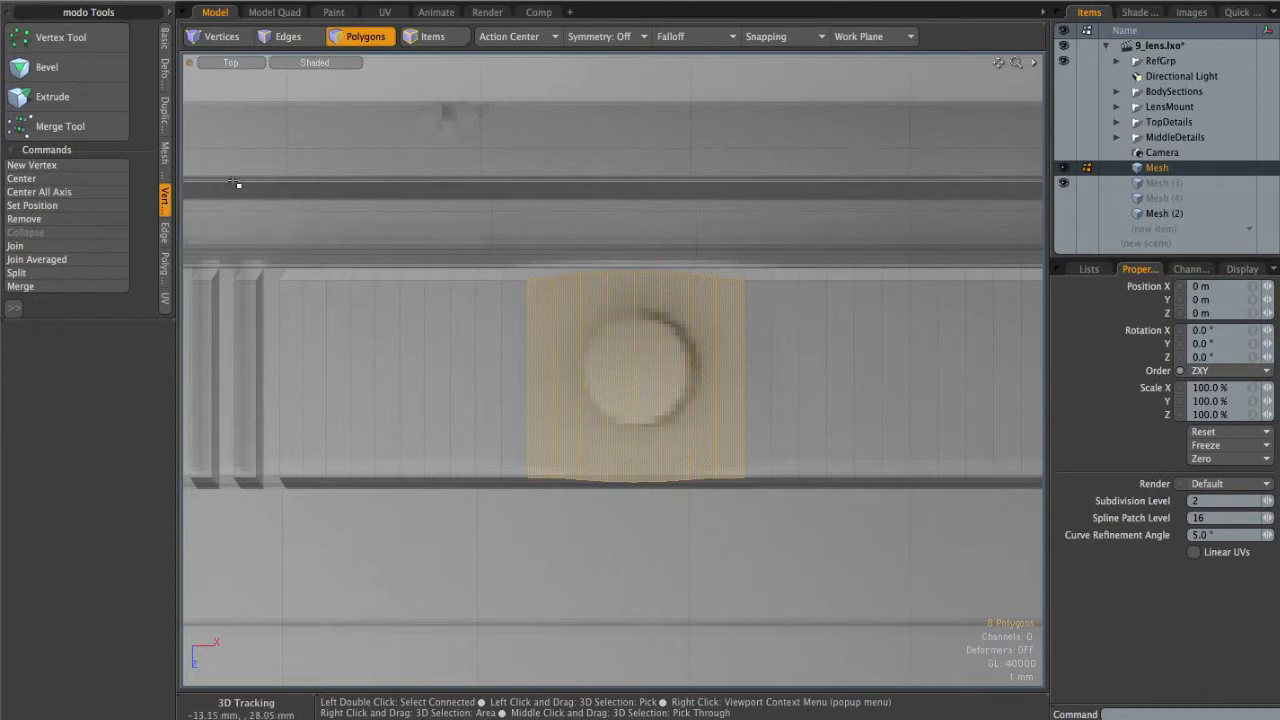
Step: Align the work plane to the eight selected strips around the round knob
left_click(165, 152)
left_click_drag(74, 321, 81, 416)
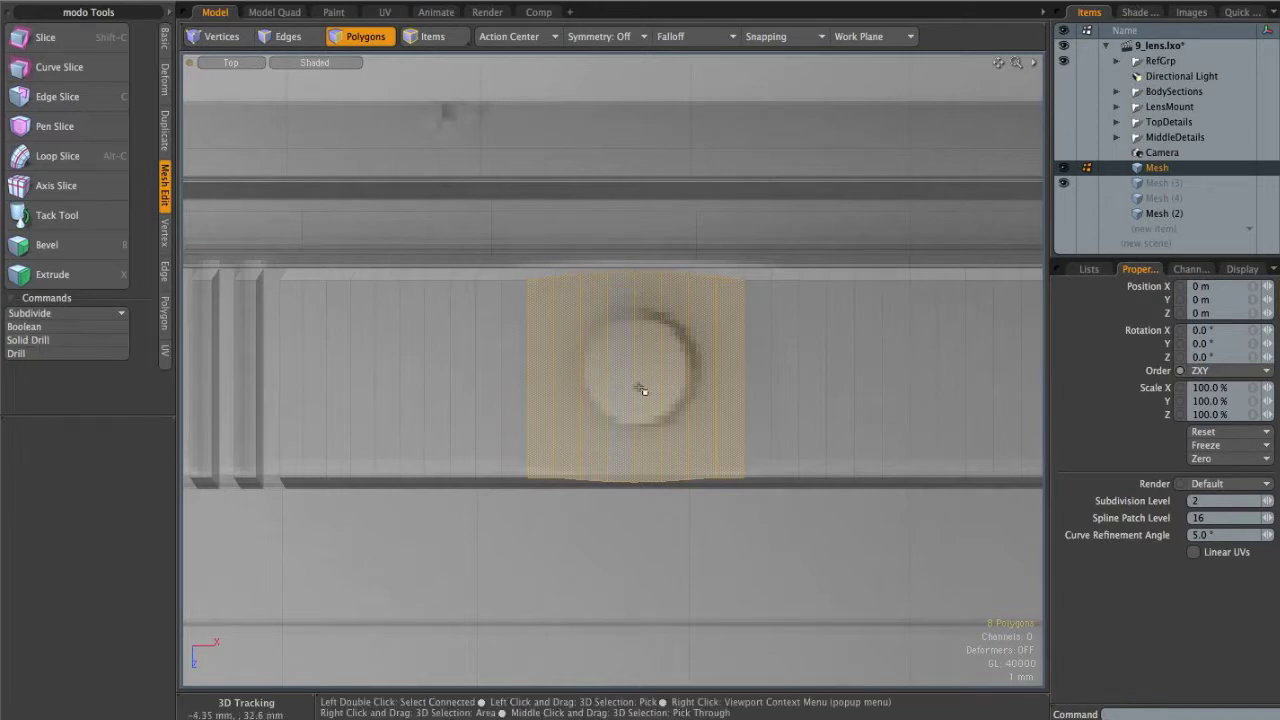
right_click_drag(704, 344, 640, 353, "alt")
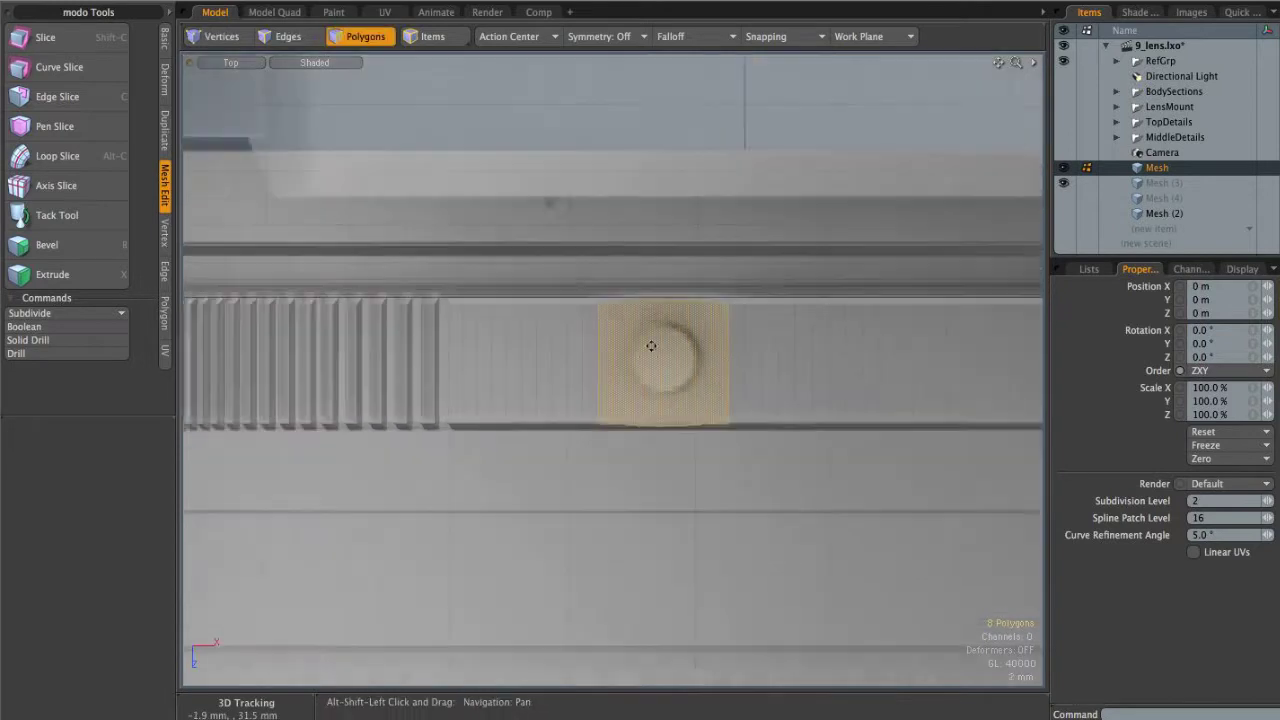
left_click_drag(674, 358, 586, 360, "alt")
key("ctrl+space")
left_click(646, 329)
left_click_drag(646, 329, 625, 450, "alt")
right_click_drag(586, 366, 640, 364, "alt")
left_click_drag(640, 364, 712, 352, "alt")
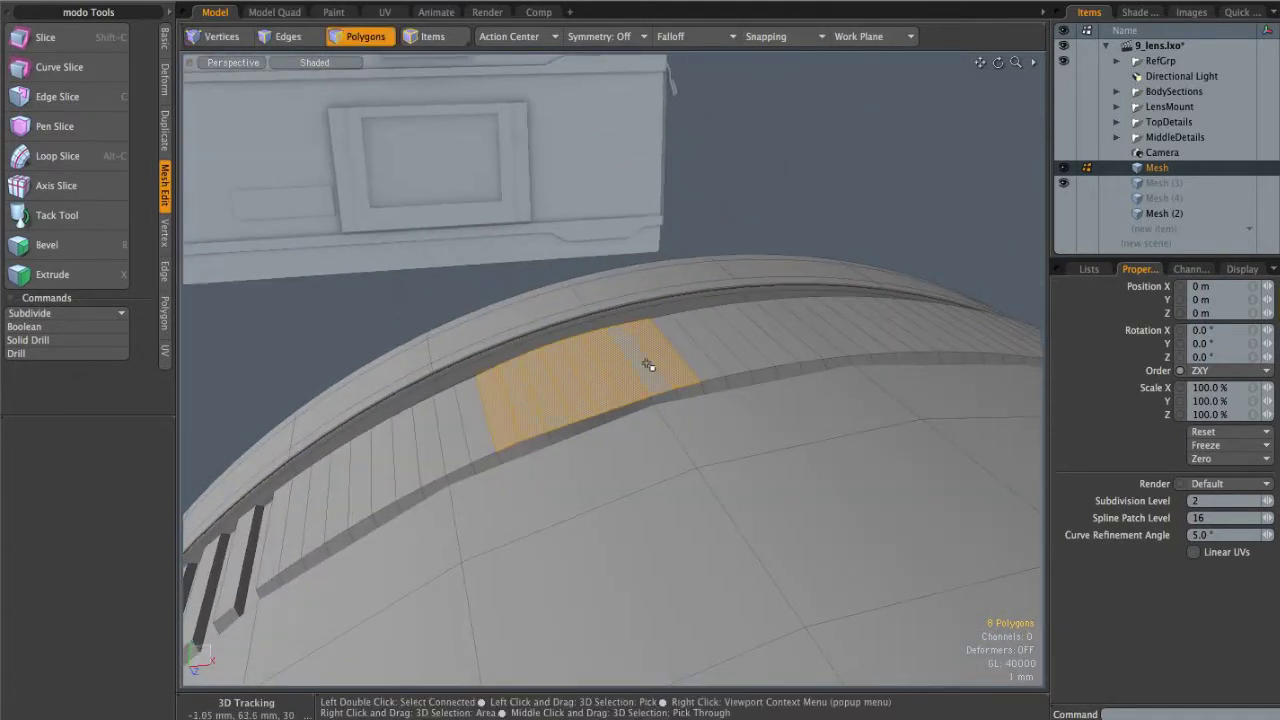
left_click(868, 38)
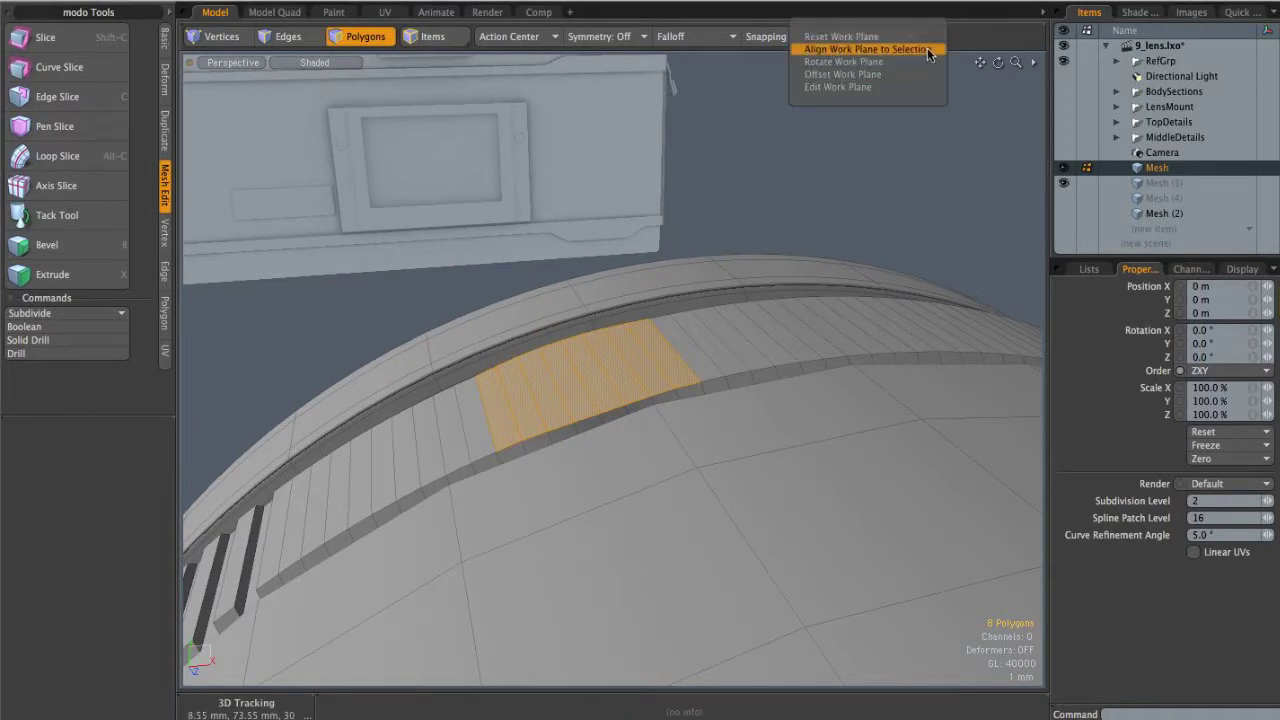
left_click(865, 50)
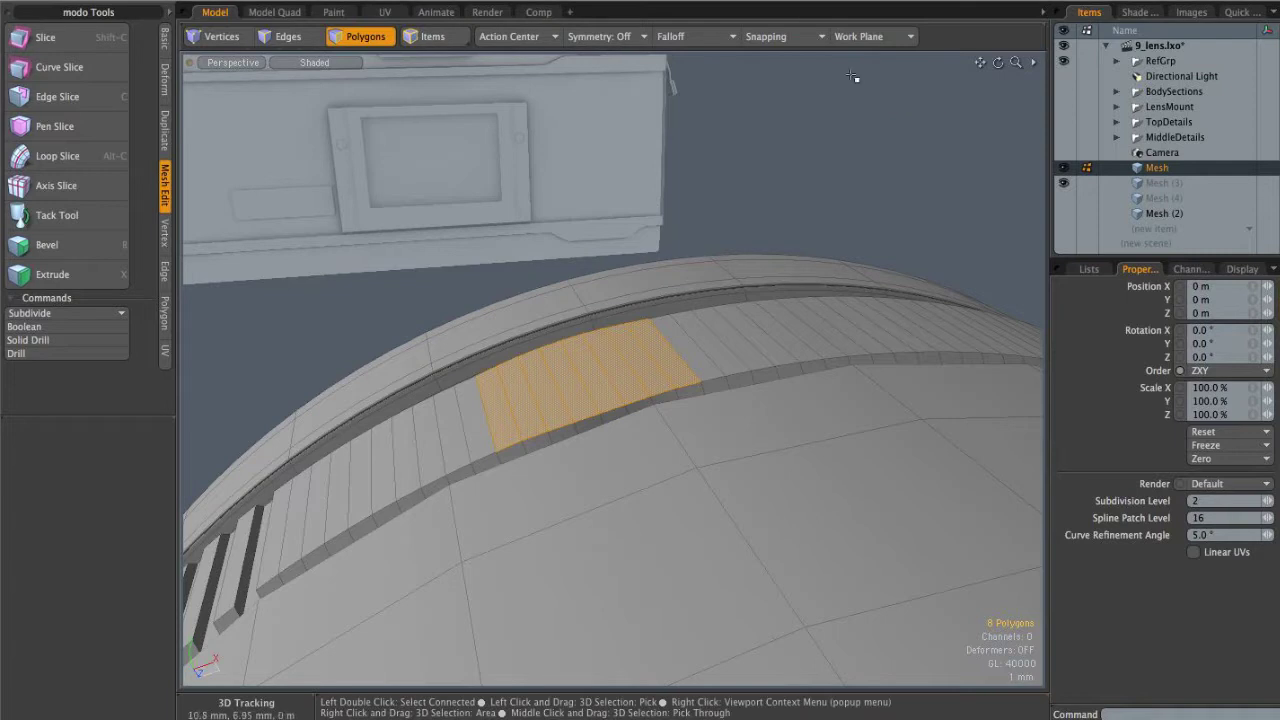
Step: Bevel the eight selected strips as one group, insetting them to form a narrow border around the knob panel
left_click_drag(614, 392, 624, 349, "alt")
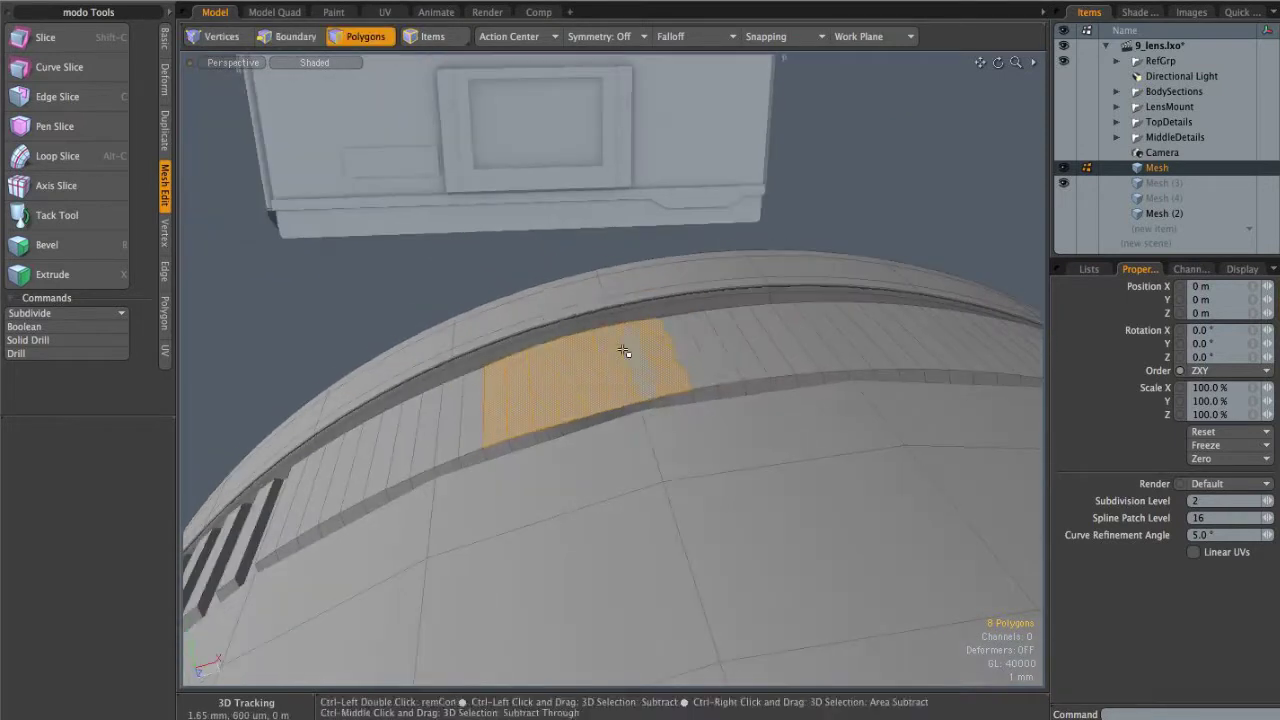
key("ctrl+space")
left_click(622, 300)
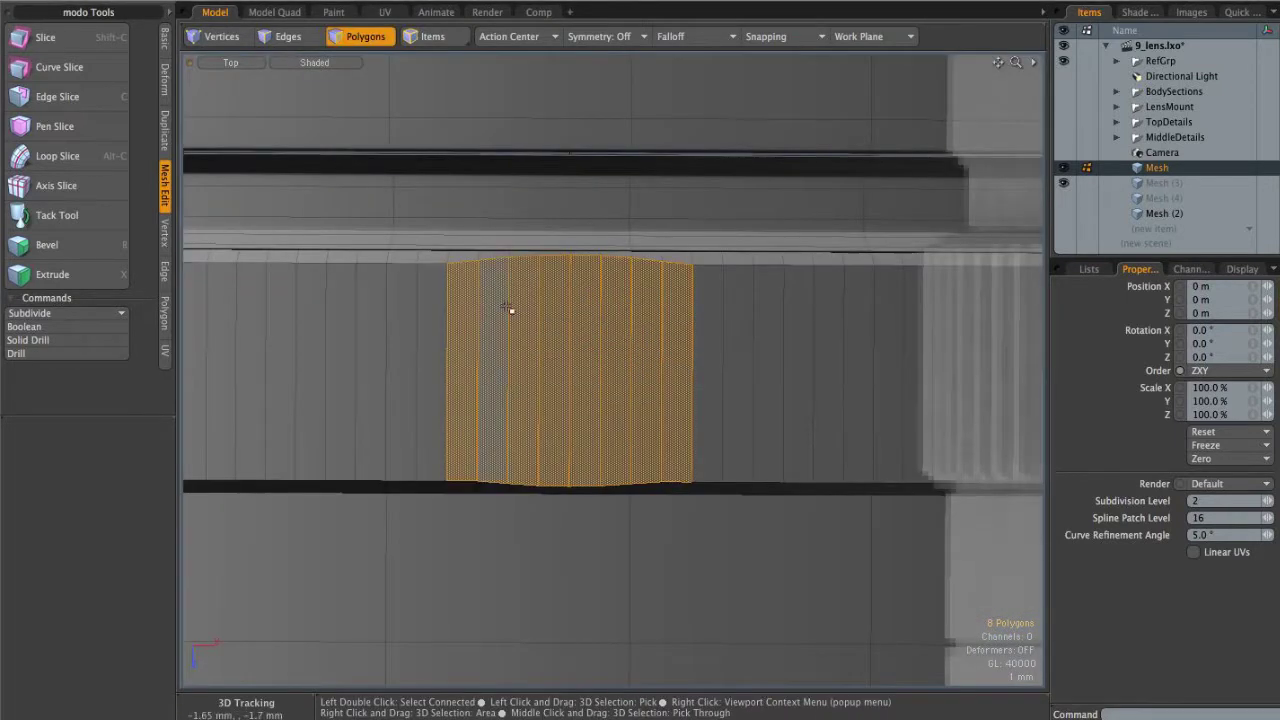
left_click_drag(551, 350, 679, 342, "ctrl+alt")
left_click_drag(679, 342, 634, 354, "ctrl+alt")
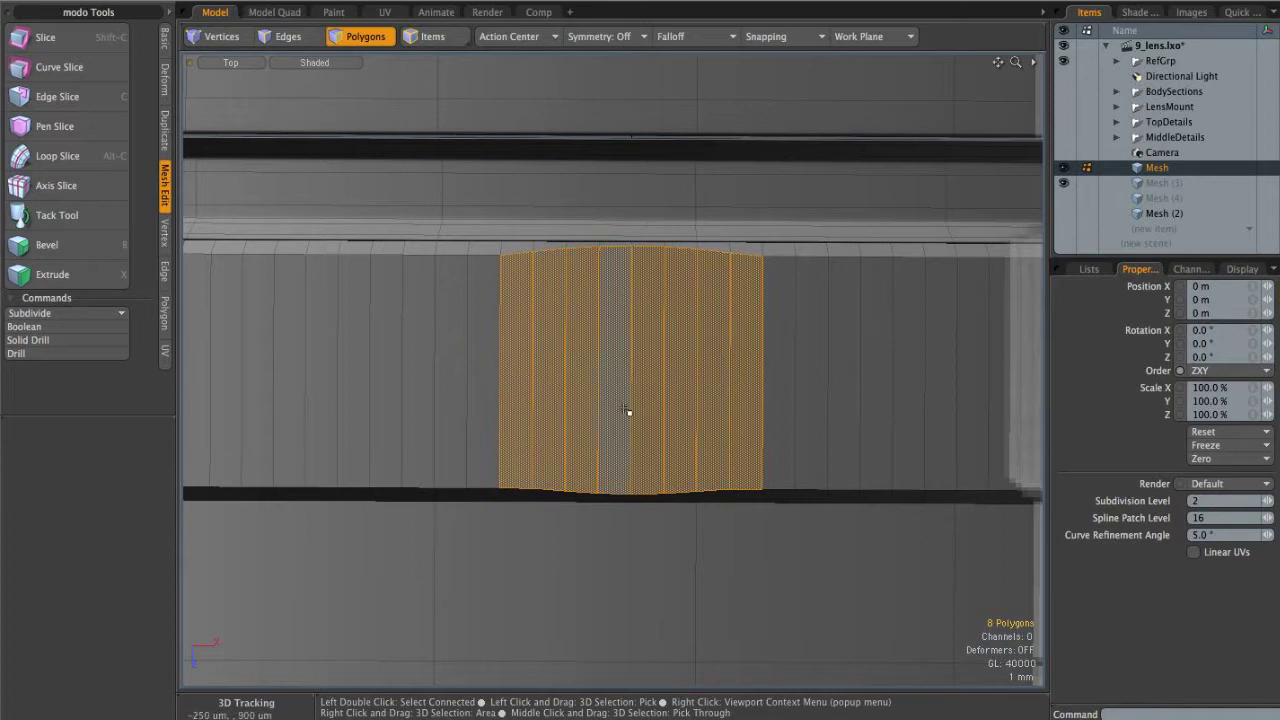
left_click_drag(624, 347, 650, 370, "ctrl+alt")
key("b")
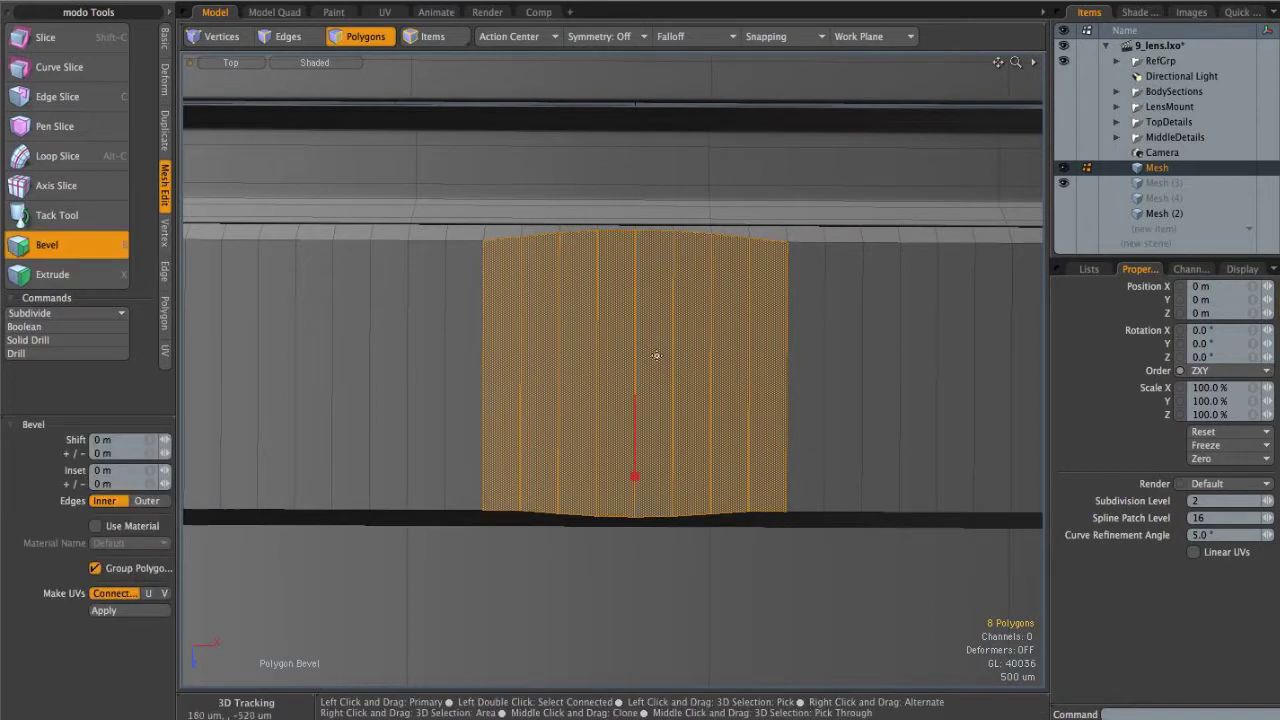
left_click_drag(635, 477, 624, 476)
key("space")
Step: Loop-slice the ribbed band's strips with a single cut at 50%, running through the middle of the knob panel
key("2")
left_click(446, 373)
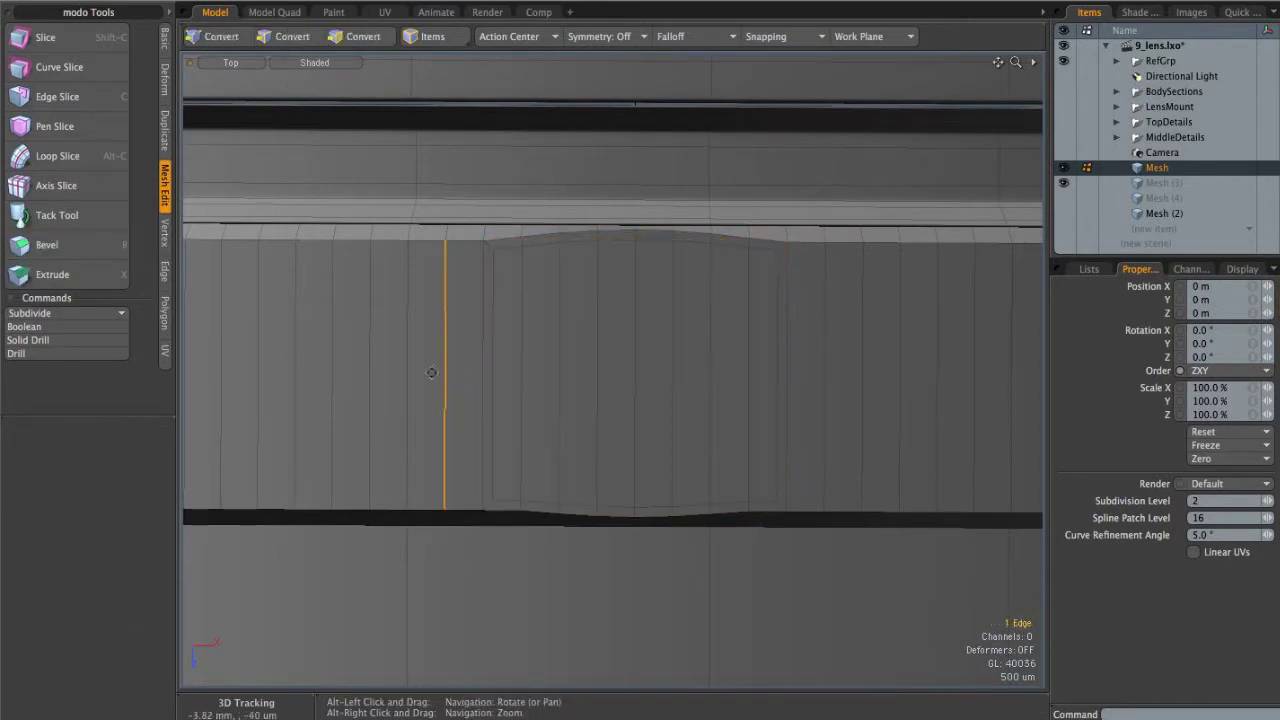
key("alt+c")
left_click(446, 373)
left_click_drag(446, 373, 442, 373)
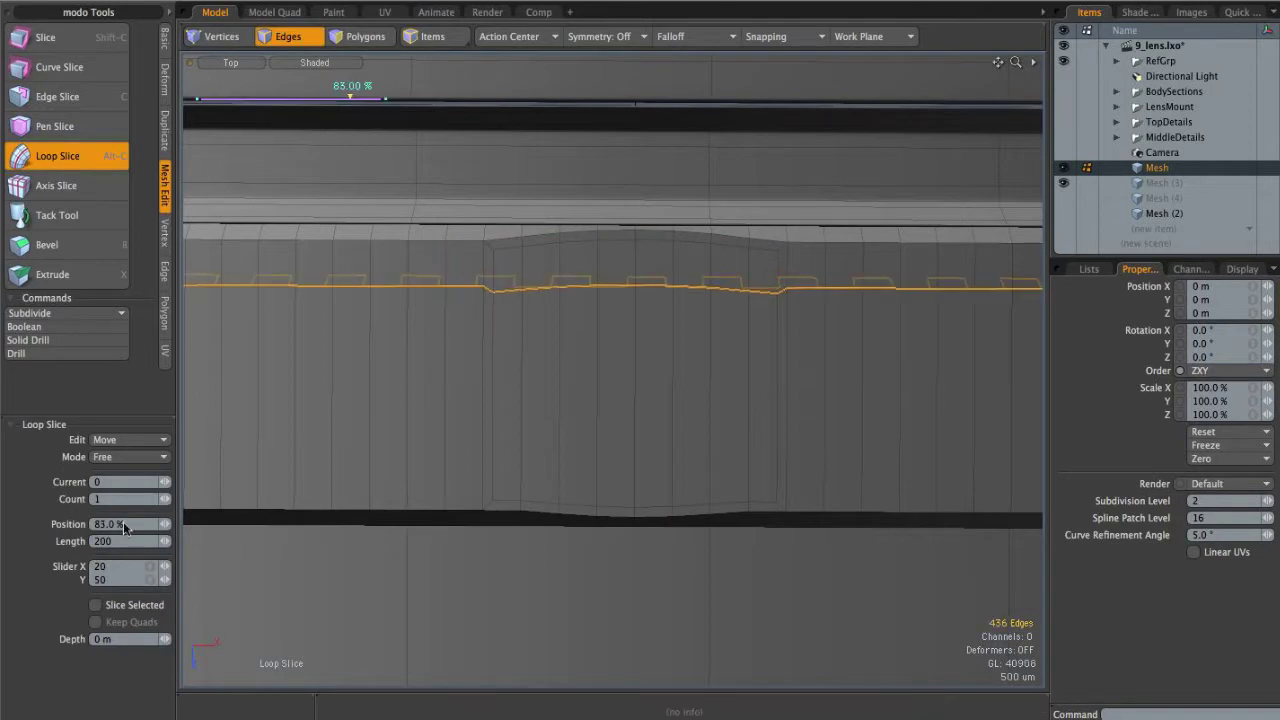
type("50")
key("Return")
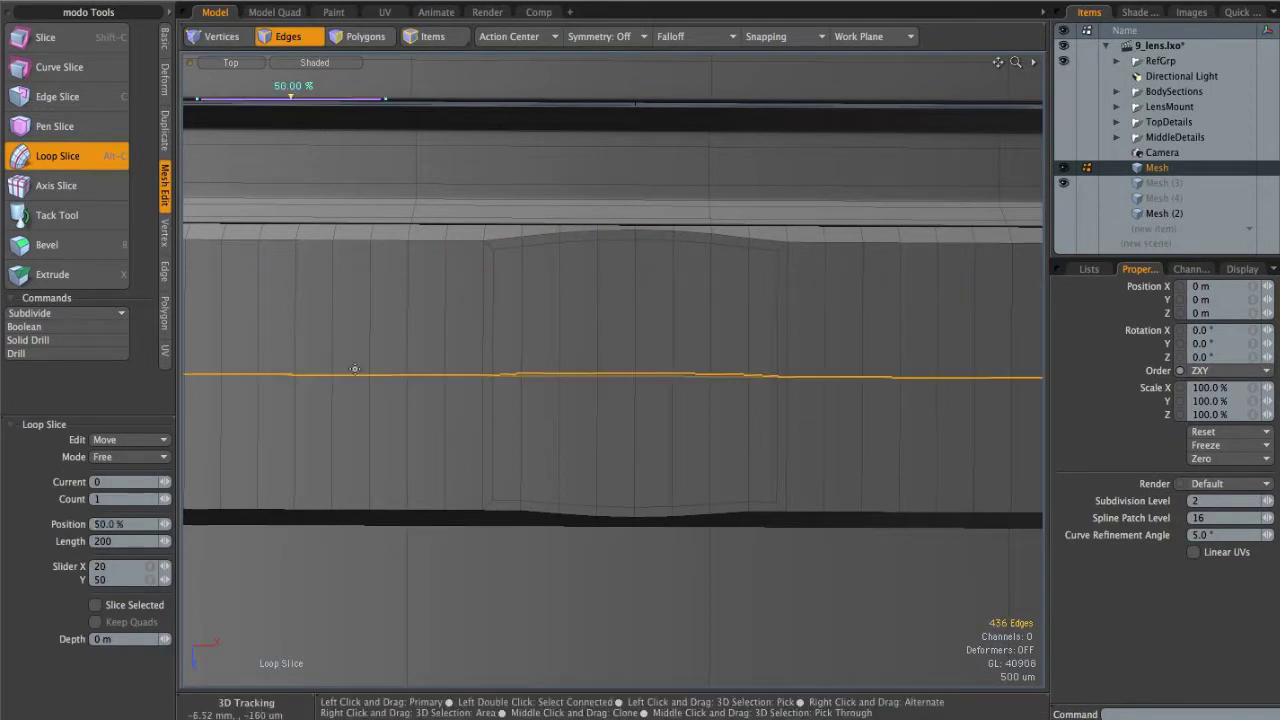
key("space")
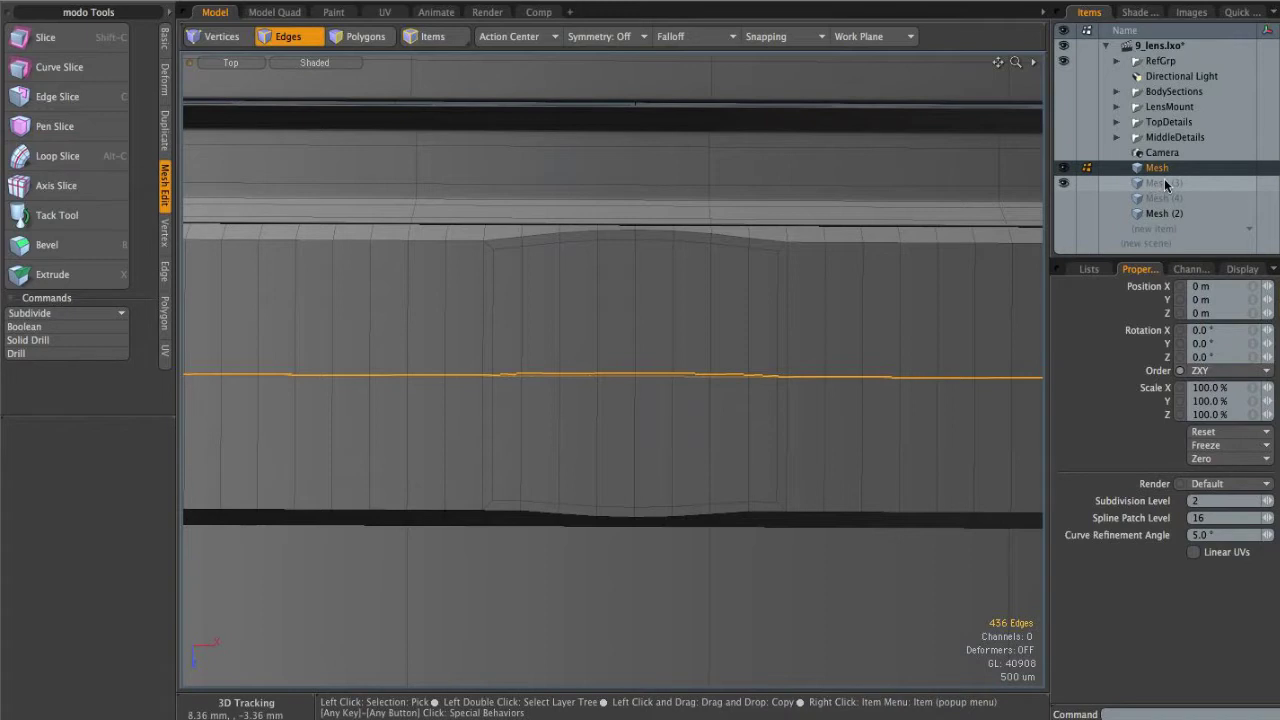
Step: Create a Y-axis cylinder in Mesh (3), centred on the knob panel, with 2 mm X and Z radii and 32 sides
left_click(1165, 184)
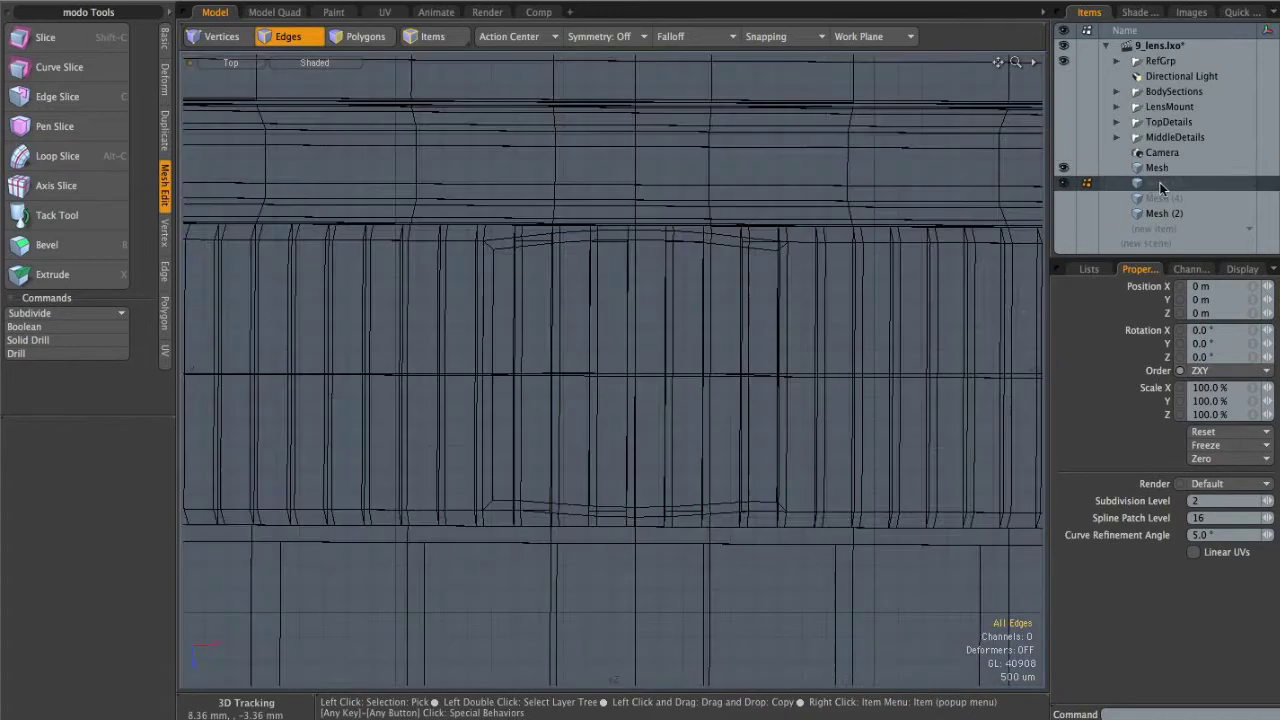
left_click(165, 38)
left_click(82, 38)
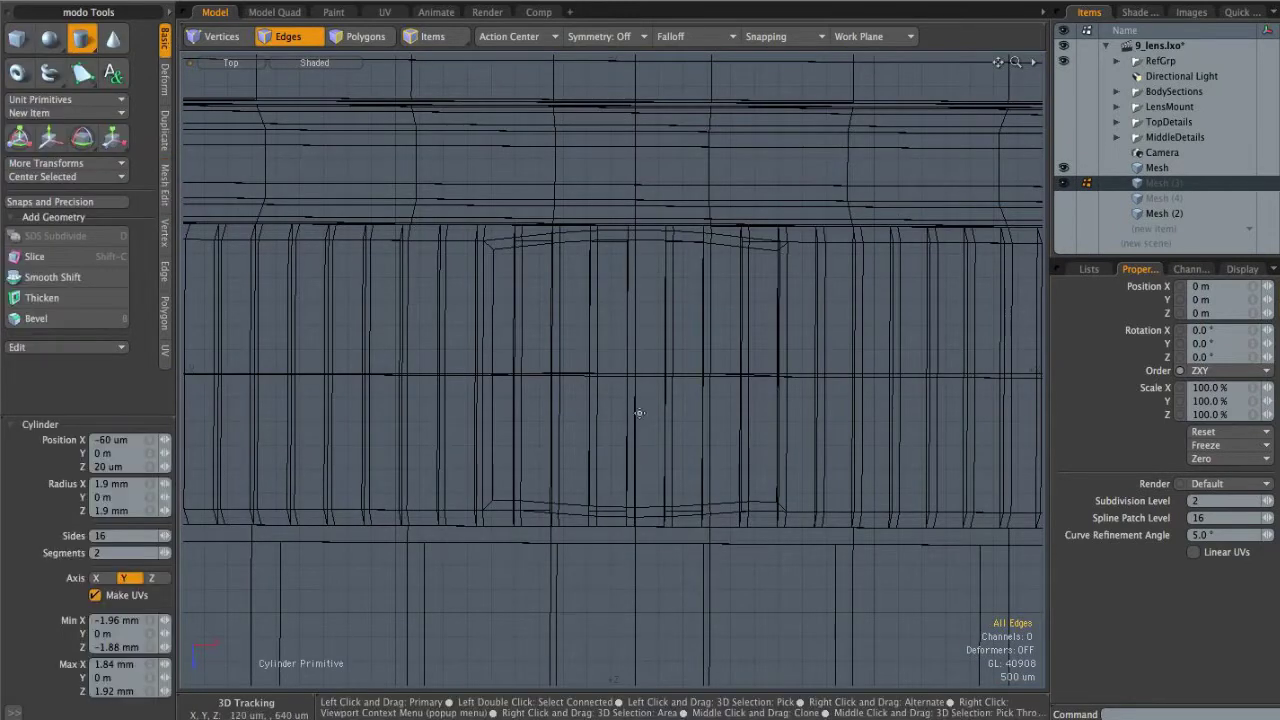
left_click_drag(636, 375, 728, 470)
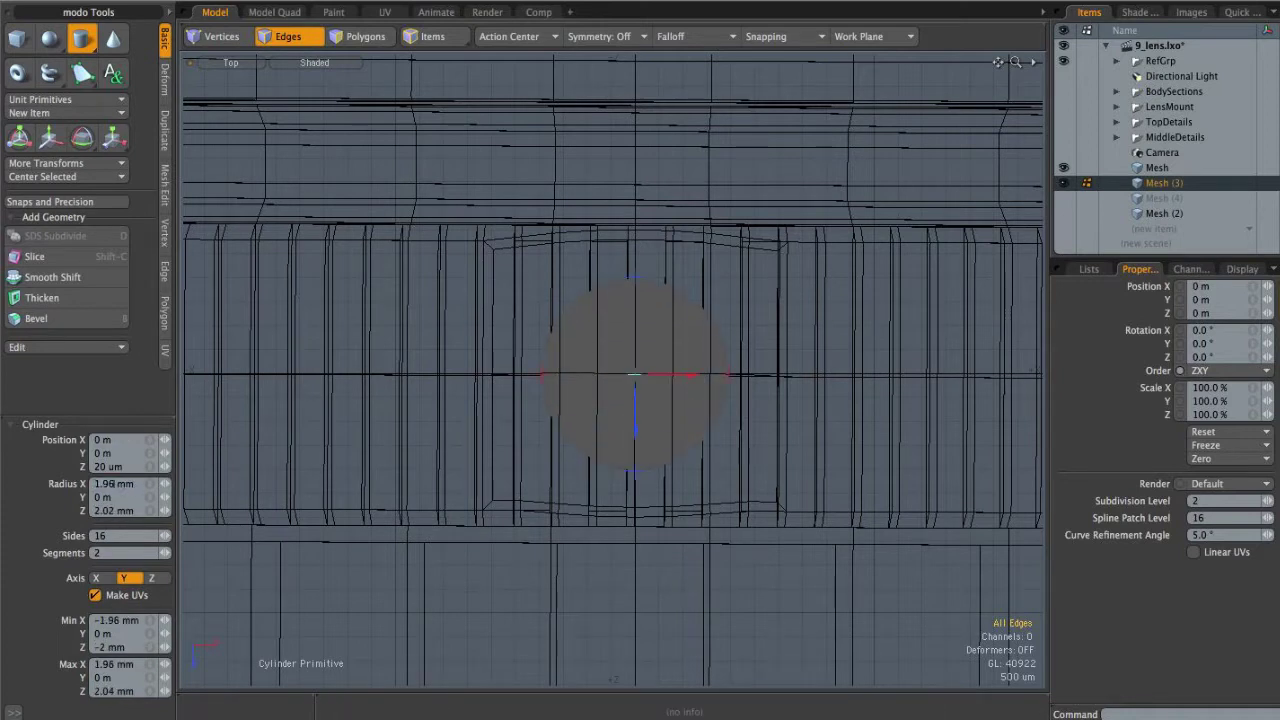
left_click(107, 511)
type("2")
key("Return")
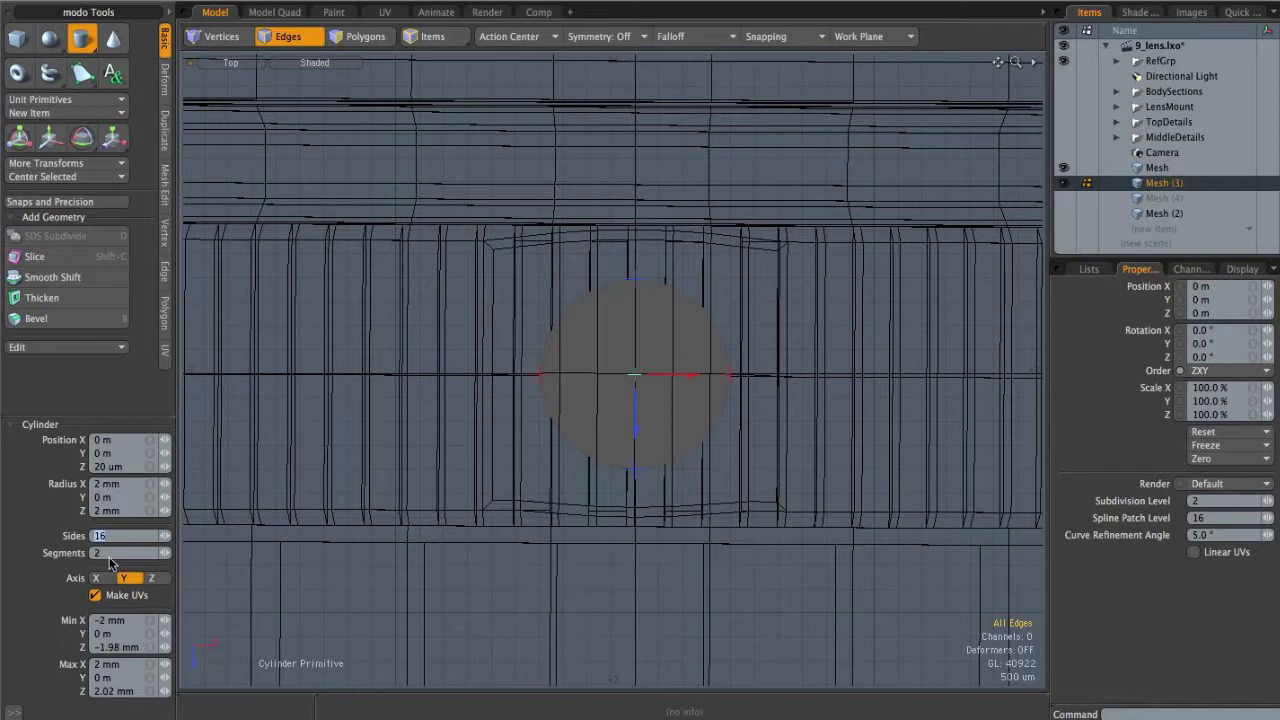
key("Return")
Step: Give the cylinder a Y radius of 1.07 mm at Y 630 um with one segment, so it passes through the band's surface
left_click_drag(634, 350, 704, 239, "ctrl+alt")
key("ctrl+space")
left_click(693, 347)
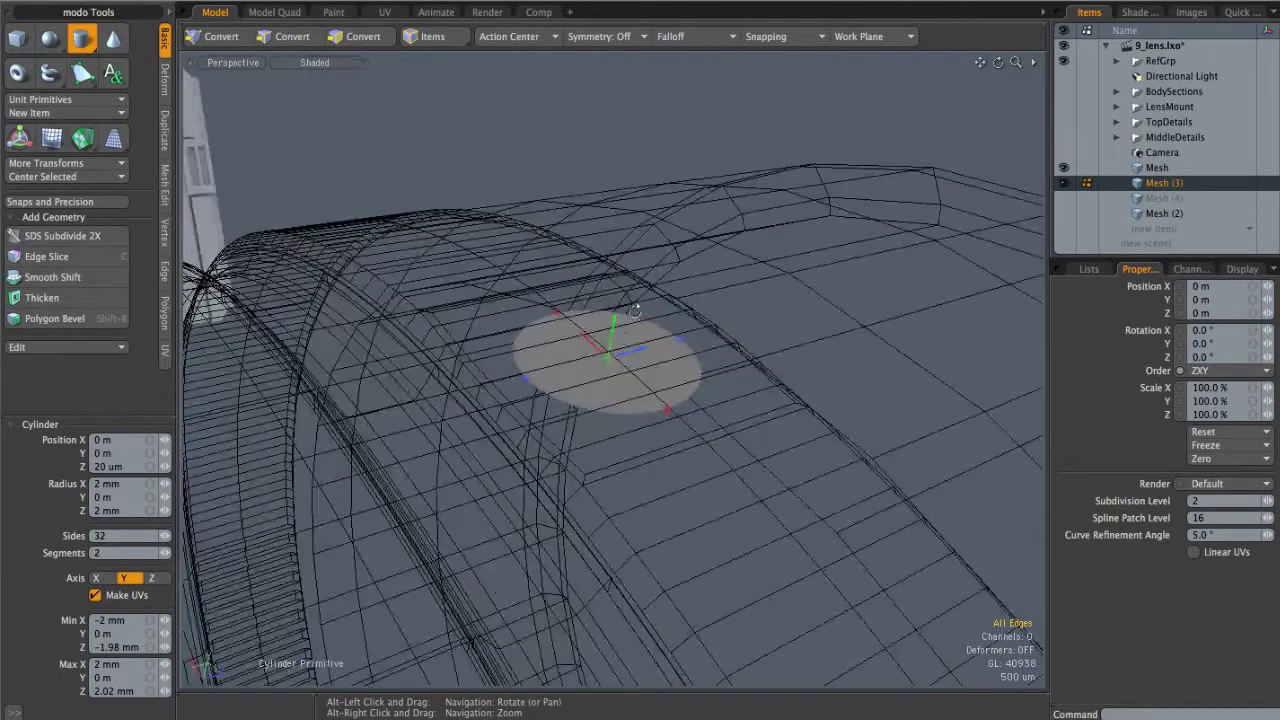
left_click_drag(608, 355, 703, 312)
mouse_move(597, 373)
left_mouse_down()
mouse_move(590, 392)
mouse_move(571, 345)
mouse_move(626, 358)
mouse_move(609, 351)
left_mouse_up()
scroll(570, 341, "up", 3)
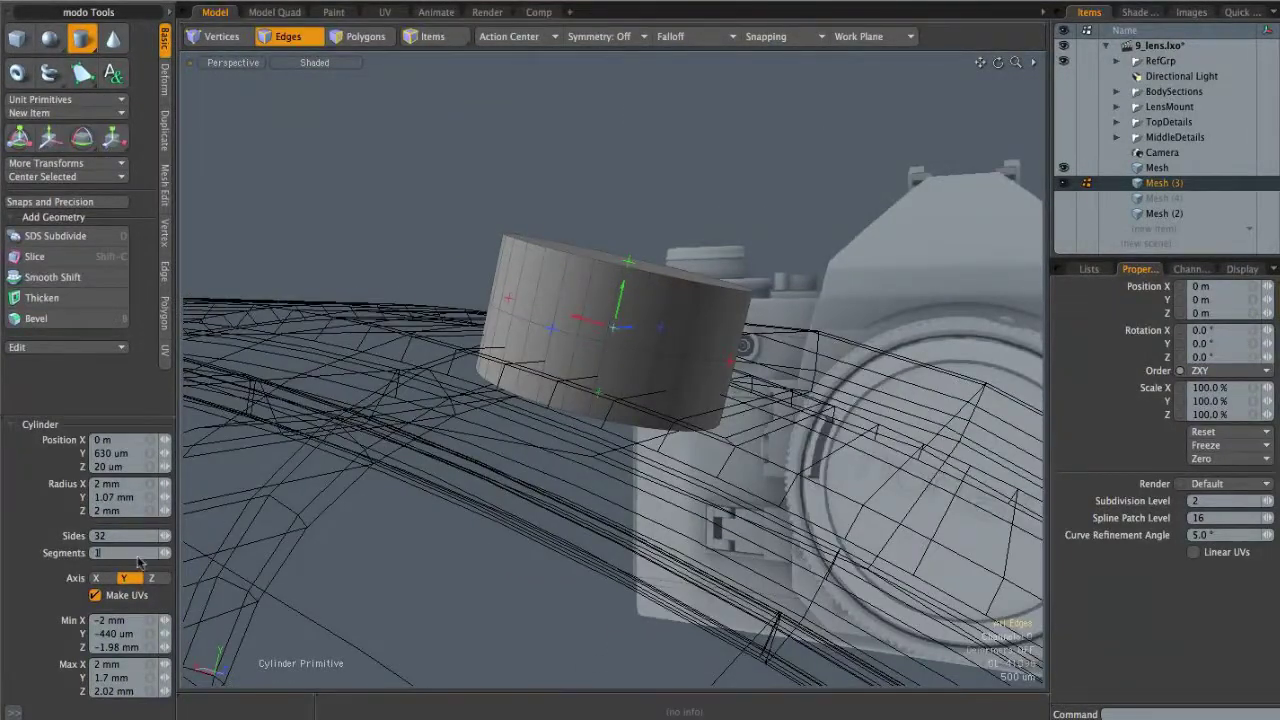
left_click_drag(640, 370, 573, 397, "alt")
key("space")
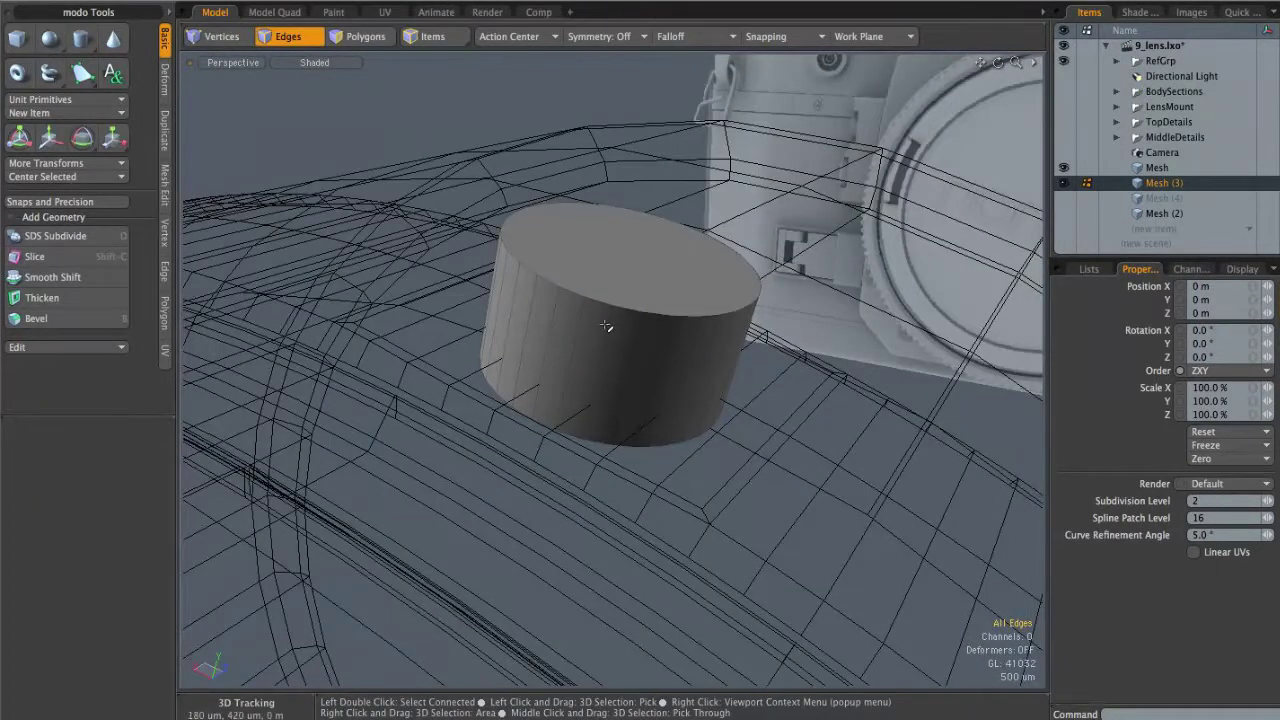
Step: Reset the work plane, select the whole cylinder and reposition it over the round knob in the top reference
left_click(868, 36)
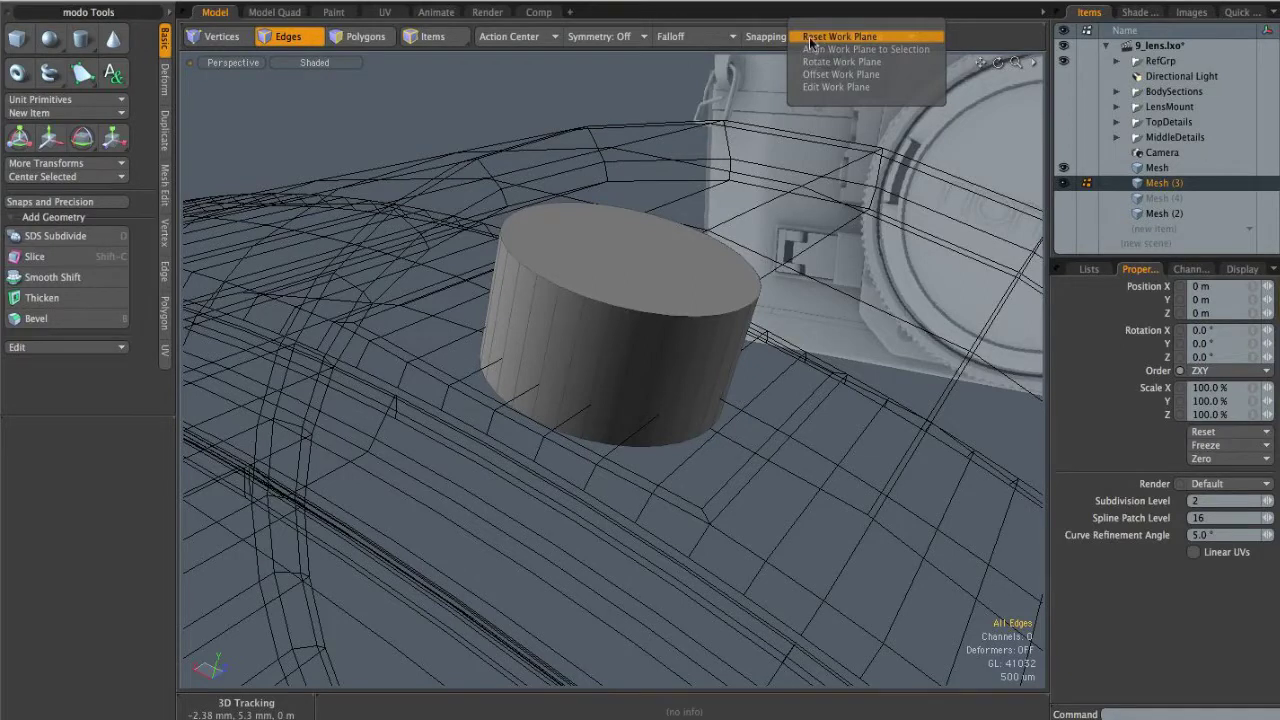
left_click(852, 38)
mouse_move(672, 330)
left_mouse_down("alt")
mouse_move(651, 334)
mouse_move(711, 358)
mouse_move(659, 342)
left_mouse_up("alt")
key("ctrl+space")
left_click(650, 285)
scroll(665, 372, "down", 3)
mouse_move(622, 356)
right_mouse_down("alt")
mouse_move(700, 369)
mouse_move(634, 368)
right_mouse_up("alt")
key("3")
double_click(633, 364)
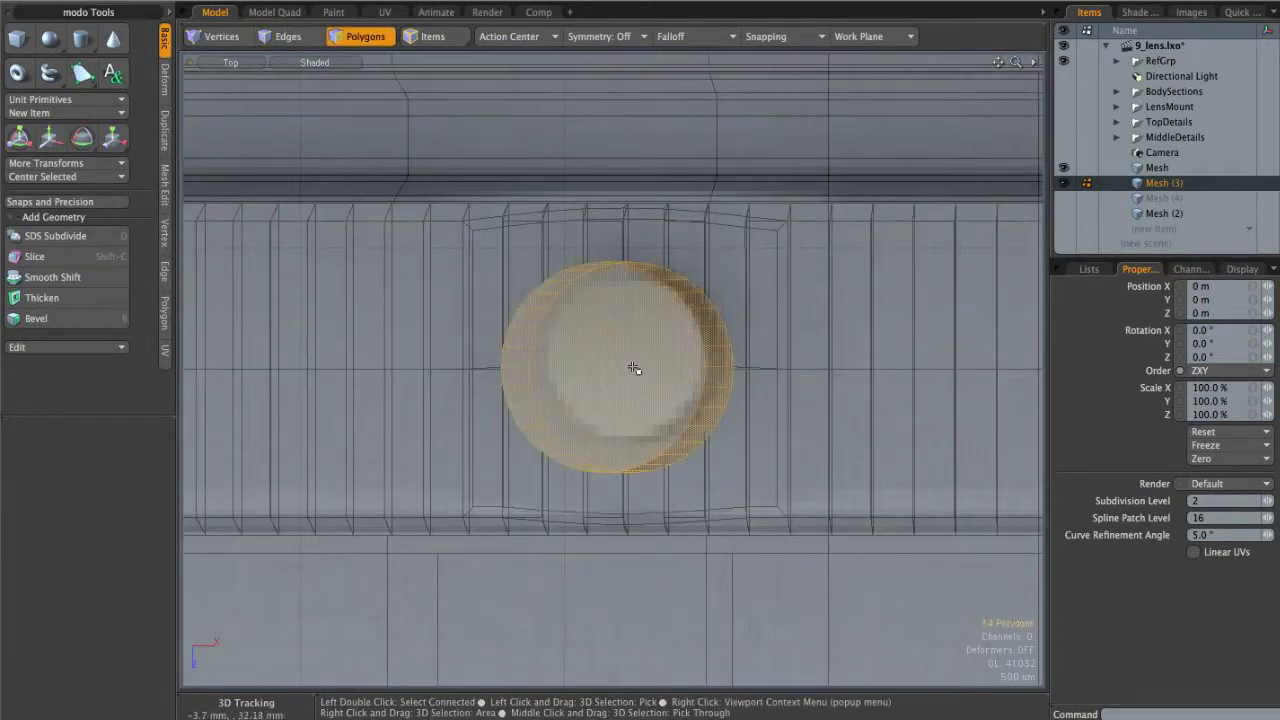
key("w")
left_click_drag(617, 446, 721, 390)
Step: Stencil the background cylinder's outline into the lens mesh using Solid Drill with the Default material
key("ctrl+space")
left_click(658, 398)
scroll(661, 360, "up", 4, "alt")
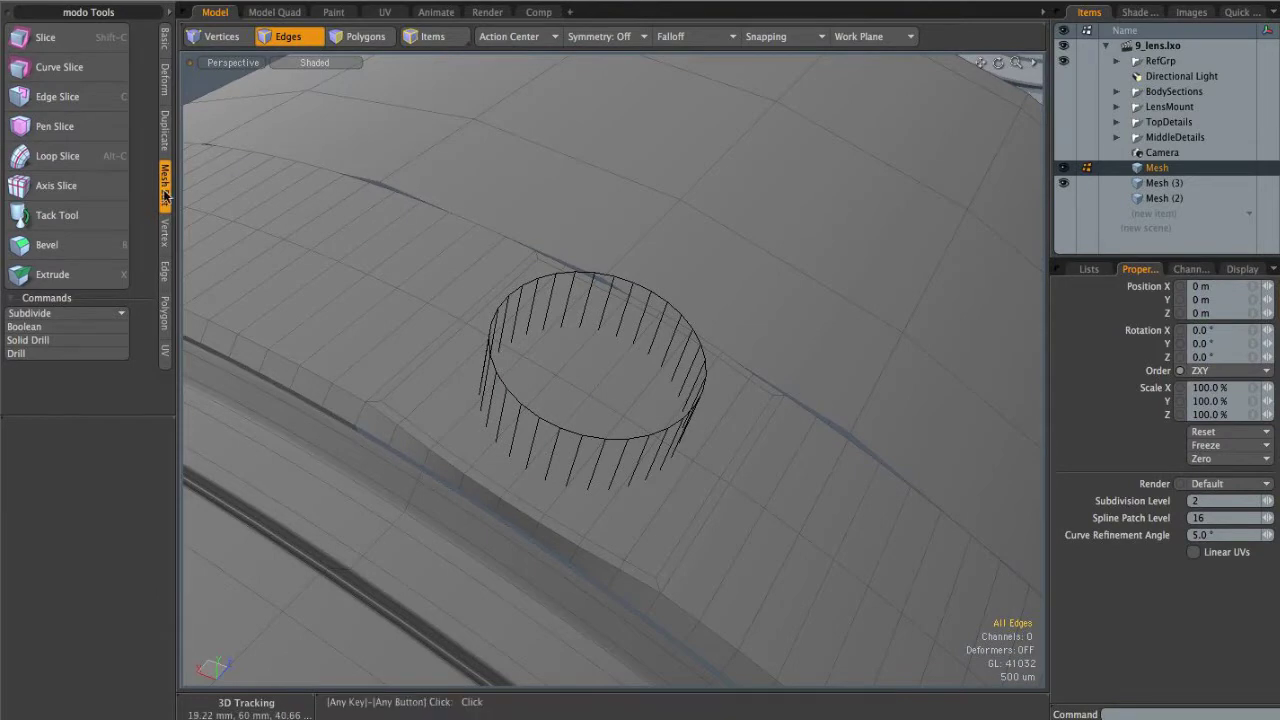
left_click(30, 341)
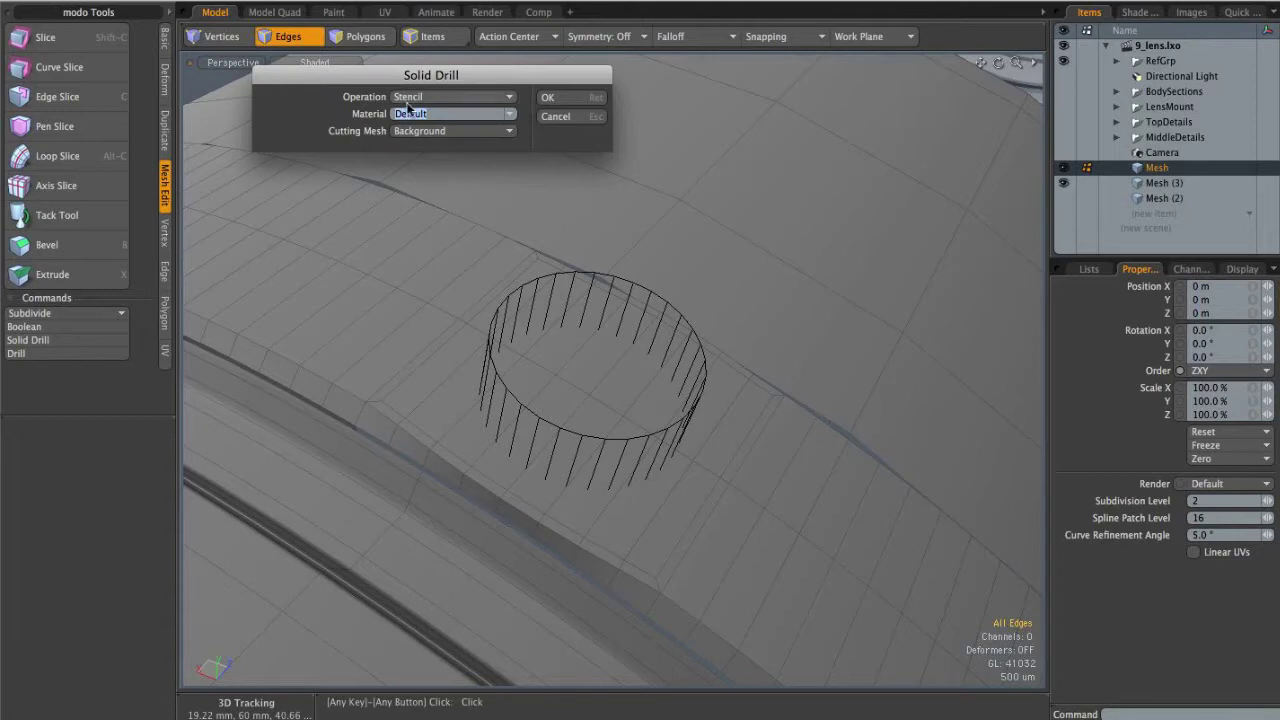
left_click(564, 98)
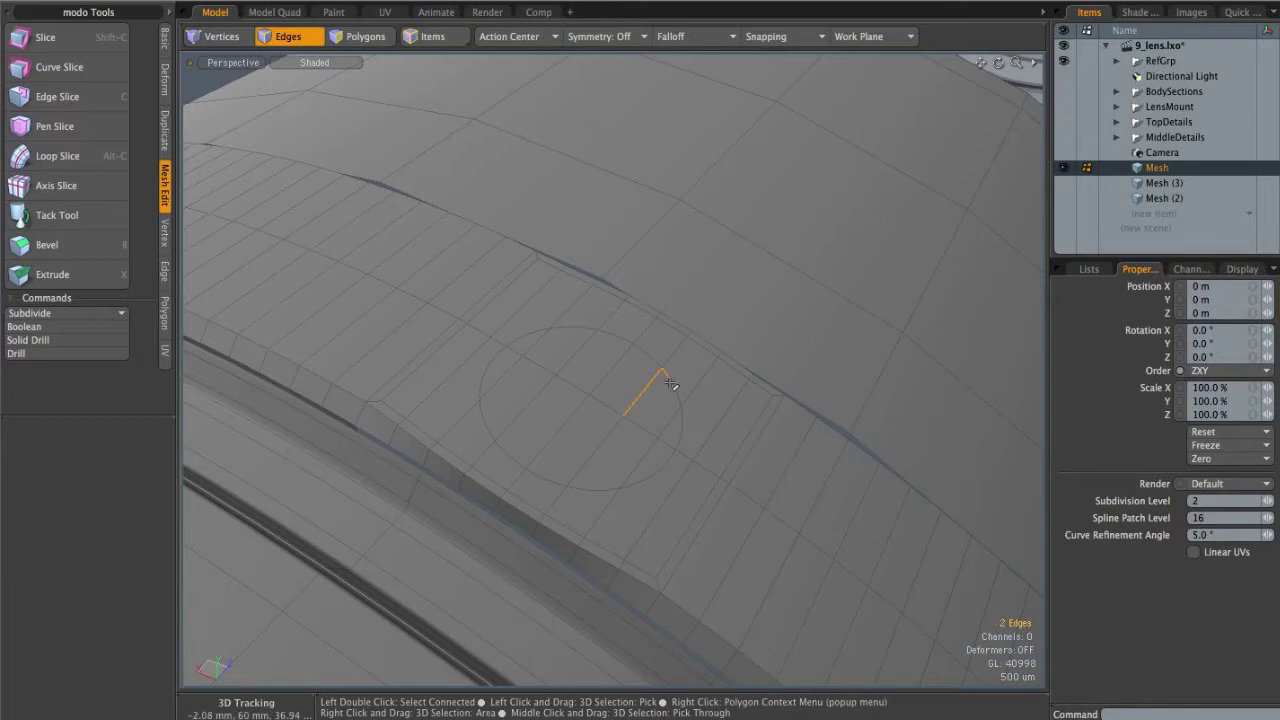
Step: Clear the edge selection and merge the lens mesh's vertices with the Automatic range
left_click(624, 391)
mouse_move(611, 397)
left_mouse_down("alt")
mouse_move(689, 362)
mouse_move(598, 386)
left_mouse_up("alt")
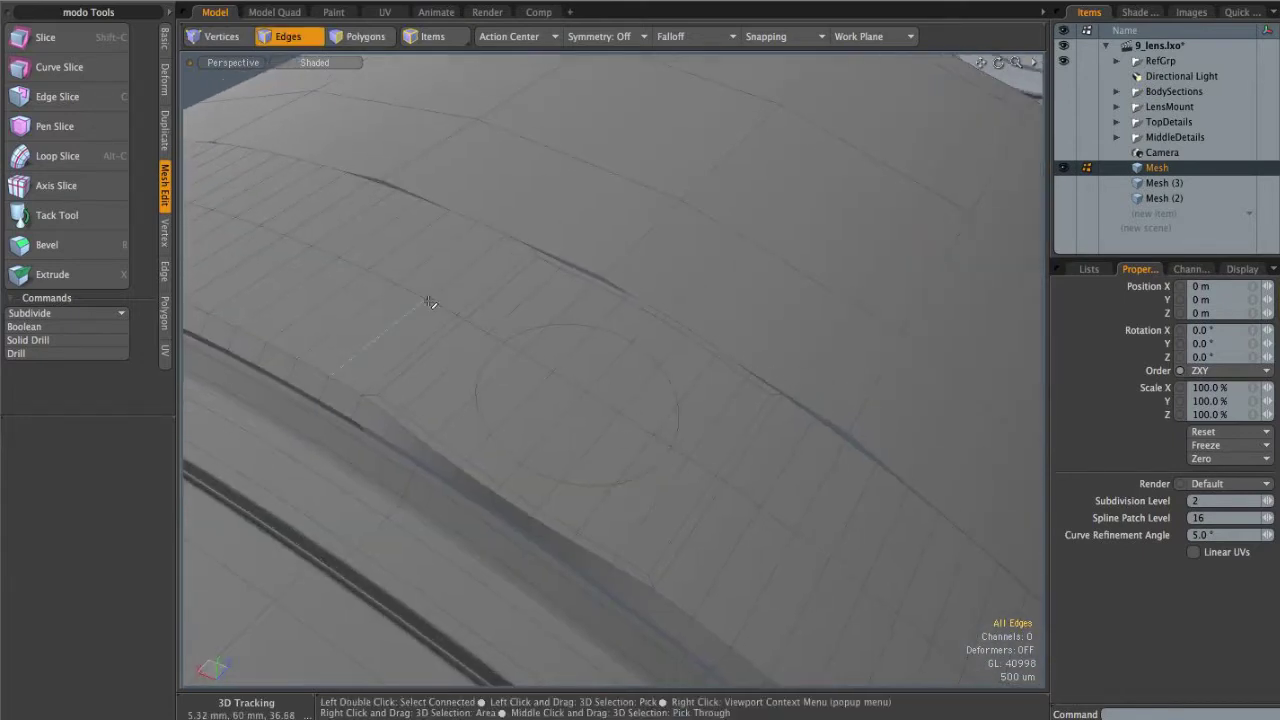
left_click(166, 240)
left_click(56, 289)
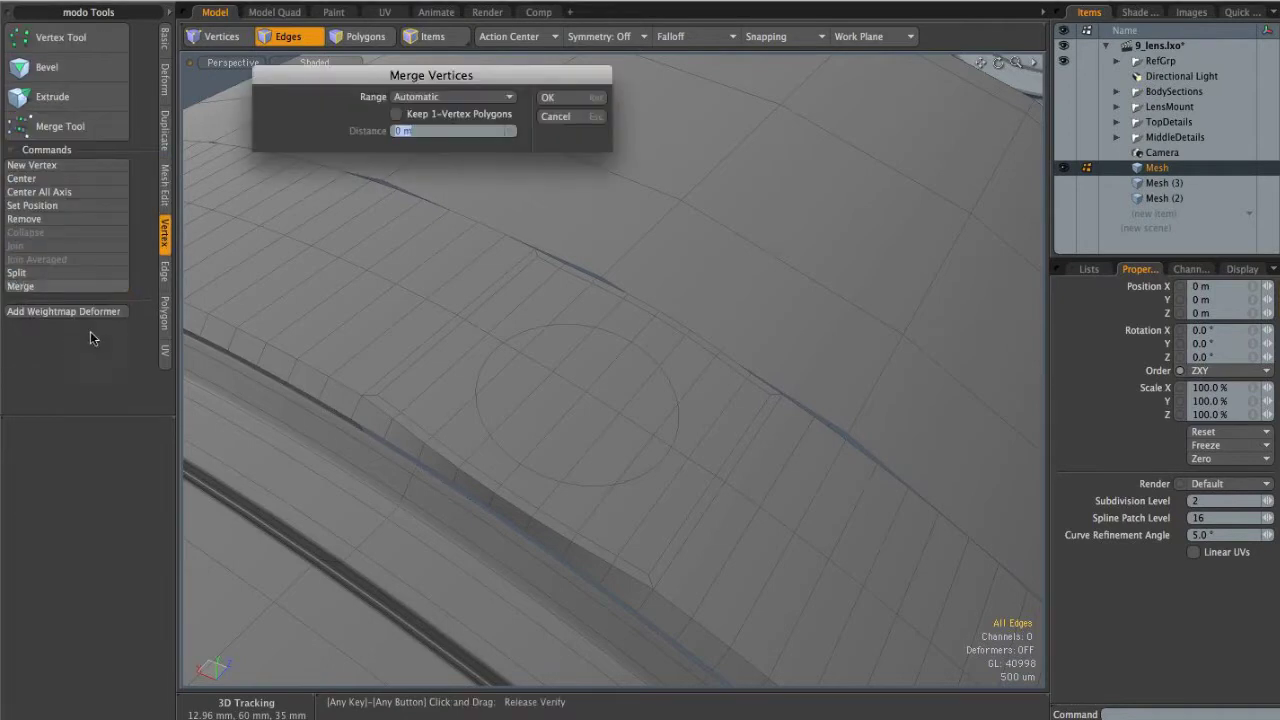
left_click(563, 100)
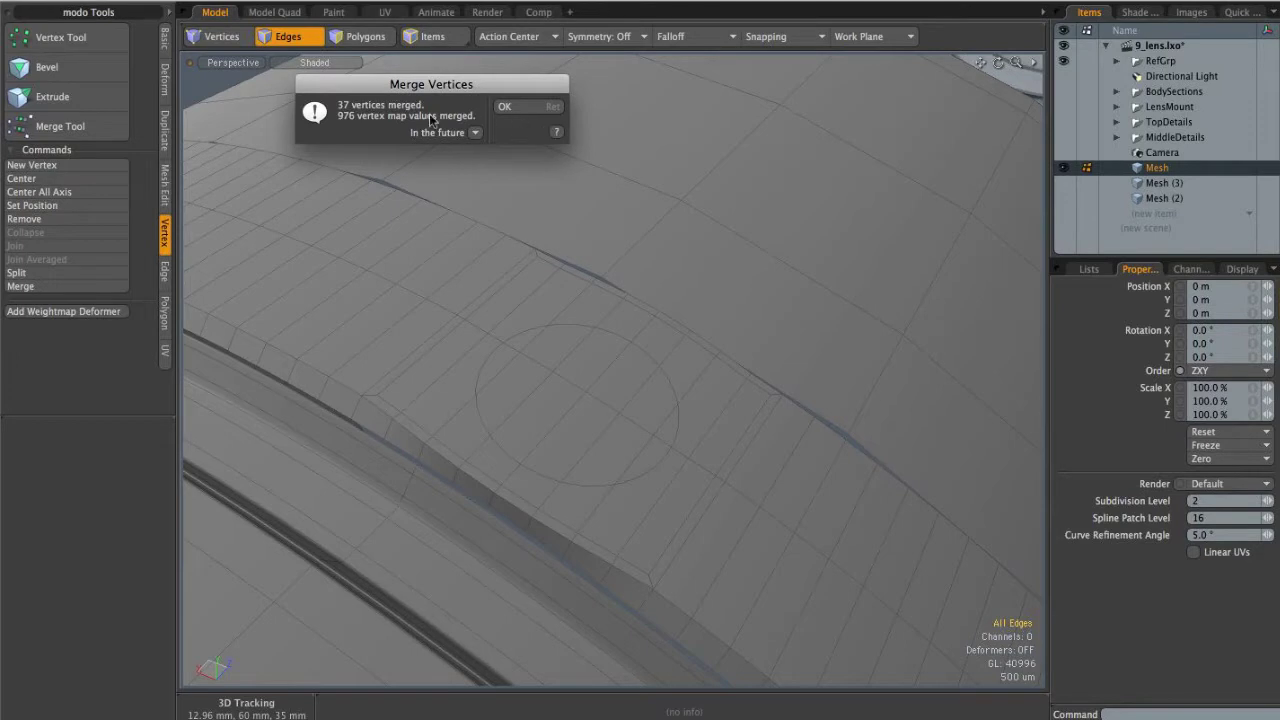
left_click(520, 110)
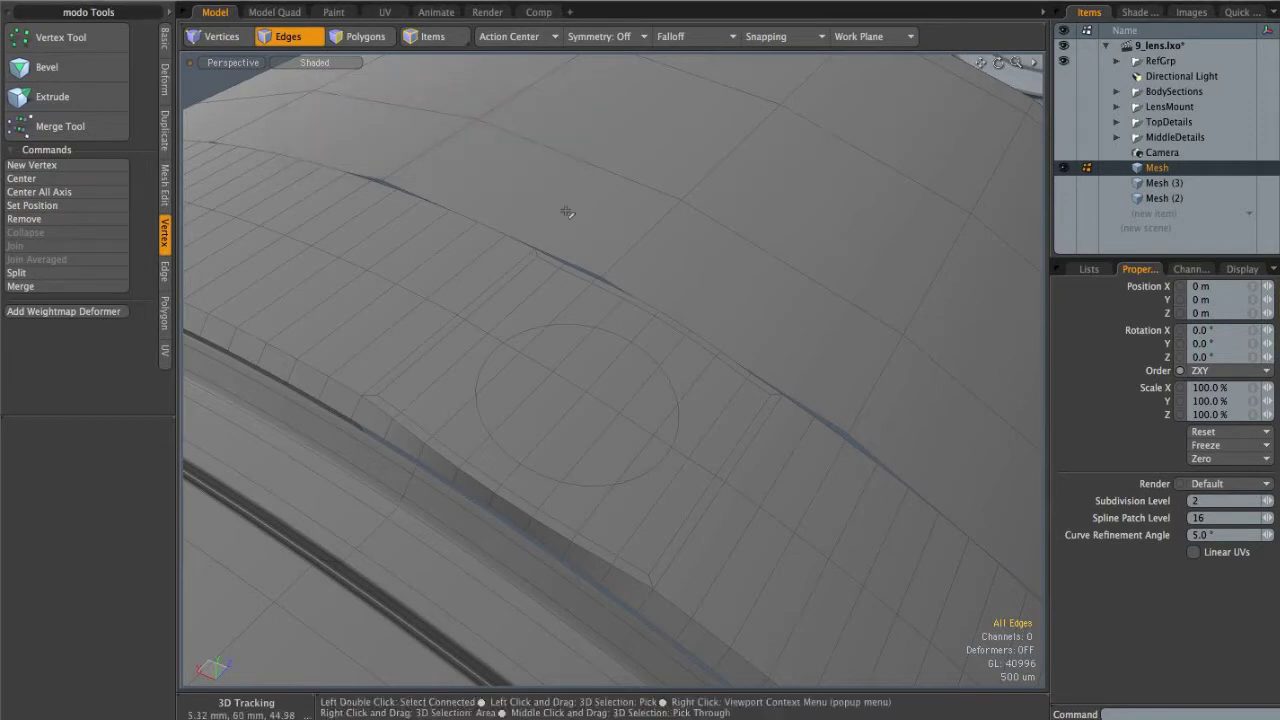
Step: Turn on vertex display in the perspective view and zoom in on the stencilled circle
left_click(319, 68)
mouse_move(334, 206)
left_click(431, 208)
mouse_move(633, 341)
left_mouse_down("alt+shift")
mouse_move(629, 328)
mouse_move(566, 340)
mouse_move(532, 370)
left_mouse_up("alt+shift")
scroll(543, 360, "up", 3)
left_click_drag(532, 370, 540, 399, "alt+shift")
scroll(510, 414, "up", 3, "alt")
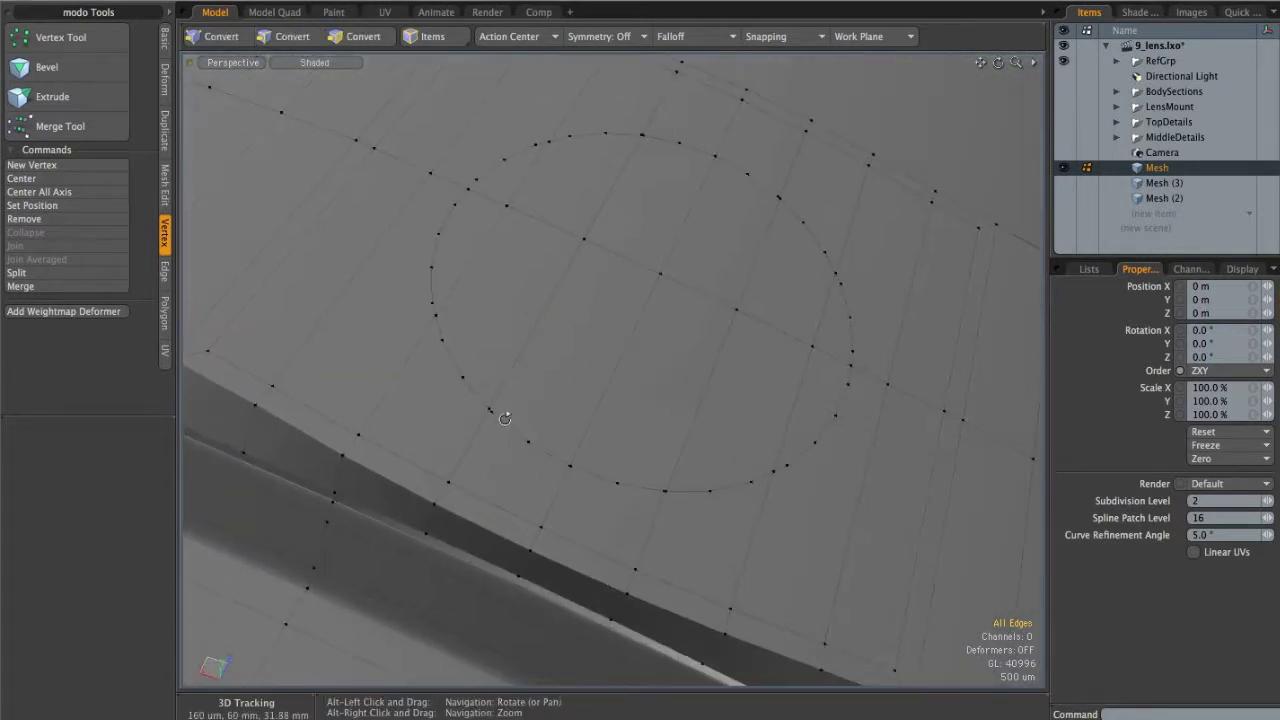
Step: Join the nearly coincident vertices on the stencilled circle and edge-slice from the circle to the panel's inner border
key("shift+j")
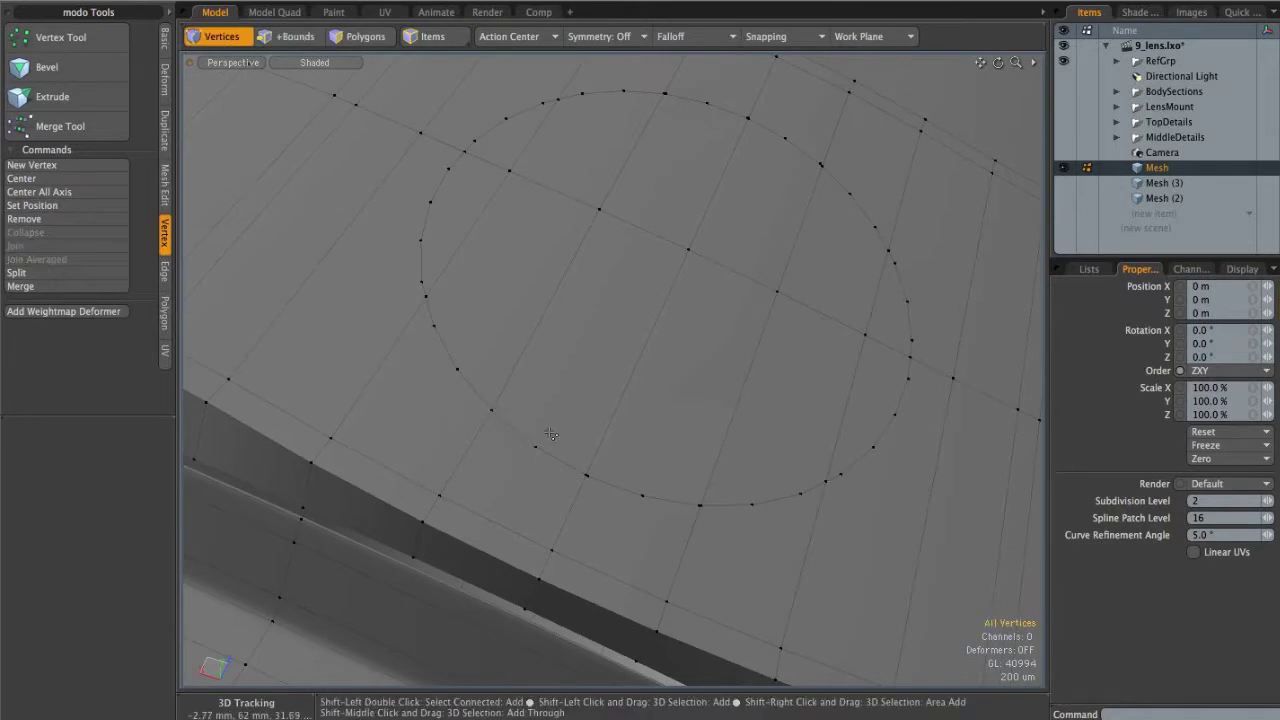
scroll(553, 438, "down", 3, "alt")
key("c")
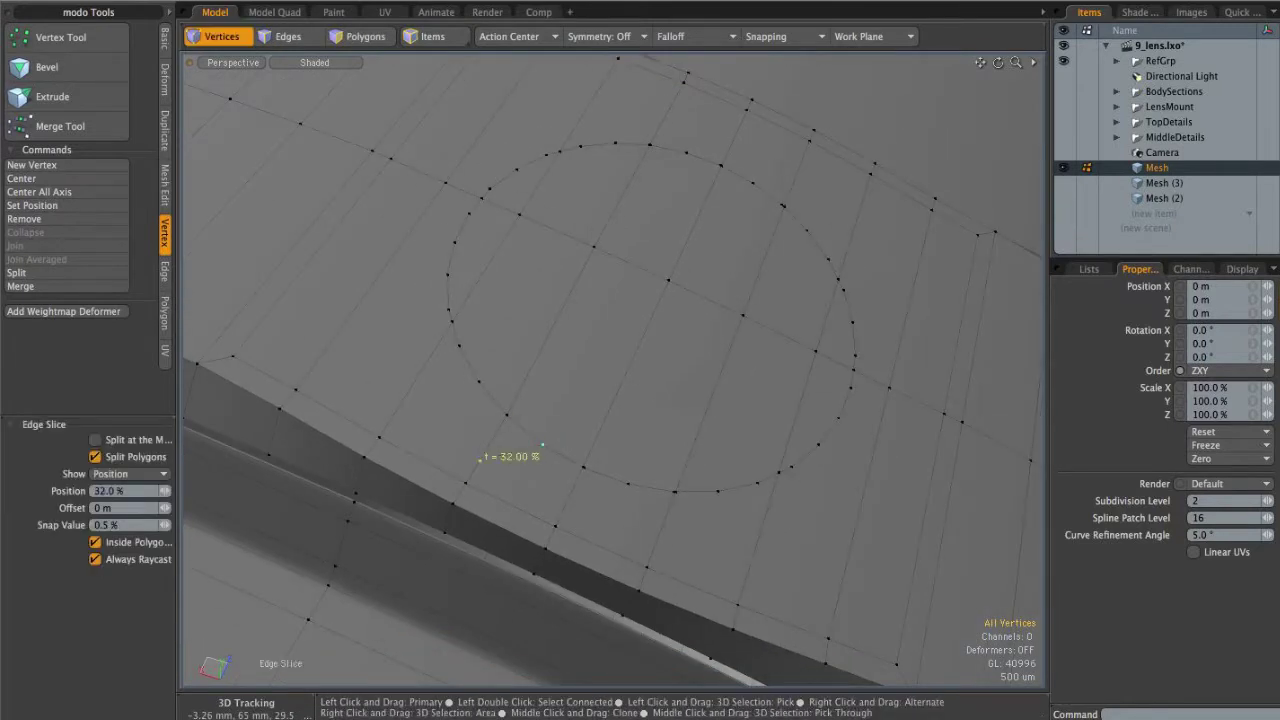
key("space")
scroll(515, 457, "down", 2, "alt")
left_click_drag(532, 455, 508, 488, "alt")
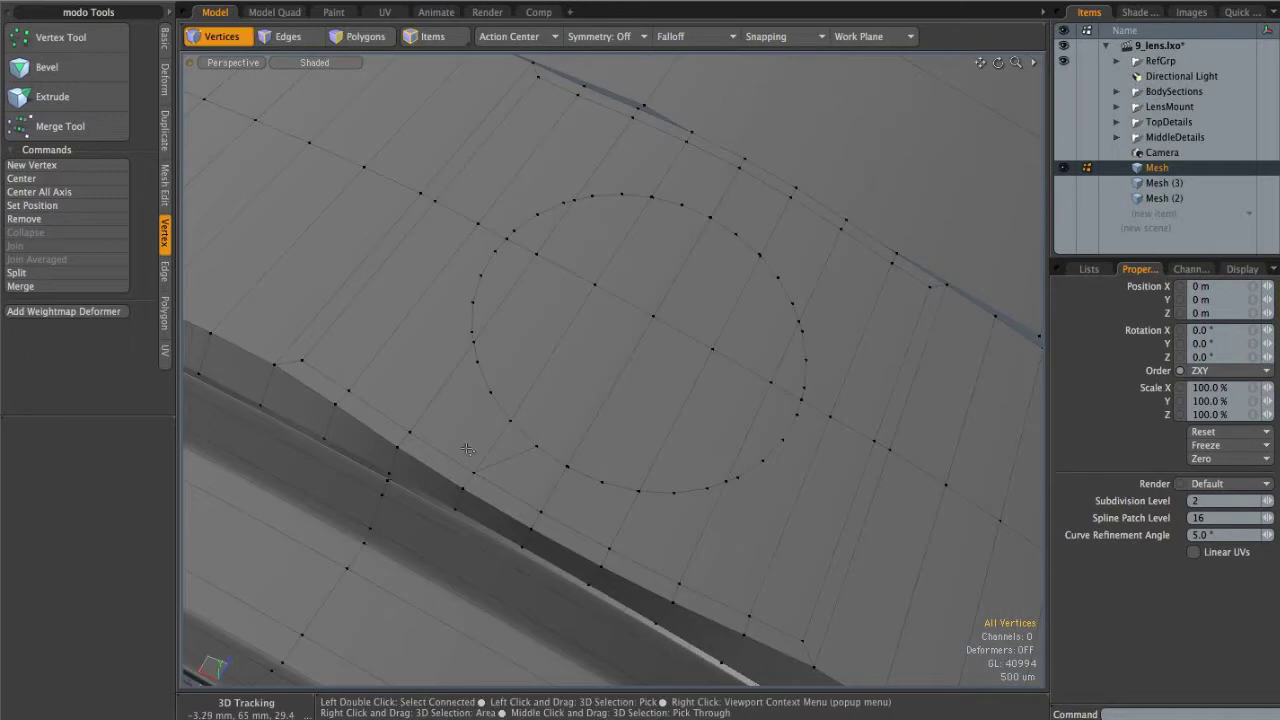
Step: Examine the edges fanning out from the round knob's cutout into the surrounding panel from several angles
left_click_drag(722, 358, 652, 336, "alt+shift")
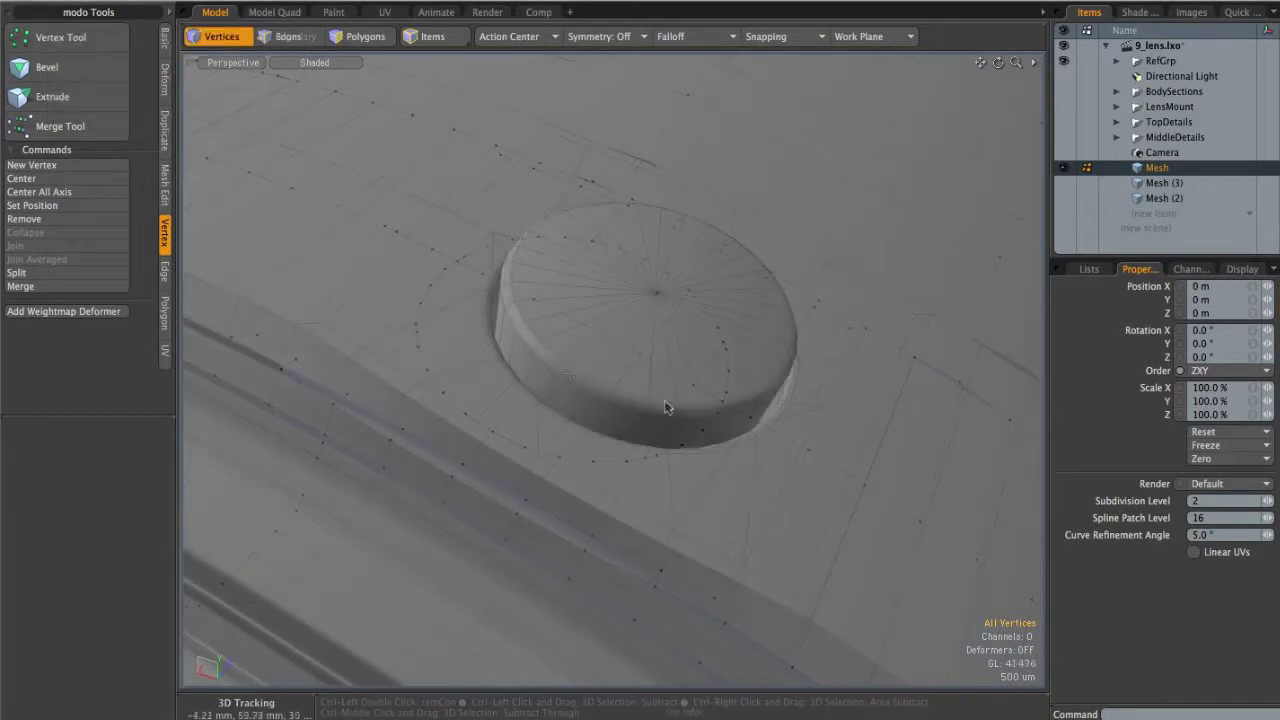
left_click_drag(663, 399, 589, 405, "alt")
key("2")
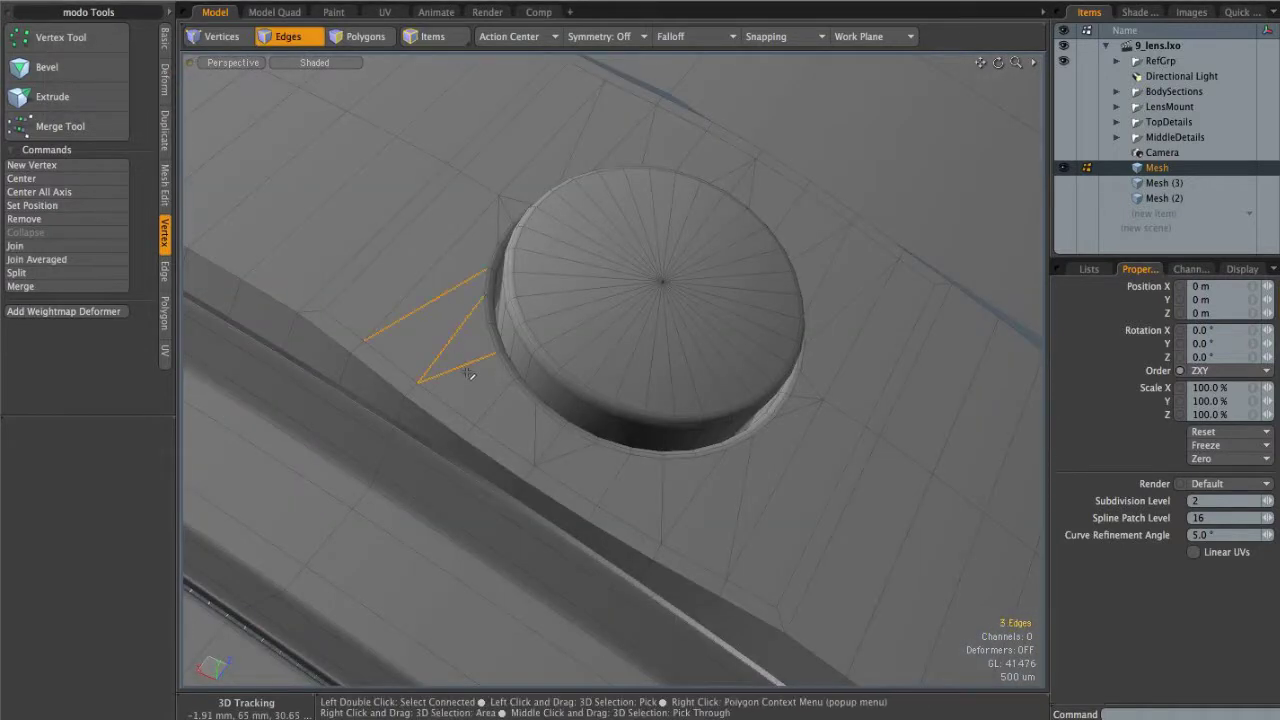
left_click_drag(608, 484, 704, 492)
mouse_move(704, 492)
left_mouse_down("alt")
mouse_move(734, 489)
mouse_move(849, 398)
mouse_move(876, 359)
mouse_move(727, 472)
mouse_move(680, 474)
left_mouse_up("alt")
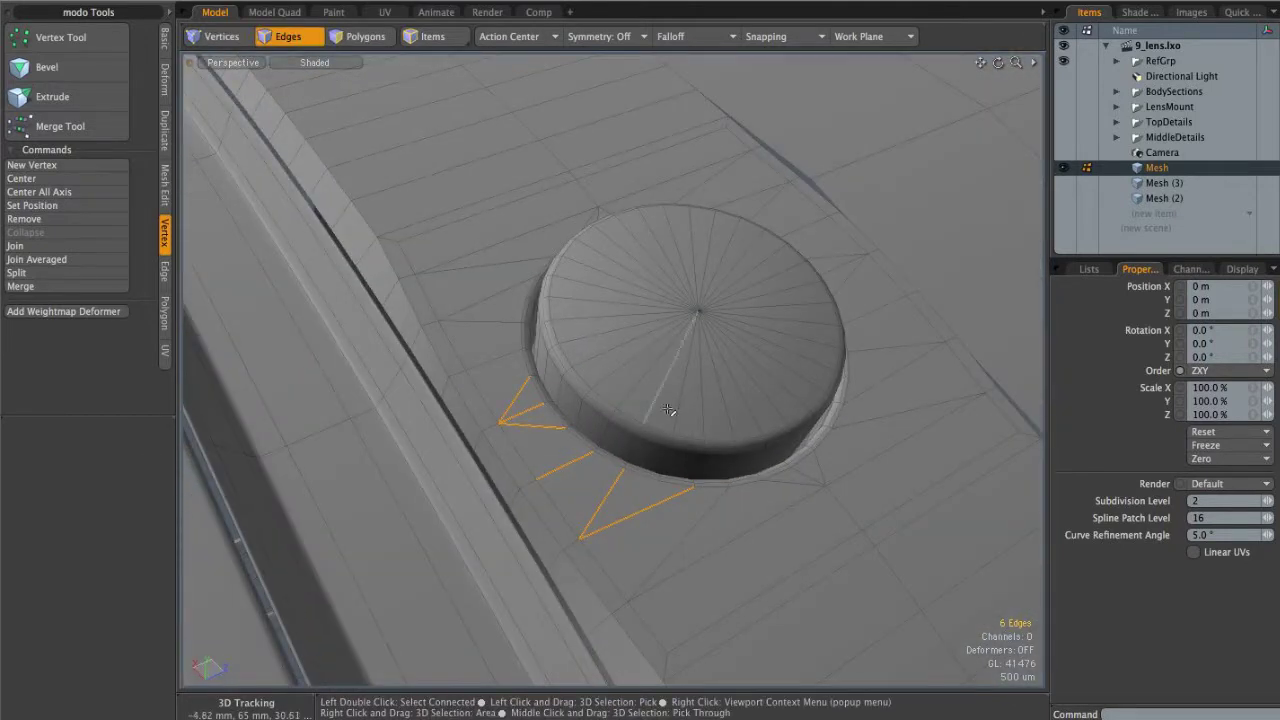
left_click_drag(622, 311, 640, 302, "alt")
scroll(655, 386, "up", 5, "alt")
left_click_drag(651, 391, 570, 409, "alt")
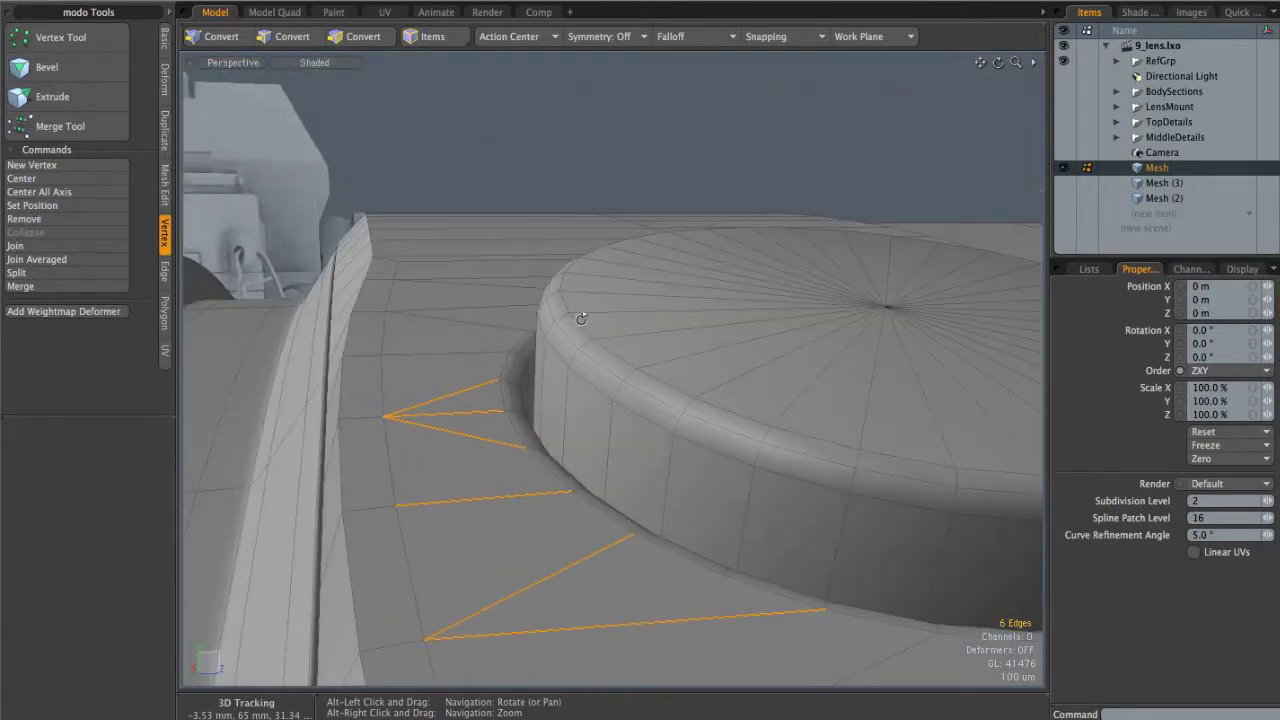
scroll(678, 337, "down", 5, "alt")
left_click_drag(678, 337, 738, 285, "alt")
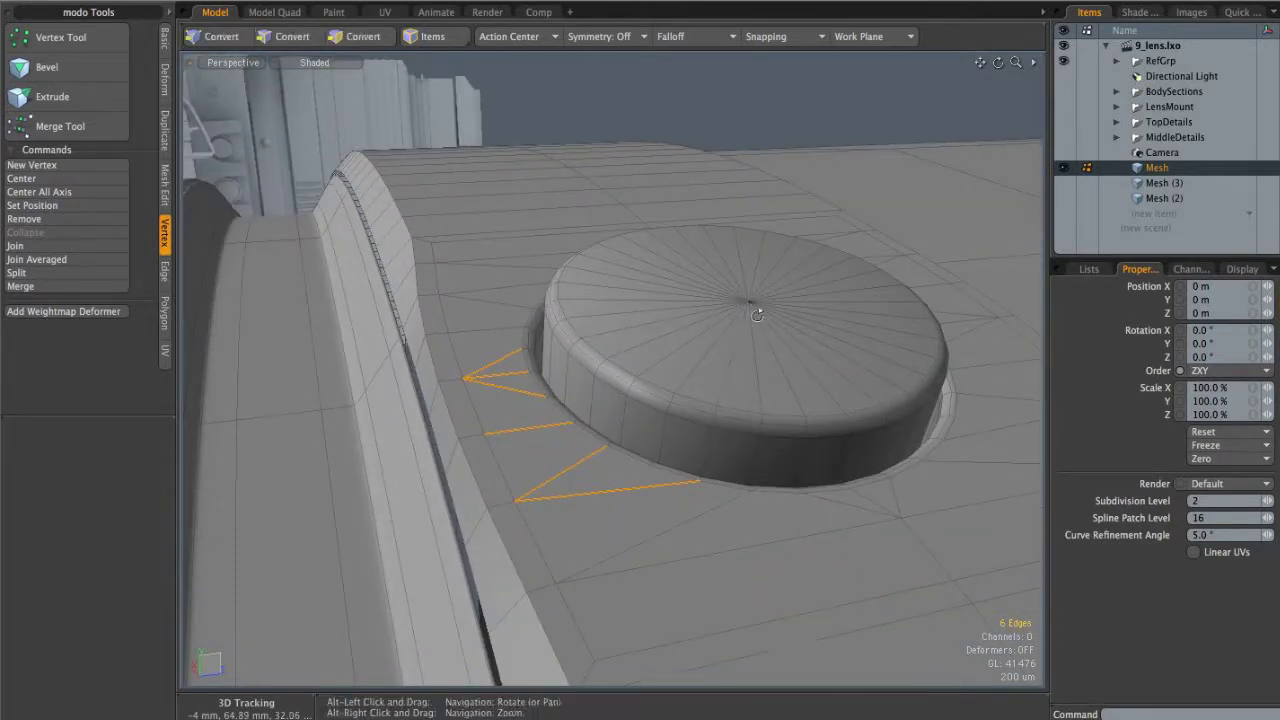
key("1")
left_click(749, 304)
Step: Isolate the ribbed ring by selecting its connected polygons and hiding the rest of the lens mesh
left_click_drag(751, 347, 823, 357, "alt")
right_click_drag(823, 357, 622, 373, "alt")
left_click_drag(622, 373, 490, 370, "alt")
scroll(780, 380, "down", 5, "alt")
right_click_drag(490, 370, 740, 357, "alt")
left_click_drag(740, 357, 750, 285, "alt")
left_click_drag(750, 285, 660, 350, "alt")
key("3")
double_click(646, 380)
key("shift+h")
left_click(834, 223)
Step: Edge-extend the ribbed ring's two open border loops and scale them inward to 97% in X and Y
left_click_drag(660, 350, 634, 382, "alt+shift")
key("z")
left_click_drag(634, 382, 619, 286, "alt+shift")
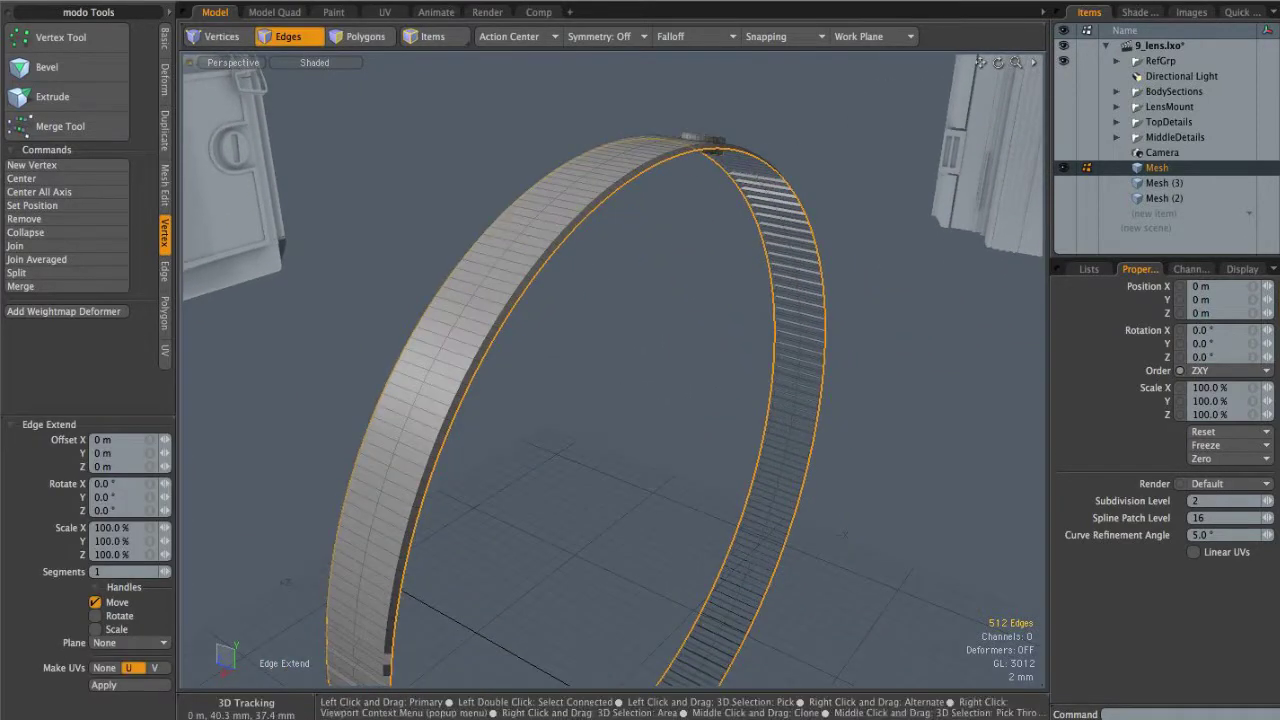
key("r")
left_click_drag(692, 422, 600, 478, "alt")
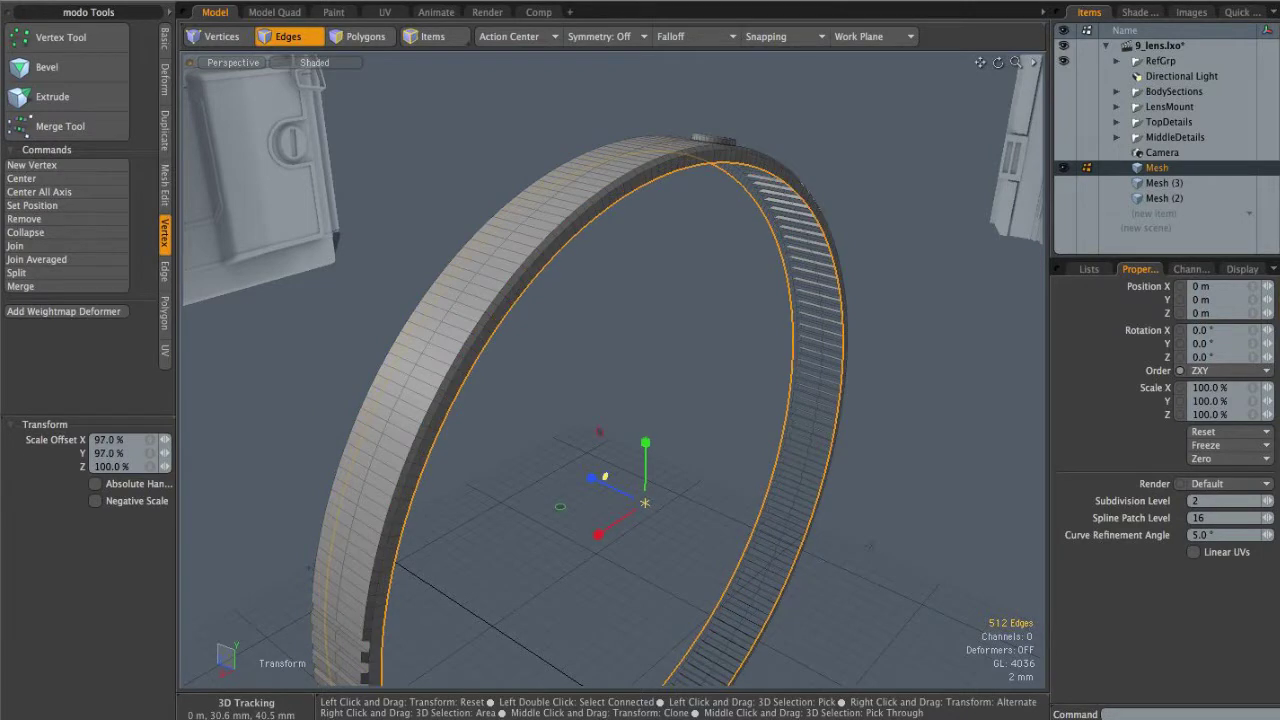
key("q")
left_click(573, 376)
left_click_drag(573, 376, 538, 292, "alt")
scroll(543, 302, "up", 3)
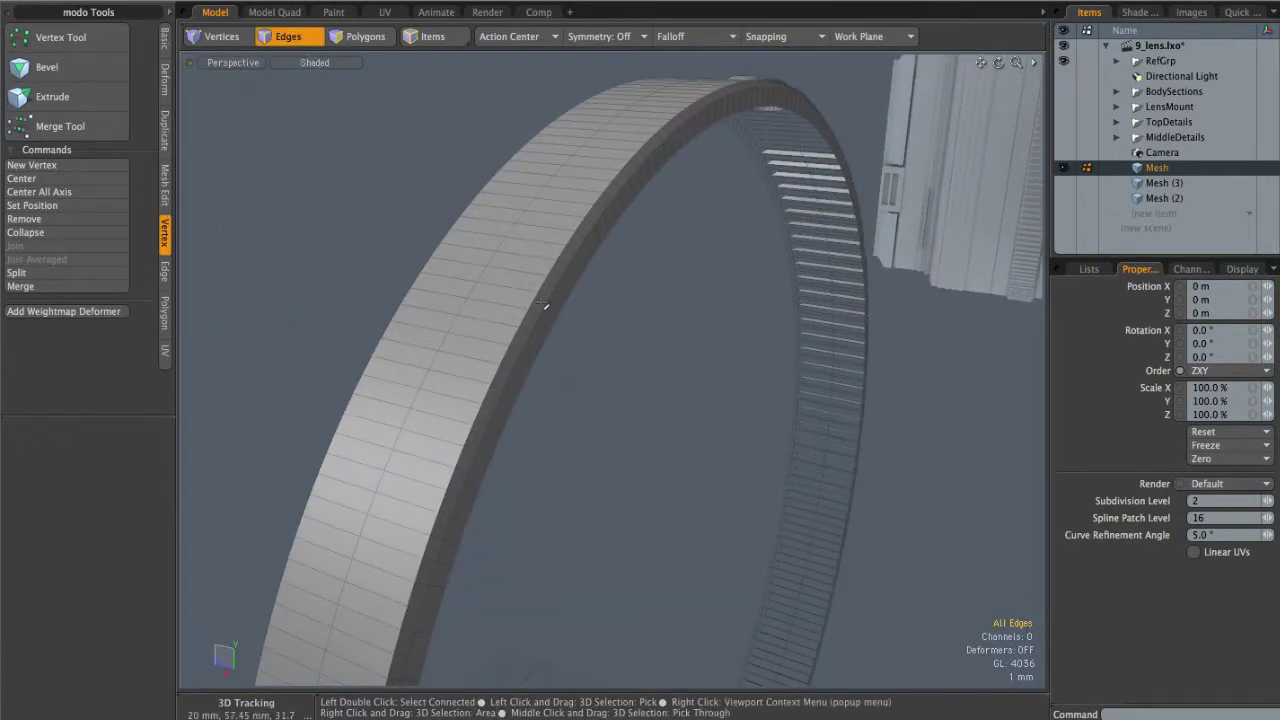
Step: Select the lengthwise edges of the ribs as seen from the inner side of the ribbed ring
scroll(551, 296, "down", 3)
left_click_drag(531, 363, 609, 257, "alt+shift")
left_click(566, 360)
scroll(566, 360, "up", 3)
scroll(656, 321, "up", 2)
left_click_drag(690, 360, 620, 334, "alt")
right_click_drag(620, 334, 687, 397, "alt")
left_click_drag(687, 397, 578, 333, "alt")
left_click(578, 333)
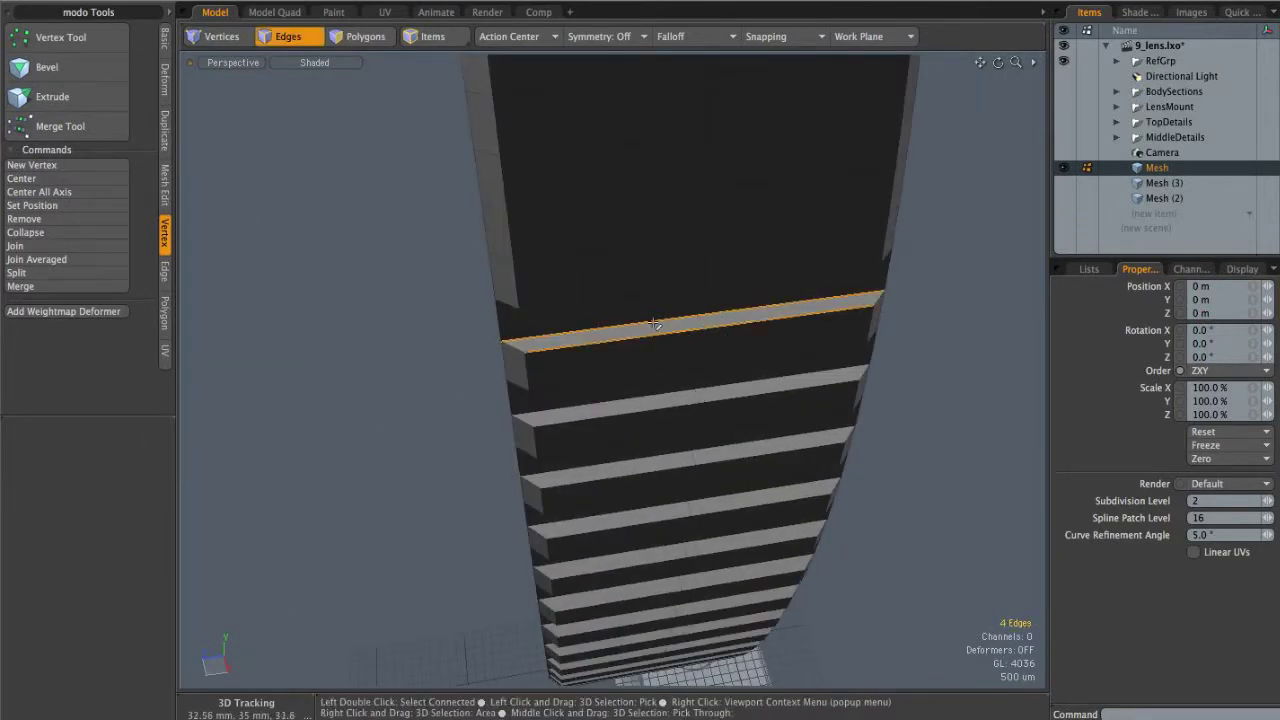
left_click_drag(677, 377, 740, 318, "alt")
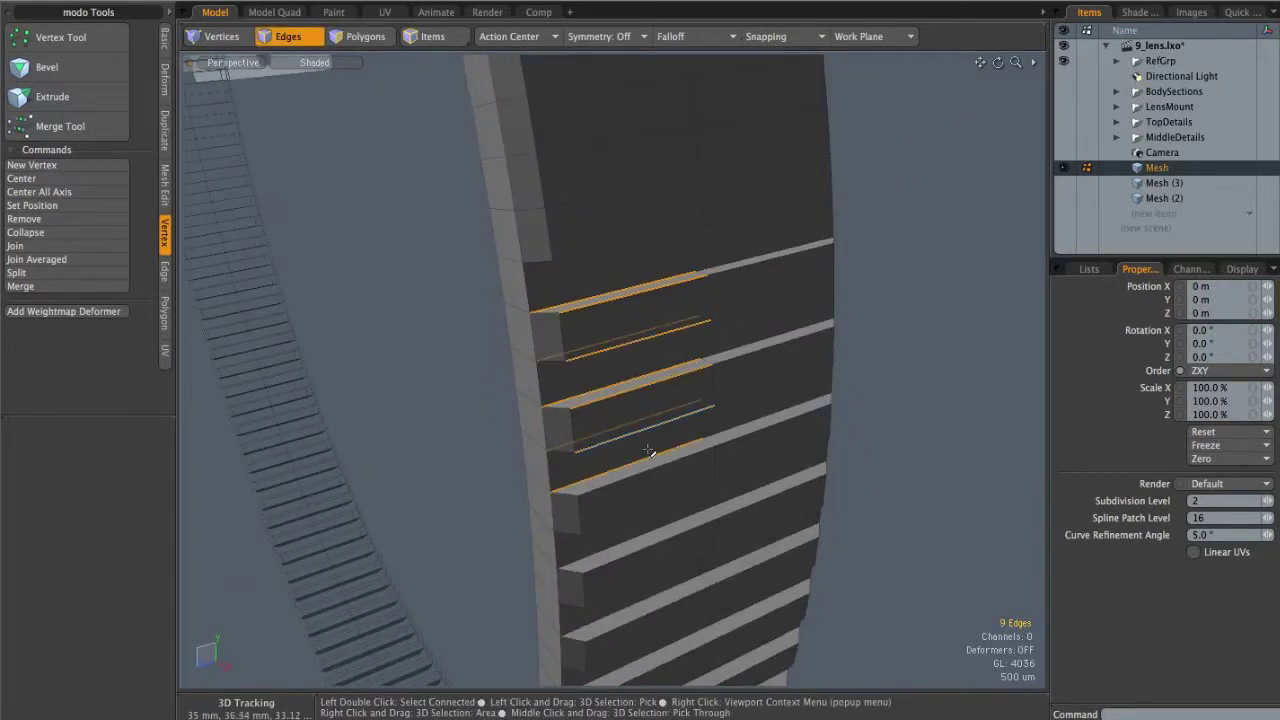
left_click_drag(755, 329, 750, 290, "alt")
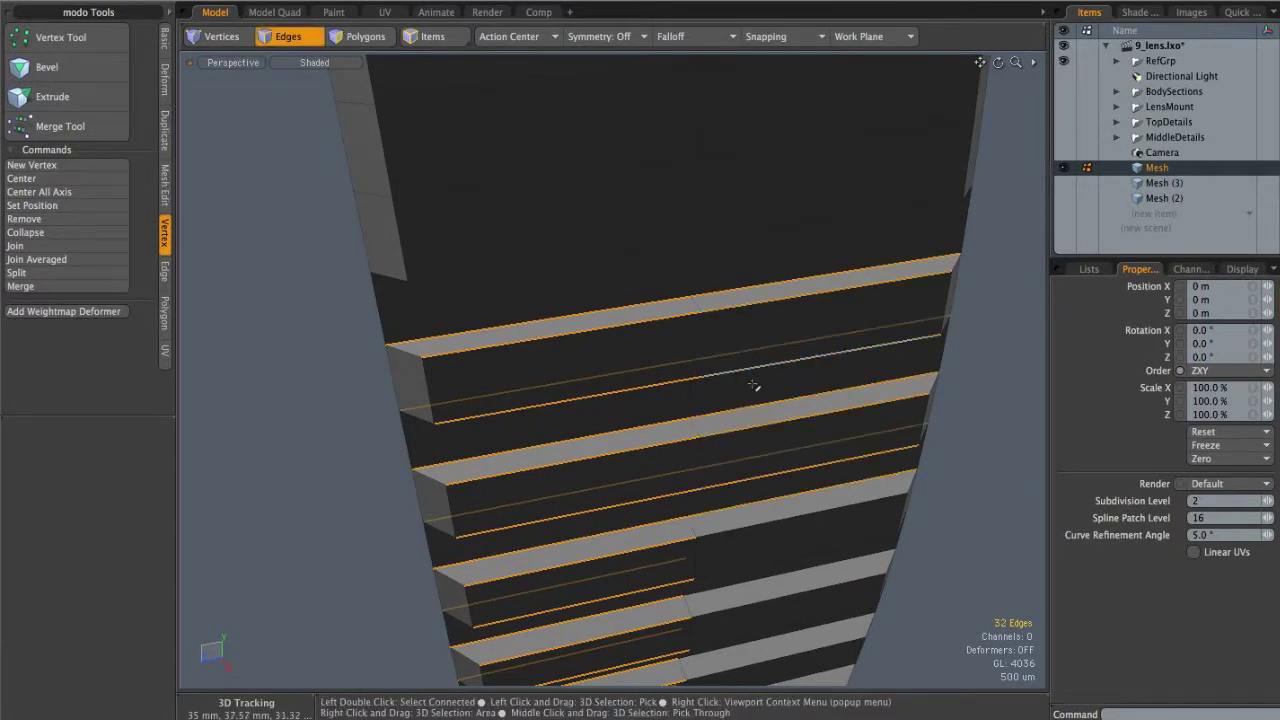
left_click_drag(504, 387, 617, 288, "alt")
double_click(617, 288)
left_click(869, 231)
Step: Examine the lens rings and the remaining barrel section from several angles
left_click_drag(670, 322, 714, 318, "alt")
right_click_drag(714, 318, 517, 383, "alt")
left_click_drag(517, 383, 760, 369, "alt")
right_click_drag(760, 369, 820, 366, "alt")
left_click_drag(820, 366, 926, 391, "alt")
right_click_drag(926, 391, 726, 446, "alt")
mouse_move(726, 446)
left_mouse_down("alt+shift")
mouse_move(719, 389)
mouse_move(743, 457)
left_mouse_up("alt+shift")
right_click_drag(743, 457, 874, 374, "alt")
left_click_drag(874, 374, 723, 431, "alt")
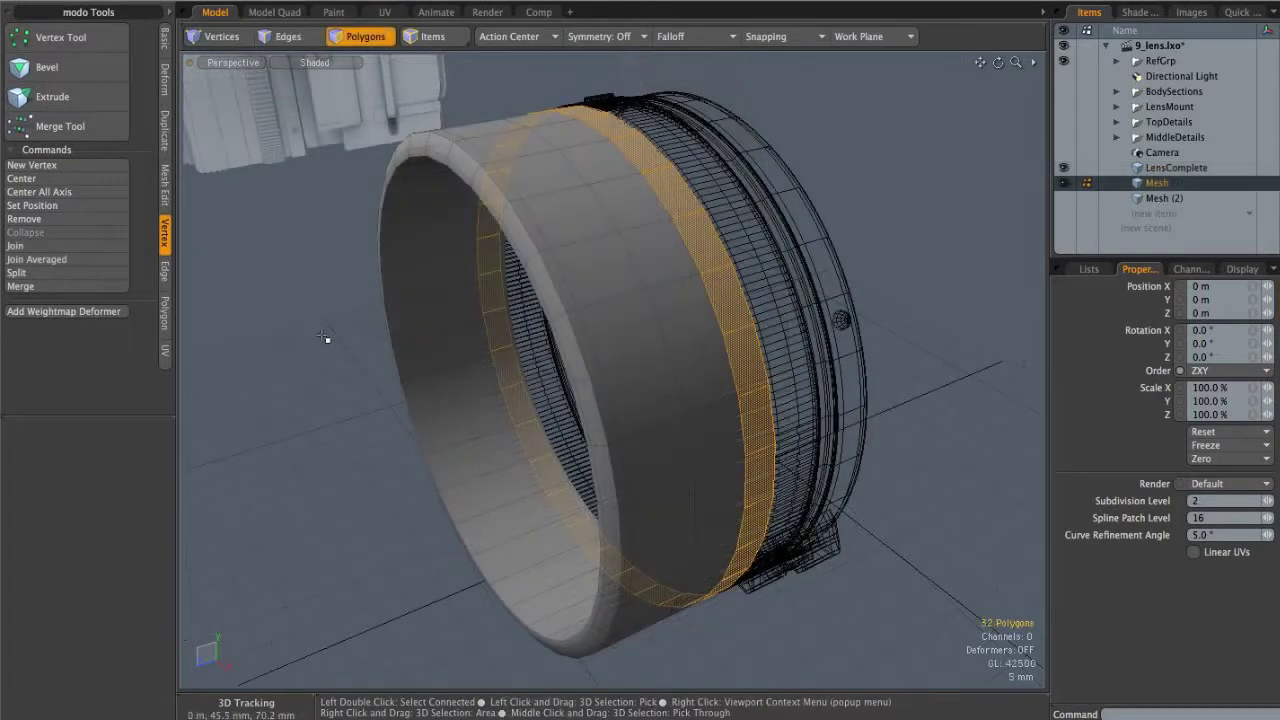
Step: Isolate the polygon loop around the barrel next to the ribbed ring by hiding all unselected polygons
left_click_drag(726, 297, 689, 217, "alt")
left_click_drag(705, 275, 680, 318, "alt")
key("3")
key("l")
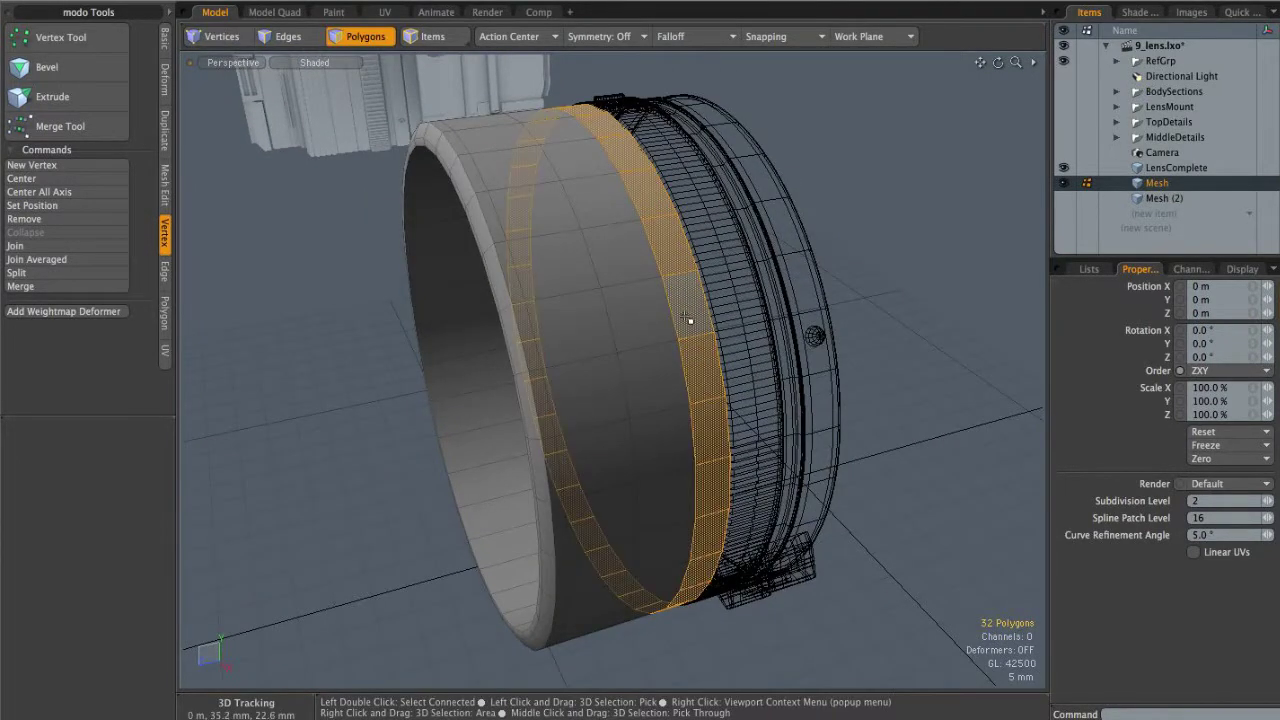
key("shift+h")
Step: Edge-extend the isolated band's border loops and scale the new edges inward to give the band thickness
right_click_drag(678, 276, 814, 286, "alt")
key("1")
key("r")
left_click_drag(703, 265, 664, 258, "alt")
key("2")
left_click(620, 248)
left_click_drag(713, 215, 738, 252, "alt")
key("z")
left_click(603, 303)
key("r")
left_click_drag(501, 452, 496, 447)
key("space")
Step: Select both outer rim edge loops of the isolated band and bevel them
left_click(656, 354)
left_click(766, 207, "shift")
key("l")
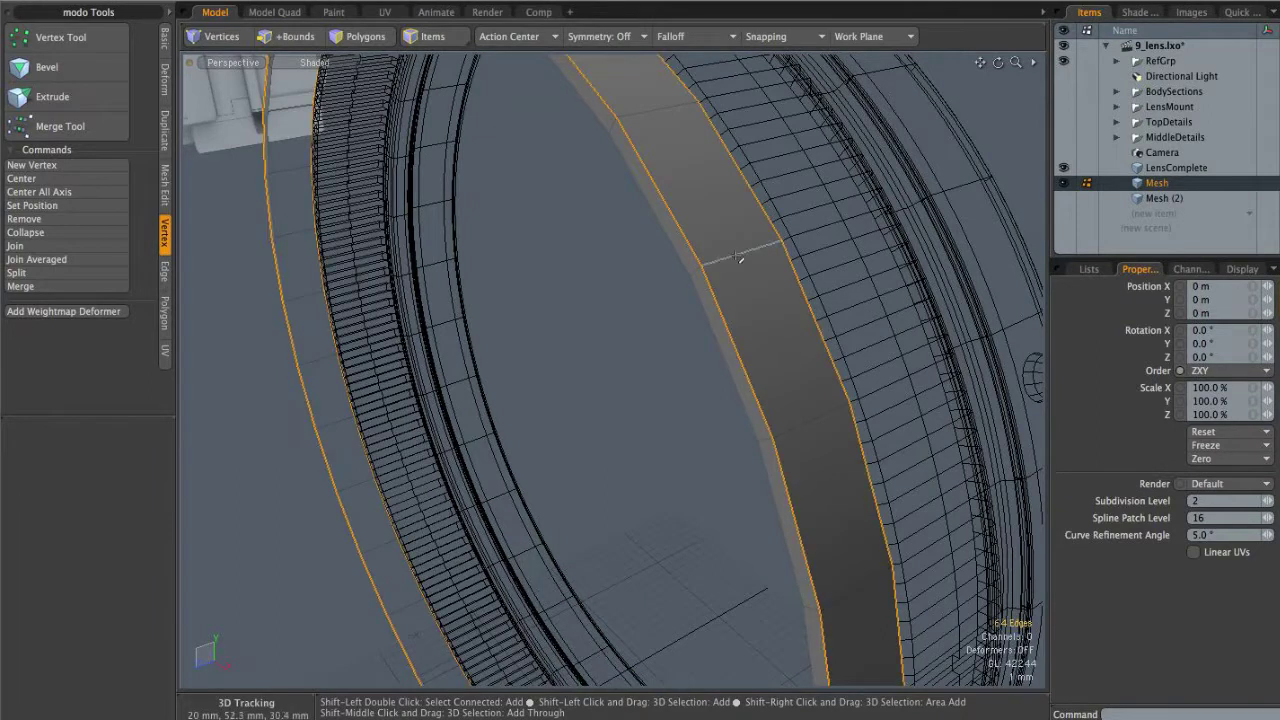
key("b")
left_click(704, 237)
left_click_drag(704, 237, 710, 272)
key("space")
Step: Loop-slice the band twice in Symmetry mode and slide the slices close to its two rims
left_click(657, 323)
left_click(735, 250)
key("alt+c")
left_click(710, 272)
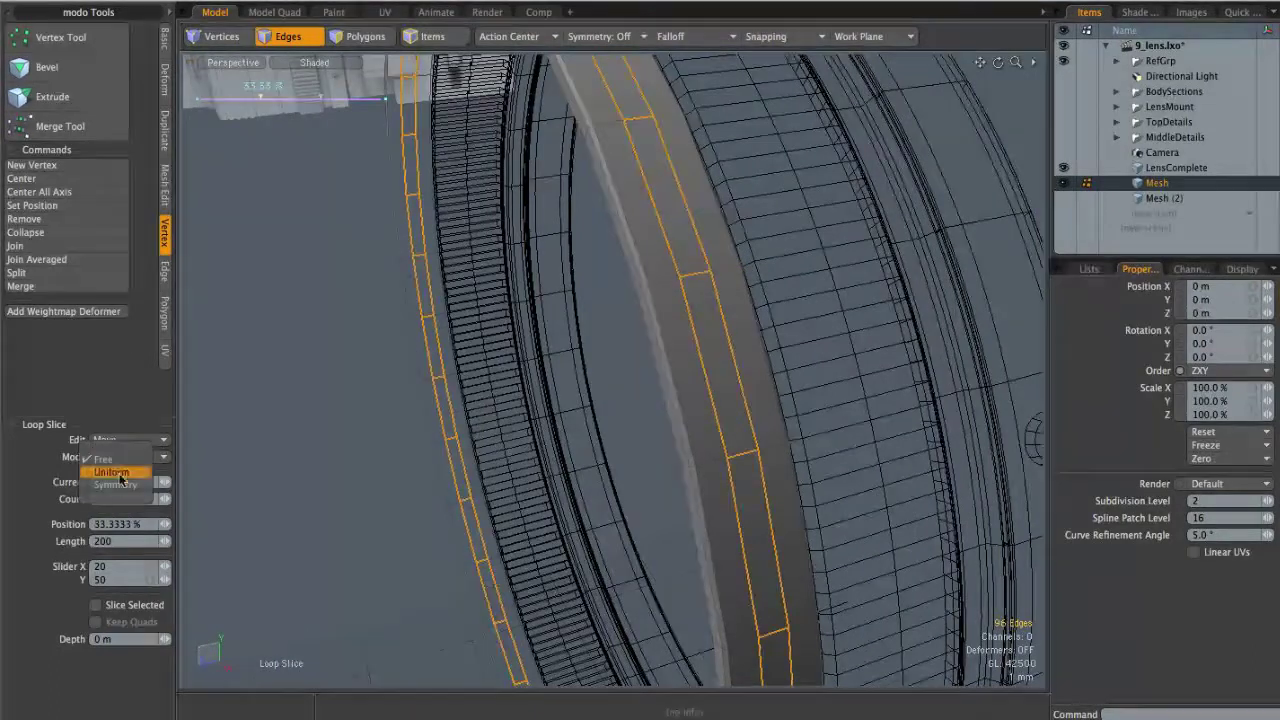
left_click(117, 485)
left_click_drag(261, 97, 212, 97)
key("space")
Step: Unhide the barrel and move the finished band's polygons into the LensComplete item
left_click(620, 336)
left_click_drag(620, 336, 748, 315, "alt")
right_click_drag(748, 315, 517, 280, "alt")
left_click_drag(517, 280, 625, 300, "alt")
key("u")
left_click_drag(625, 300, 678, 293, "ctrl+alt")
key("3")
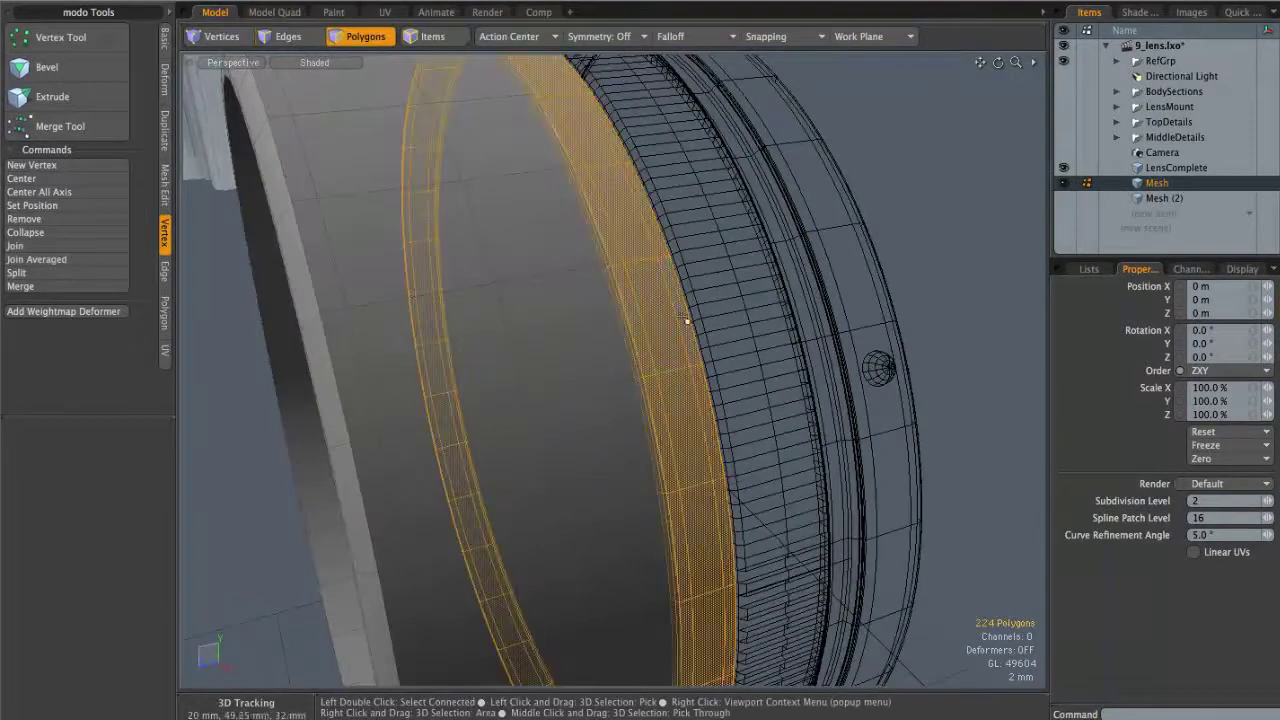
left_click_drag(738, 259, 866, 239, "alt")
key("Delete")
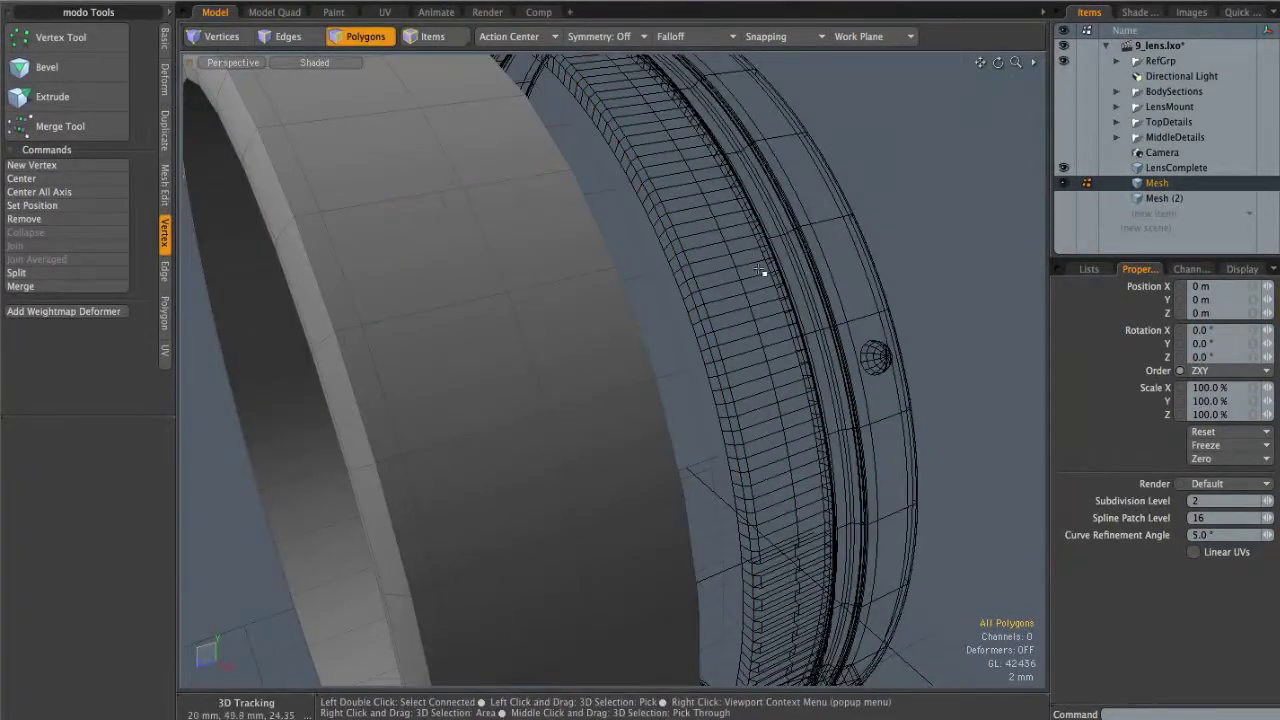
left_click(1172, 170)
Step: Select the remaining barrel's inner wall and front rim polygon loops and delete them
left_click_drag(837, 246, 640, 200, "alt")
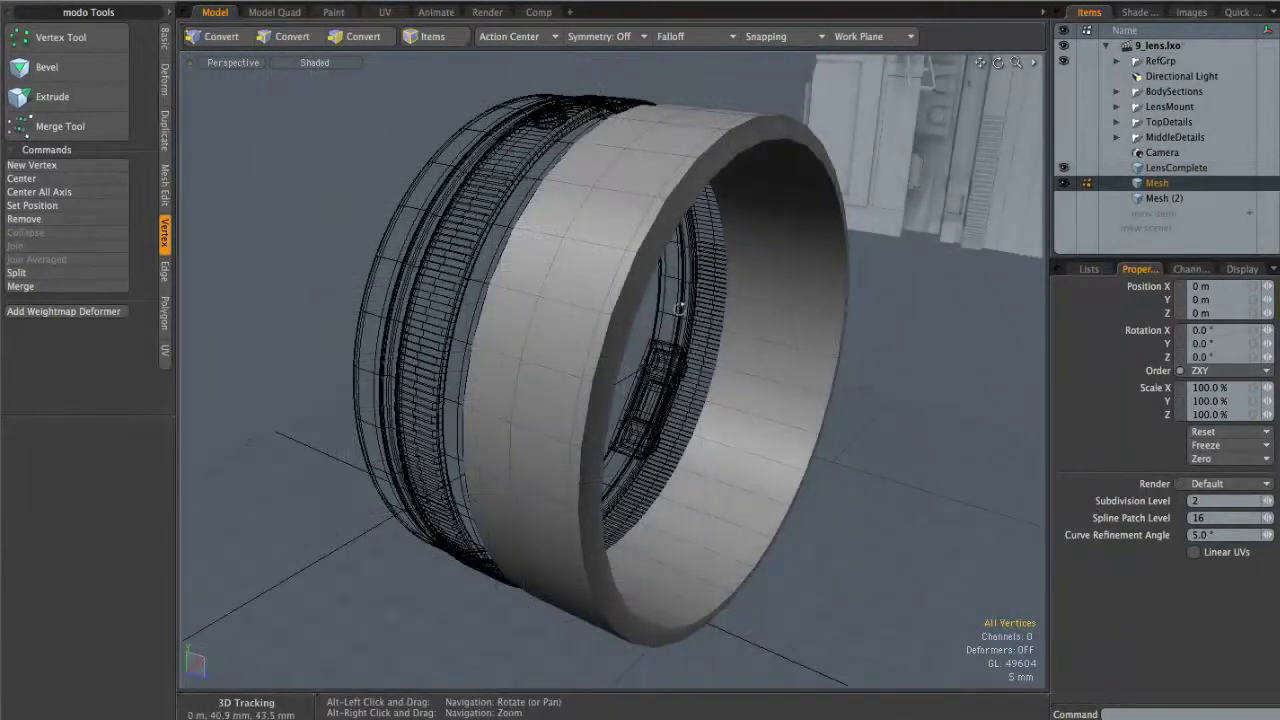
mouse_move(679, 309)
left_mouse_down("alt")
mouse_move(703, 309)
mouse_move(651, 306)
mouse_move(700, 304)
mouse_move(660, 298)
mouse_move(678, 298)
left_mouse_up("alt")
key("3")
left_click_drag(784, 290, 784, 354)
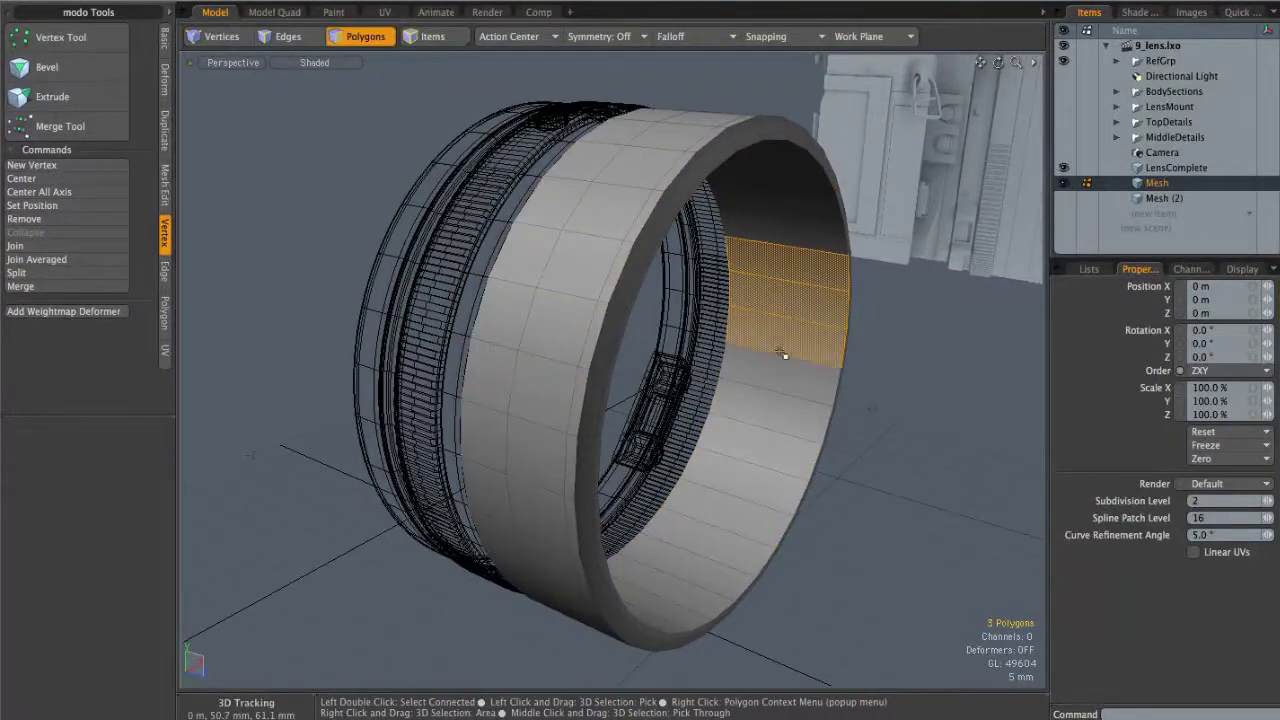
double_click(774, 431)
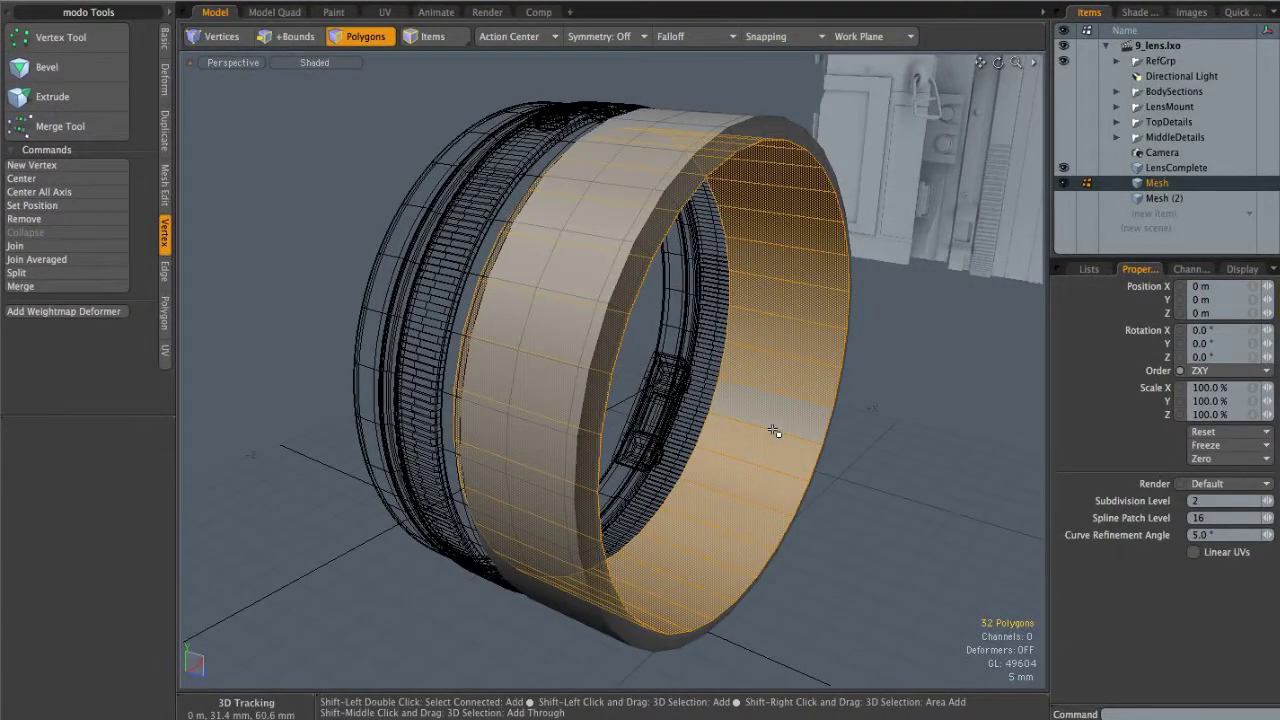
left_click_drag(579, 232, 632, 158, "alt")
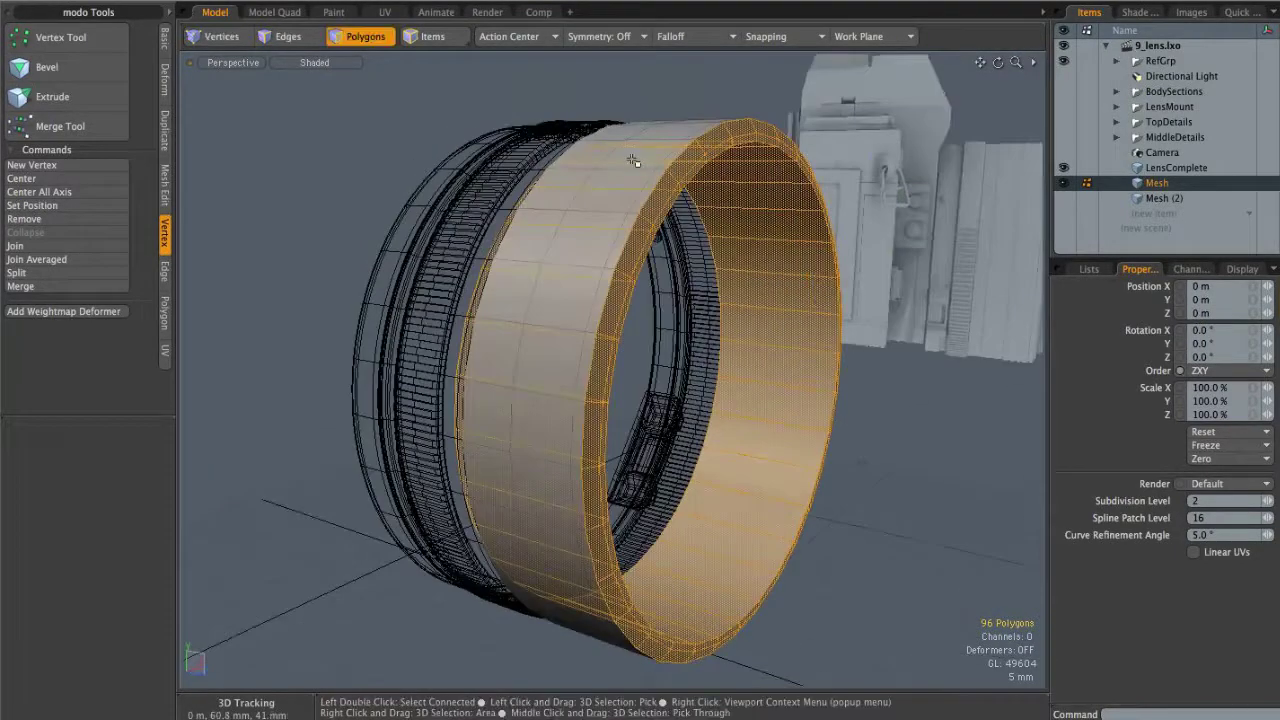
key("Delete")
Step: Remove the two edge loops within the outer barrel wall and subdivide the wall more finely around its circumference
left_click_drag(544, 226, 604, 257, "alt")
key("2")
double_click(672, 272, "shift")
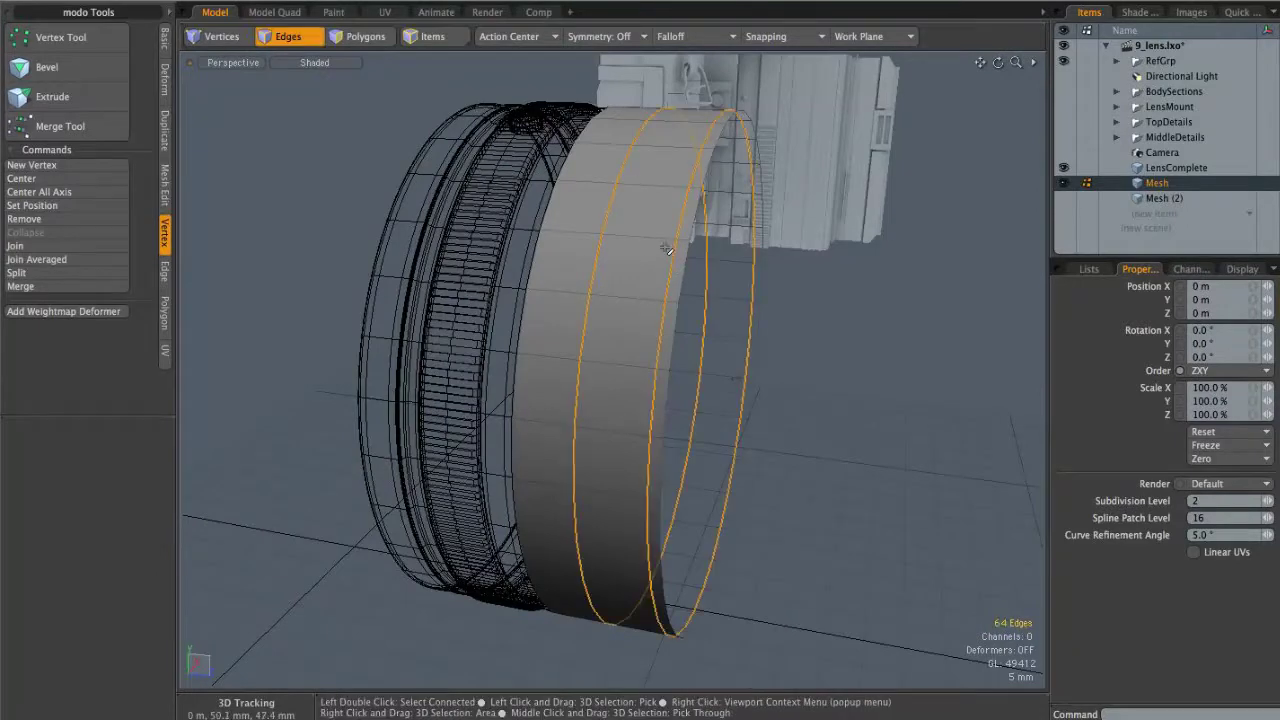
left_click_drag(667, 249, 629, 277, "alt")
right_click_drag(629, 277, 671, 286, "alt")
left_click_drag(671, 286, 712, 287, "alt")
left_click_drag(613, 287, 710, 290)
double_click(710, 290, "shift")
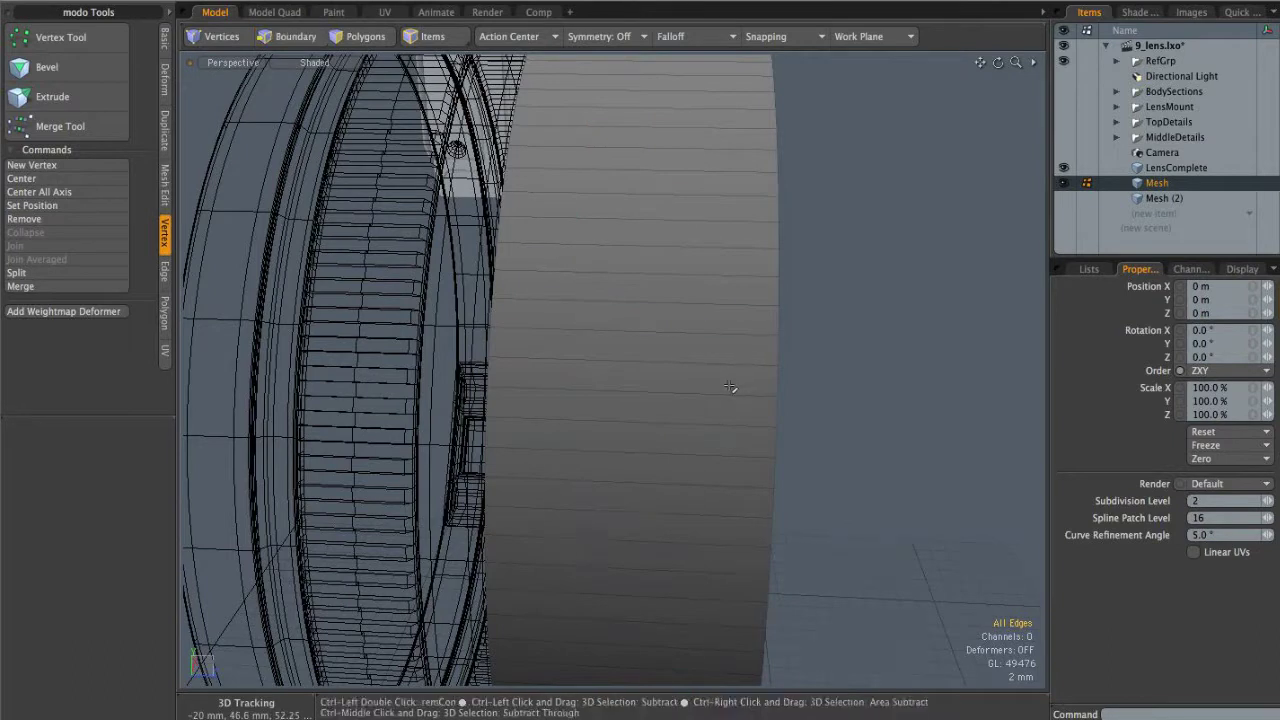
Step: Switch to the Left view and slice the barrel wall vertically at both borders of the reference's textured grip, one at Z 45.4 mm
key("ctrl+space")
left_click(653, 395)
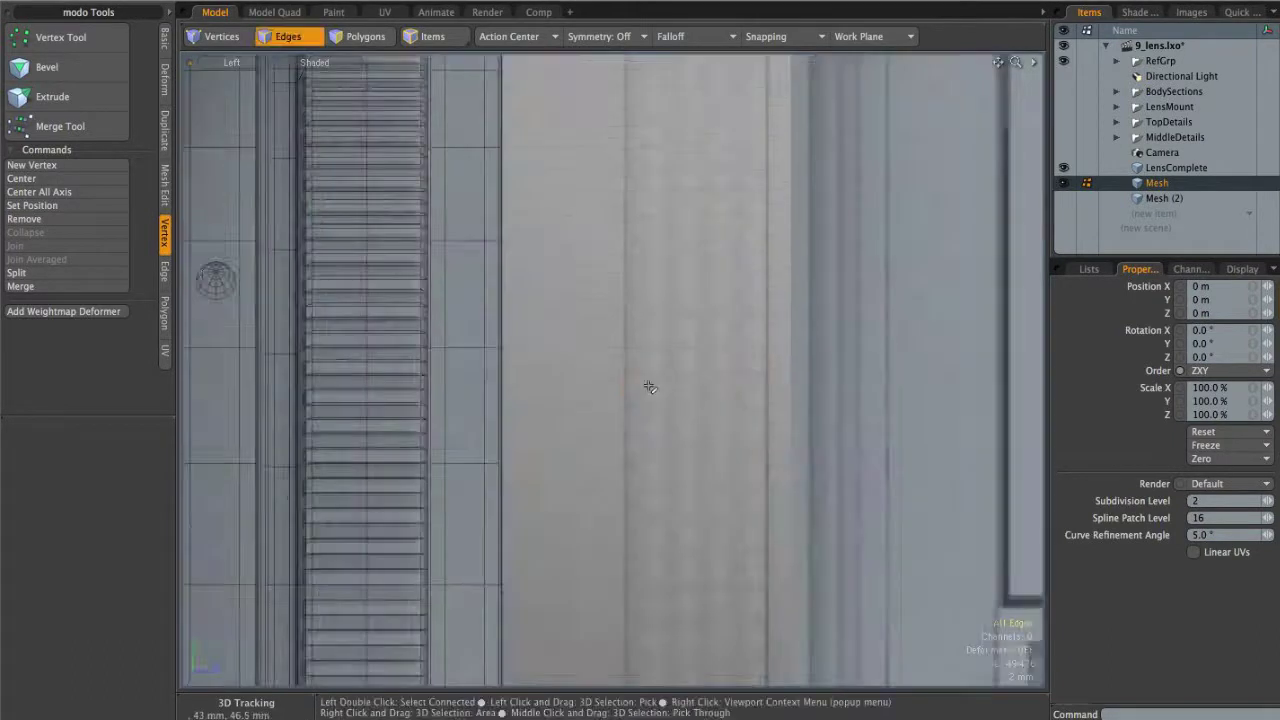
scroll(609, 389, "down", 5)
left_click_drag(609, 389, 620, 231, "alt+shift")
scroll(626, 248, "down", 2)
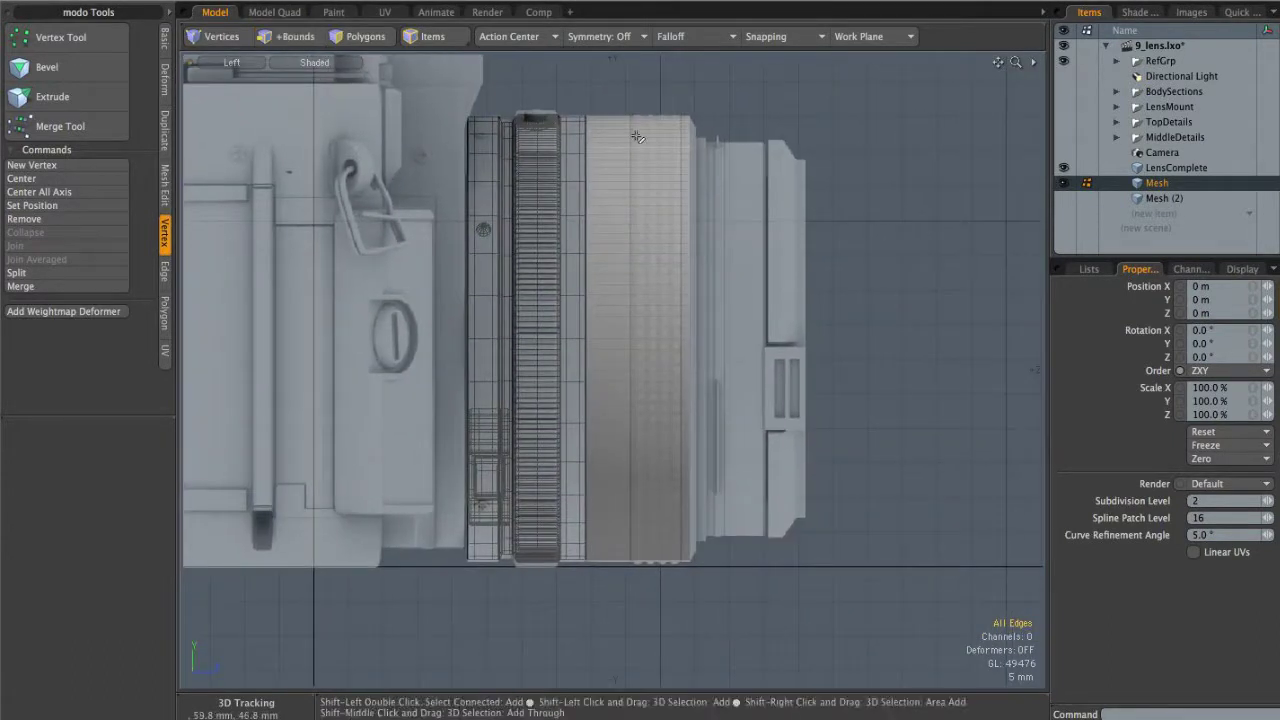
key("shift+c")
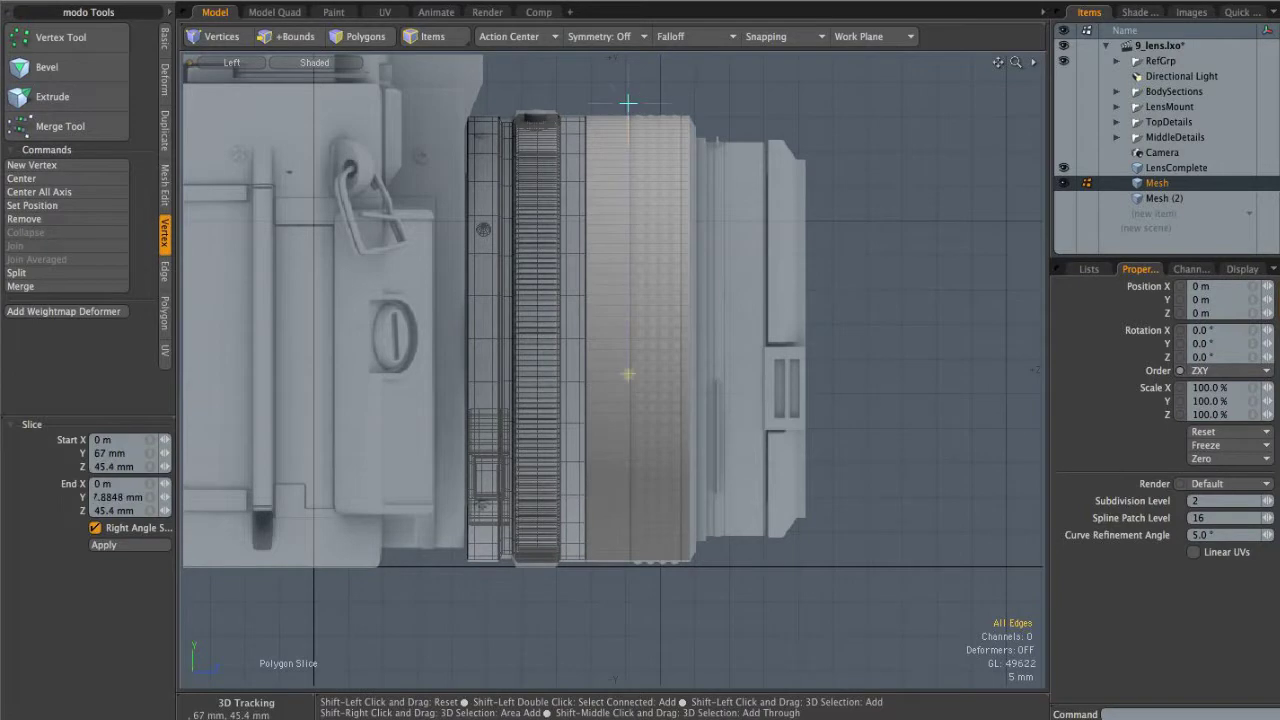
key("space")
left_click_drag(611, 597, 681, 616, "ctrl")
key("shift+c")
key("space")
Step: Select the rear slice's edge loop and move it to line up with the textured grip's border
left_click_drag(663, 389, 796, 345, "ctrl+alt")
double_click(614, 325)
key("w")
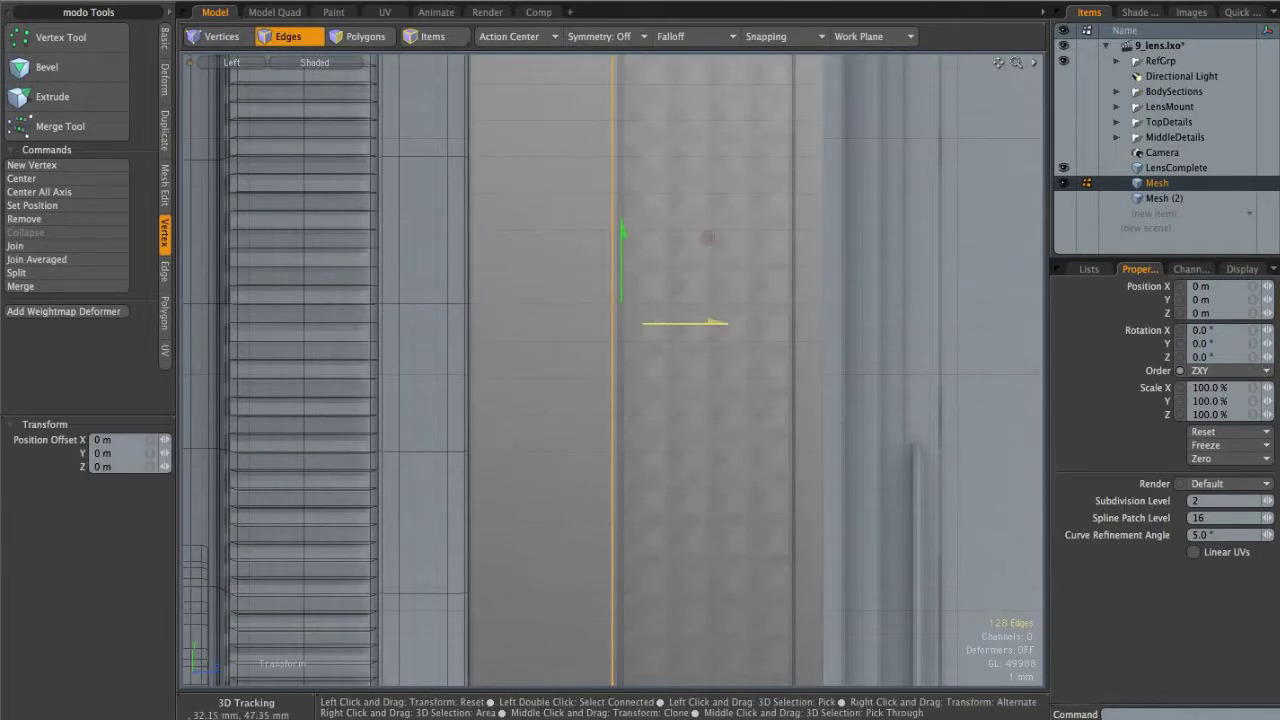
key("space")
left_click(697, 268)
Step: Loop-slice the barrel's grip strip with a count of 3
left_click_drag(696, 291, 653, 323, "alt+shift")
key("alt+c")
left_click(661, 312)
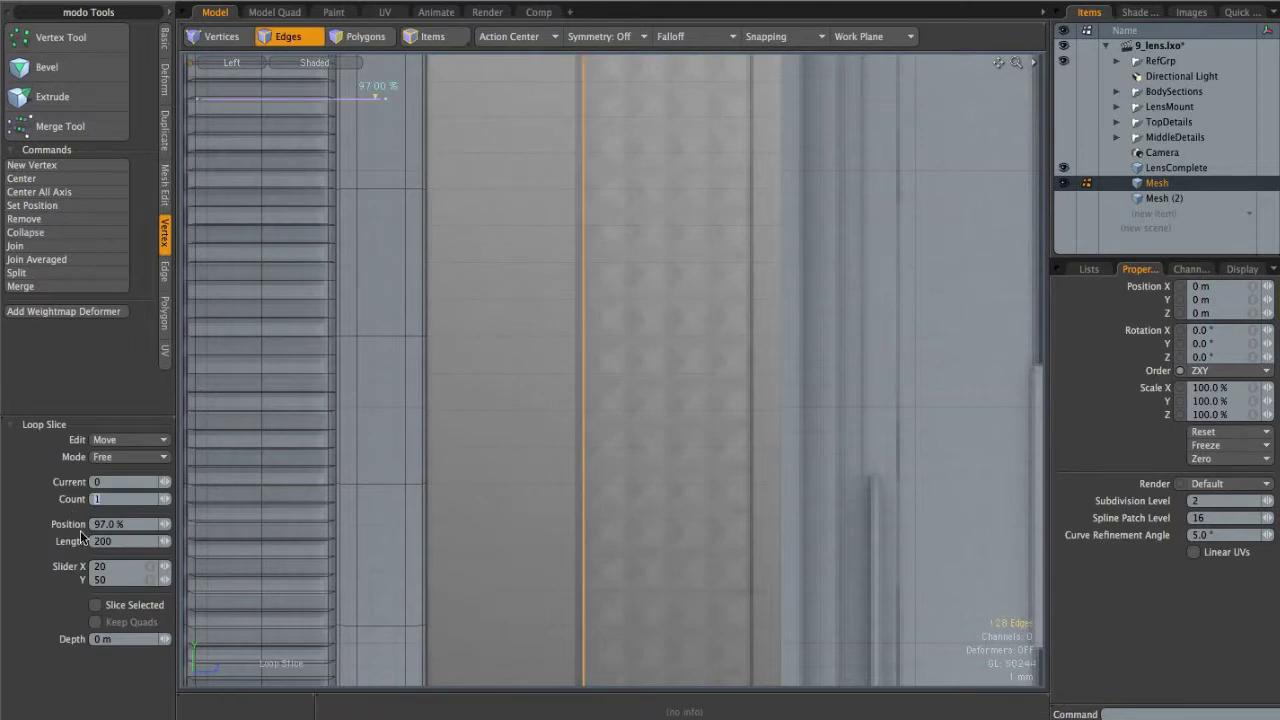
type("3")
left_click(667, 392)
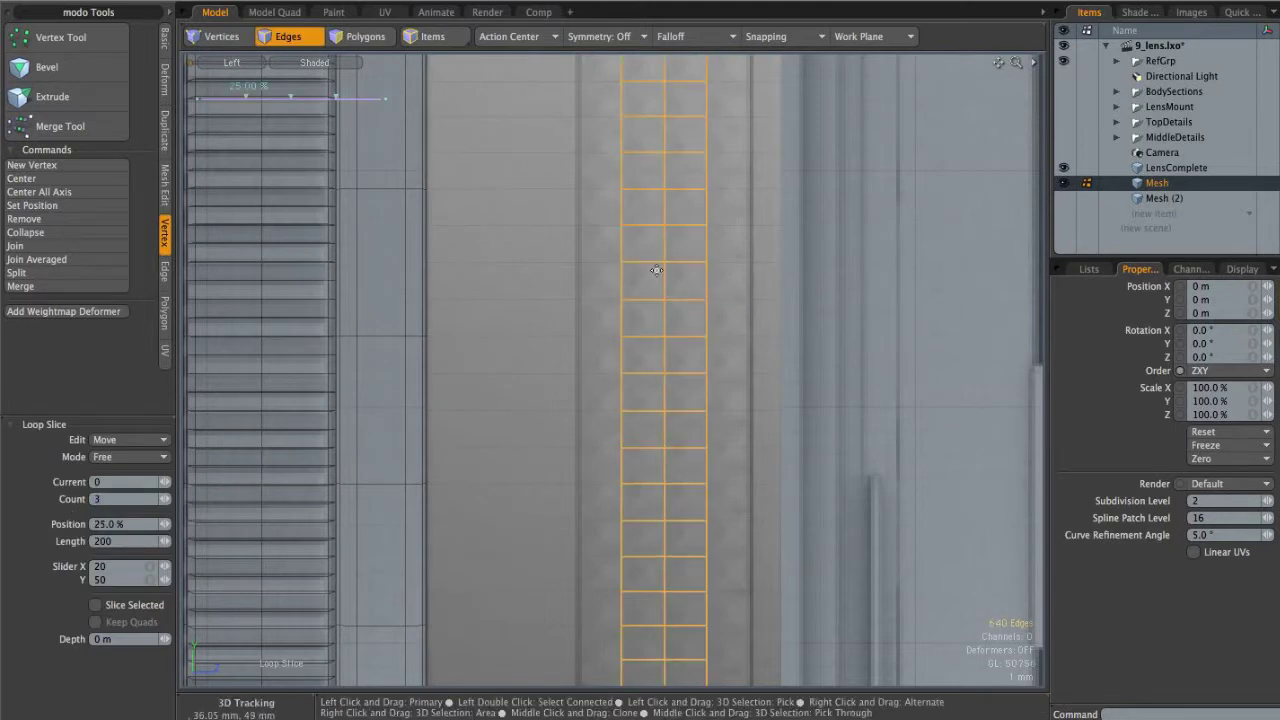
key("space")
Step: Return to the perspective view and clear the edge selection on the grip strip
key("ctrl+space")
left_click(722, 283)
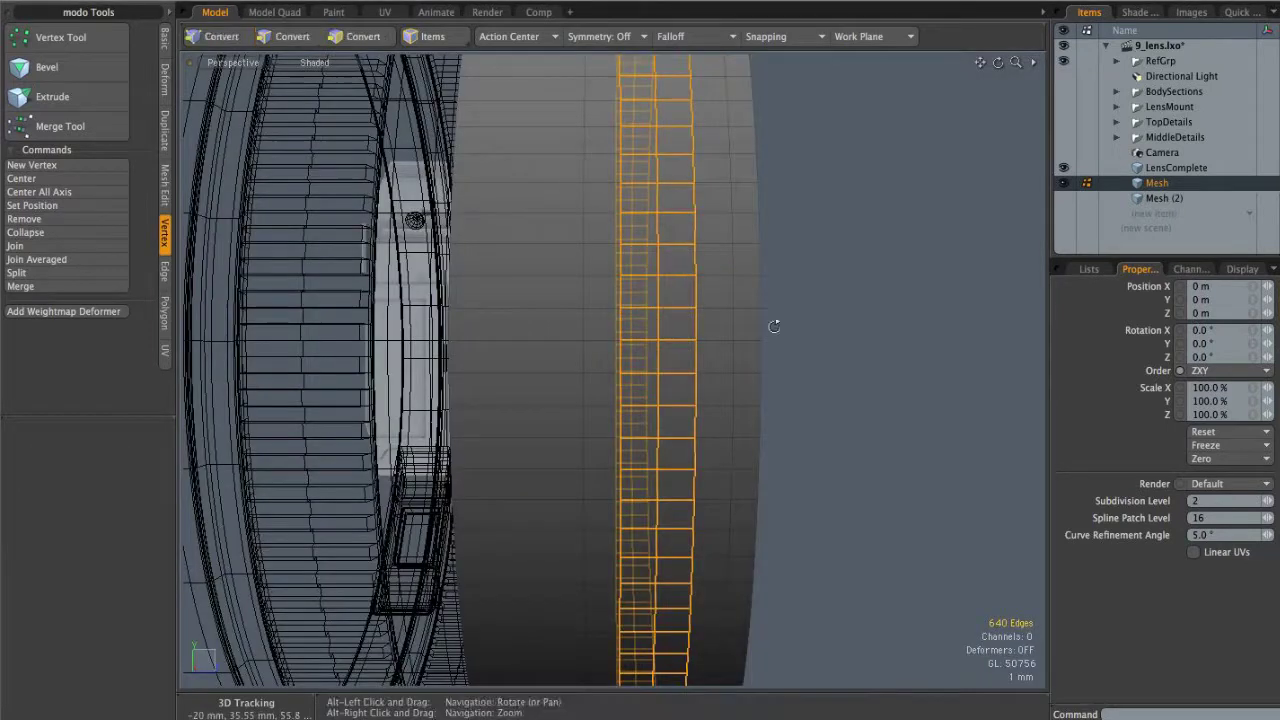
left_click_drag(776, 313, 846, 313, "alt")
left_click(891, 342)
left_click_drag(660, 372, 743, 392, "alt")
left_click_drag(654, 263, 639, 304, "alt")
Step: Select the four sliced polygon loops that make up the grip strip all around the barrel
key("3")
left_click_drag(749, 268, 676, 306, "alt")
scroll(676, 314, "up", 5)
left_click_drag(647, 246, 643, 286)
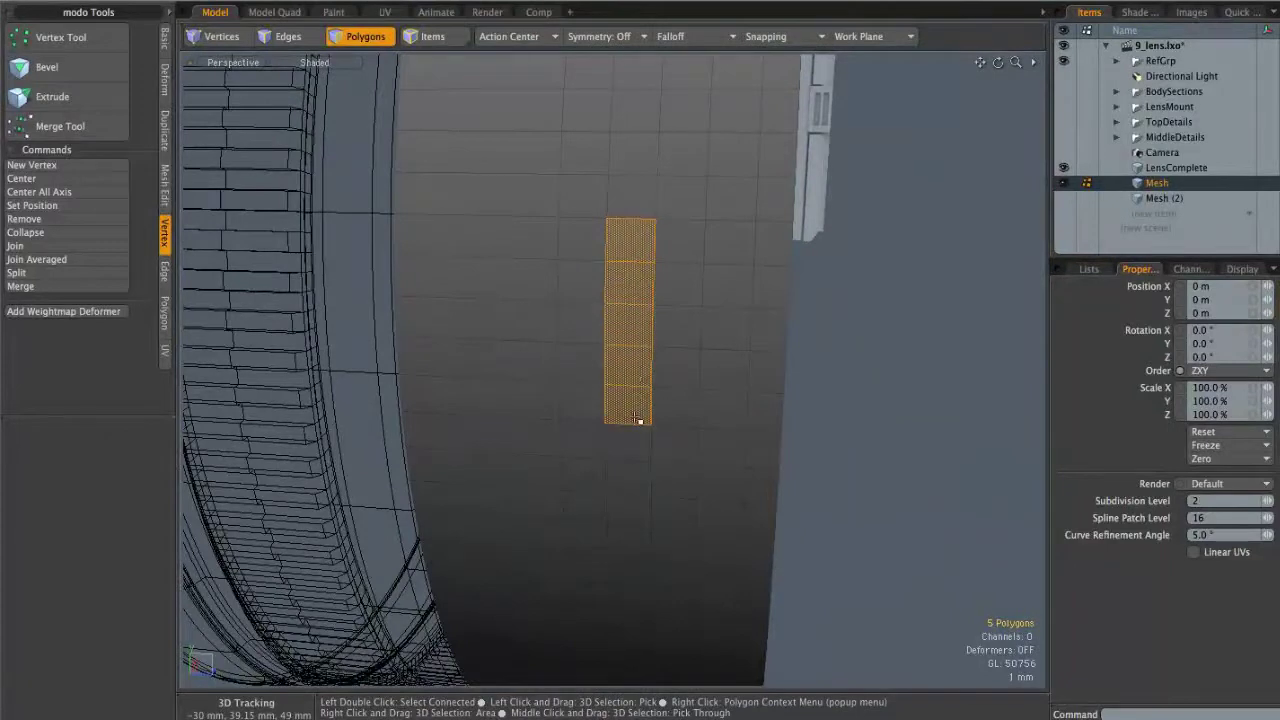
left_click_drag(634, 407, 602, 396, "alt")
key("l")
left_click_drag(673, 379, 666, 334, "alt")
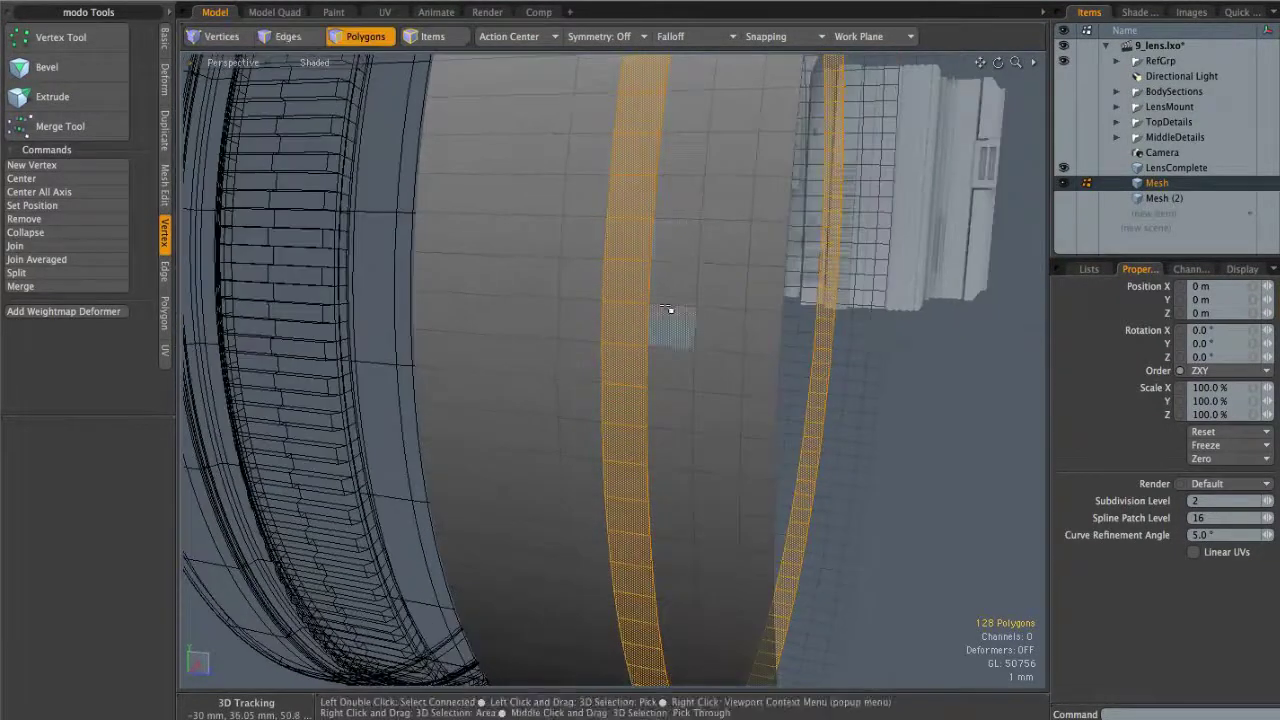
left_click(679, 236, "shift")
key("l")
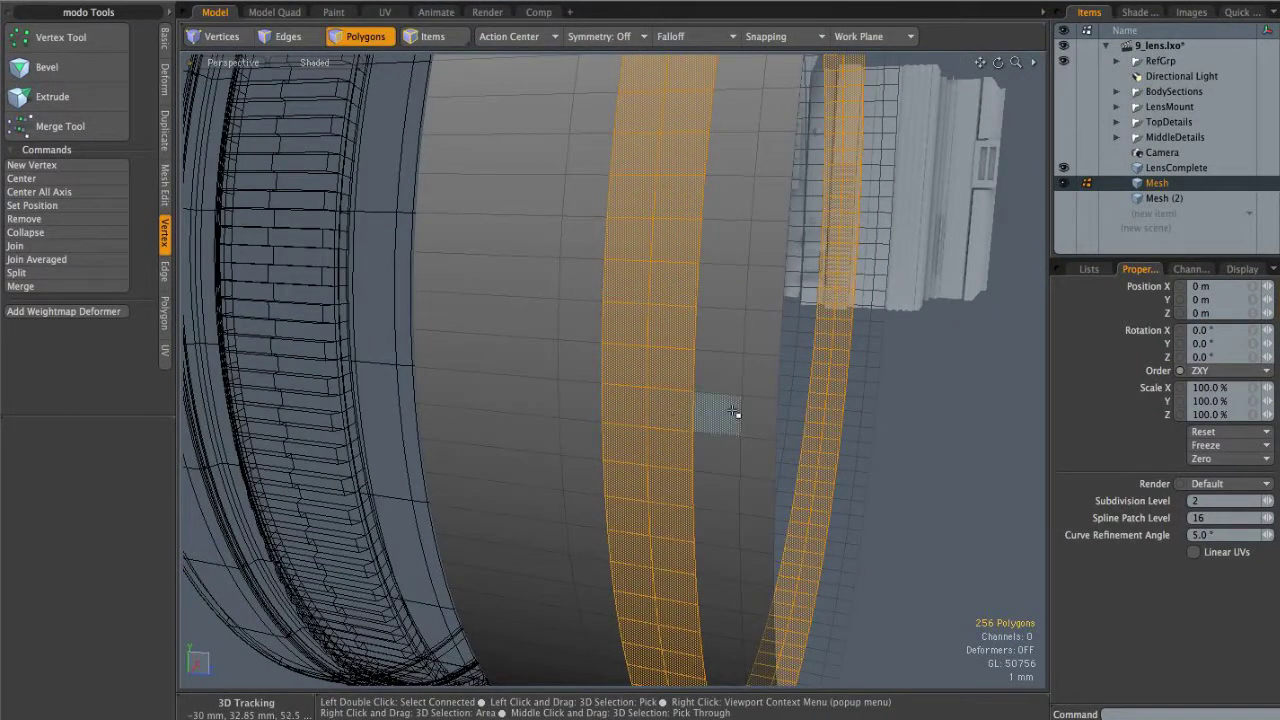
key("shift+Up")
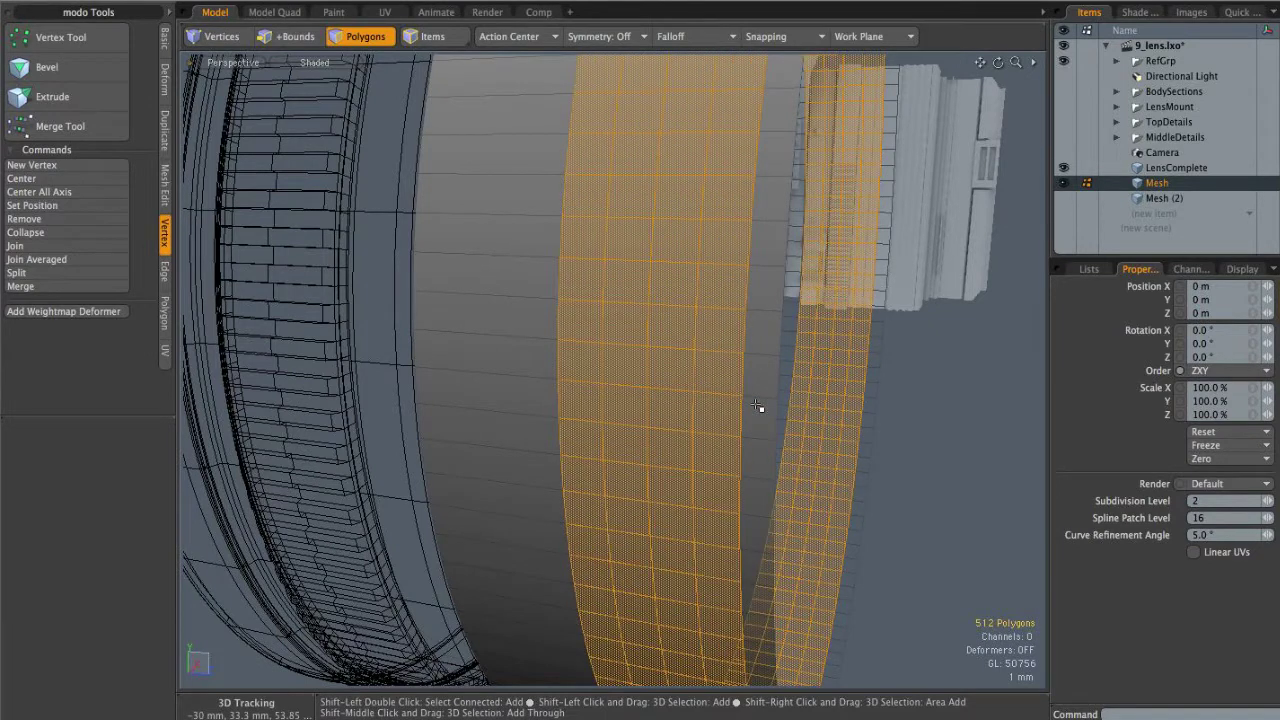
Step: Bevel the selected grip polygons individually with a shift of 100 um and an inset of 110 um
left_click_drag(711, 390, 731, 306, "alt")
scroll(688, 316, "up", 4)
key("b")
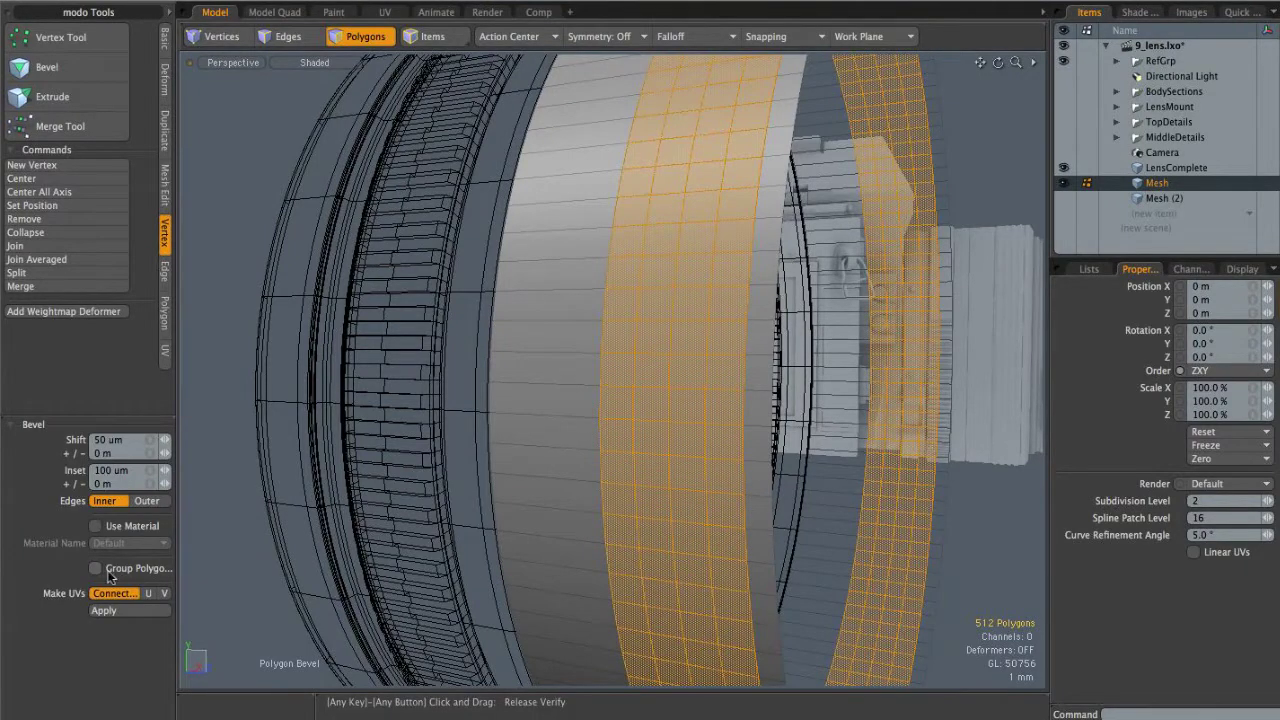
left_click_drag(654, 350, 592, 358, "alt")
left_click(668, 350)
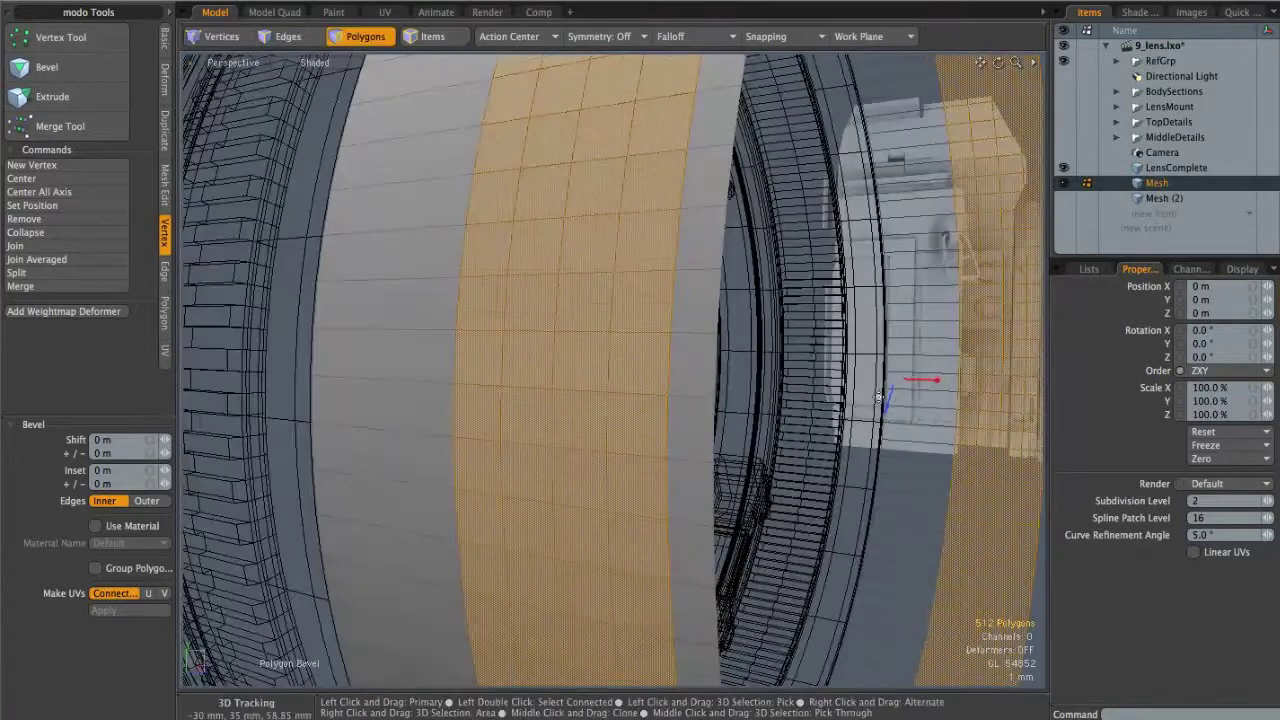
mouse_move(936, 380)
left_mouse_down()
mouse_move(900, 385)
mouse_move(935, 401)
left_mouse_up()
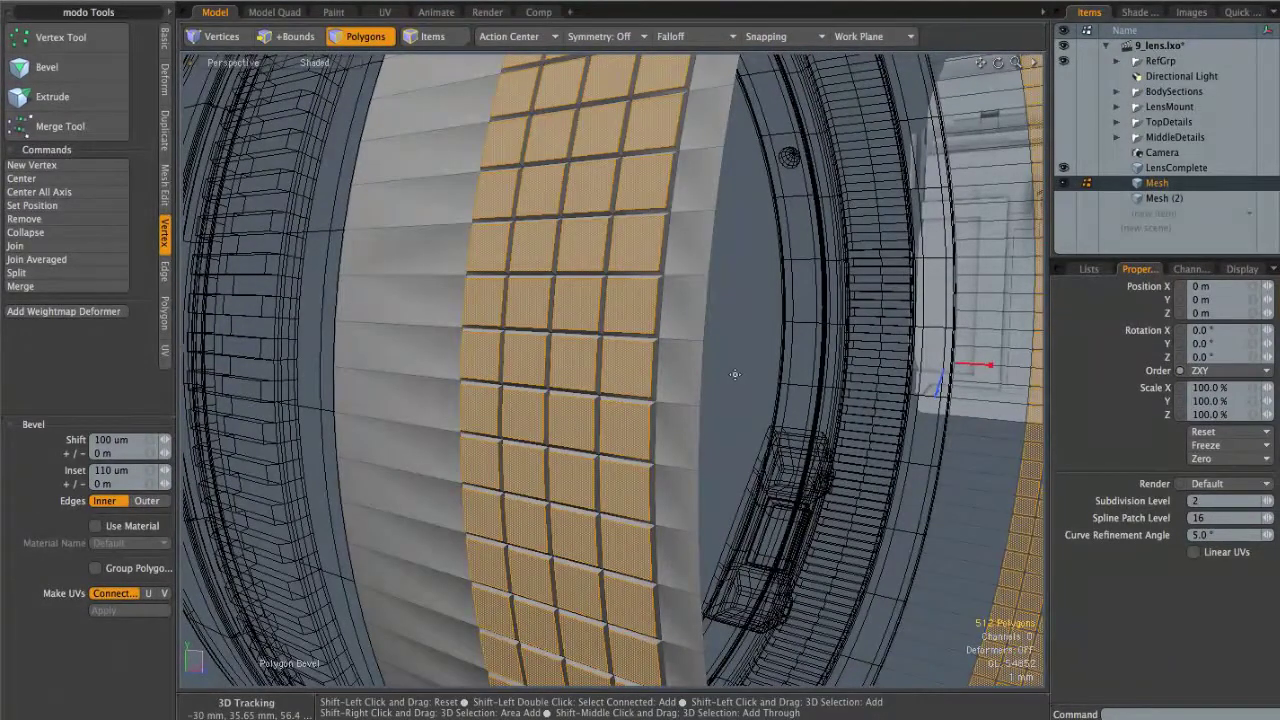
Step: Bevel the grip squares again with a shift of 300 um and an inset of 140 um, and add a final small bevel
left_click_drag(990, 362, 916, 380)
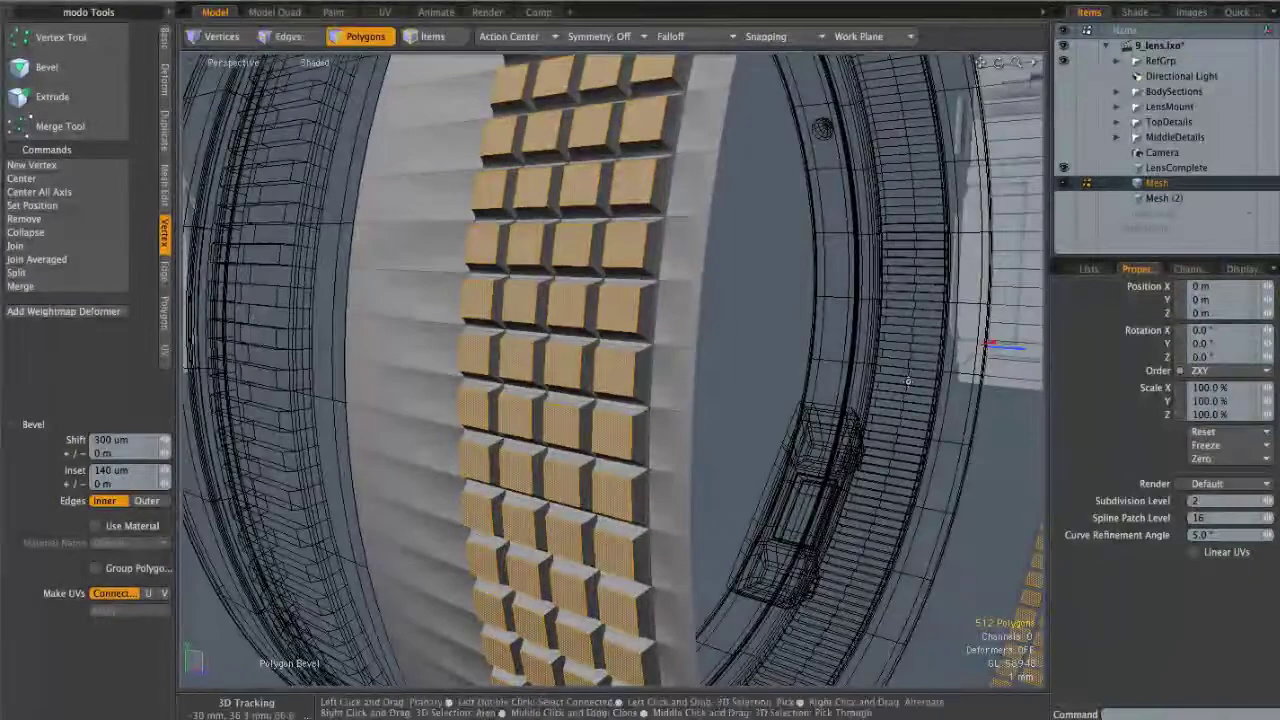
left_click_drag(986, 343, 1018, 348)
left_click_drag(515, 368, 670, 305, "alt")
key("q")
left_click(780, 370)
left_click_drag(780, 370, 668, 348, "alt")
right_click_drag(668, 348, 797, 346, "alt")
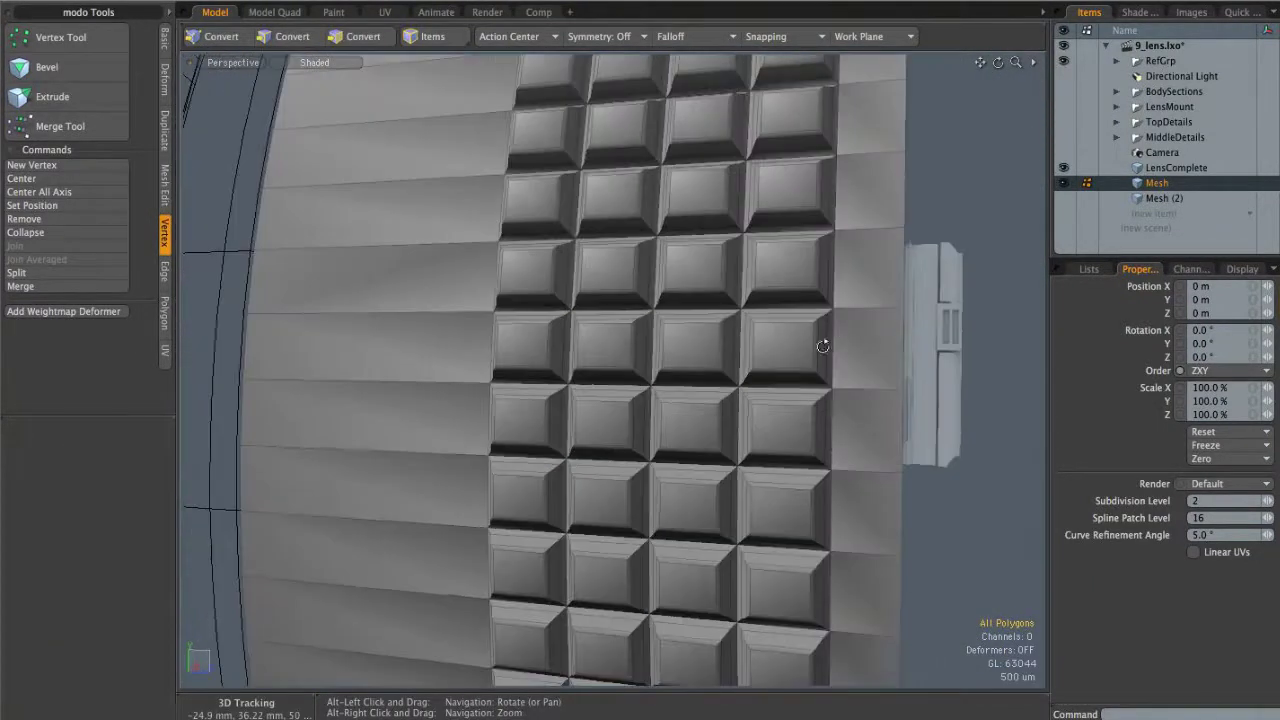
Step: Loop-slice the narrow strip behind the textured grip with a count of 1 at 80%
left_click_drag(866, 344, 790, 355, "alt")
key("2")
left_click(783, 313)
key("alt+c")
left_click(749, 356)
type("1")
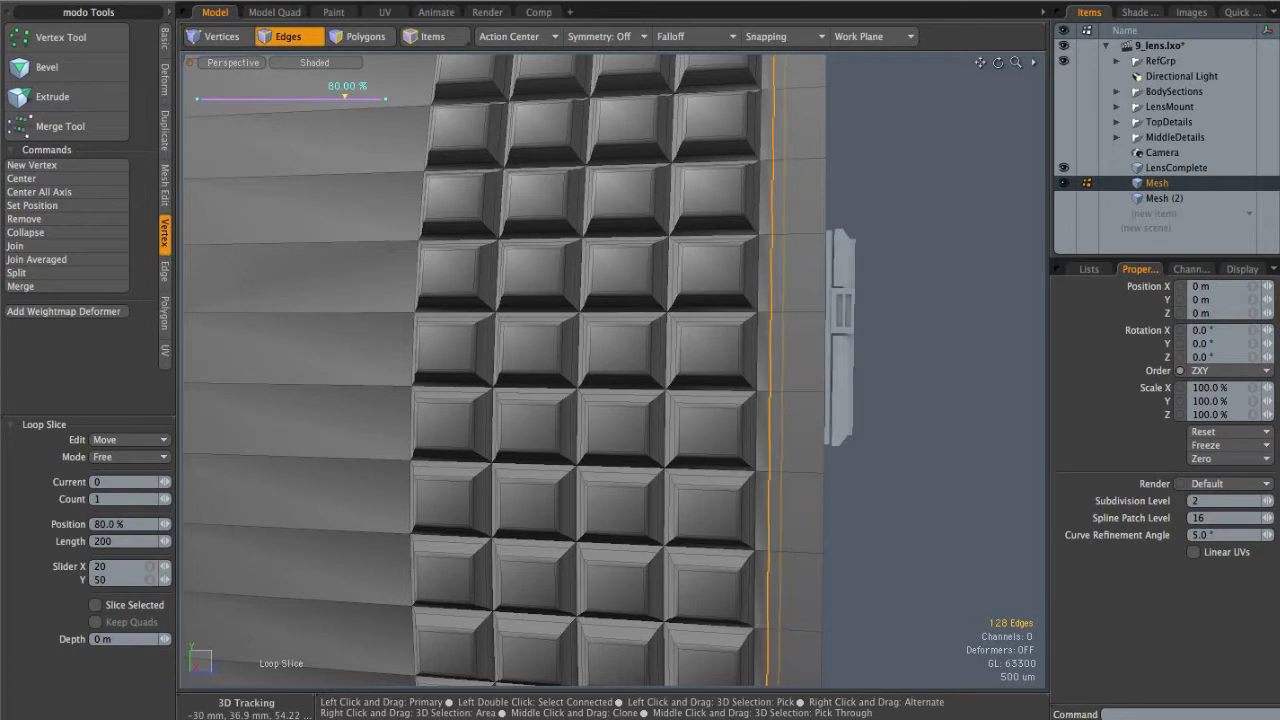
type("q")
left_click(931, 352)
Step: Loop-slice the smooth band in front of the textured grip
left_click_drag(385, 345, 535, 345, "alt+shift")
left_click_drag(535, 345, 270, 296, "alt")
left_click(556, 294)
key("alt+c")
key("q")
left_click(266, 296)
Step: Extend the barrel's front border edge loop and scale the new edges slightly inward
right_click_drag(270, 298, 295, 302, "alt")
left_click_drag(295, 302, 430, 290, "alt")
double_click(529, 262)
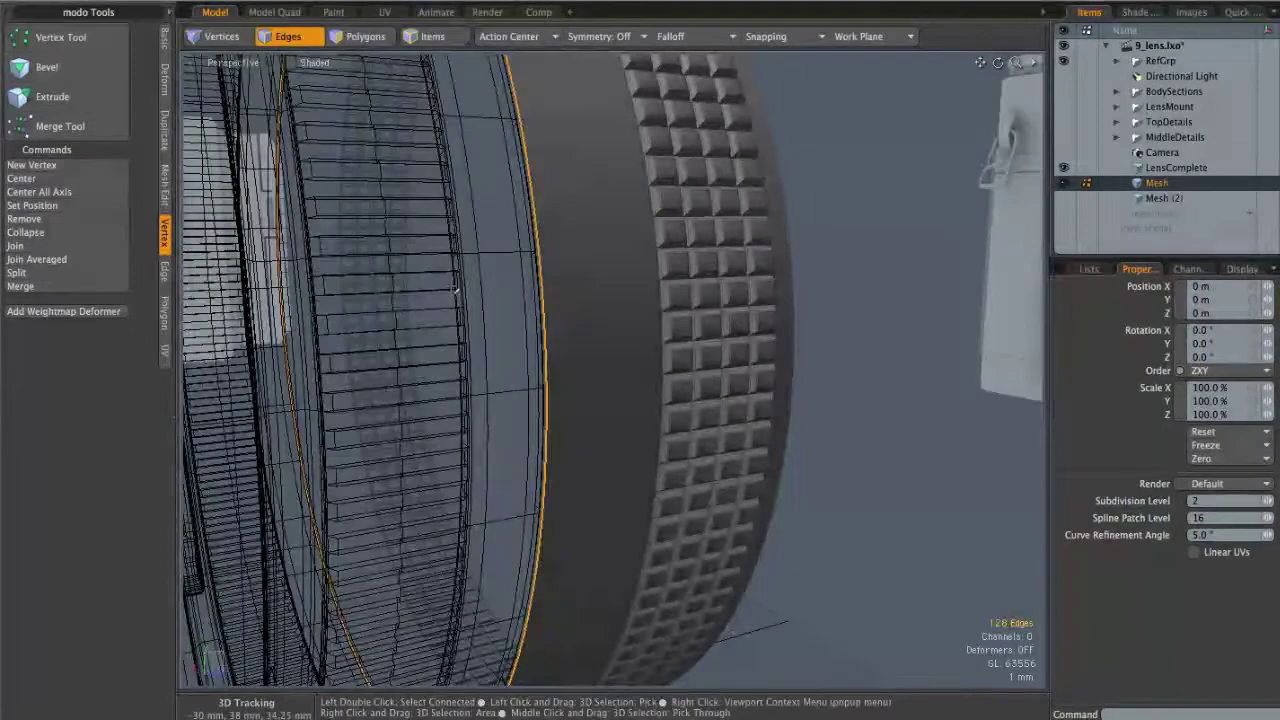
key("z")
left_click(414, 288)
key("r")
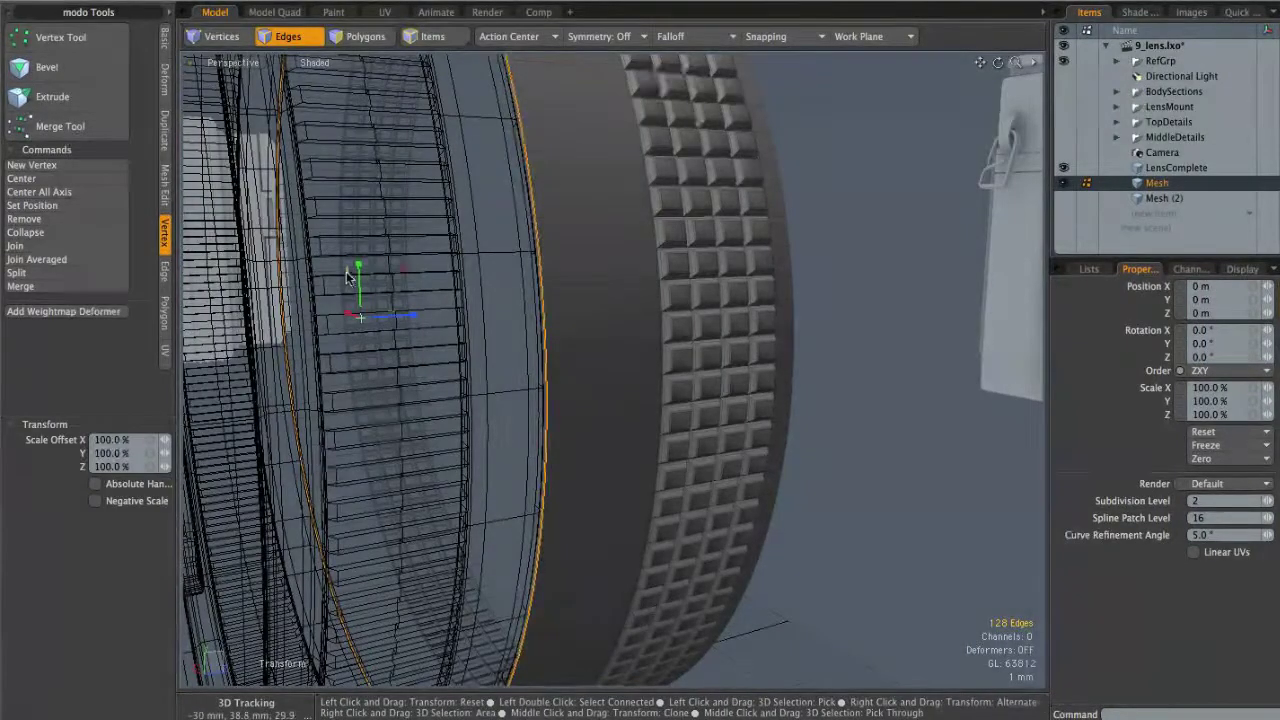
left_click_drag(347, 272, 339, 273)
key("space")
Step: Bevel the corner edge loop of the barrel's front rim with an inset of 100 um
left_click(570, 302)
right_click_drag(575, 303, 685, 304, "alt")
double_click(530, 253)
mouse_move(586, 269)
left_mouse_down("alt")
mouse_move(534, 257)
mouse_move(580, 281)
left_mouse_up("alt")
key("b")
left_click(546, 311)
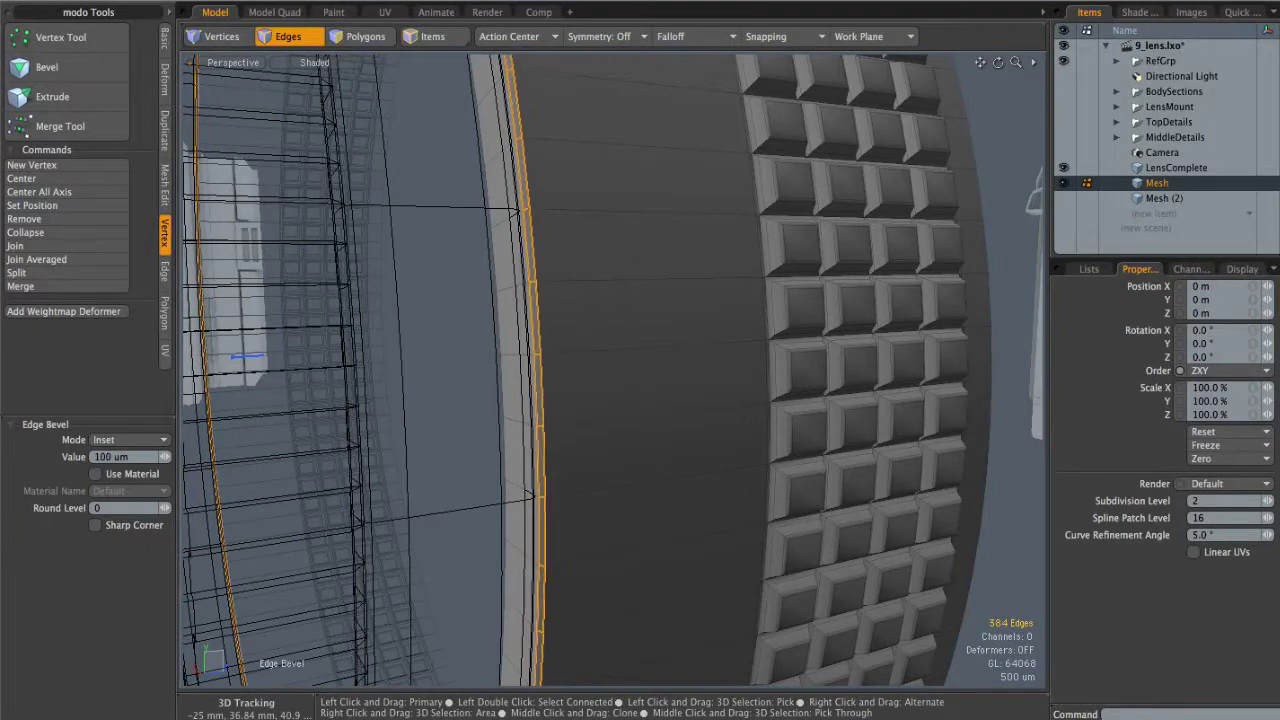
key("space")
left_click(596, 330)
Step: In the left view, extend the barrel's rear edge loop, move it back along the reference chamfer and scale it to 96%
right_click_drag(598, 330, 566, 337, "alt")
left_click_drag(566, 337, 740, 271, "alt")
right_click_drag(740, 271, 759, 246, "alt")
left_click_drag(761, 246, 583, 336, "alt")
key("ctrl+space")
left_click(732, 292)
left_click_drag(655, 290, 620, 585, "alt+shift")
right_click_drag(540, 258, 581, 253, "alt")
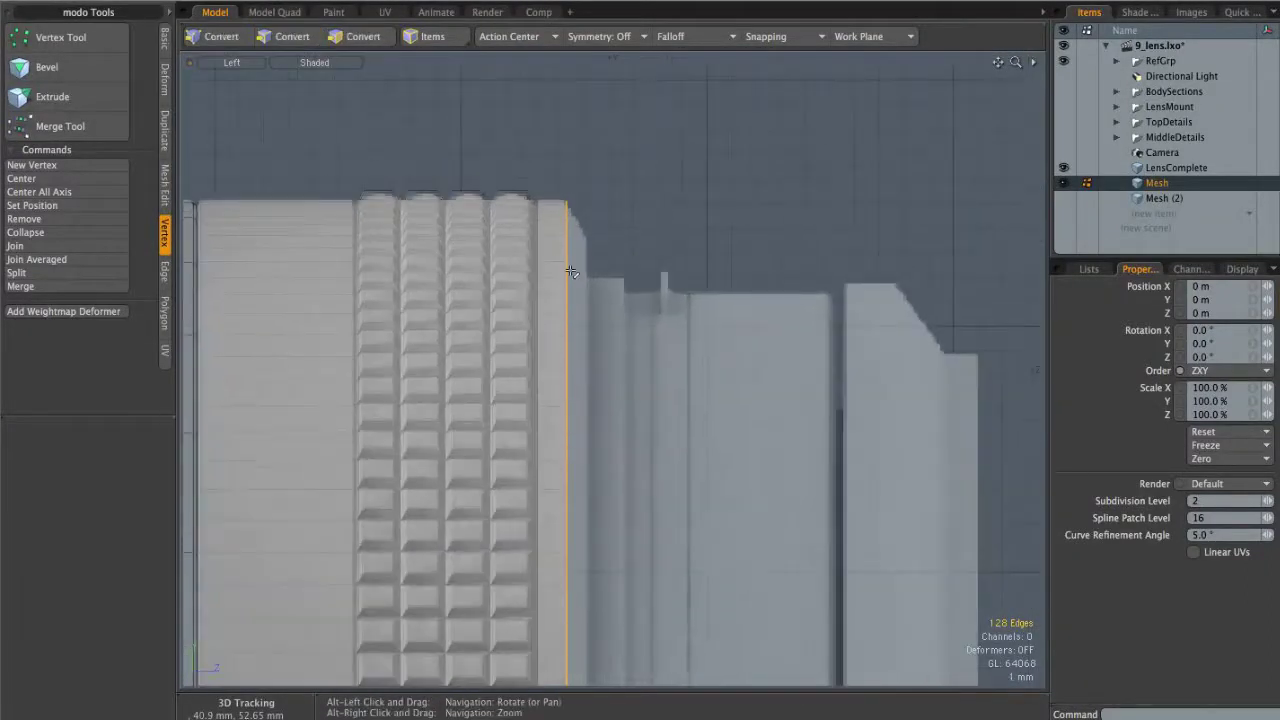
key("z")
key("w")
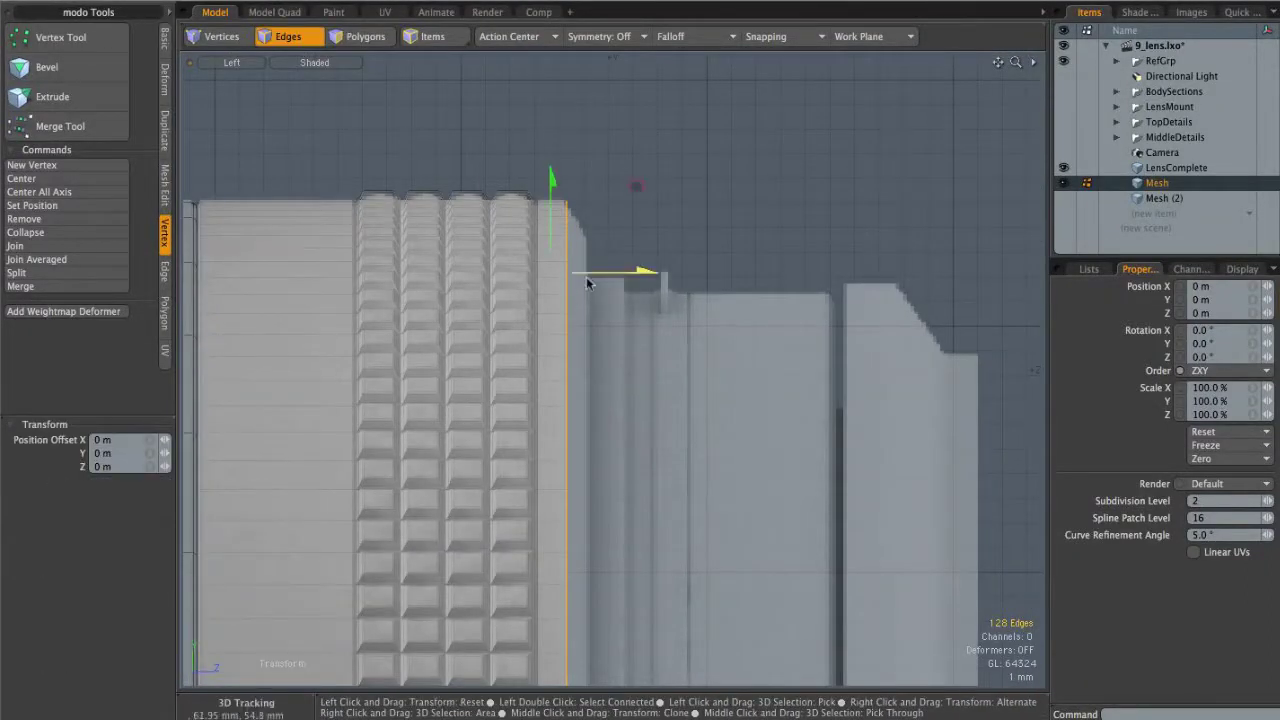
left_click_drag(675, 364, 619, 210, "ctrl+alt")
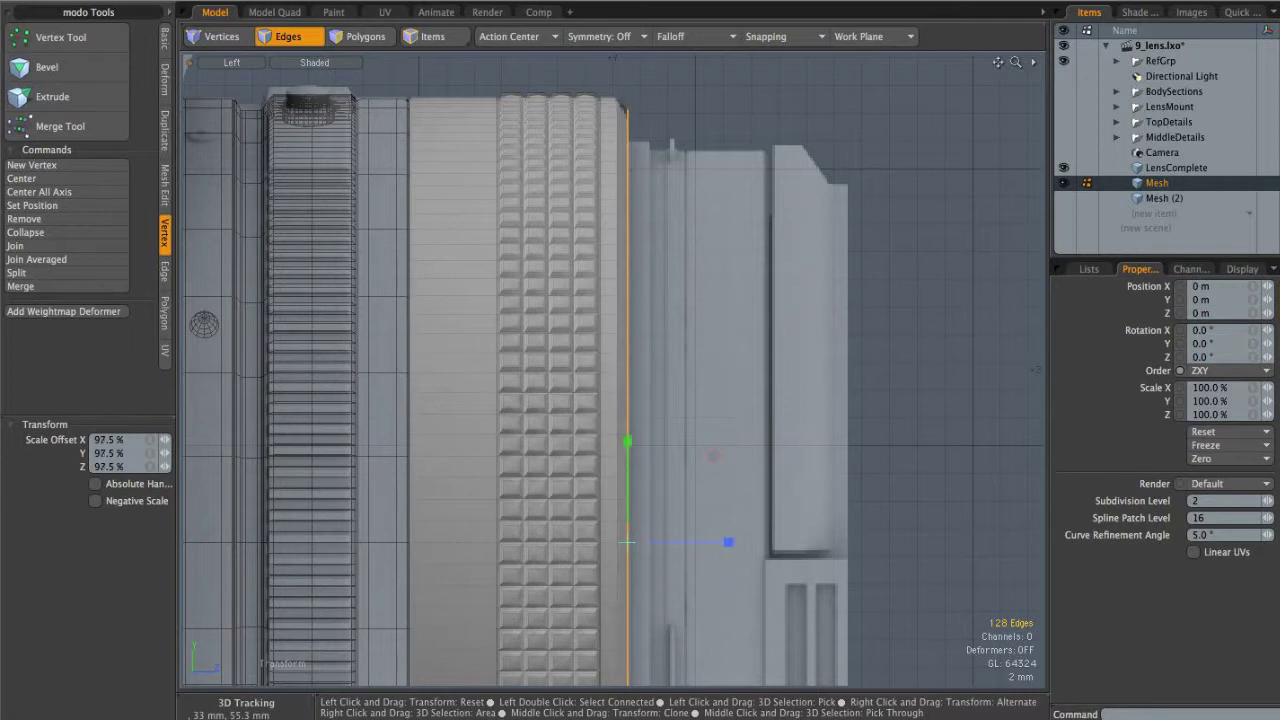
Step: In the front view, extend the rear edge loop again and scale it inward to match the reference ring
key("ctrl+space")
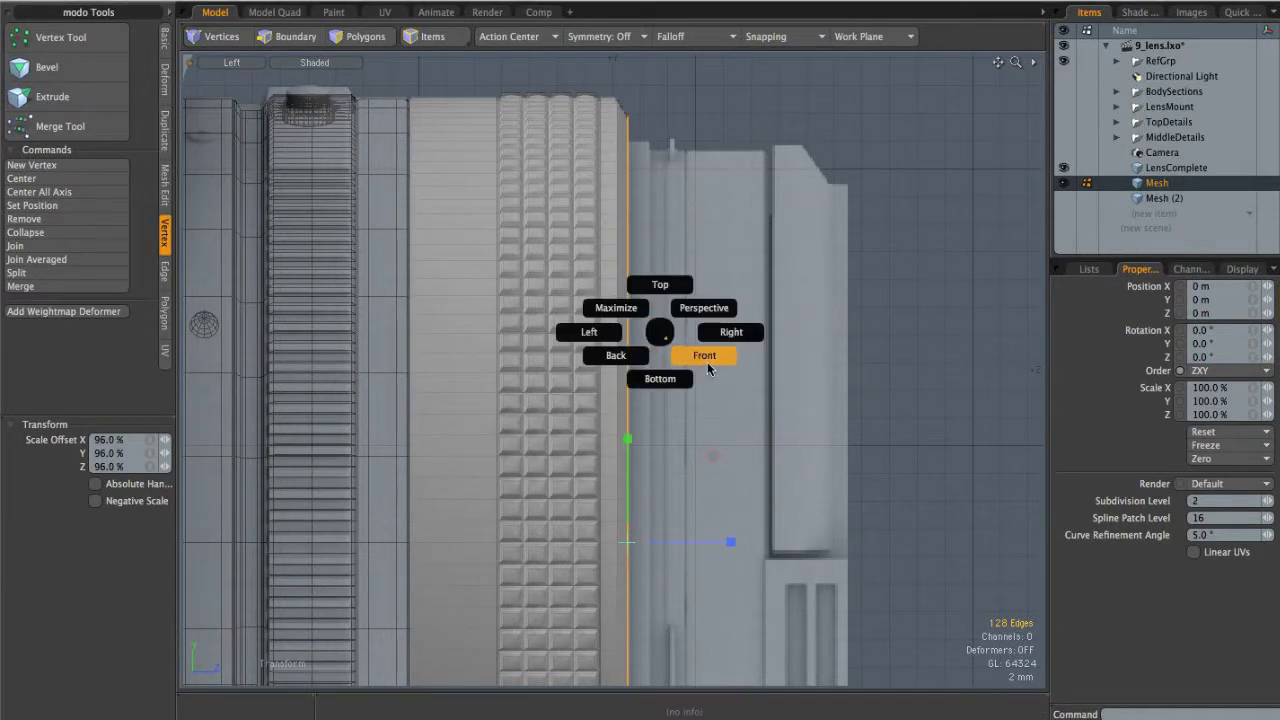
left_click(708, 366)
left_click_drag(709, 364, 667, 356, "ctrl+alt")
left_click_drag(667, 356, 539, 248, "alt+shift")
key("z")
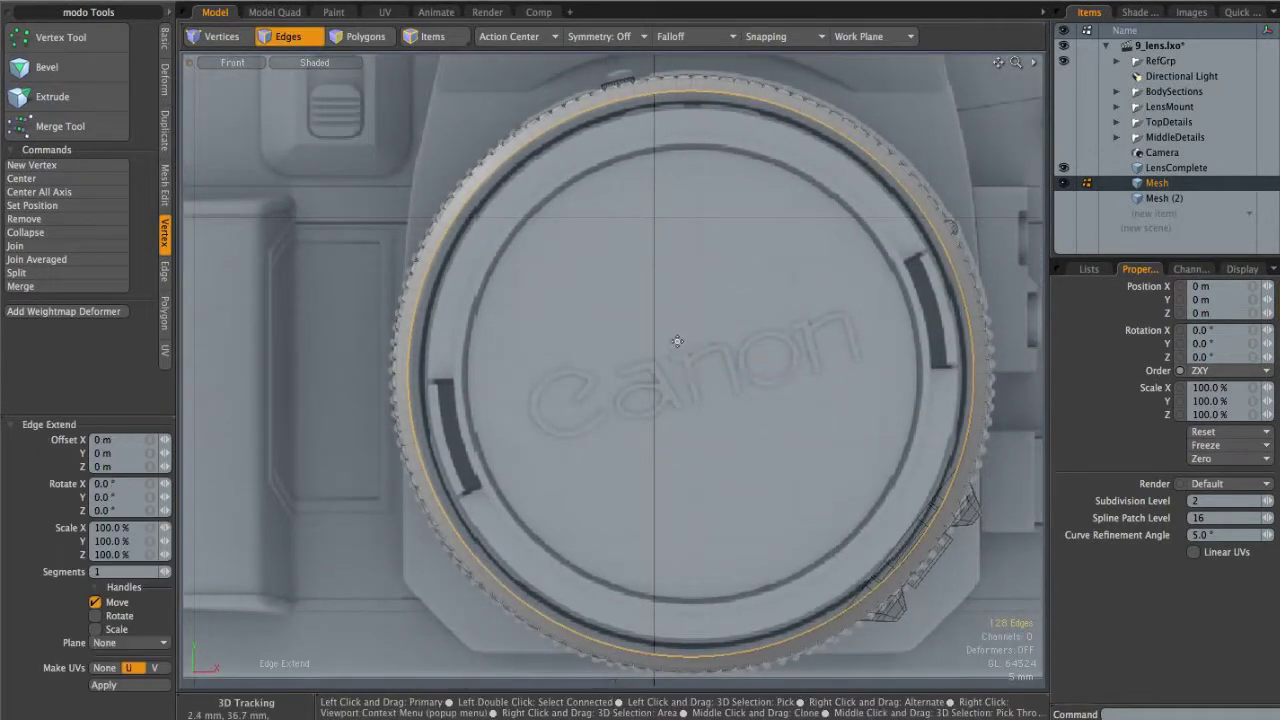
key("r")
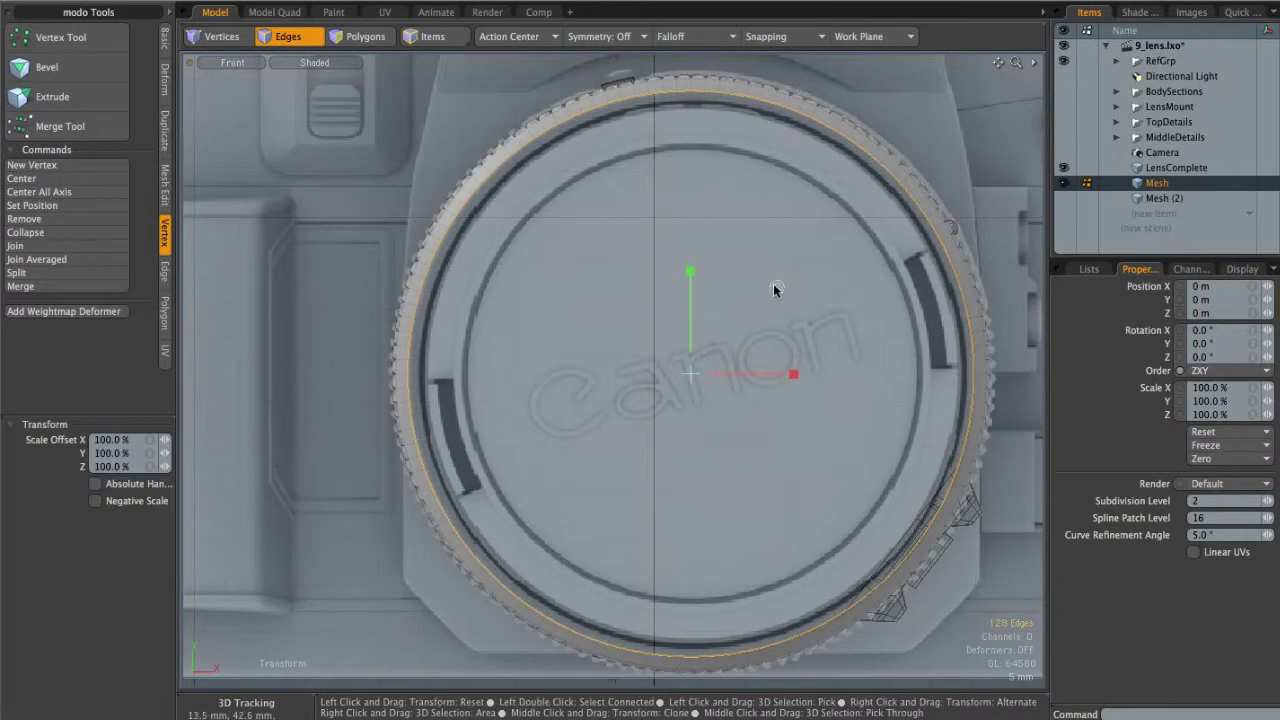
left_click_drag(779, 291, 786, 348)
Step: In the perspective view, extend the inner rear edge loop once more and move it into the barrel
key("ctrl+space")
left_click(798, 265)
key("z")
left_click_drag(712, 369, 644, 362)
key("q")
left_click(805, 380)
left_click_drag(623, 160, 600, 229, "alt")
scroll(636, 204, "up", 5)
left_click(626, 169)
scroll(714, 226, "up", 3)
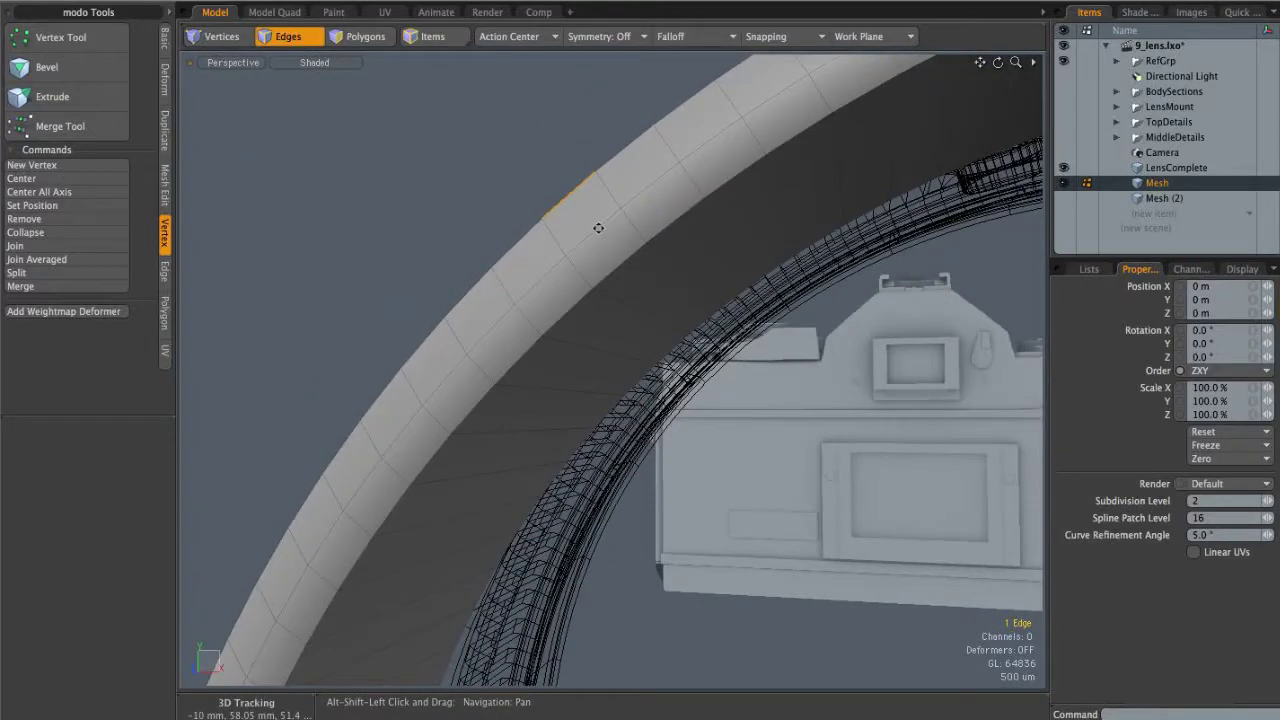
key("grave")
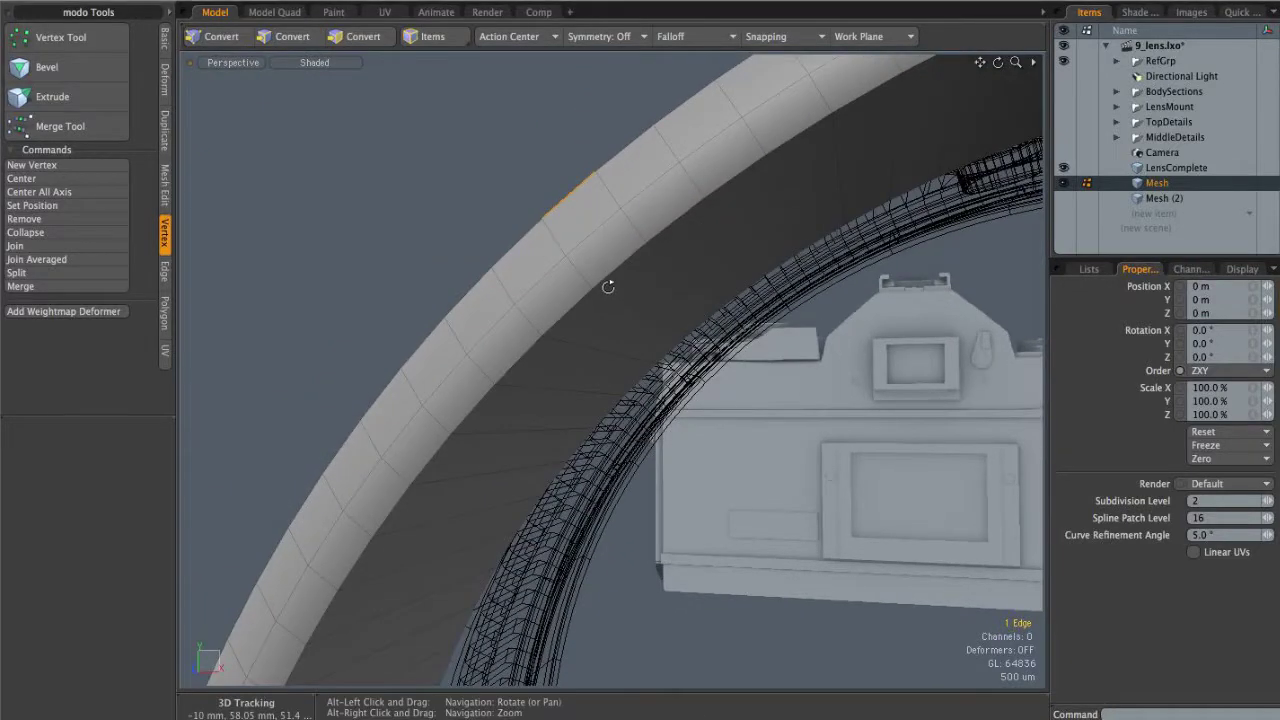
key("grave")
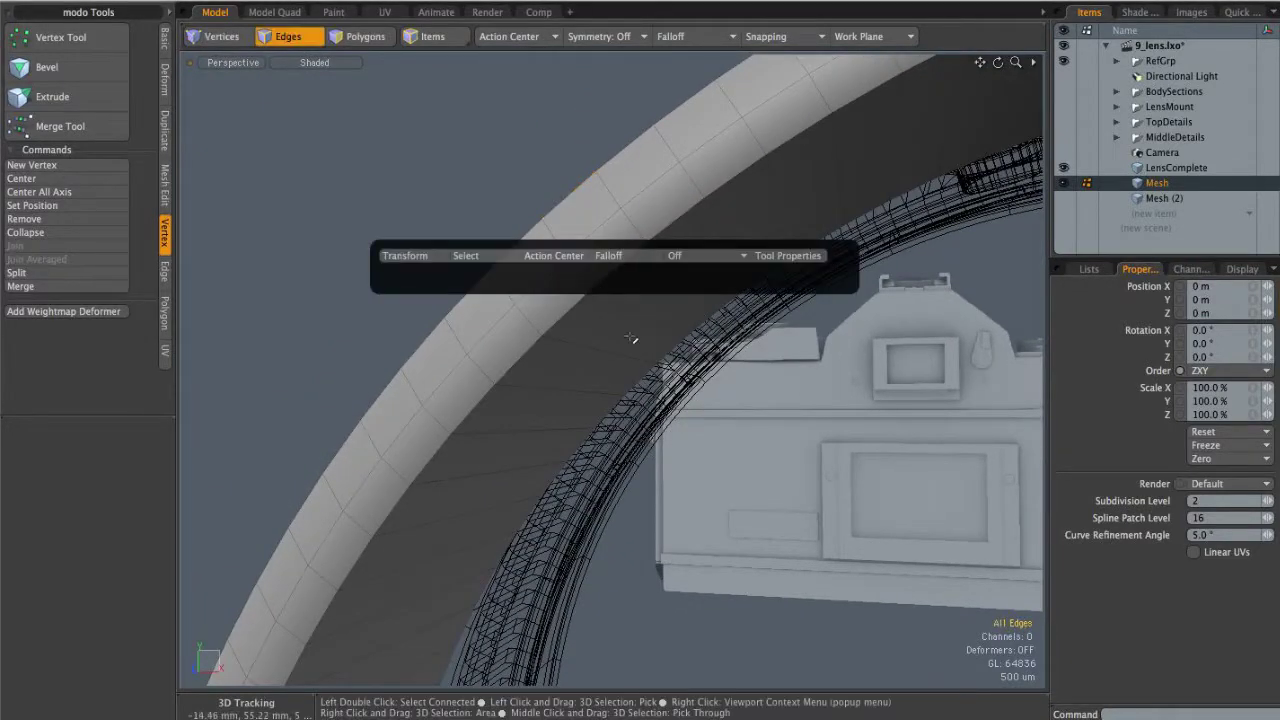
left_click_drag(627, 285, 582, 215, "alt")
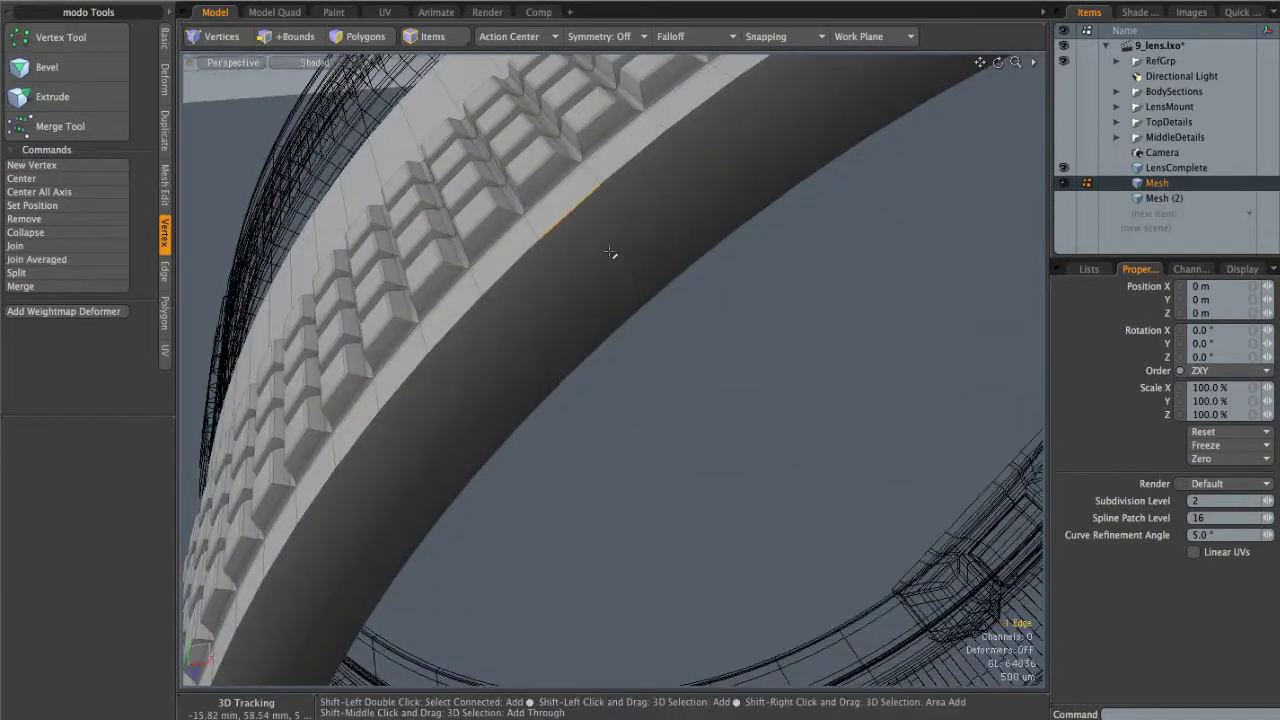
left_click_drag(691, 330, 629, 280, "alt")
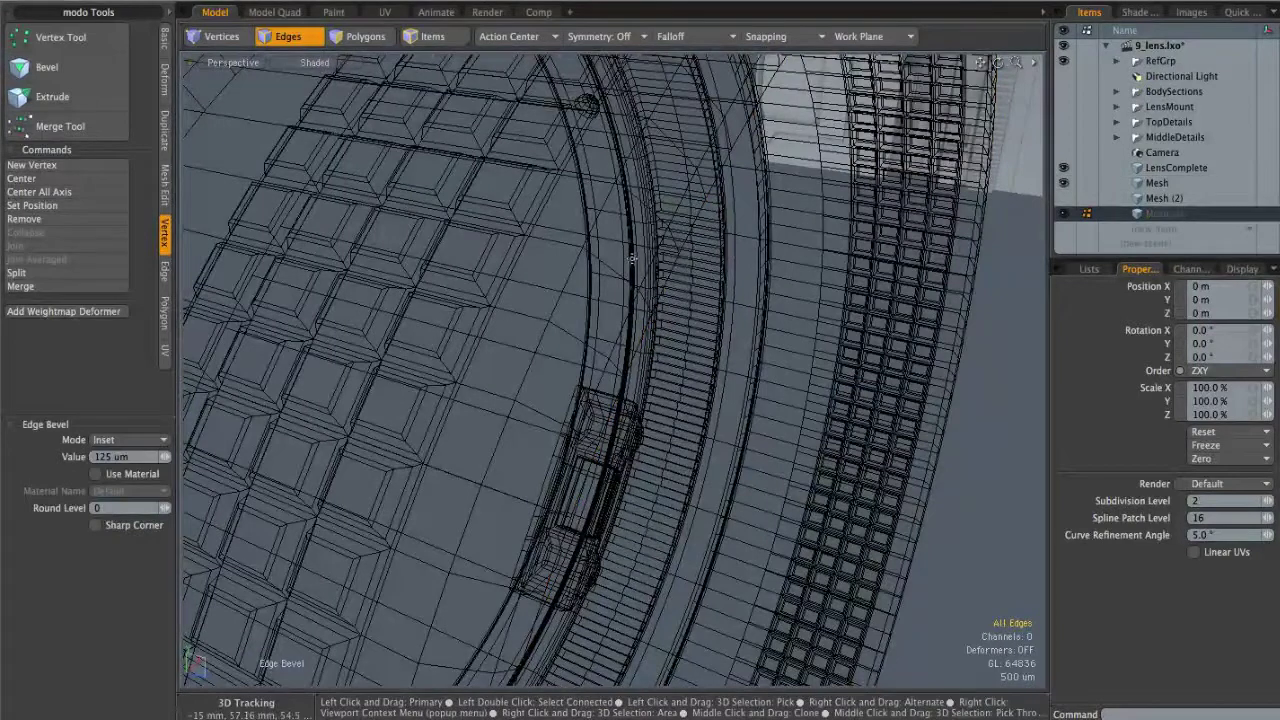
left_click(1157, 183)
Step: Select the three edge loops around the barrel's rear rim and bevel them
left_click(606, 213)
left_click_drag(606, 213, 512, 170, "alt")
left_click_drag(679, 291, 647, 294, "alt")
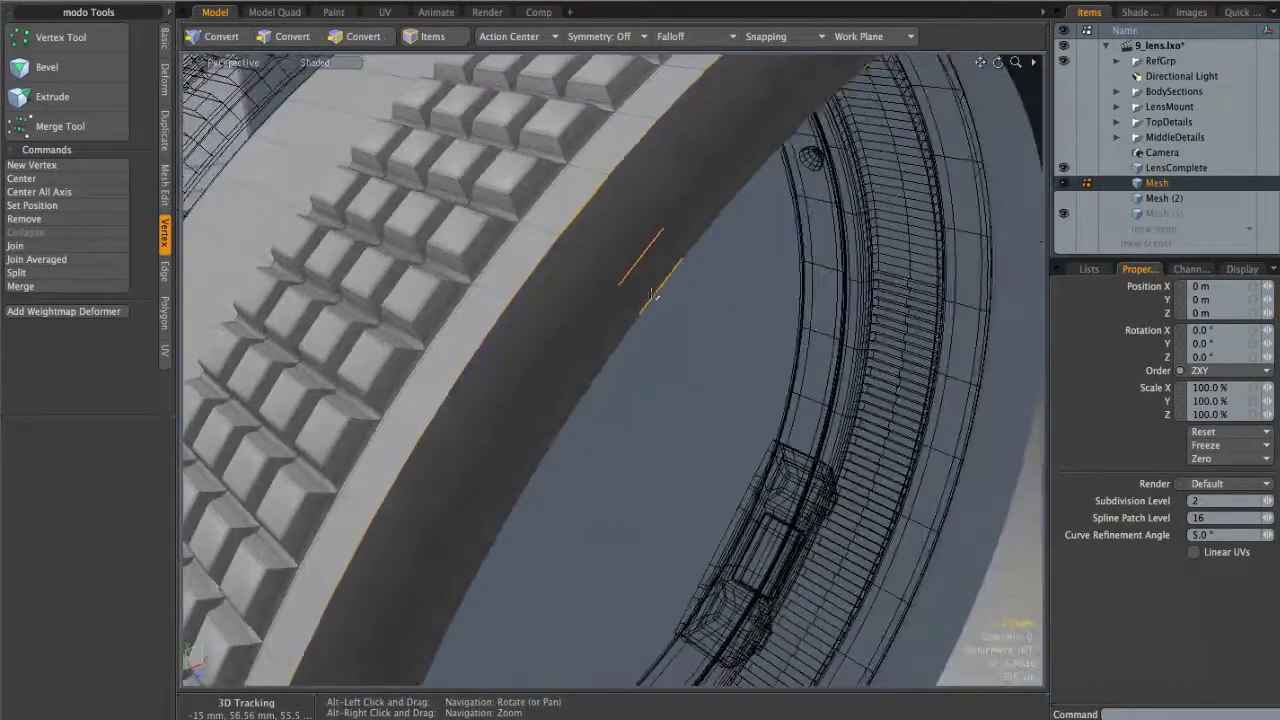
key("b")
left_click_drag(632, 251, 652, 251)
left_click(683, 350)
Step: Cut the finished grip section's polygons from Mesh and paste them into LensComplete
mouse_move(683, 350)
left_mouse_down("alt")
mouse_move(694, 243)
mouse_move(686, 280)
mouse_move(629, 329)
mouse_move(620, 363)
mouse_move(735, 382)
mouse_move(700, 335)
left_mouse_up("alt")
left_click_drag(700, 335, 622, 325, "alt")
key("3")
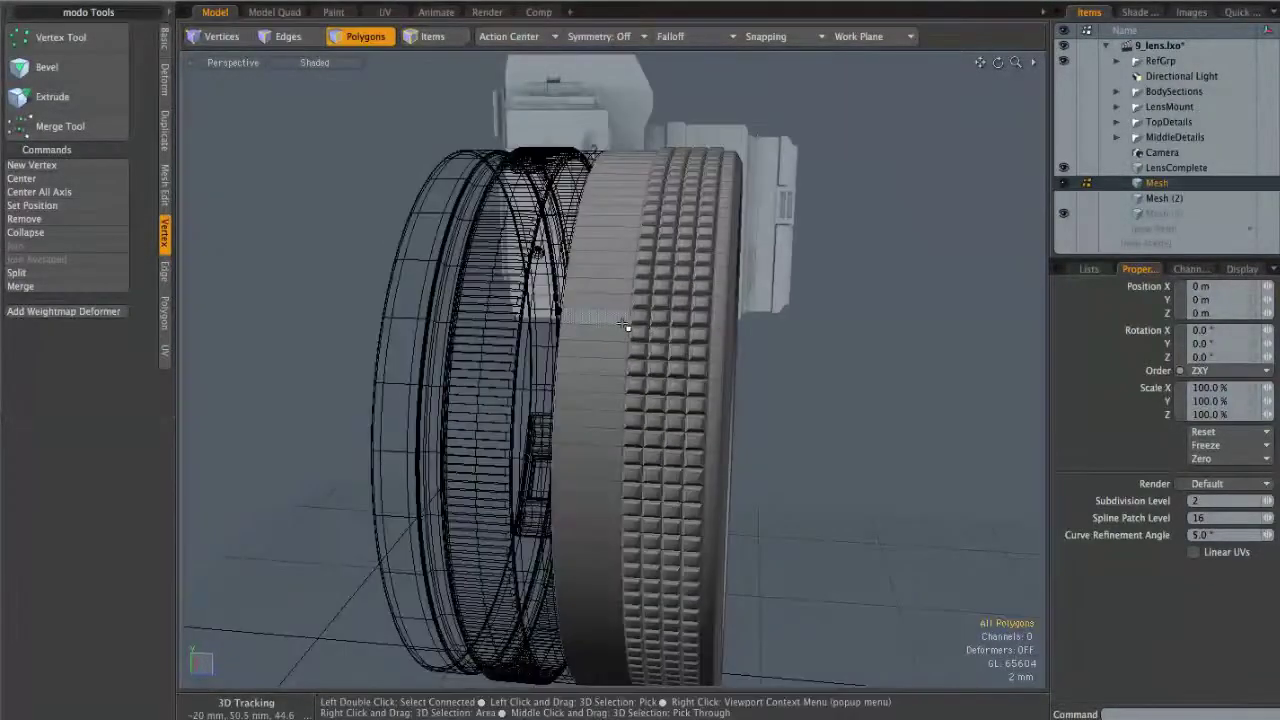
key("super+x")
left_click(1172, 170)
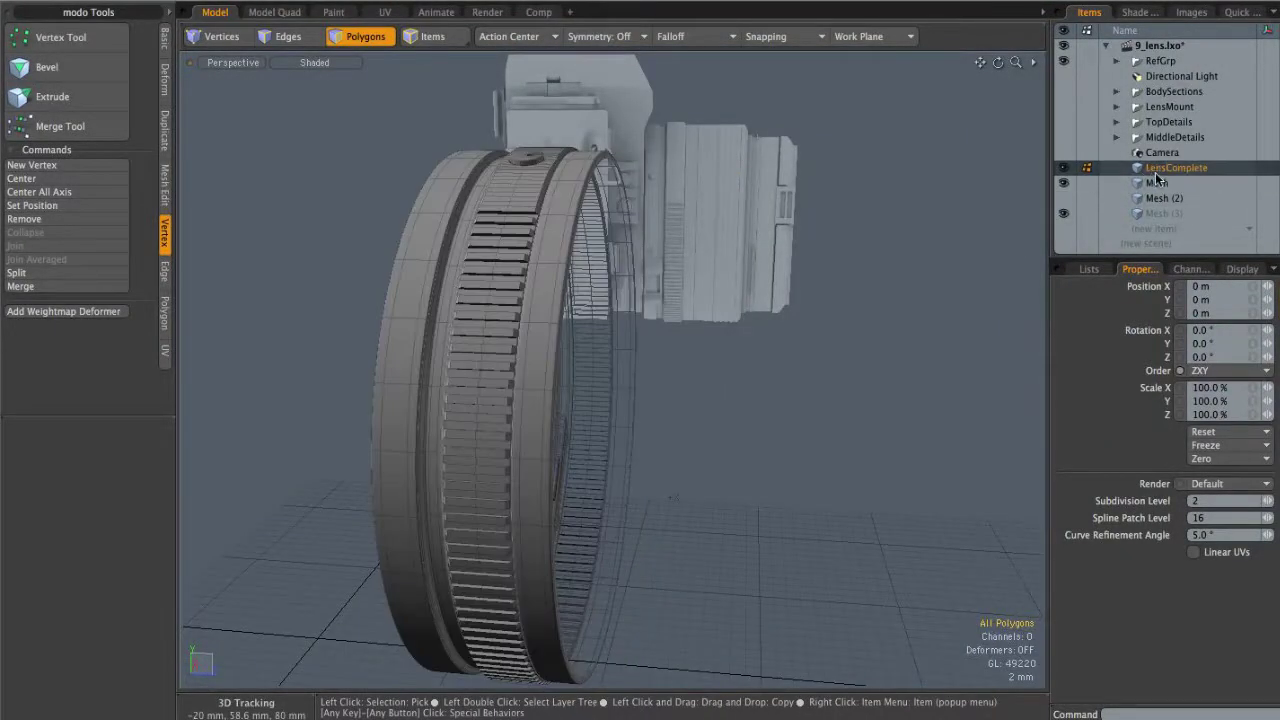
key("super+v")
left_click_drag(868, 298, 903, 391, "alt")
scroll(731, 328, "down", 5)
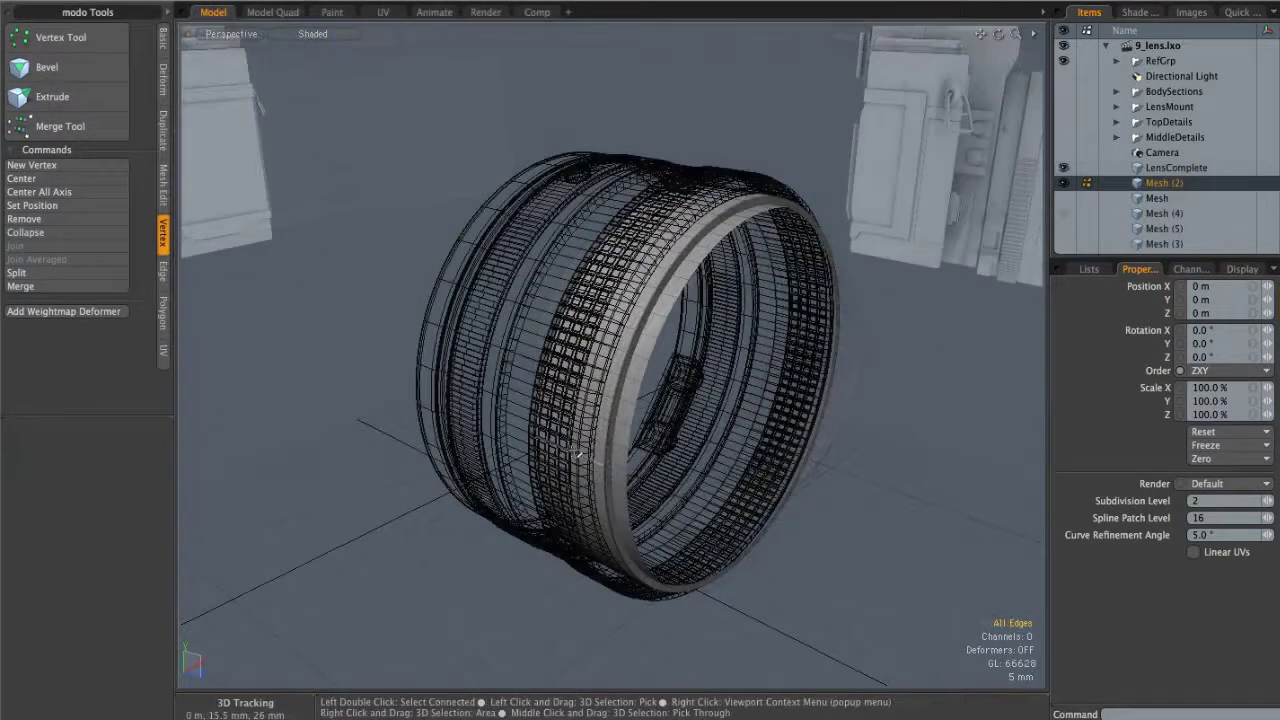
Step: Hide LensComplete and show the ring Mesh (2) over the reference in the left view
left_click_drag(640, 300, 703, 246, "alt")
left_click_drag(731, 366, 582, 319, "alt")
left_click(1063, 169)
left_click_drag(740, 312, 663, 263, "alt")
key("ctrl+space")
left_click(688, 305)
left_click_drag(593, 191, 585, 142, "alt")
left_click_drag(605, 74, 604, 151, "alt")
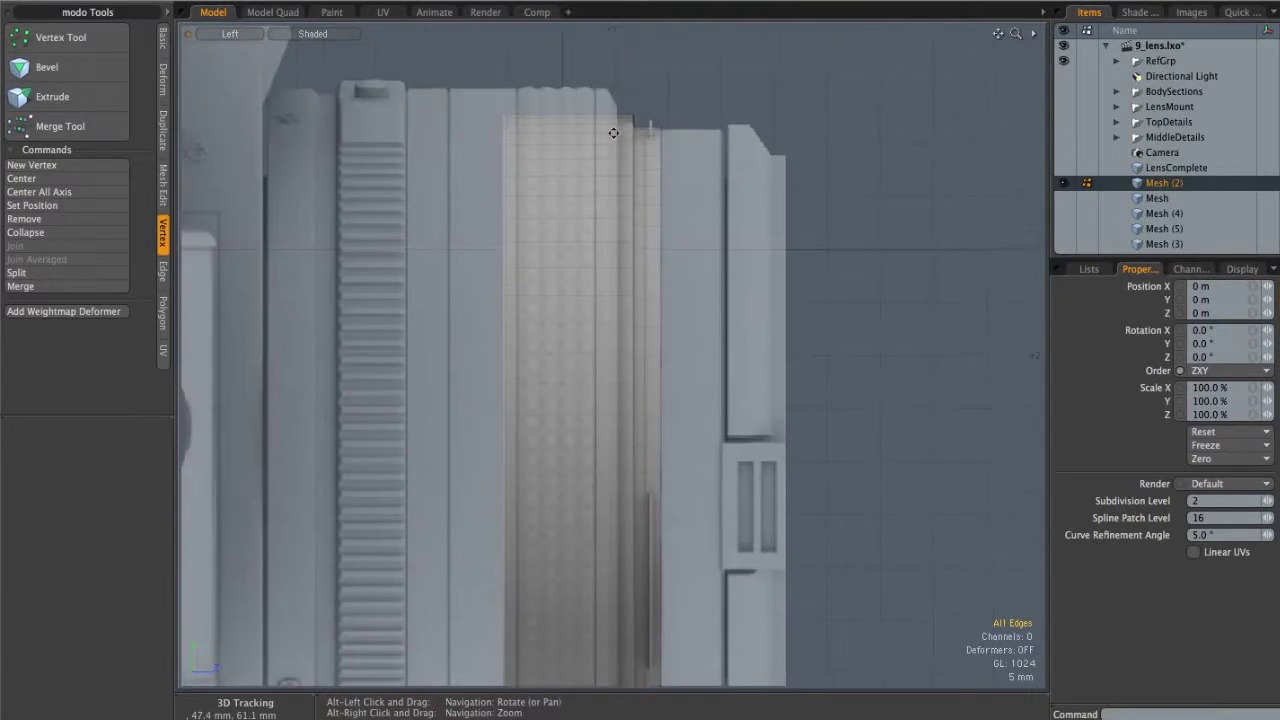
scroll(625, 115, "up", 2)
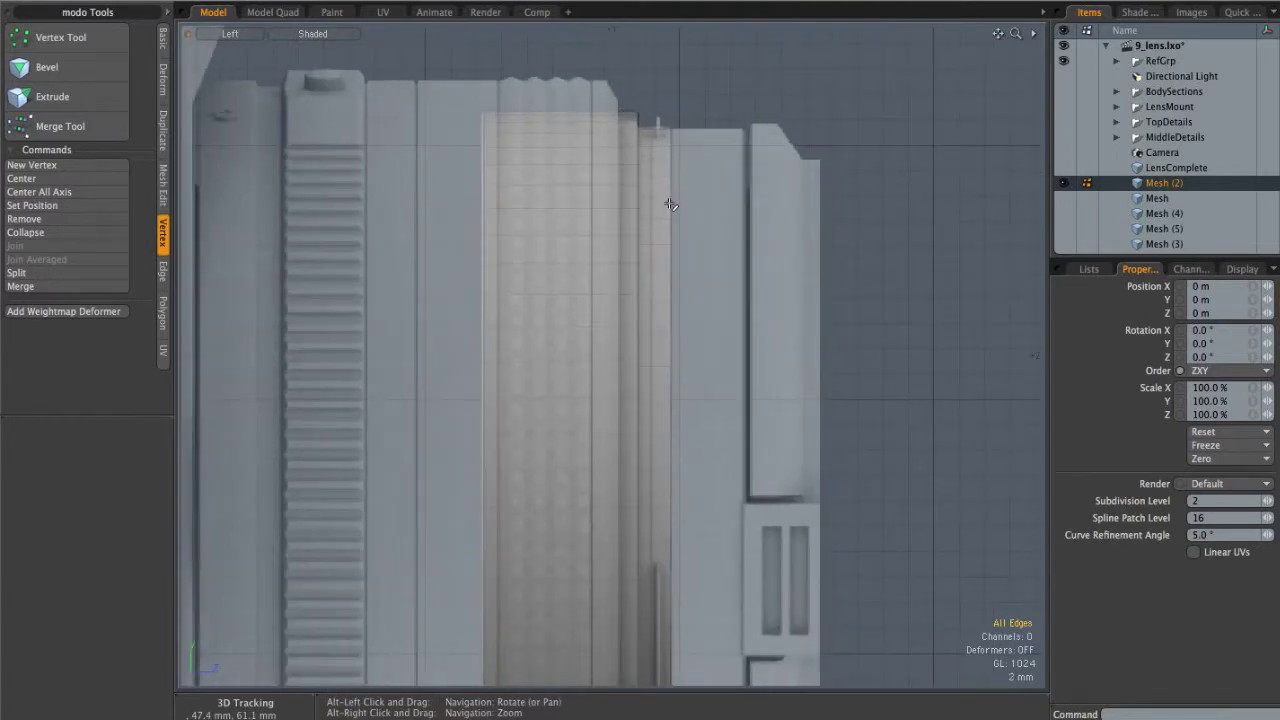
Step: In the perspective view, loop-slice the ring's narrow rear strip close to the step
key("ctrl+space")
left_click(722, 169)
left_click_drag(700, 237, 680, 352, "alt")
scroll(705, 330, "up", 3)
left_click(643, 352)
key("alt+c")
left_click(655, 356)
key("space")
Step: Select the thin polygon loop beside the step and bevel it inward as a group to form a groove
key("3")
key("l")
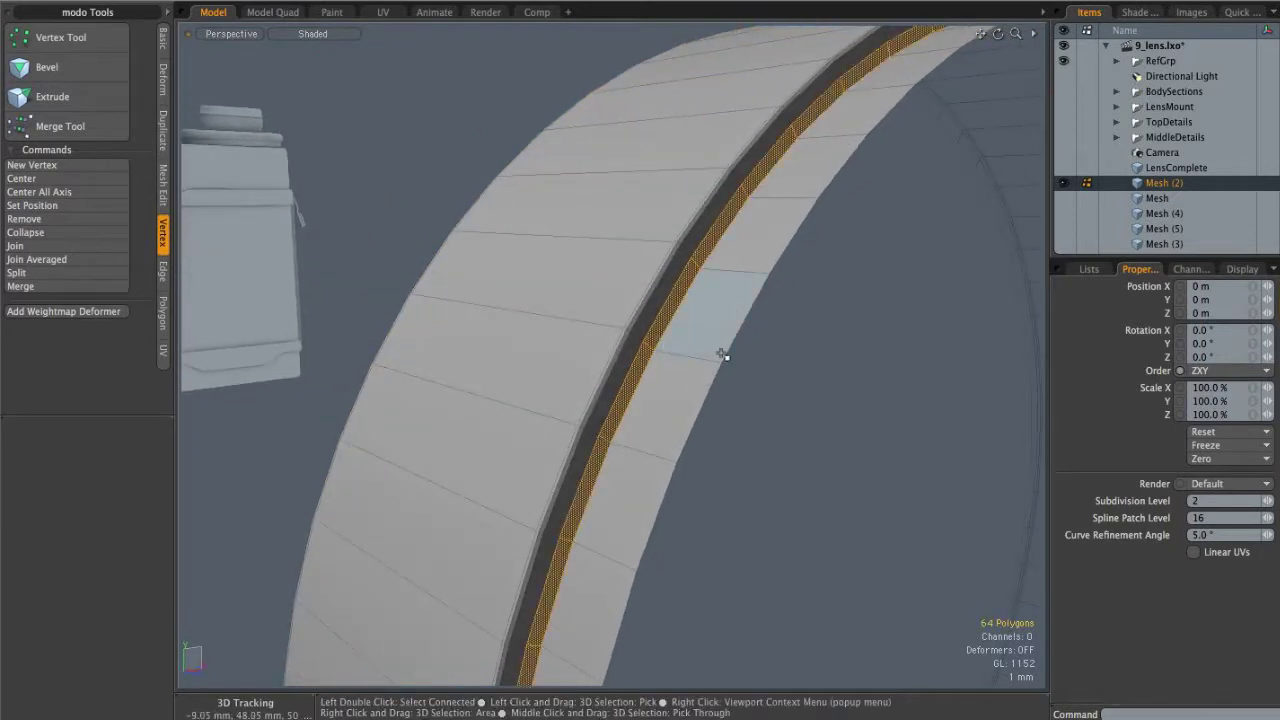
key("b")
left_click_drag(729, 315, 694, 301, "alt")
left_click(684, 304)
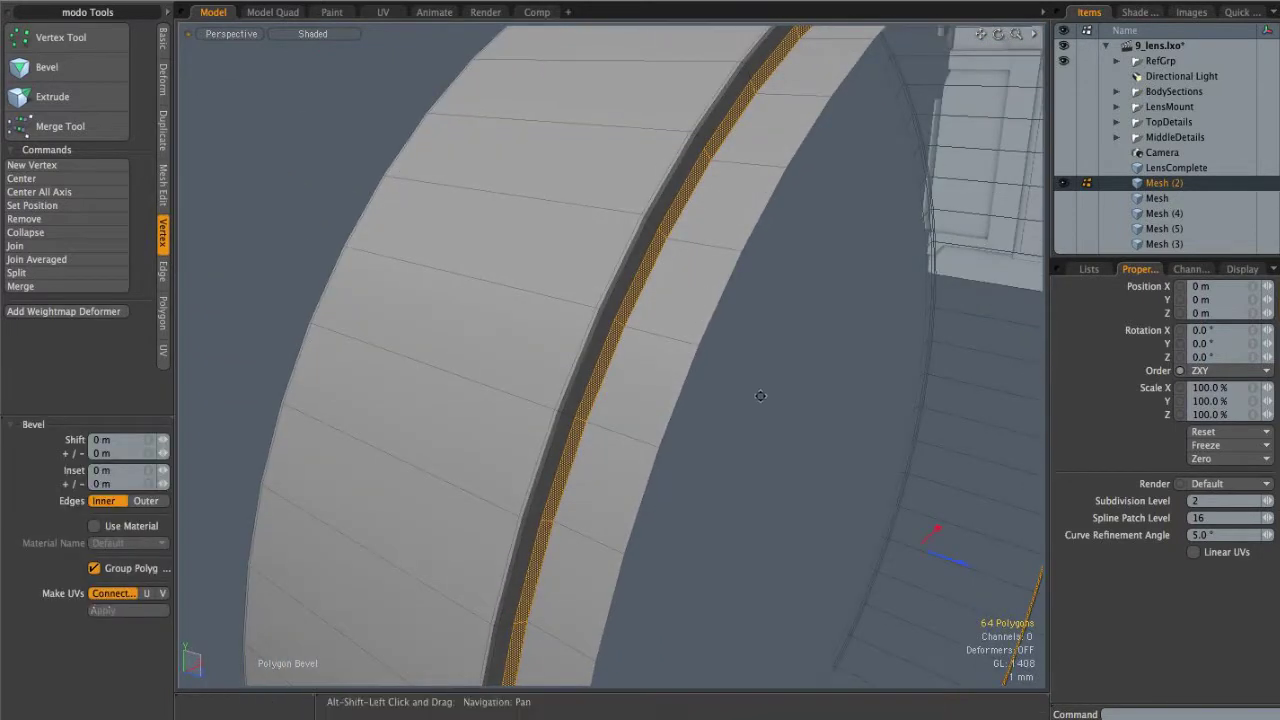
left_click_drag(750, 391, 797, 443, "alt")
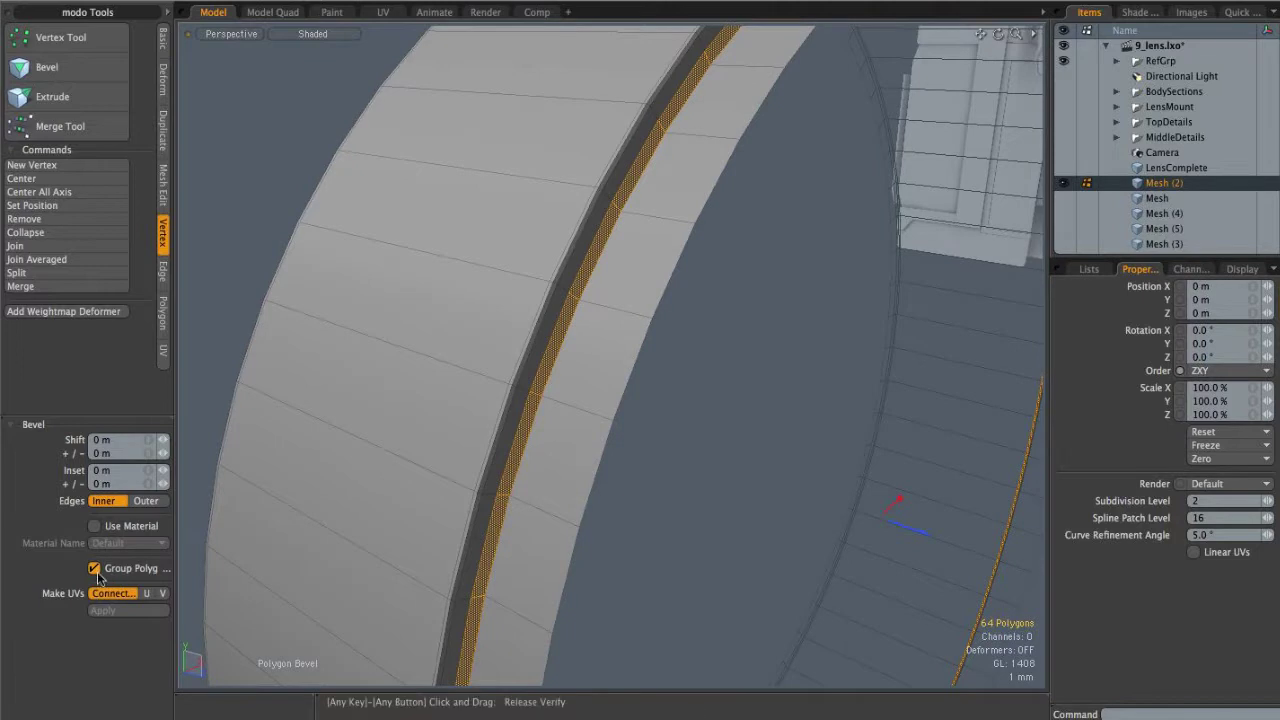
left_click_drag(903, 530, 845, 506)
key("q")
left_click(686, 515)
Step: Select the edge loop along the groove's rear lip and give it a slight edge bevel
mouse_move(560, 289)
left_mouse_down("alt")
mouse_move(483, 243)
mouse_move(549, 266)
left_mouse_up("alt")
right_click_drag(549, 266, 591, 317, "alt")
key("2")
left_click(560, 313)
mouse_move(581, 289)
left_mouse_down("alt")
mouse_move(486, 269)
mouse_move(534, 306)
mouse_move(565, 289)
left_mouse_up("alt")
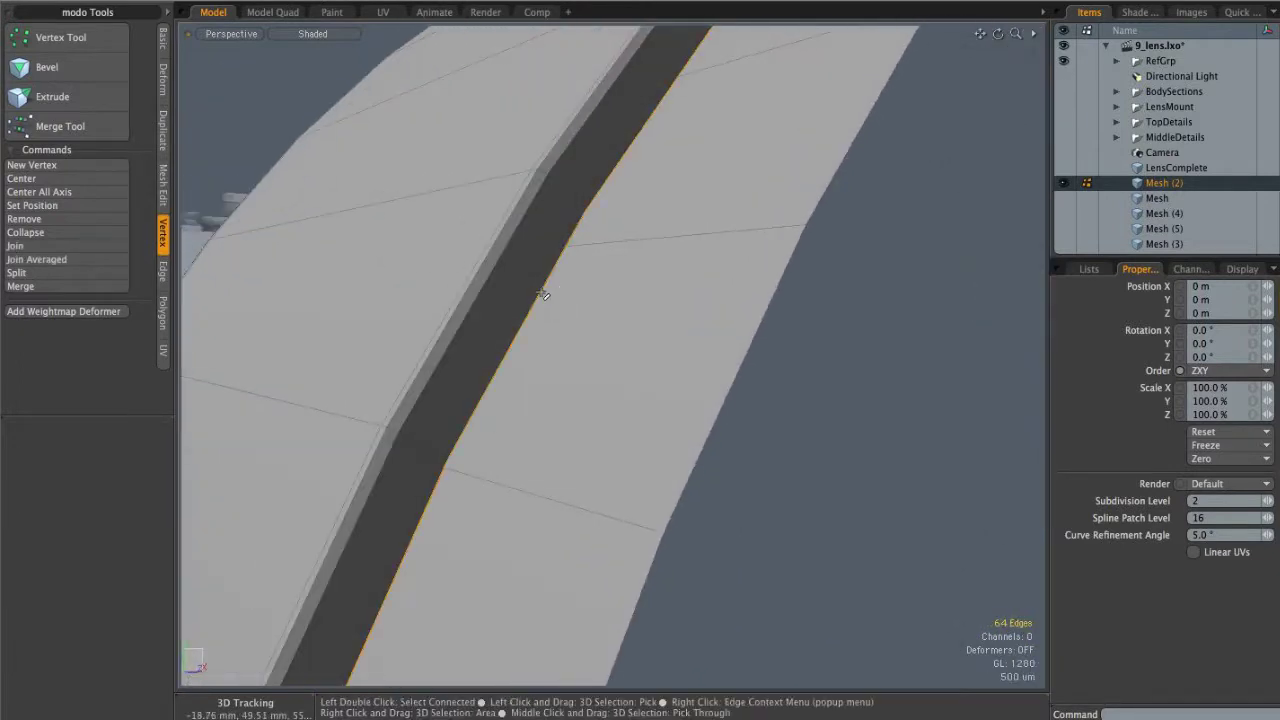
key("b")
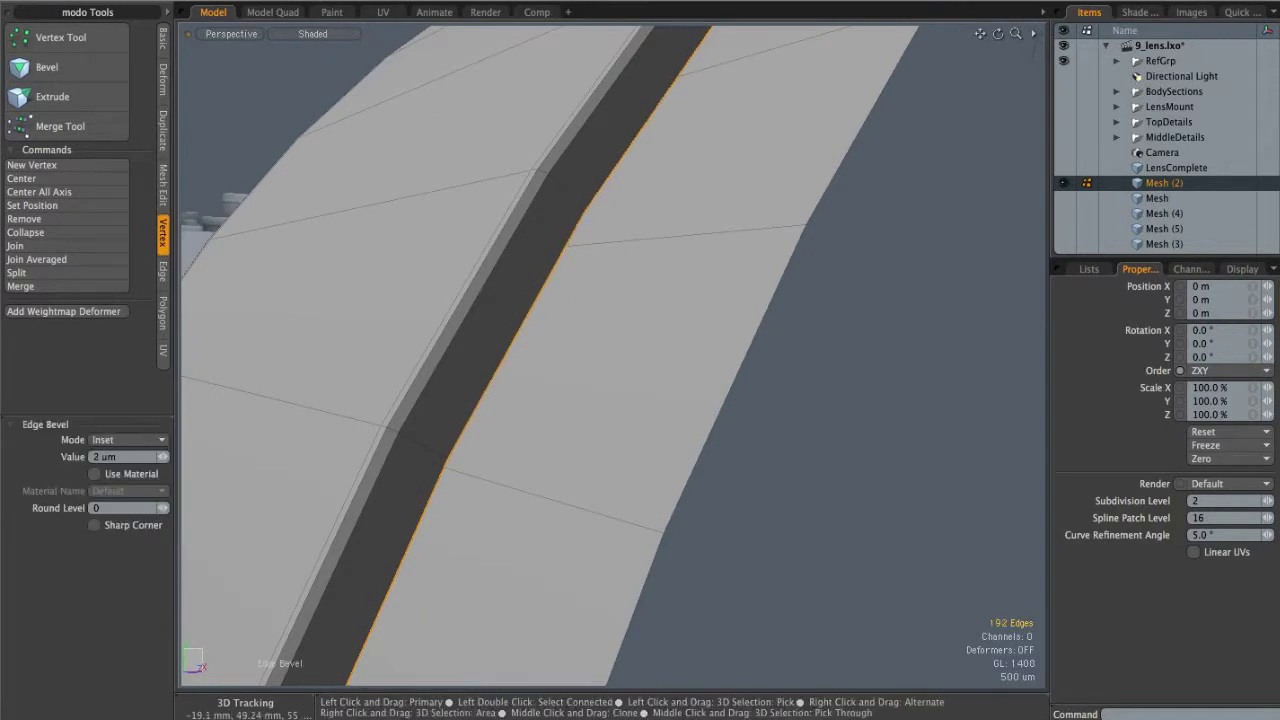
key("q")
left_click(815, 394)
Step: Add supporting loop slices inside the groove to tighten its edges
left_click_drag(815, 394, 523, 187, "alt")
left_click(531, 187)
key("alt+c")
key("q")
left_click(536, 187)
key("alt+c")
key("q")
key("alt+c")
key("q")
left_click(654, 311)
Step: Preview the grooved ring with subdivision smoothing and turn the smoothing off again
left_click_drag(654, 311, 680, 346, "alt")
key("Tab")
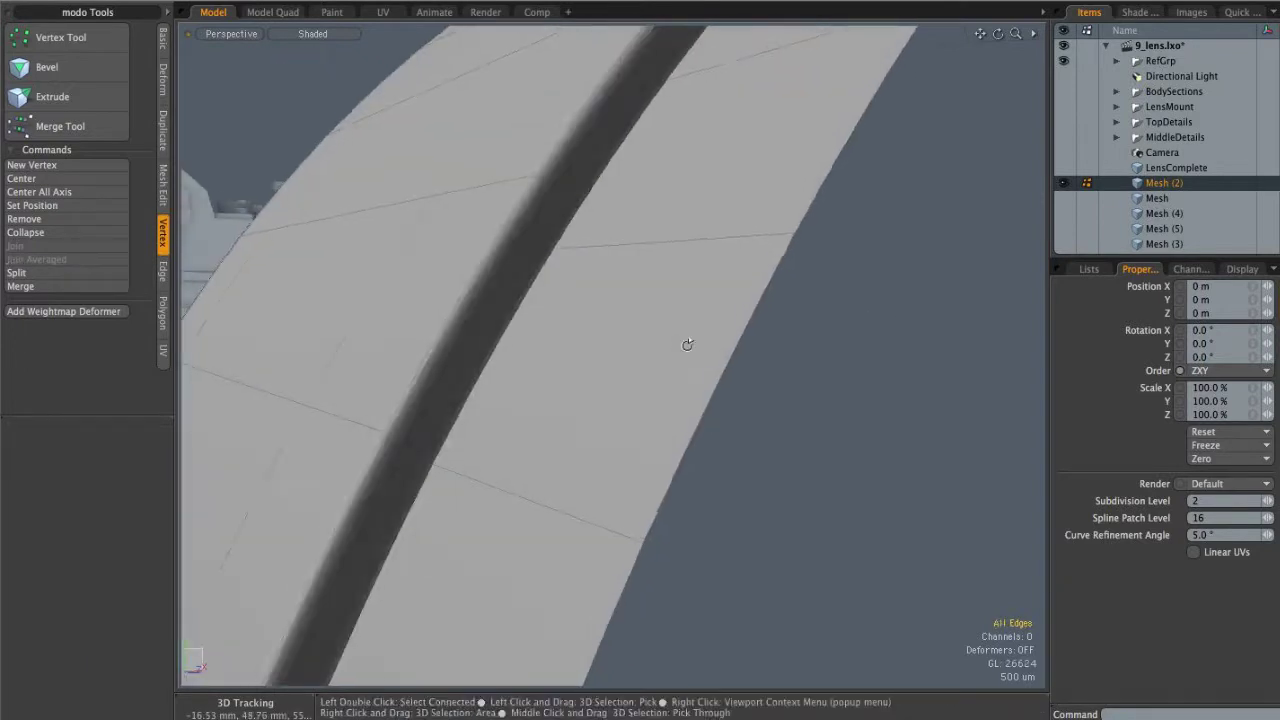
right_click_drag(680, 346, 511, 340, "alt")
left_click_drag(511, 340, 838, 368, "alt")
key("Tab")
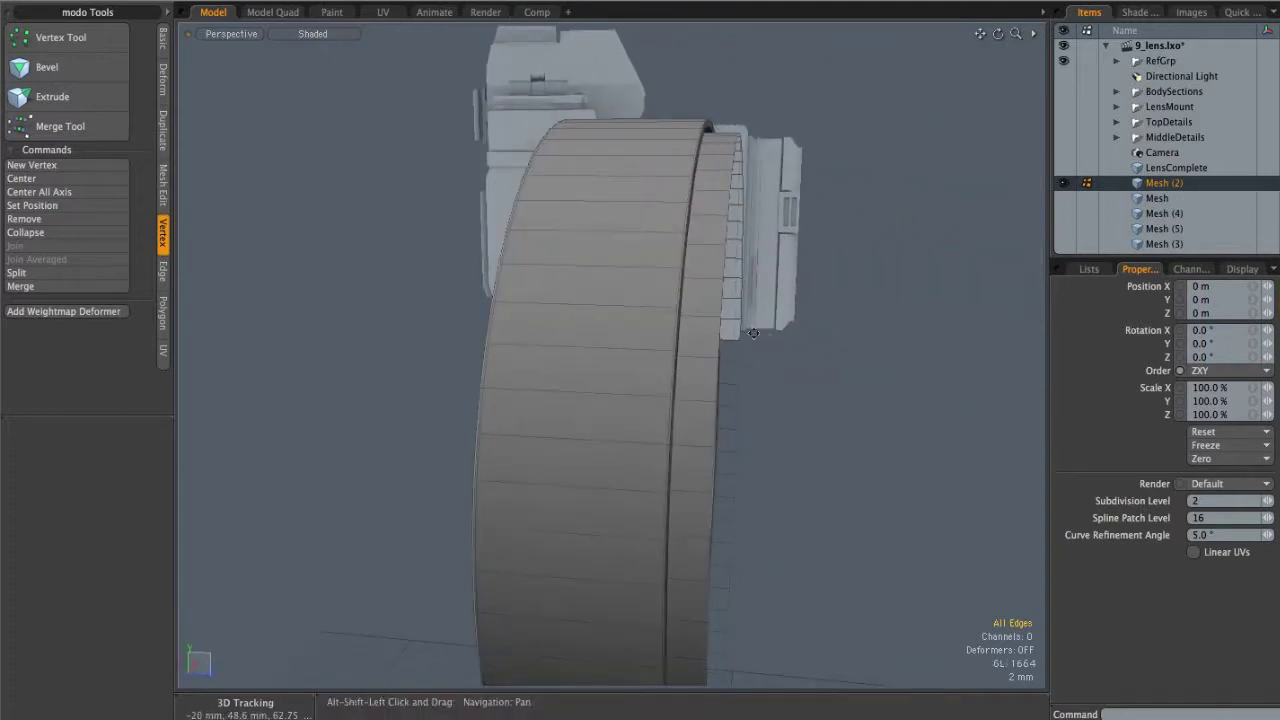
Step: Check the grooved ring against the reference images from the front and the left side
right_click_drag(645, 325, 745, 323, "alt")
left_click_drag(745, 323, 685, 313, "alt")
key("ctrl+space")
left_click(748, 338)
right_click_drag(785, 323, 740, 300, "alt")
left_click_drag(740, 300, 693, 332, "alt+shift")
right_click_drag(577, 224, 581, 214, "alt")
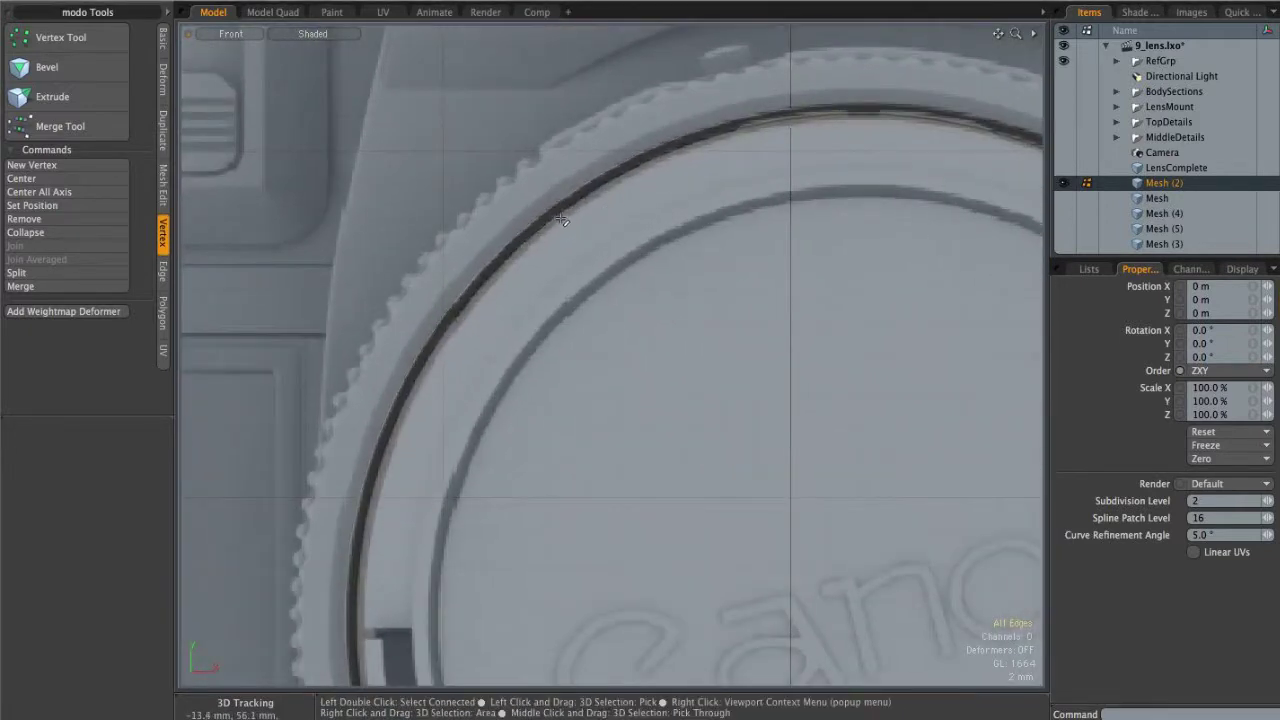
key("ctrl+space")
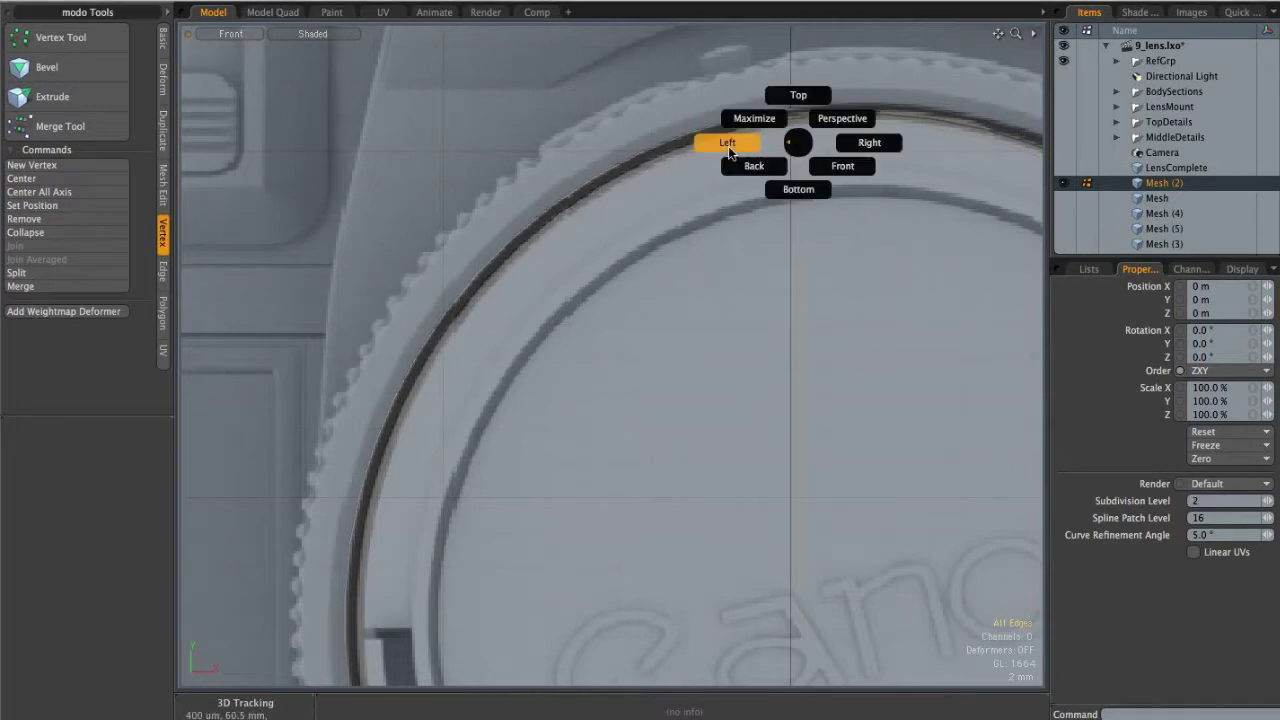
left_click(729, 148)
left_click_drag(667, 224, 660, 240, "alt+shift")
right_click_drag(660, 240, 660, 234, "alt")
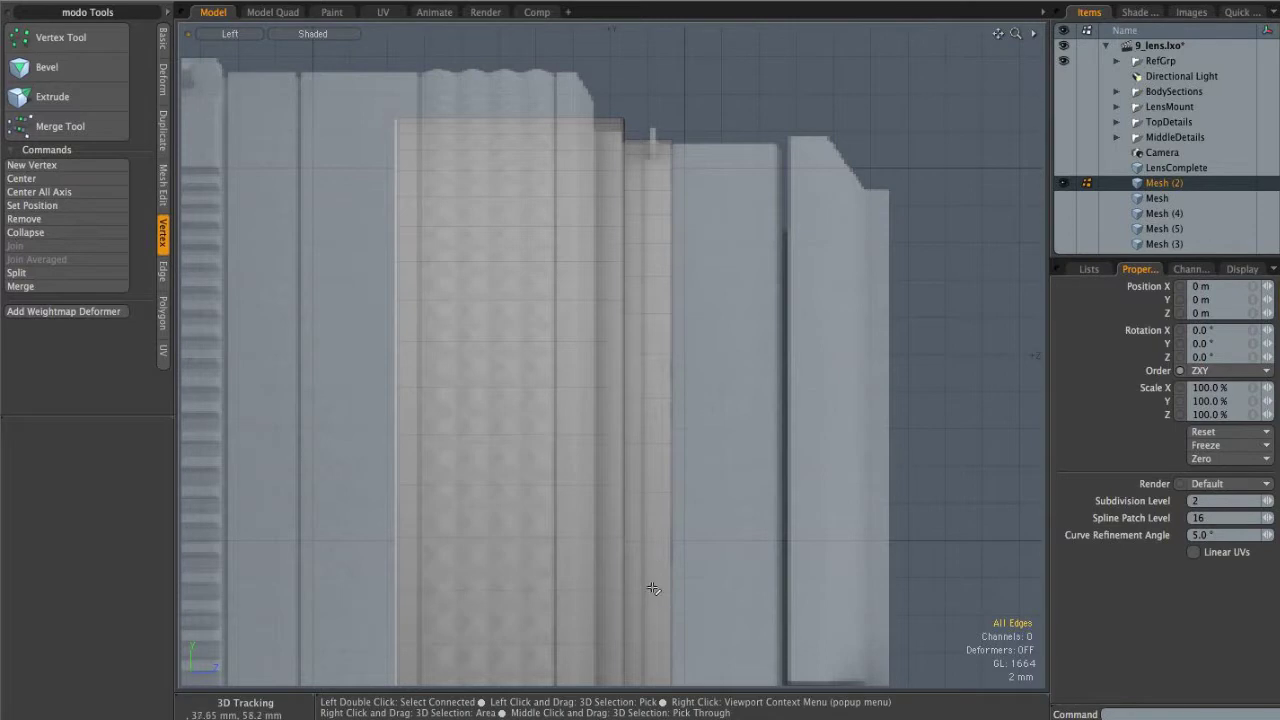
left_click_drag(657, 283, 647, 257, "alt+shift")
key("ctrl+space")
left_click(686, 241)
left_click_drag(746, 317, 726, 286, "alt")
Step: Show the Mesh item together with Mesh (2) and compare both rings with the front reference
left_click(1063, 199)
left_click(1157, 200, "shift")
scroll(694, 258, "up", 5)
key("2")
key("shift+a")
left_click_drag(656, 252, 457, 413, "alt")
scroll(805, 444, "down", 4)
left_click_drag(805, 444, 652, 398, "alt")
scroll(694, 469, "down", 5)
scroll(777, 409, "down", 3)
left_click_drag(652, 398, 663, 369, "alt")
key("ctrl+space")
left_click(793, 397)
left_click_drag(793, 397, 434, 434, "alt+shift")
left_click_drag(683, 251, 603, 264, "alt+shift")
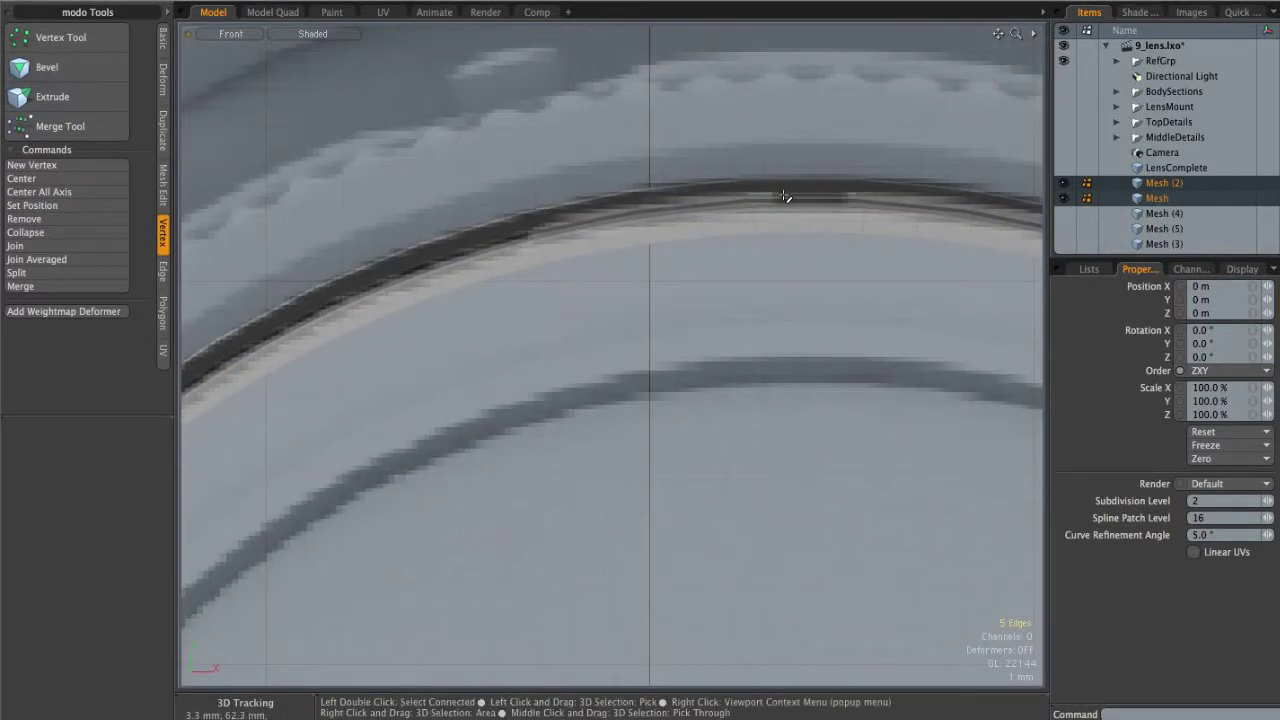
scroll(832, 292, "down", 8)
left_click_drag(646, 533, 503, 267, "alt+shift")
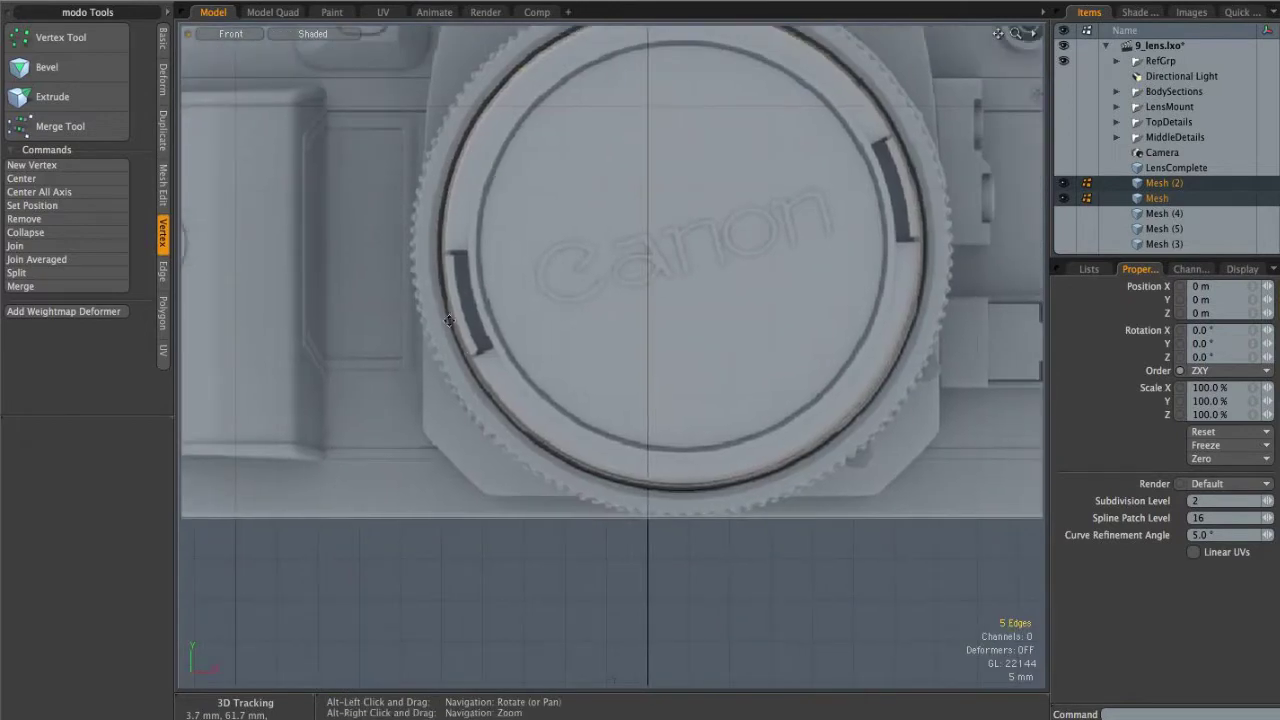
Step: Display Mesh (4) alongside Mesh (2) and examine how the notched ring sits inside the grooved ring
left_click(1070, 215)
left_click(1166, 216)
left_click(1173, 186, "ctrl")
key("ctrl+space")
left_click(771, 287)
left_click_drag(620, 225, 519, 303, "alt")
scroll(788, 229, "up", 6)
left_click_drag(765, 251, 717, 237, "alt")
key("ctrl+space")
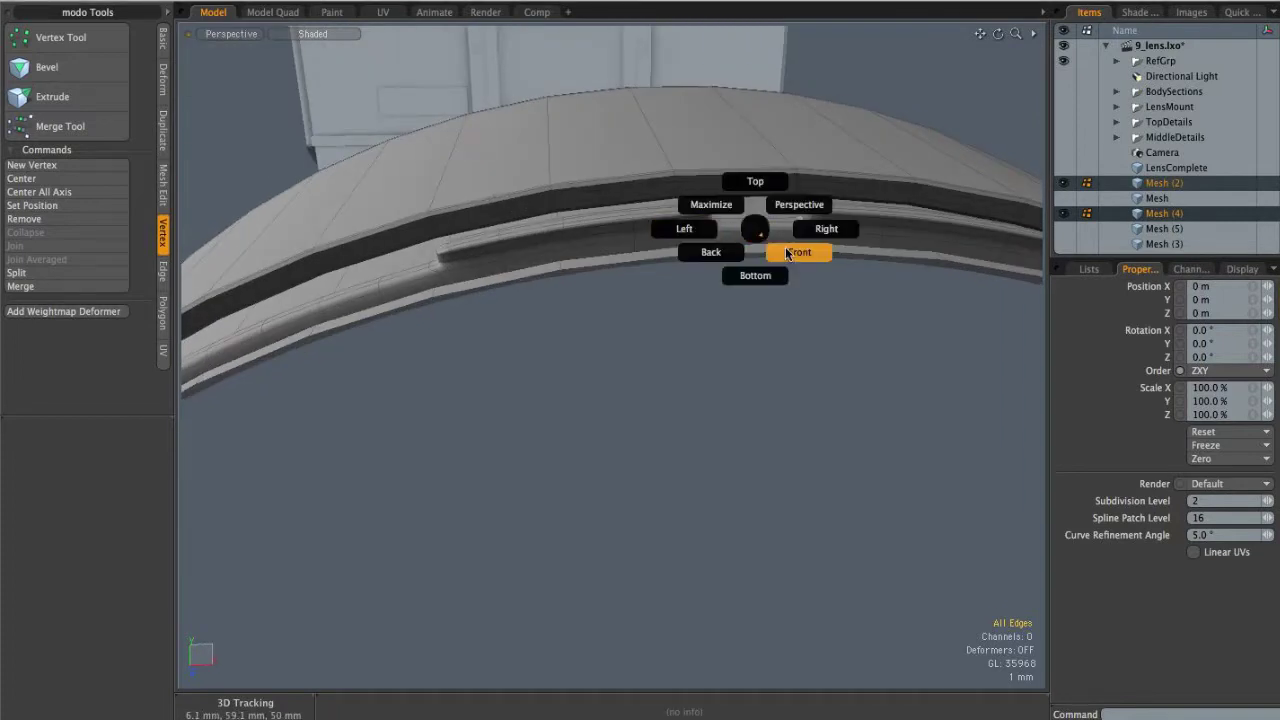
left_click(778, 250)
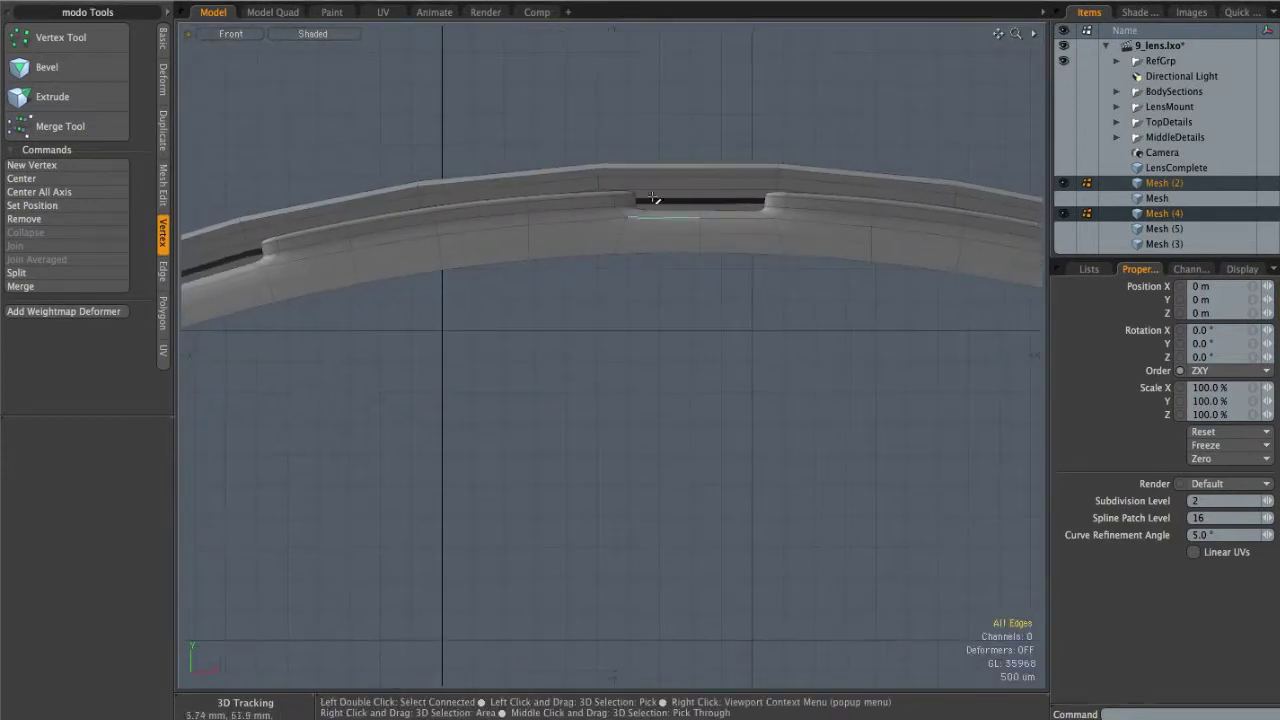
Step: On Mesh (4), select the vertices at both ends of the upper gap and scale them to 61% in X to narrow it
left_click(1176, 215)
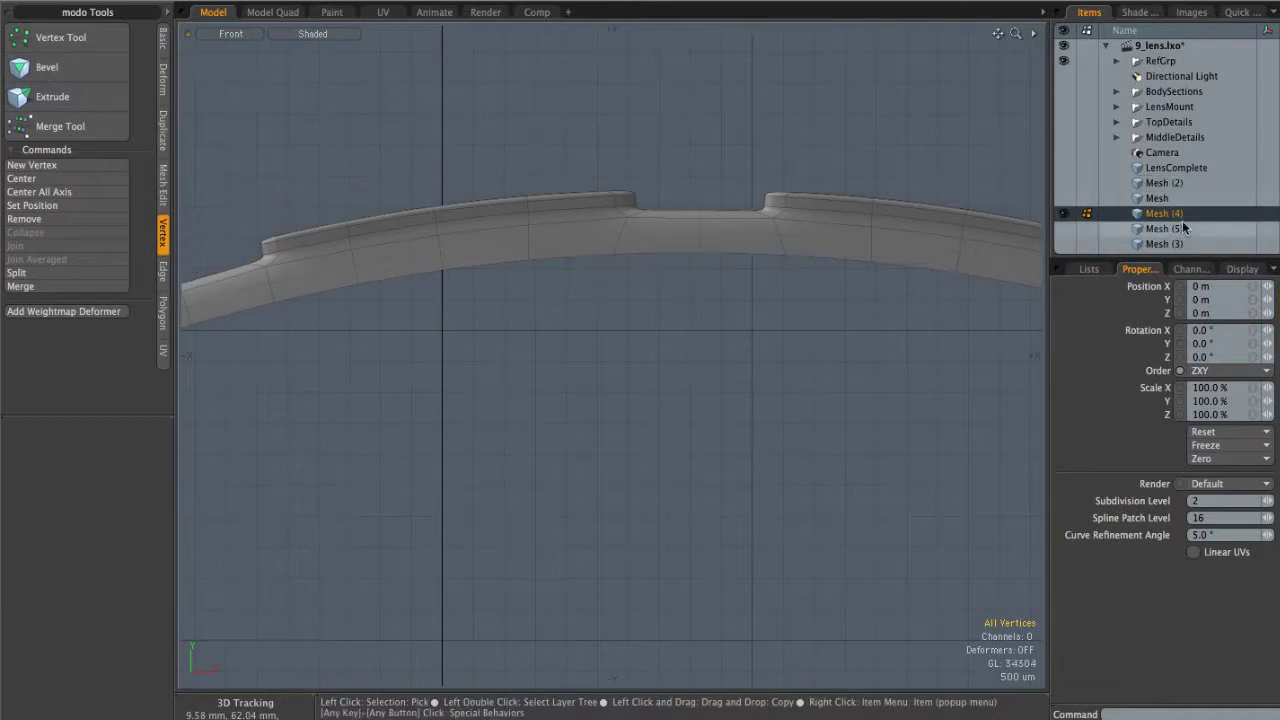
right_click_drag(605, 231, 603, 228)
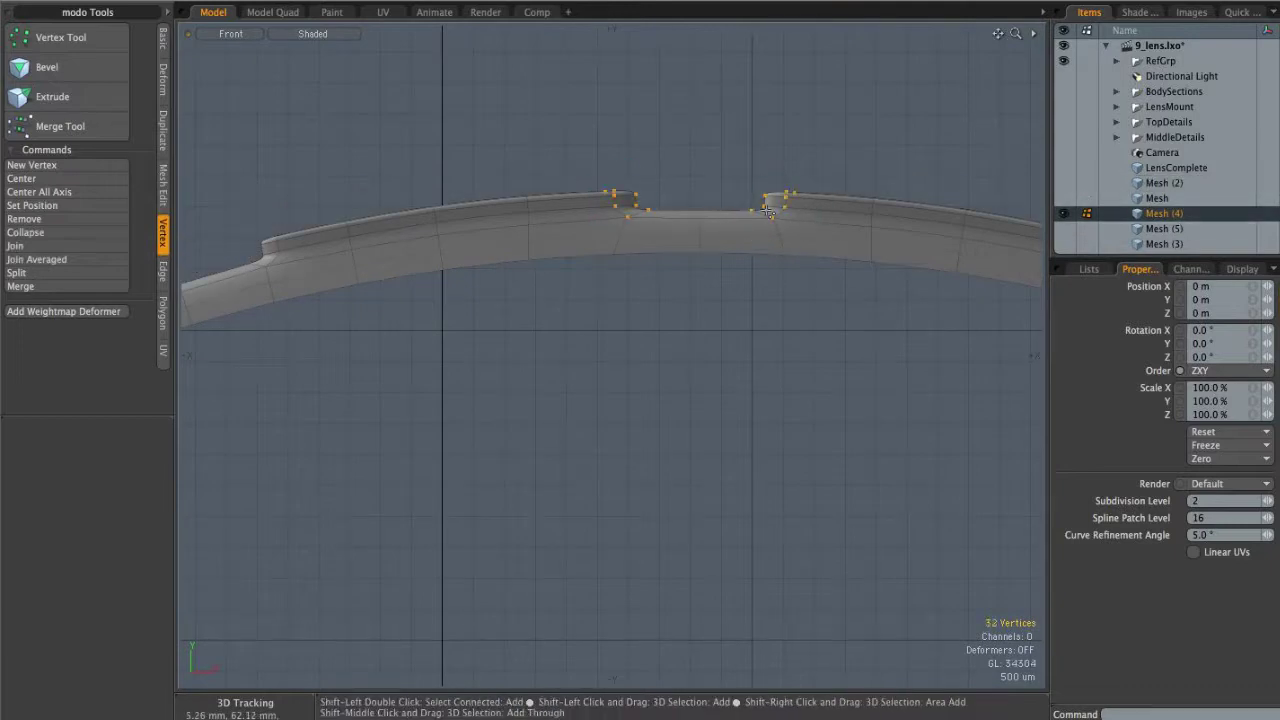
key("r")
left_click_drag(763, 202, 762, 202)
right_click_drag(785, 272, 738, 270, "alt")
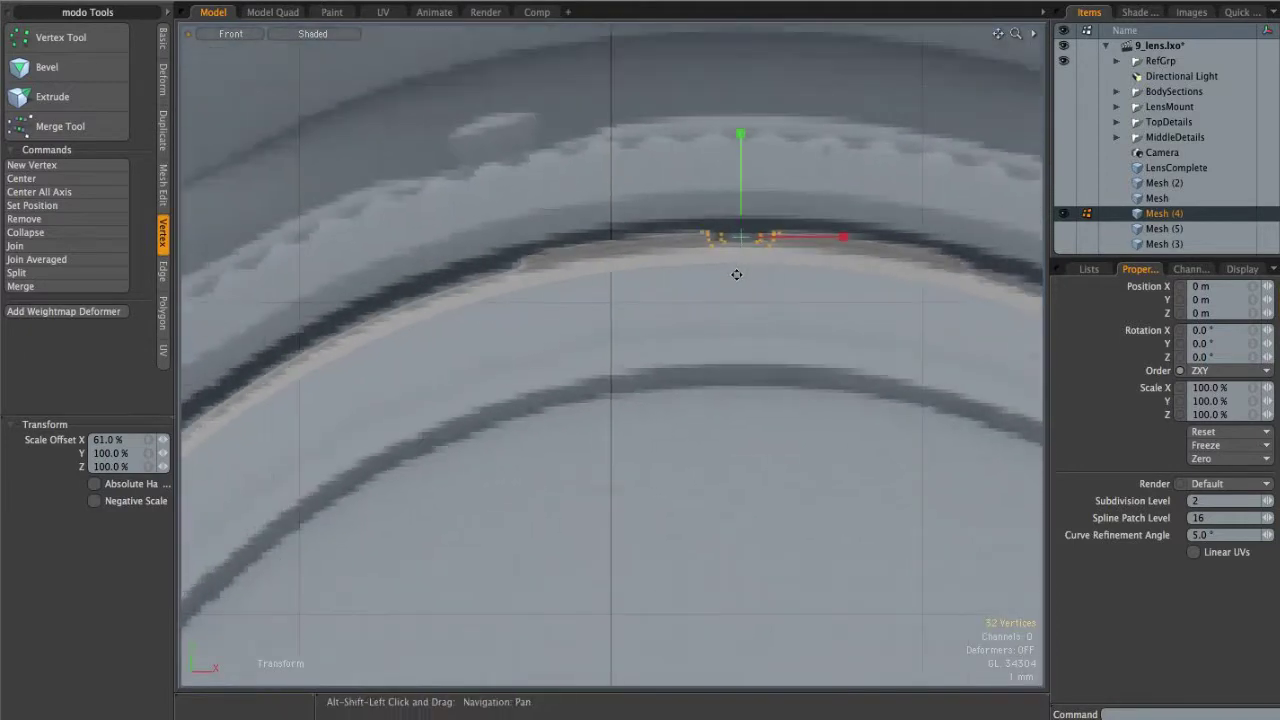
left_click_drag(738, 270, 736, 260, "alt")
key("ctrl+space")
left_click(809, 143)
key("q")
left_click_drag(742, 315, 731, 274, "alt")
Step: Show Mesh (5), make it active and turn on its subdivision smoothing
left_click(1065, 229)
left_click_drag(800, 312, 890, 323, "alt")
left_click(1174, 231)
left_click_drag(799, 337, 698, 342, "alt")
key("Tab")
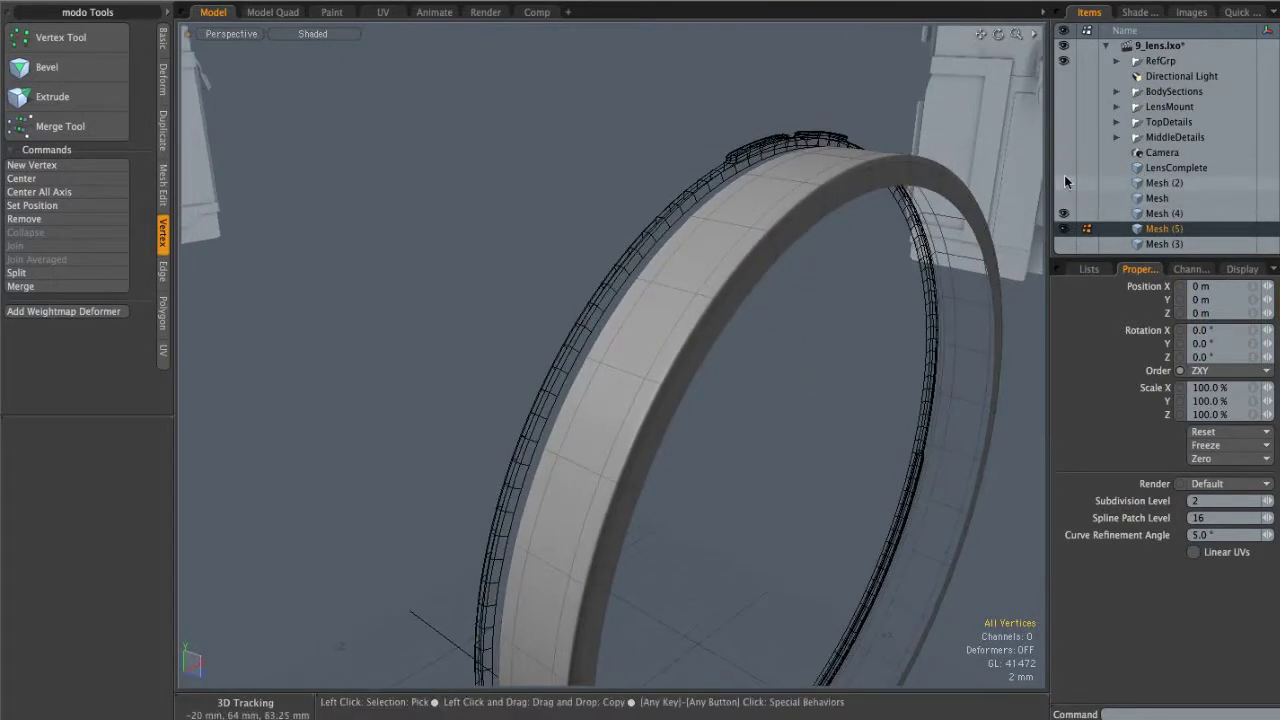
Step: Show LensComplete and Mesh (2), and select them with Mesh (4) and Mesh (5) to review the assembled lens
left_click(1064, 168)
left_click(1065, 183)
left_click(1167, 170)
left_click(1165, 184, "ctrl")
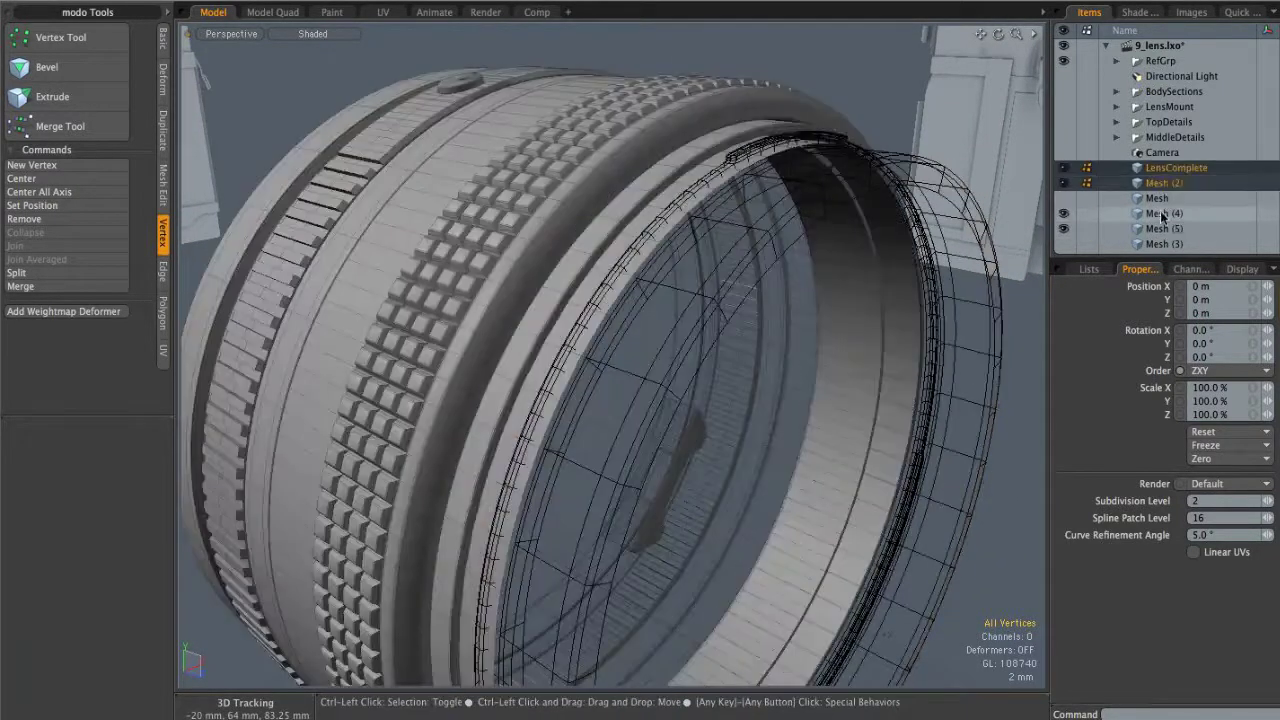
left_click(1163, 214, "ctrl")
left_click(1161, 229, "ctrl")
left_click_drag(798, 348, 812, 282, "alt")
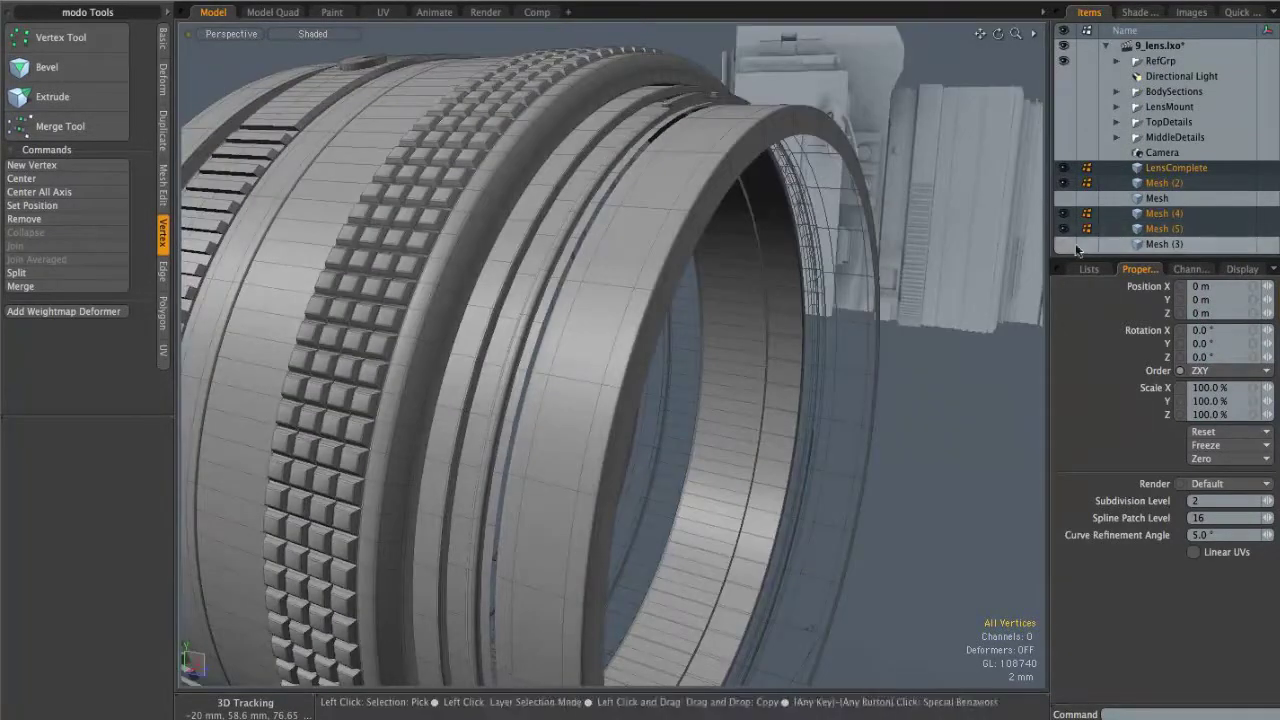
Step: Make Mesh (3) active, select its entire ring of polygons and compare it with the side reference
left_click_drag(935, 283, 989, 277, "alt")
left_click(1168, 248)
left_click_drag(780, 270, 822, 273, "alt")
key("3")
double_click(769, 275)
key("ctrl+space")
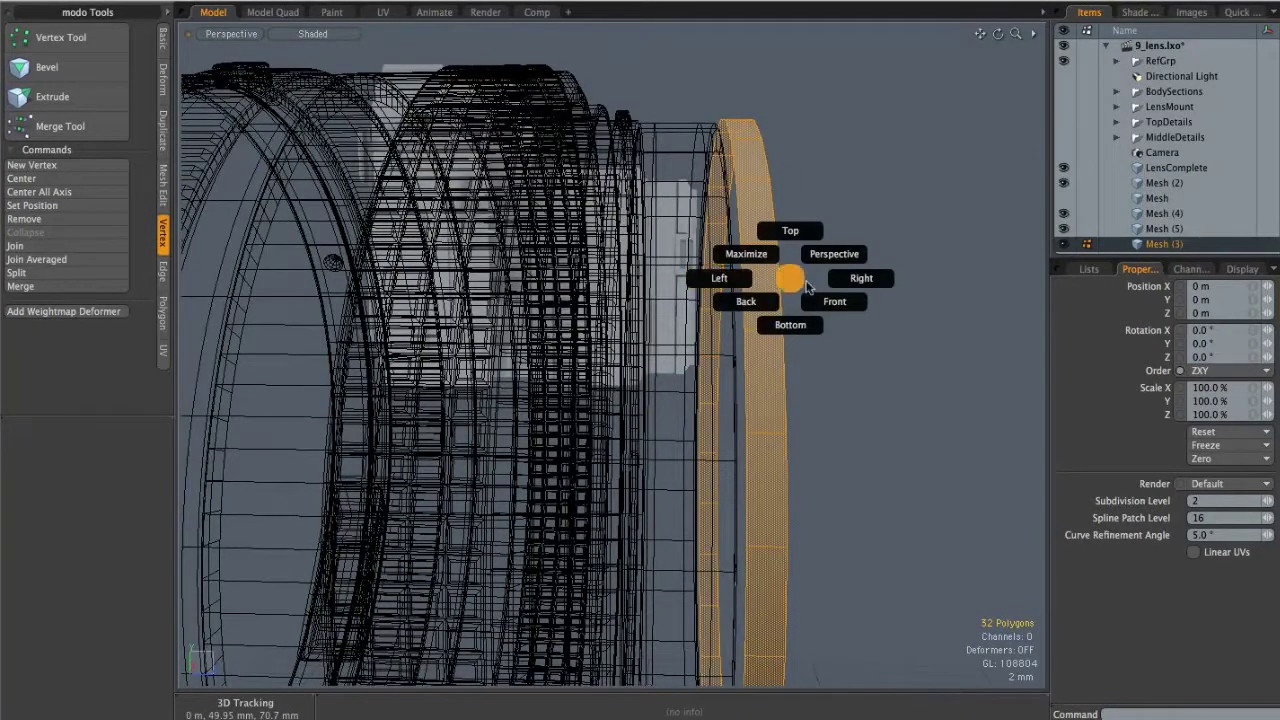
left_click(736, 281)
scroll(786, 281, "down", 2)
left_click_drag(786, 281, 739, 231, "alt+shift")
left_click_drag(738, 336, 702, 311, "alt+shift")
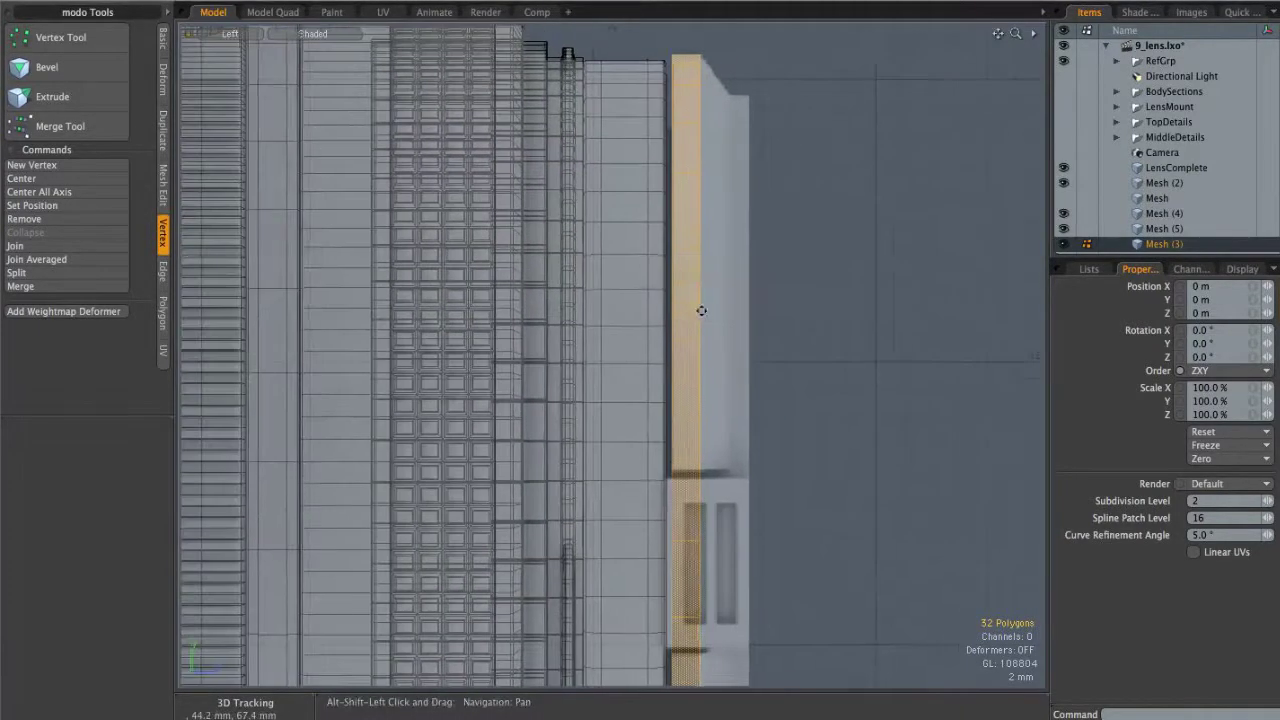
Step: Double the Mesh (3) ring to 64 segments around and select its front edge loop
key("ctrl+space")
left_click(768, 289)
left_click_drag(771, 289, 748, 314, "alt")
key("shift+x")
scroll(748, 305, "up", 2)
key("2")
key("ctrl+space")
left_click(669, 320)
left_click_drag(752, 315, 684, 322, "ctrl+alt")
left_click_drag(684, 322, 689, 394, "alt+shift")
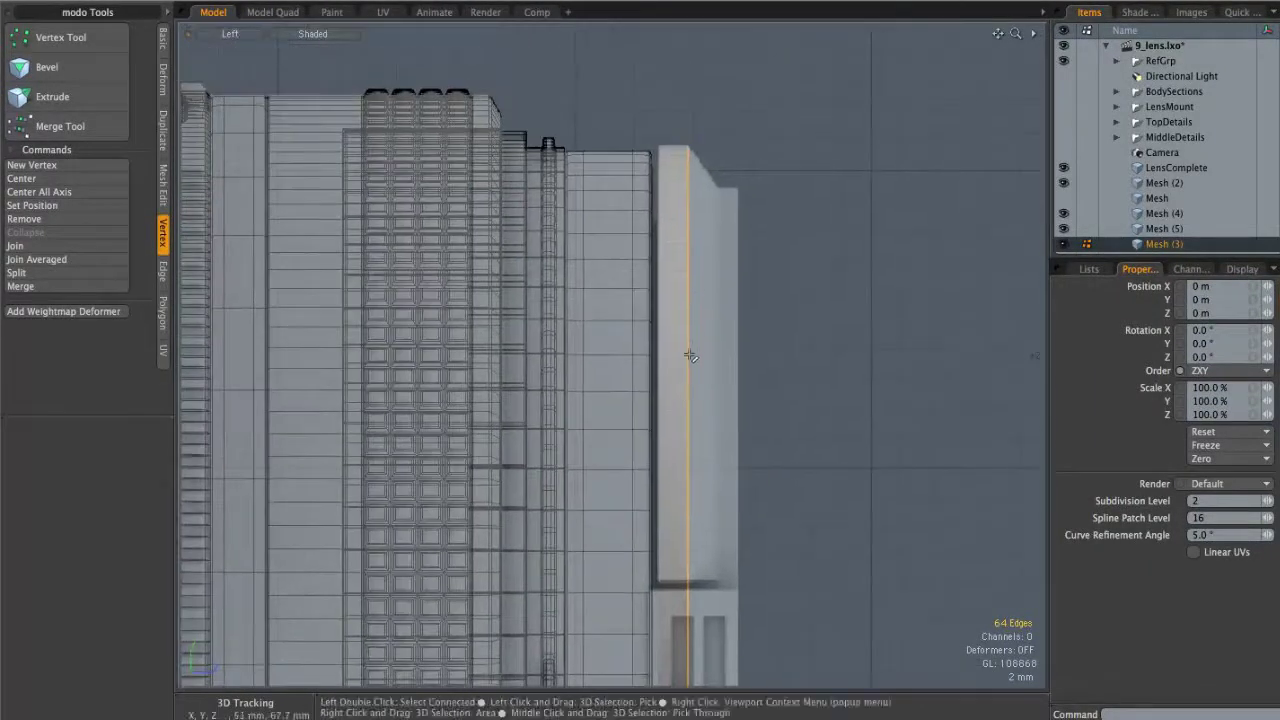
Step: Extend the front edge loop forward to the end of the reference chamfer and scale it to 91%
key("z")
left_click(690, 398)
left_click_drag(709, 532, 711, 482, "alt")
left_click_drag(797, 520, 815, 520)
key("r")
left_click_drag(721, 525, 711, 525)
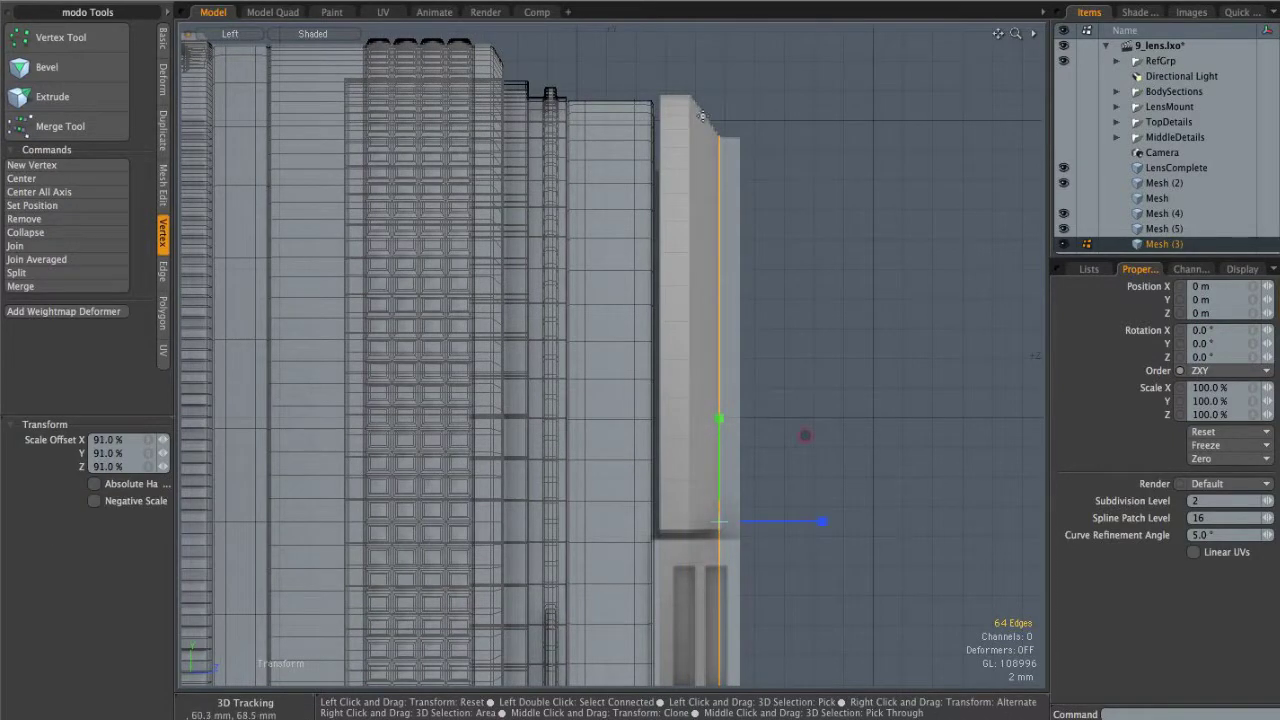
Step: Extend the front edge loop another 1.4 mm along Z to form the cap's front rim
key("z")
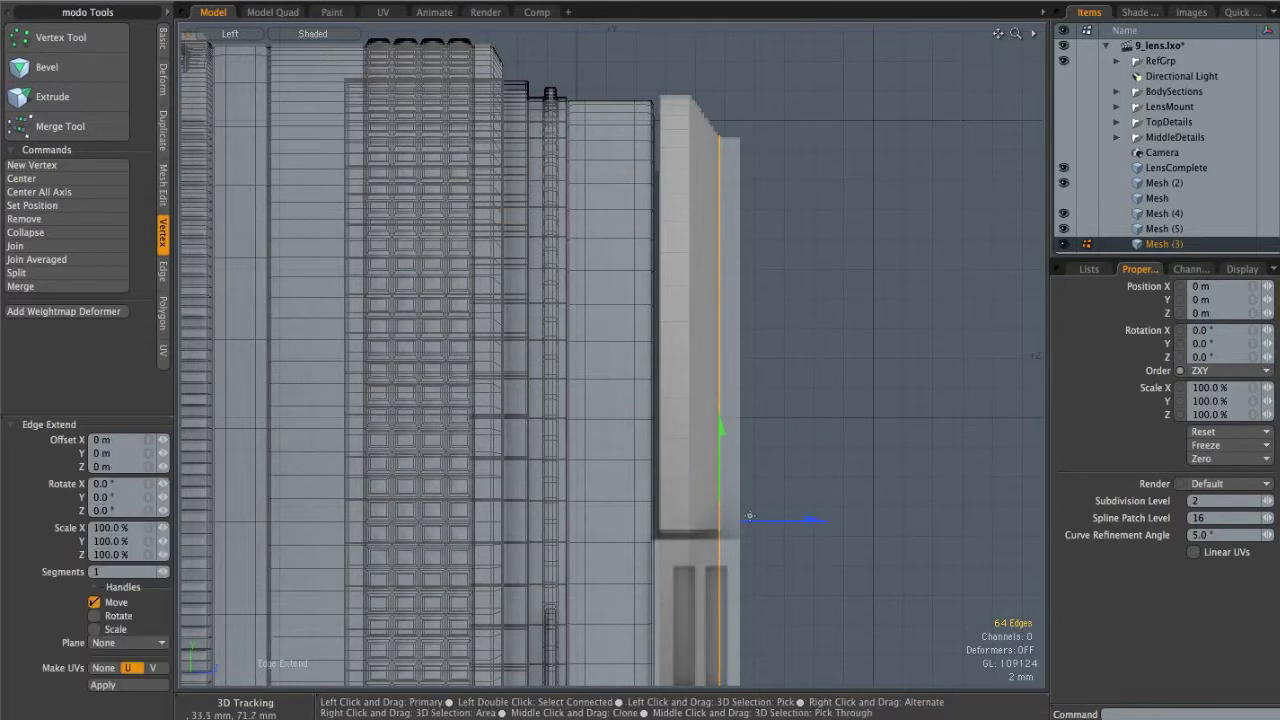
key("ctrl+space")
left_click(791, 531)
scroll(785, 500, "down", 2)
left_click_drag(767, 440, 670, 313, "alt+shift")
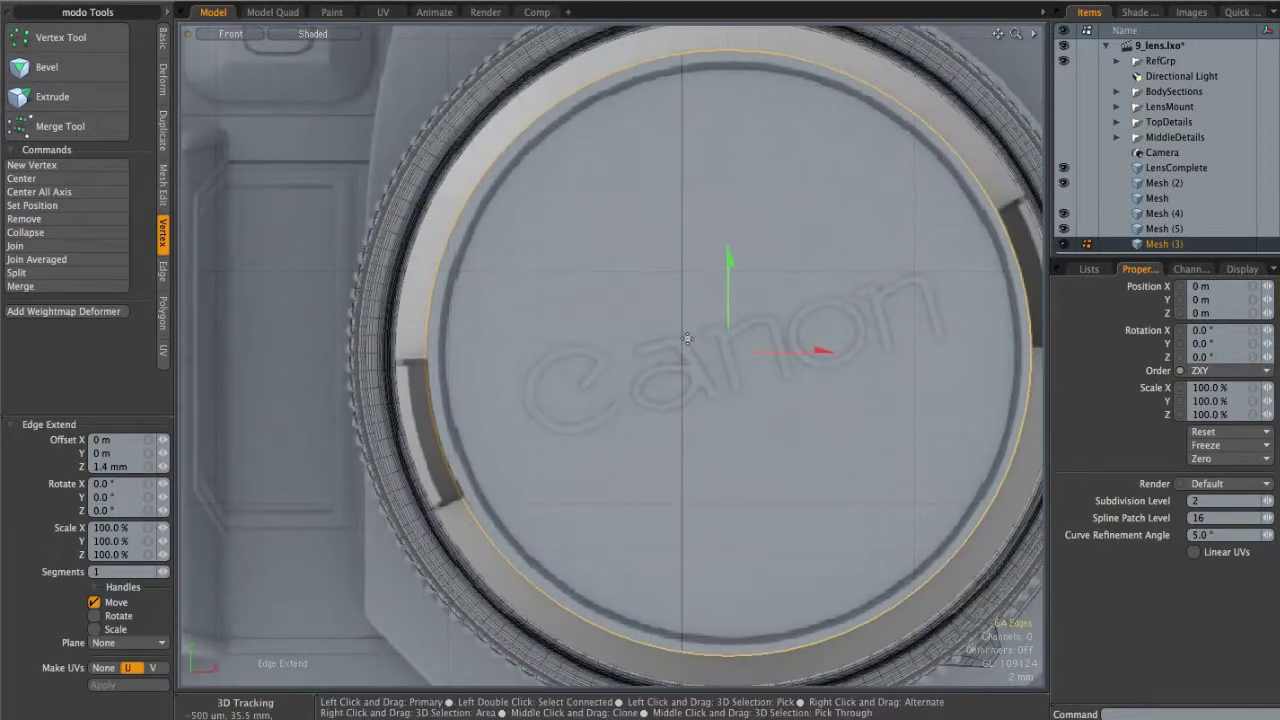
key("q")
right_click(719, 380)
left_click(765, 329)
Step: Extend the front loop inward twice, scaling it to 95.5% and then 98% in X and Y to outline the groove
key("z")
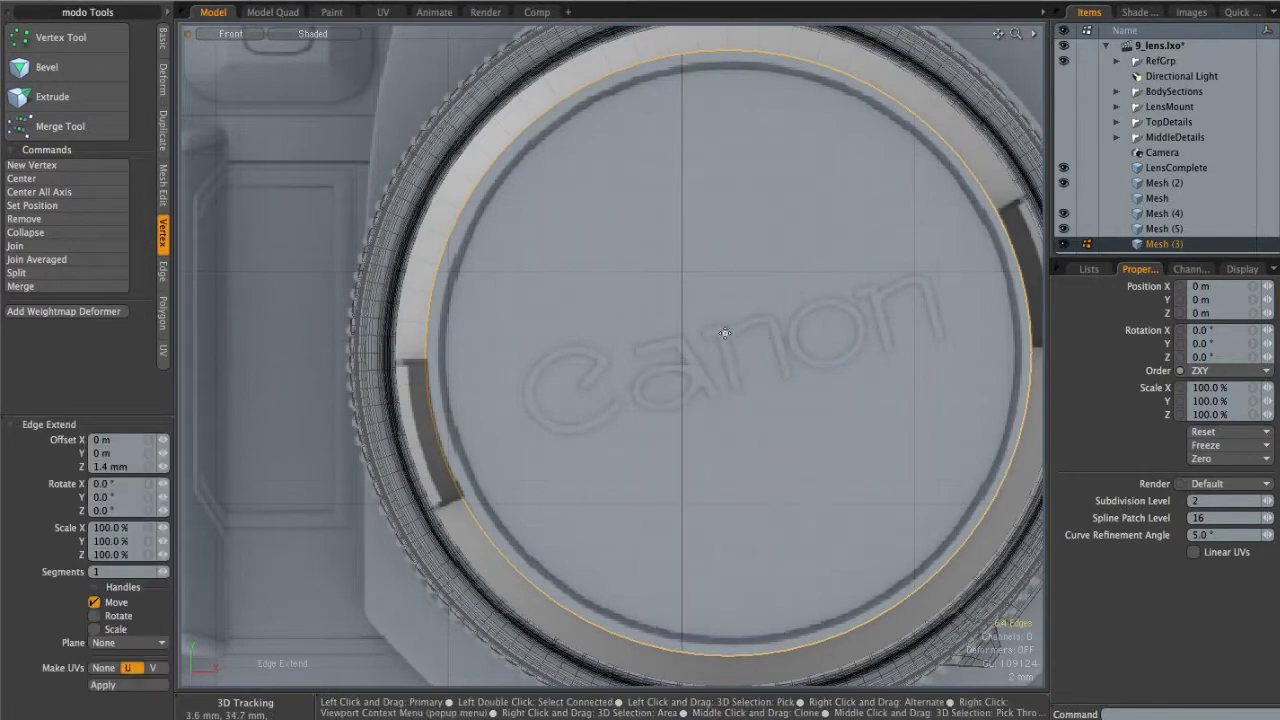
key("r")
left_click_drag(814, 267, 784, 228)
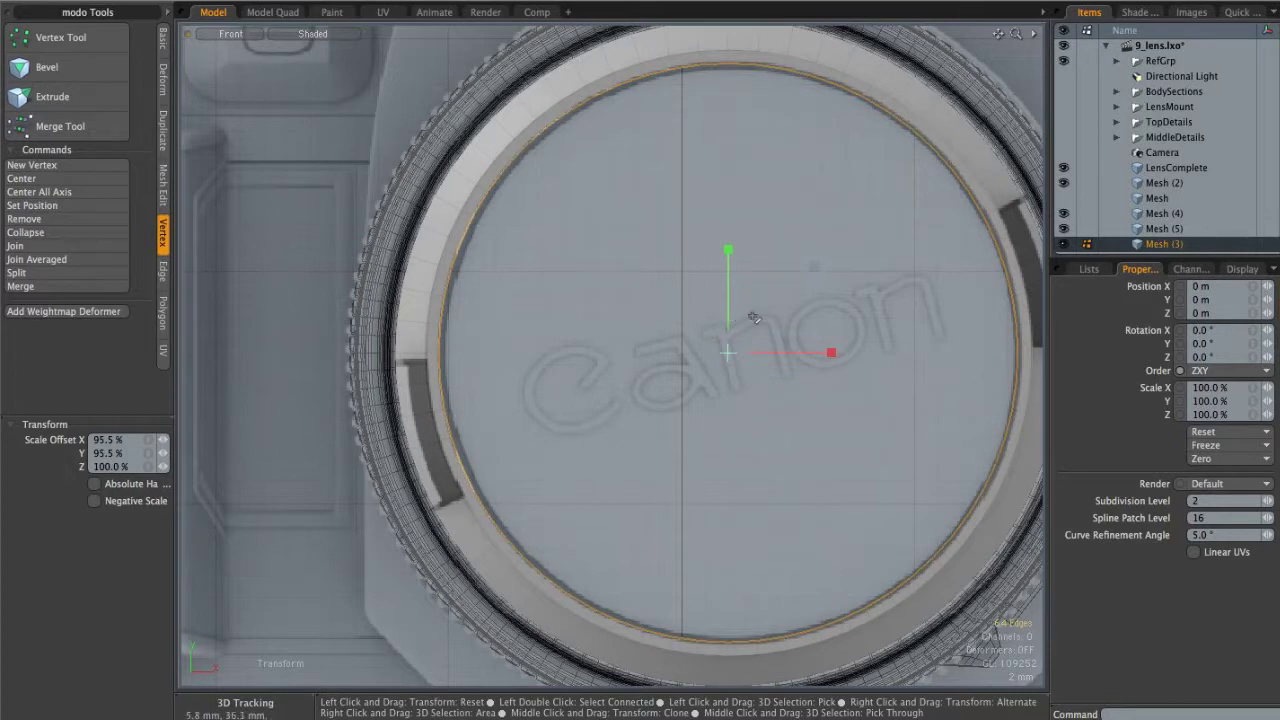
key("z")
key("r")
left_click_drag(812, 270, 814, 267)
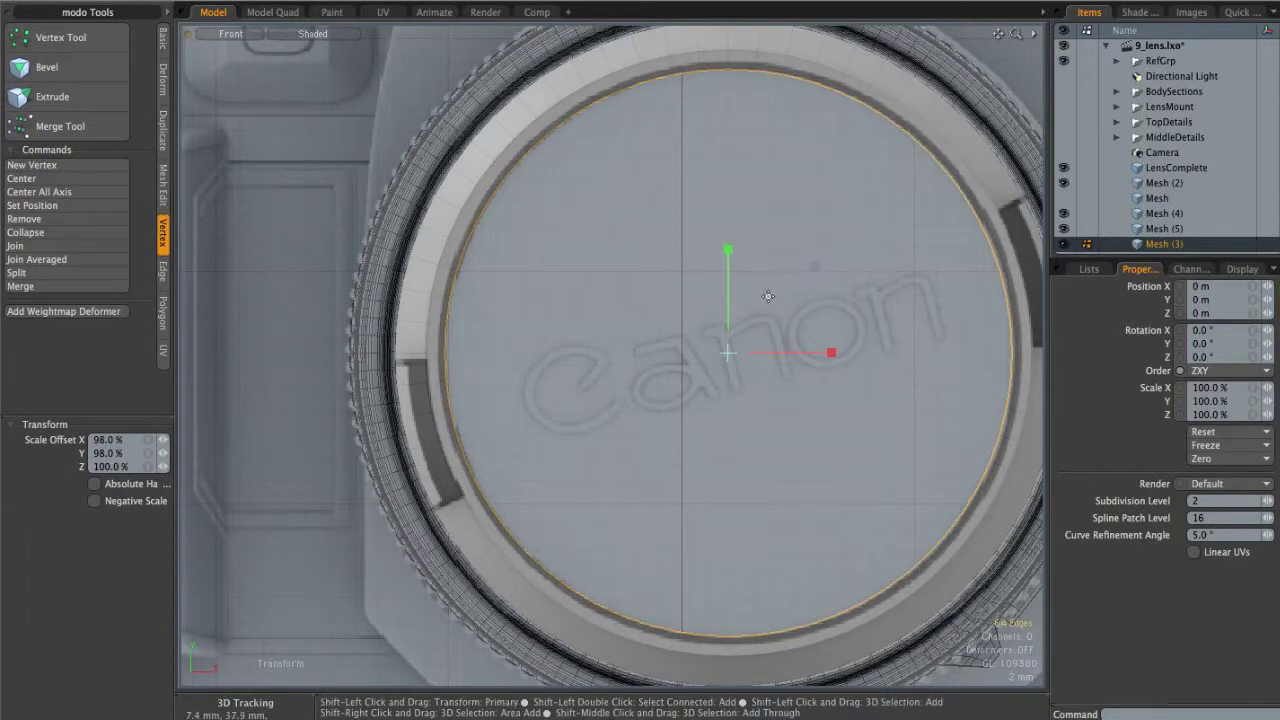
Step: Extend the inner loop again at 88% scale in X and Y and join its vertices at their average to close the cap
key("shift+x")
key("r")
left_click_drag(815, 267, 789, 280)
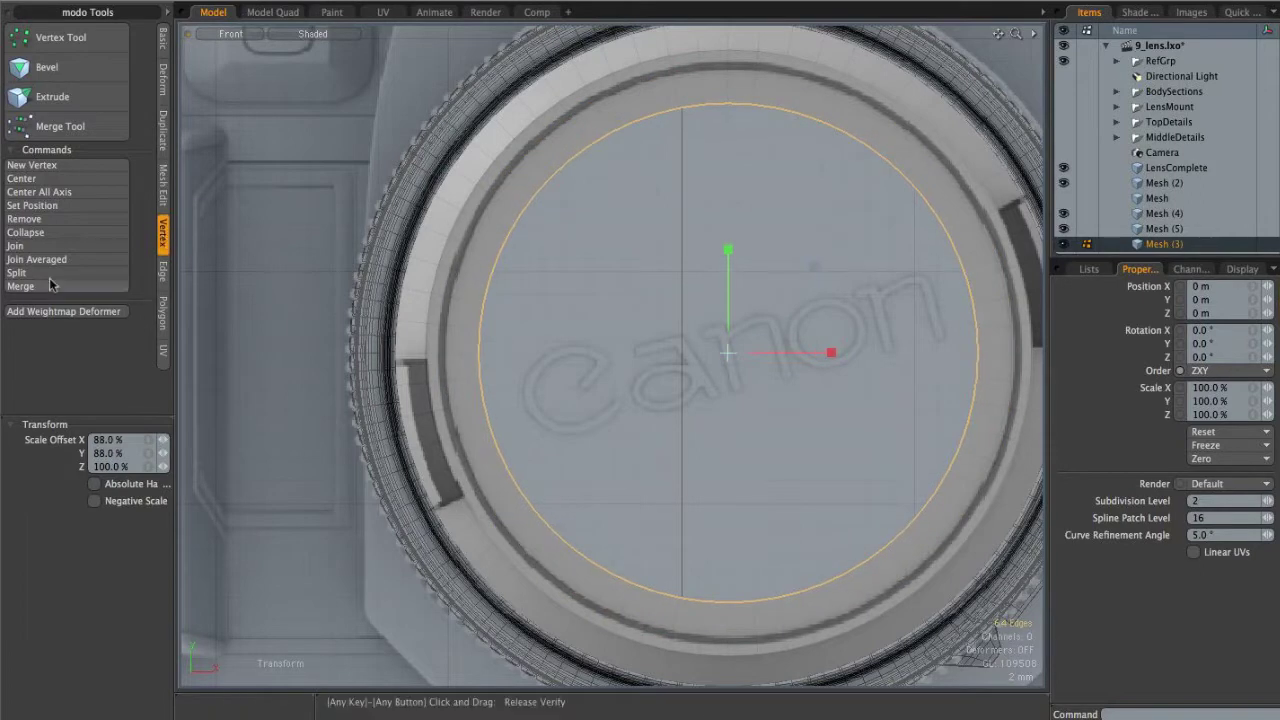
left_click(21, 261)
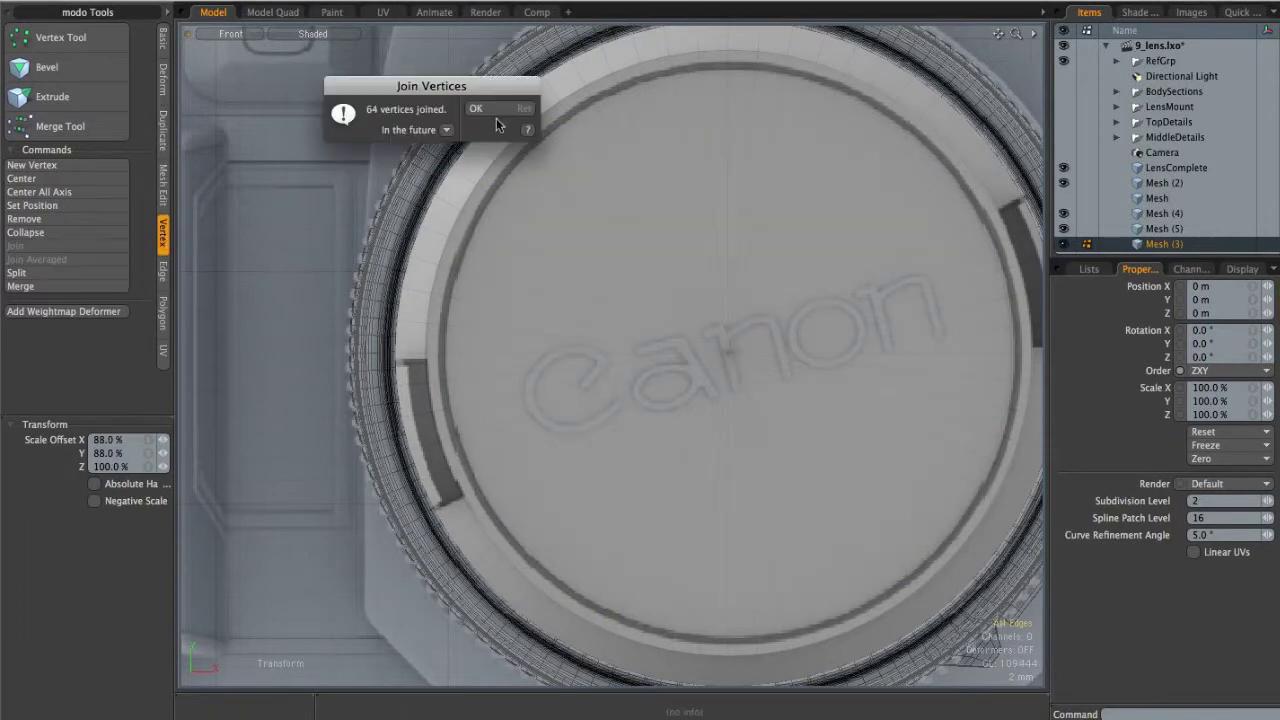
left_click(499, 110)
Step: Select the thin polygon loop on the cap's front face and bevel it inward to form a groove
key("ctrl+space")
left_click(679, 287)
mouse_move(672, 293)
left_mouse_down("alt")
mouse_move(757, 303)
mouse_move(689, 307)
left_mouse_up("alt")
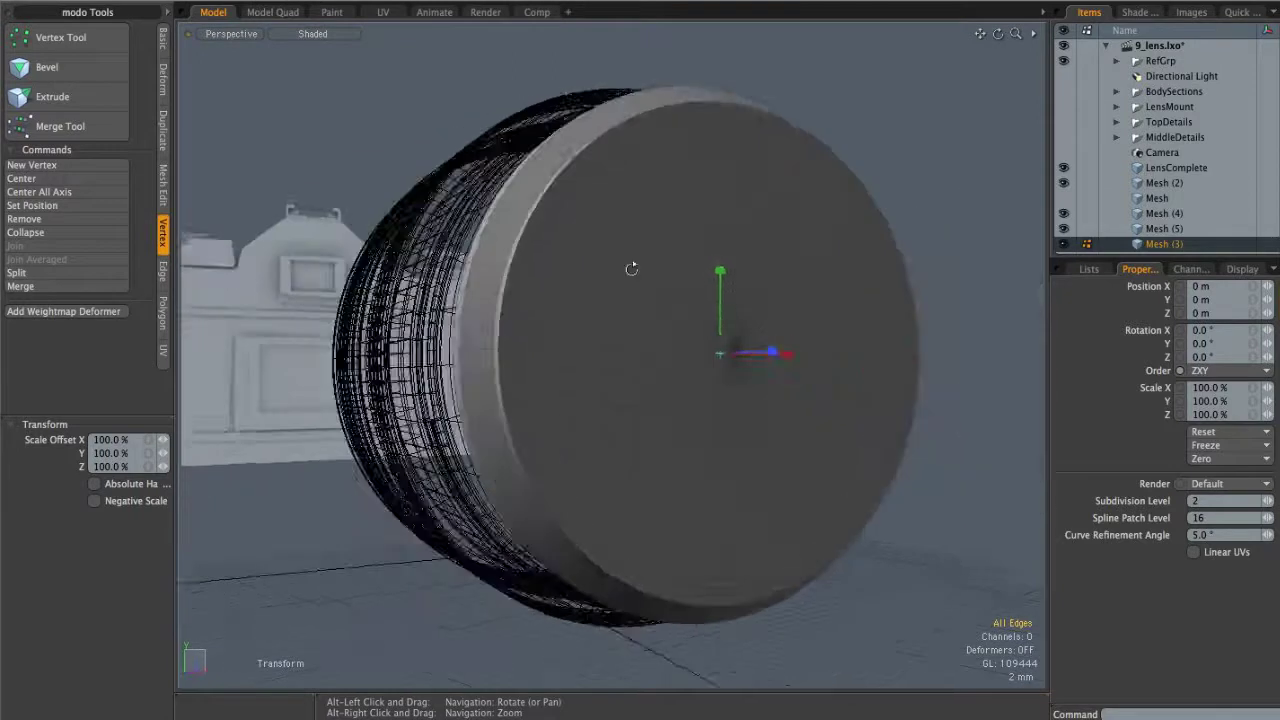
scroll(605, 230, "up", 5)
key("space")
key("space")
left_click(605, 206)
left_click(588, 231, "shift")
left_click_drag(590, 233, 744, 257, "alt")
key("l")
left_click_drag(775, 314, 636, 280, "alt")
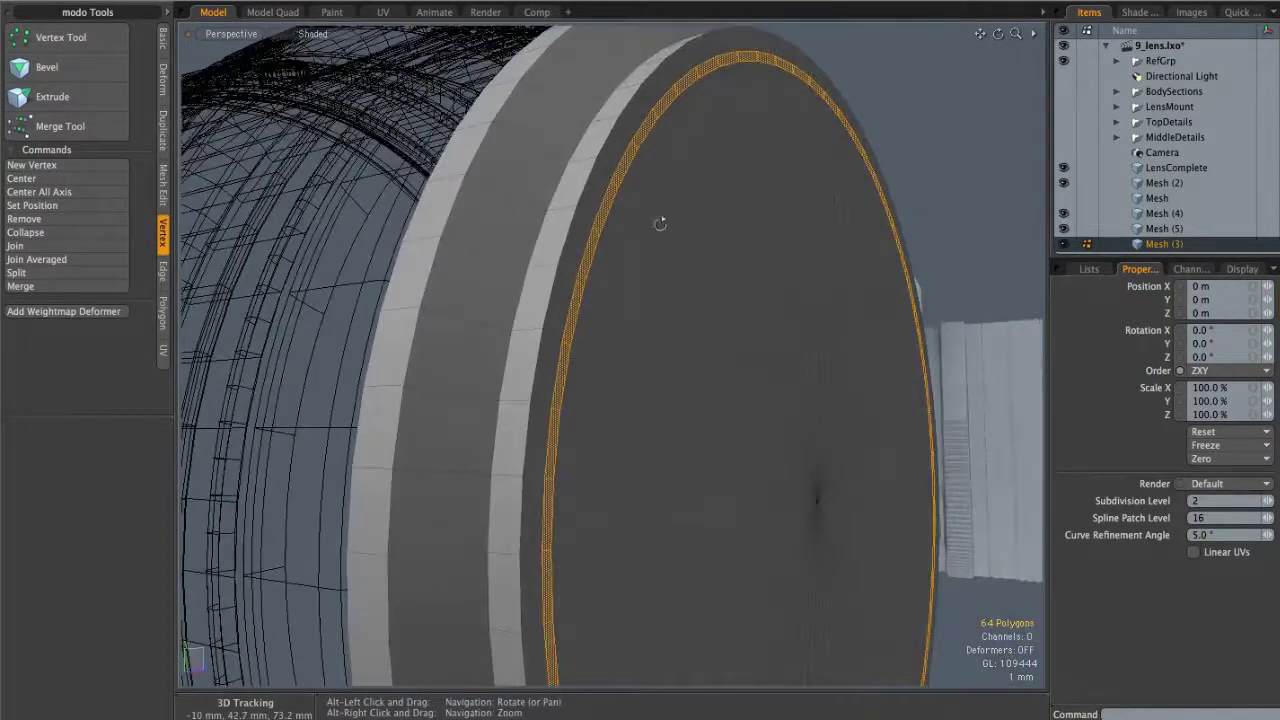
left_click_drag(663, 203, 671, 300, "alt")
key("b")
left_click_drag(878, 523, 862, 523)
key("space")
left_click(937, 243)
left_click_drag(937, 243, 776, 319, "alt")
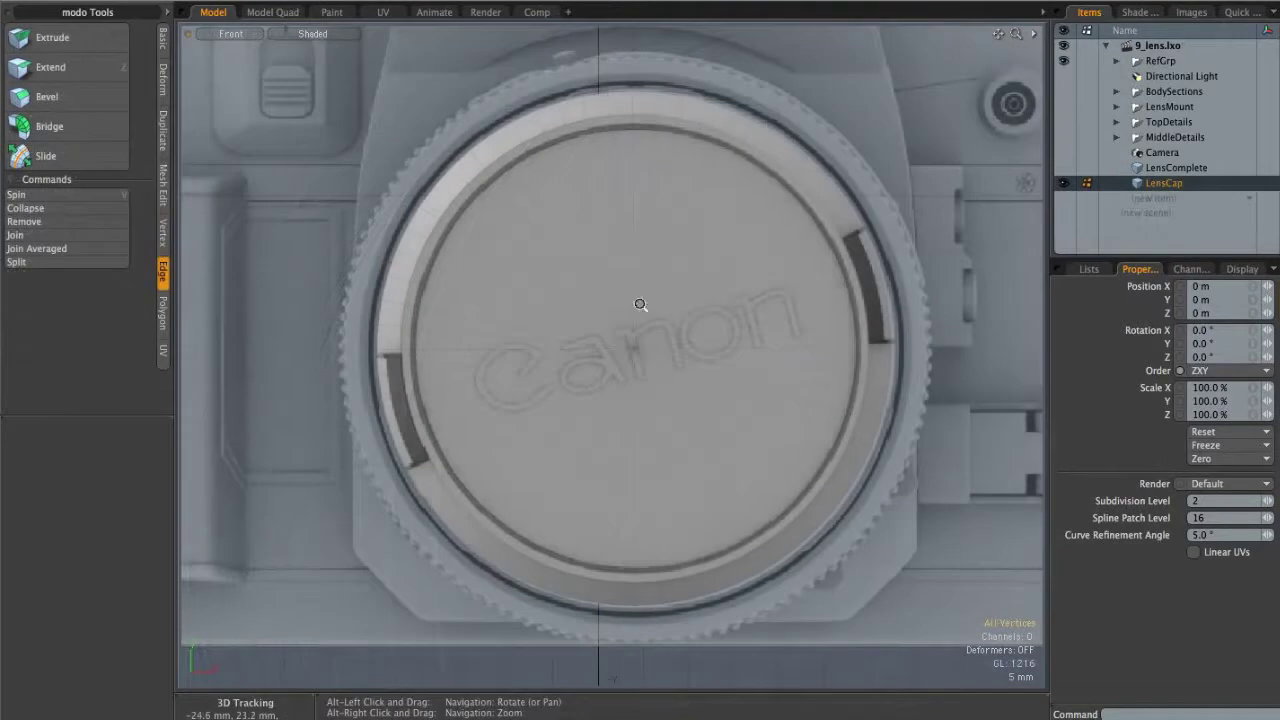
Step: Select all connected LensCap polygons and rotate them slightly about Z to align the segments with the reference side notches
right_click_drag(640, 304, 643, 304, "alt")
left_click_drag(388, 410, 398, 441)
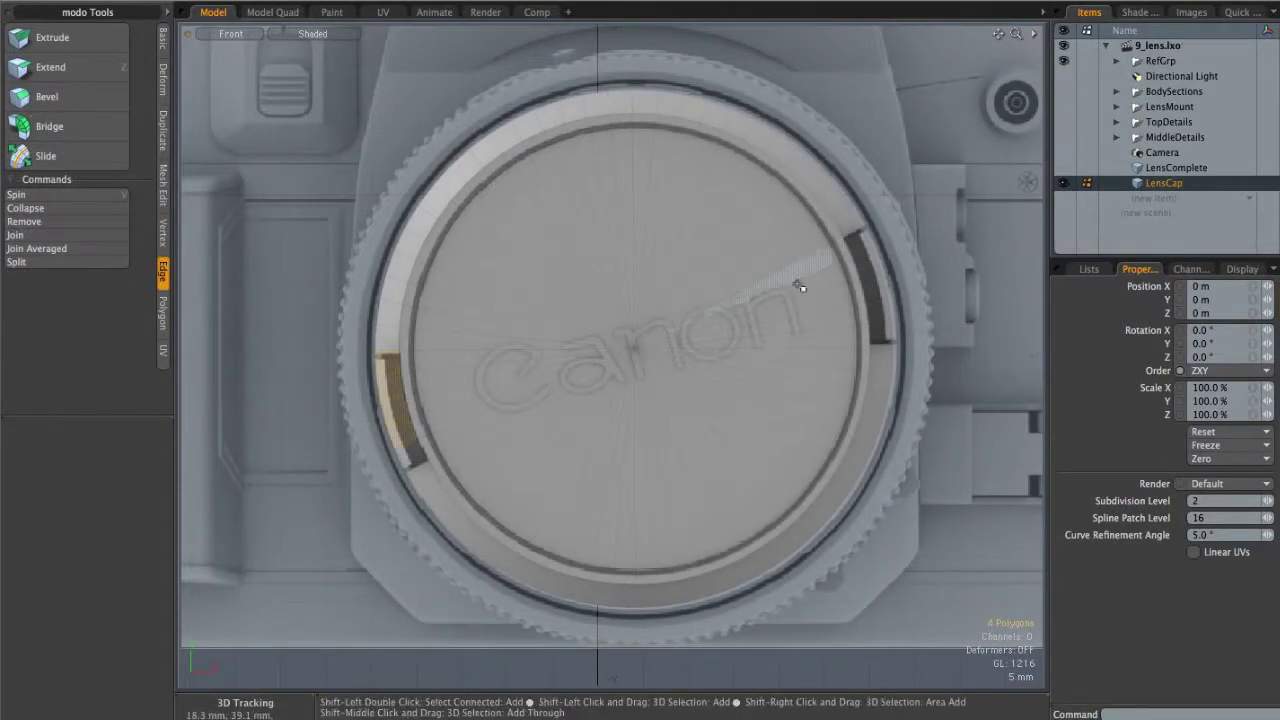
double_click(711, 315)
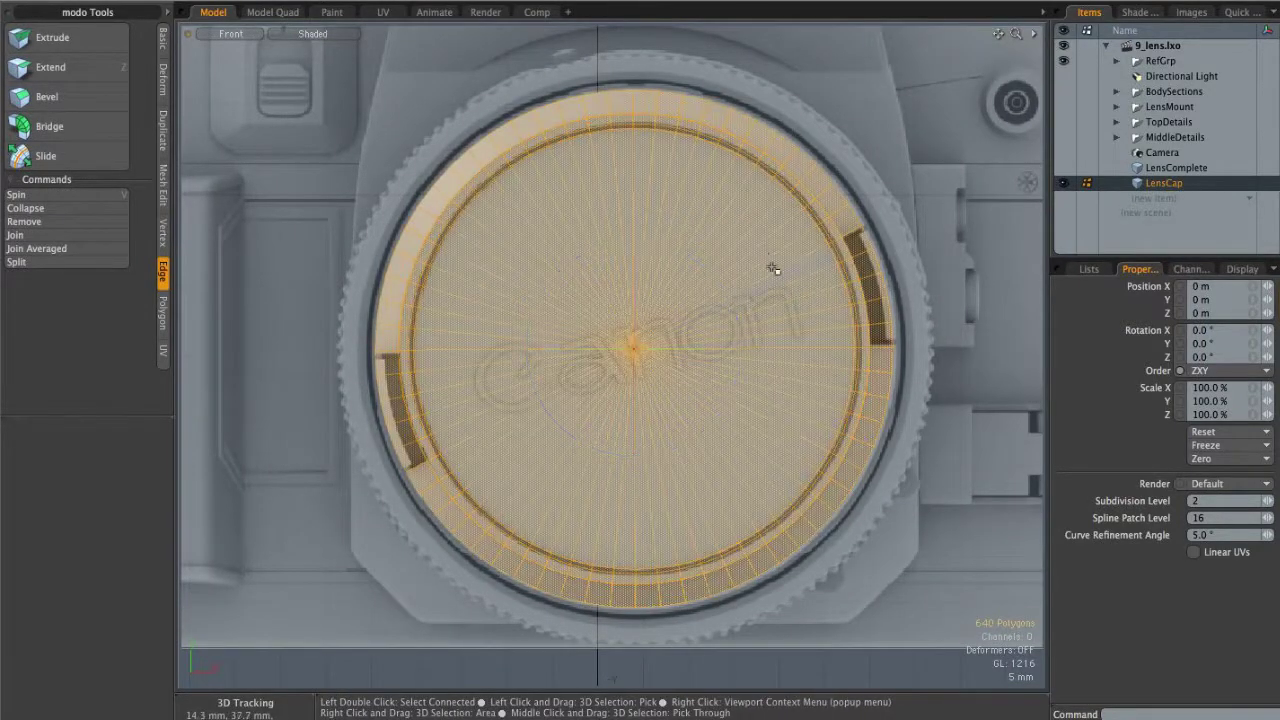
key("e")
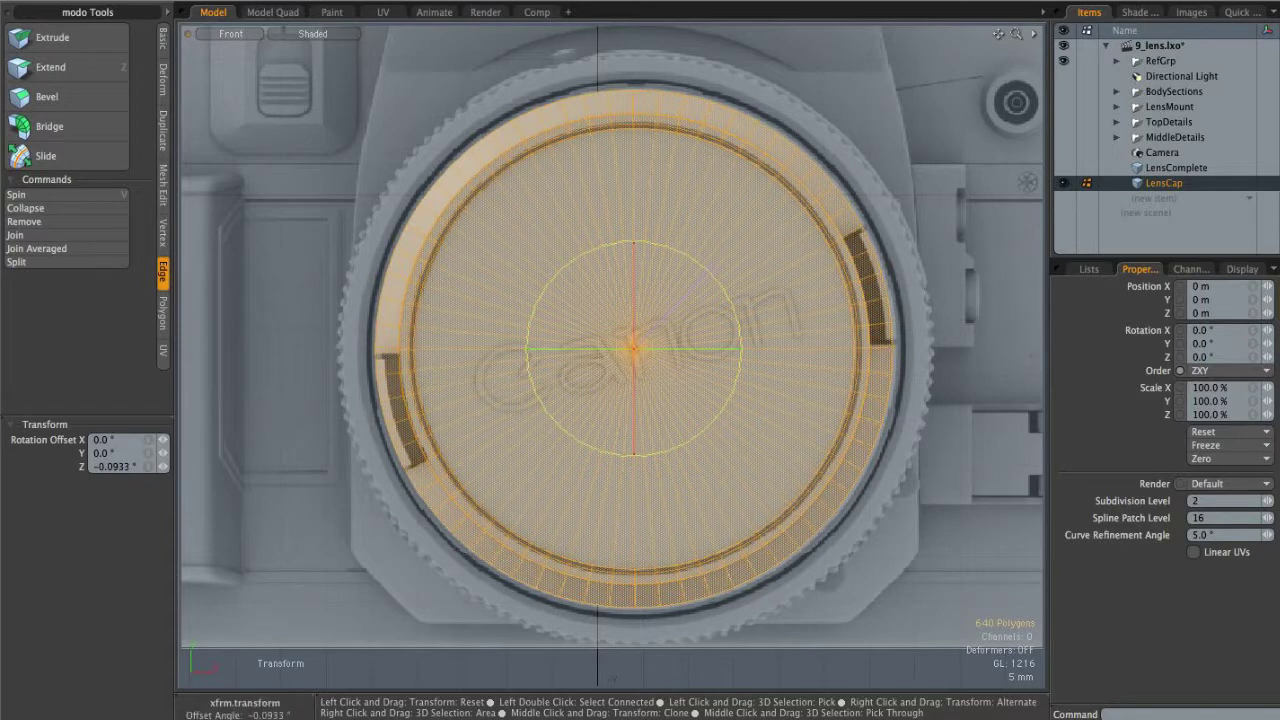
key("space")
Step: Select the rim polygons at both side notches of LensCap and cut and paste them into a new mesh item
left_click_drag(862, 242, 882, 288)
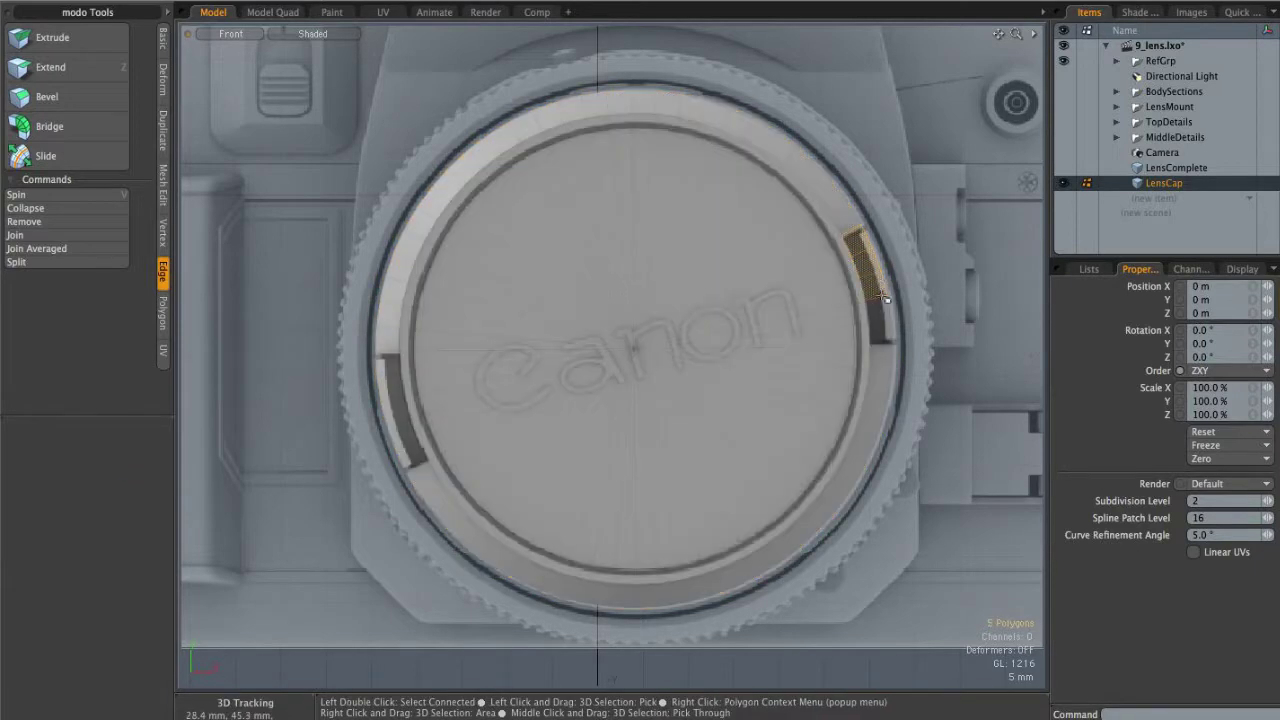
left_click_drag(410, 438, 418, 456, "shift")
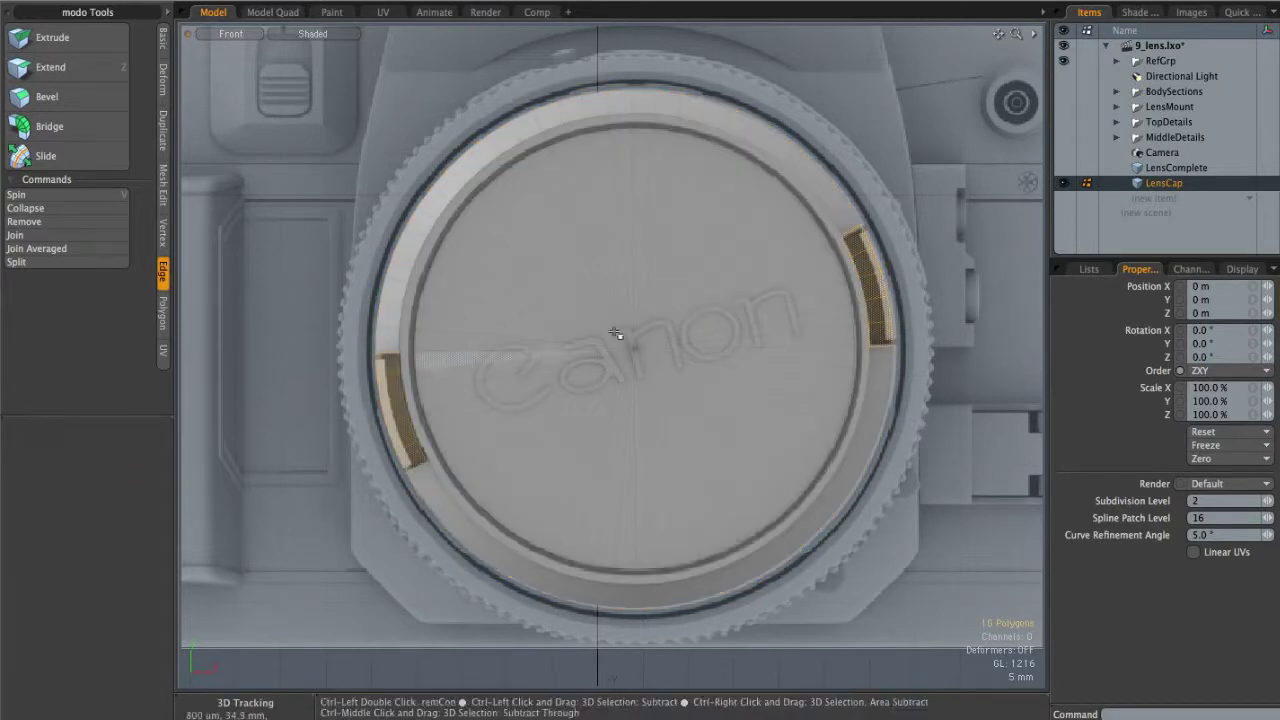
key("ctrl+space")
left_click(652, 308)
right_click_drag(520, 322, 535, 425, "ctrl")
mouse_move(720, 366)
left_mouse_down("alt")
mouse_move(614, 380)
mouse_move(786, 351)
mouse_move(730, 340)
left_mouse_up("alt")
left_click_drag(683, 200, 708, 437, "shift")
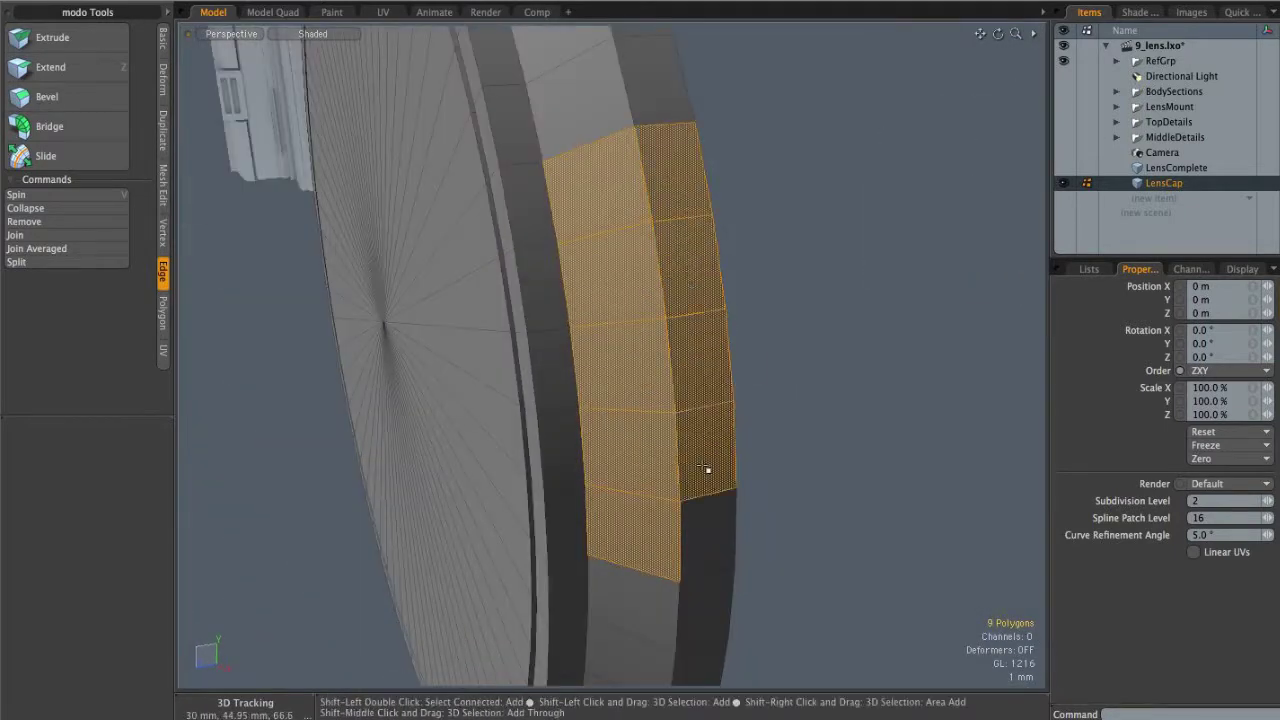
left_click_drag(722, 496, 483, 424, "alt")
left_click_drag(702, 204, 625, 540, "shift")
mouse_move(625, 540)
left_mouse_down("alt")
mouse_move(590, 535)
mouse_move(612, 551)
mouse_move(736, 221)
mouse_move(748, 350)
mouse_move(697, 392)
mouse_move(868, 322)
left_mouse_up("alt")
key("super+x")
left_click(1163, 198)
left_click(1180, 198)
key("super+v")
mouse_move(670, 350)
left_mouse_down("alt")
mouse_move(648, 323)
mouse_move(651, 282)
mouse_move(709, 389)
mouse_move(566, 386)
left_mouse_up("alt")
Step: Select the facing open edges at the upper and then the lower end of LensCap's side notch and bridge each pair
left_click(1158, 187)
left_click(668, 296, "shift")
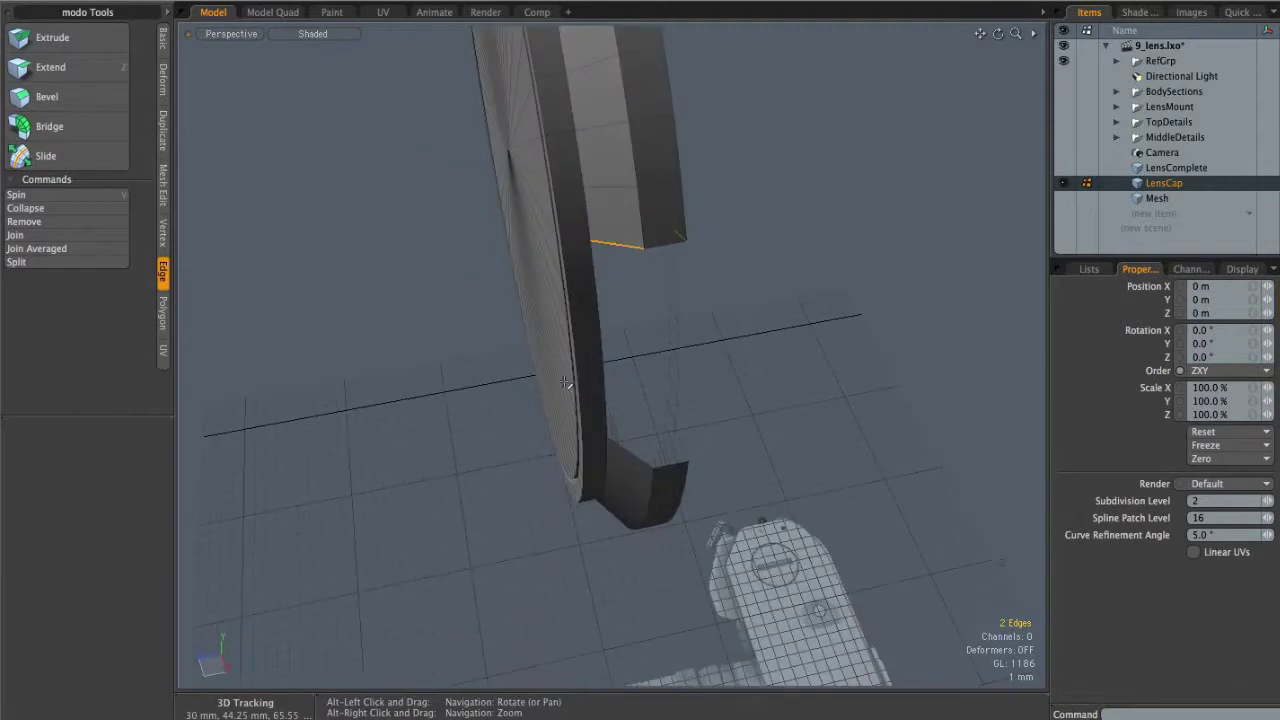
left_click(115, 125)
left_click(624, 405)
key("space")
left_click(644, 456)
left_click(681, 442, "shift")
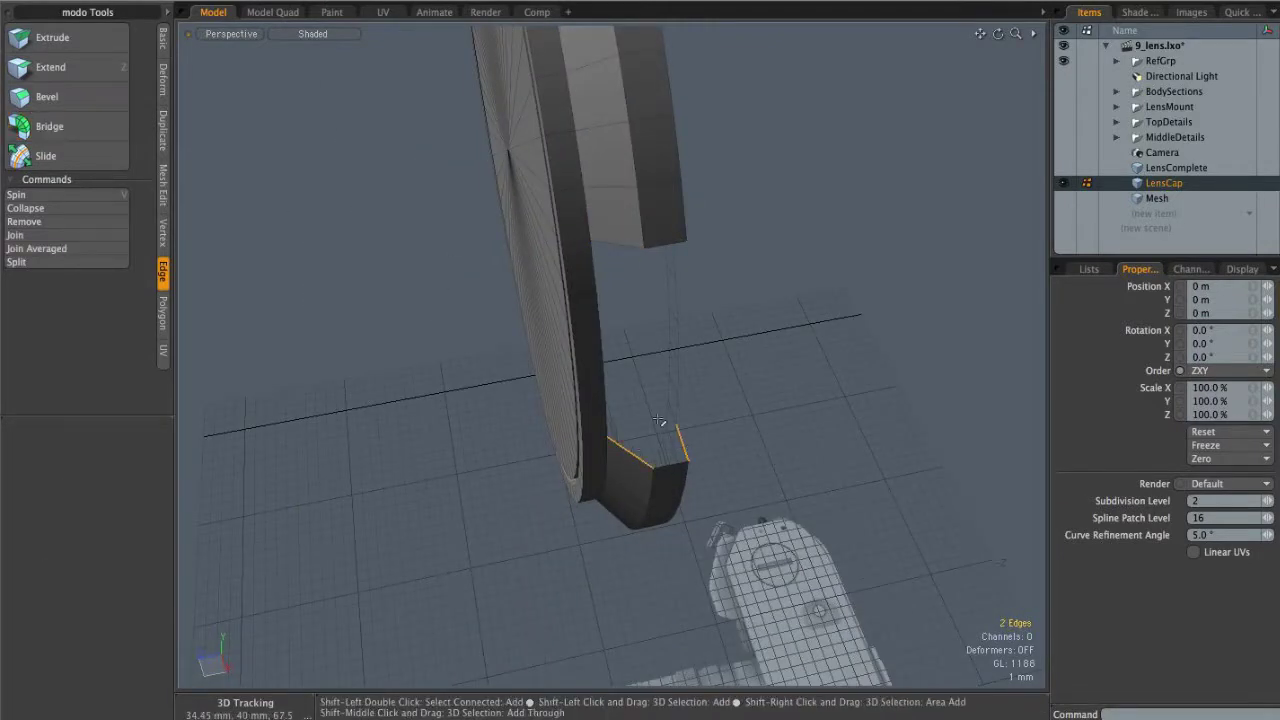
left_click(80, 134)
left_click(745, 417)
key("space")
Step: Bridge the ten long open edges along the side notch to close its recessed surface
left_click_drag(745, 417, 630, 312, "alt")
key("space")
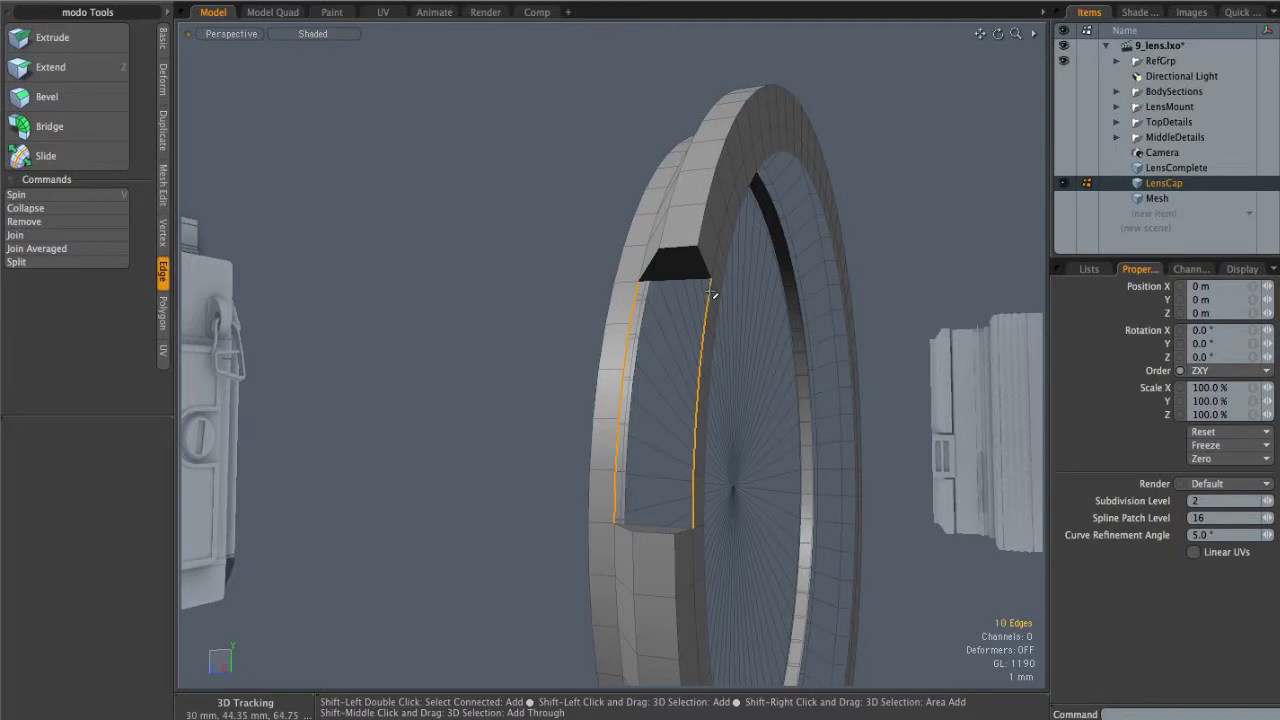
left_click(76, 130)
left_click(430, 235)
key("space")
left_click(478, 301)
left_click_drag(480, 303, 965, 316, "alt")
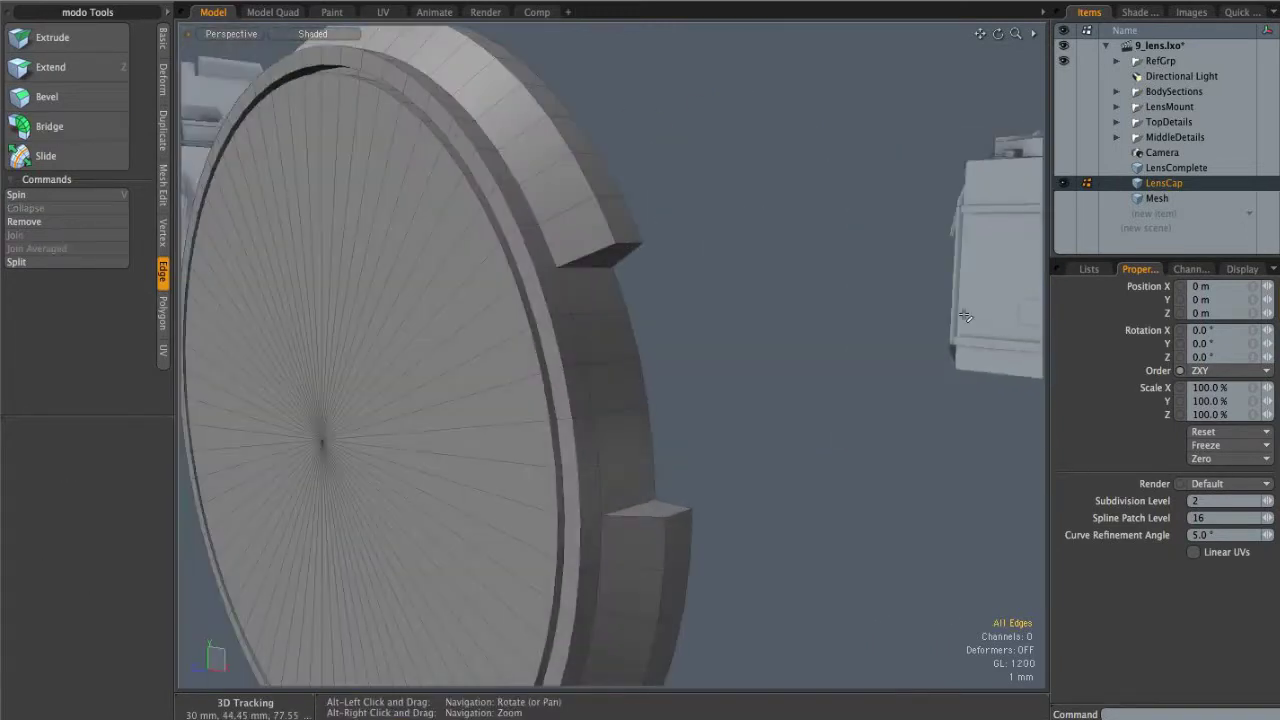
Step: Isolate the cut-out Mesh item and remove its extra polygons, keeping only the five-polygon outer strip
left_click(1065, 199)
left_click(1159, 200)
left_click_drag(702, 364, 750, 360, "alt")
key("3")
mouse_move(600, 297)
left_mouse_down()
mouse_move(634, 480)
mouse_move(554, 397)
mouse_move(661, 296)
left_mouse_up()
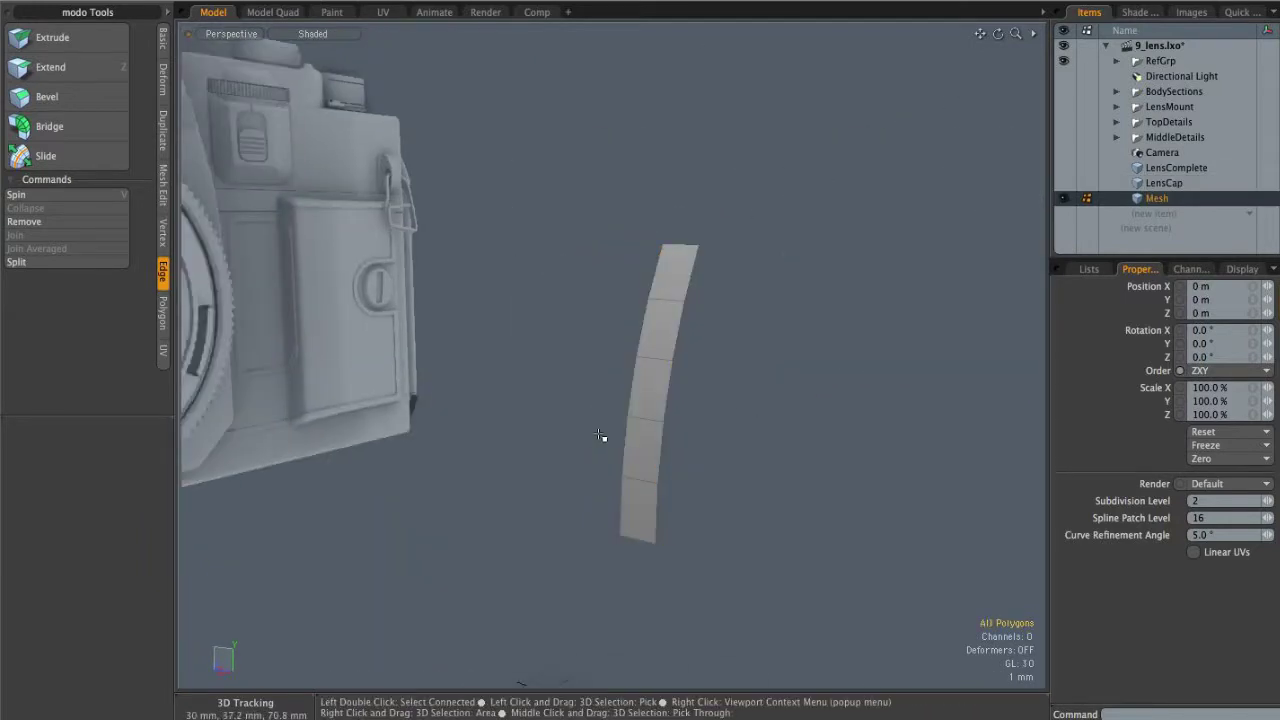
Step: Select the five edges along the strip's front side and move them about 50 um in Z, with LensCap shown for reference
left_click(657, 272)
left_click_drag(624, 464, 621, 507, "shift")
left_click(1065, 184)
left_click_drag(895, 360, 705, 394, "alt")
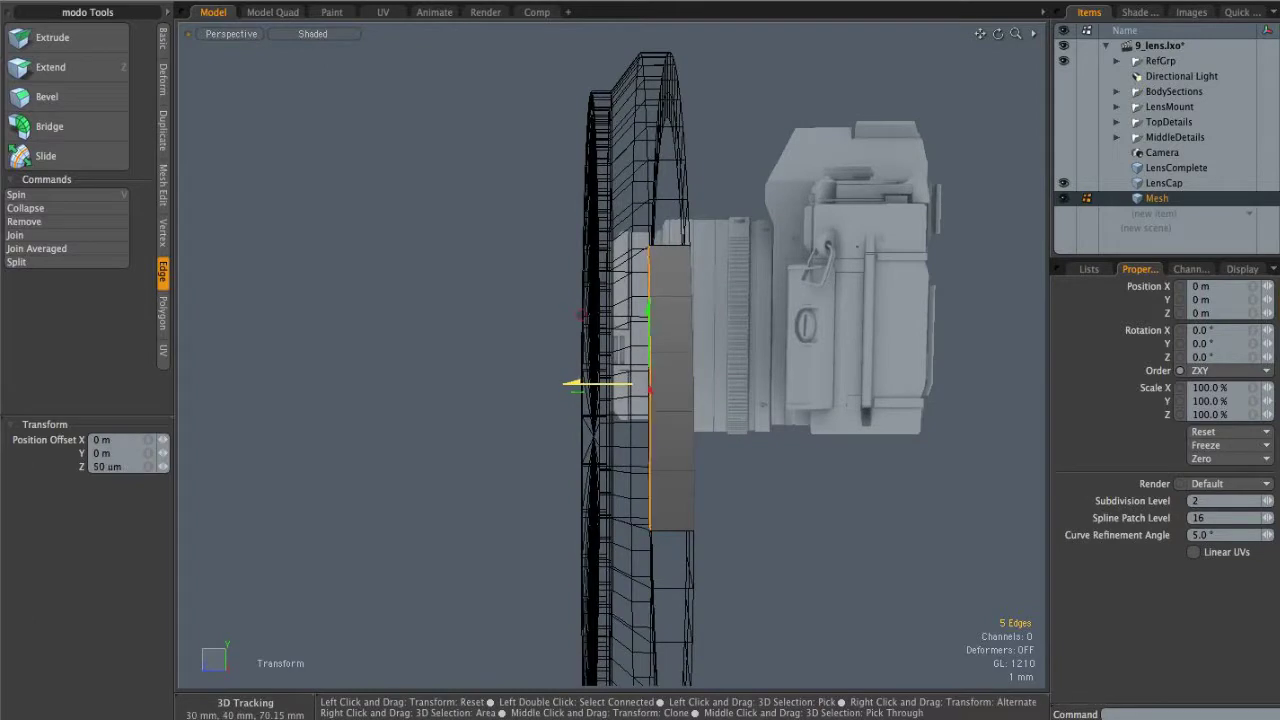
left_click_drag(580, 392, 598, 426, "alt")
key("q")
left_click(746, 394)
left_click_drag(750, 394, 848, 384, "alt")
Step: Select the strip's five polygons and bevel them with a shift of -800 um to give the piece thickness
key("3")
mouse_move(612, 272)
left_mouse_down()
mouse_move(660, 488)
mouse_move(757, 429)
mouse_move(677, 387)
left_mouse_up()
key("b")
left_click(649, 385)
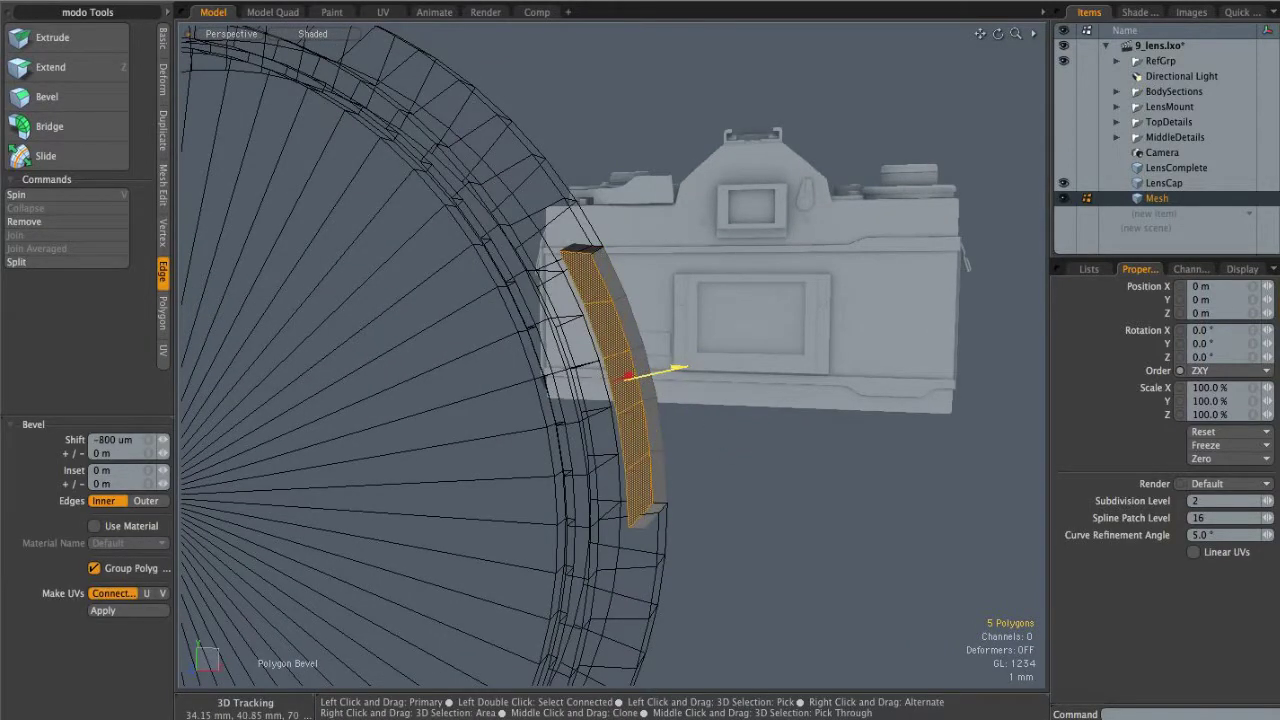
left_click_drag(676, 370, 703, 377, "alt")
key("q")
left_click(728, 360)
double_click(648, 372)
key("Delete")
Step: Select the ten long open border edges of the thickened strip and bridge them to close its open face
left_click_drag(714, 423, 580, 358, "alt")
double_click(582, 280)
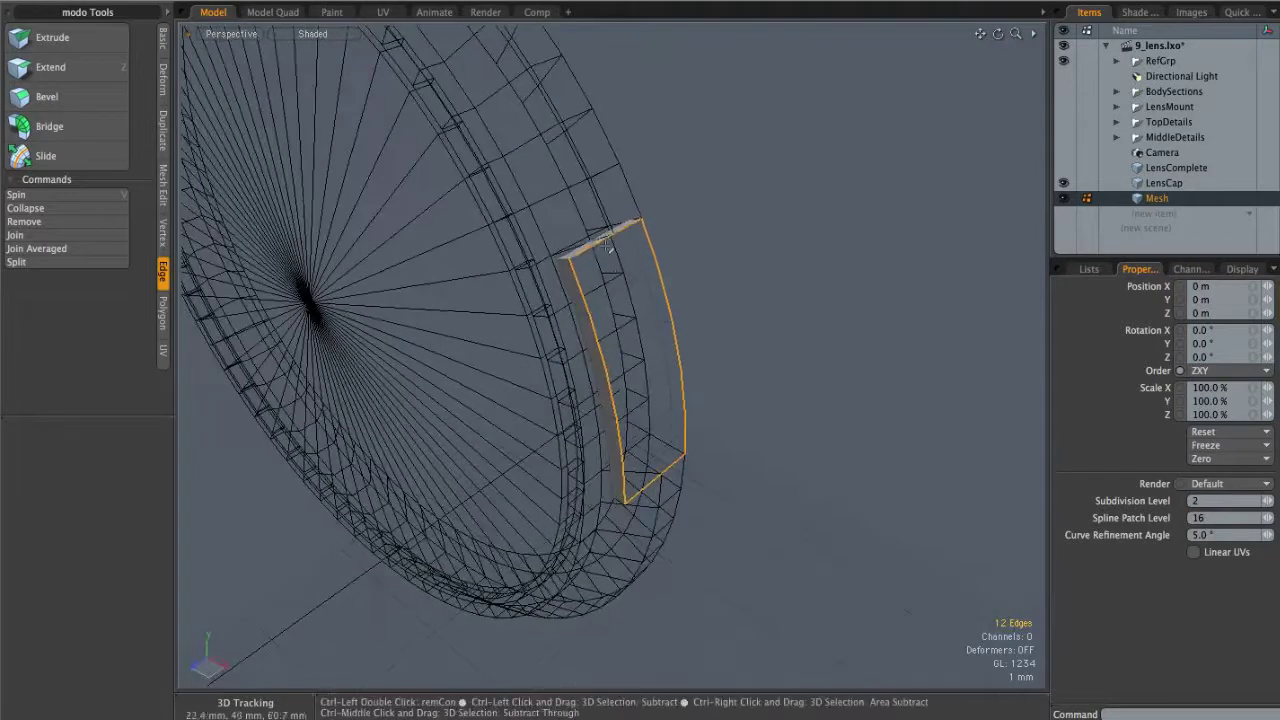
left_click(49, 132)
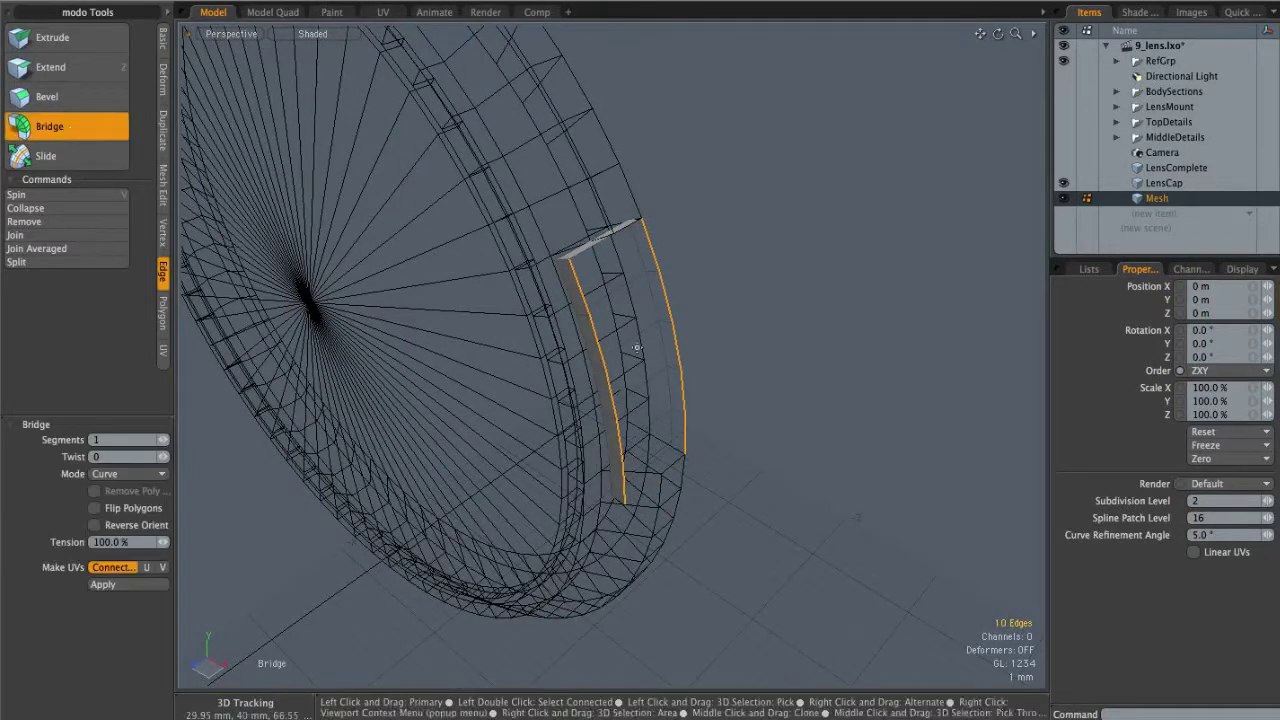
left_click(711, 343)
key("q")
left_click(711, 345)
Step: Select all connected polygons of the grip piece and scale them to 121% in Z to match the reference width
key("3")
left_click_drag(686, 371, 699, 295, "alt")
double_click(643, 354)
key("ctrl+space")
left_click(707, 357)
key("1")
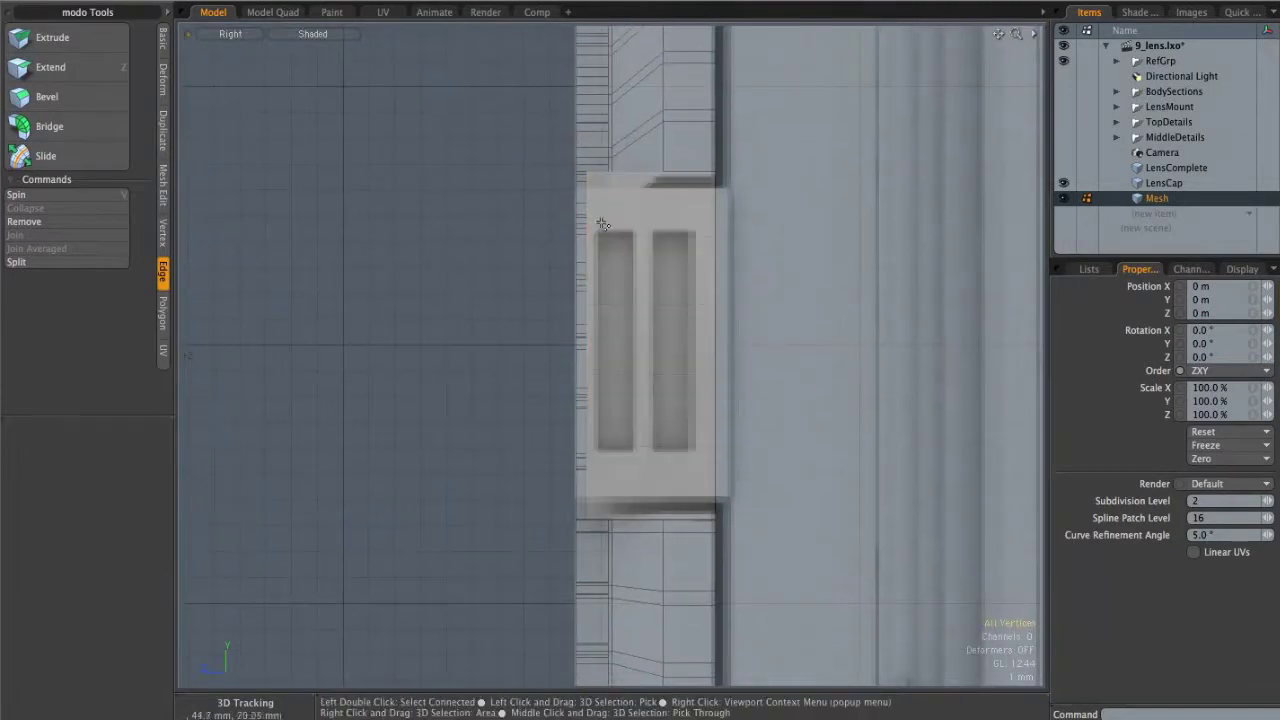
key("3")
key("r")
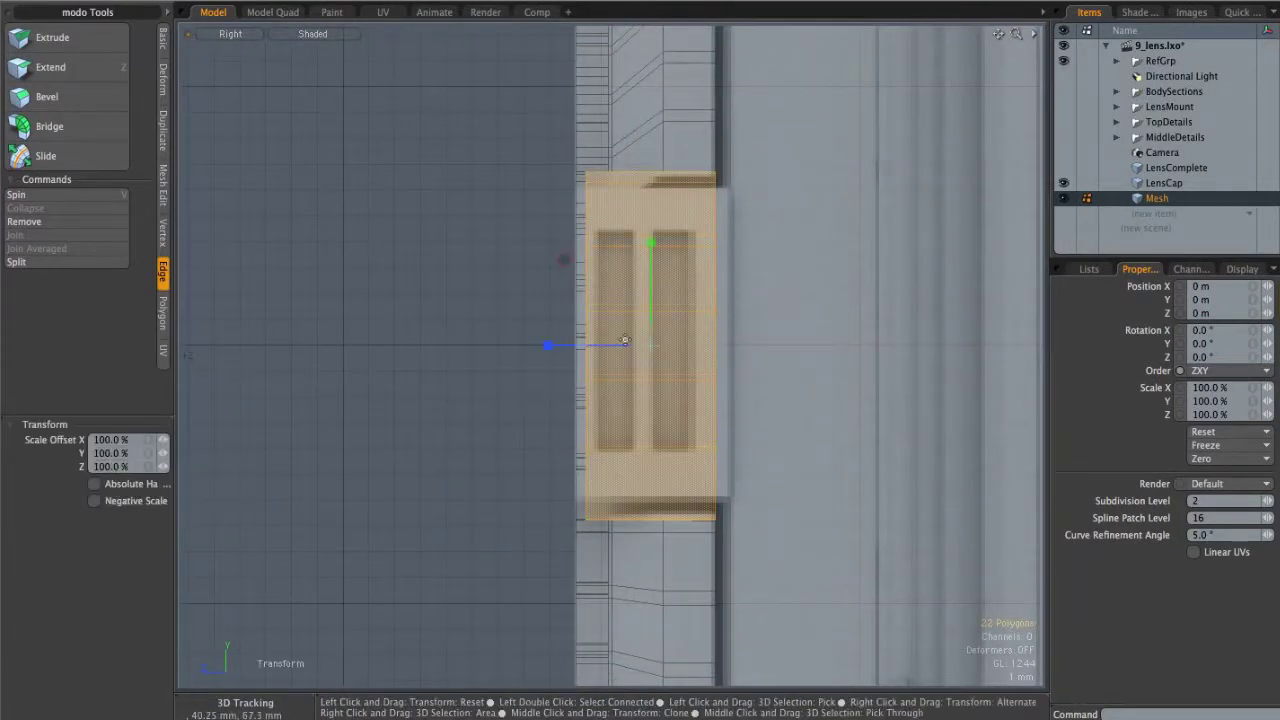
left_click_drag(547, 347, 521, 345)
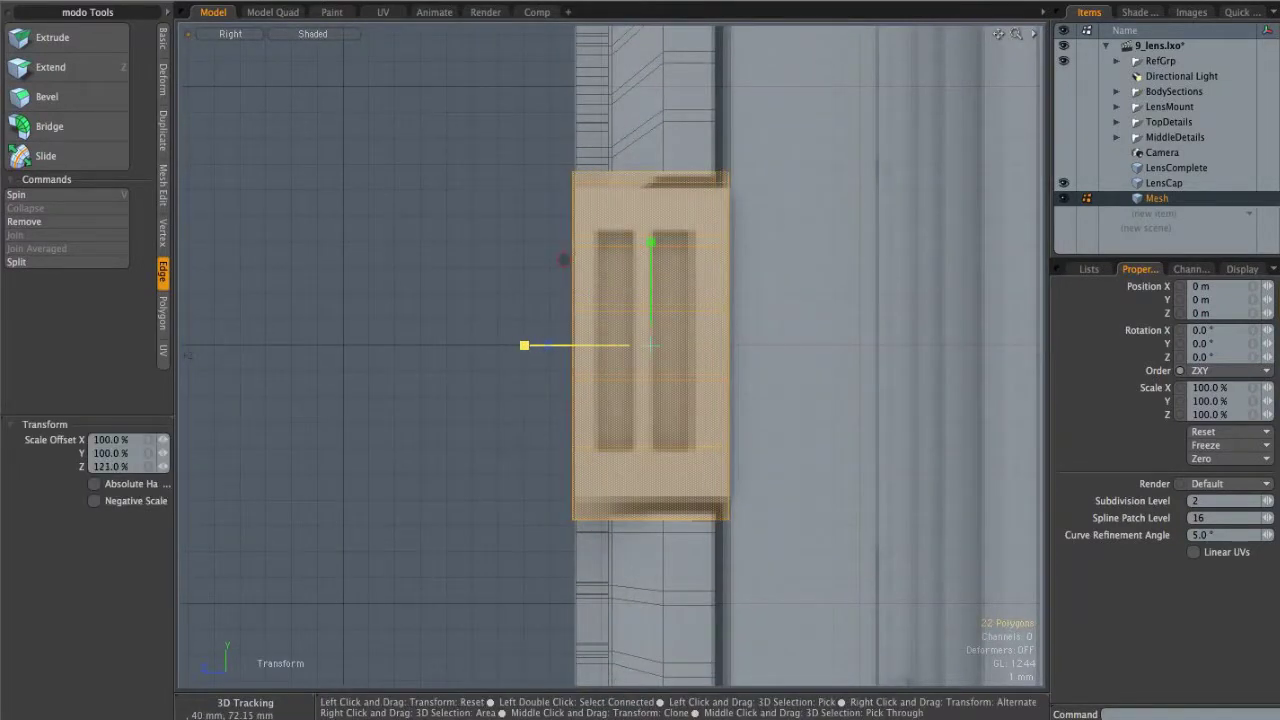
Step: Add three lengthwise loop slices to the grip piece along both sides of the first reference slot and the near side of the second
key("2")
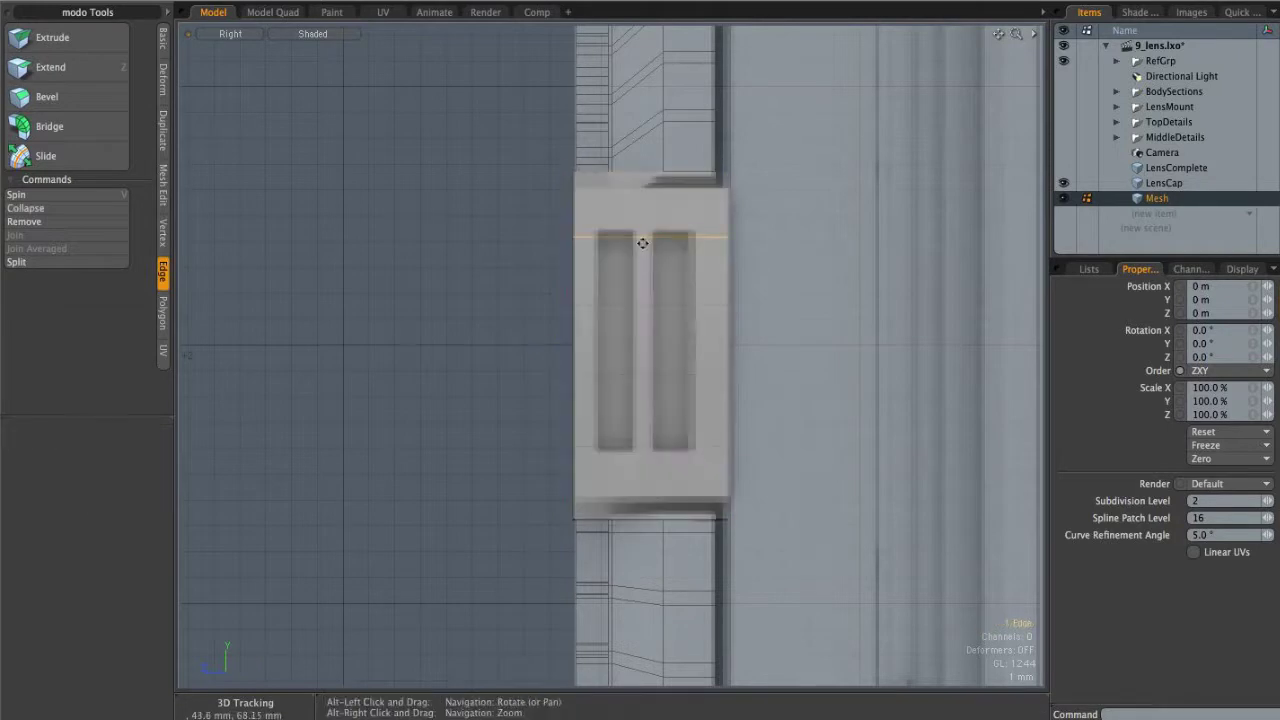
key("alt+c")
left_click(619, 234)
key("space")
left_click(631, 236)
key("alt+c")
left_click_drag(639, 238, 659, 239)
left_click(664, 235)
key("super+z")
key("space")
left_click(667, 237)
key("alt+c")
left_click(653, 238)
key("space")
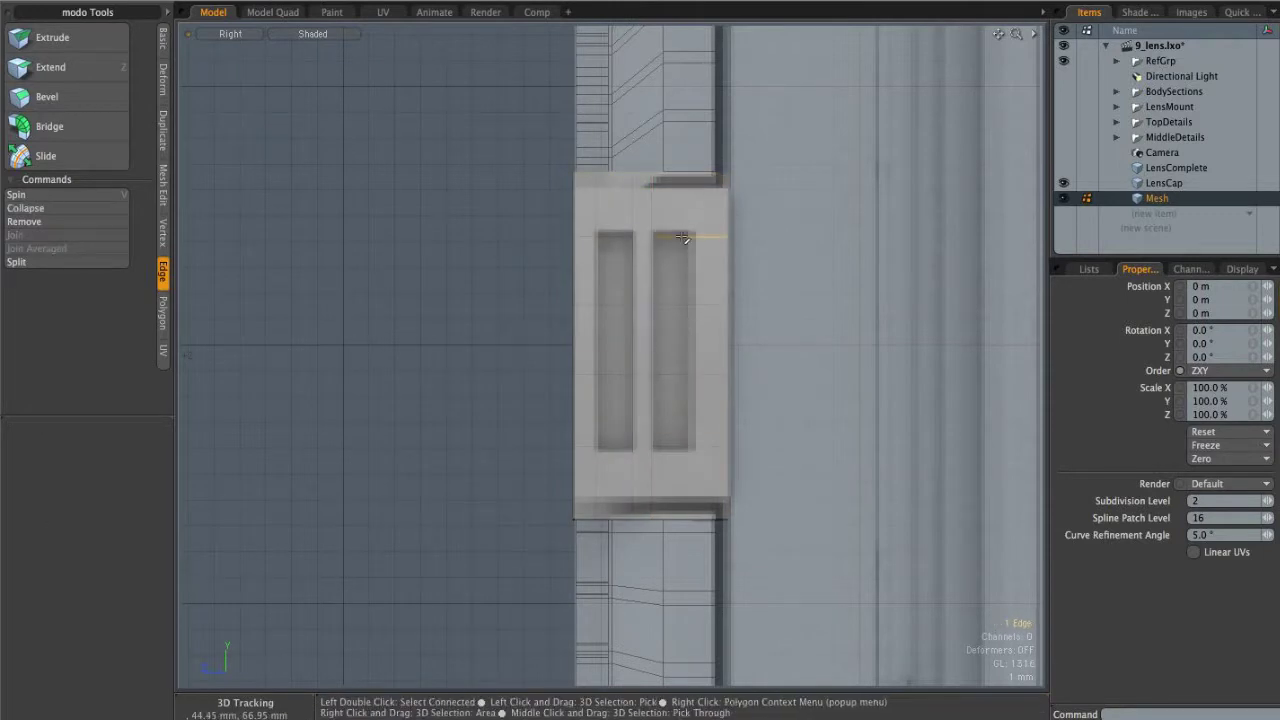
Step: Add another lengthwise loop slice along the far side of the second reference slot
left_click(686, 236)
key("alt+c")
left_click_drag(670, 236, 675, 236)
key("ctrl+space")
left_click(722, 239)
key("space")
Step: Select the opposing three-polygon strips on the grip's outer and inner faces and bridge them to cut the first slot through
left_click(537, 311)
left_click_drag(537, 311, 619, 405, "alt")
key("3")
mouse_move(660, 290)
left_mouse_down("shift")
mouse_move(664, 402)
mouse_move(674, 349)
mouse_move(770, 353)
mouse_move(601, 287)
left_mouse_up("shift")
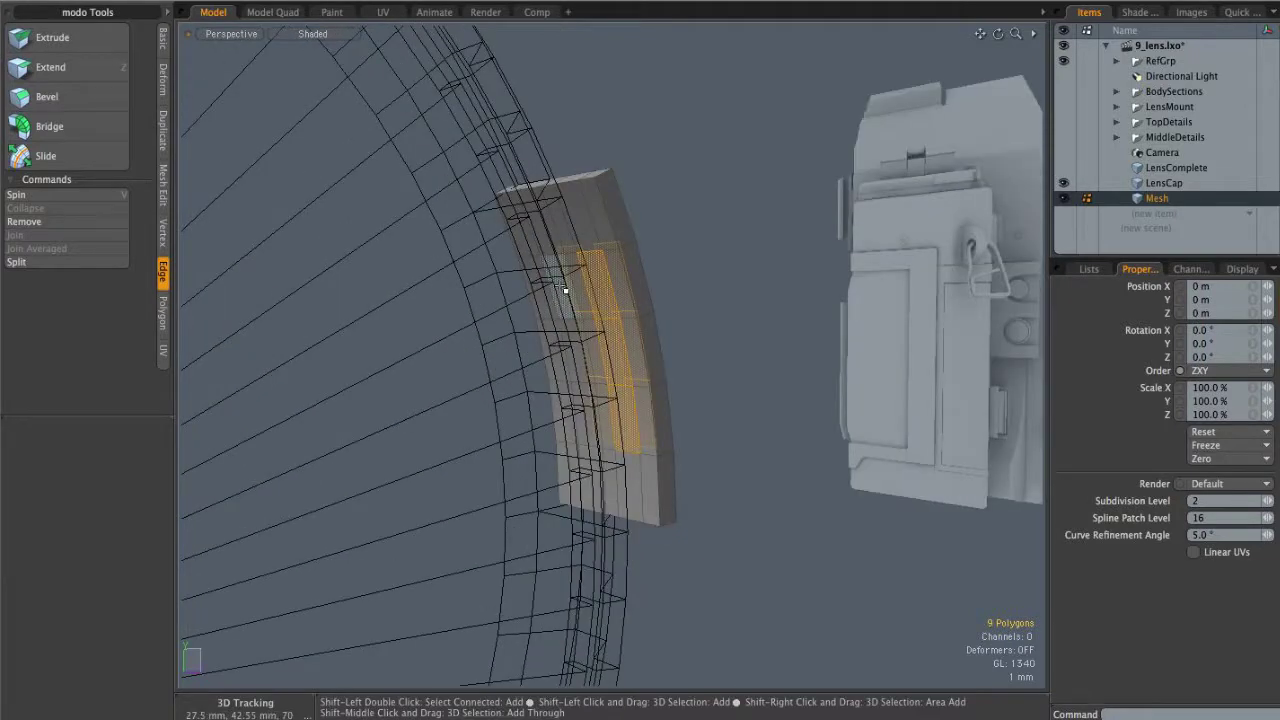
left_click_drag(624, 388, 334, 388, "alt")
mouse_move(605, 277)
left_mouse_down()
mouse_move(626, 400)
mouse_move(645, 381)
mouse_move(629, 317)
mouse_move(612, 357)
left_mouse_up()
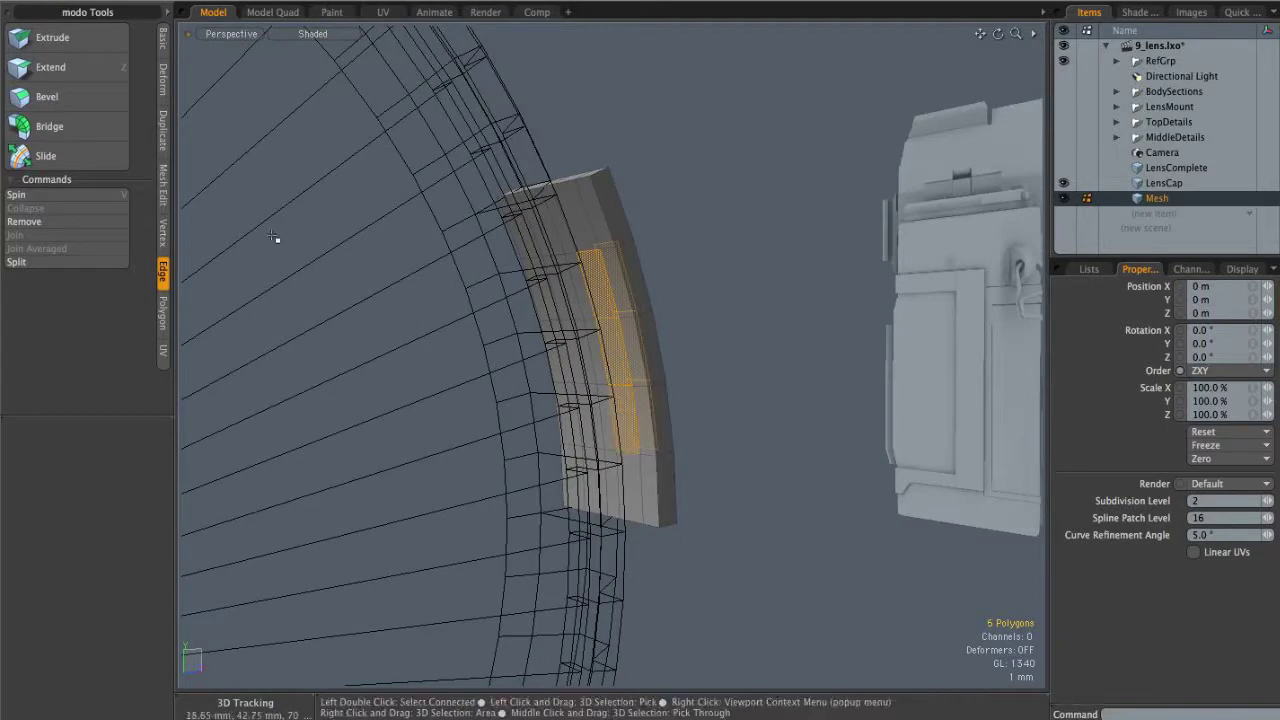
left_click_drag(632, 406, 631, 418, "shift")
left_click(50, 127)
left_click(860, 318)
left_click_drag(860, 318, 664, 428, "alt")
key("space")
Step: Bridge the remaining opposing polygon strips to cut the second slot through the grip piece
left_click_drag(537, 395, 730, 390, "alt")
left_click(48, 130)
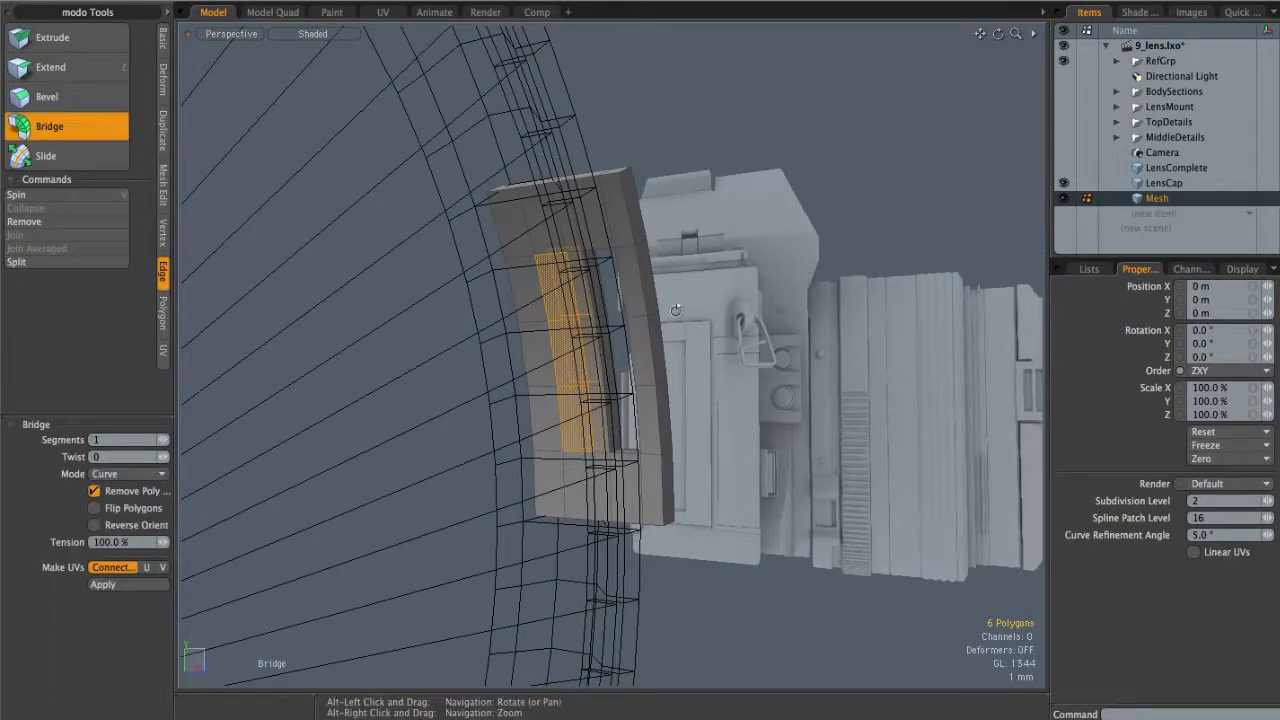
left_click_drag(700, 288, 572, 302, "alt")
left_click(791, 319)
key("space")
Step: Select the five-polygon strip on the grip's inner face and bevel it toward the cap's centre with a shift of 4.85 mm
left_click_drag(791, 319, 589, 369, "ctrl+alt")
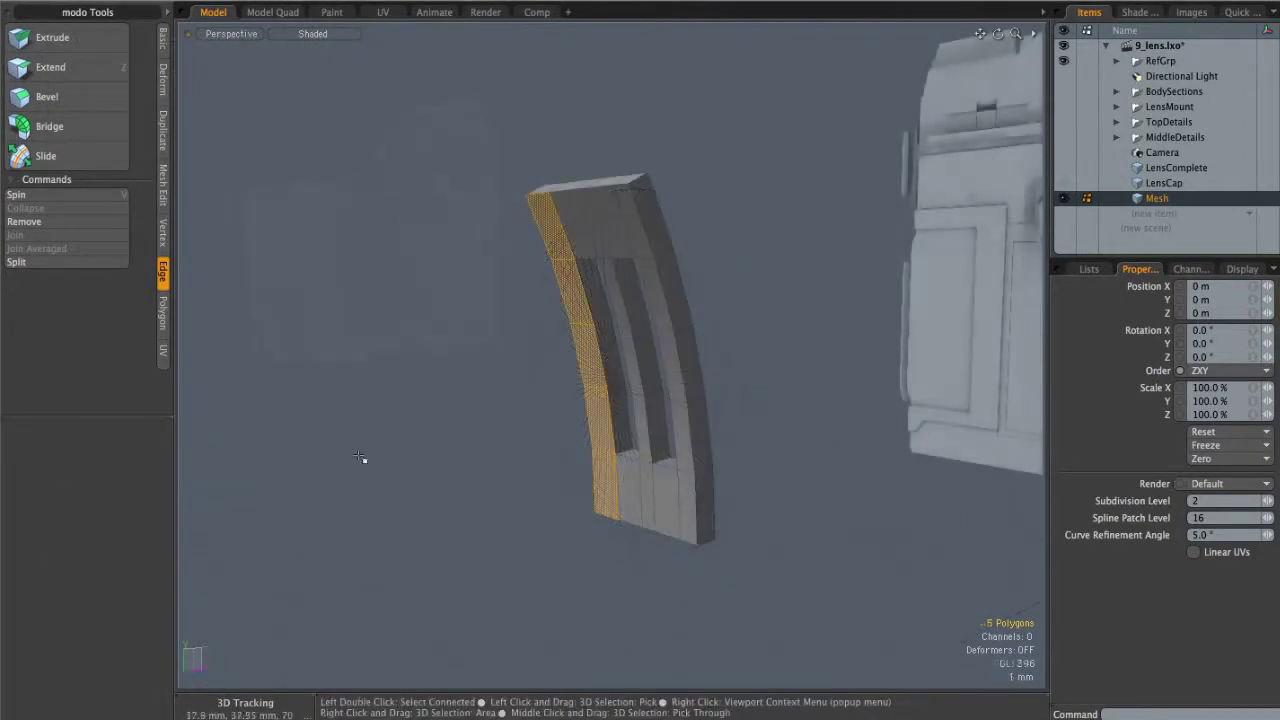
left_click_drag(650, 381, 554, 361, "alt")
scroll(554, 361, "down", 3)
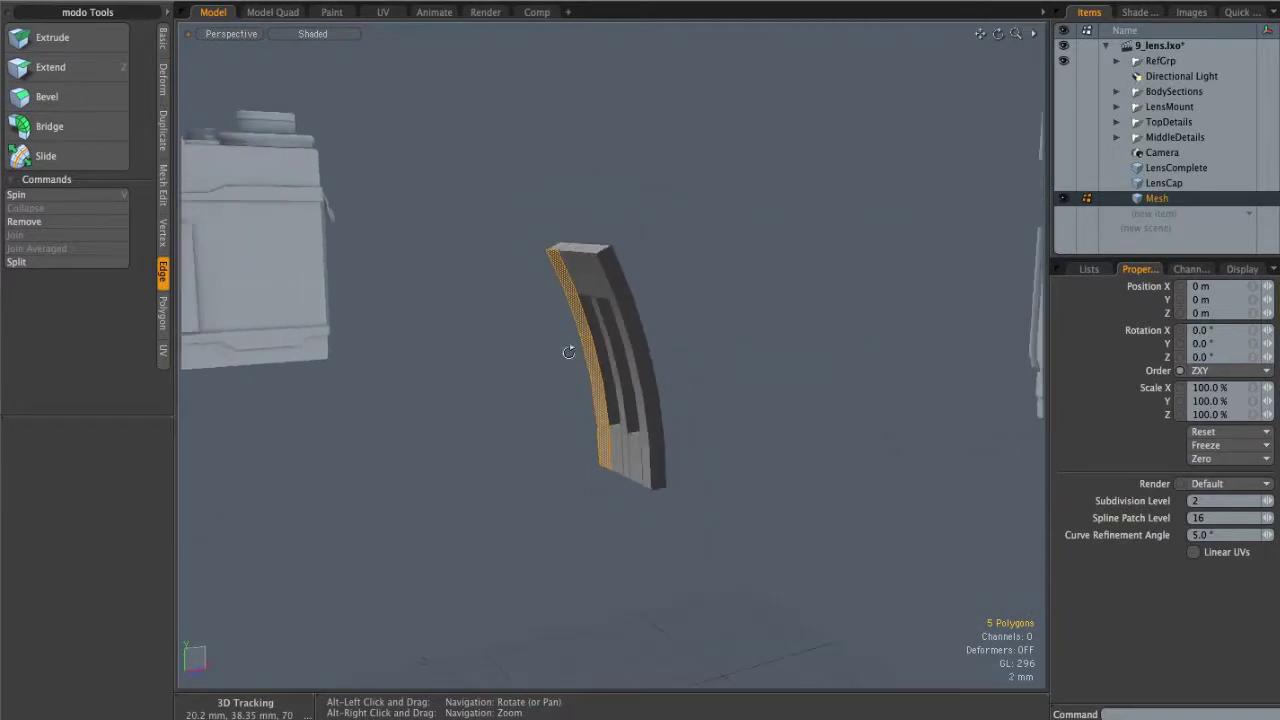
left_click_drag(598, 402, 418, 400, "alt")
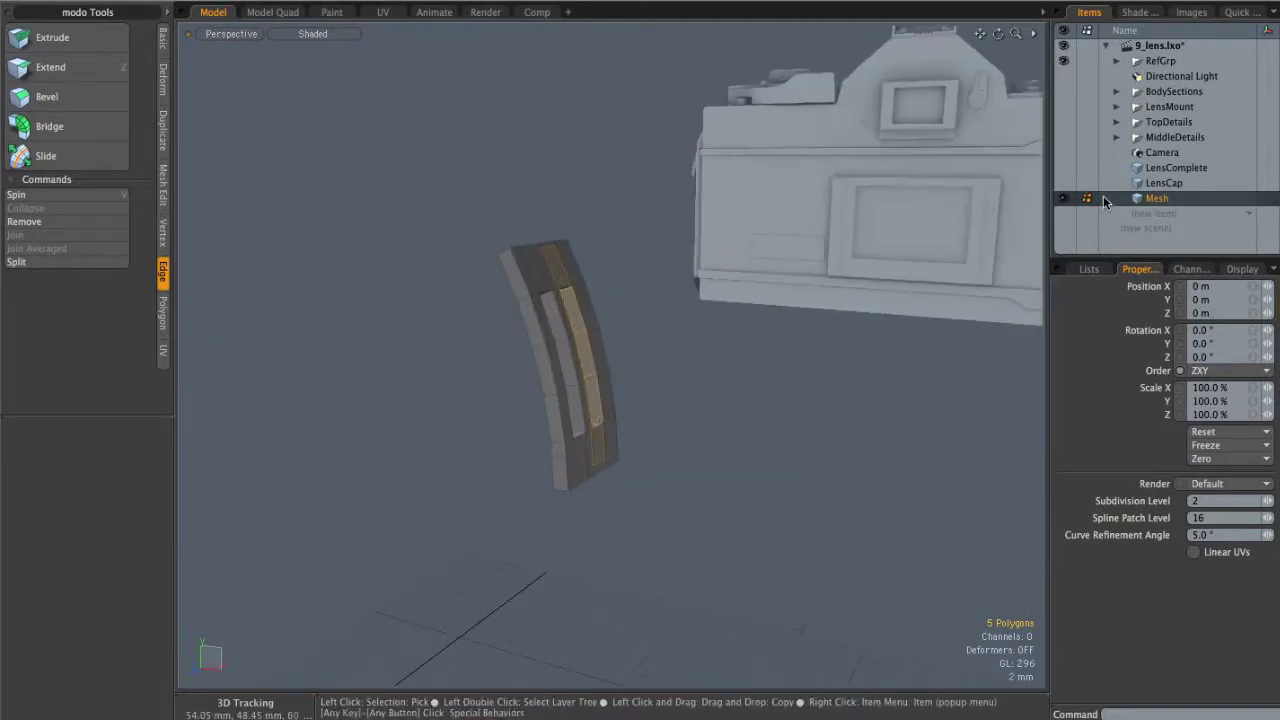
left_click(1065, 184)
left_click_drag(630, 382, 586, 402, "alt")
key("b")
left_click(584, 402, "shift")
left_click_drag(515, 382, 400, 410)
left_click_drag(530, 408, 452, 271, "alt")
mouse_move(530, 312)
left_mouse_down("alt")
mouse_move(563, 306)
mouse_move(518, 324)
left_mouse_up("alt")
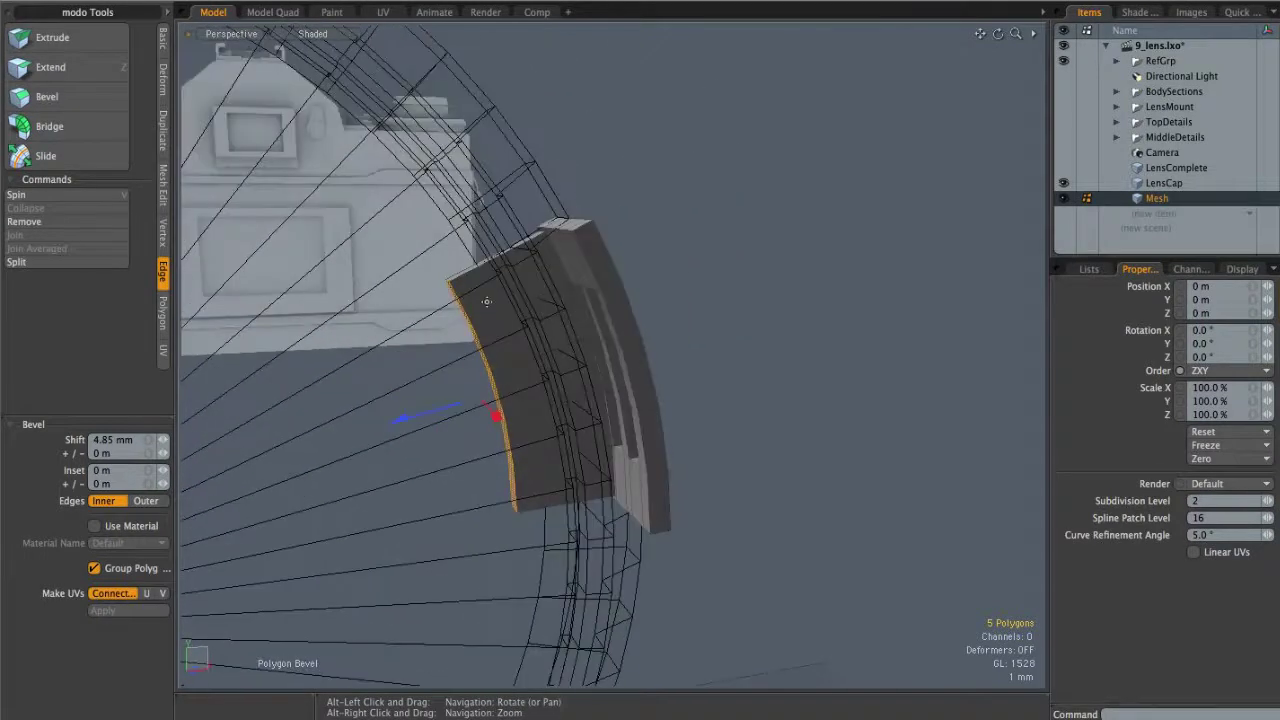
scroll(586, 371, "down", 5)
mouse_move(586, 371)
left_mouse_down("alt")
mouse_move(586, 403)
mouse_move(591, 380)
left_mouse_up("alt")
key("space")
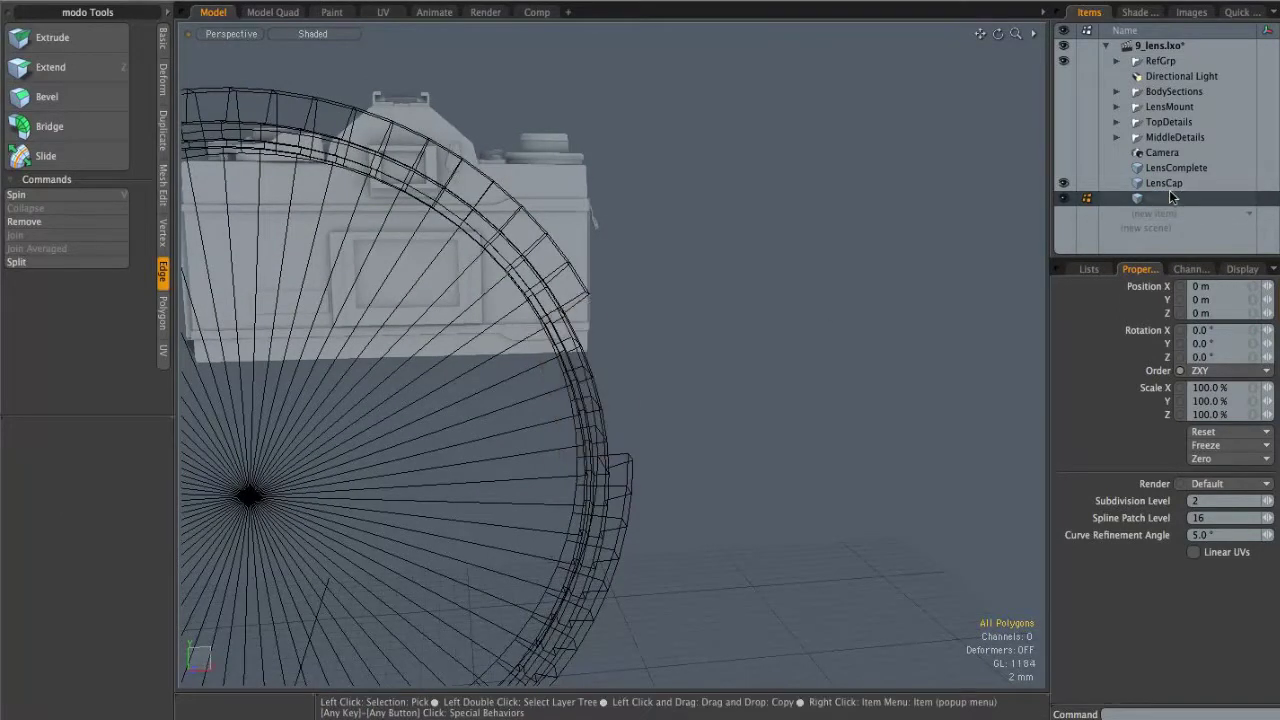
Step: Make LensCap the active mesh and select the edge loops around its rim and front groove
left_click(1163, 184)
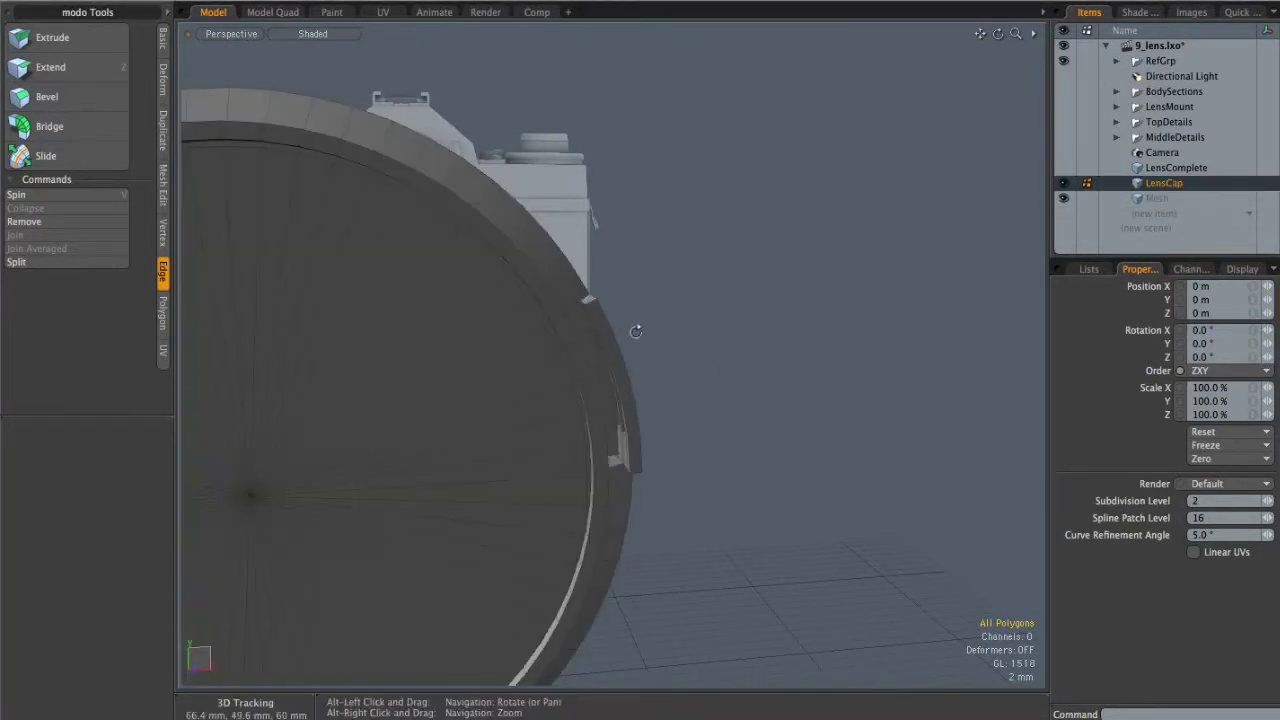
left_click_drag(703, 306, 699, 230, "alt")
scroll(512, 312, "up", 4)
key("2")
key("l")
scroll(649, 340, "down", 4)
left_click_drag(649, 340, 573, 269, "alt")
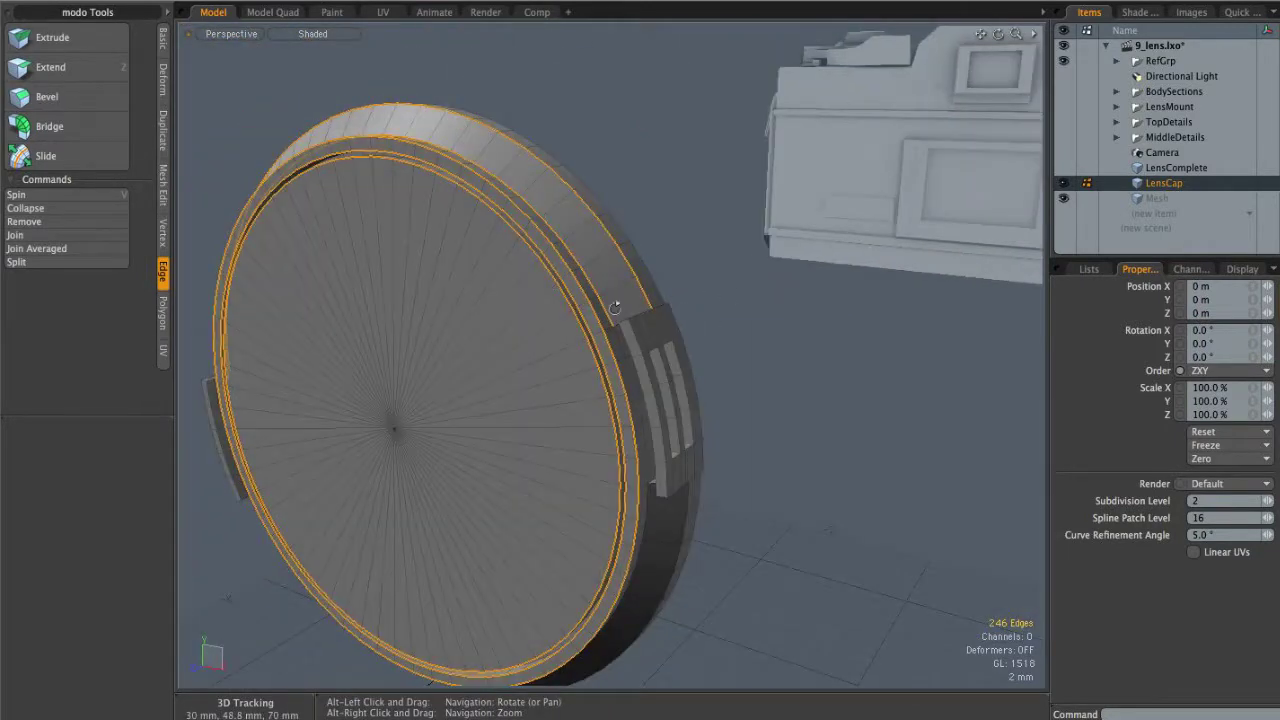
Step: Examine the lens cap from the front against the reference image's Canon logo and side notches
scroll(740, 423, "down", 3)
left_click_drag(640, 391, 748, 374, "alt+shift")
scroll(652, 381, "down", 3)
left_click_drag(652, 381, 641, 364, "alt")
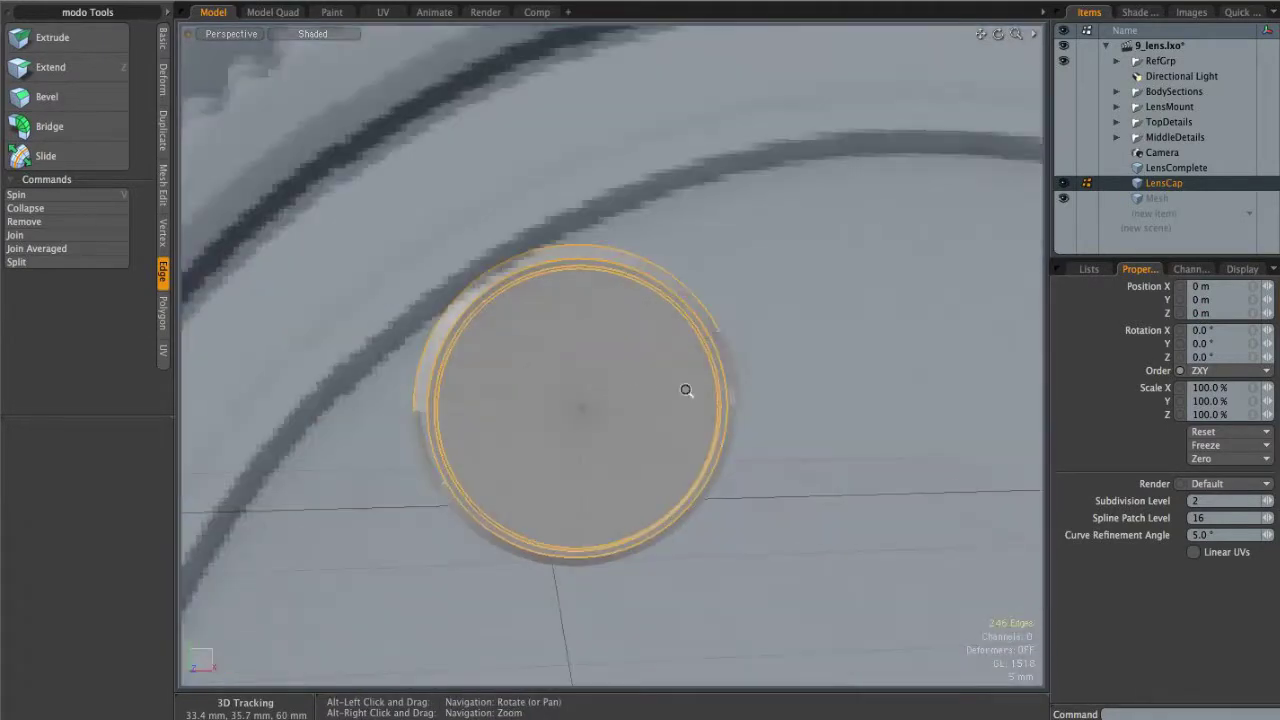
scroll(652, 380, "down", 5)
key("ctrl+space")
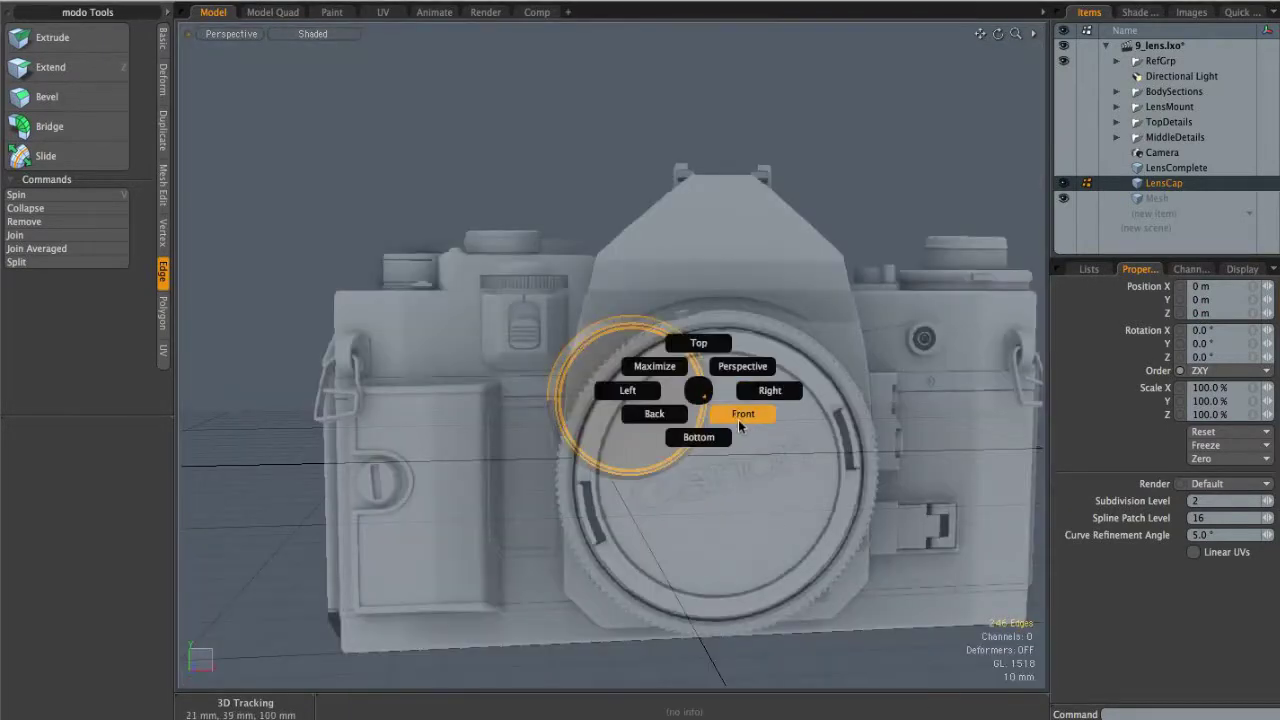
left_click(737, 423)
left_click_drag(723, 414, 800, 375, "alt+shift")
key("3")
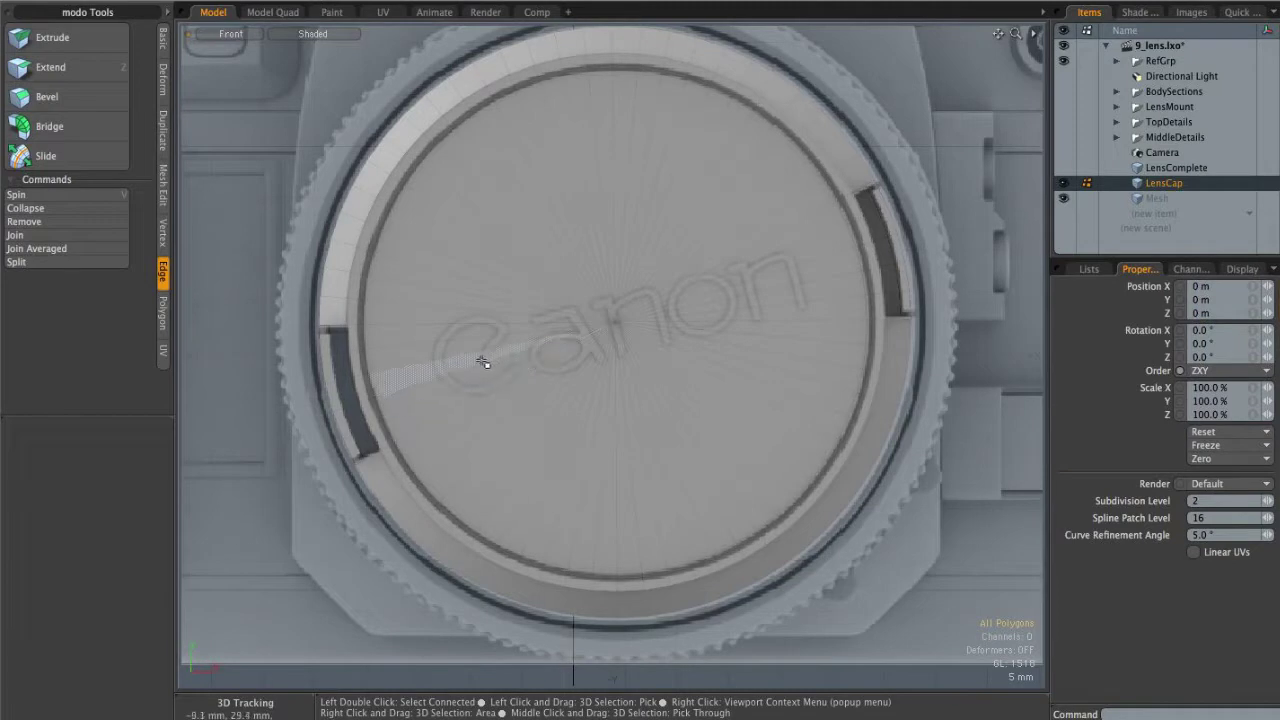
left_click_drag(640, 356, 634, 383, "alt+shift")
left_click_drag(634, 383, 615, 382, "ctrl+alt")
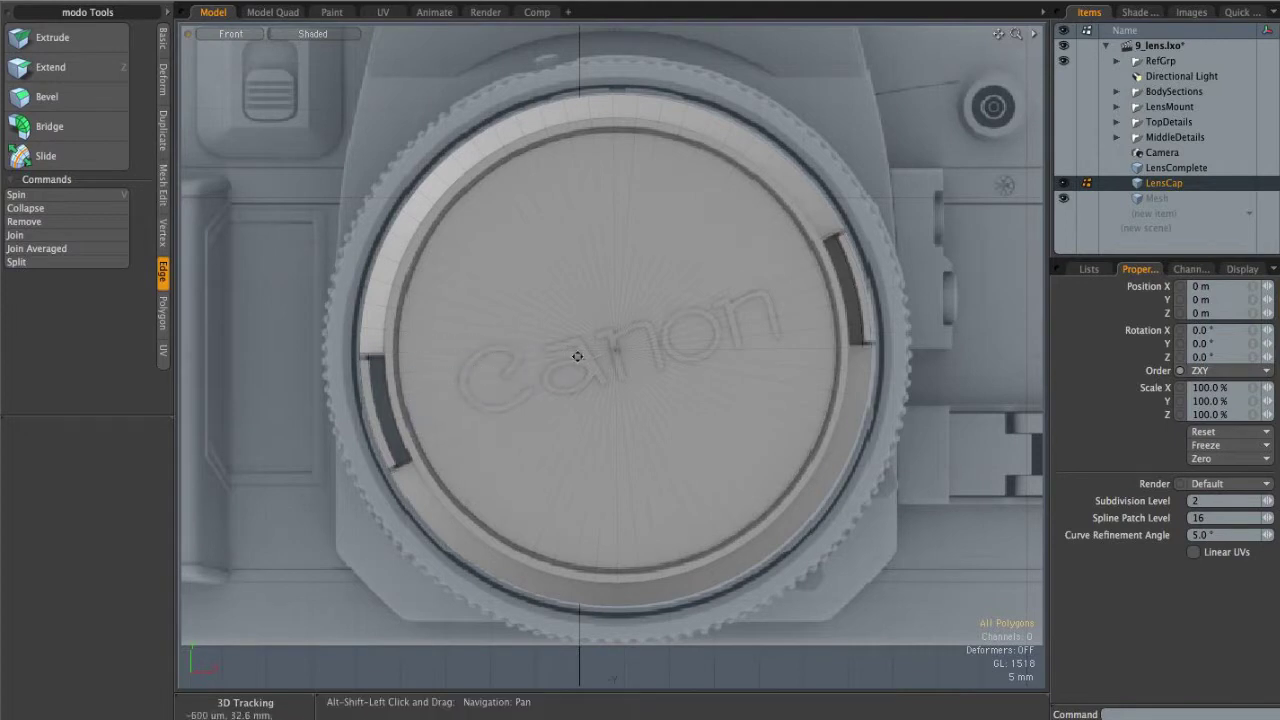
left_click_drag(571, 351, 583, 366, "ctrl+alt")
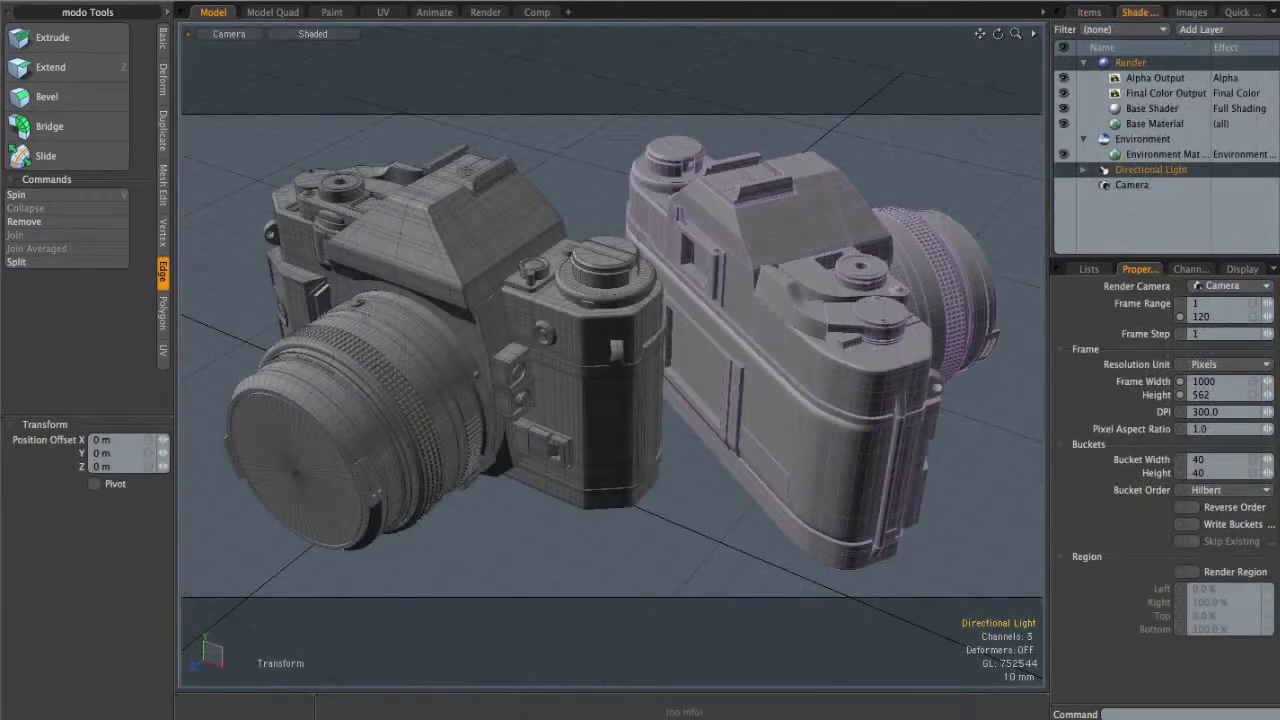
Step: Render the finished camera scene through the scene camera
left_click(637, 3)
left_click(641, 9)
left_click_drag(643, 5, 692, 79)
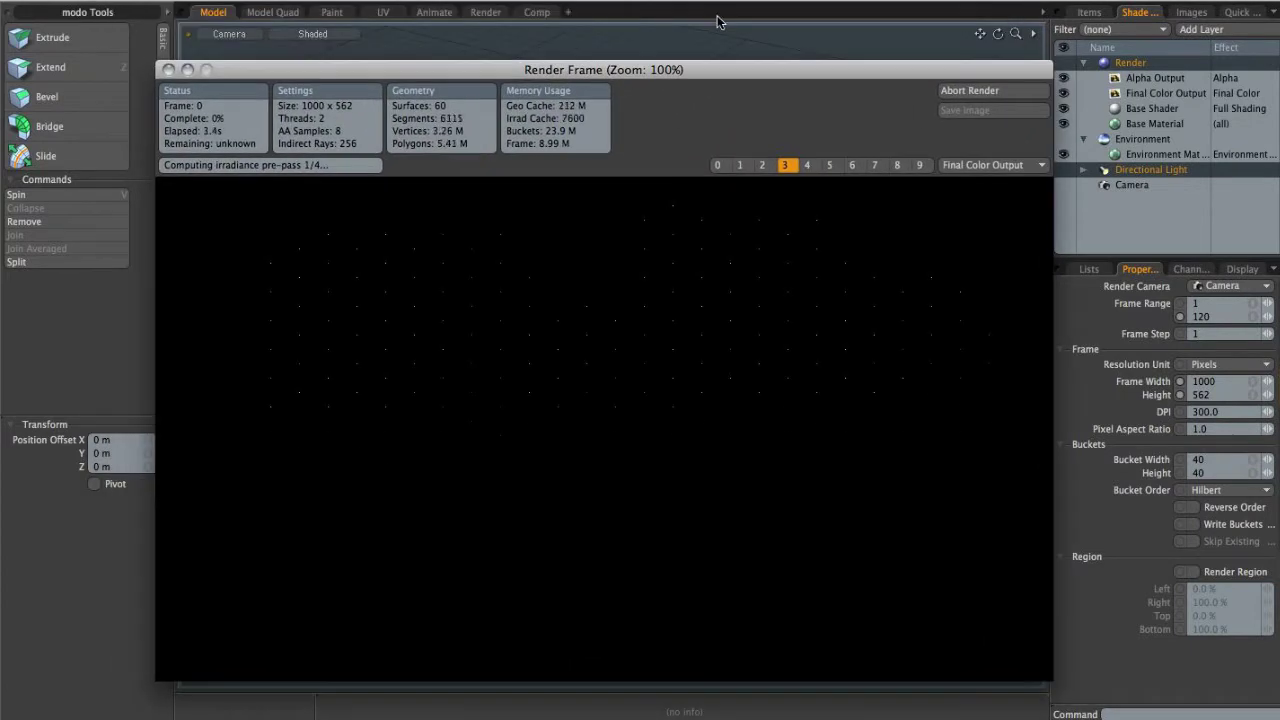